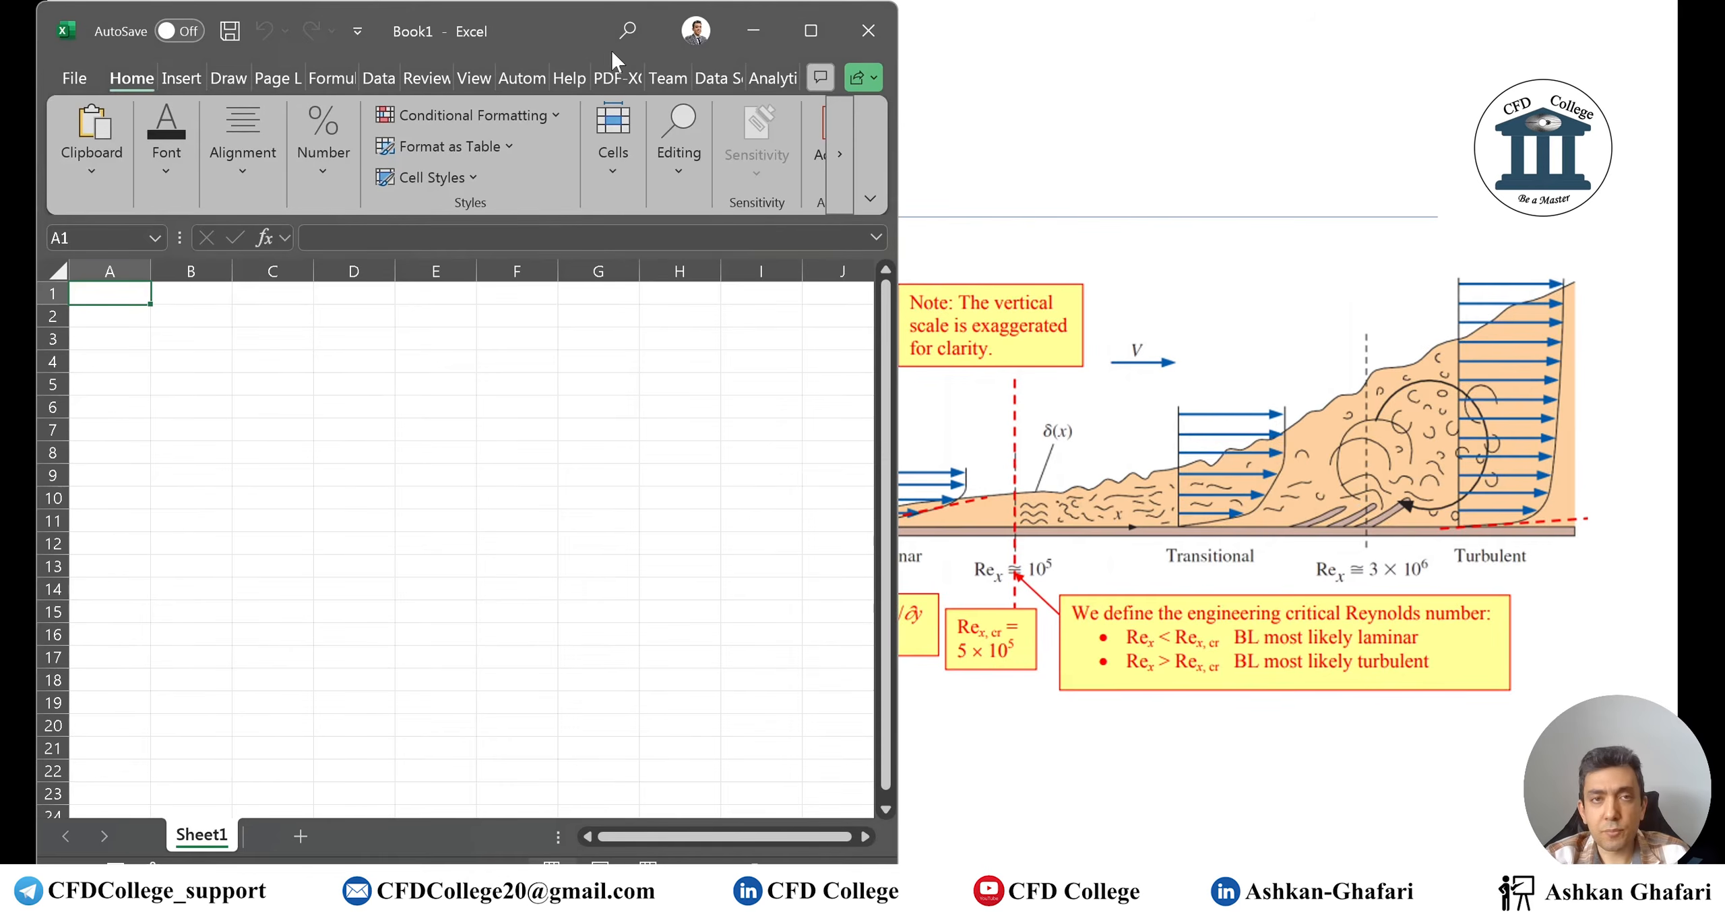
Maximize Excel and enter the headings Rho, Viscosity and L in A1:C1
{"action": "mouse_move", "coordinate": [808, 31]}
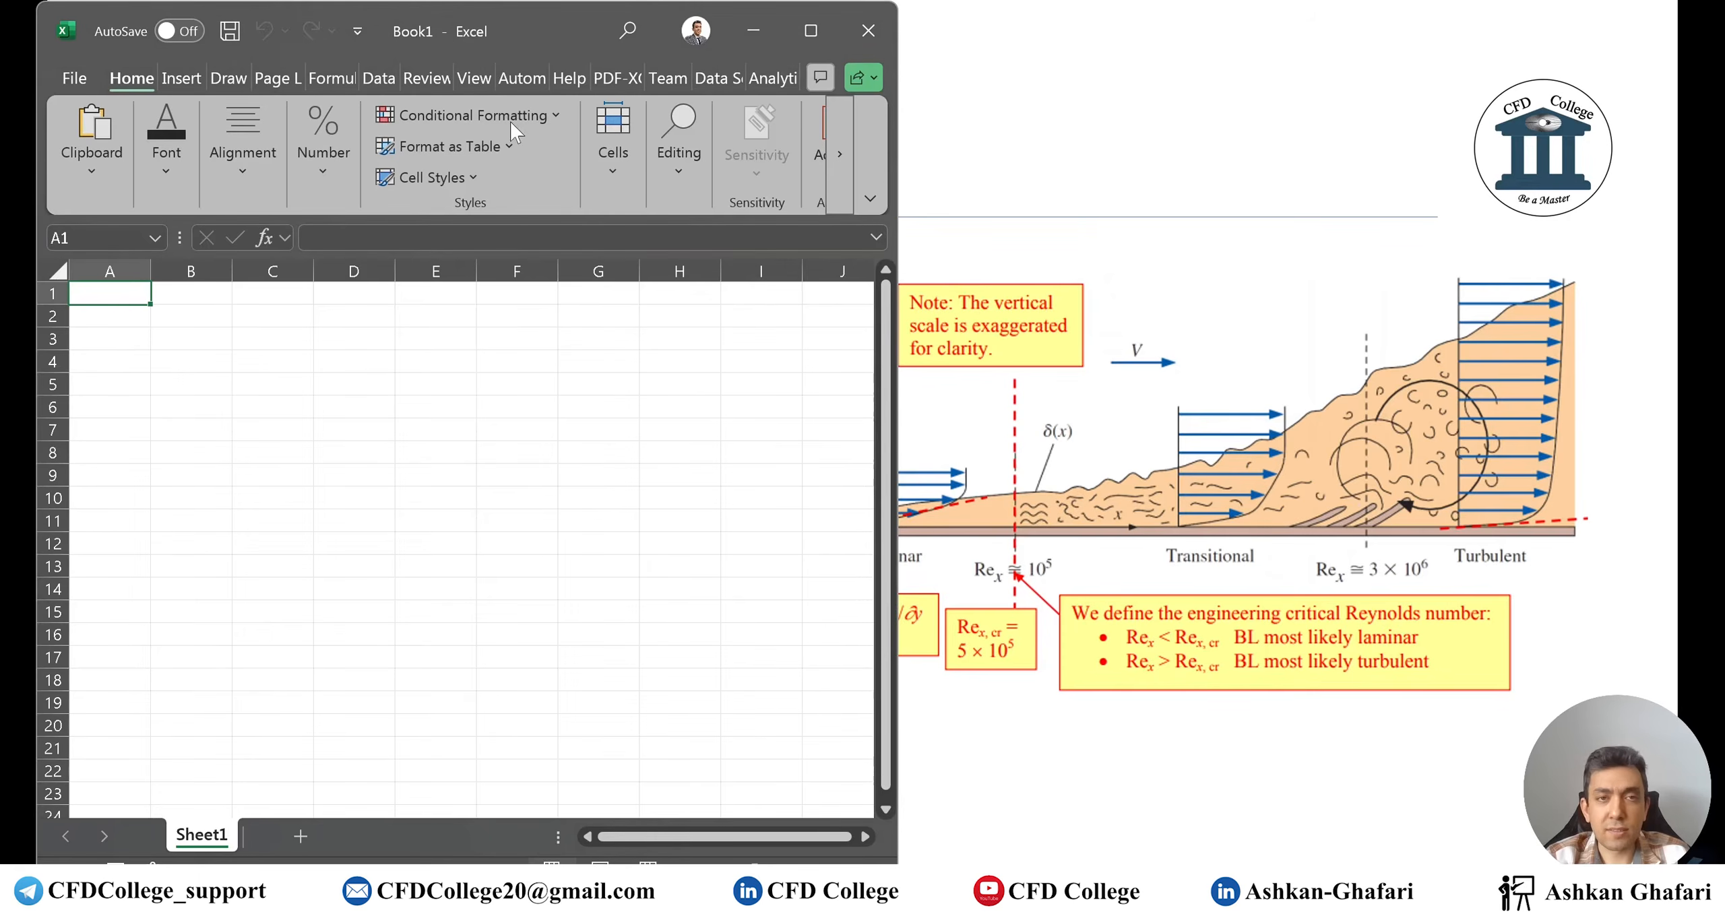
{"action": "left_click", "coordinate": [811, 31]}
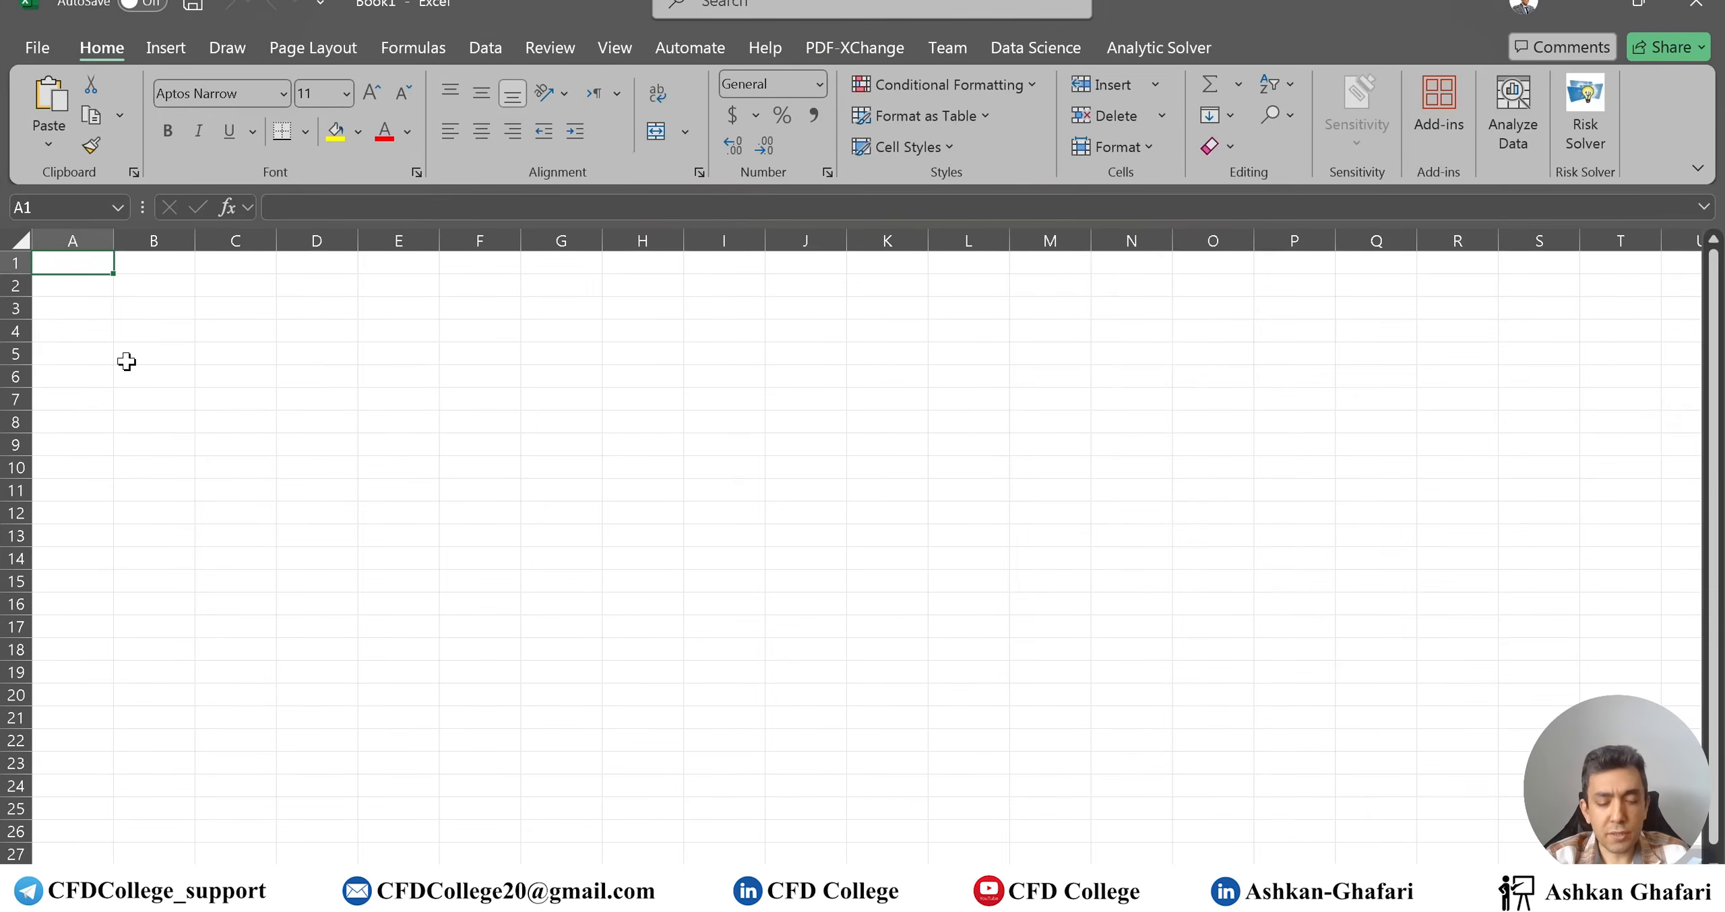
{"action": "type", "text": "Rho"}
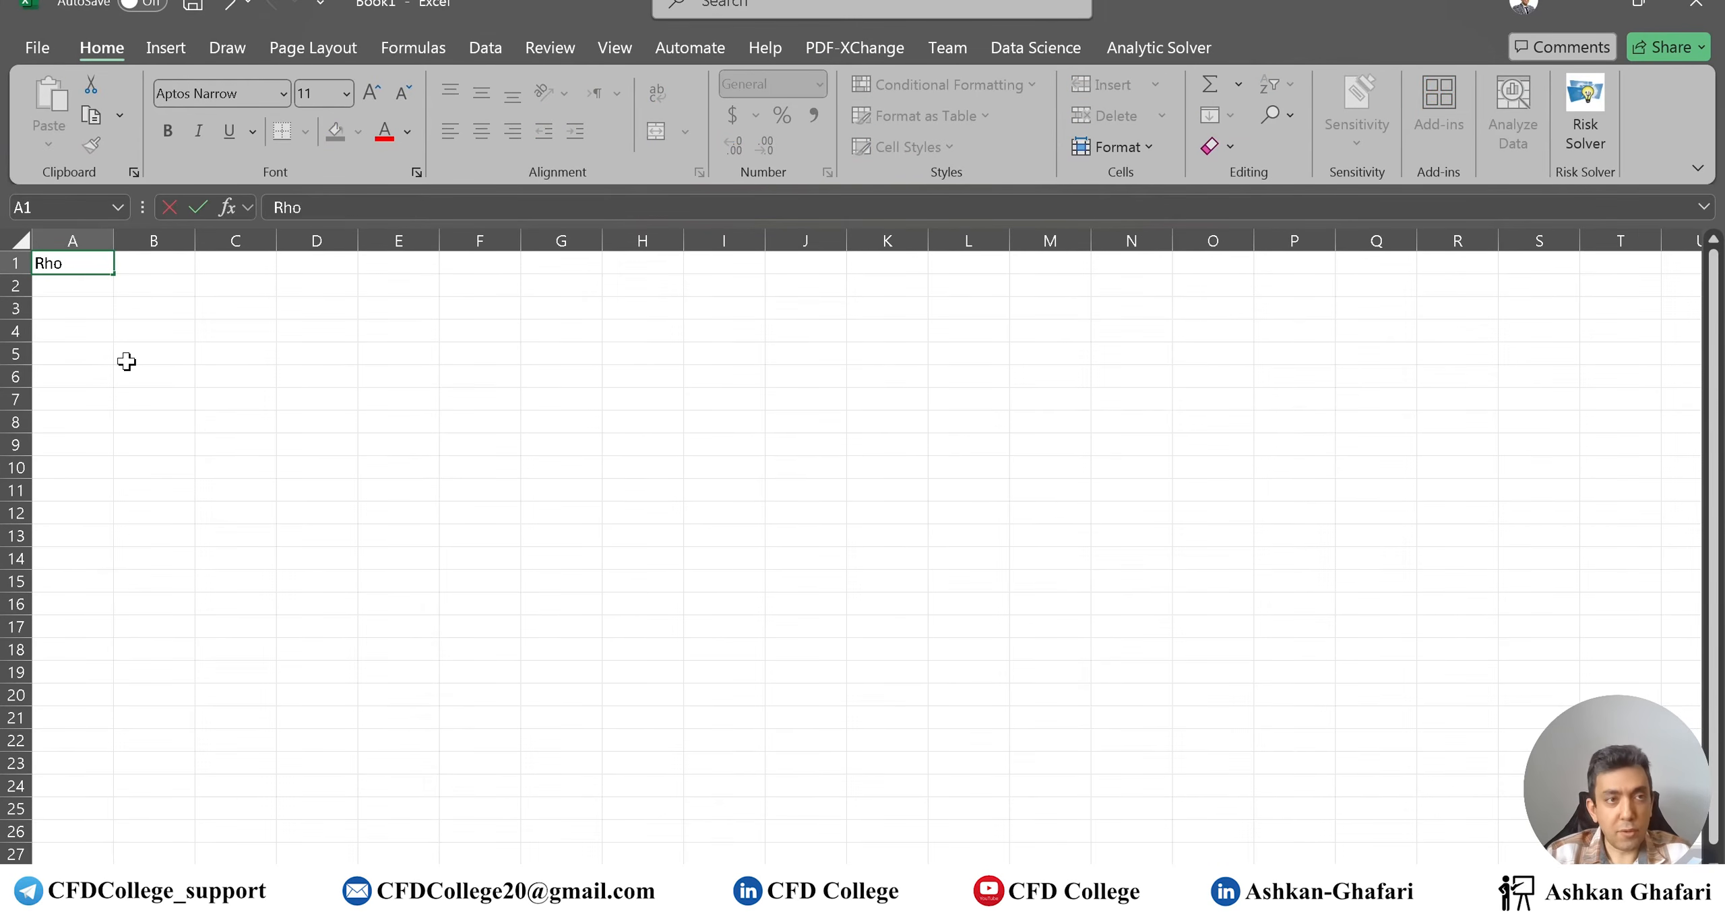
{"action": "key", "text": "Return"}
{"action": "key", "text": "Up"}
{"action": "key", "text": "Right"}
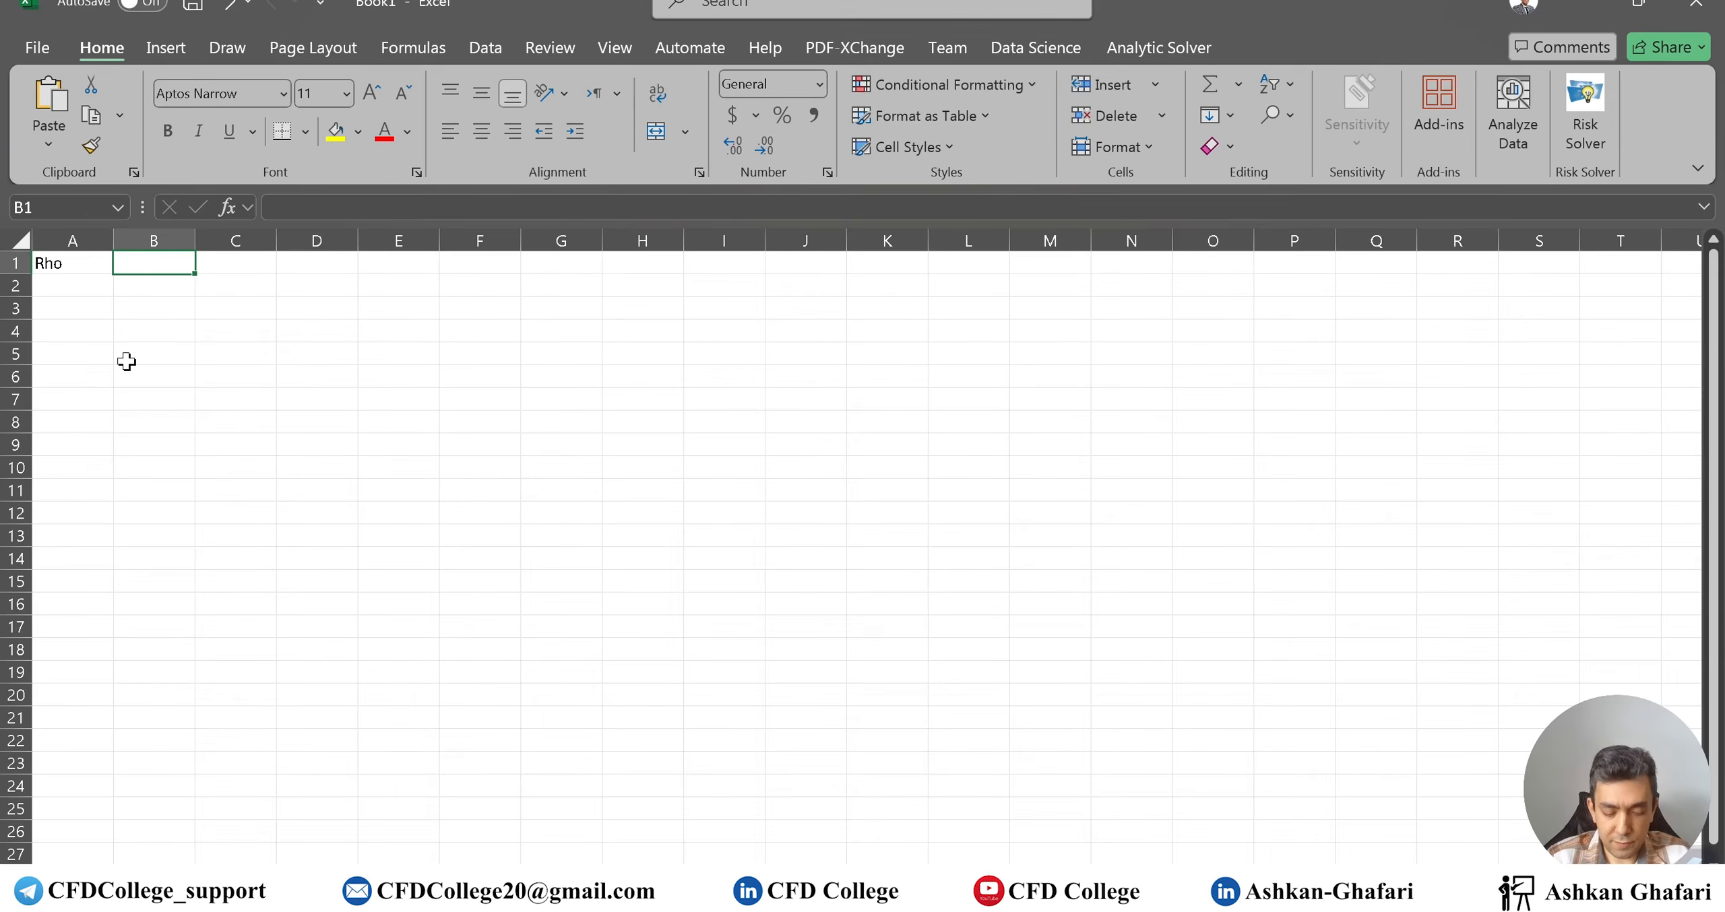
{"action": "type", "text": "Visco"}
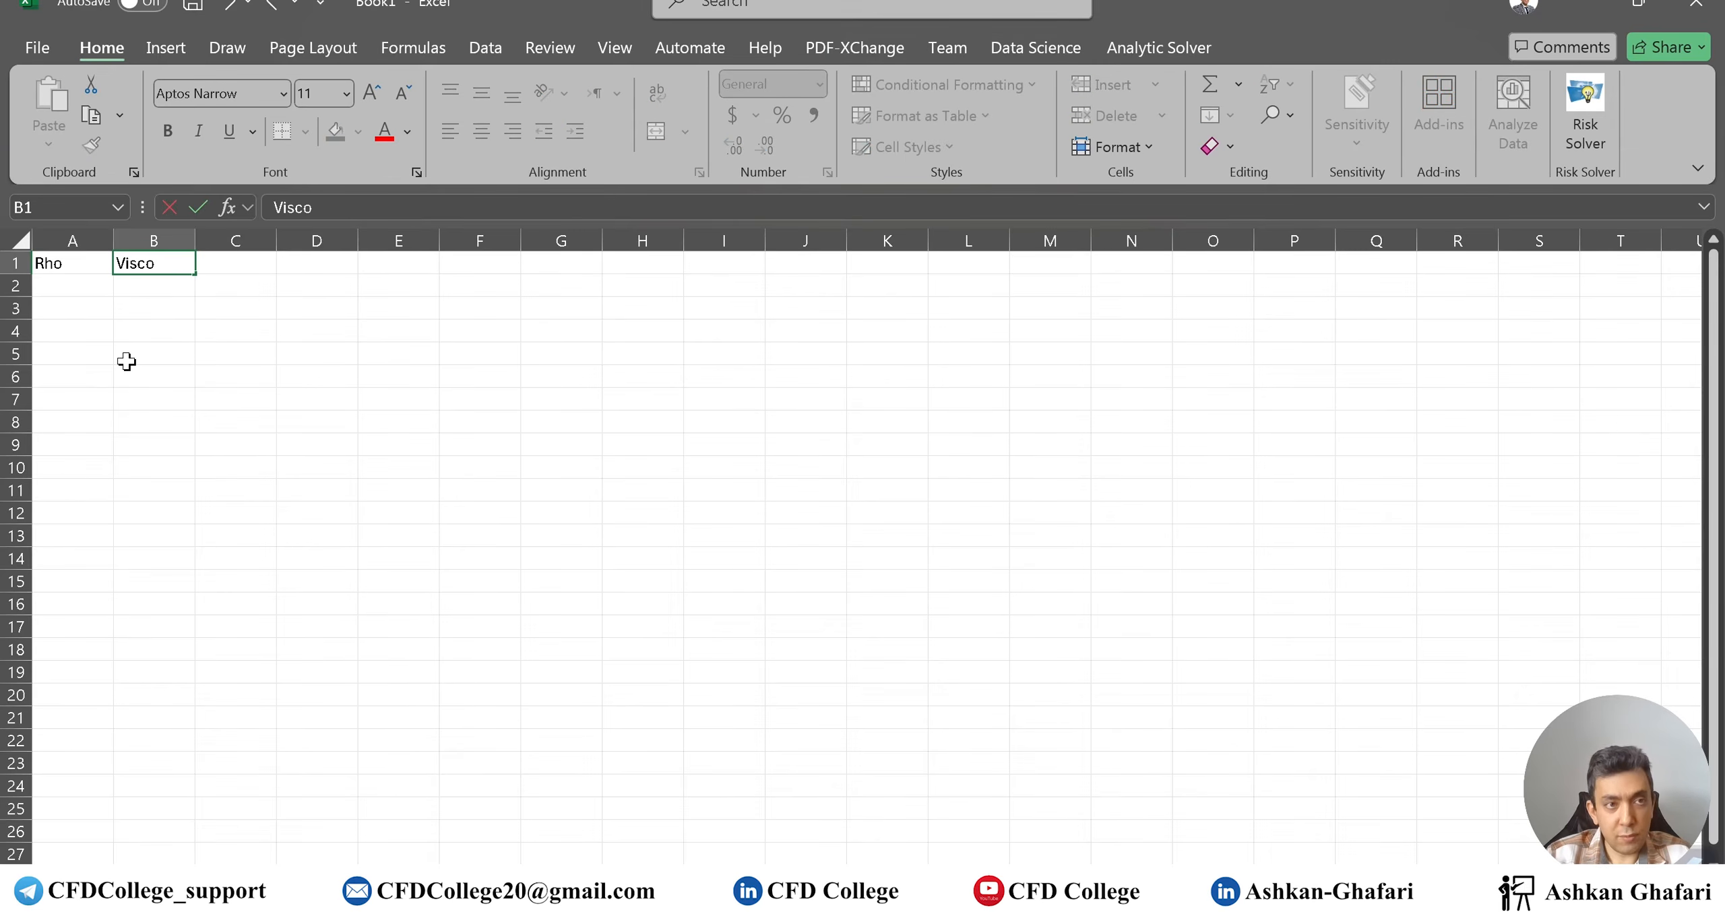
{"action": "type", "text": "sity"}
{"action": "key", "text": "Tab"}
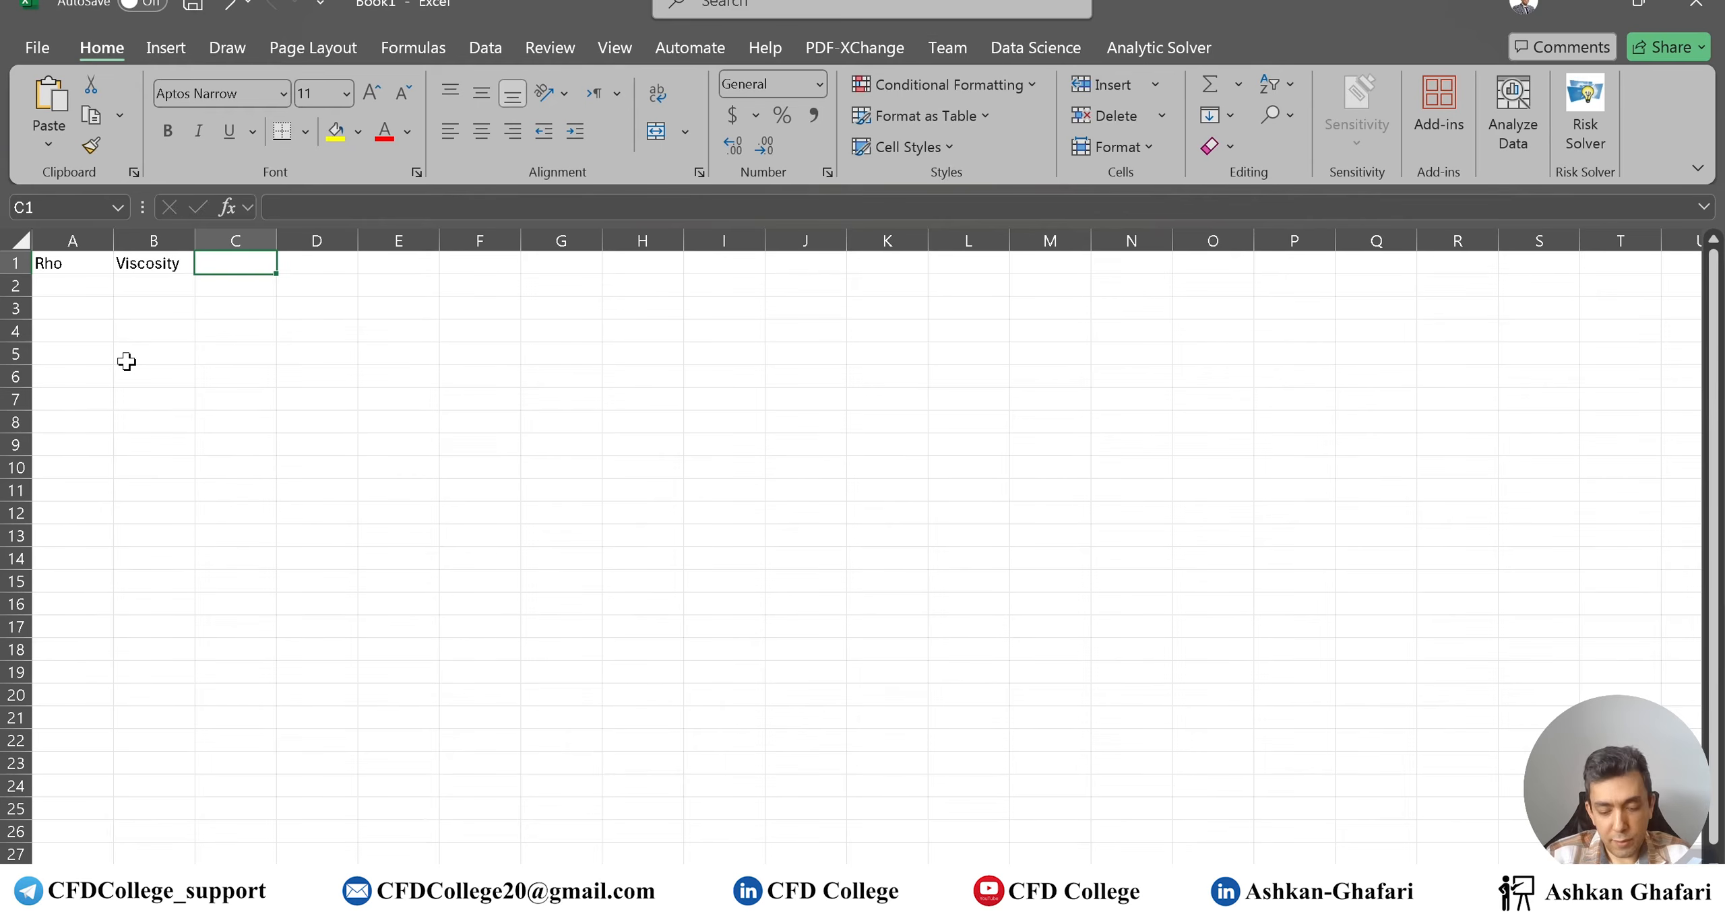
{"action": "type", "text": "L"}
{"action": "key", "text": "Left"}
{"action": "key", "text": "Down"}
{"action": "key", "text": "Left"}
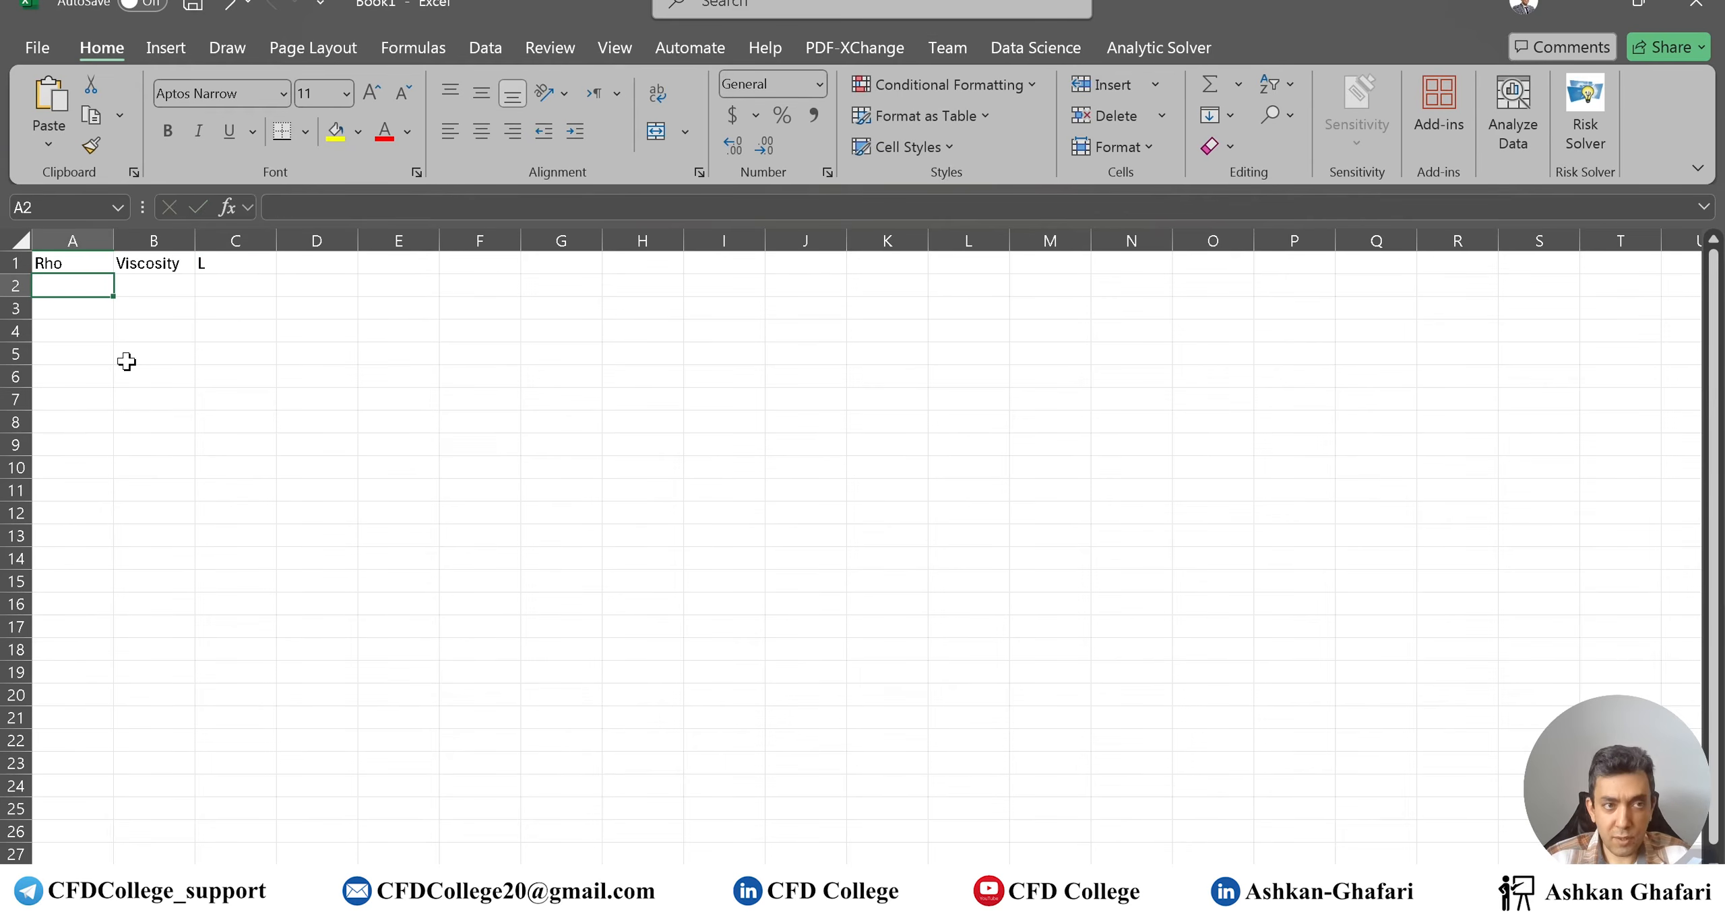
Enter 1.225, 1.8e-5 and 20 under Rho, Viscosity and L in row 2
{"action": "type", "text": "1.225"}
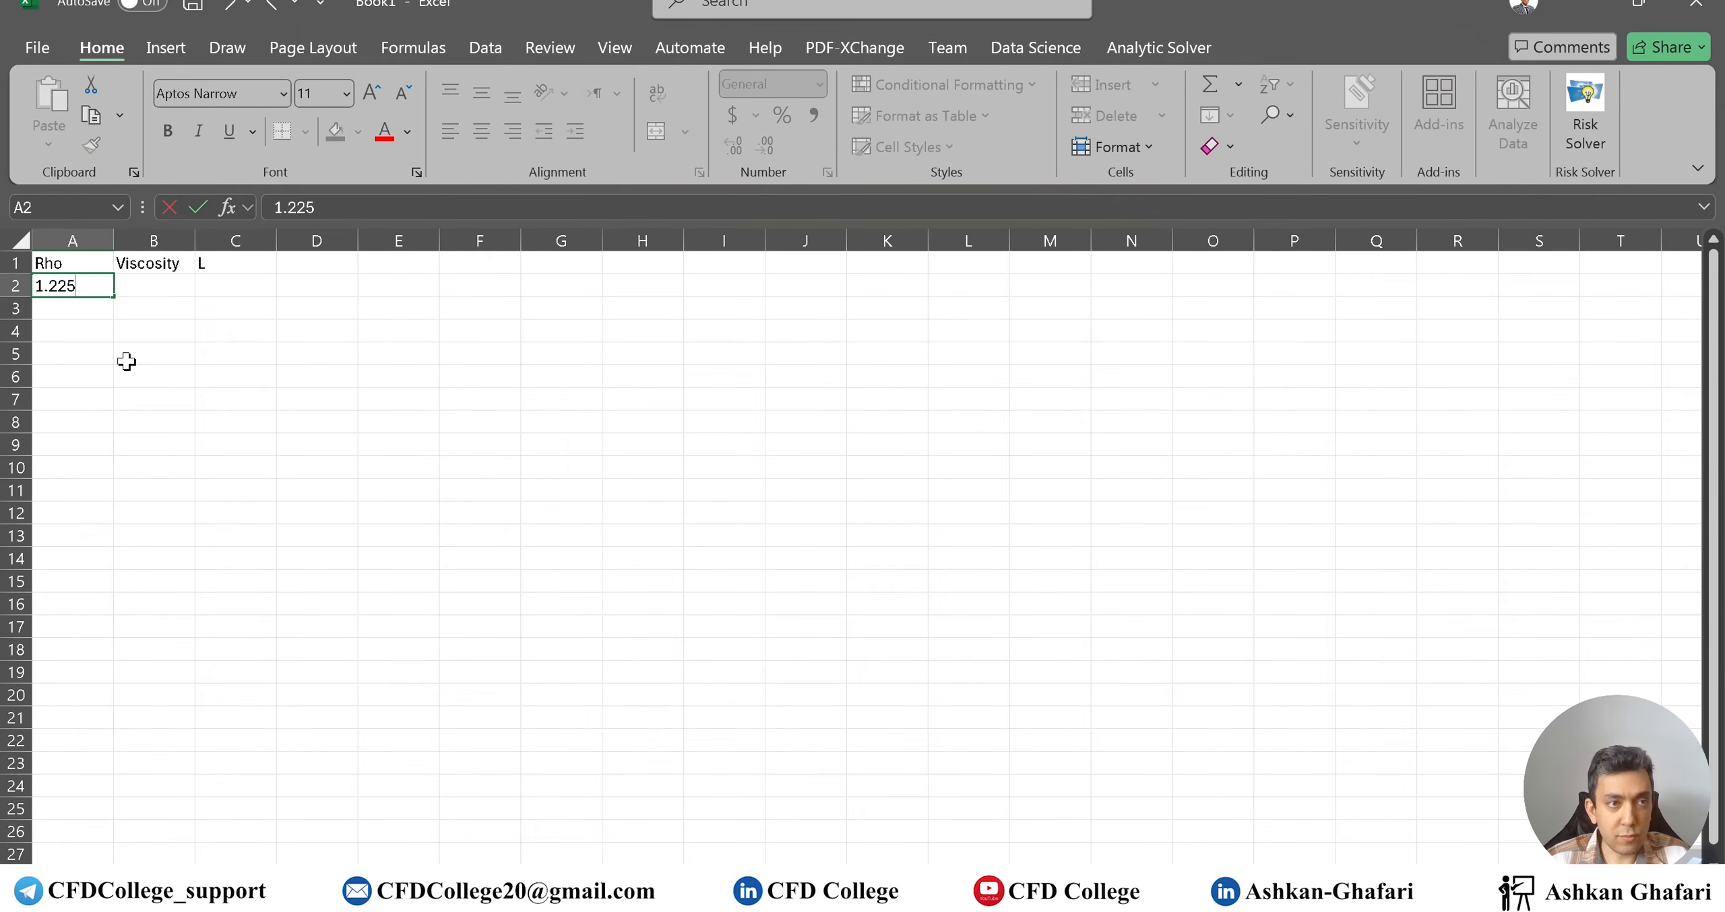
{"action": "key", "text": "Tab"}
{"action": "type", "text": "1.8e-5"}
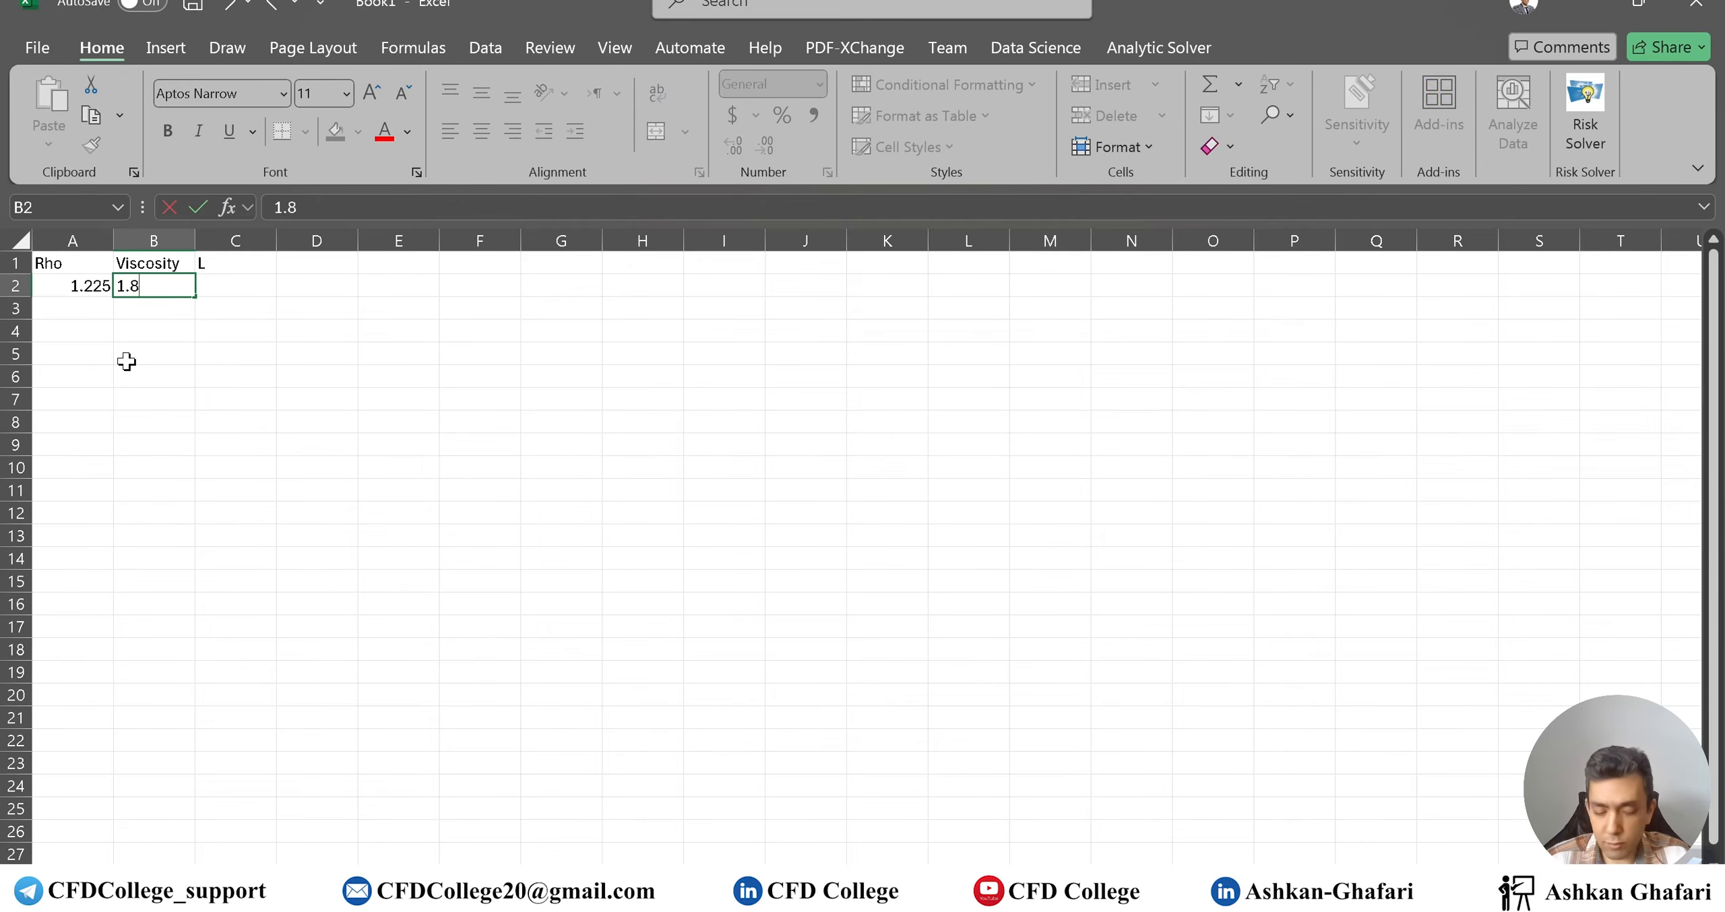
{"action": "key", "text": "Tab"}
{"action": "type", "text": "20"}
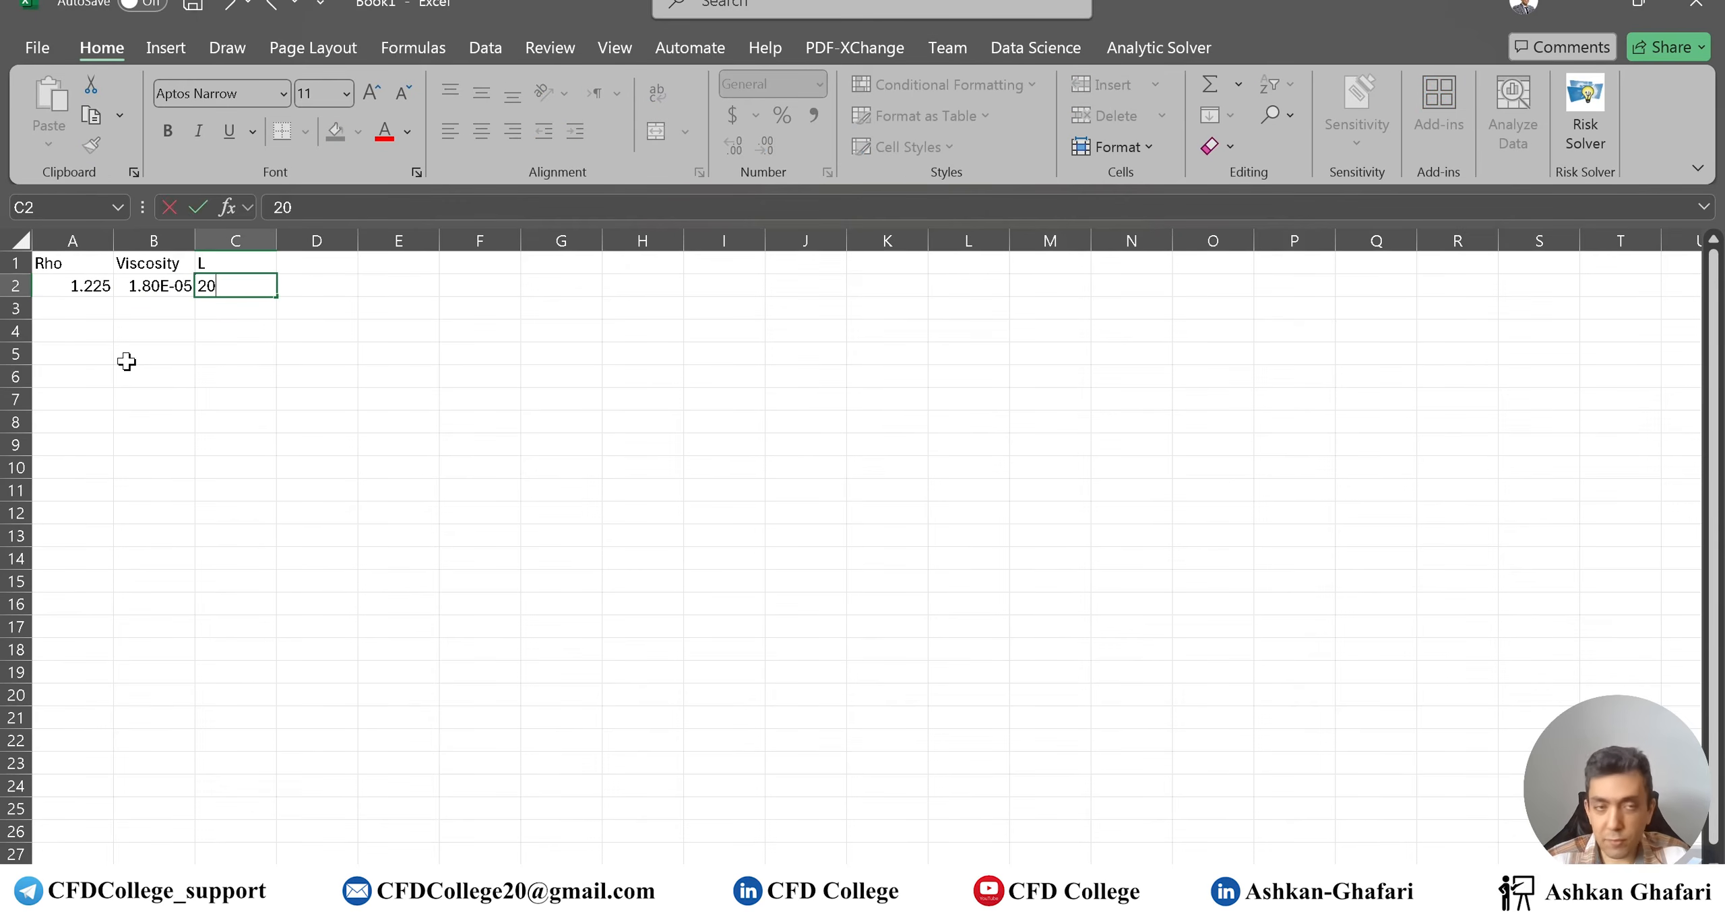
{"action": "key", "text": "Tab"}
Add the Re and V headings in E1 and D1, and enter velocity 0.0735 in D2
{"action": "key", "text": "Up"}
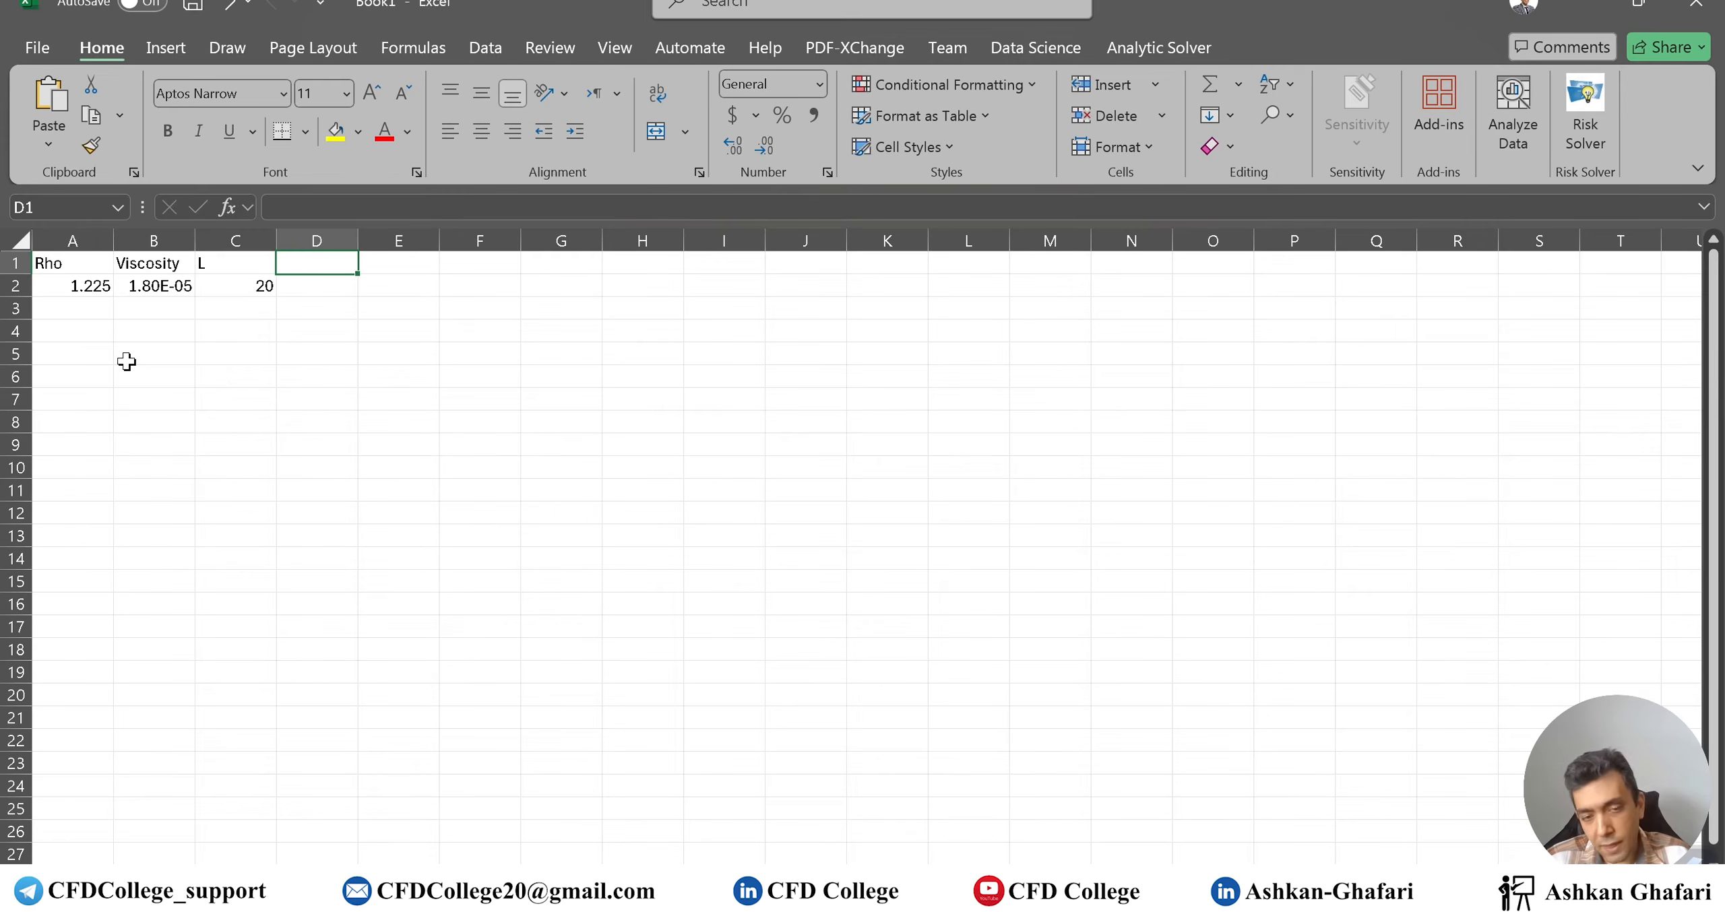
{"action": "key", "text": "Right"}
{"action": "type", "text": "Re"}
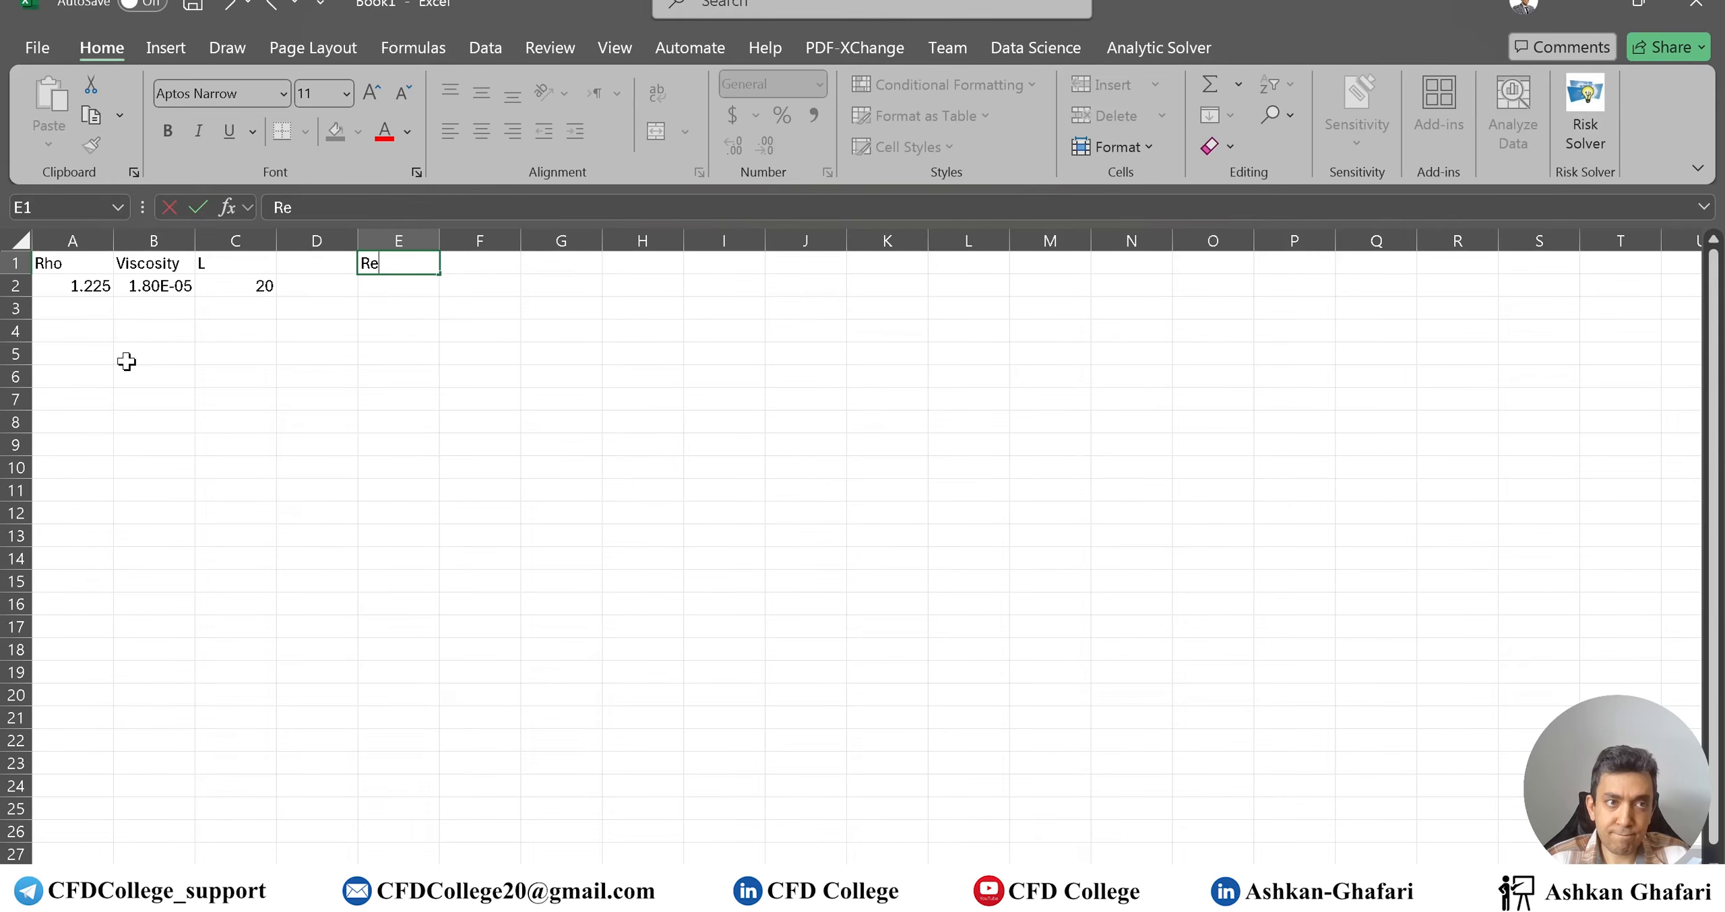
{"action": "key", "text": "Left"}
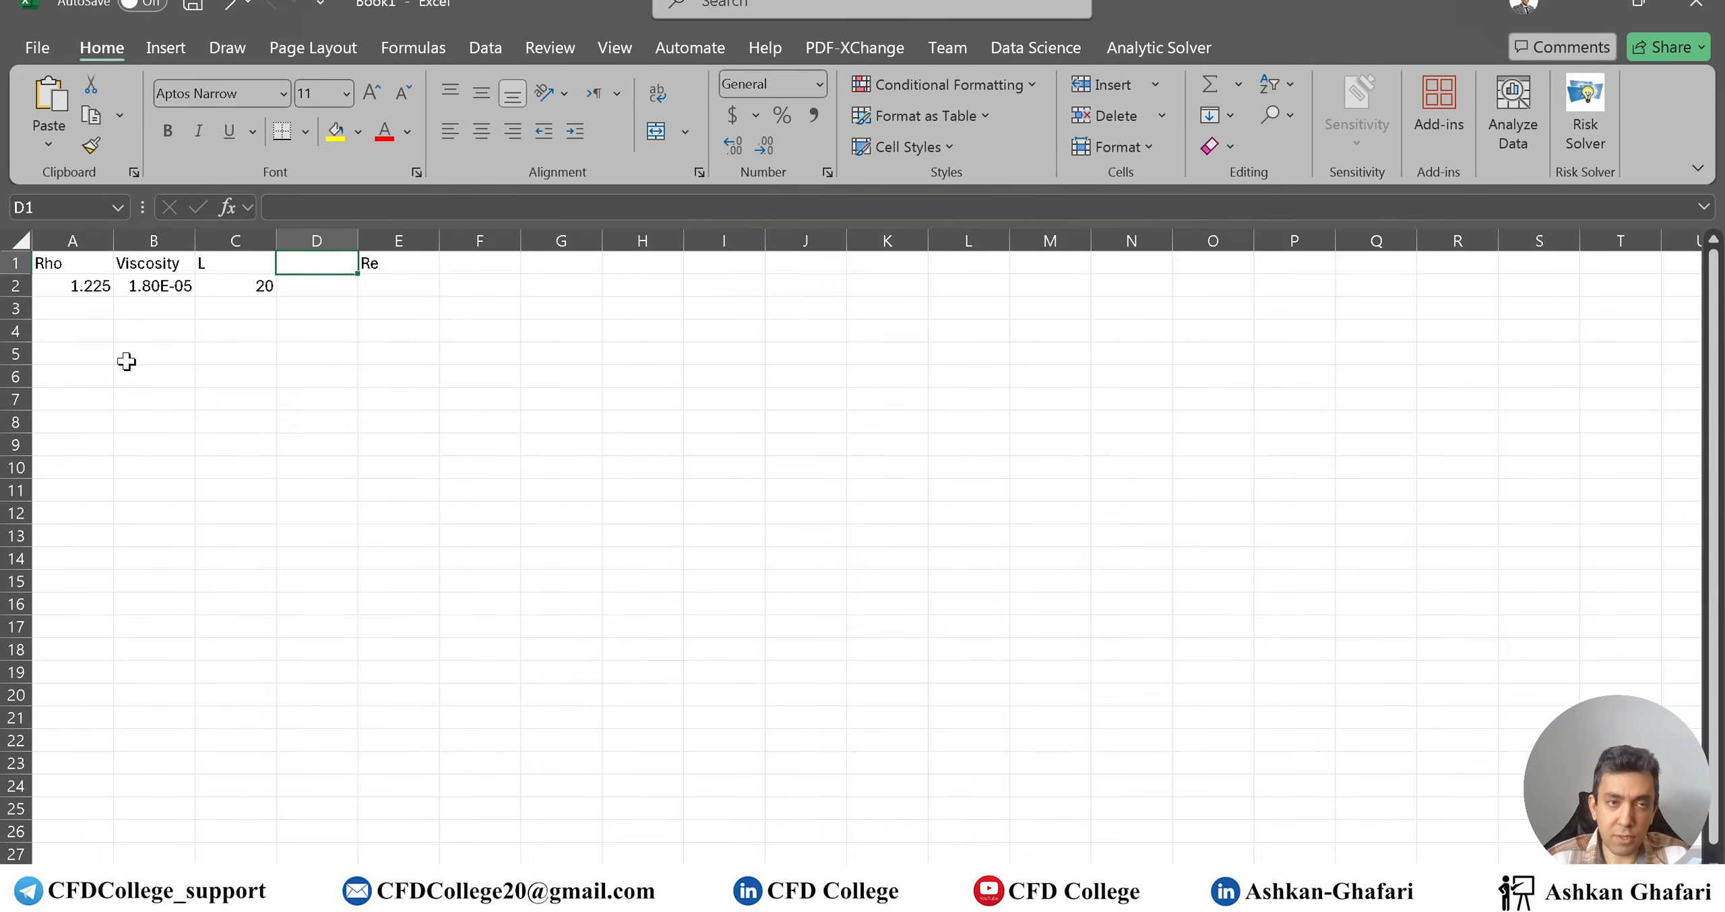
{"action": "type", "text": "V"}
{"action": "key", "text": "Return"}
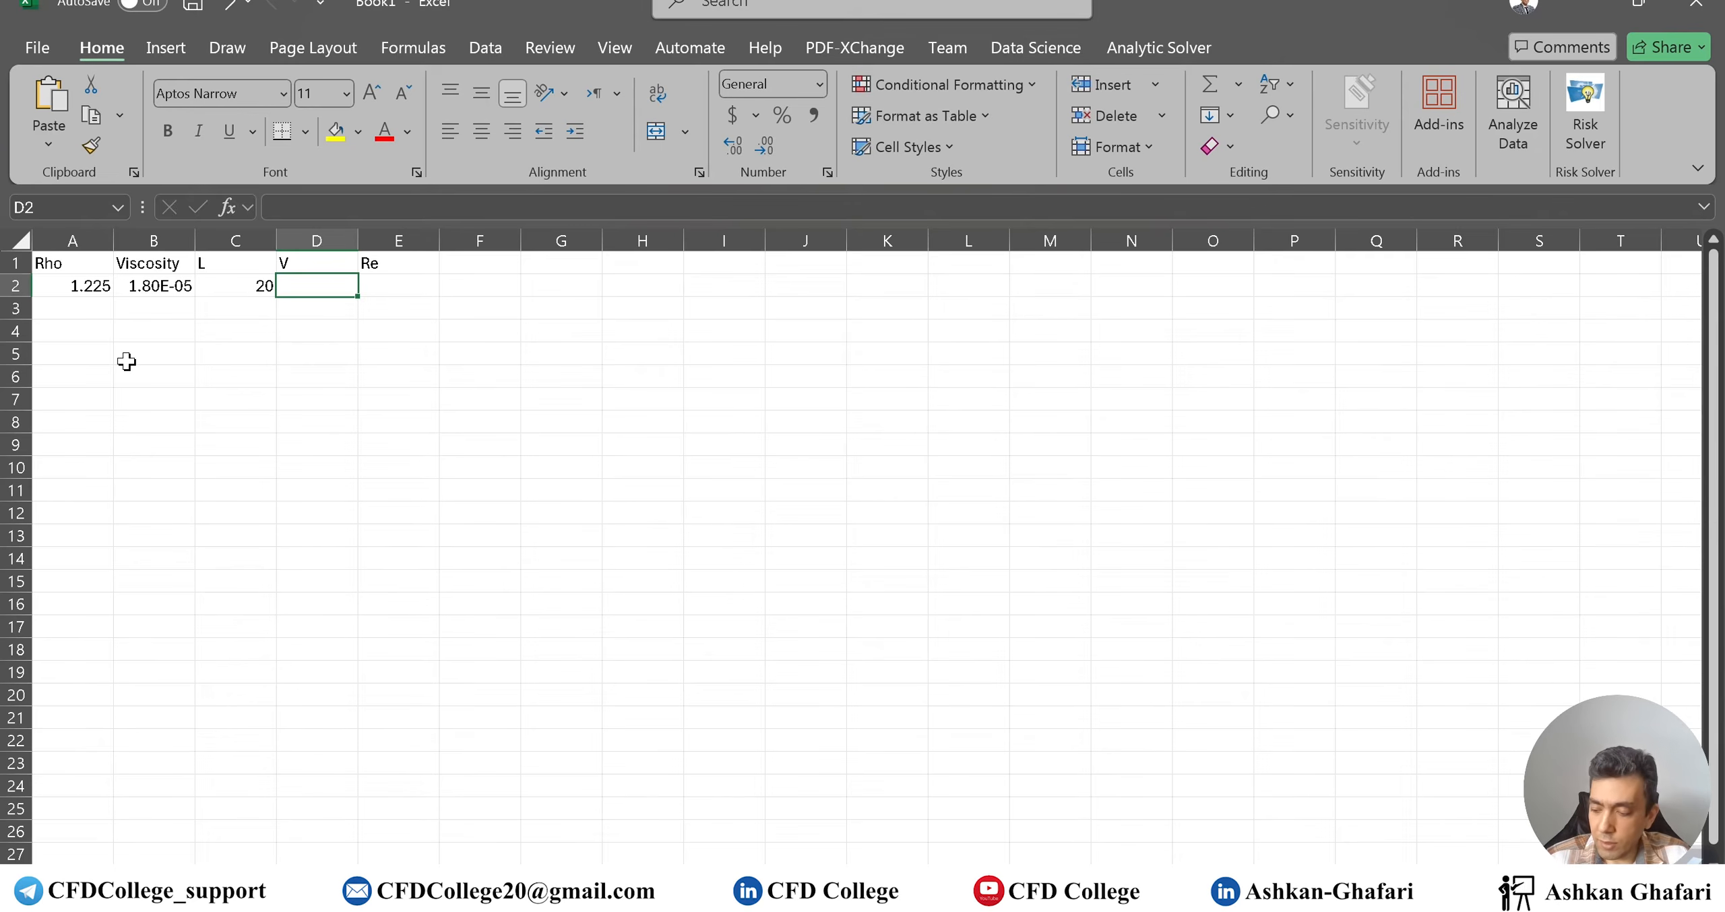
{"action": "type", "text": "0.0"}
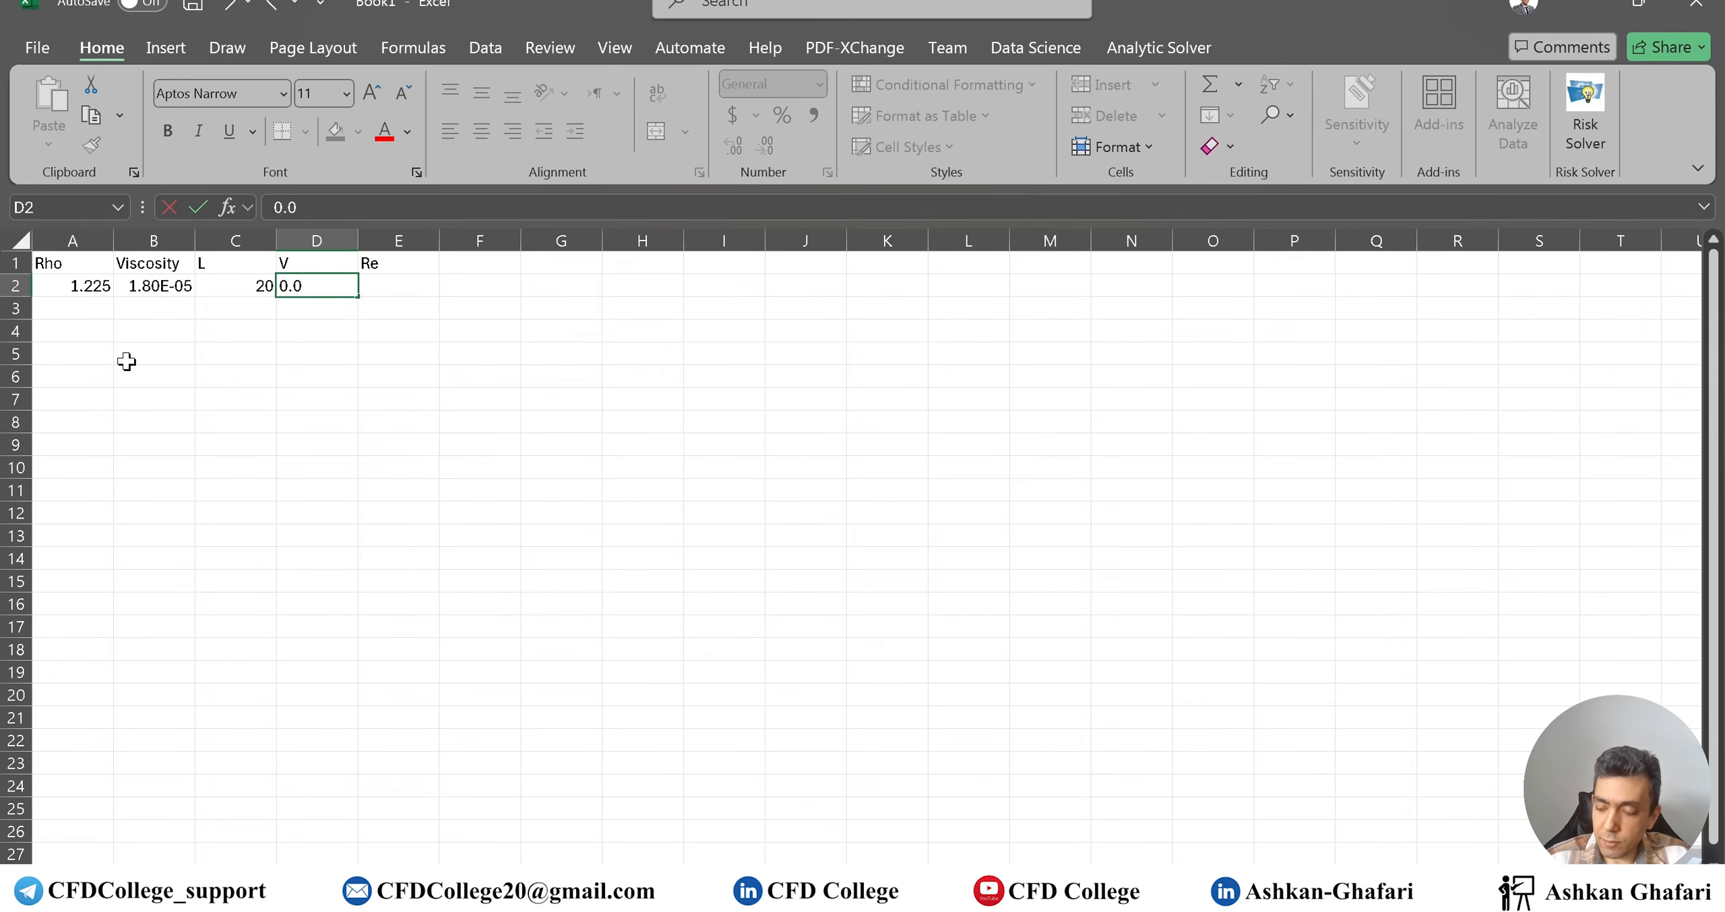
{"action": "type", "text": "735"}
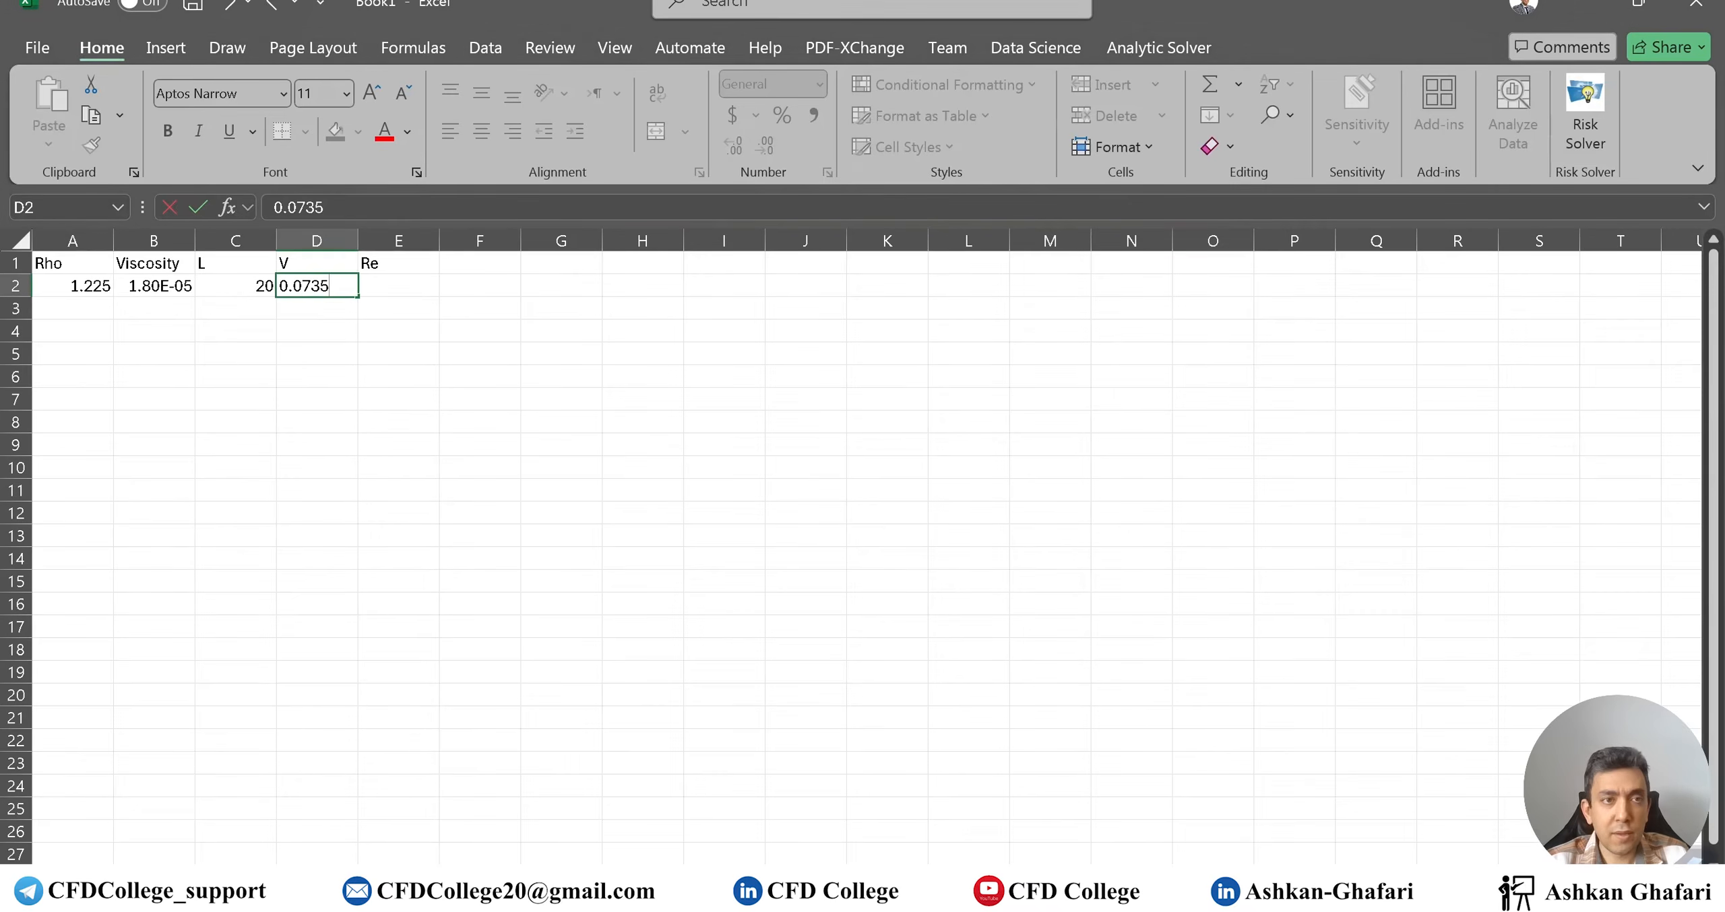
{"action": "left_click", "coordinate": [394, 287]}
Enter the Reynolds number formula =A2*D2*C2/B2 in cell E2
{"action": "type", "text": "="}
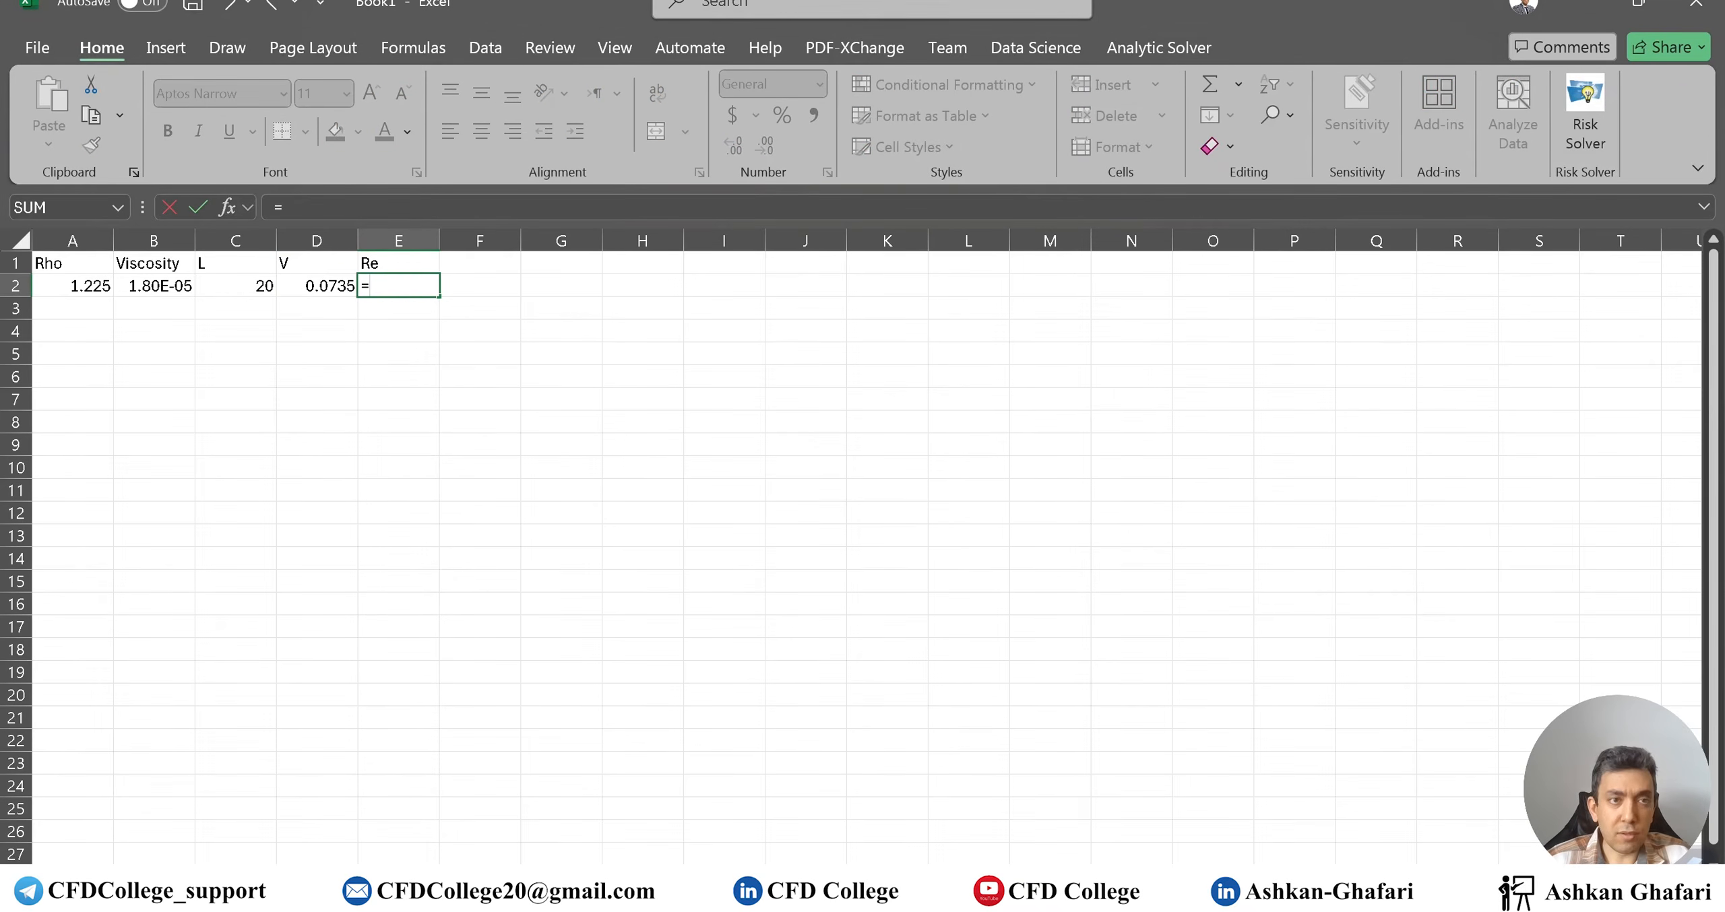
{"action": "key", "text": "Left"}
{"action": "key", "text": "Left"}
{"action": "key", "text": "Left"}
{"action": "key", "text": "Left"}
{"action": "type", "text": "*"}
{"action": "key", "text": "Right"}
{"action": "key", "text": "Right"}
{"action": "key", "text": "Left"}
{"action": "key", "text": "Left"}
{"action": "key", "text": "Left"}
{"action": "type", "text": "*"}
{"action": "key", "text": "Left"}
{"action": "key", "text": "Left"}
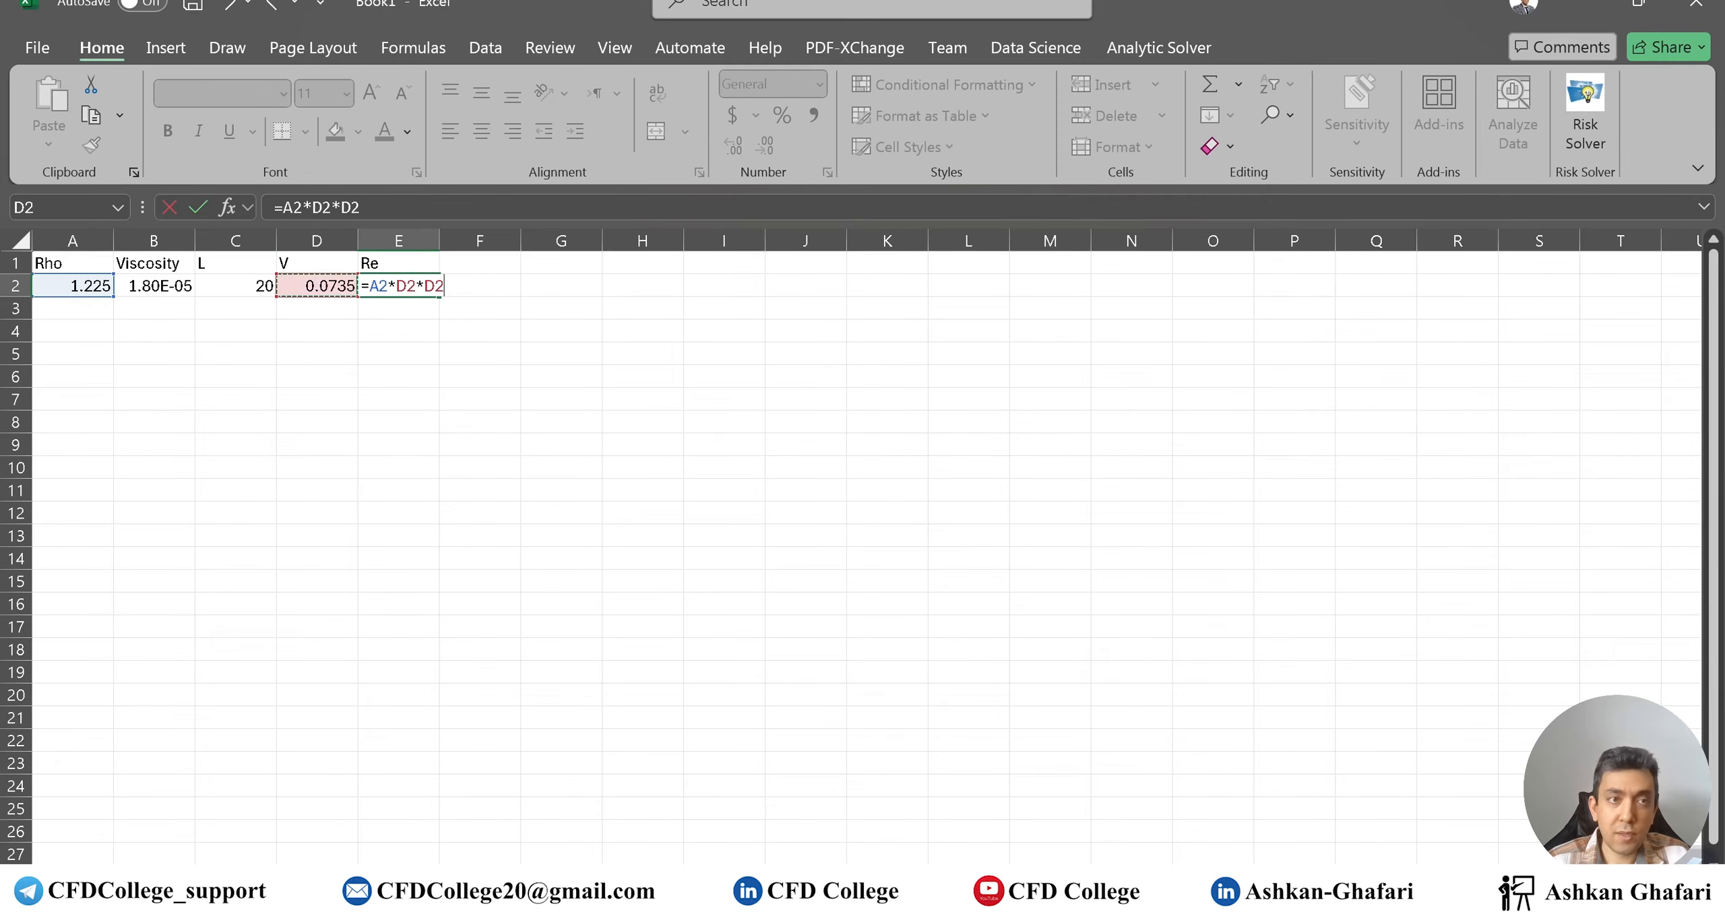
{"action": "type", "text": "/"}
{"action": "key", "text": "Left"}
{"action": "key", "text": "Left"}
{"action": "key", "text": "Left"}
{"action": "key", "text": "Return"}
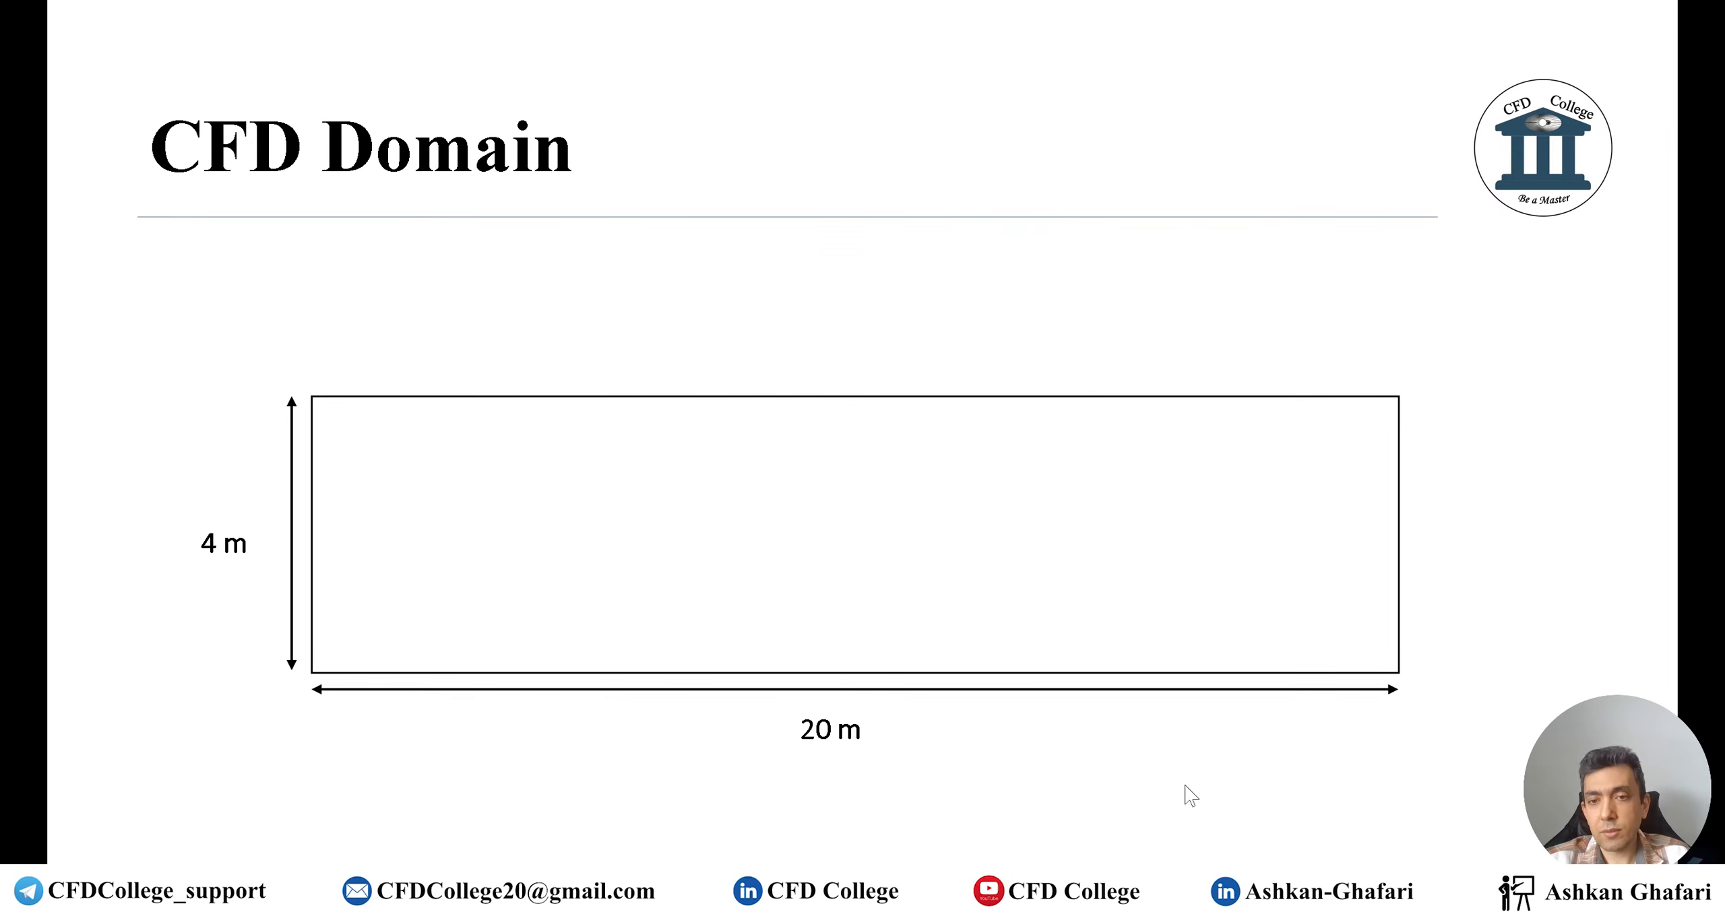
Advance the presentation to the Theory slide, then return to Book1 and select cell G1
{"action": "left_click", "coordinate": [1082, 579]}
{"action": "left_click", "coordinate": [1082, 579]}
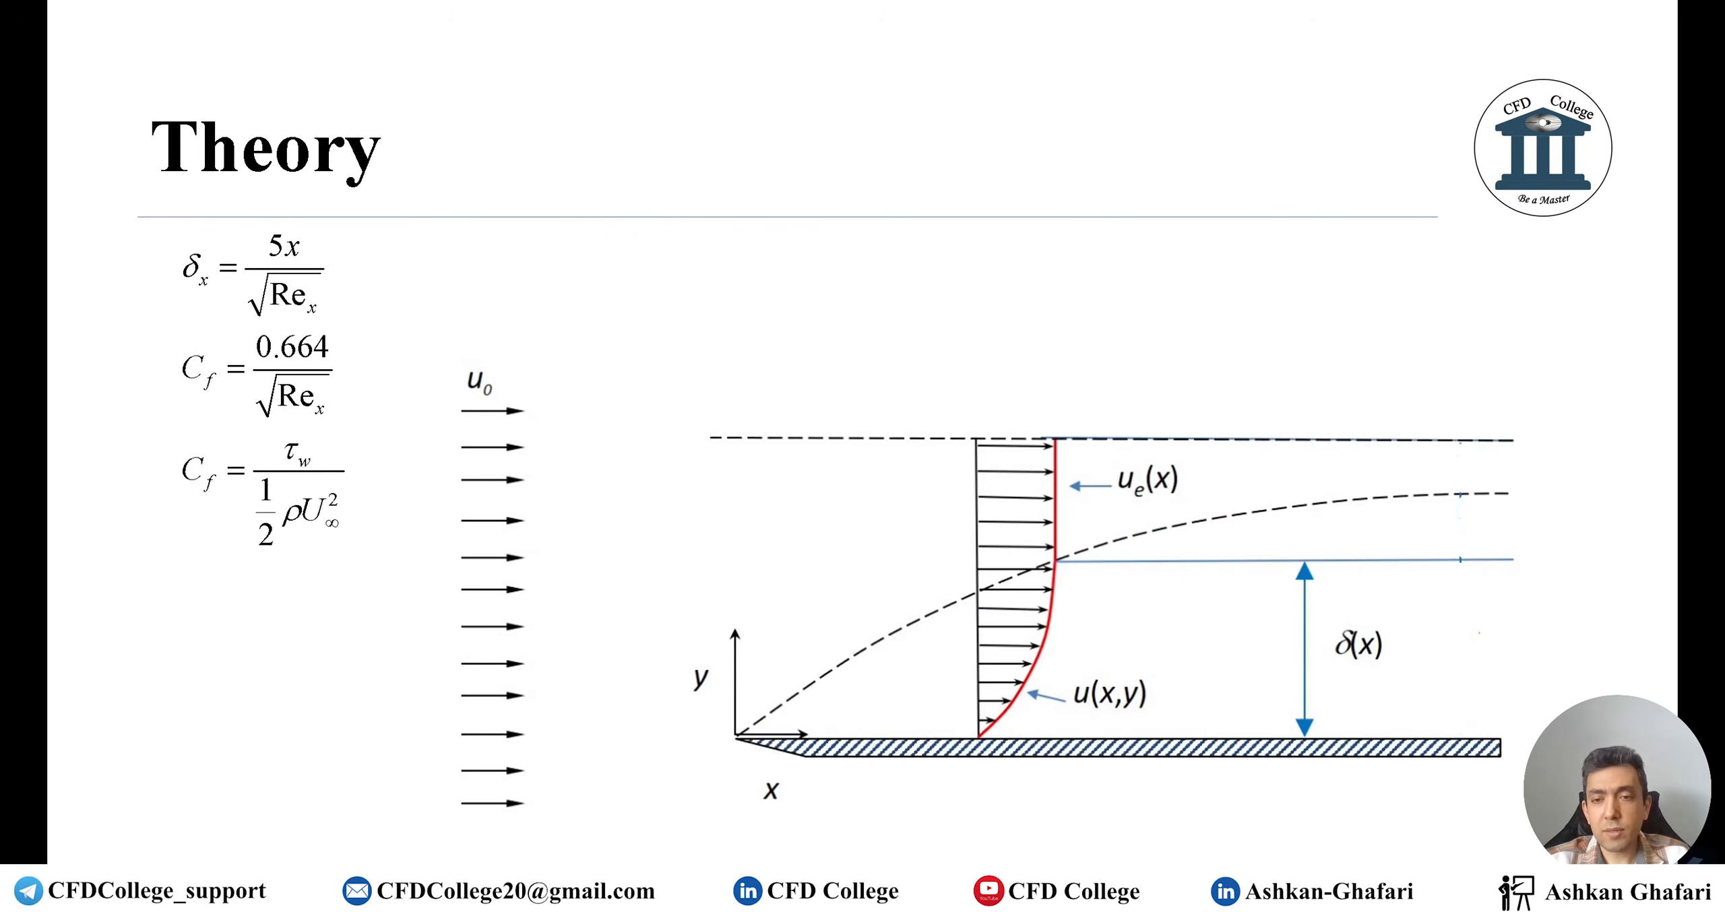
{"action": "mouse_move", "coordinate": [1298, 890]}
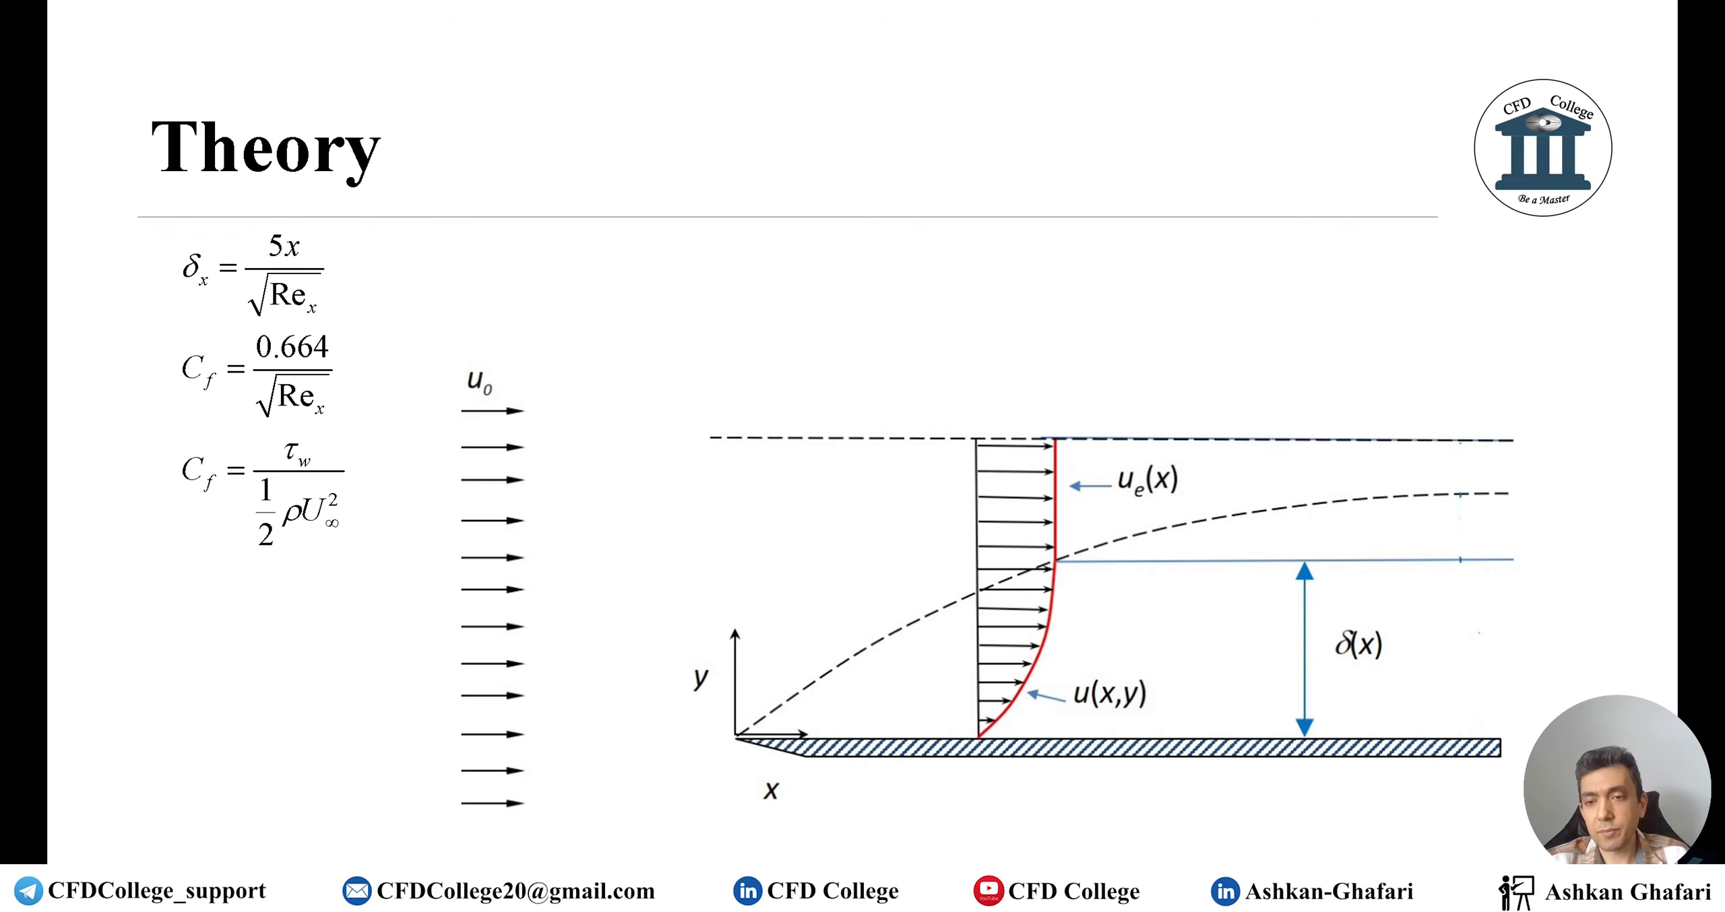
{"action": "left_click", "coordinate": [1298, 768]}
{"action": "left_click", "coordinate": [561, 263]}
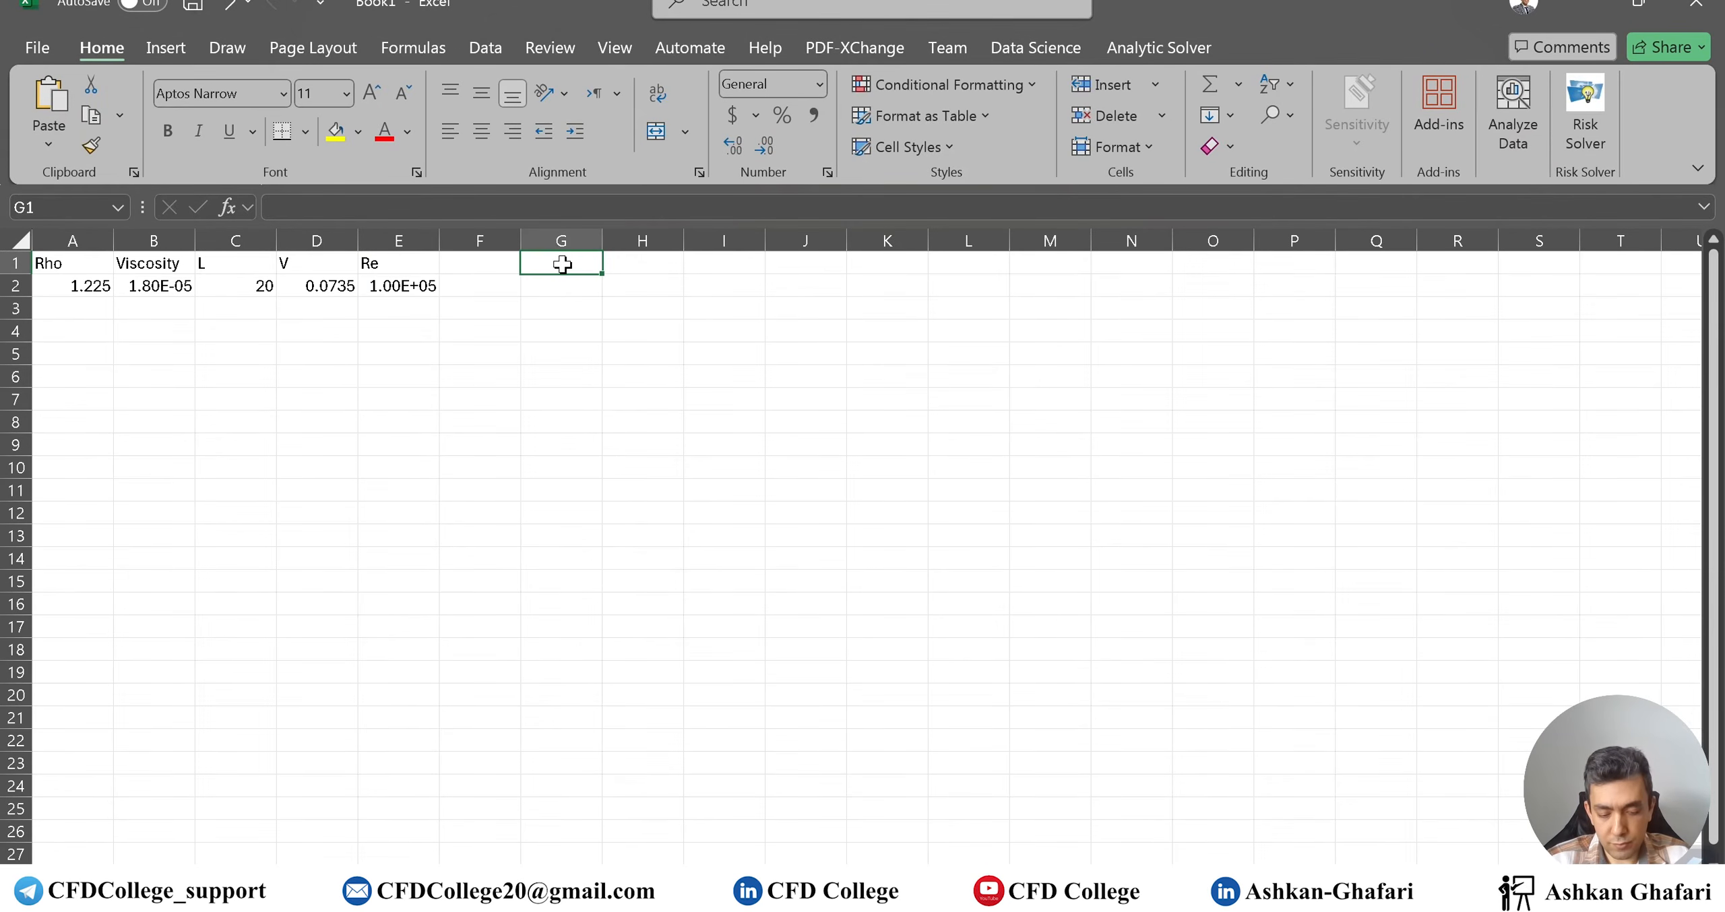
Add a Delta heading in G1 and the formula =5*C2/sqrt(E2) in G2
{"action": "type", "text": "Delta"}
{"action": "key", "text": "Return"}
{"action": "type", "text": "=5*"}
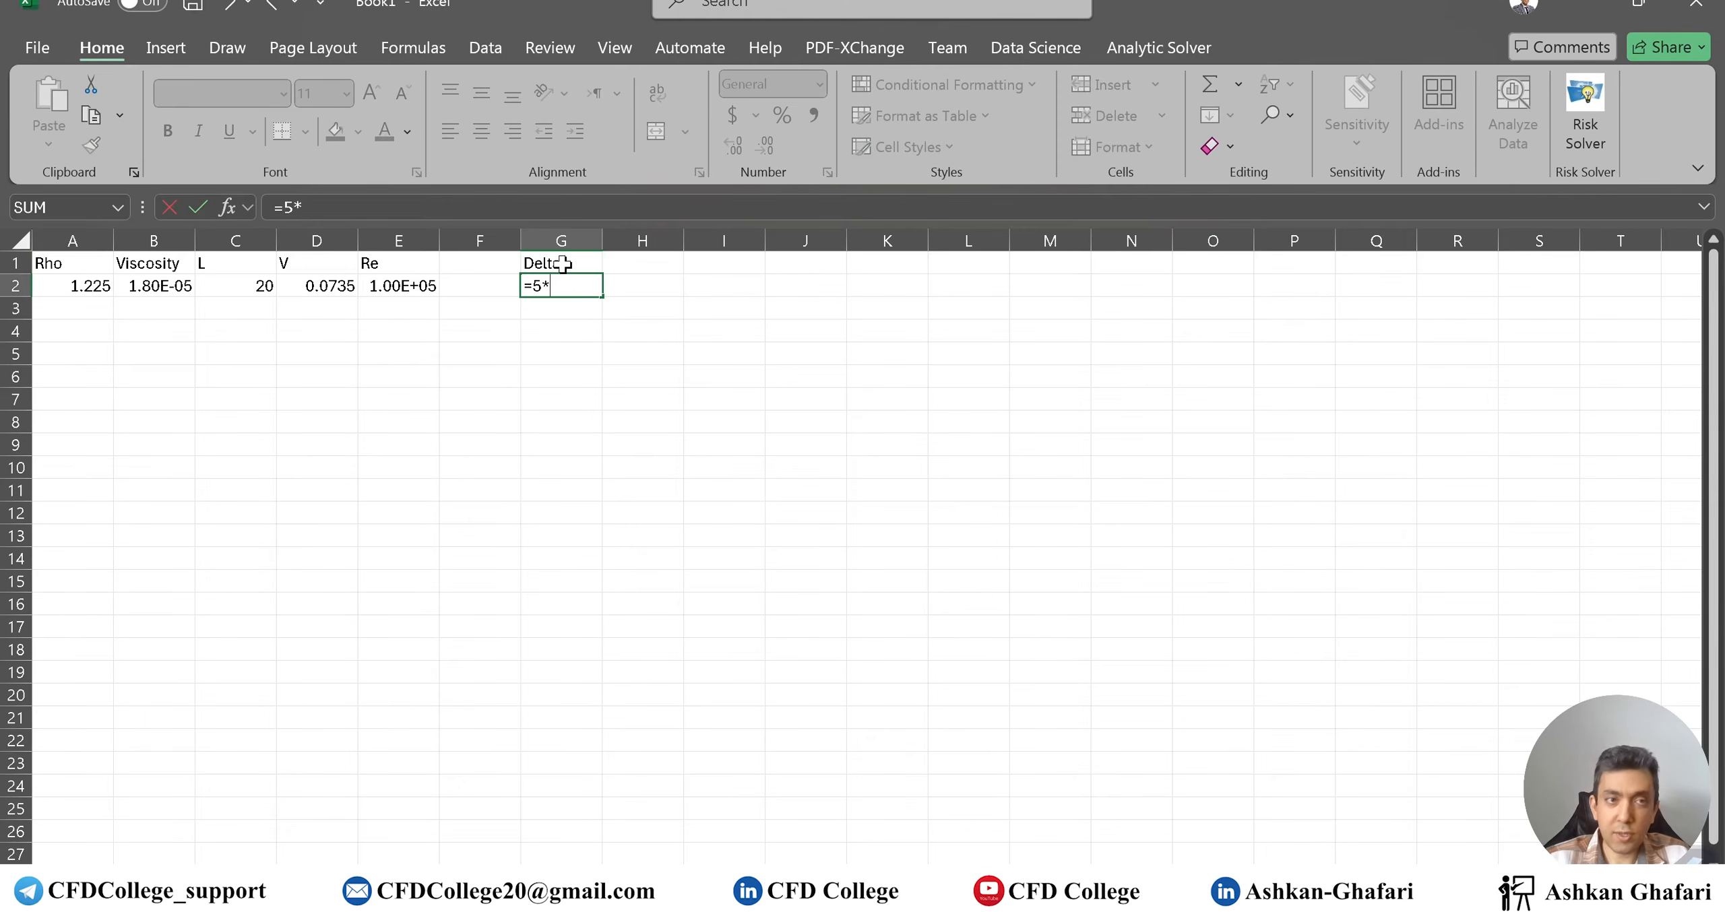
{"action": "left_click", "coordinate": [241, 286]}
{"action": "type", "text": "/"}
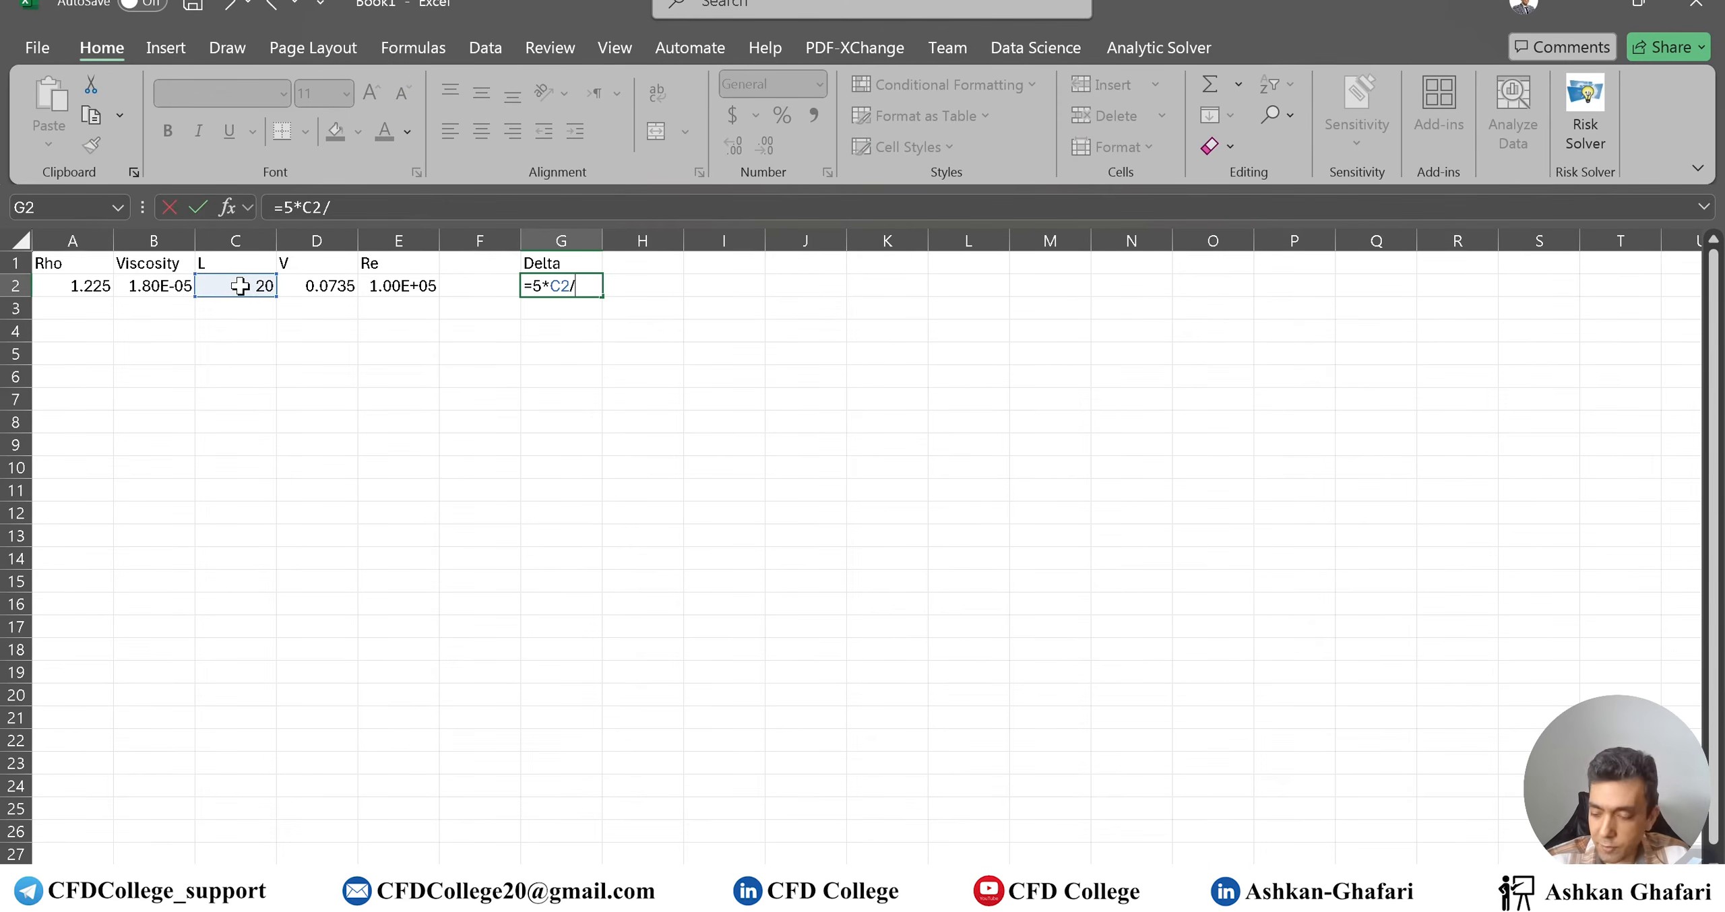
{"action": "type", "text": "sqrt("}
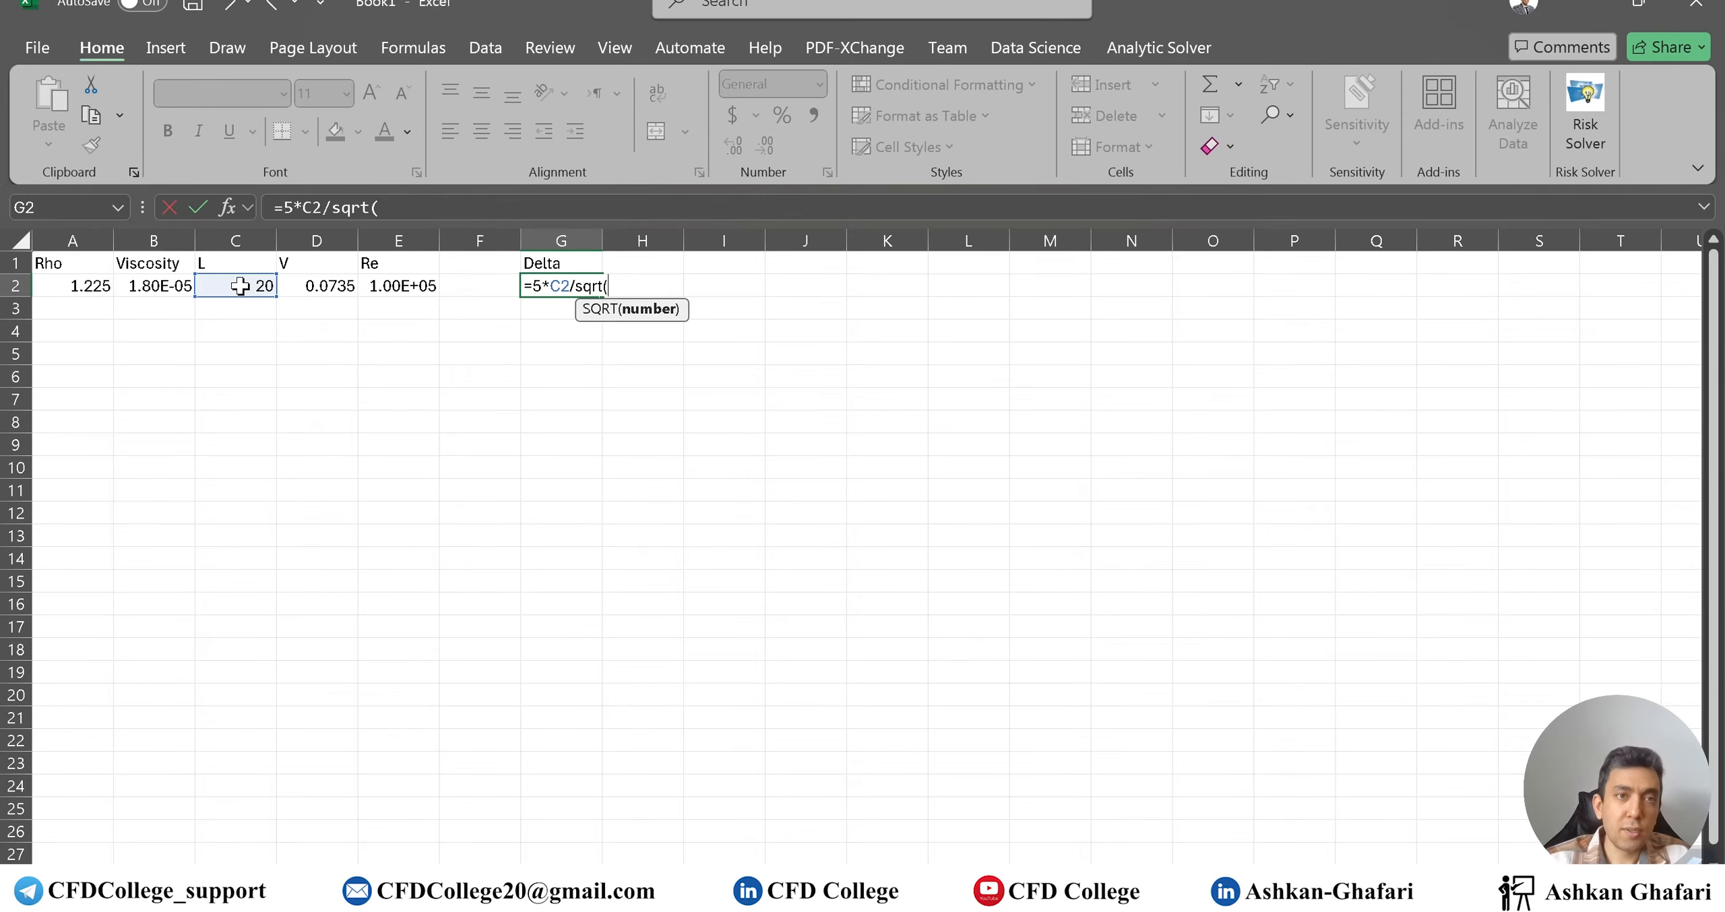
{"action": "left_click", "coordinate": [394, 283]}
{"action": "key", "text": "Return"}
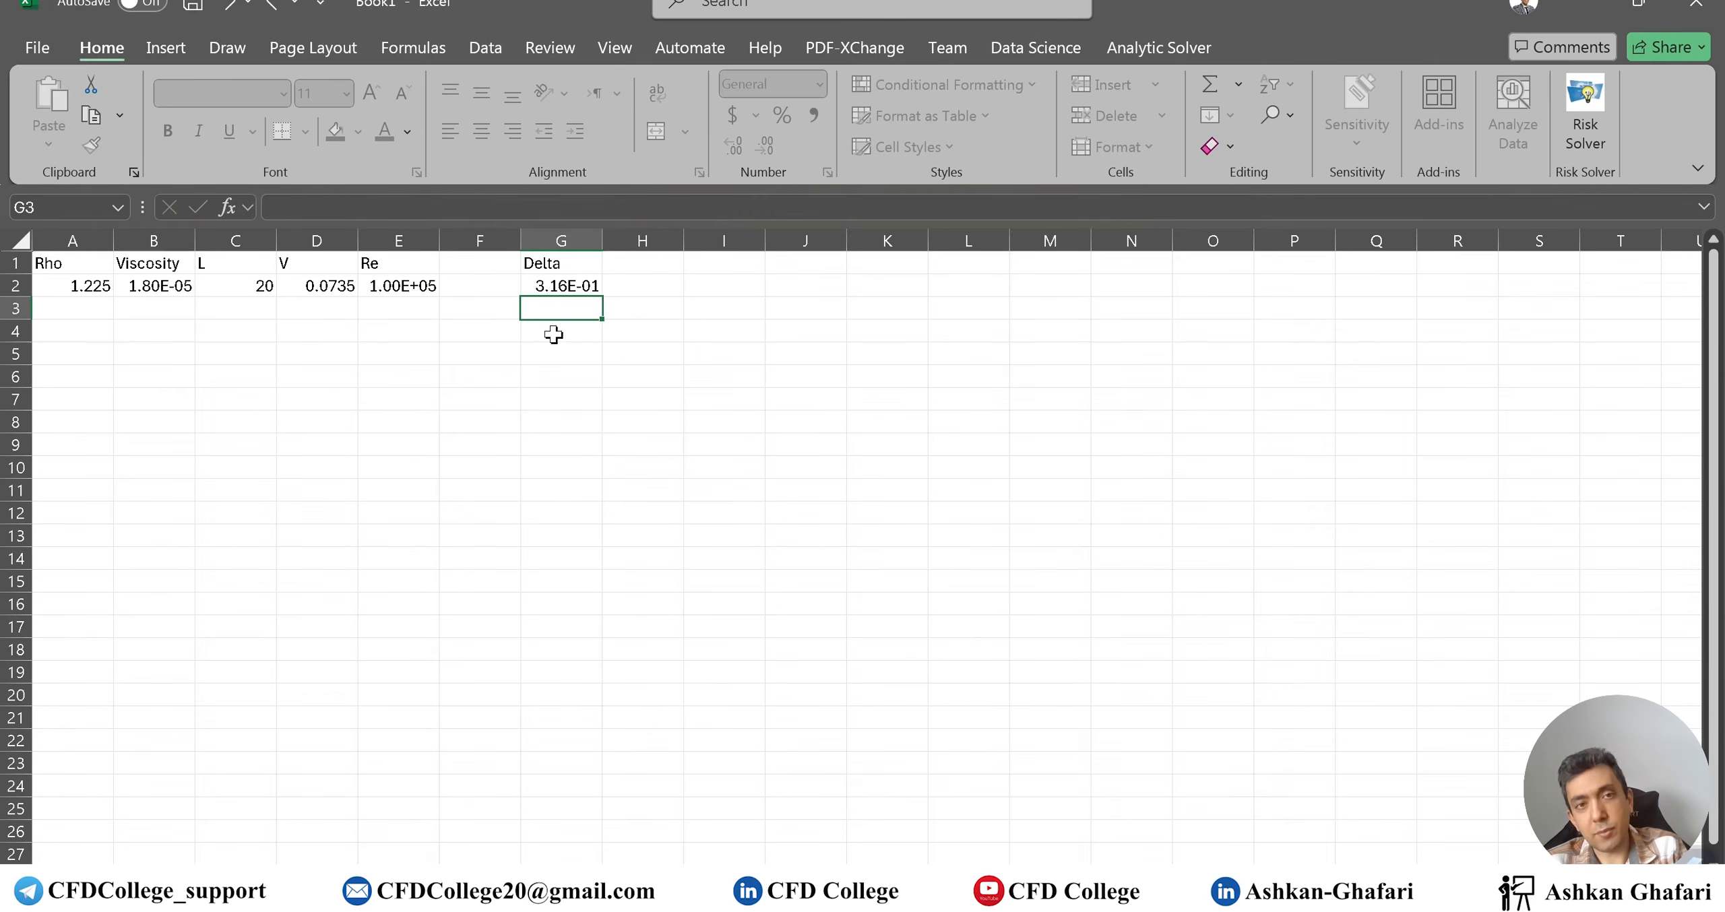
Format G2 as General to show 0.316162, then advance to the CFD Domain slide
{"action": "left_click", "coordinate": [573, 286]}
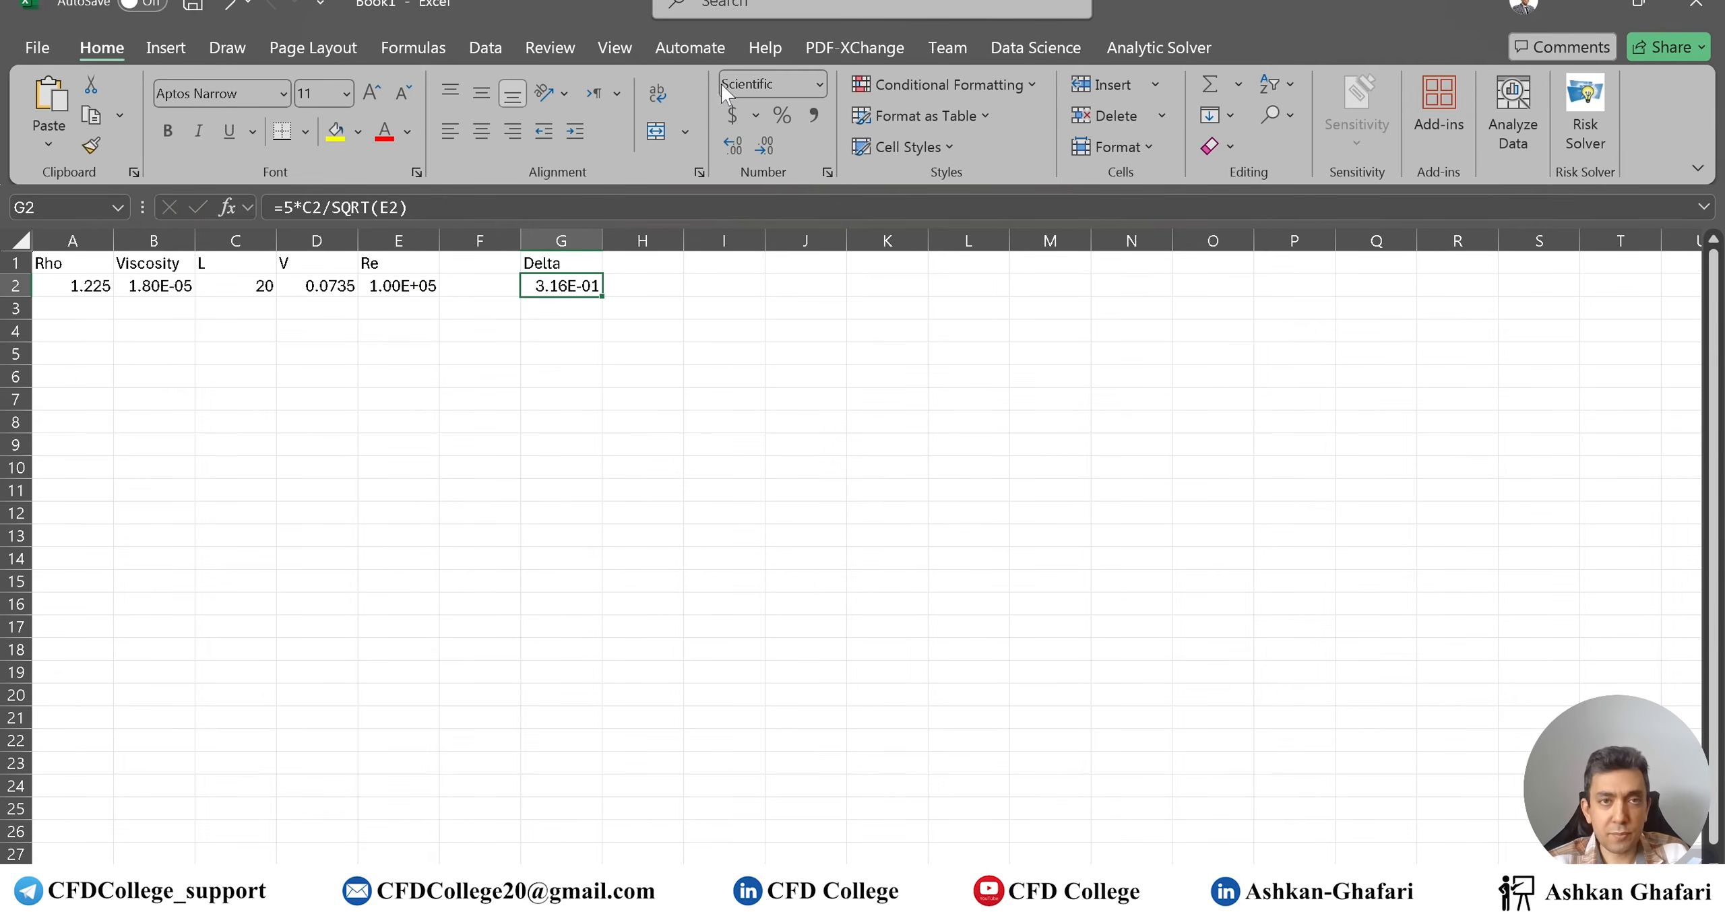
{"action": "left_click", "coordinate": [819, 83]}
{"action": "left_click", "coordinate": [820, 128]}
{"action": "left_click", "coordinate": [570, 397]}
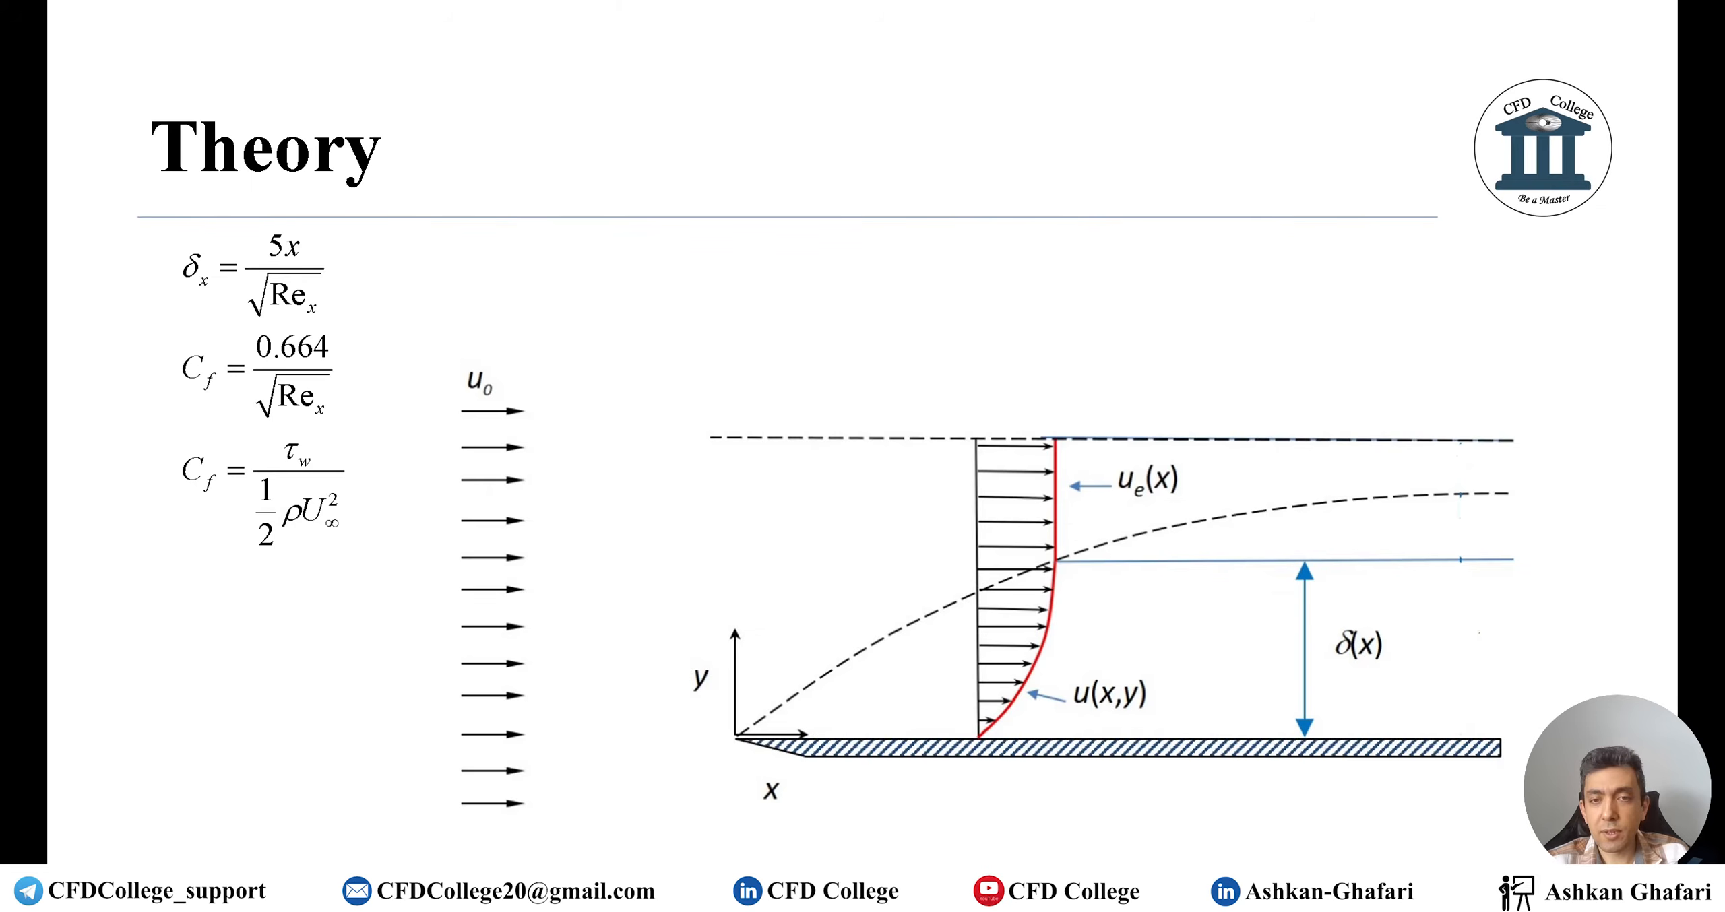
{"action": "left_click", "coordinate": [637, 481]}
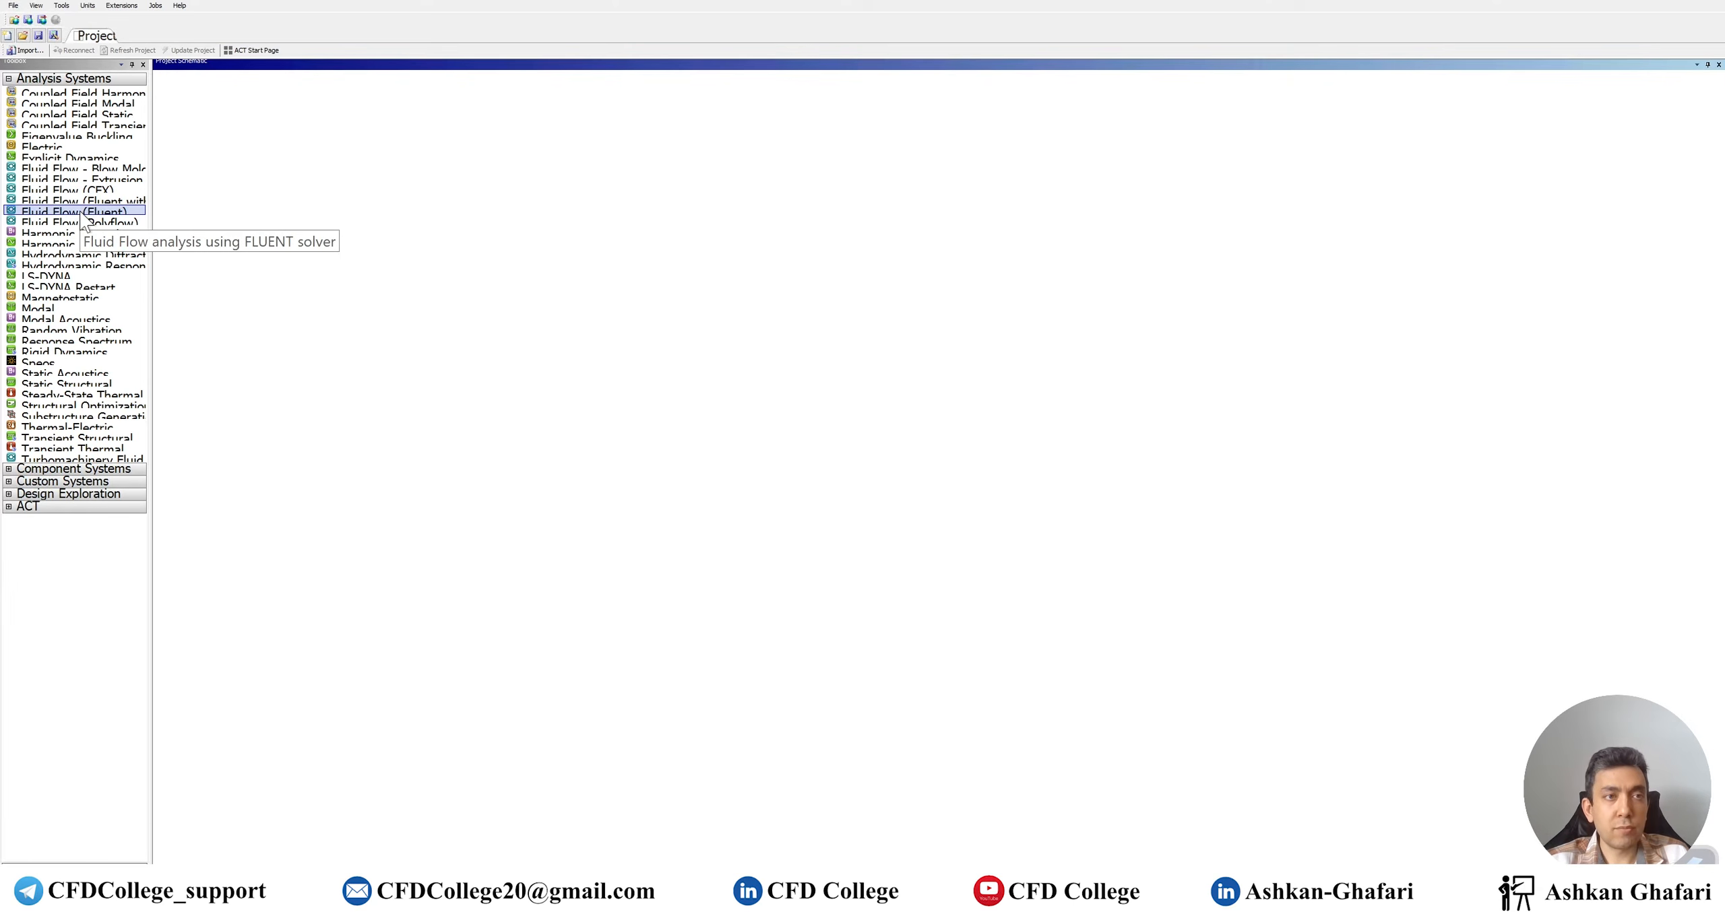
Add a Fluid Flow (Fluent) system with its default name and bring up the Geometry cell's menu
{"action": "left_click_drag", "start_coordinate": [82, 217], "coordinate": [218, 137]}
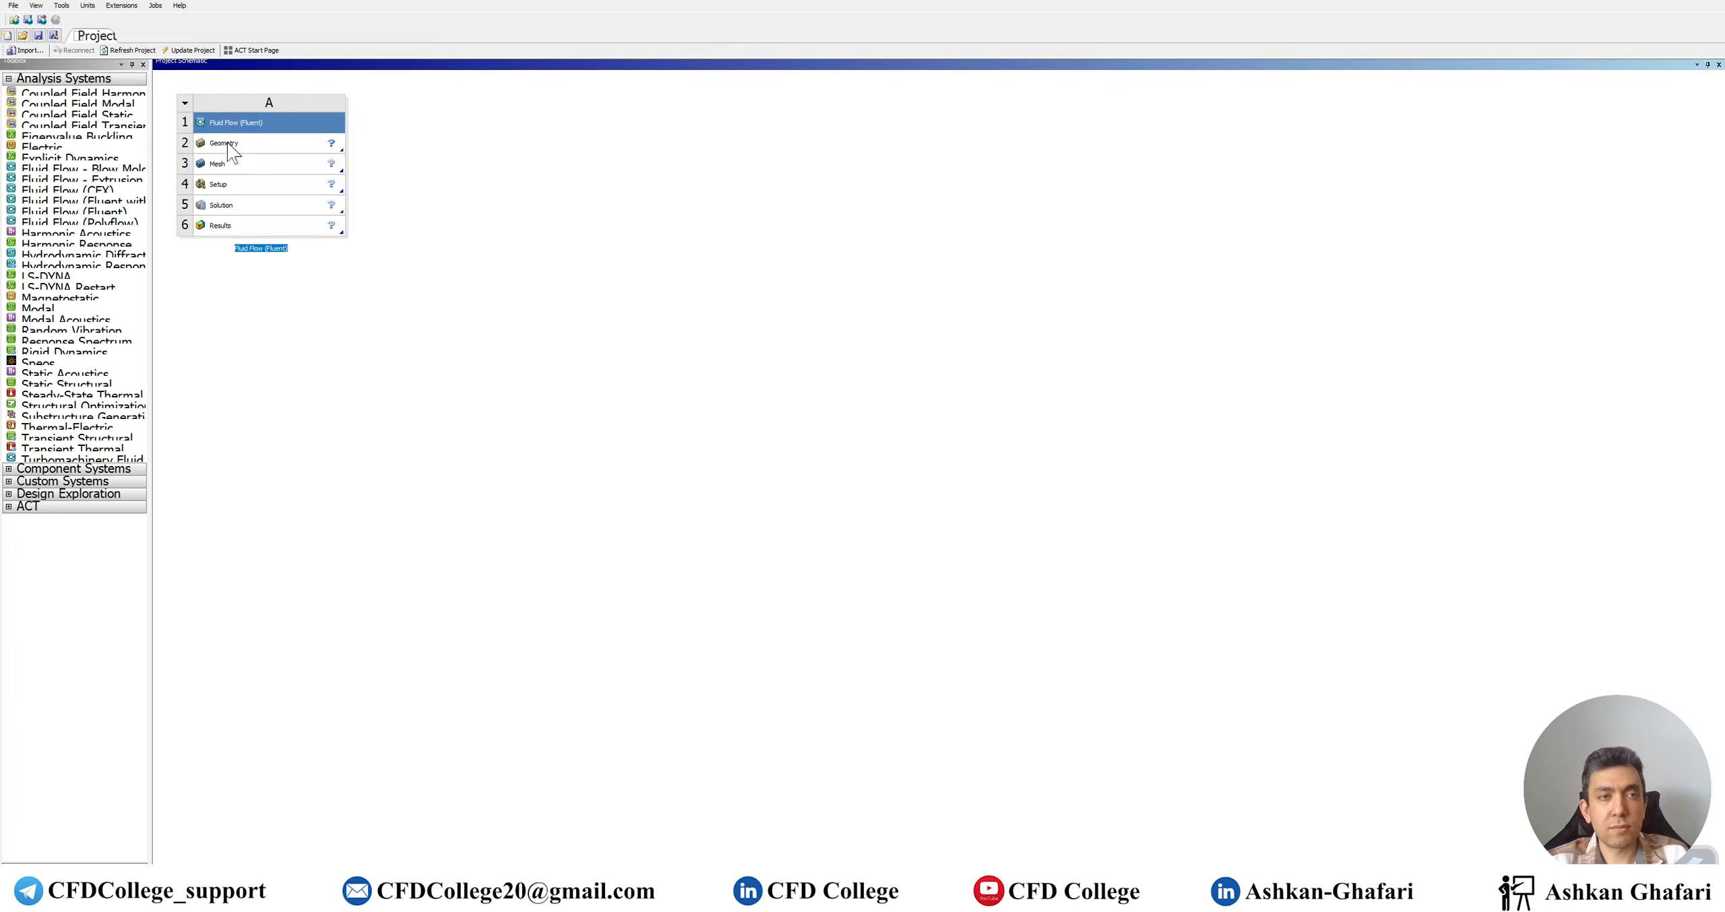
{"action": "left_click", "coordinate": [432, 206]}
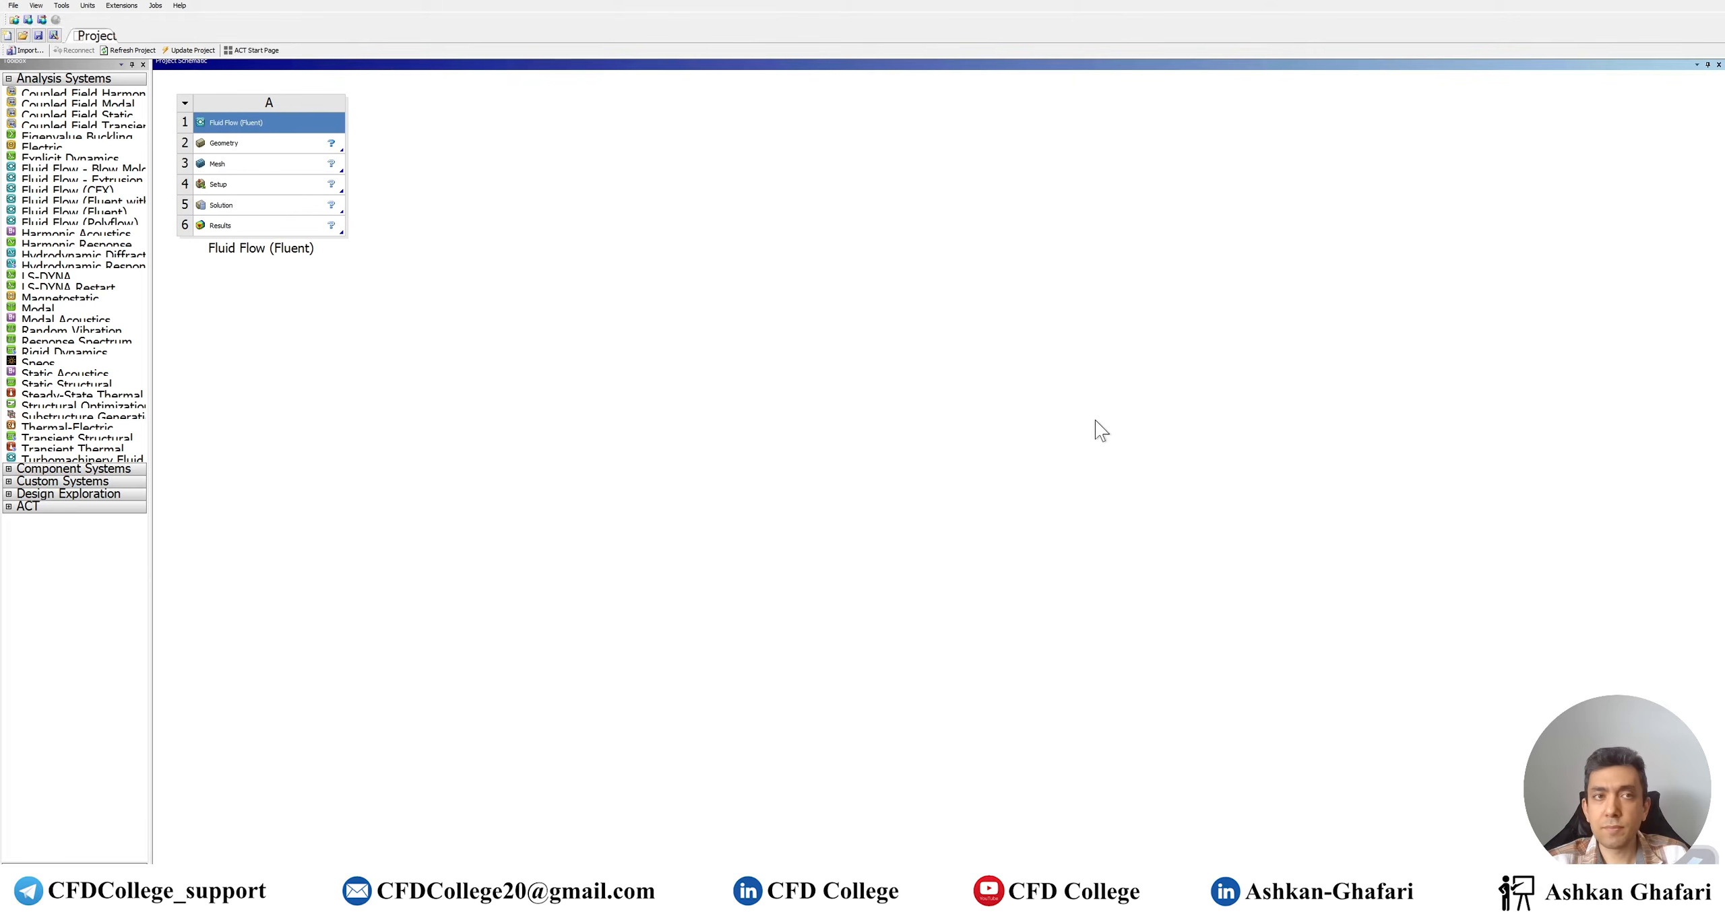
{"action": "right_click", "coordinate": [280, 145]}
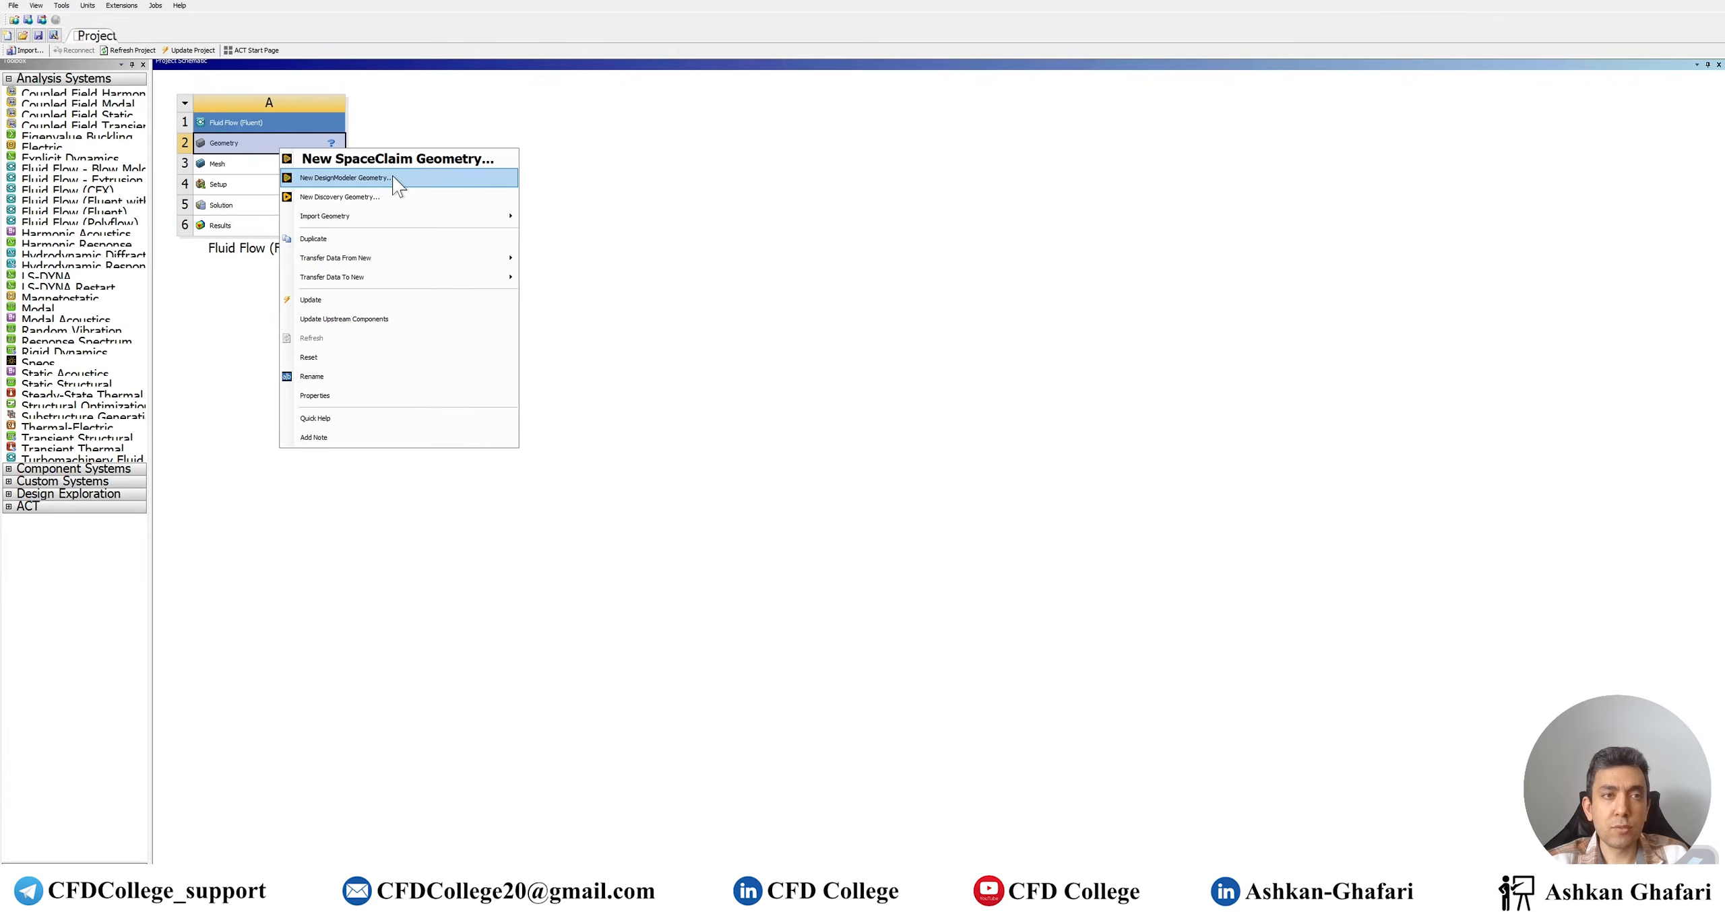
Start a new DesignModeler geometry and create Sketch1 on the XYPlane
{"action": "left_click", "coordinate": [394, 178]}
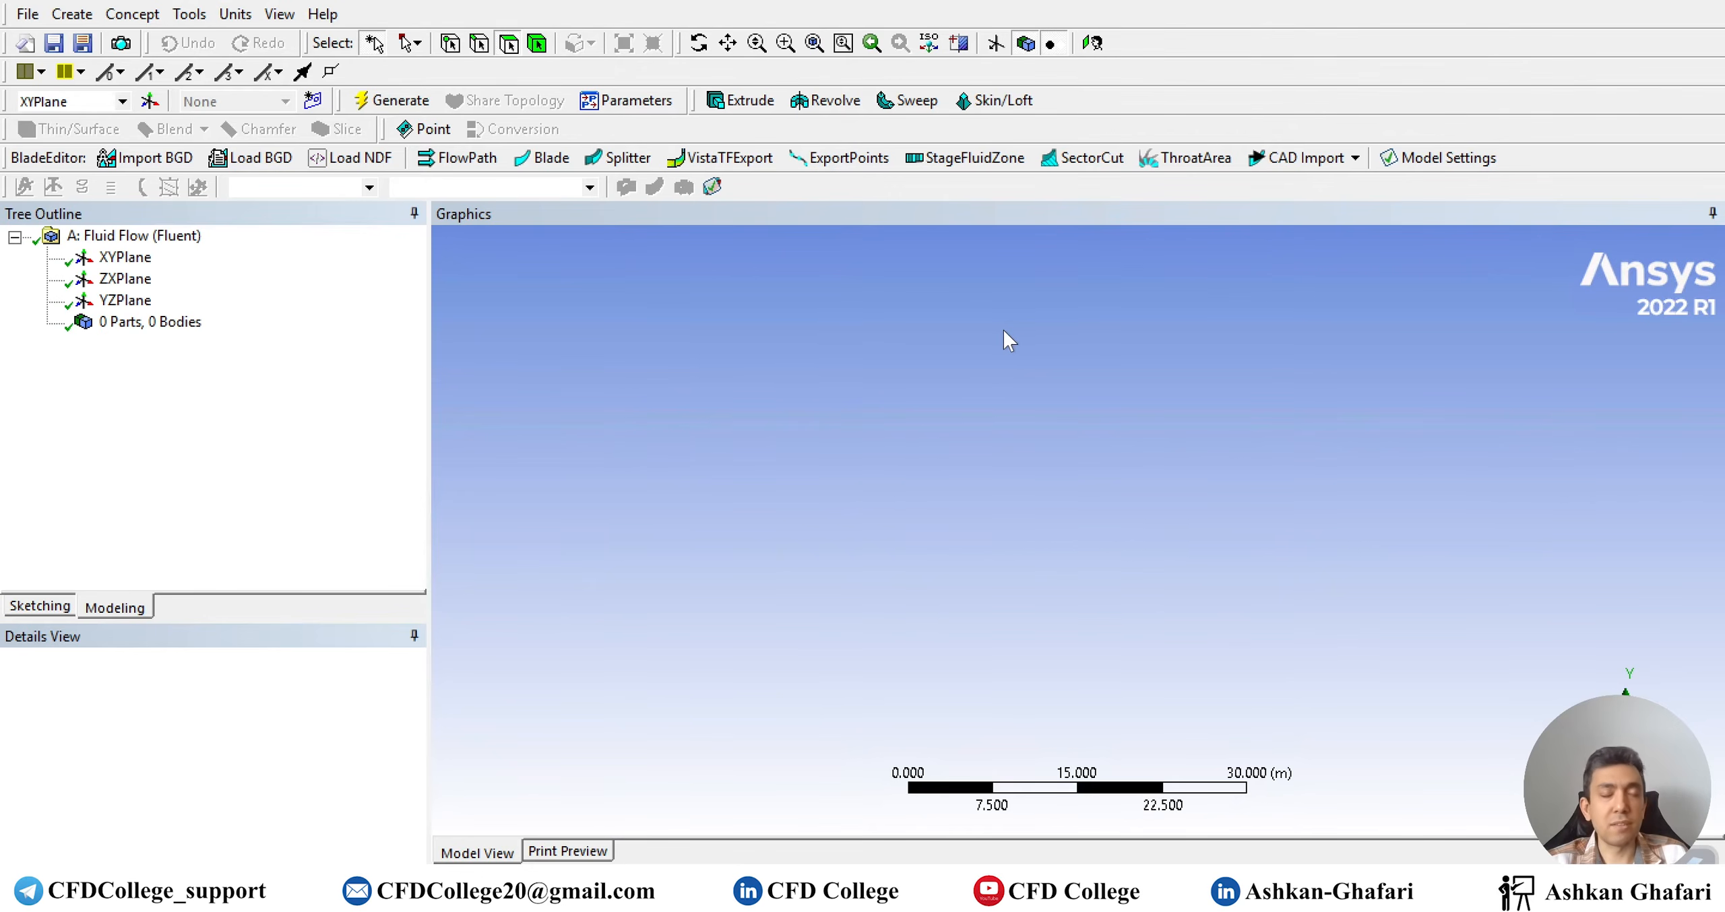
{"action": "left_click", "coordinate": [125, 257]}
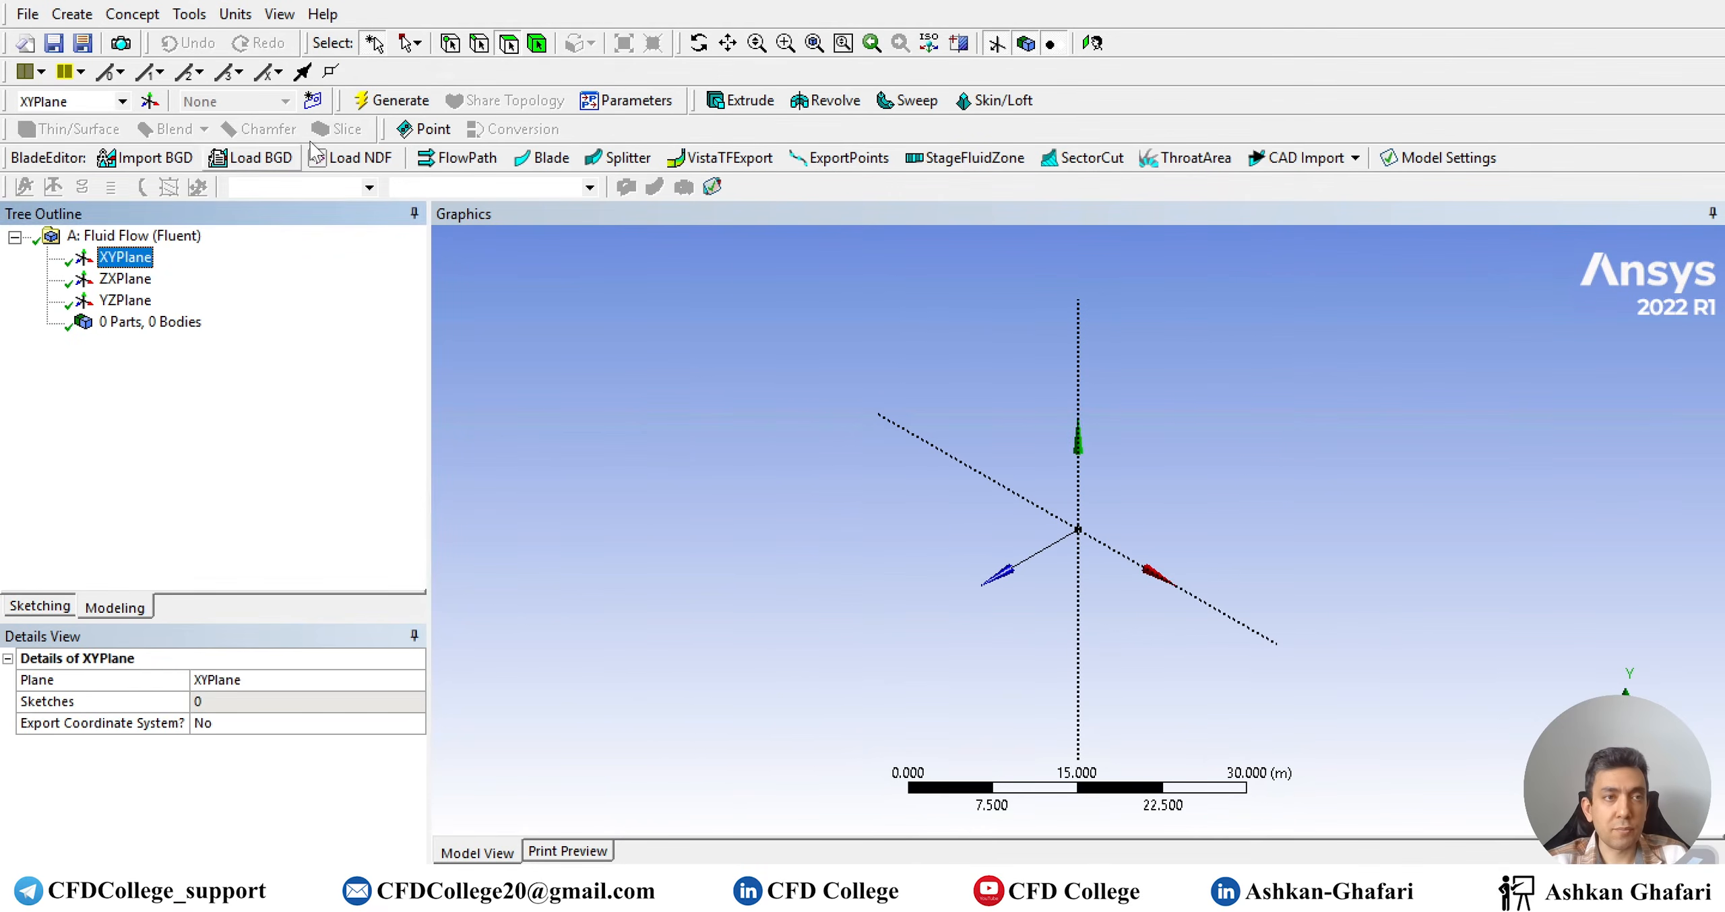
{"action": "left_click", "coordinate": [313, 101]}
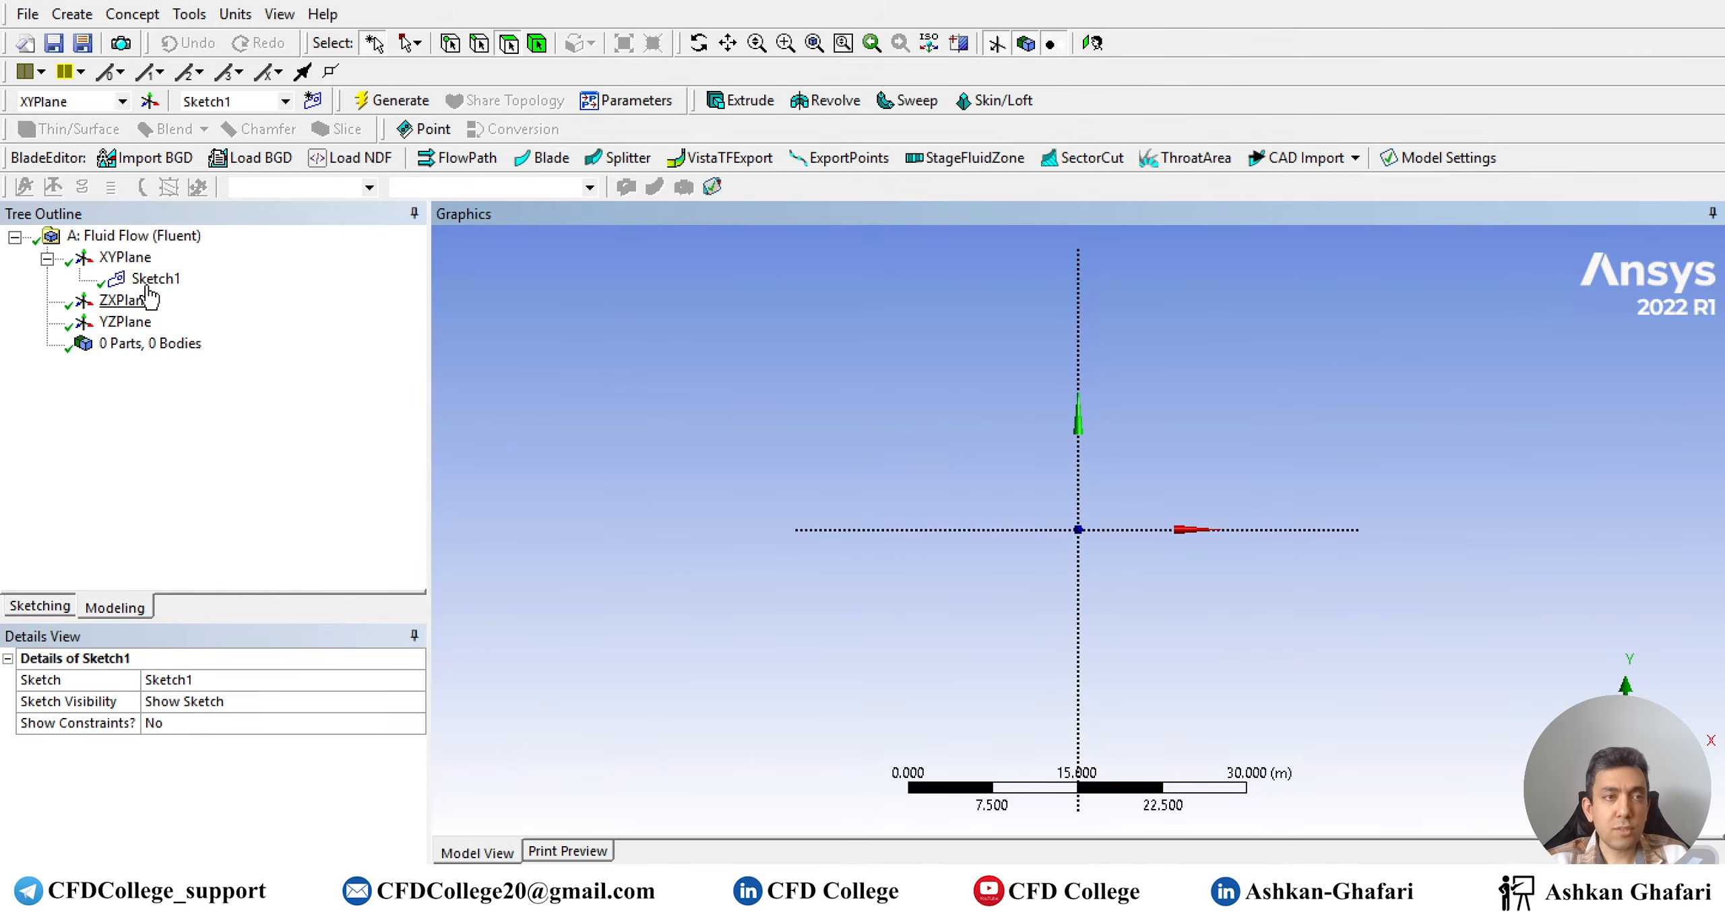
View the sketch face-on and draw a rectangle starting at the origin
{"action": "left_click", "coordinate": [151, 278]}
{"action": "left_click", "coordinate": [38, 606]}
{"action": "left_click", "coordinate": [62, 375]}
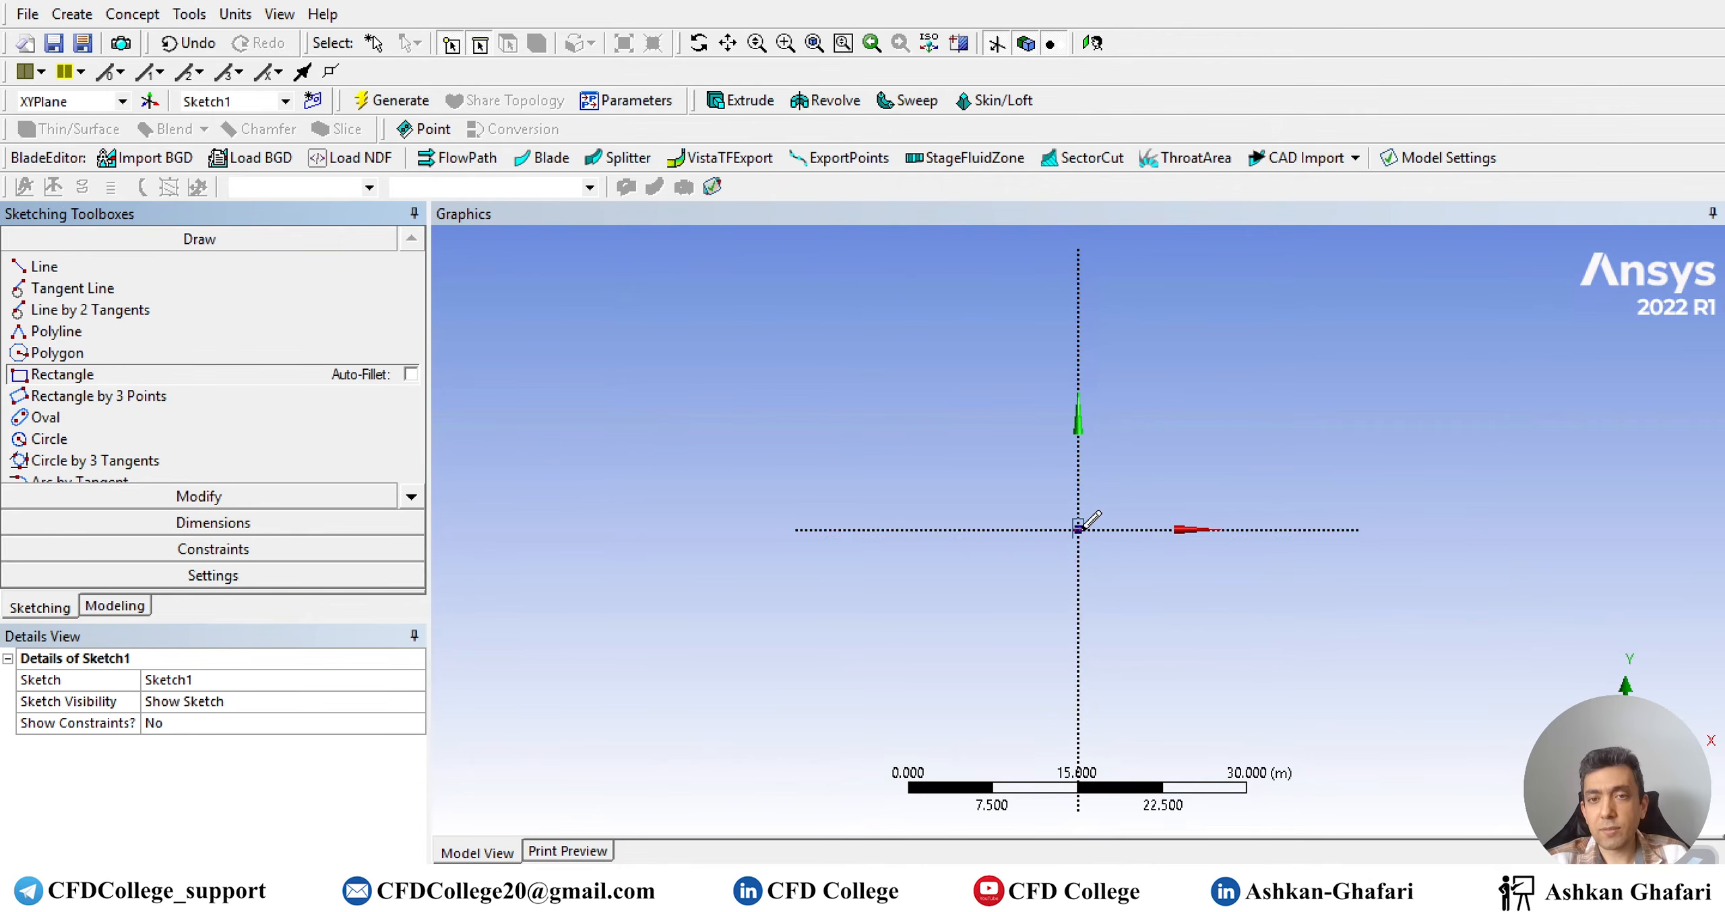
{"action": "left_click", "coordinate": [1079, 528]}
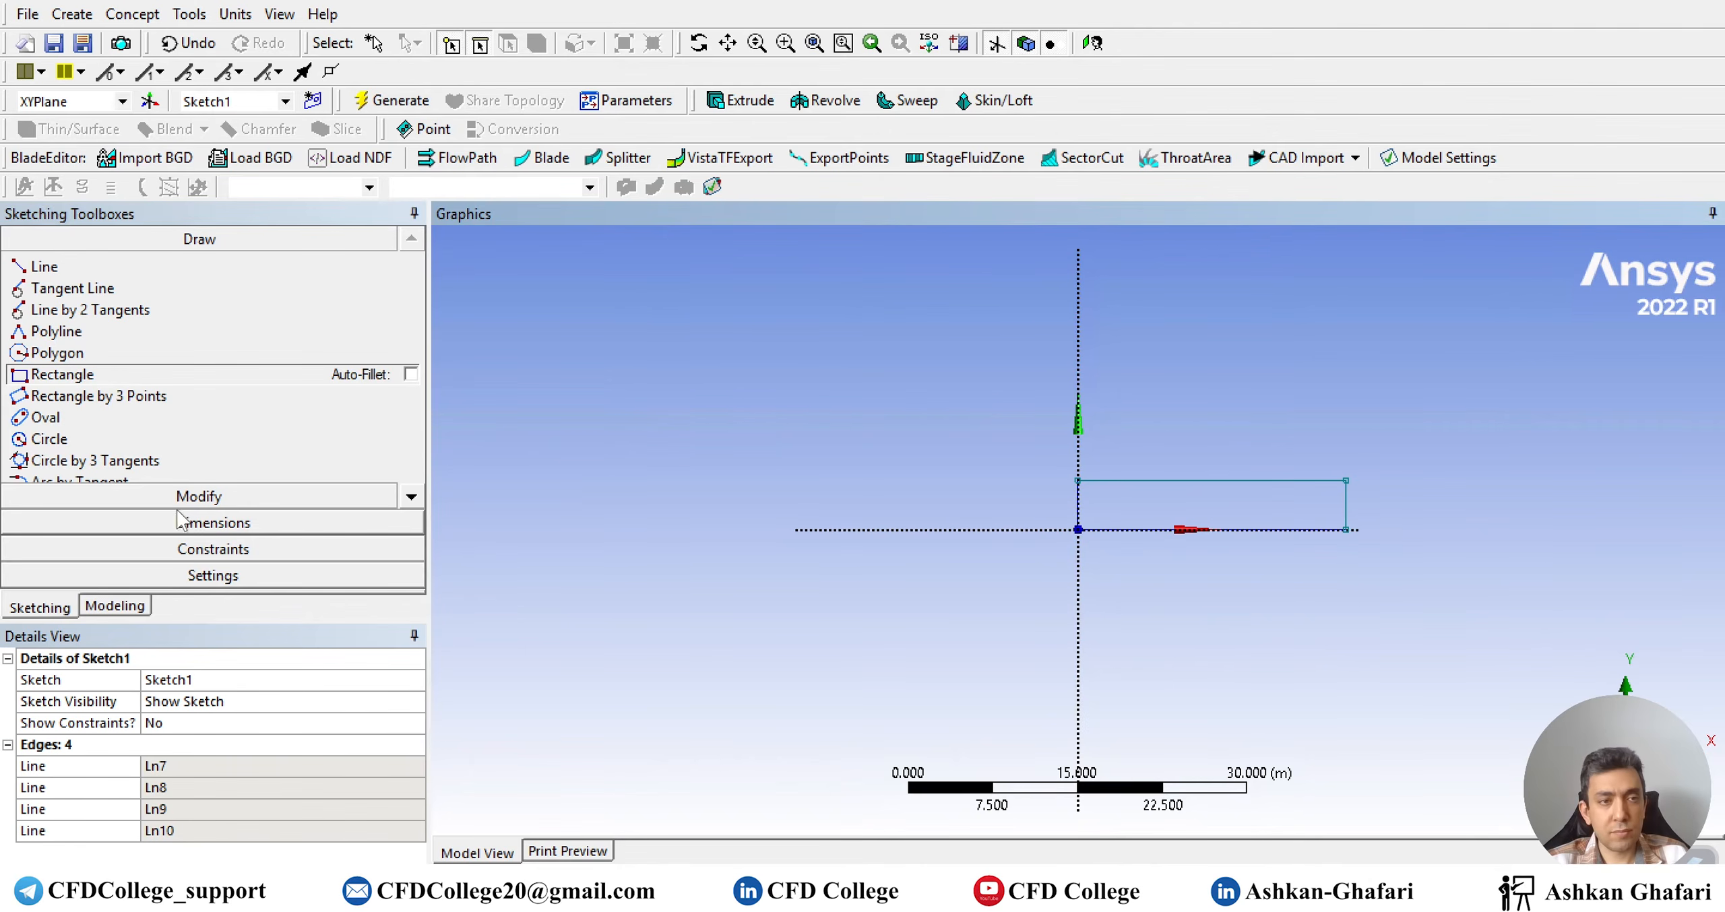
Dimension the rectangle 20 m wide (H1) and 4 m tall (V2)
{"action": "left_click", "coordinate": [213, 523]}
{"action": "left_click", "coordinate": [1105, 481]}
{"action": "left_click", "coordinate": [1078, 492]}
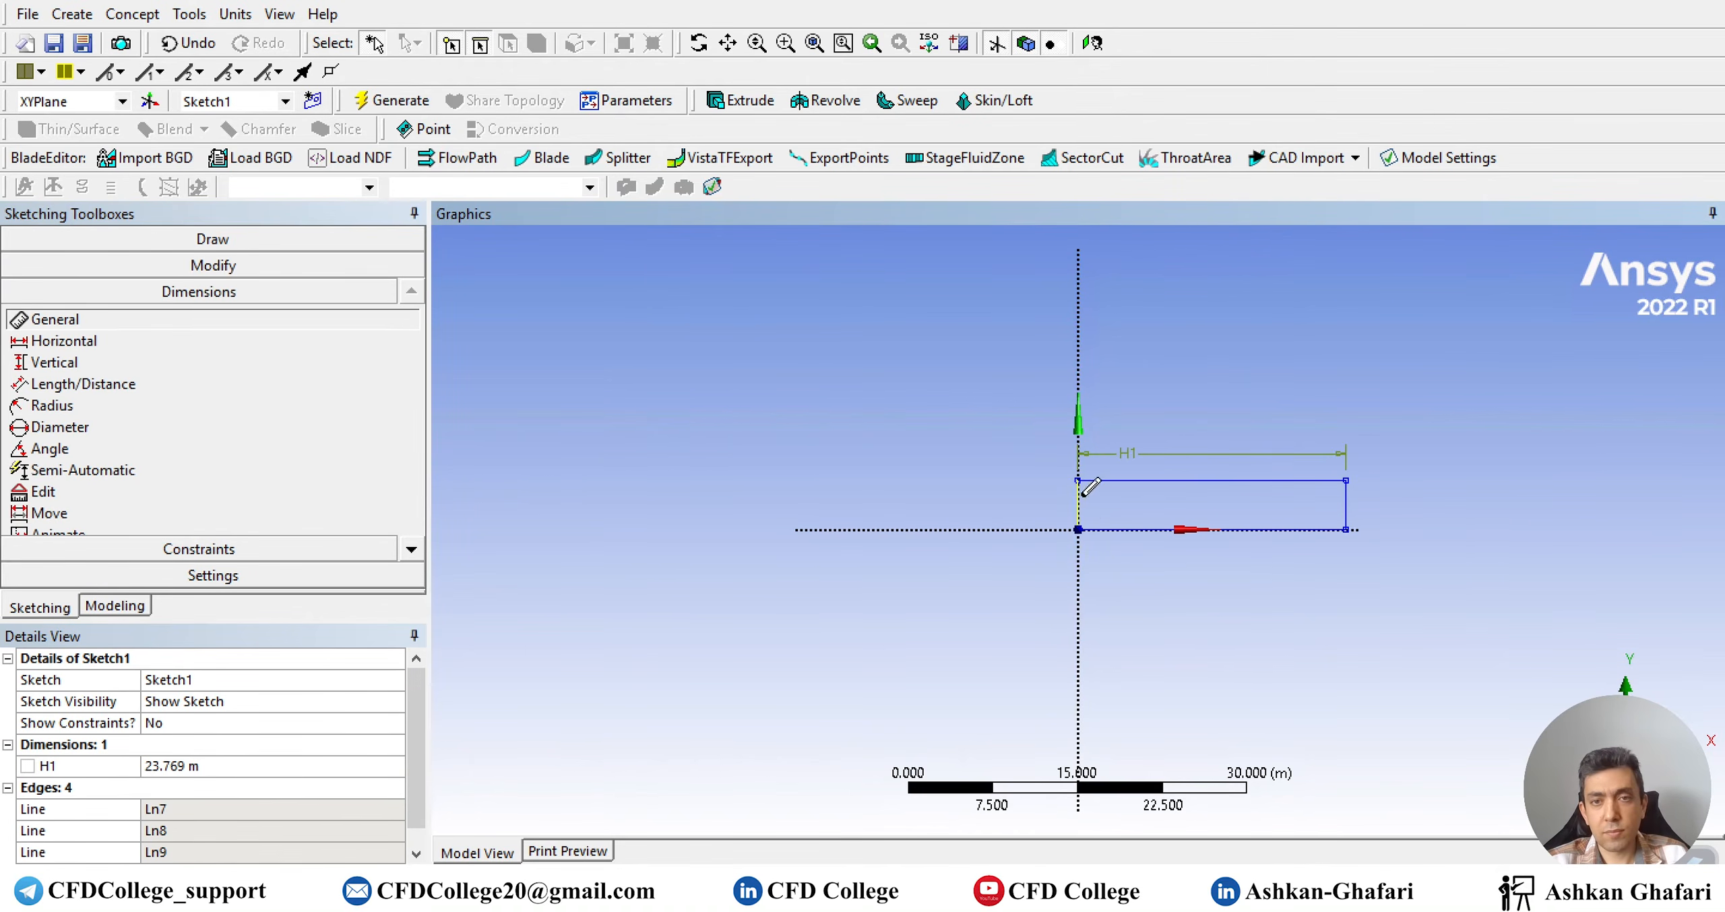
{"action": "left_click", "coordinate": [1047, 503]}
{"action": "left_click", "coordinate": [202, 765]}
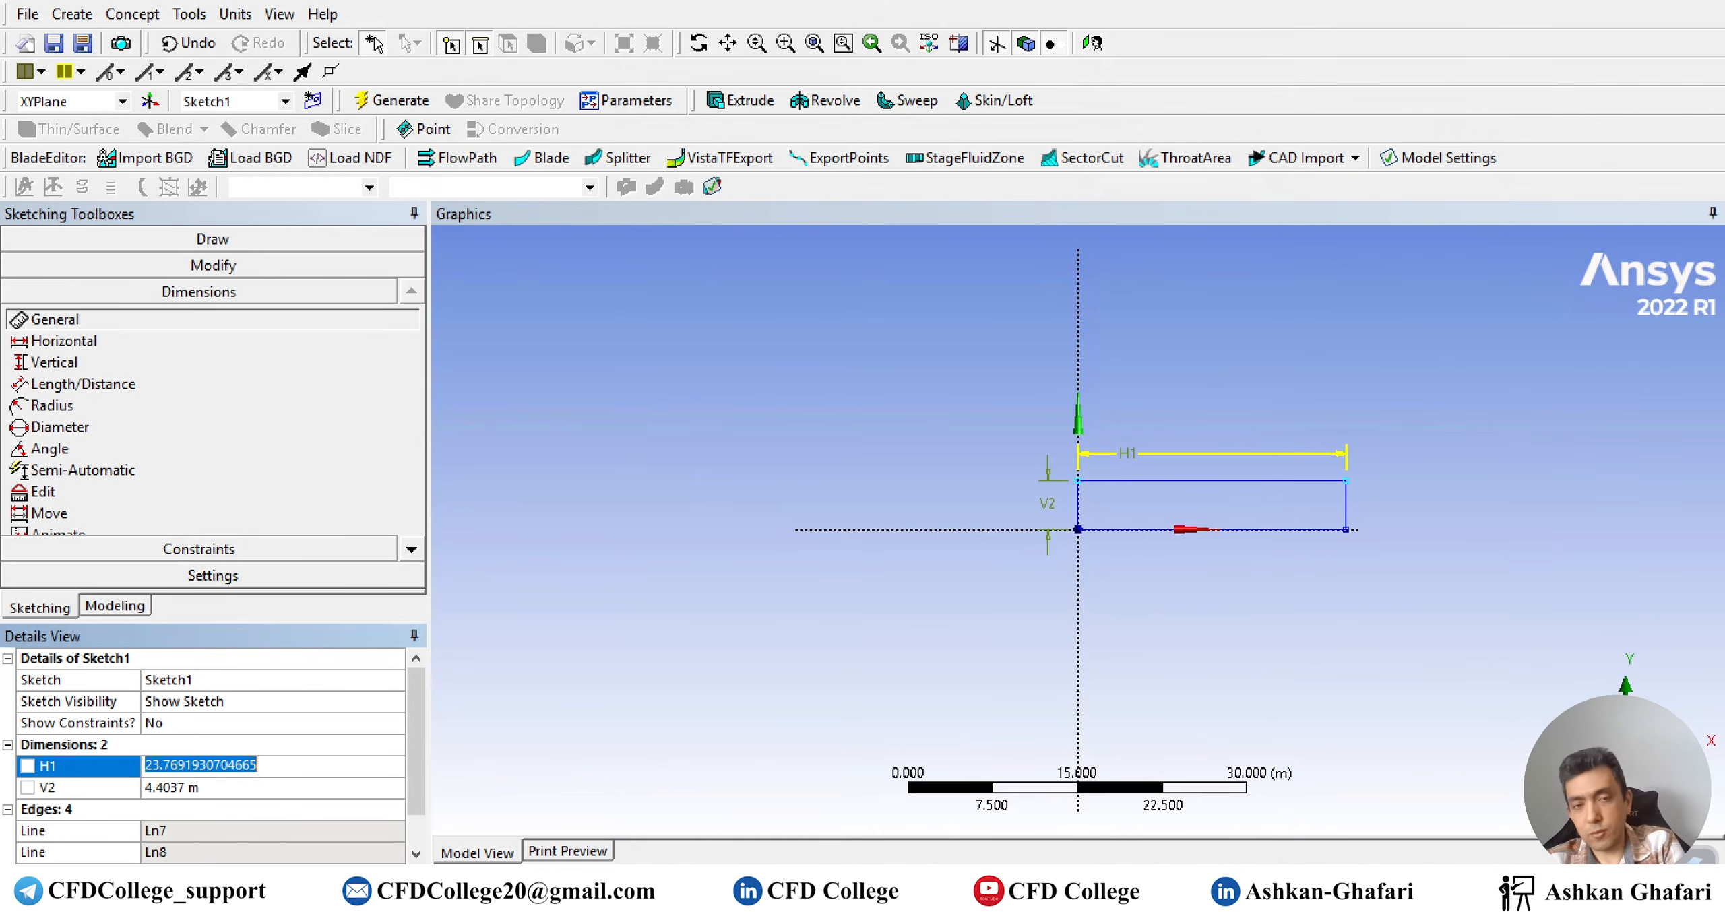
{"action": "type", "text": "20"}
{"action": "left_click", "coordinate": [196, 788]}
{"action": "type", "text": "4"}
{"action": "key", "text": "Return"}
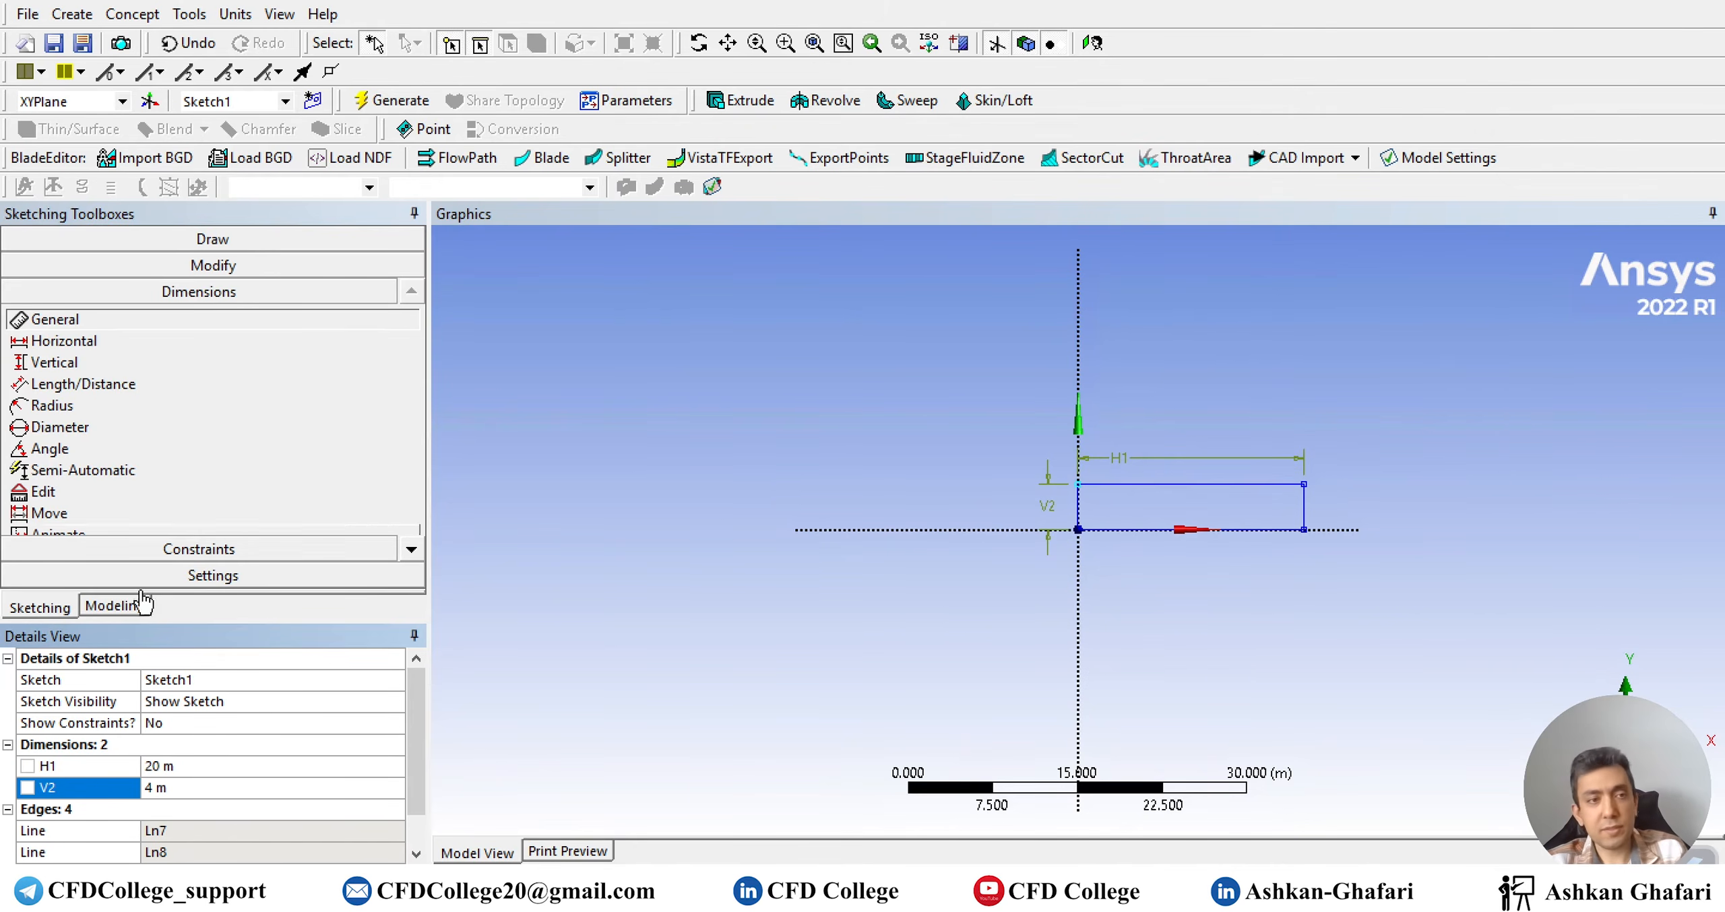
{"action": "left_click", "coordinate": [141, 605]}
{"action": "left_click", "coordinate": [73, 14]}
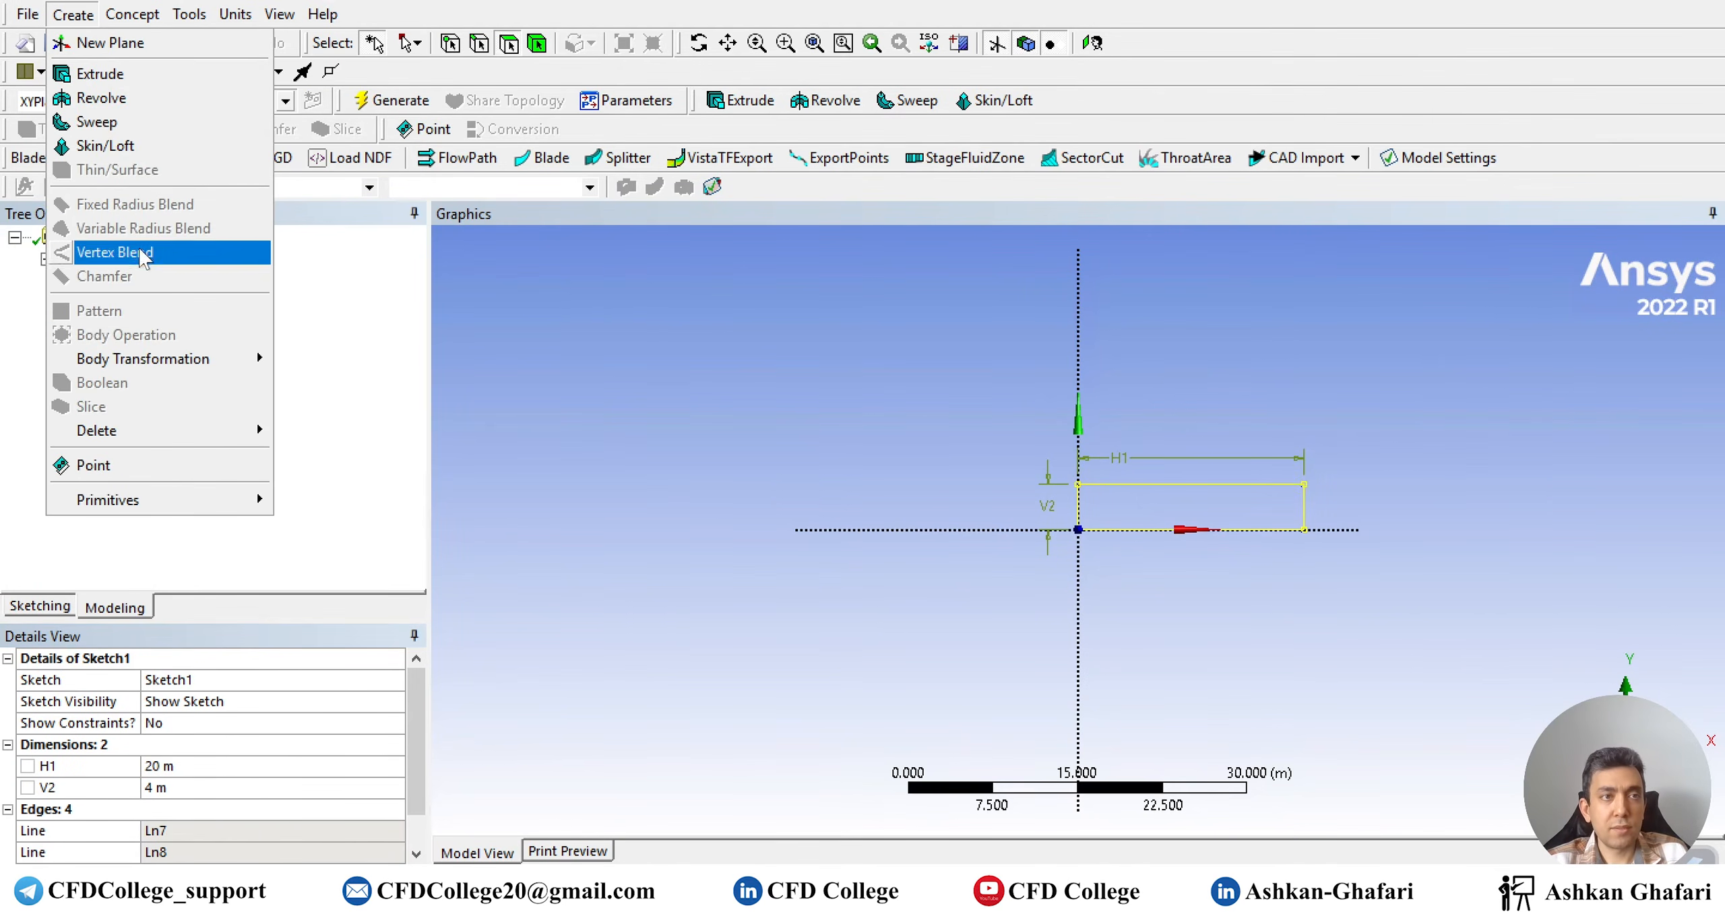
Generate a Surfaces From Sketches body from Sketch1 and load it into Meshing
{"action": "mouse_move", "coordinate": [132, 14]}
{"action": "left_click", "coordinate": [155, 183]}
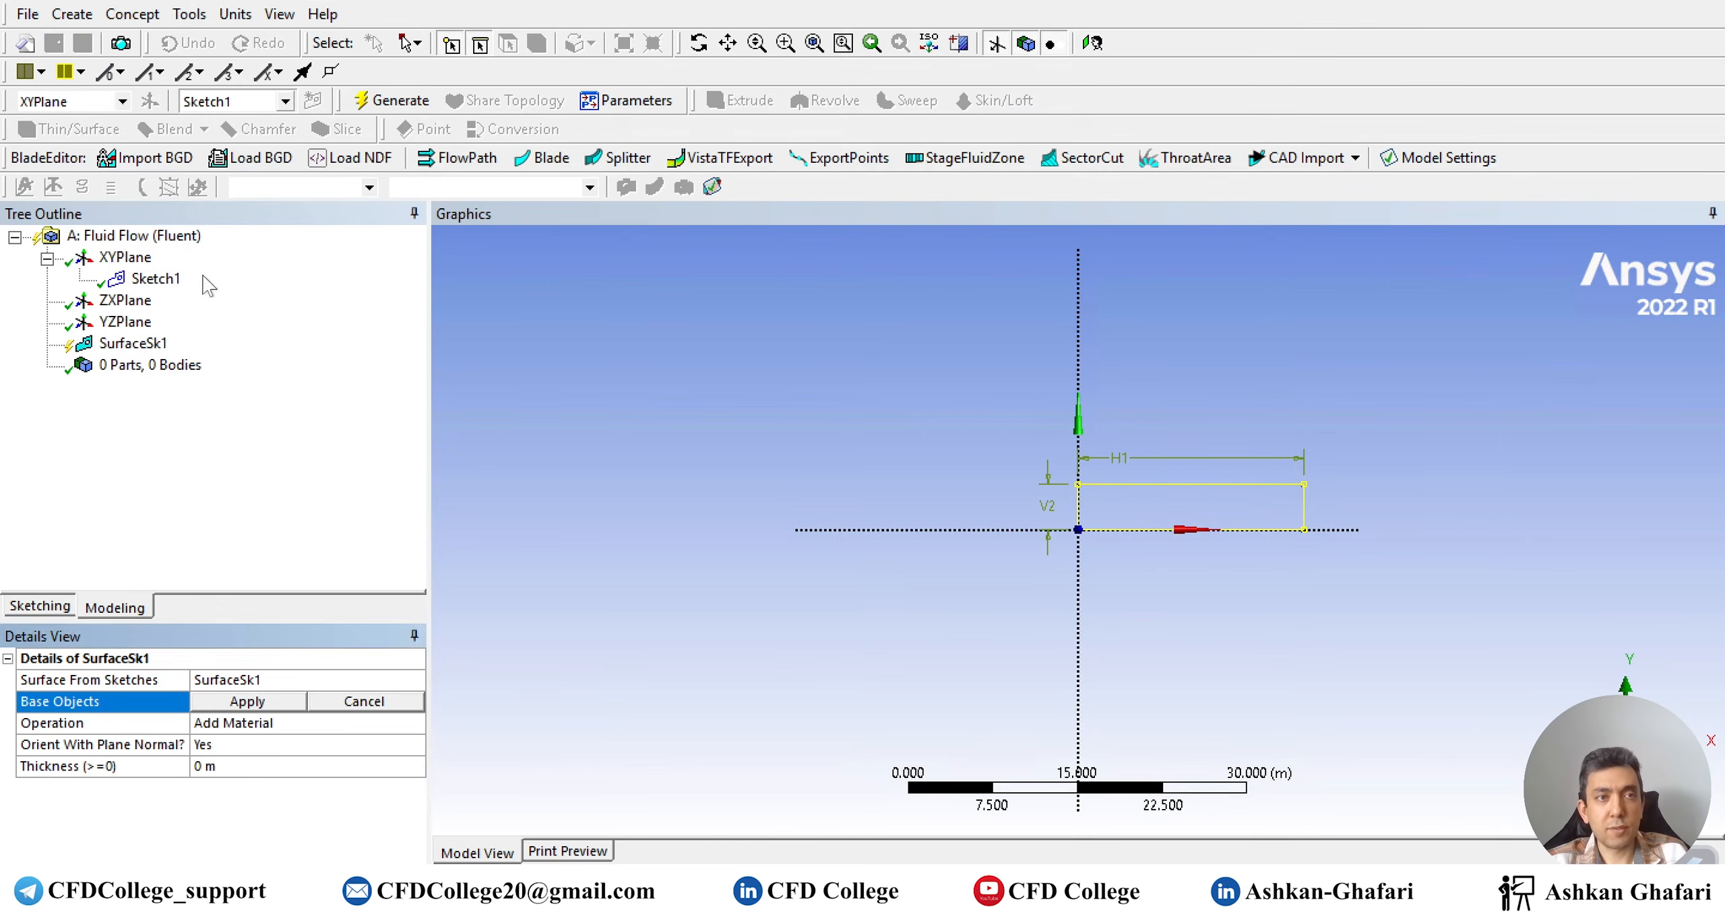
{"action": "left_click", "coordinate": [156, 279]}
{"action": "left_click", "coordinate": [247, 701]}
{"action": "left_click", "coordinate": [377, 100]}
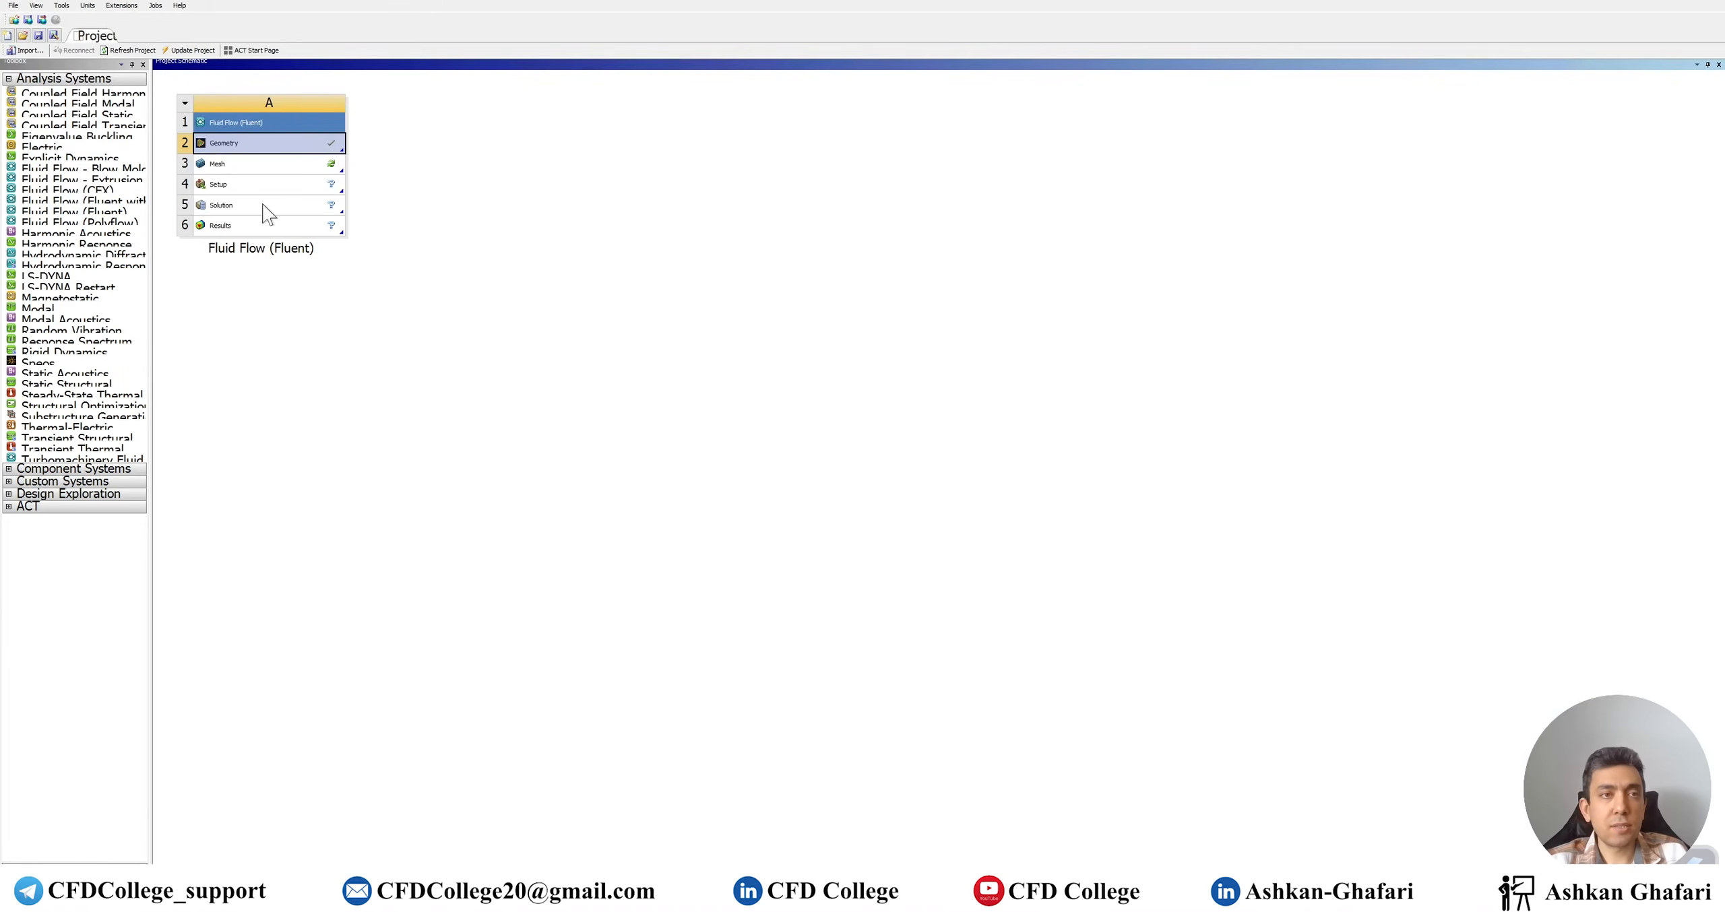
{"action": "double_click", "coordinate": [266, 166]}
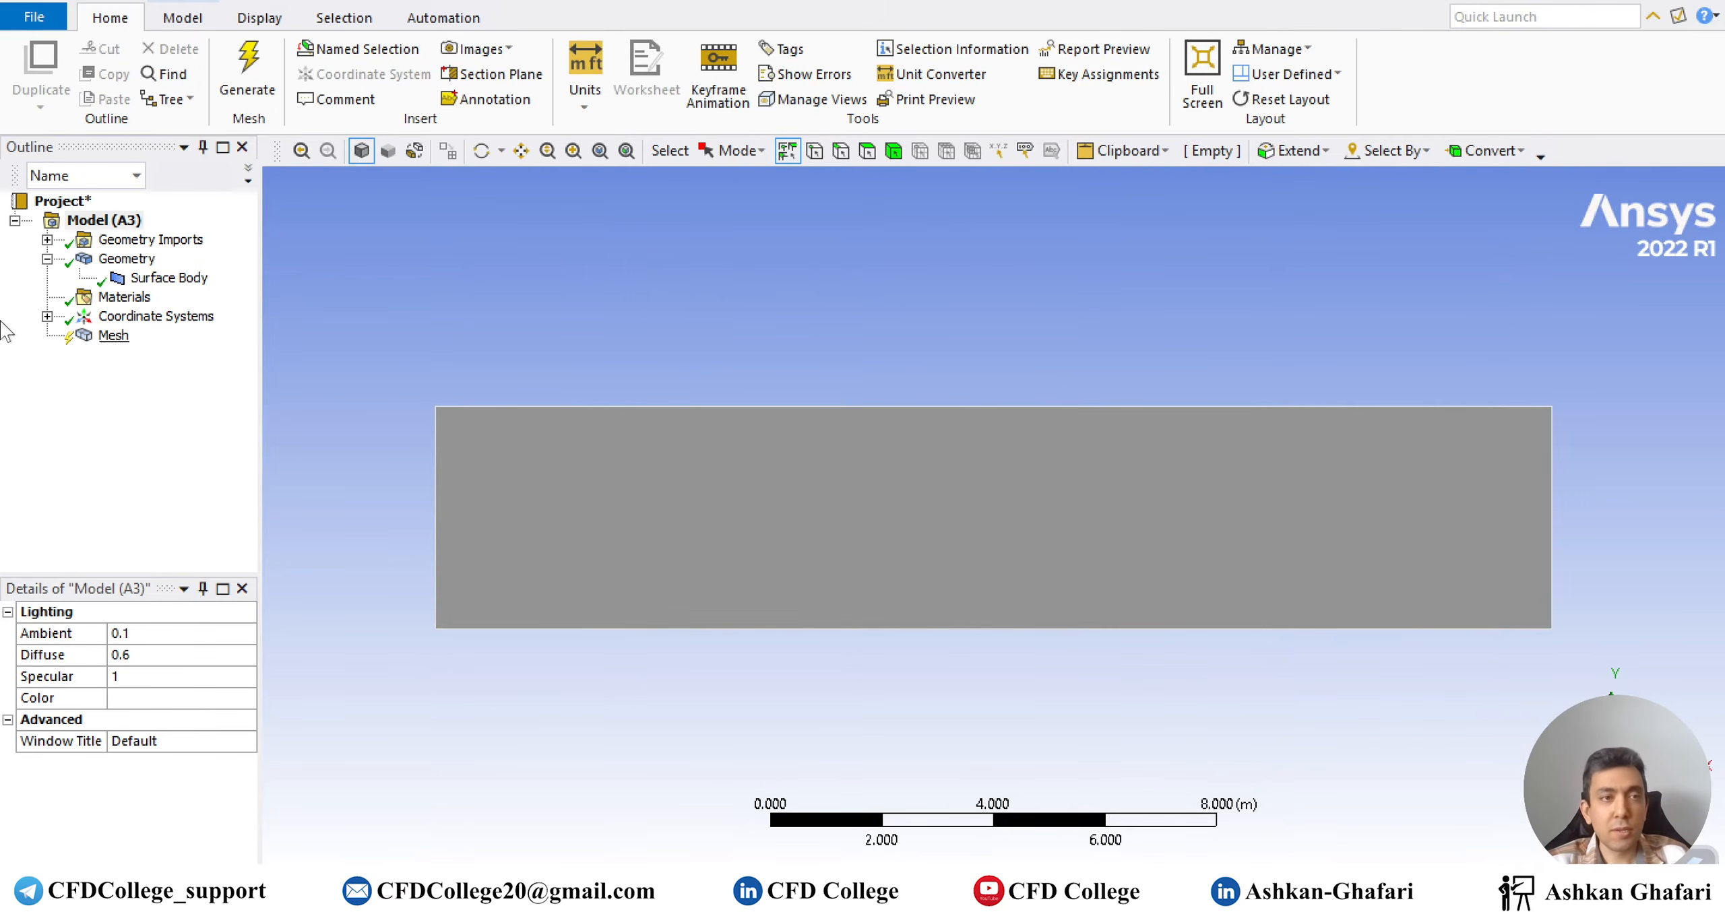
Add a Face Meshing control scoped to the rectangle face
{"action": "right_click", "coordinate": [95, 337]}
{"action": "mouse_move", "coordinate": [183, 351]}
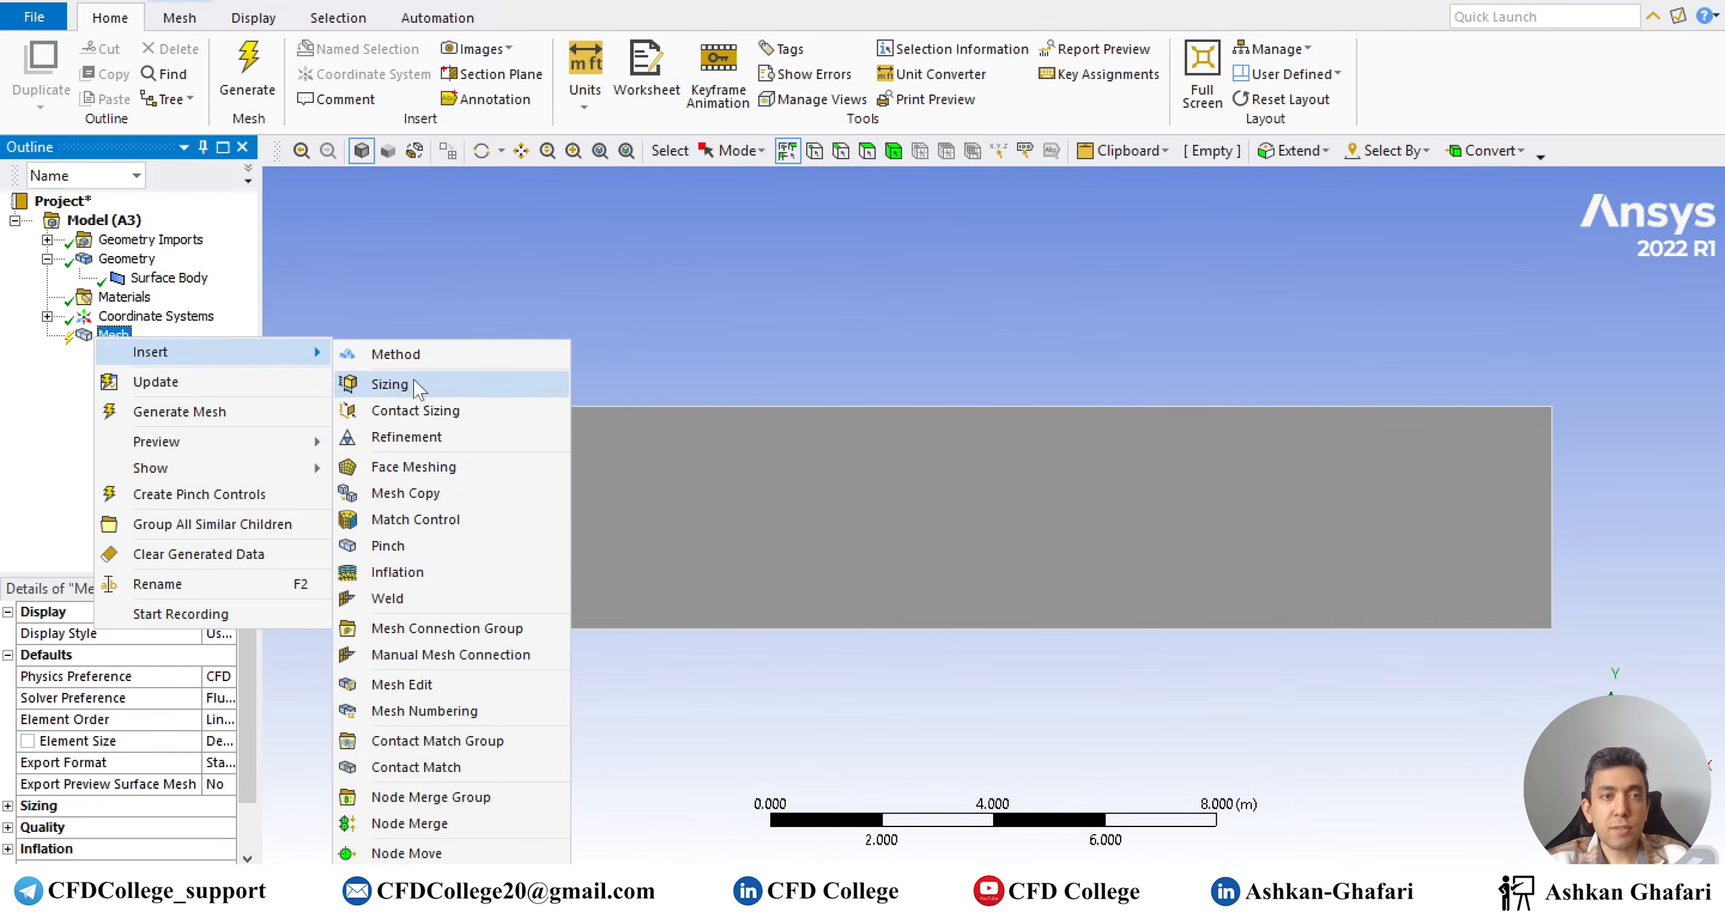
{"action": "left_click", "coordinate": [413, 467]}
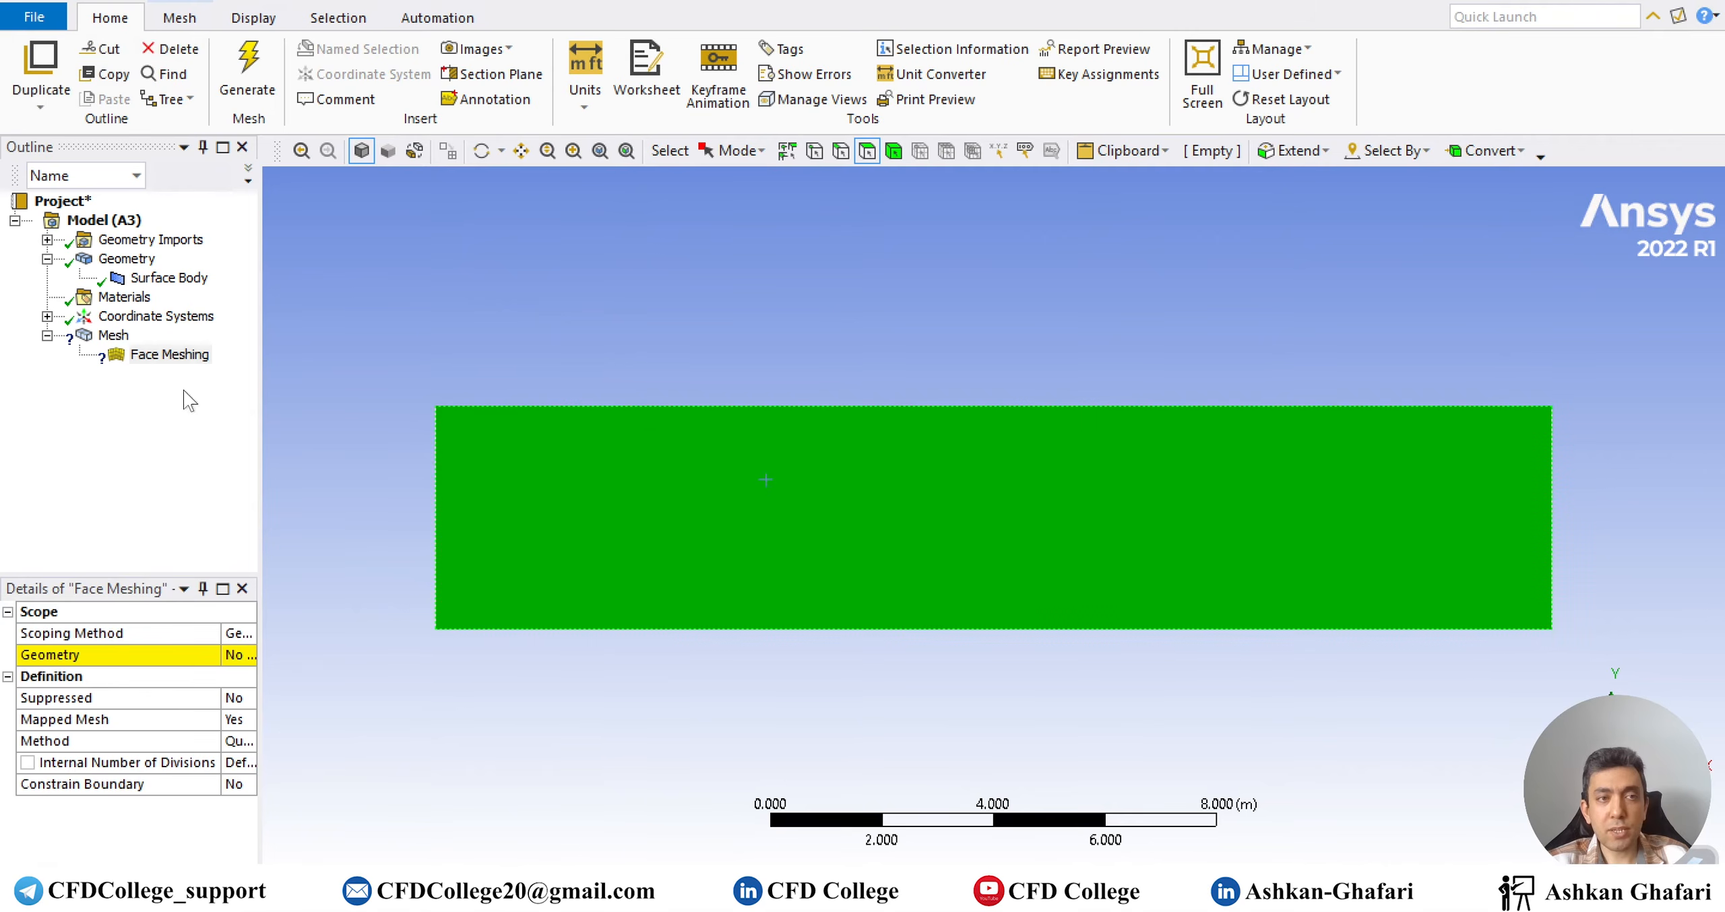
{"action": "left_click_drag", "start_coordinate": [261, 377], "coordinate": [349, 472]}
{"action": "left_click", "coordinate": [239, 655]}
{"action": "left_click", "coordinate": [246, 655]}
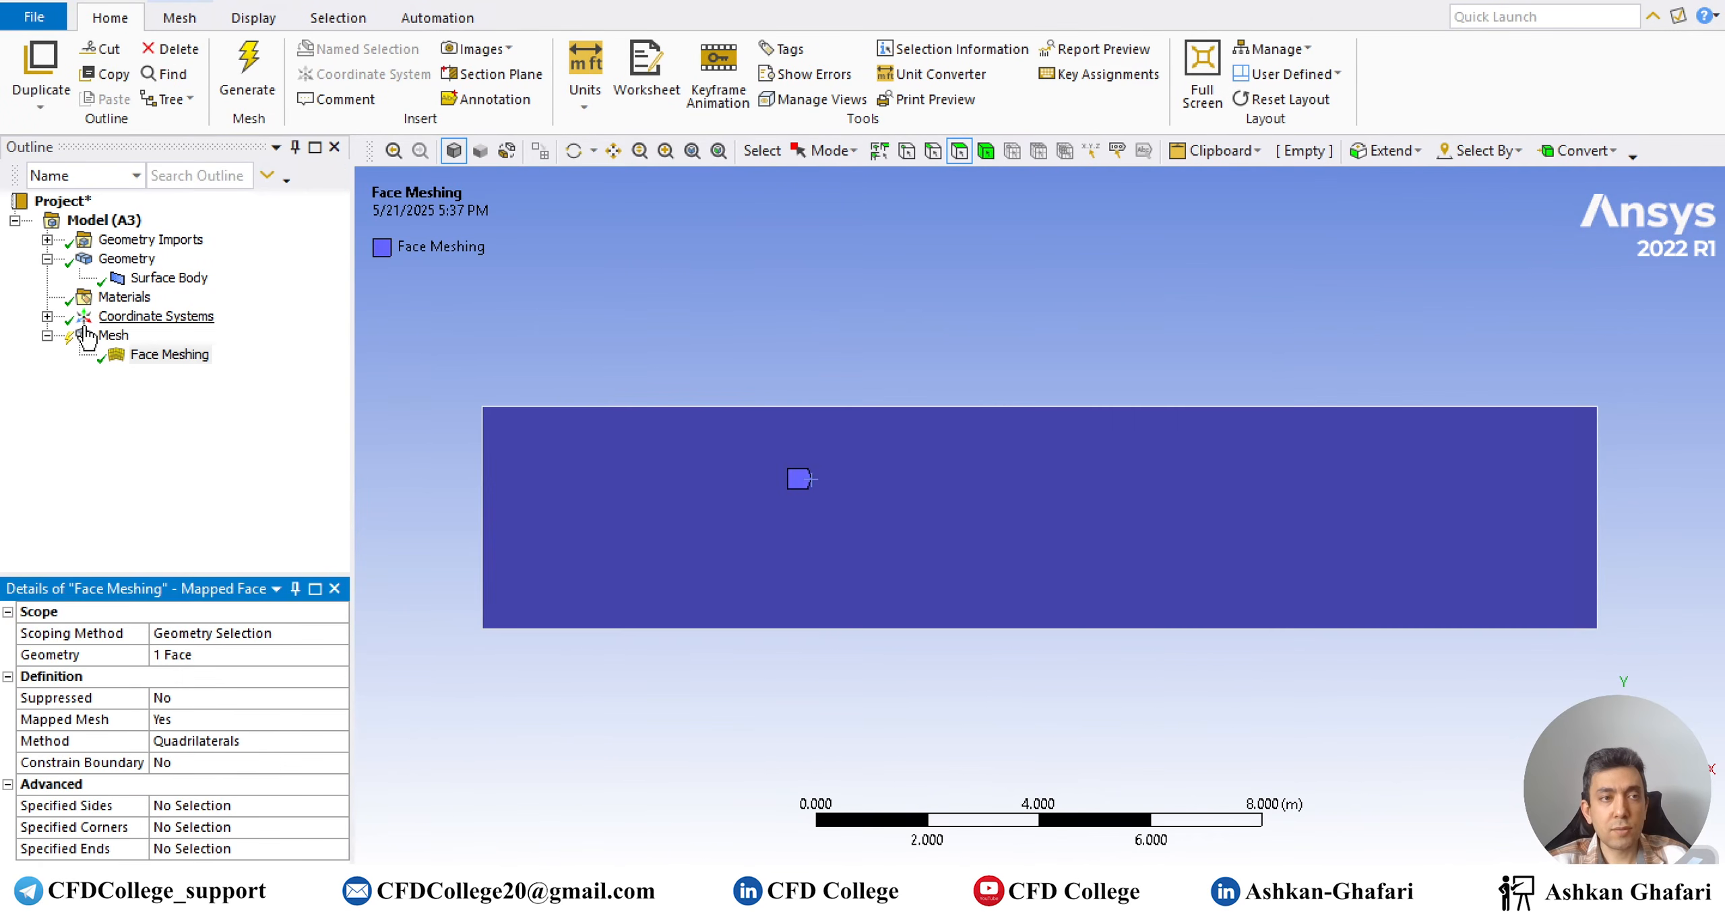
Give the top and bottom edges a hard edge sizing of 200 divisions
{"action": "right_click", "coordinate": [102, 336]}
{"action": "mouse_move", "coordinate": [200, 349]}
{"action": "left_click", "coordinate": [414, 381]}
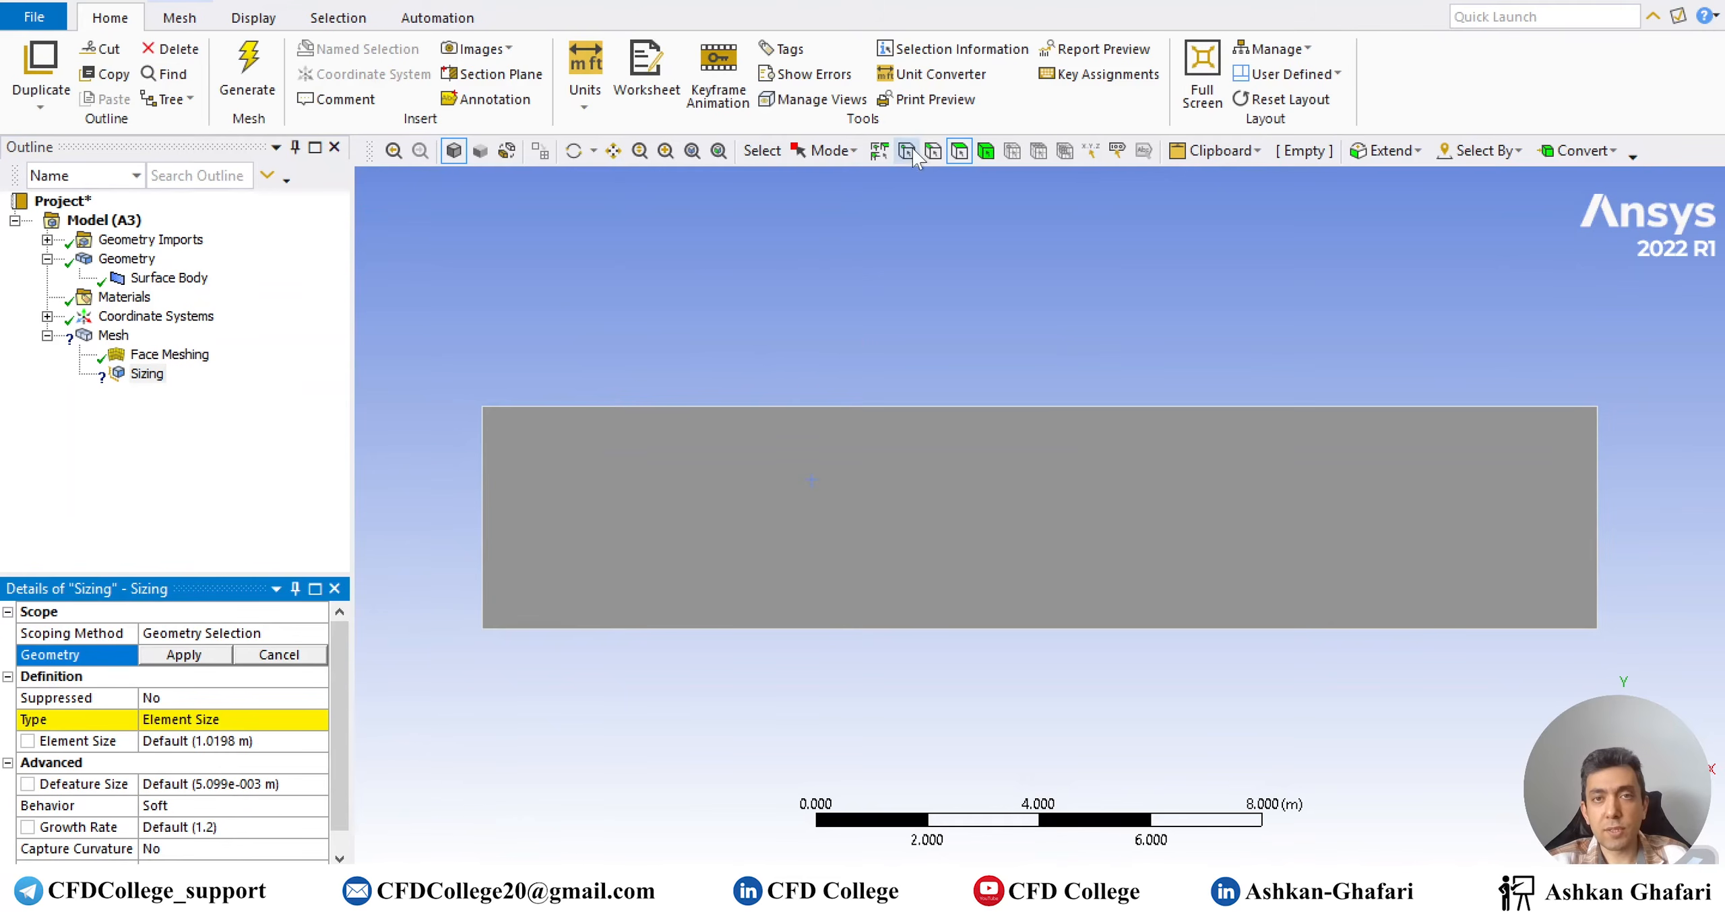
{"action": "left_click", "coordinate": [889, 406]}
{"action": "left_click", "coordinate": [869, 628], "text": "ctrl"}
{"action": "left_click", "coordinate": [184, 655]}
{"action": "left_click", "coordinate": [195, 720]}
{"action": "double_click", "coordinate": [192, 720]}
{"action": "left_click", "coordinate": [191, 742]}
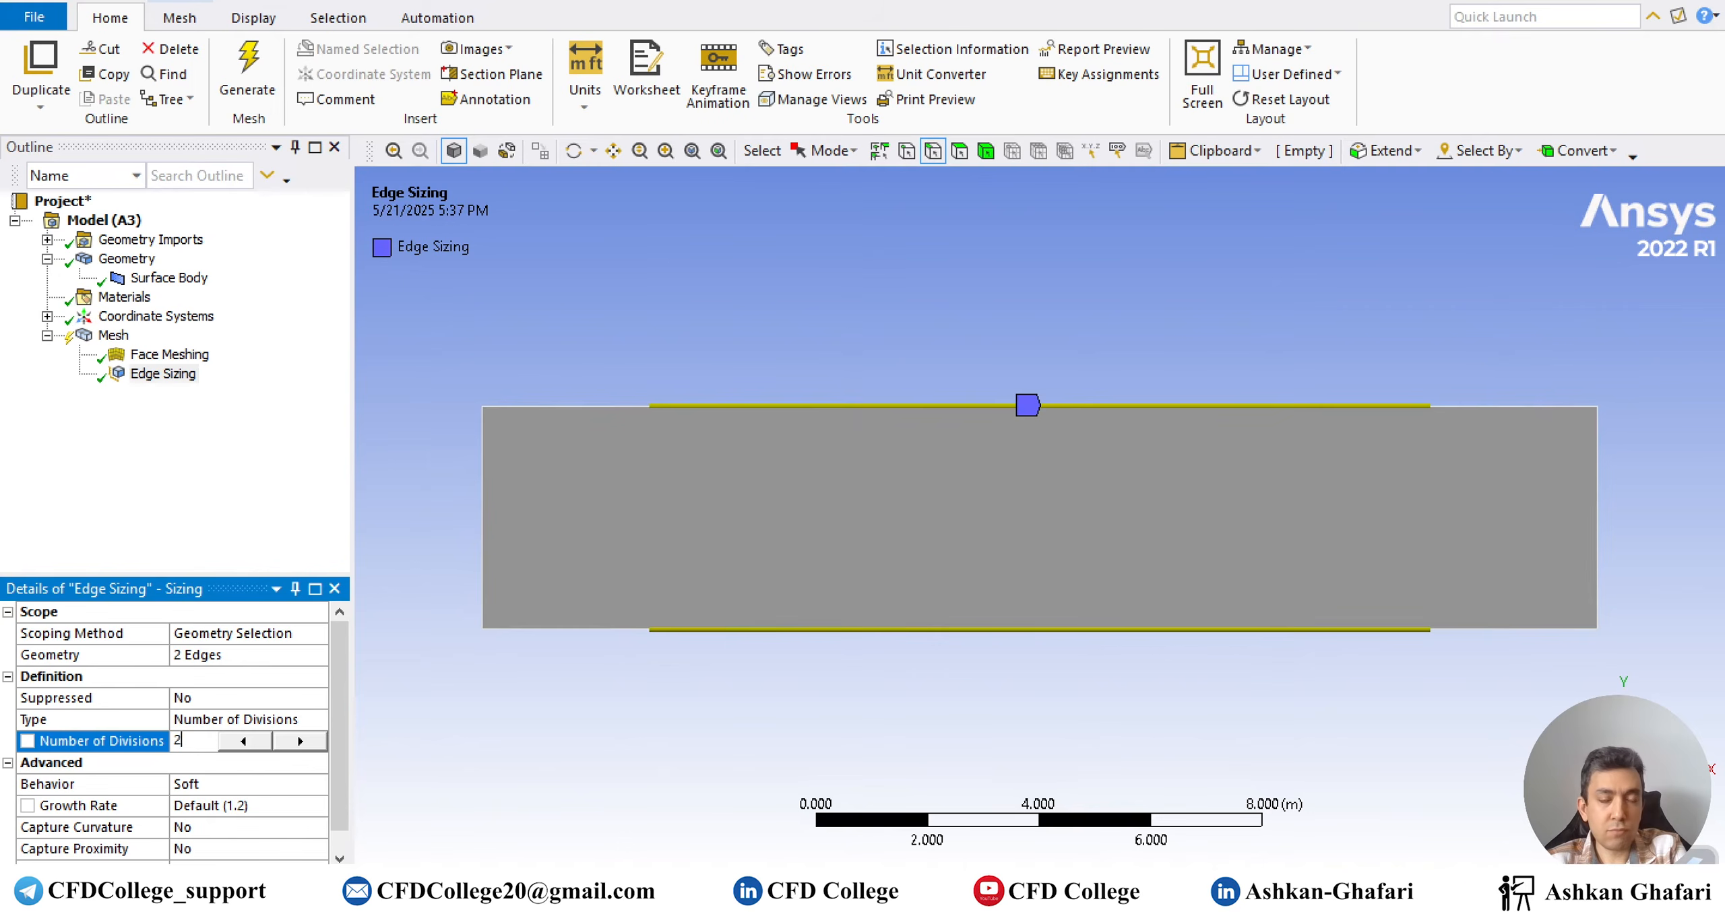
{"action": "key", "text": "Return"}
{"action": "double_click", "coordinate": [209, 783]}
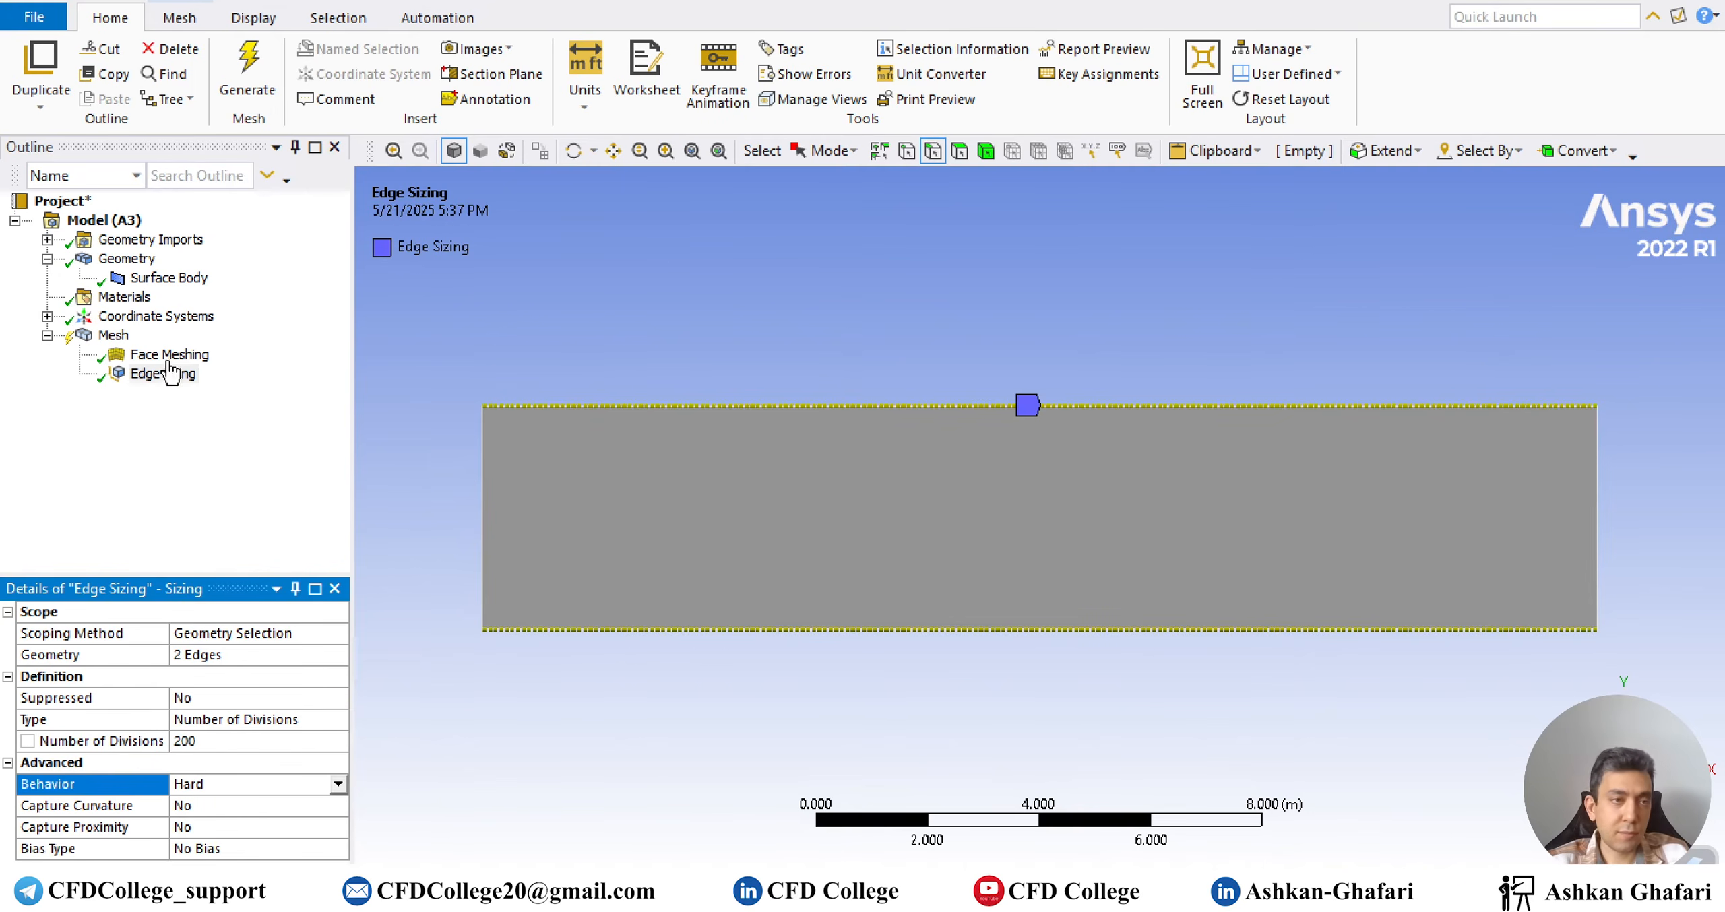
{"action": "right_click", "coordinate": [111, 336]}
Add a second edge sizing of 40 divisions on the left and right edges
{"action": "mouse_move", "coordinate": [377, 351]}
{"action": "left_click", "coordinate": [512, 385]}
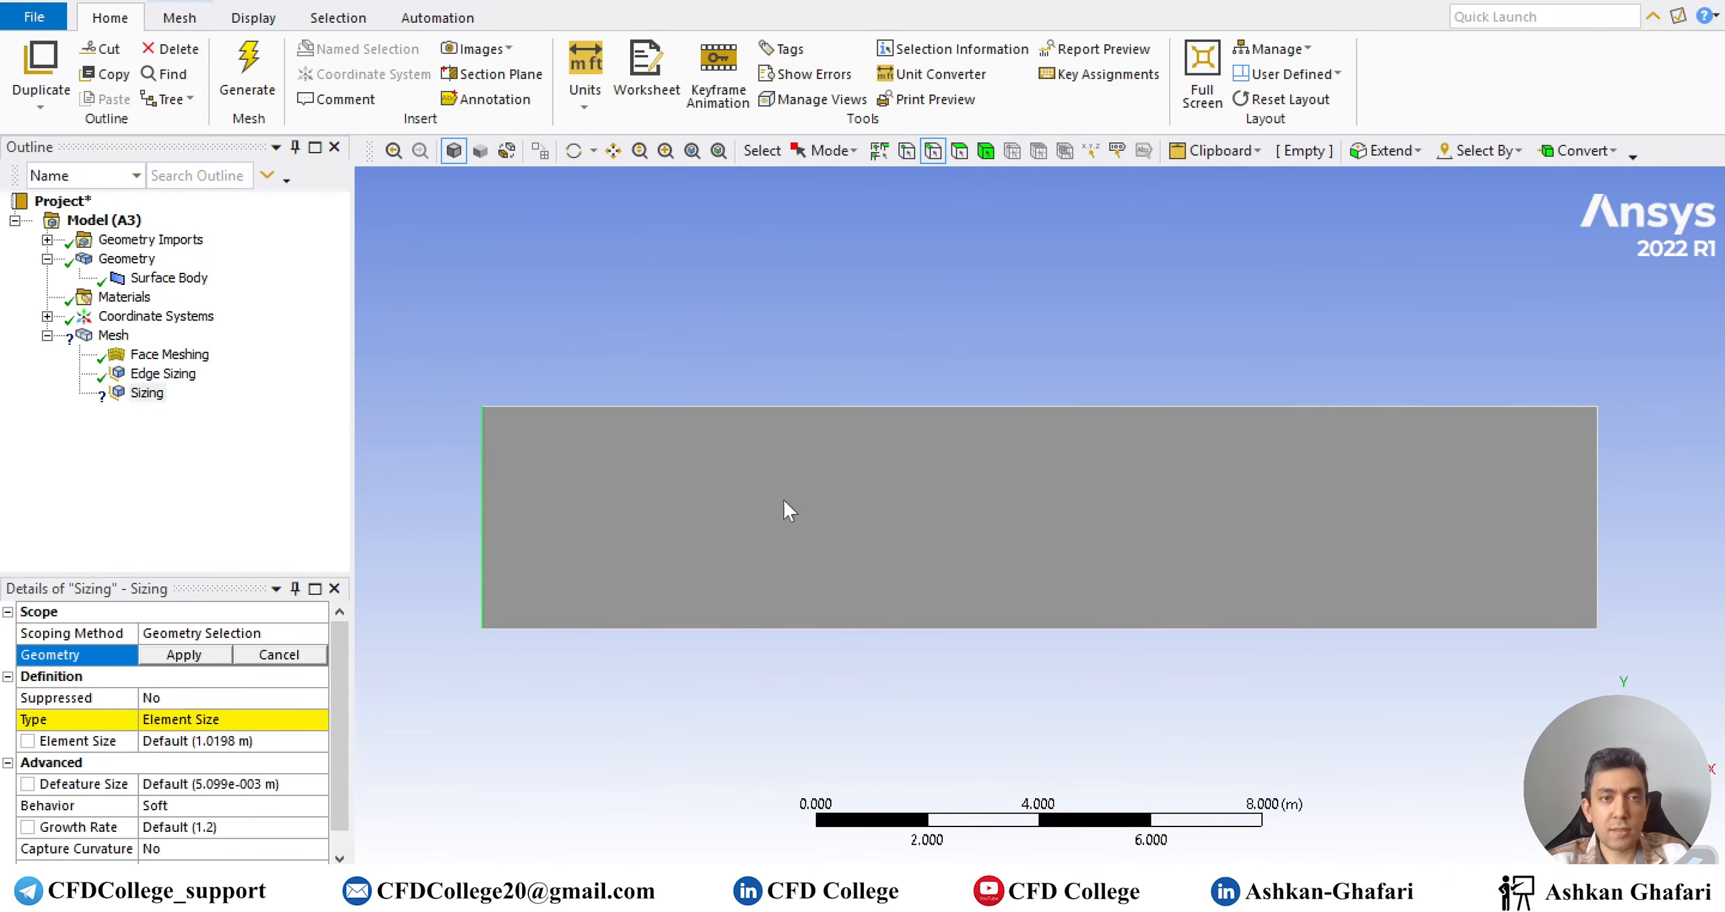
{"action": "left_click", "coordinate": [1597, 510], "text": "ctrl"}
{"action": "left_click", "coordinate": [184, 655]}
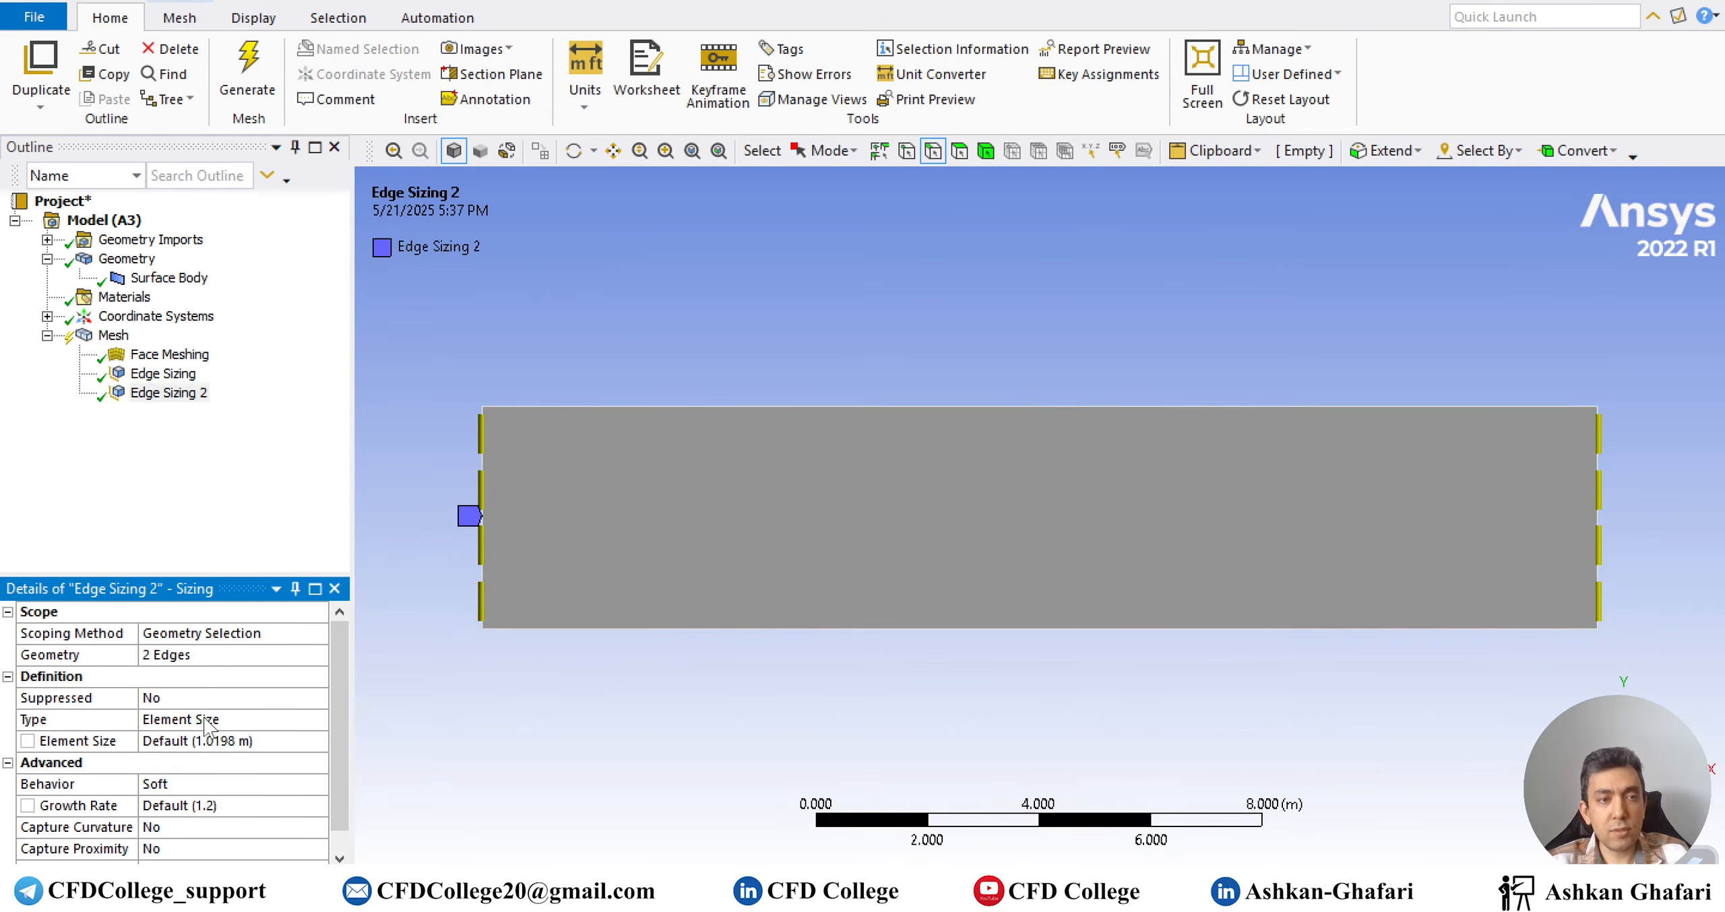
{"action": "double_click", "coordinate": [192, 719]}
{"action": "left_click", "coordinate": [194, 744]}
{"action": "type", "text": "40"}
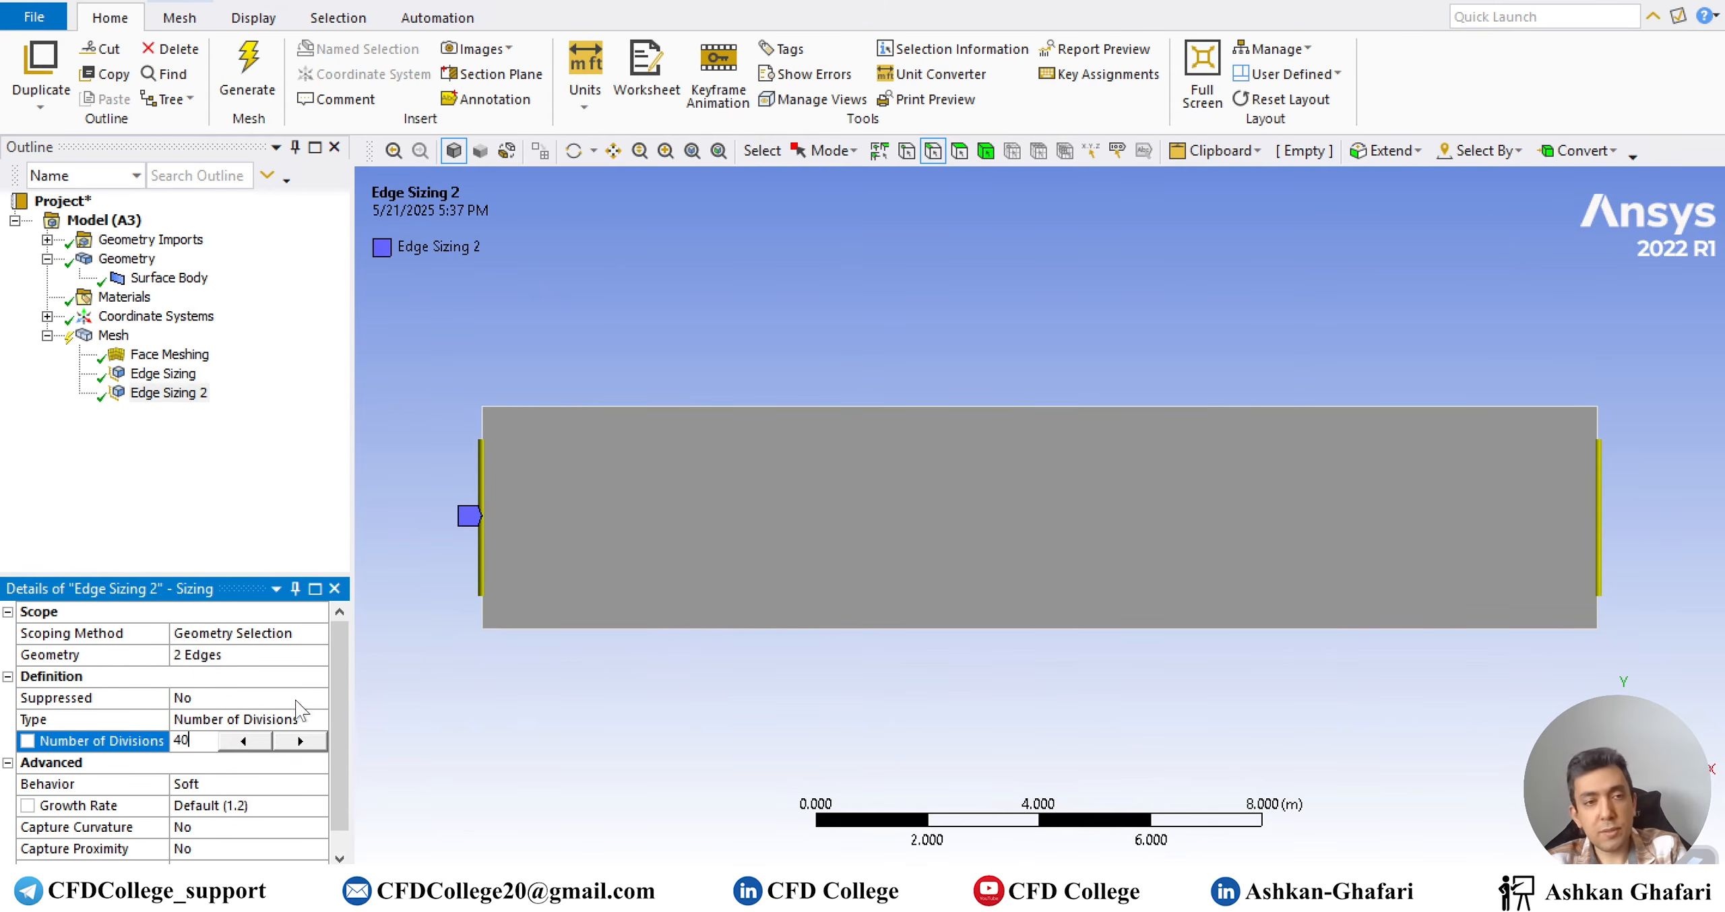
{"action": "key", "text": "Return"}
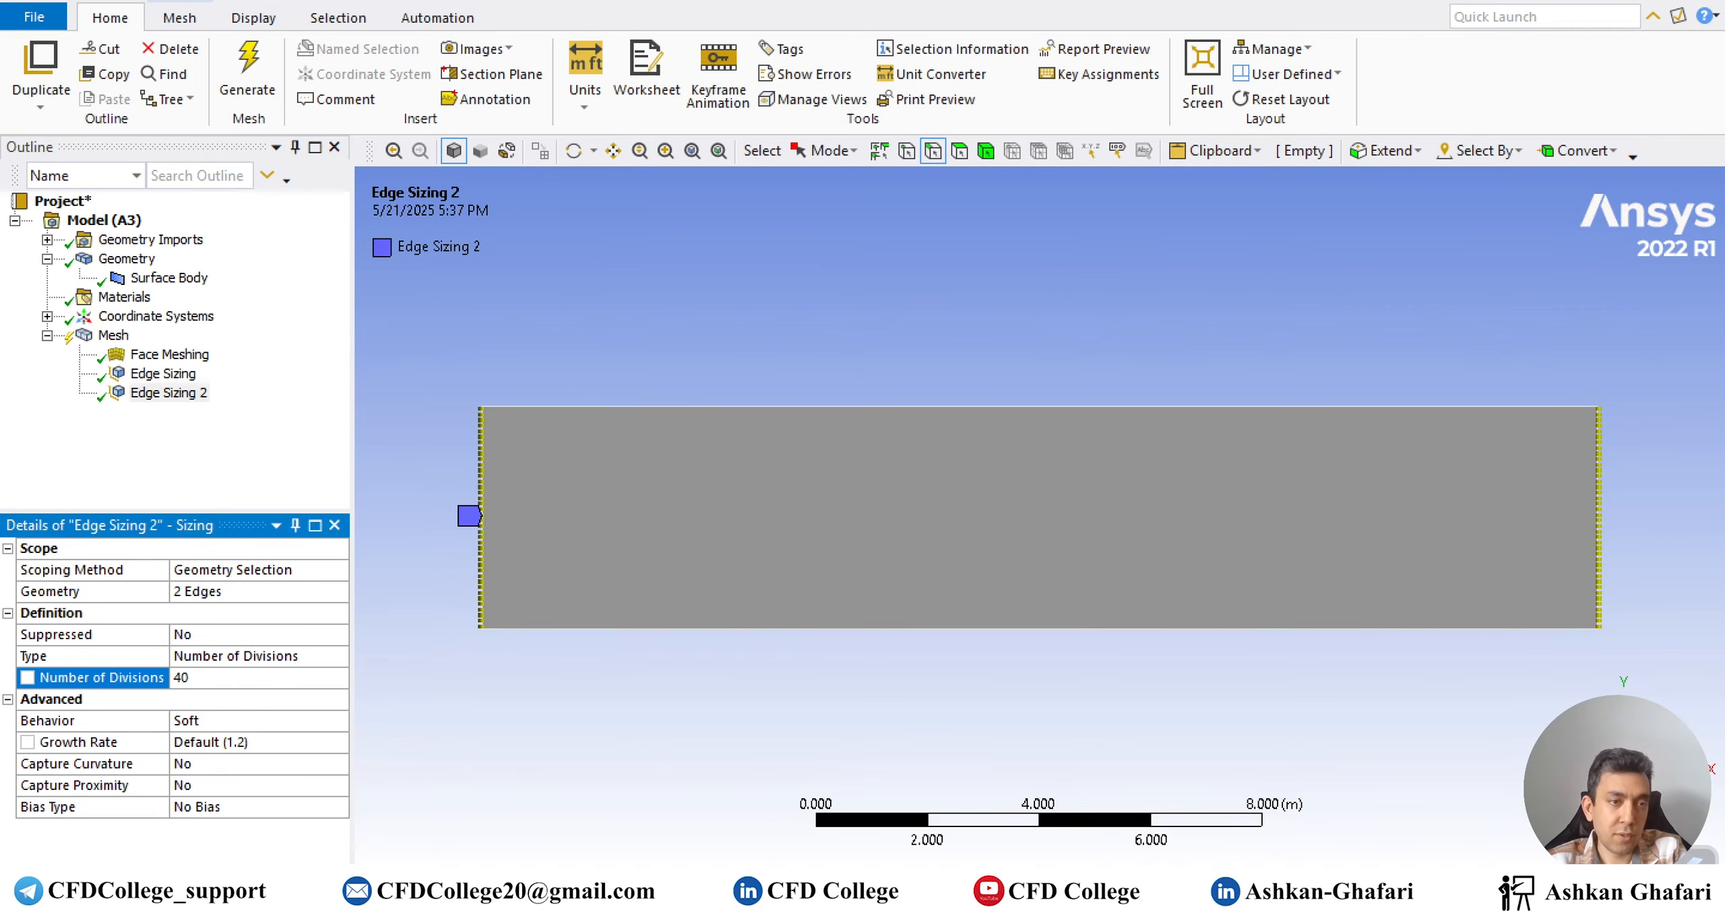
Make the side-edge sizing hard with bias factor 40, reversed on the right edge
{"action": "double_click", "coordinate": [215, 721]}
{"action": "double_click", "coordinate": [219, 782]}
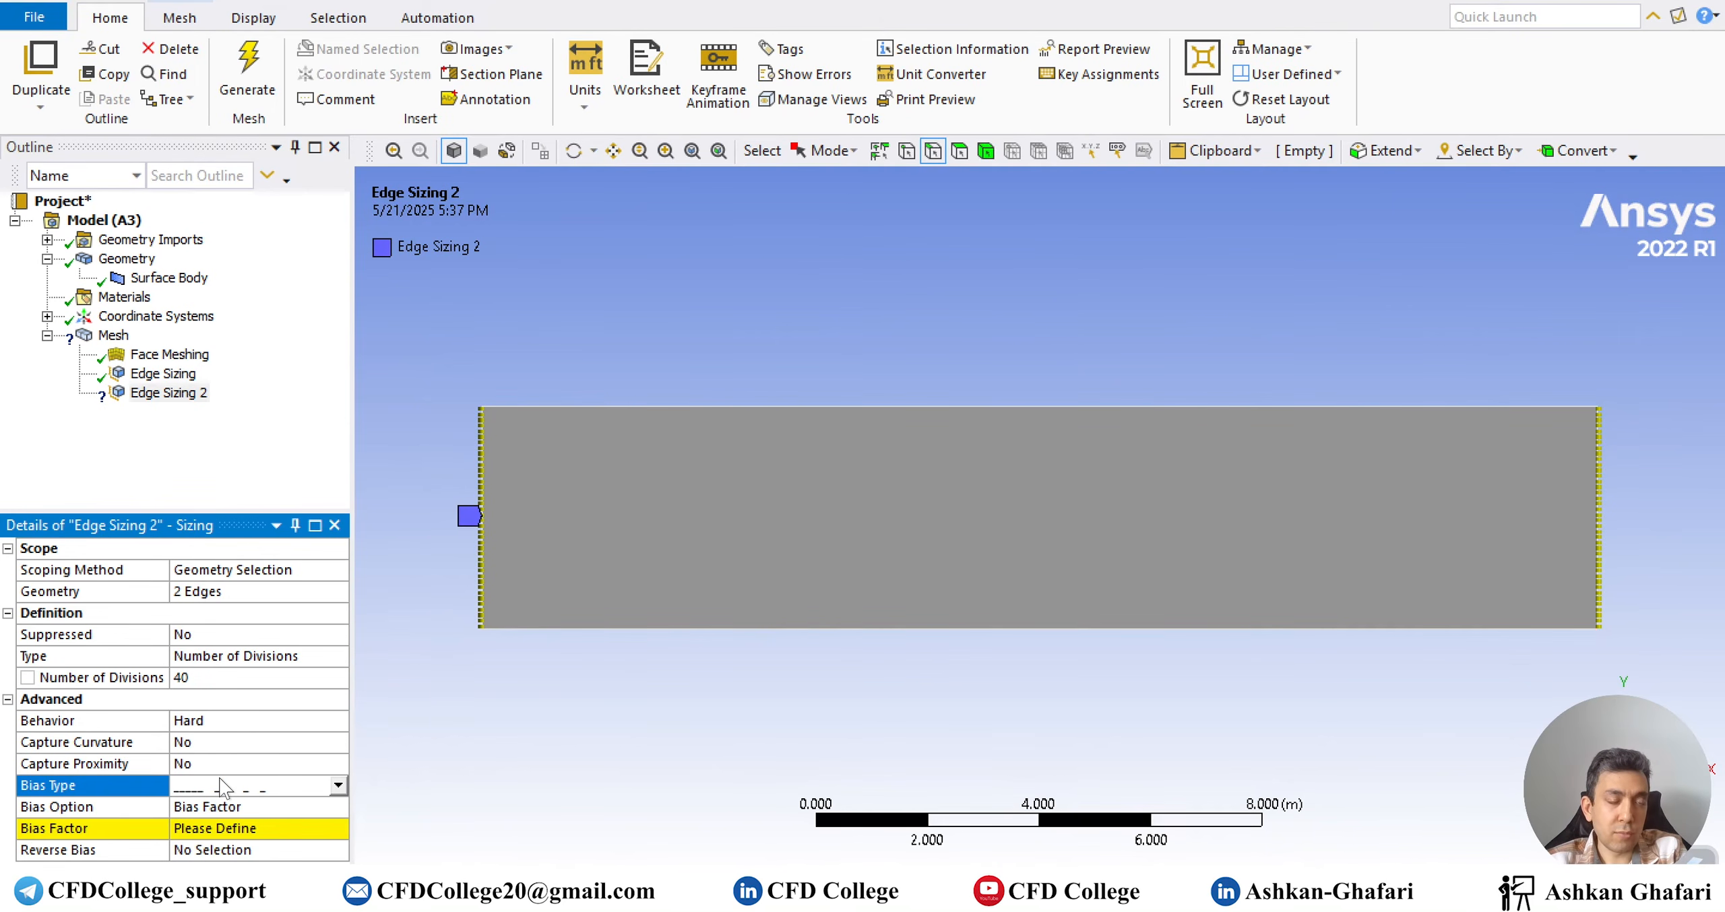
{"action": "left_click", "coordinate": [222, 828]}
{"action": "type", "text": "40"}
{"action": "key", "text": "Return"}
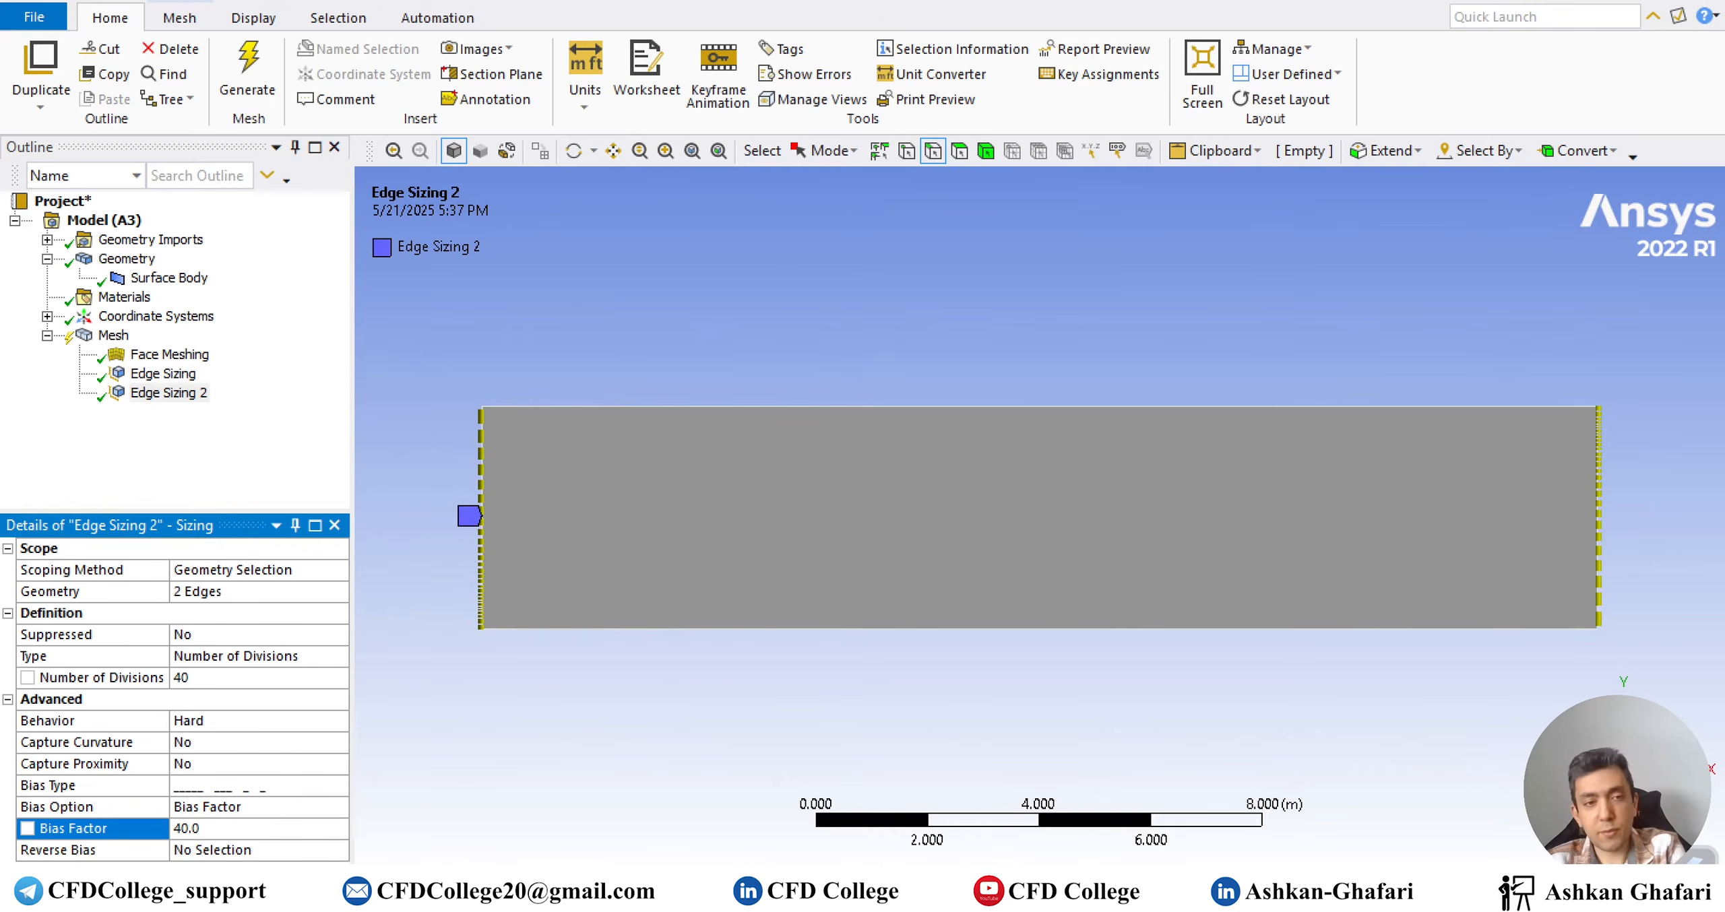
{"action": "left_click", "coordinate": [168, 850]}
{"action": "left_click", "coordinate": [1599, 556]}
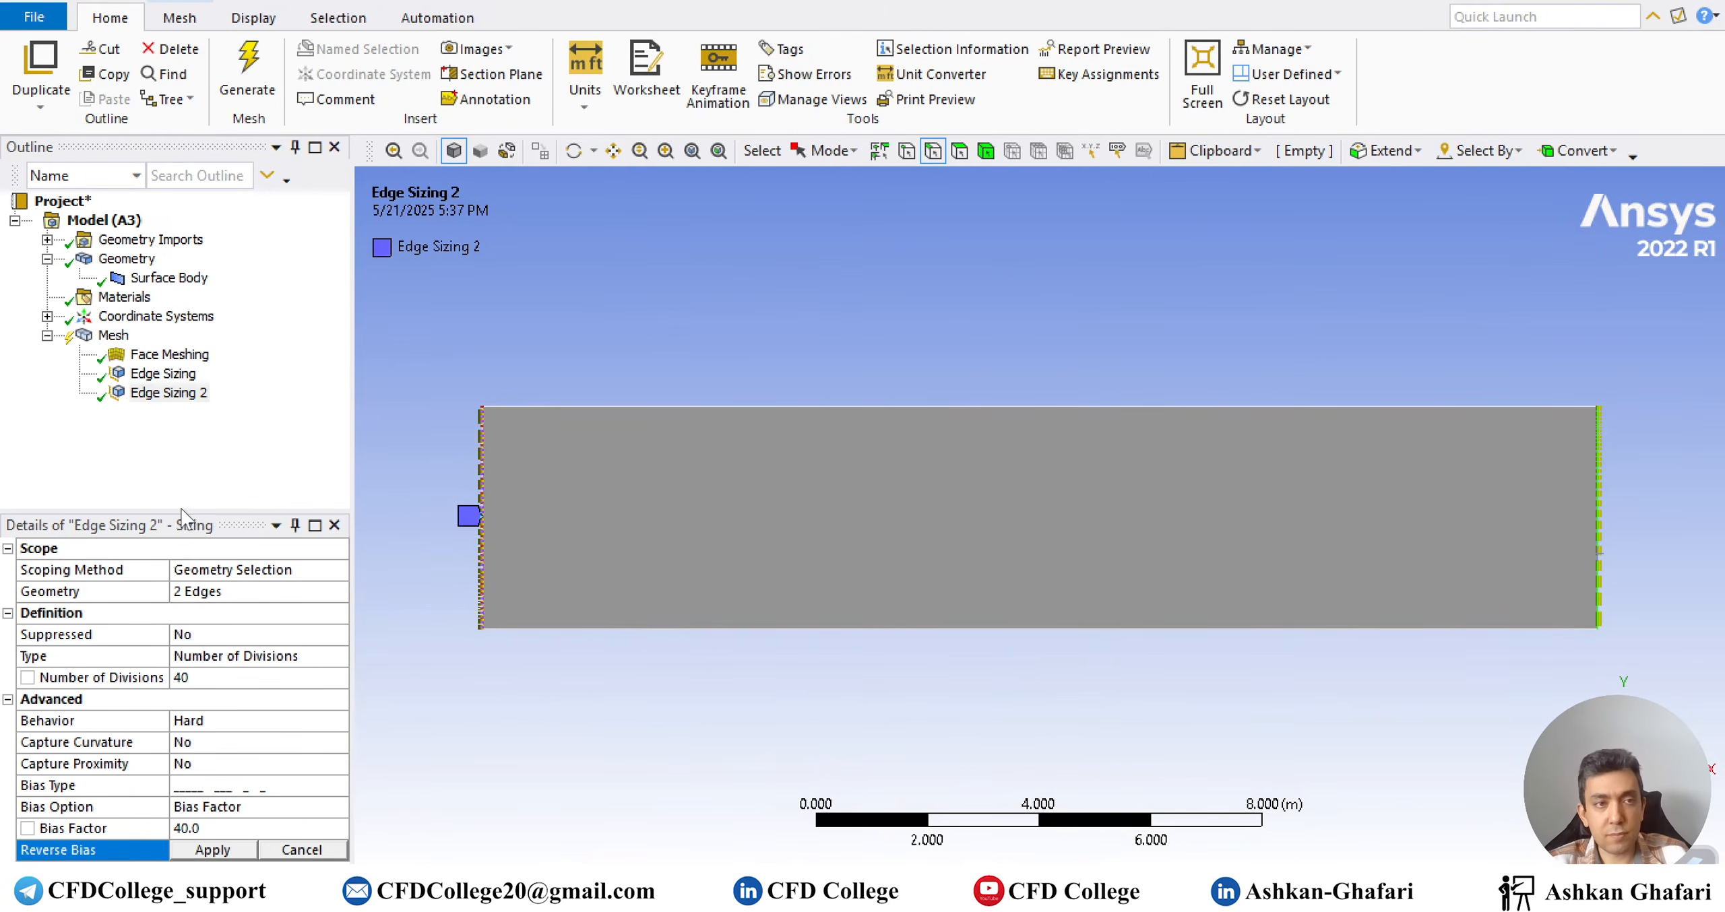
{"action": "left_click", "coordinate": [212, 850]}
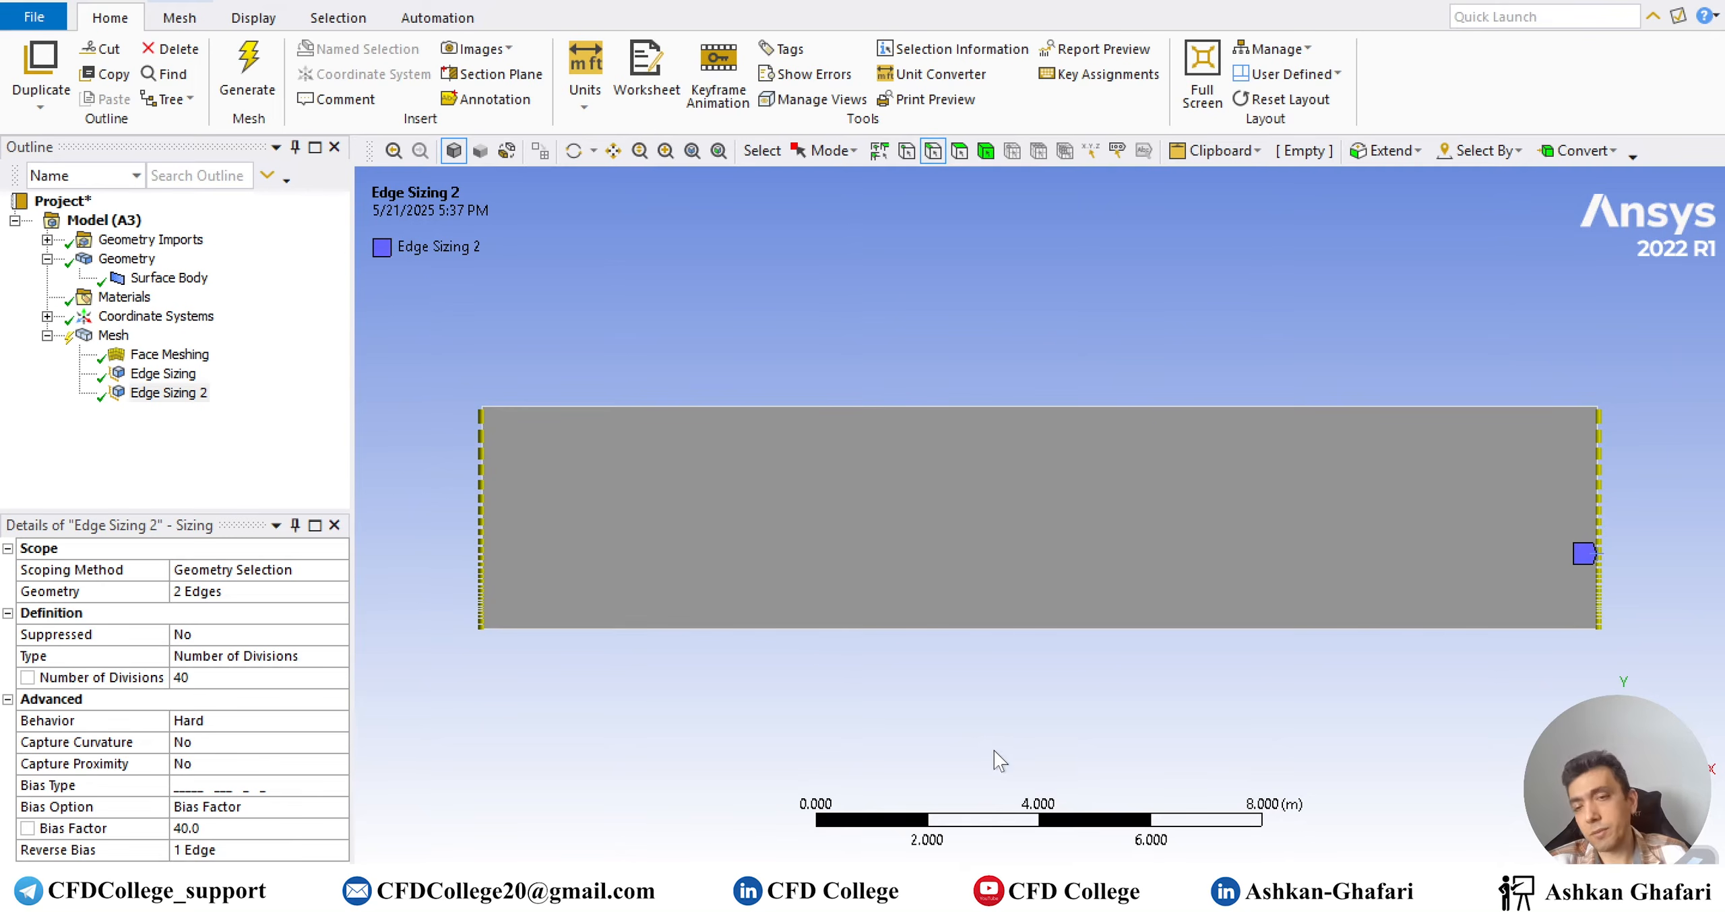
Create named selections Inlet for the left edge and Plate for the bottom edge
{"action": "left_click", "coordinate": [481, 532]}
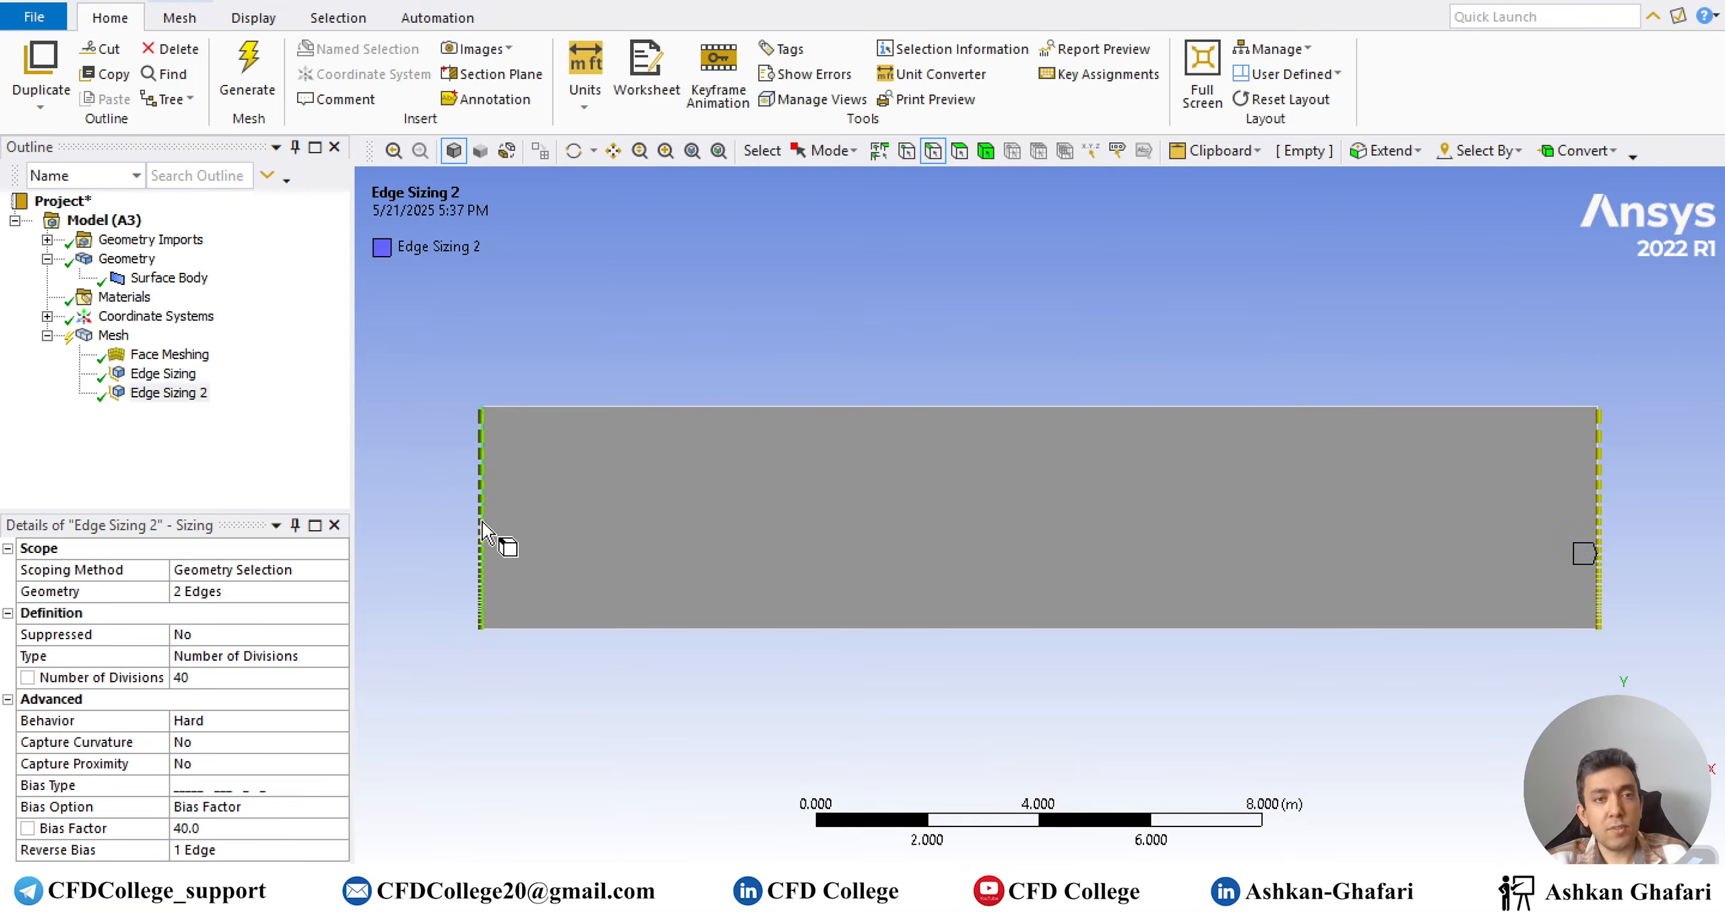
{"action": "right_click", "coordinate": [512, 525]}
{"action": "left_click", "coordinate": [574, 463]}
{"action": "type", "text": "inlet"}
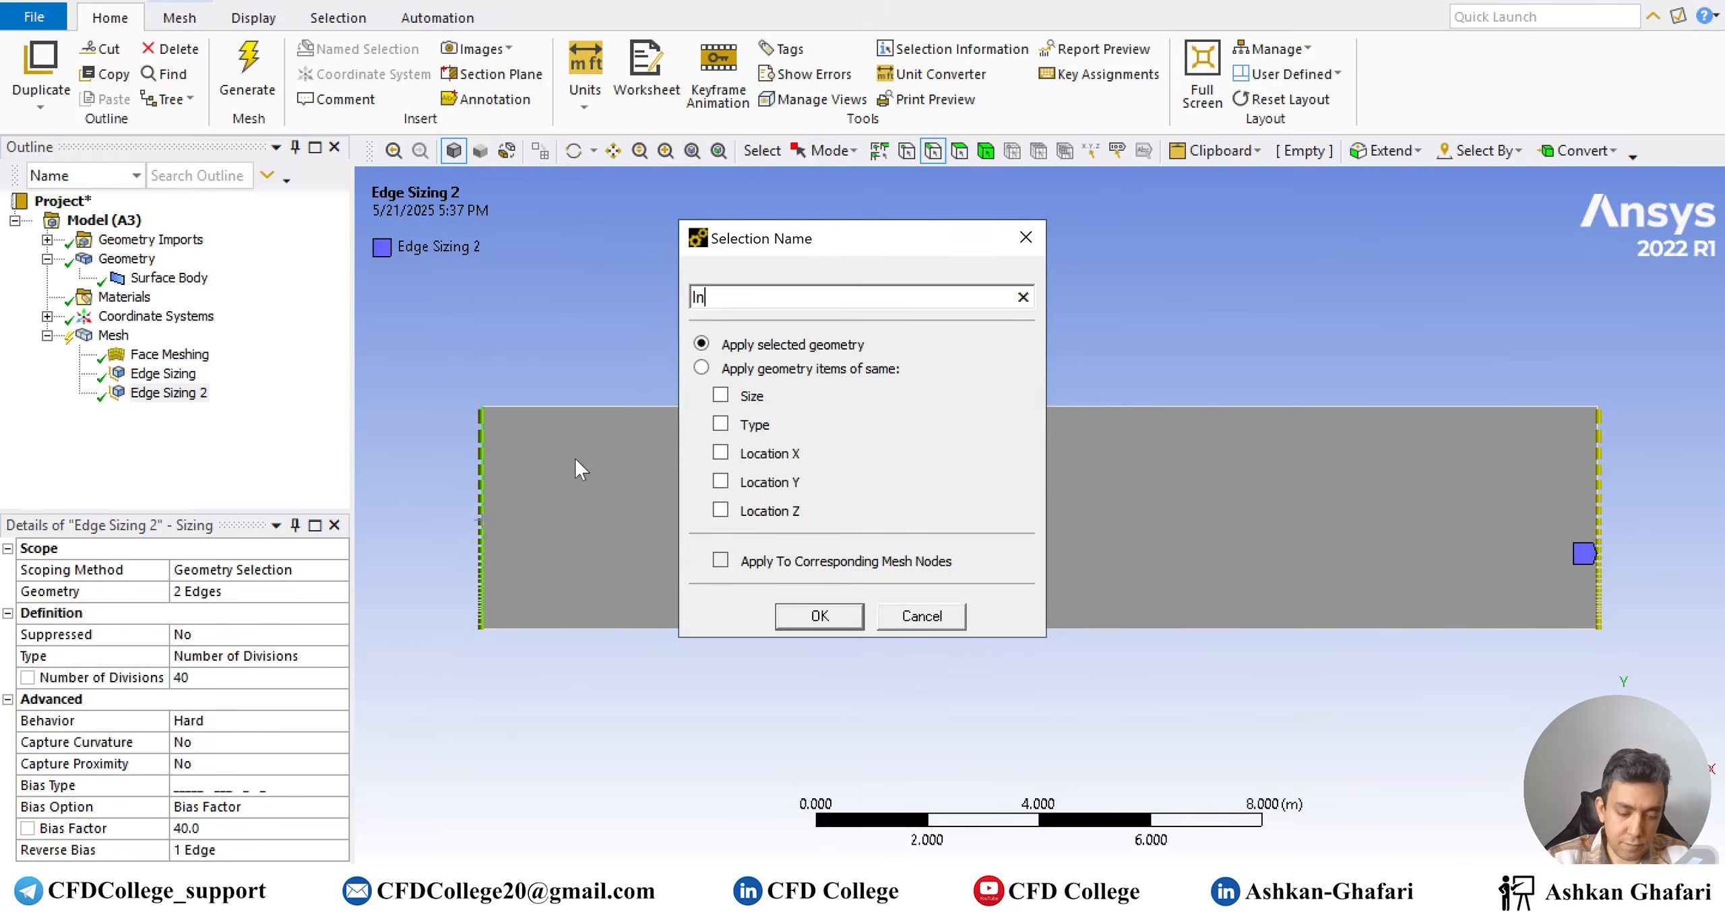
{"action": "key", "text": "Return"}
{"action": "left_click", "coordinate": [744, 630]}
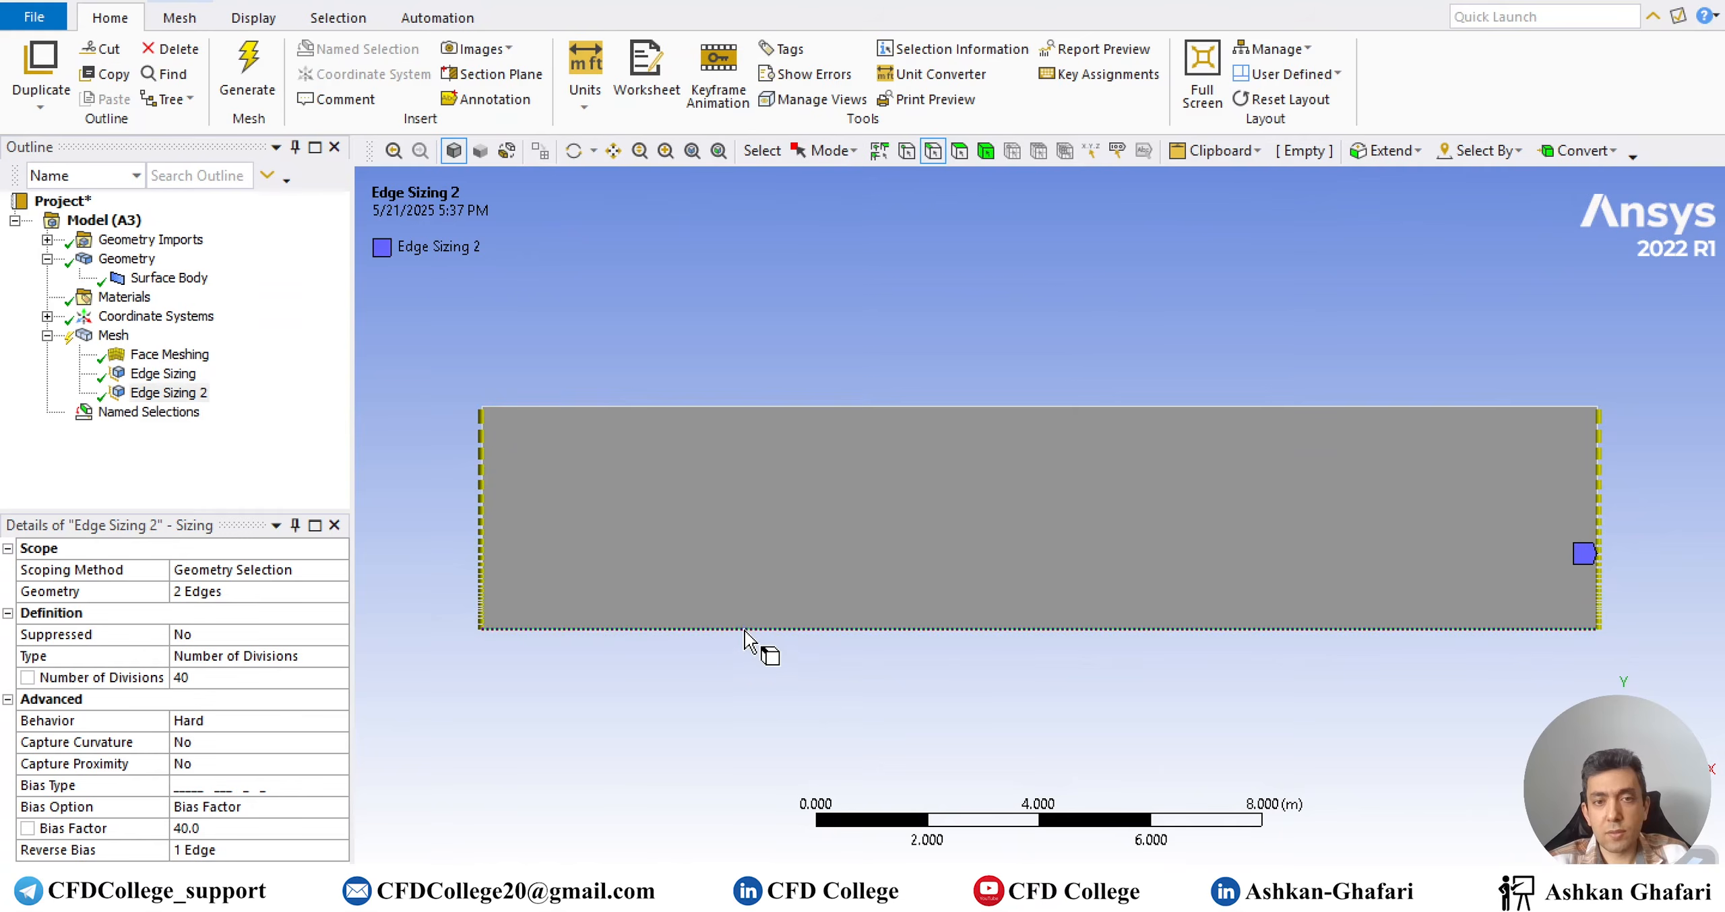
{"action": "right_click", "coordinate": [744, 631]}
{"action": "left_click", "coordinate": [835, 562]}
{"action": "type", "text": "Plate"}
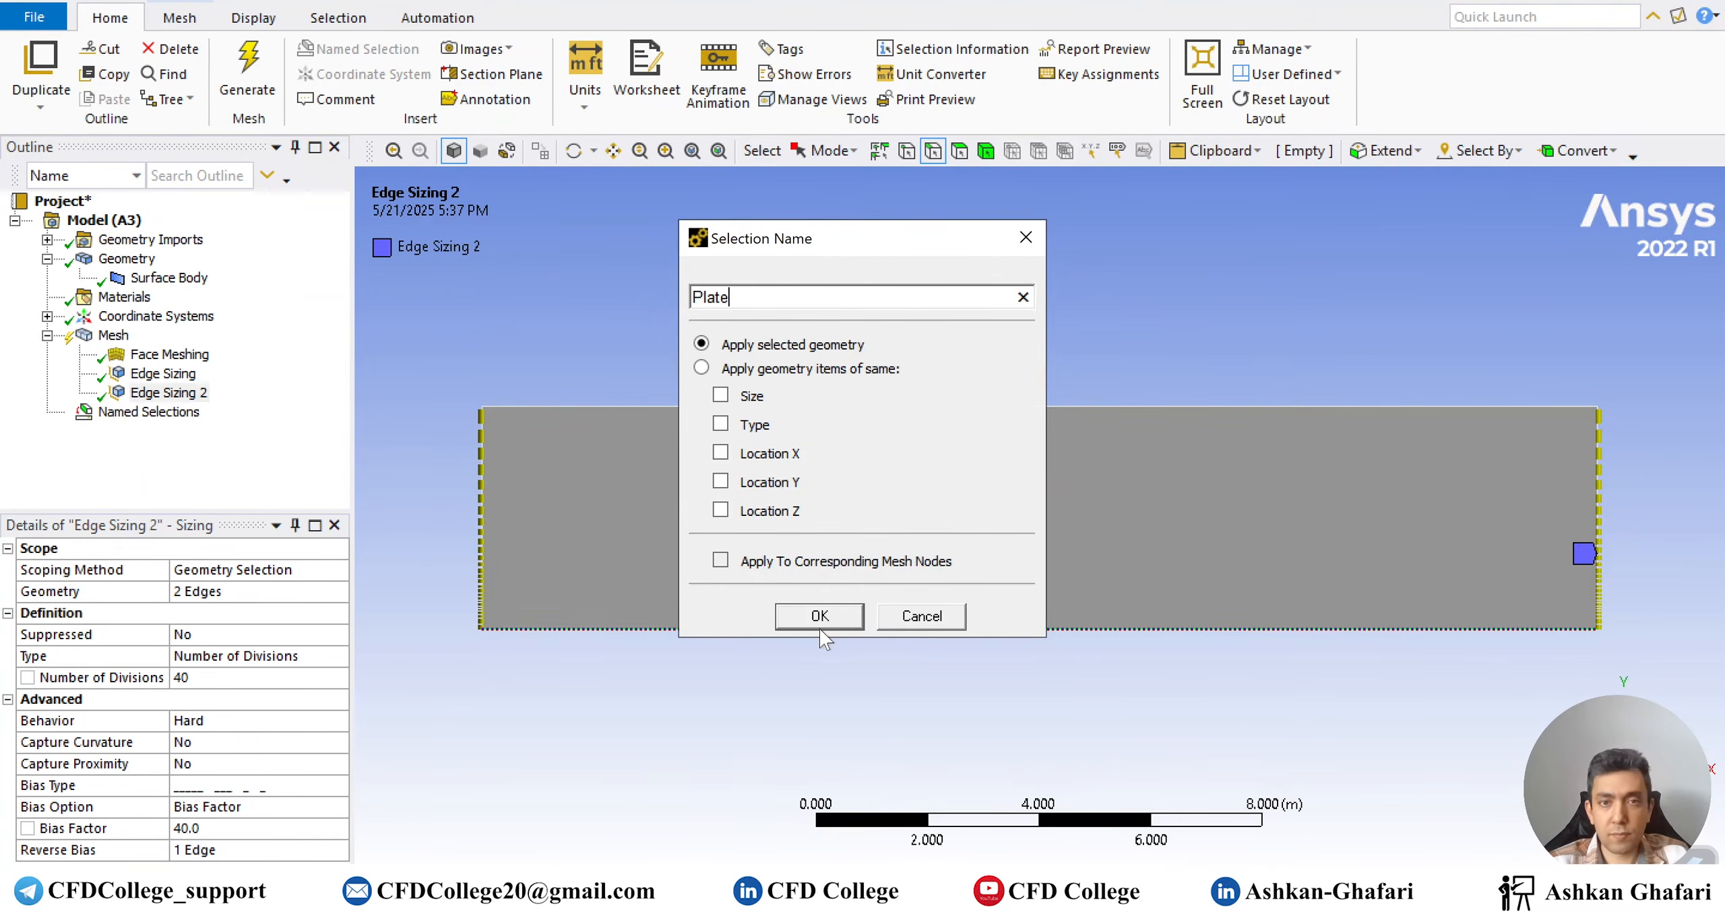
{"action": "left_click", "coordinate": [819, 627]}
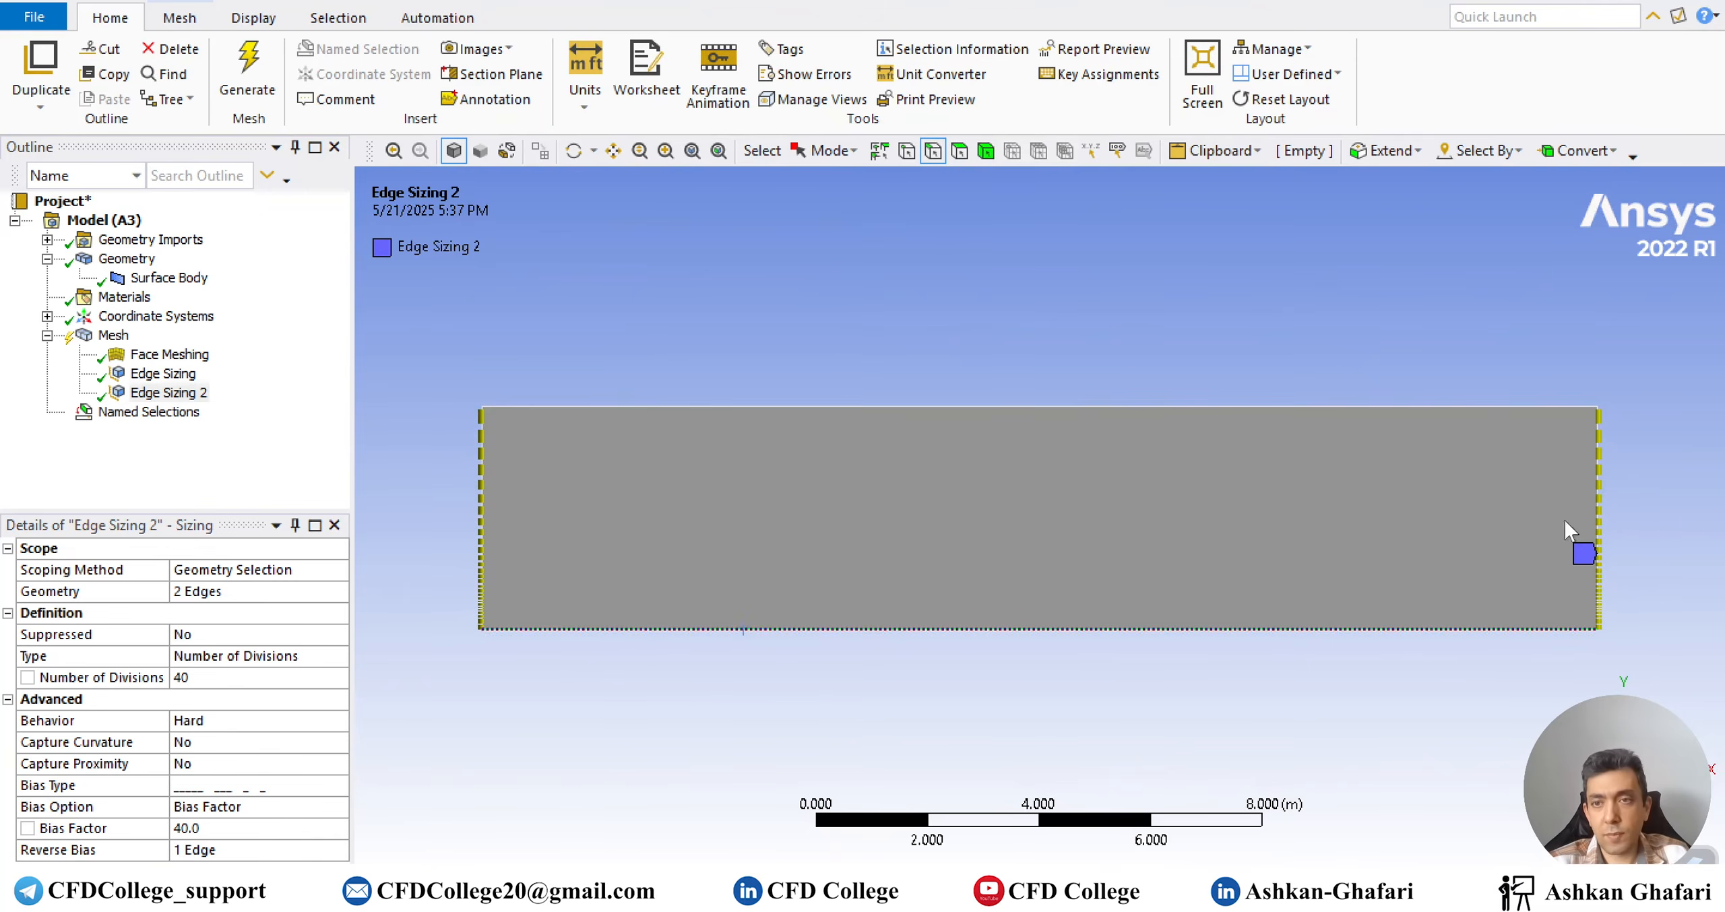
Create named selections Outlet for the right edge and Symmetry for the top edge
{"action": "left_click", "coordinate": [1599, 531]}
{"action": "right_click", "coordinate": [1605, 531]}
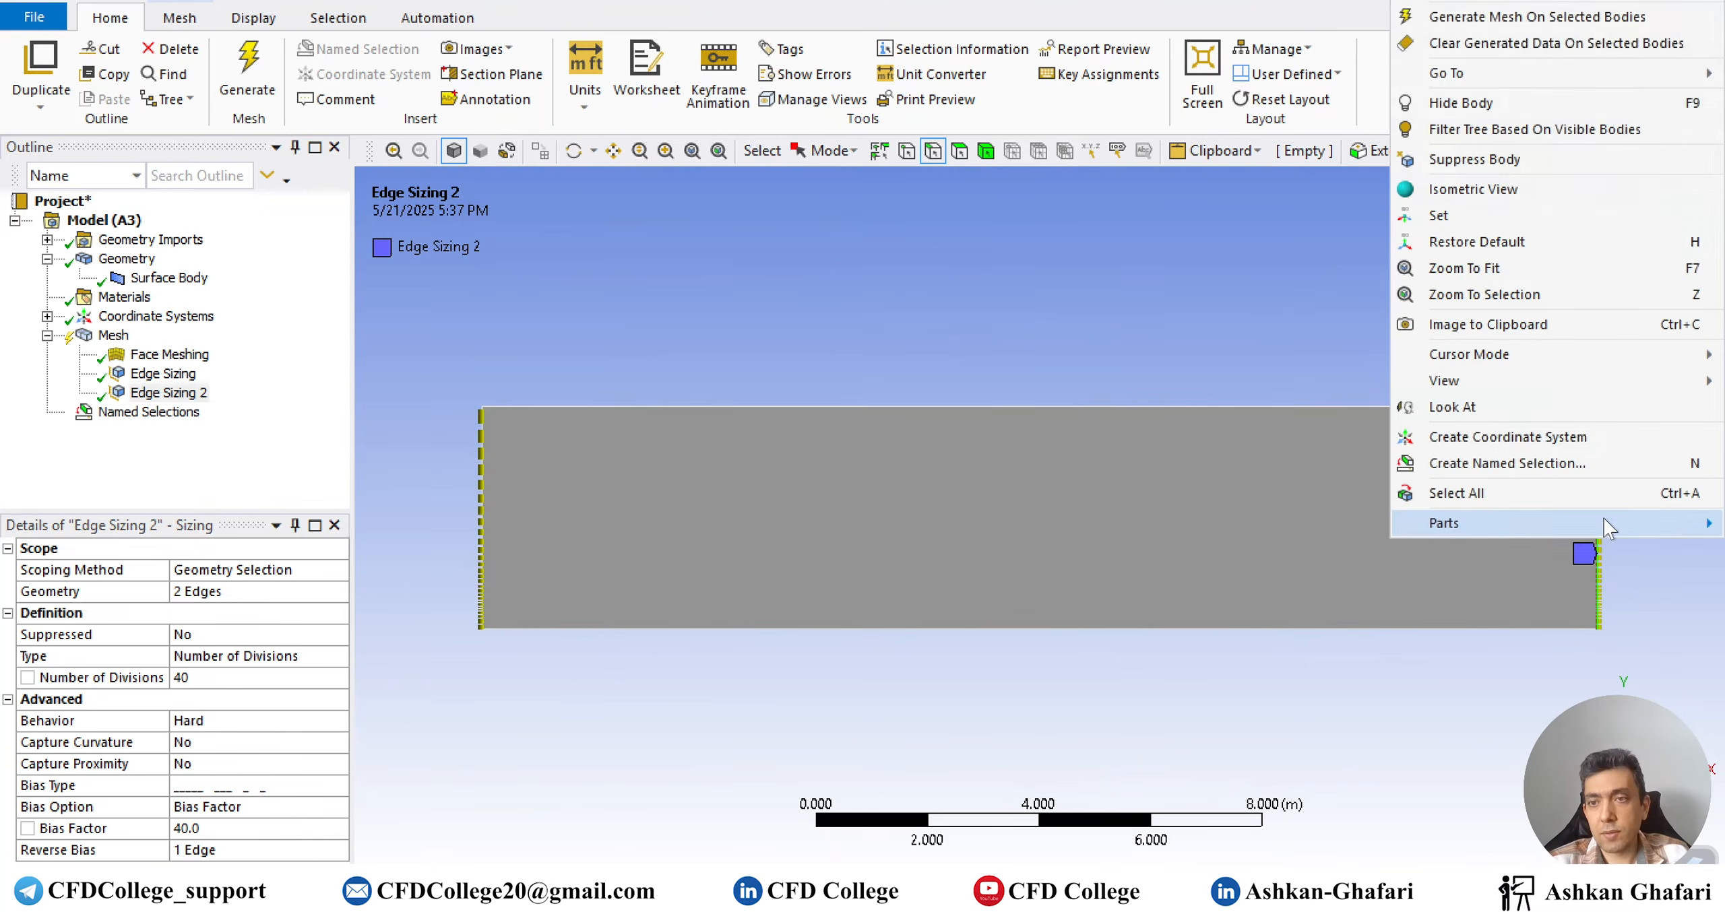
{"action": "left_click", "coordinate": [1558, 461]}
{"action": "type", "text": "Outlet"}
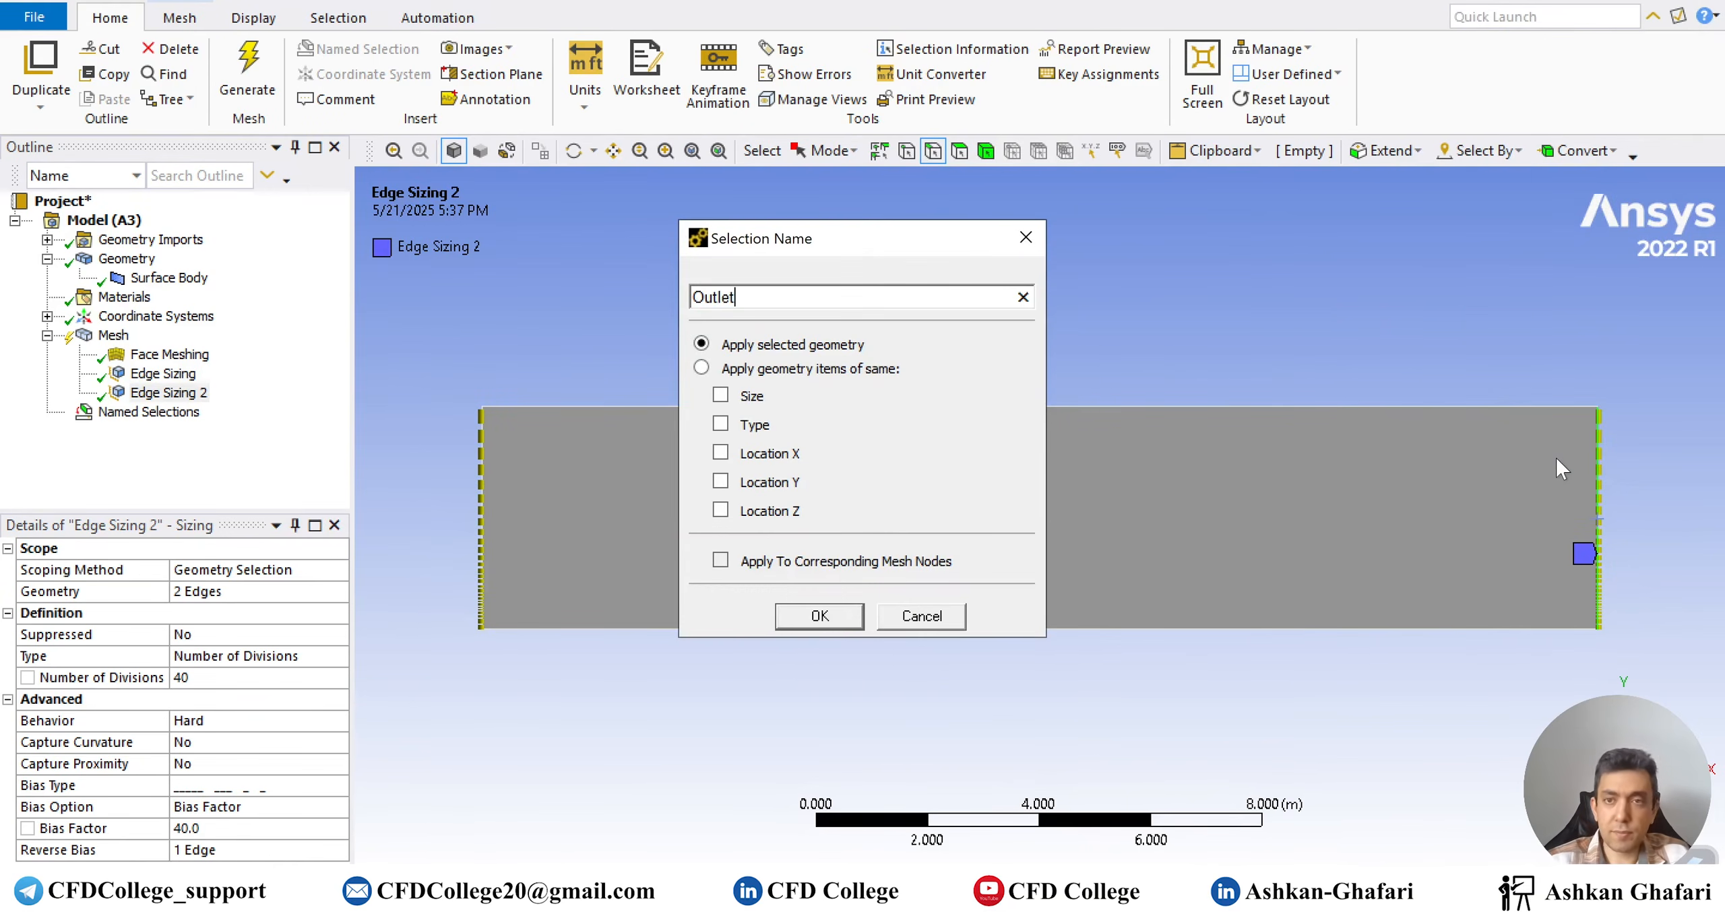
{"action": "left_click", "coordinate": [828, 611]}
{"action": "left_click", "coordinate": [990, 408]}
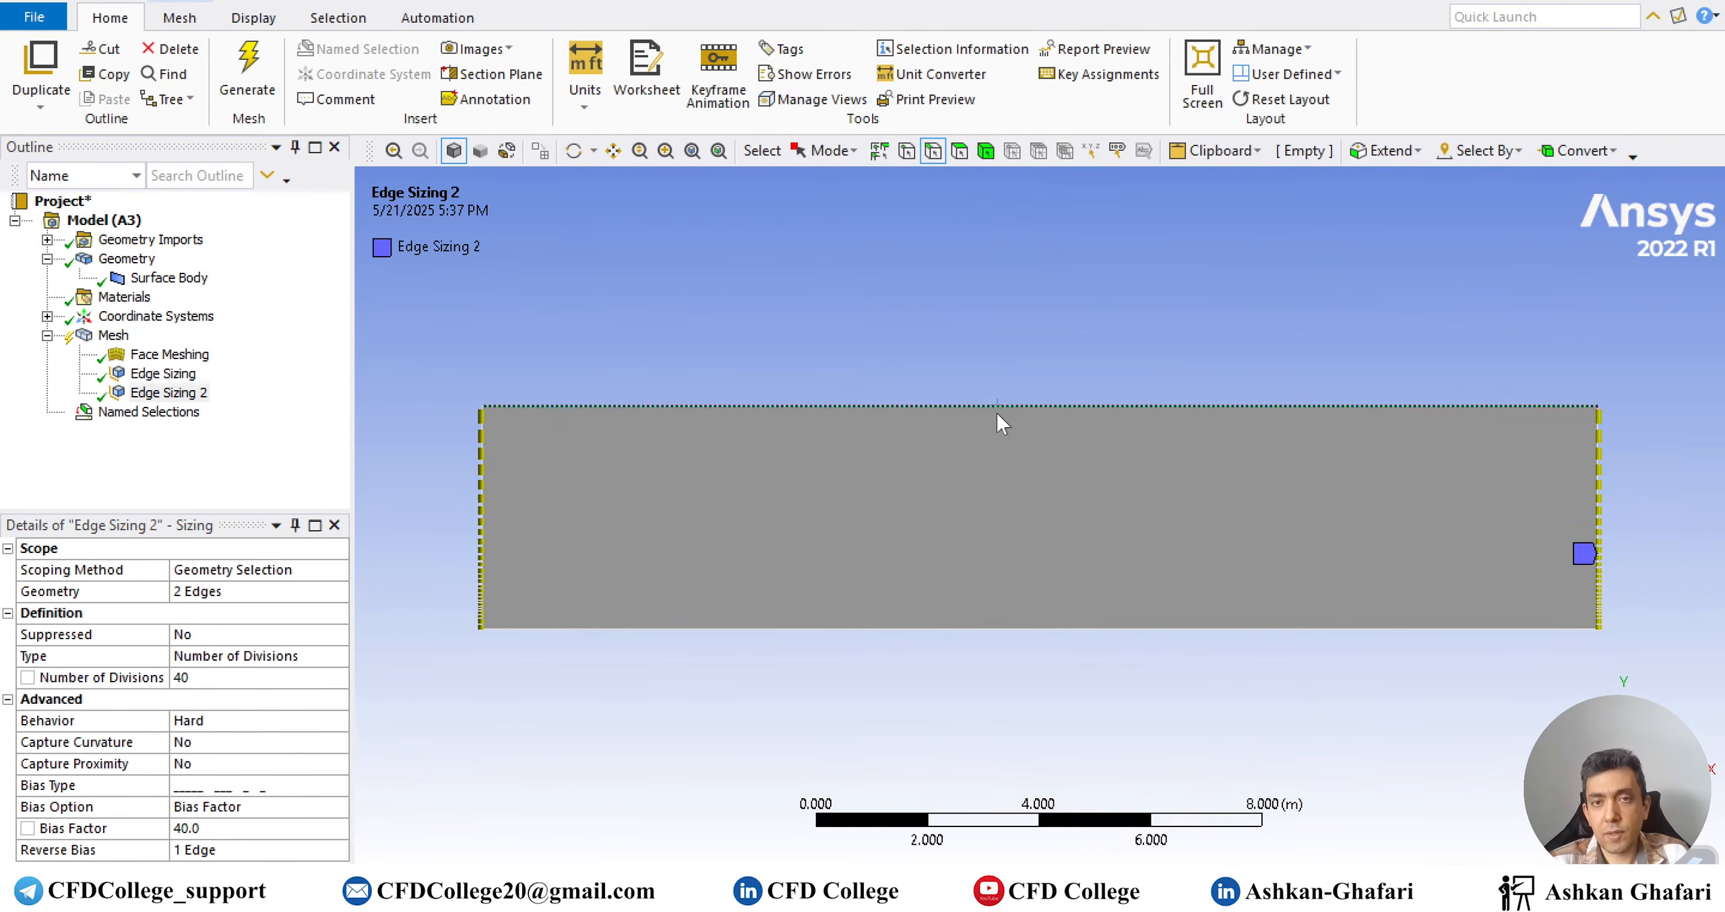
{"action": "right_click", "coordinate": [993, 408]}
{"action": "left_click", "coordinate": [1086, 813]}
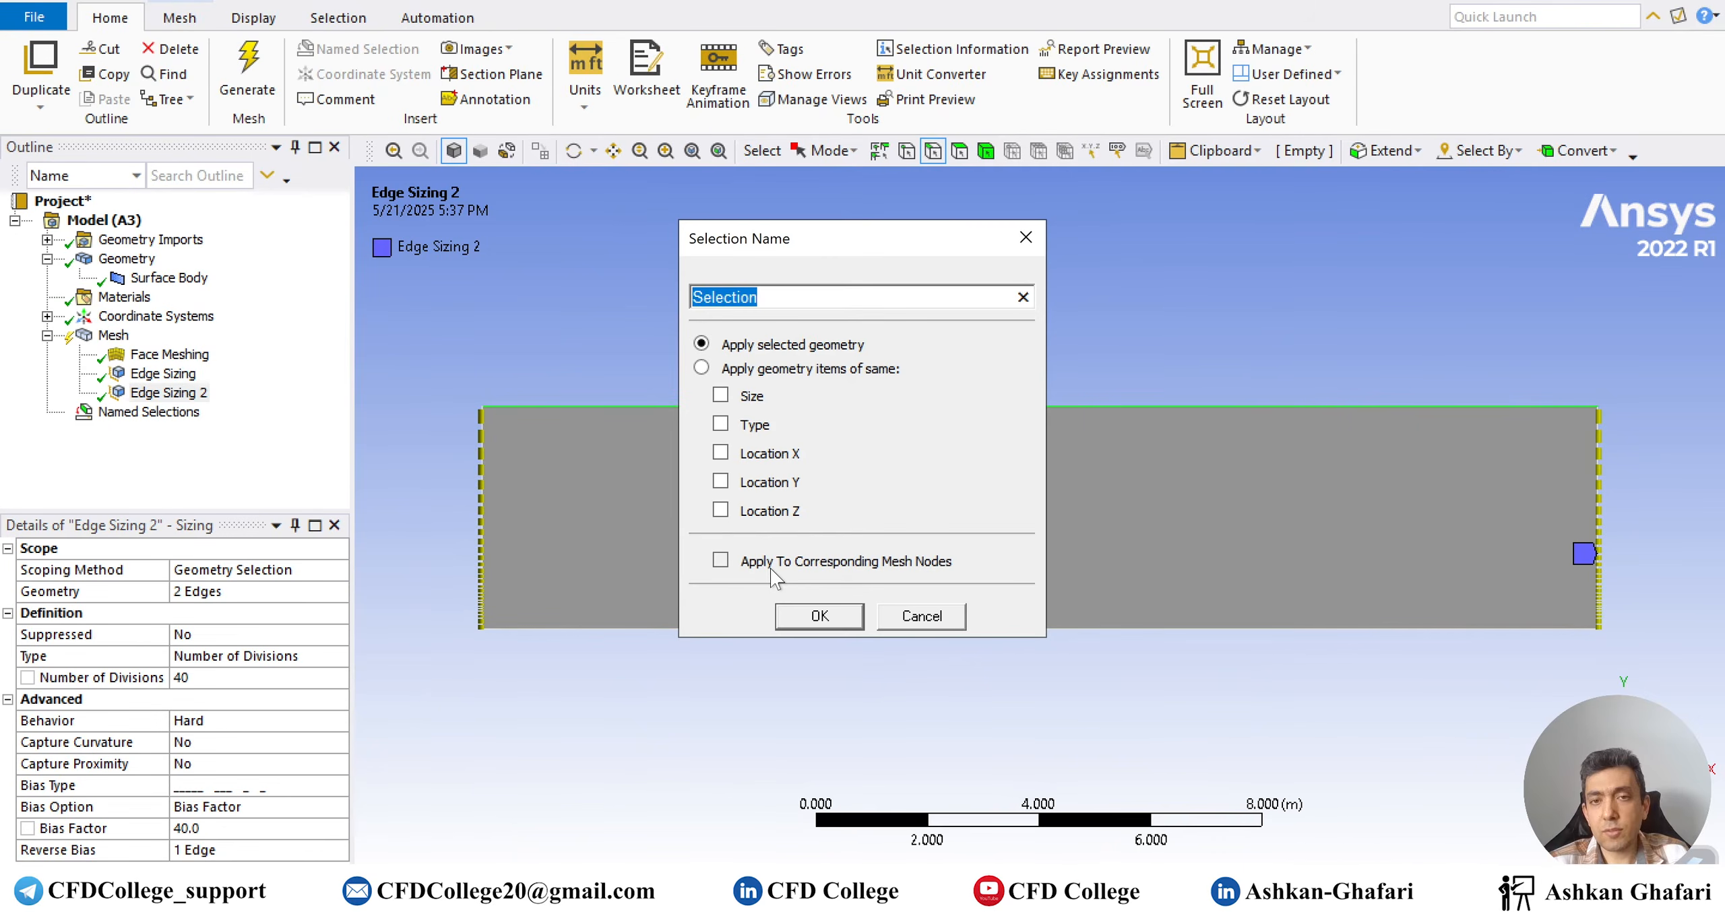
{"action": "type", "text": "Symmetry"}
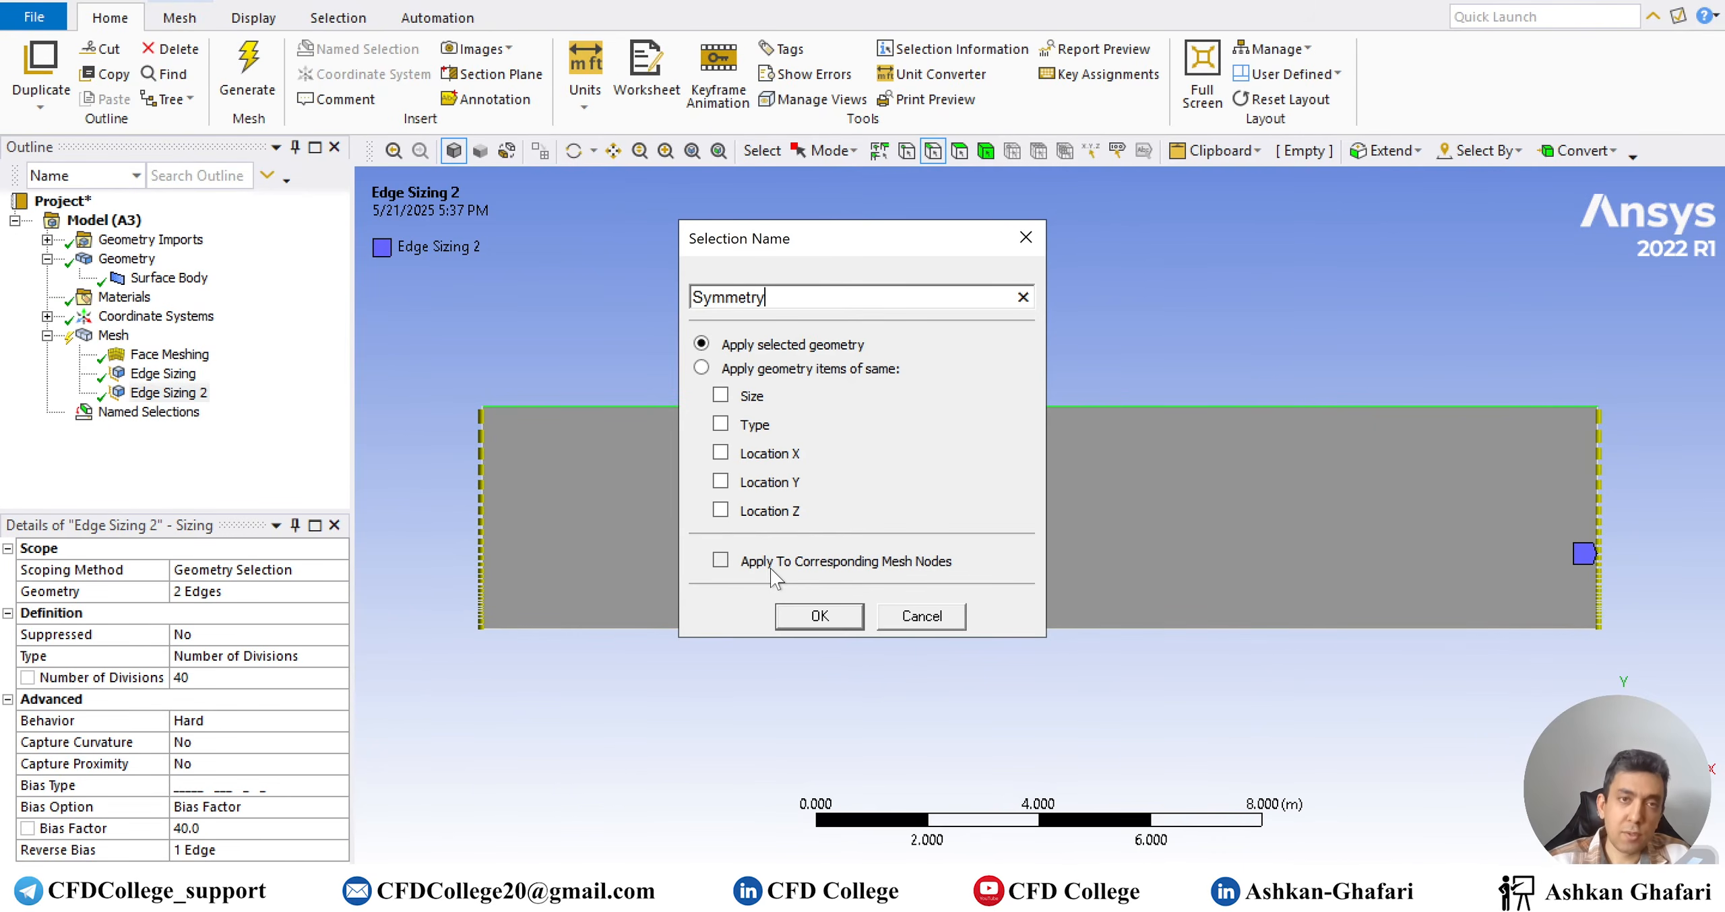
{"action": "left_click", "coordinate": [809, 616]}
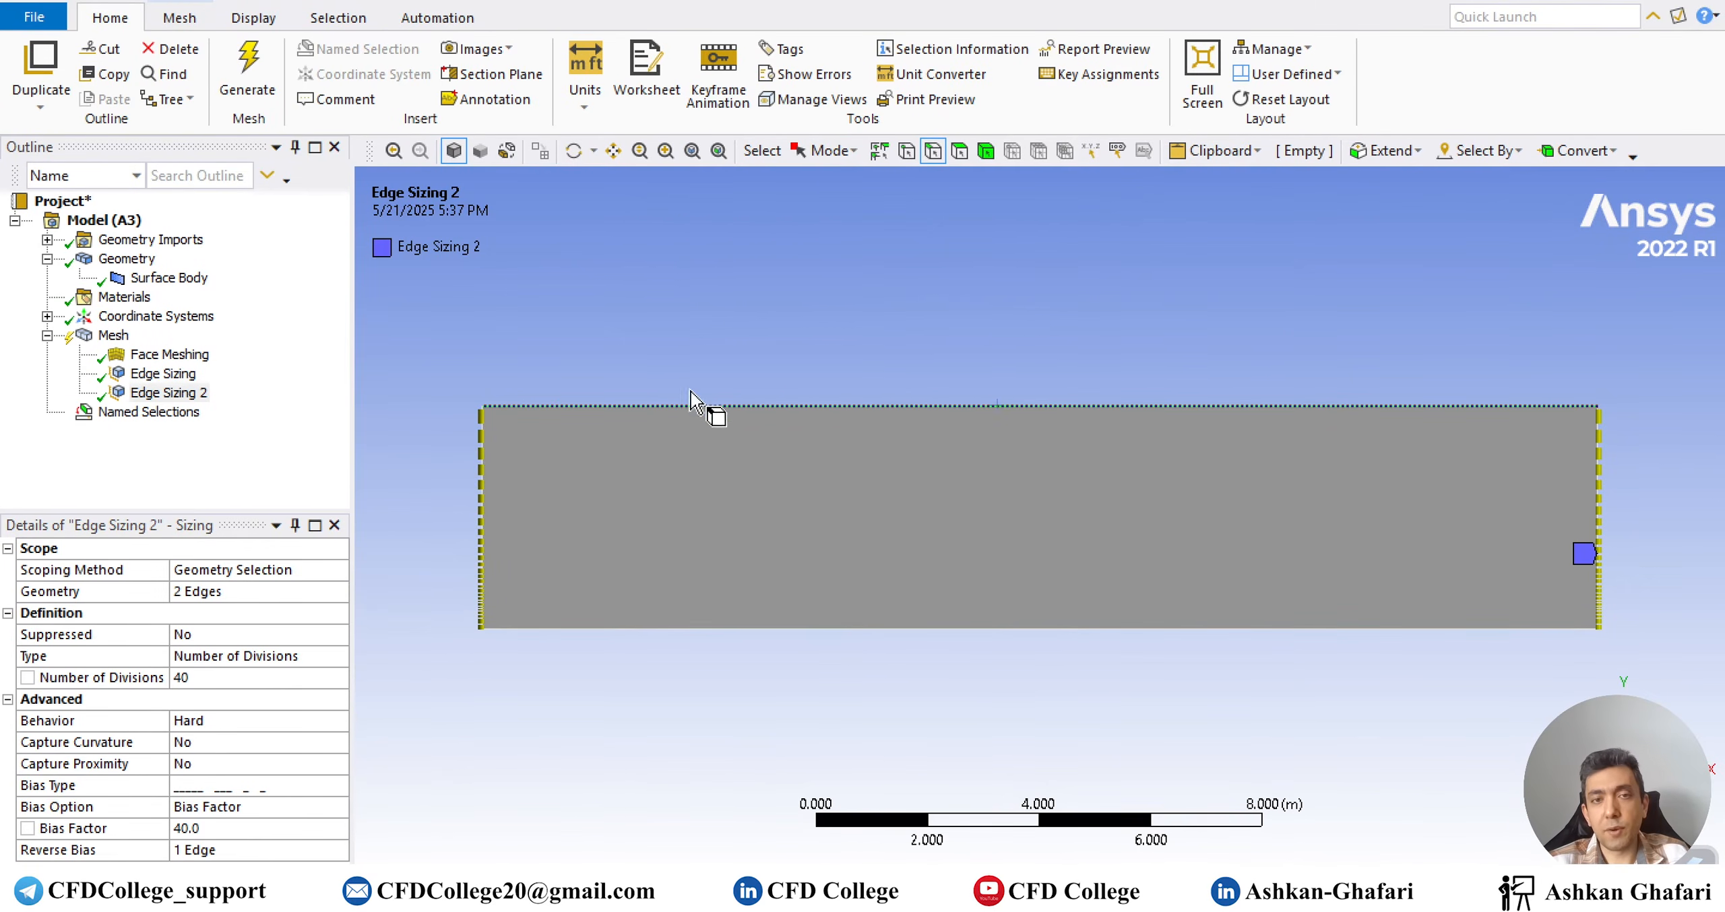
Clear the edge selection, then Update the Mesh for Fluent and dismiss the translation notice
{"action": "left_click", "coordinate": [768, 384]}
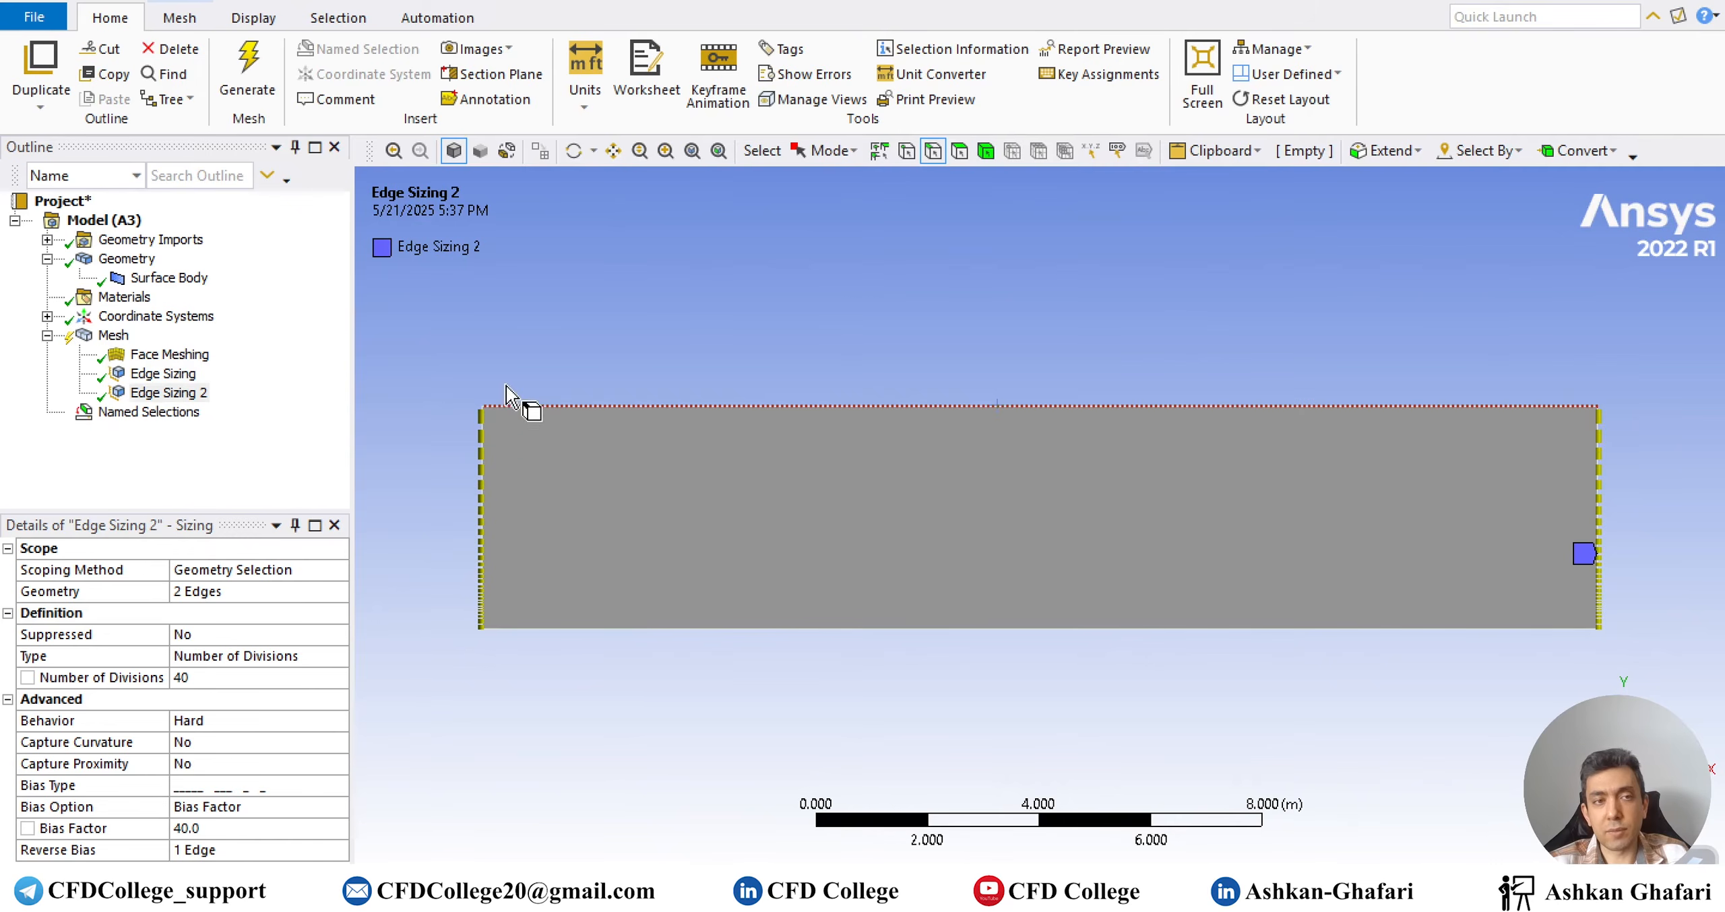
{"action": "left_click", "coordinate": [113, 336]}
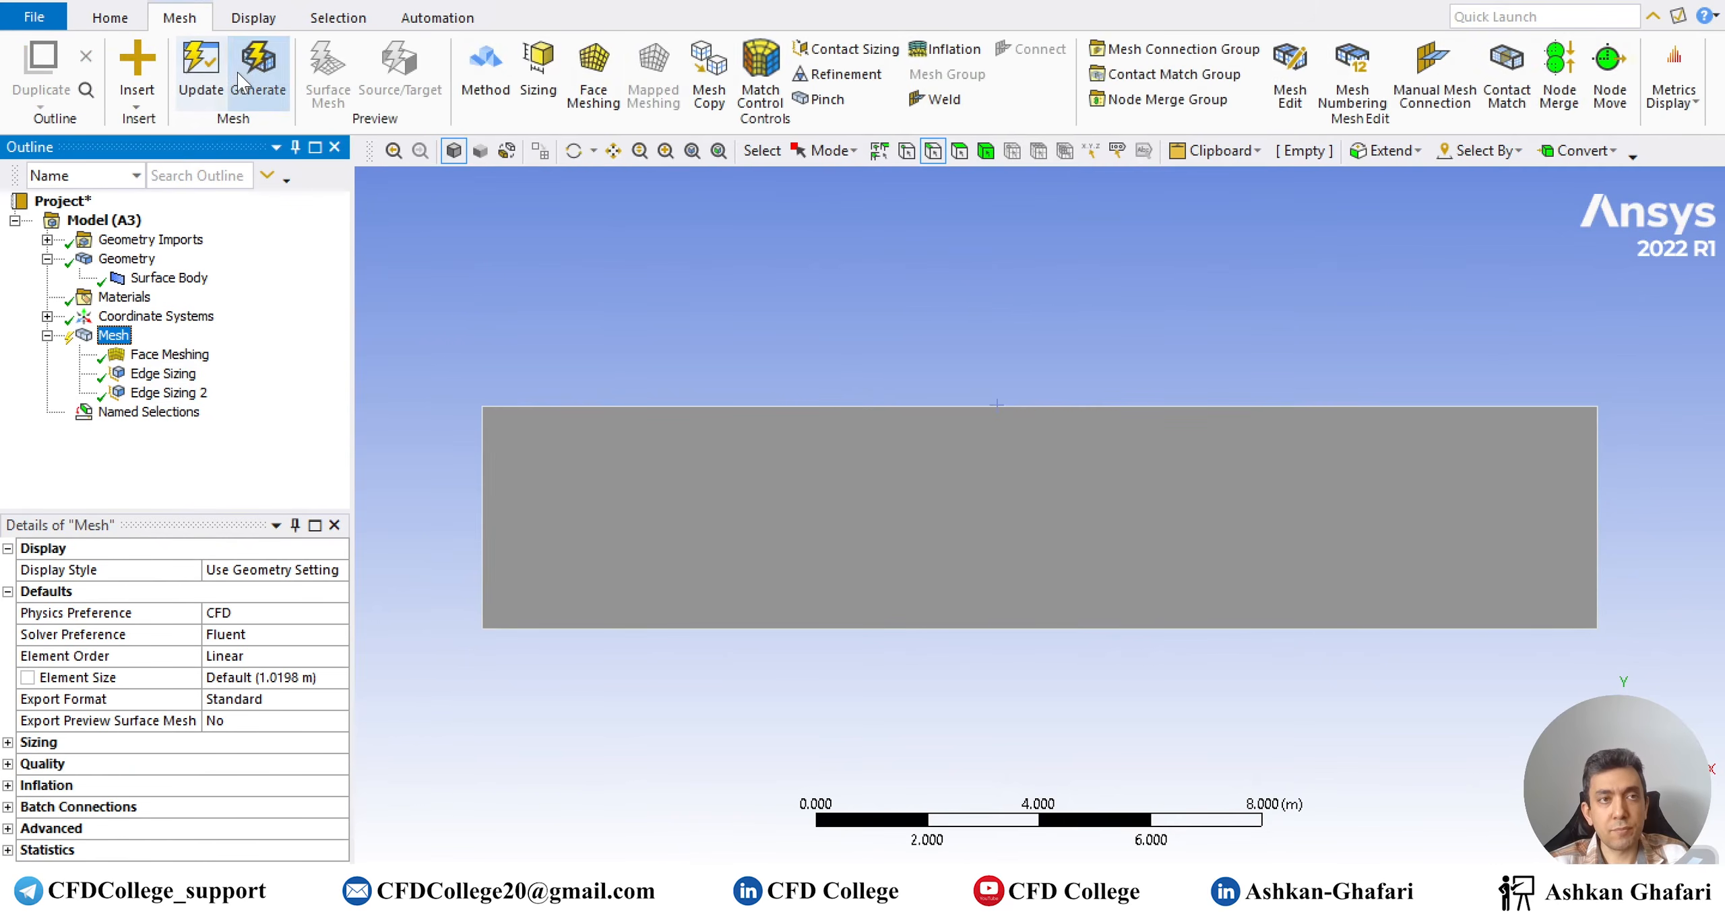
{"action": "left_click", "coordinate": [238, 71]}
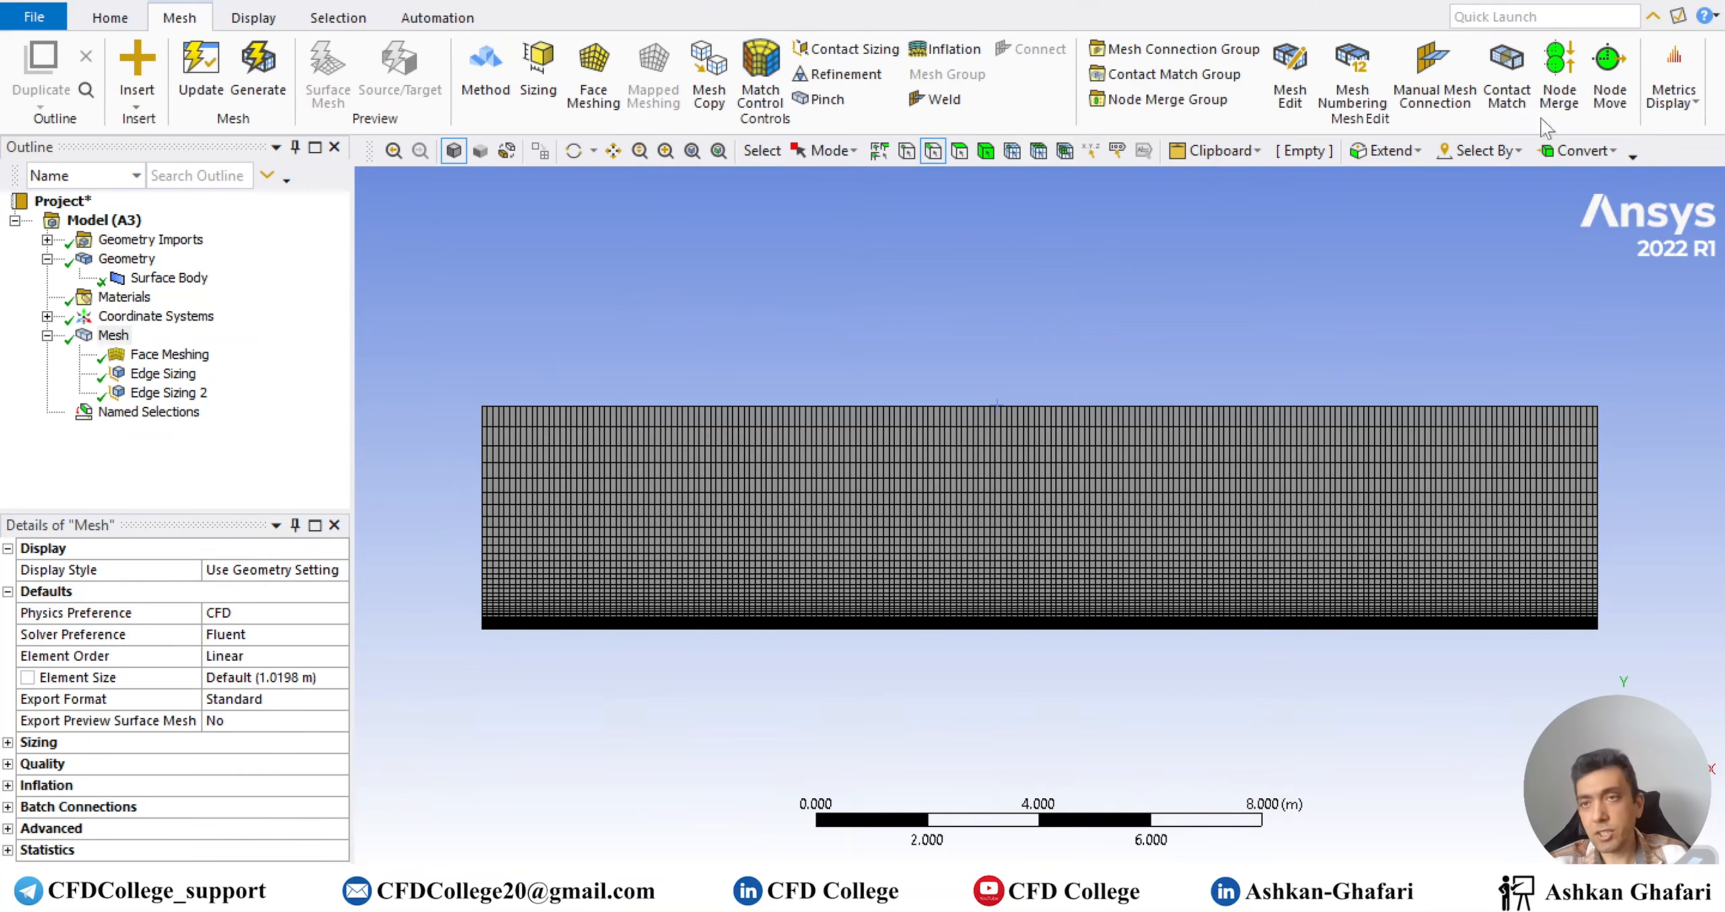
{"action": "left_click", "coordinate": [200, 76]}
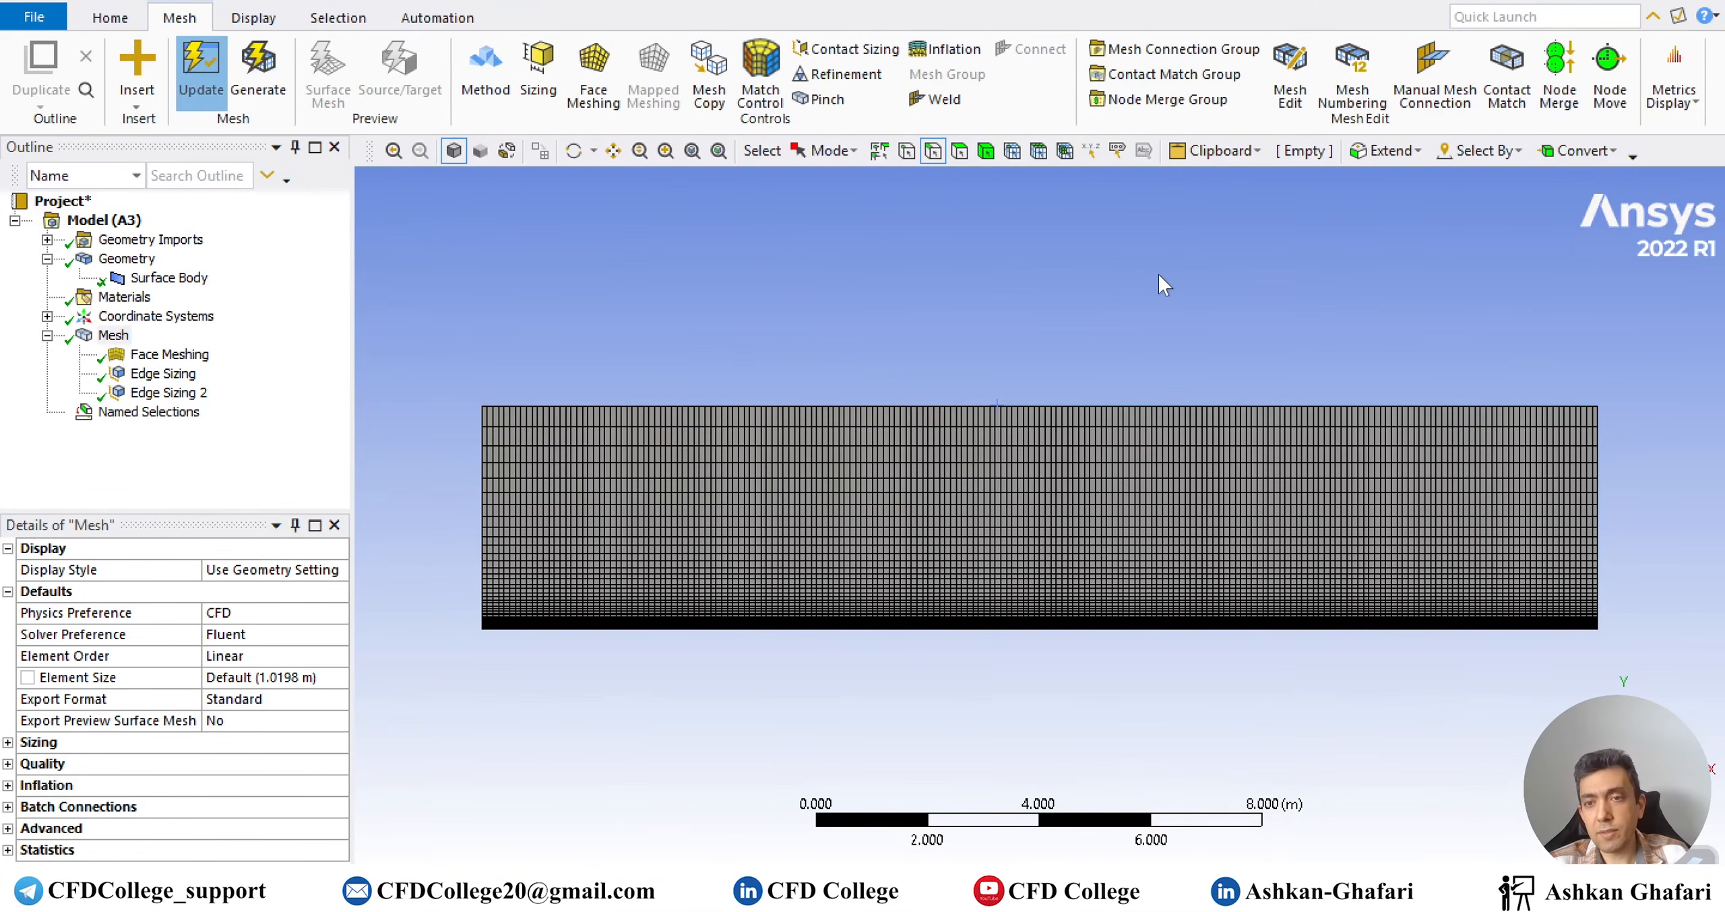
{"action": "left_click", "coordinate": [1408, 787]}
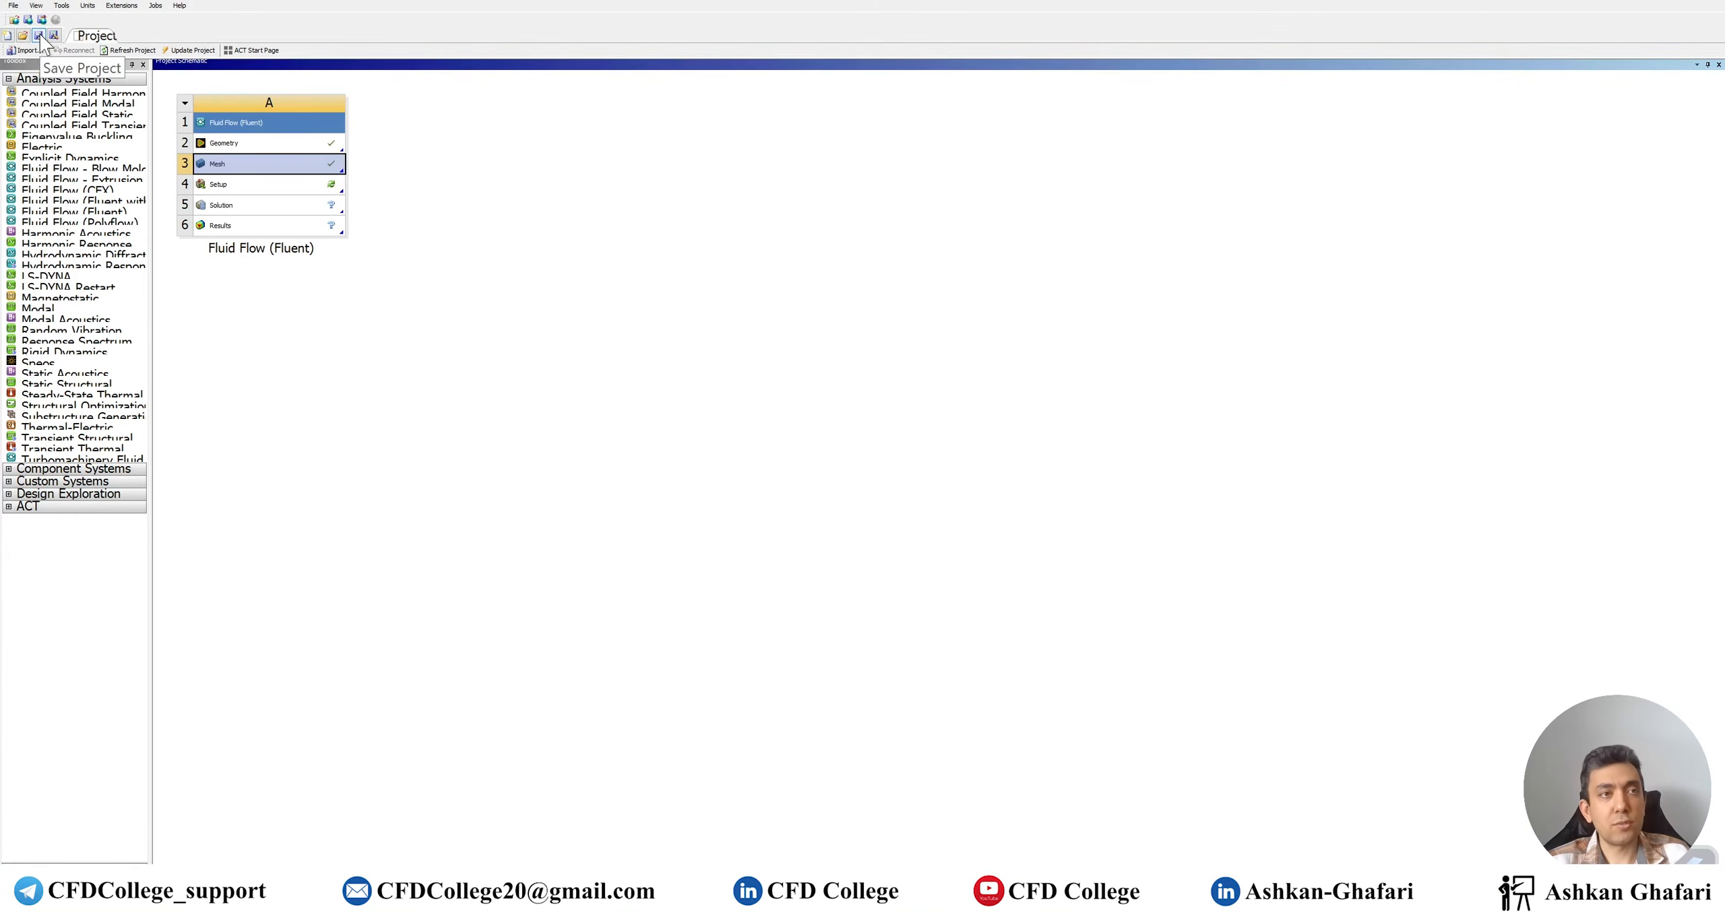
Save the Workbench project as Flat-Plate.wbpj
{"action": "left_click", "coordinate": [39, 36]}
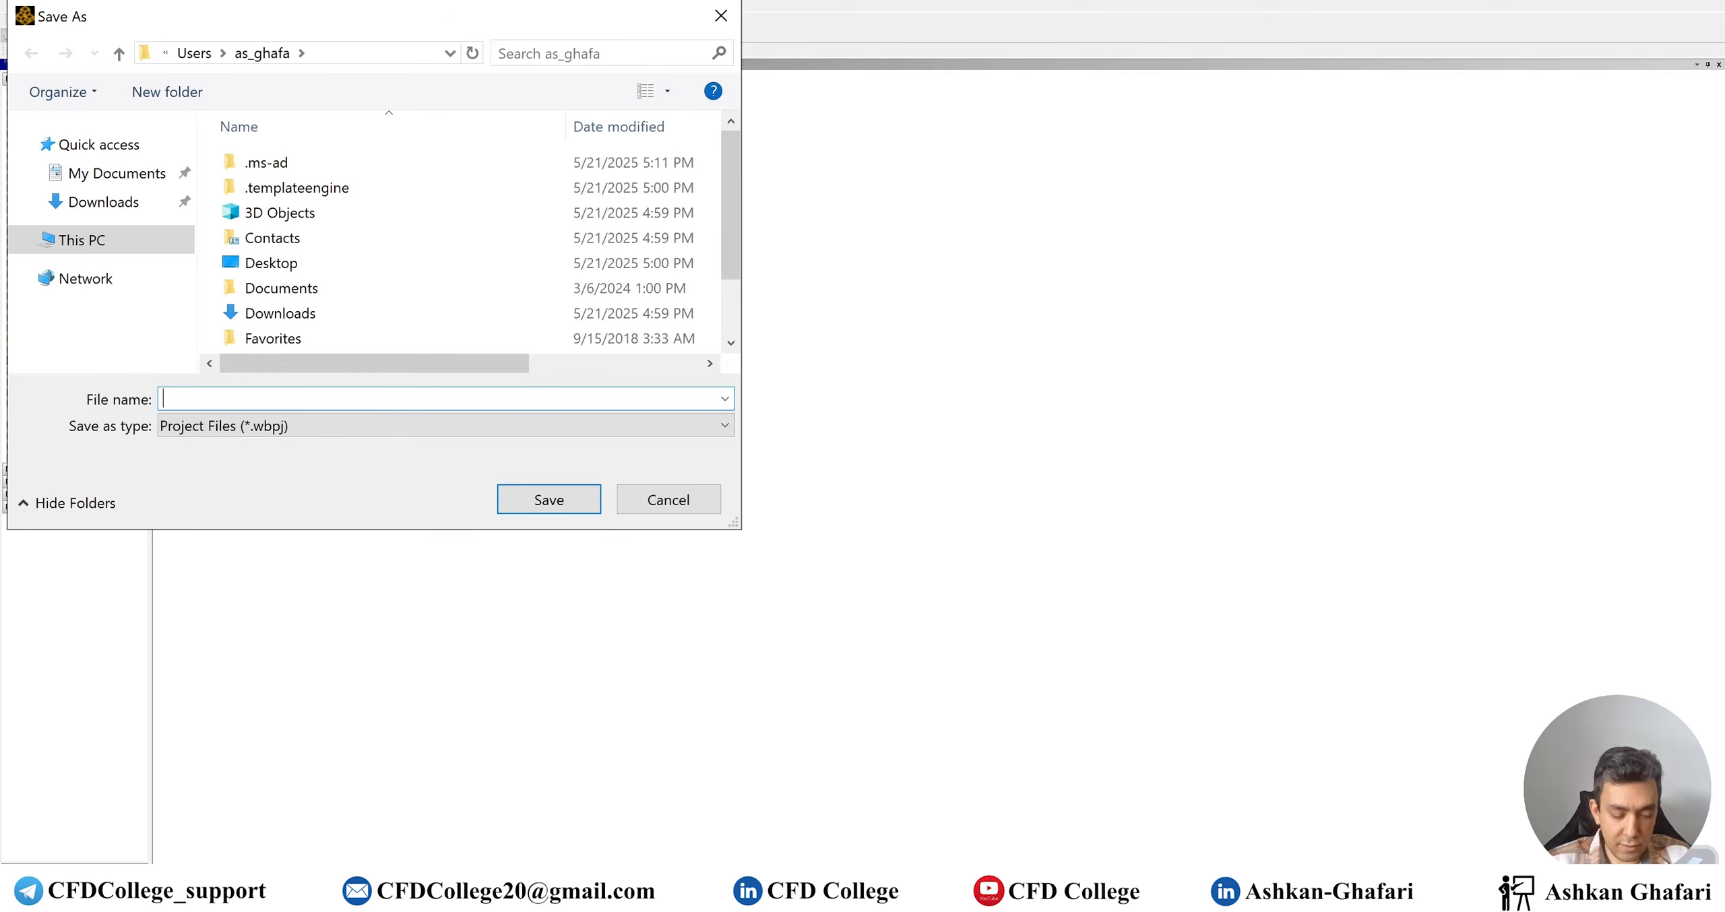
{"action": "type", "text": "Flat-Plate"}
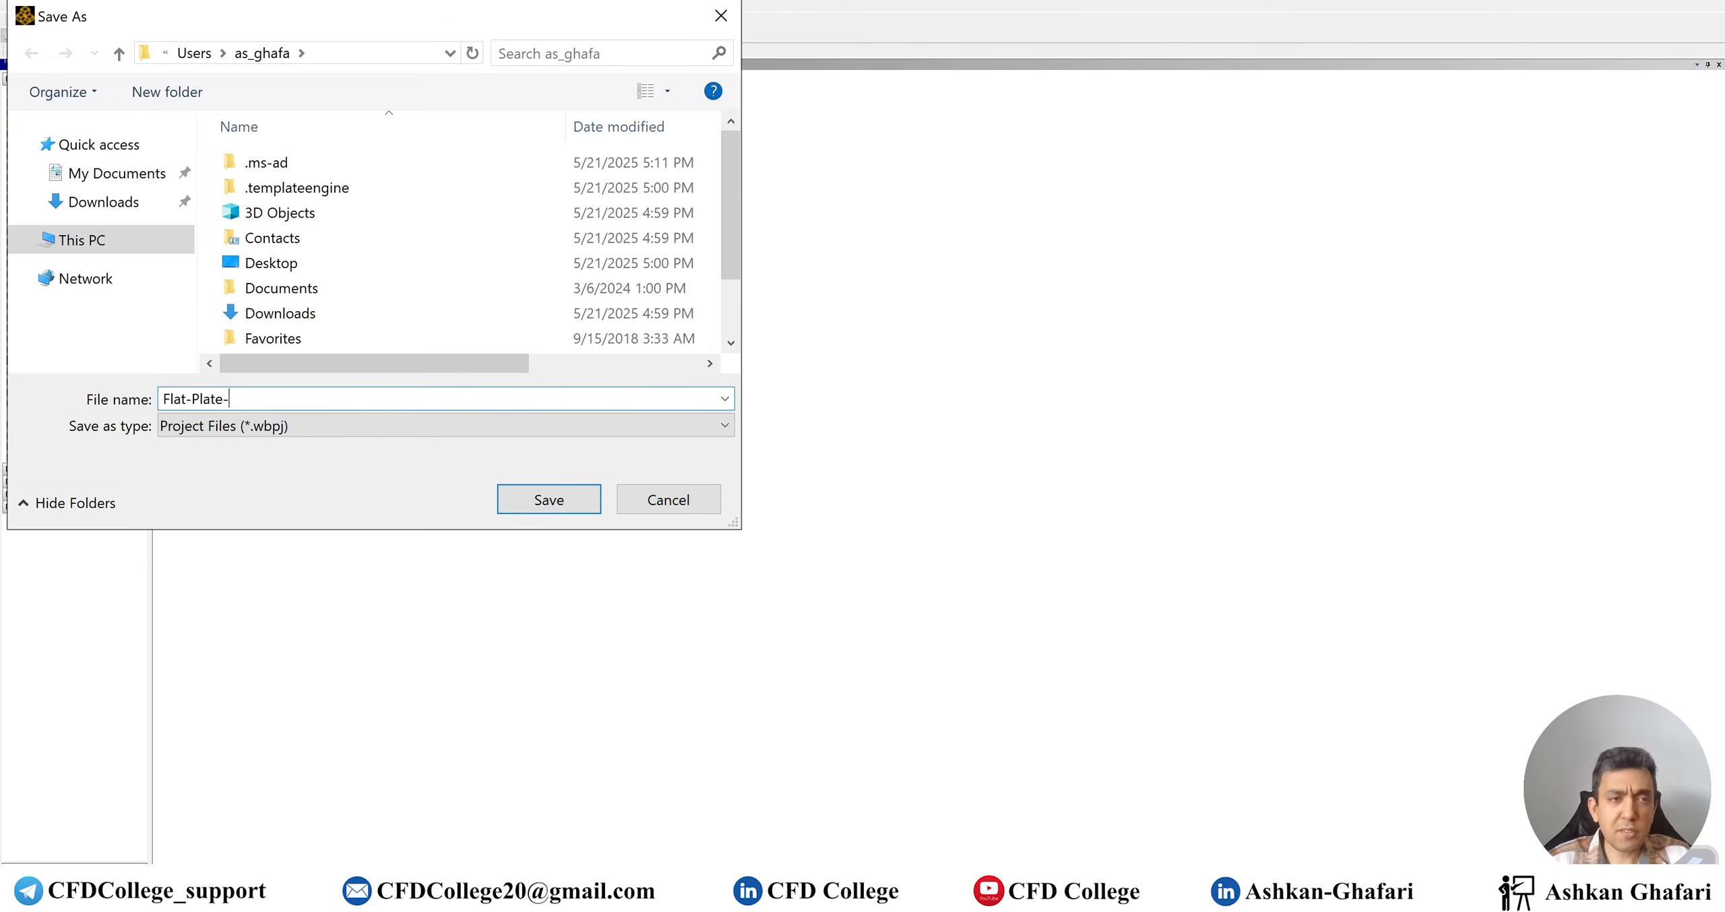
{"action": "left_click", "coordinate": [556, 509]}
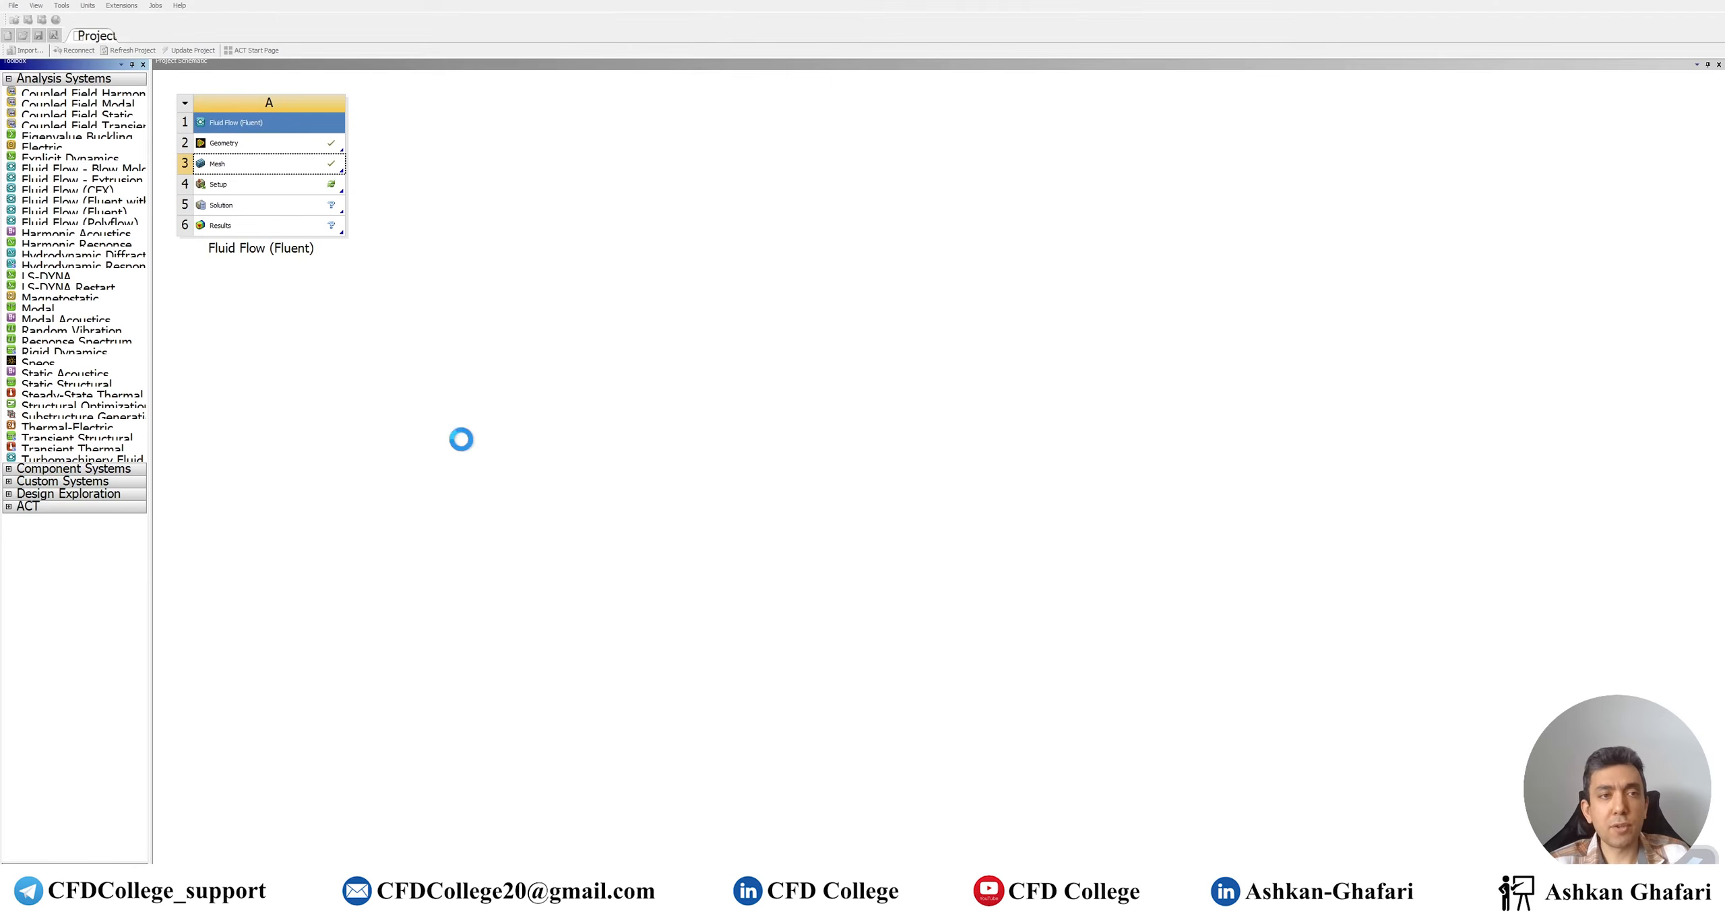
Launch Fluent from Setup (A4) in Double Precision with 4 solver processes
{"action": "double_click", "coordinate": [271, 186]}
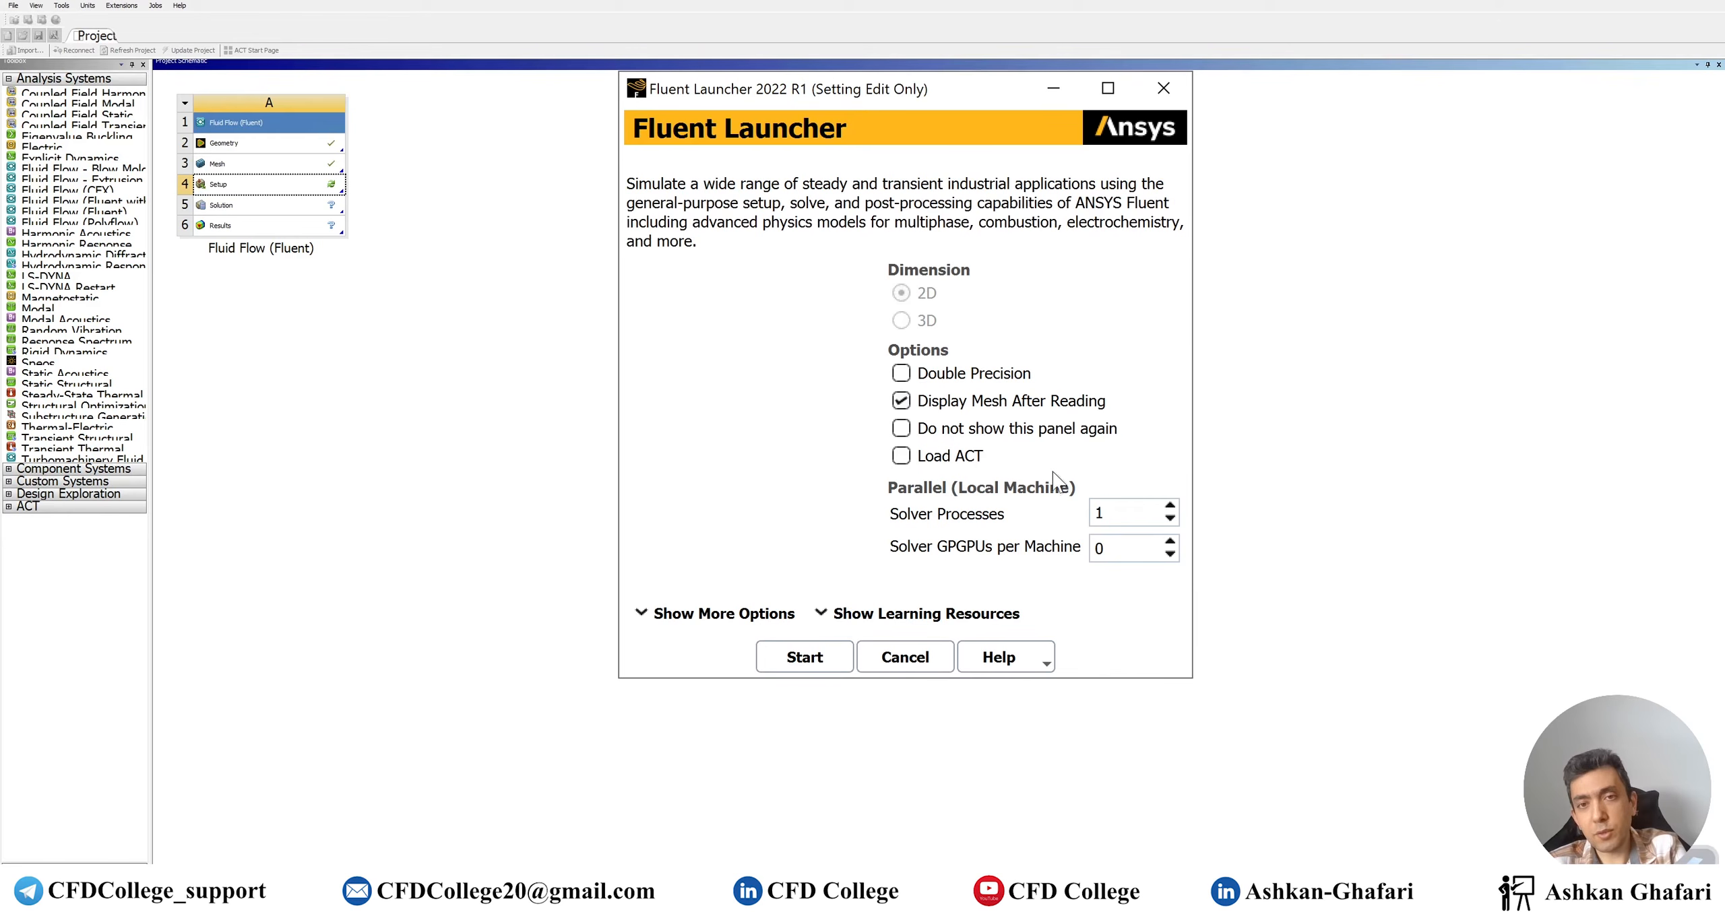
{"action": "double_click", "coordinate": [1111, 513]}
{"action": "type", "text": "4"}
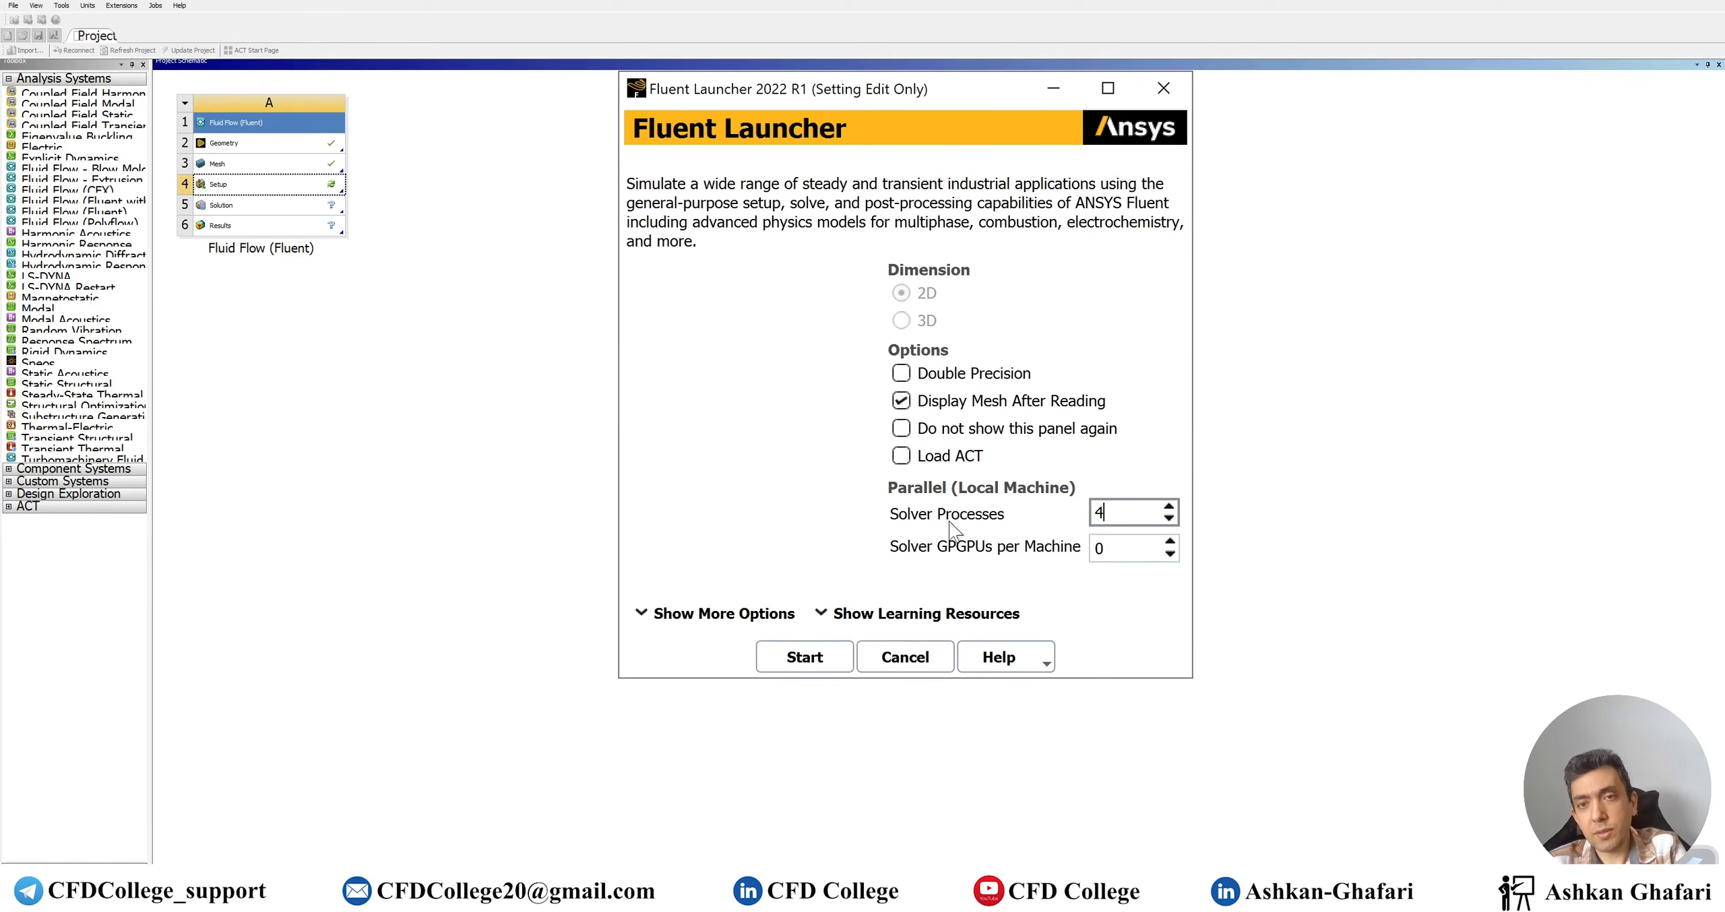
{"action": "left_click", "coordinate": [902, 374]}
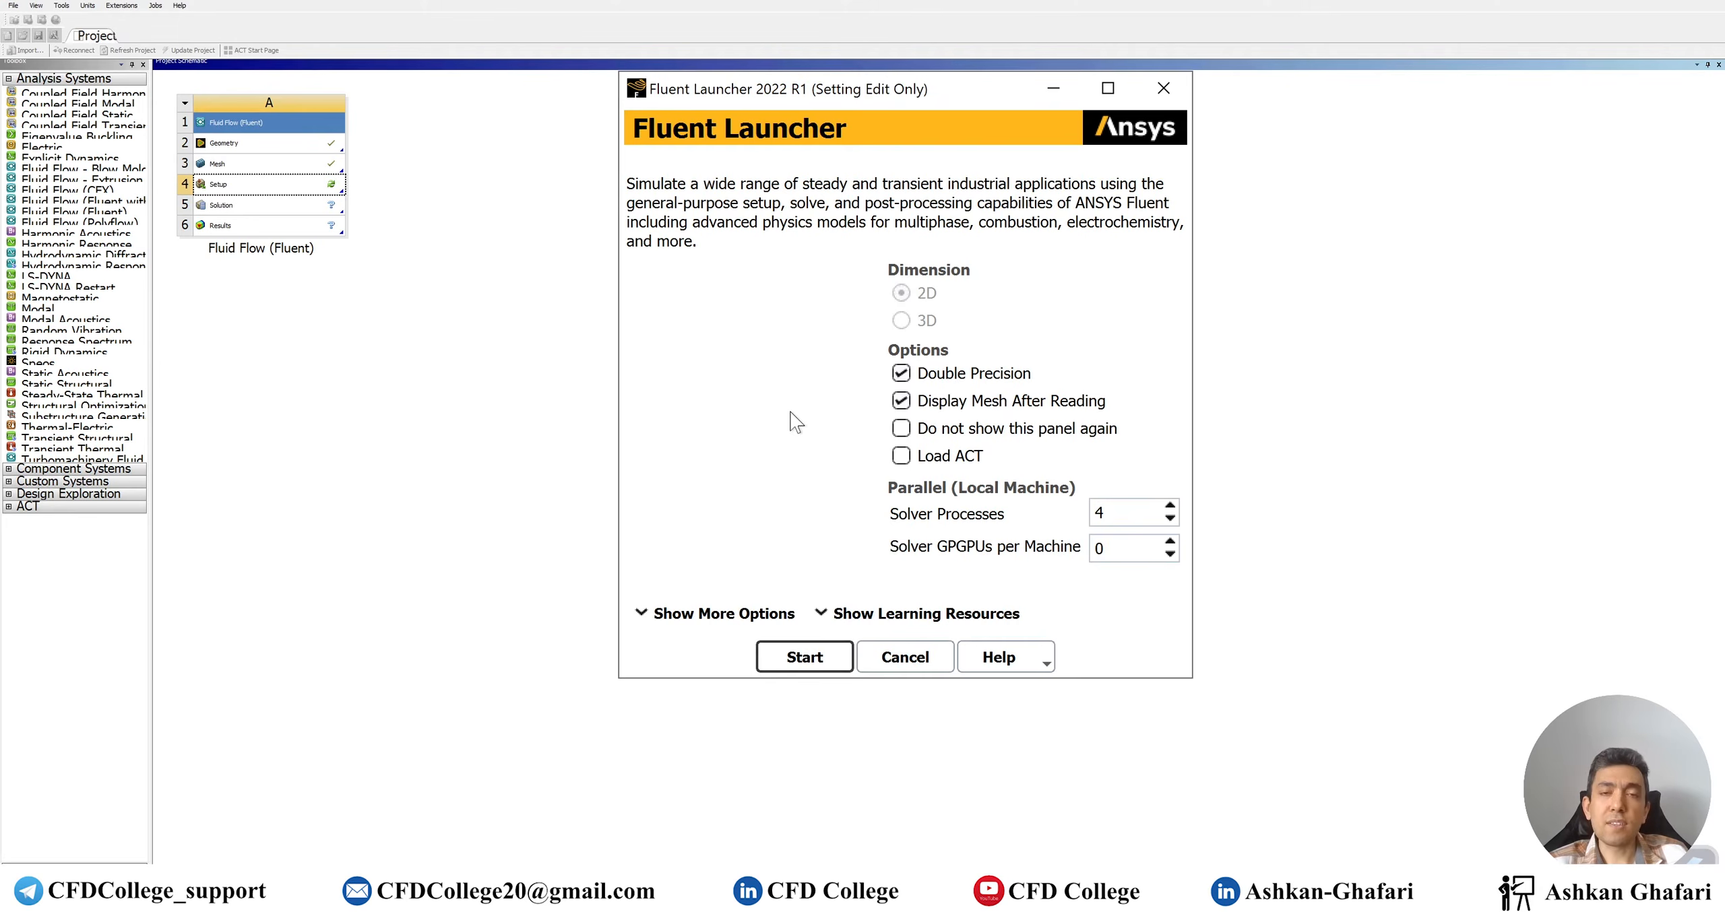
{"action": "key", "text": "Return"}
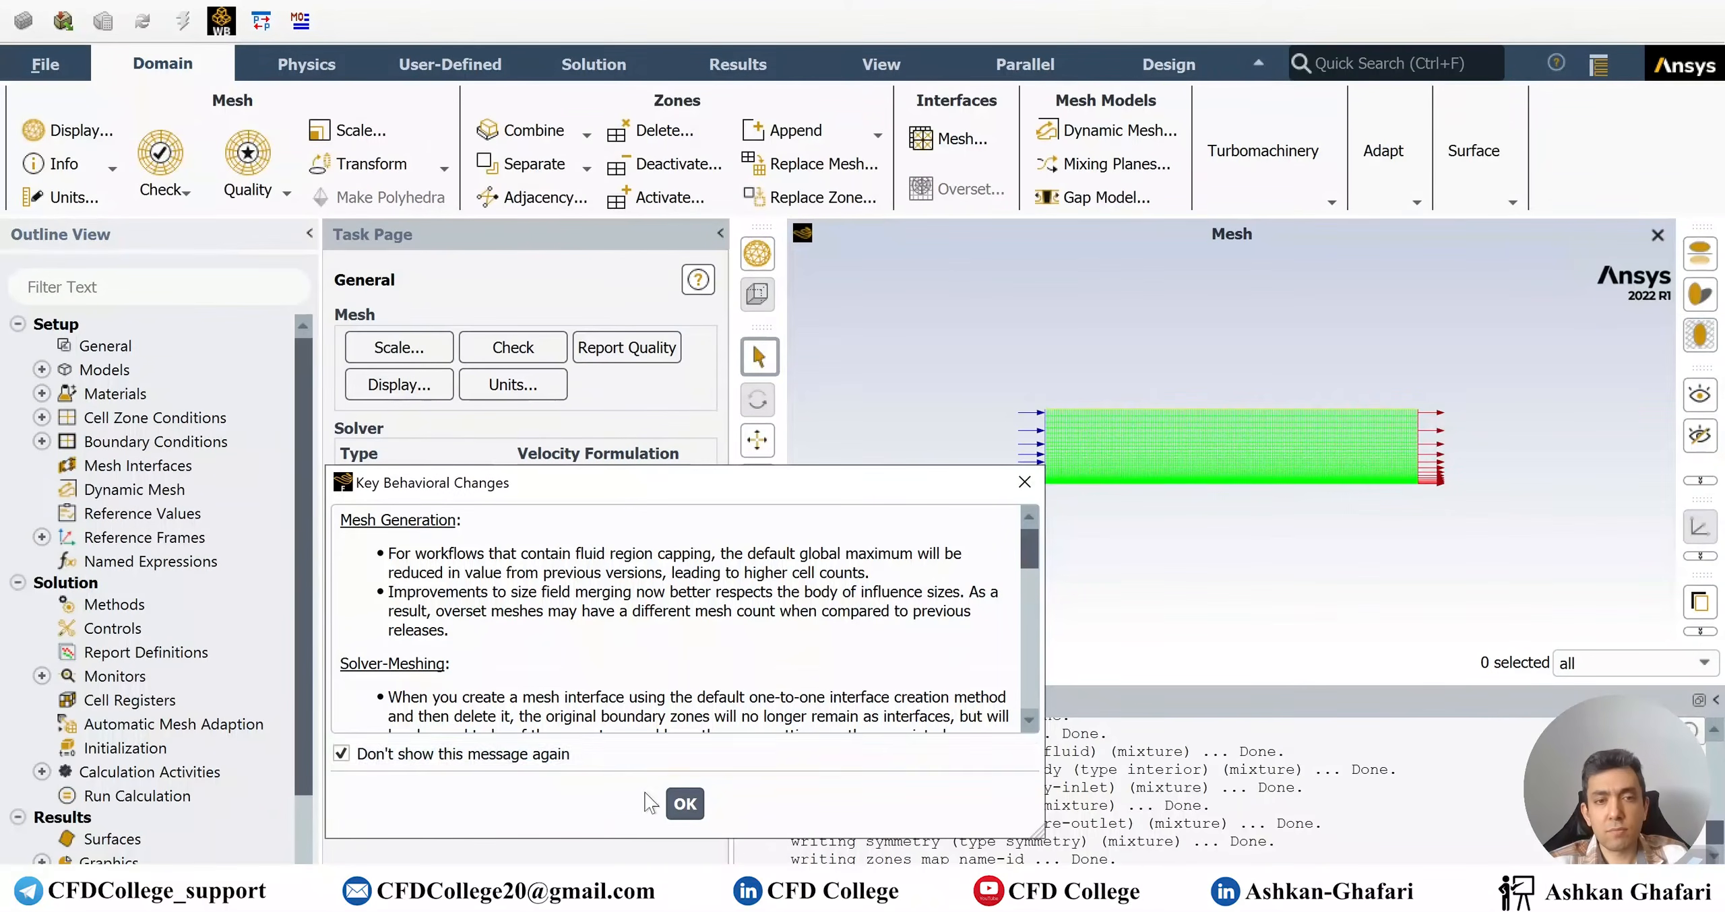
Dismiss the behavioral changes notice and enable the energy equation
{"action": "left_click", "coordinate": [685, 803]}
{"action": "left_click", "coordinate": [1516, 903]}
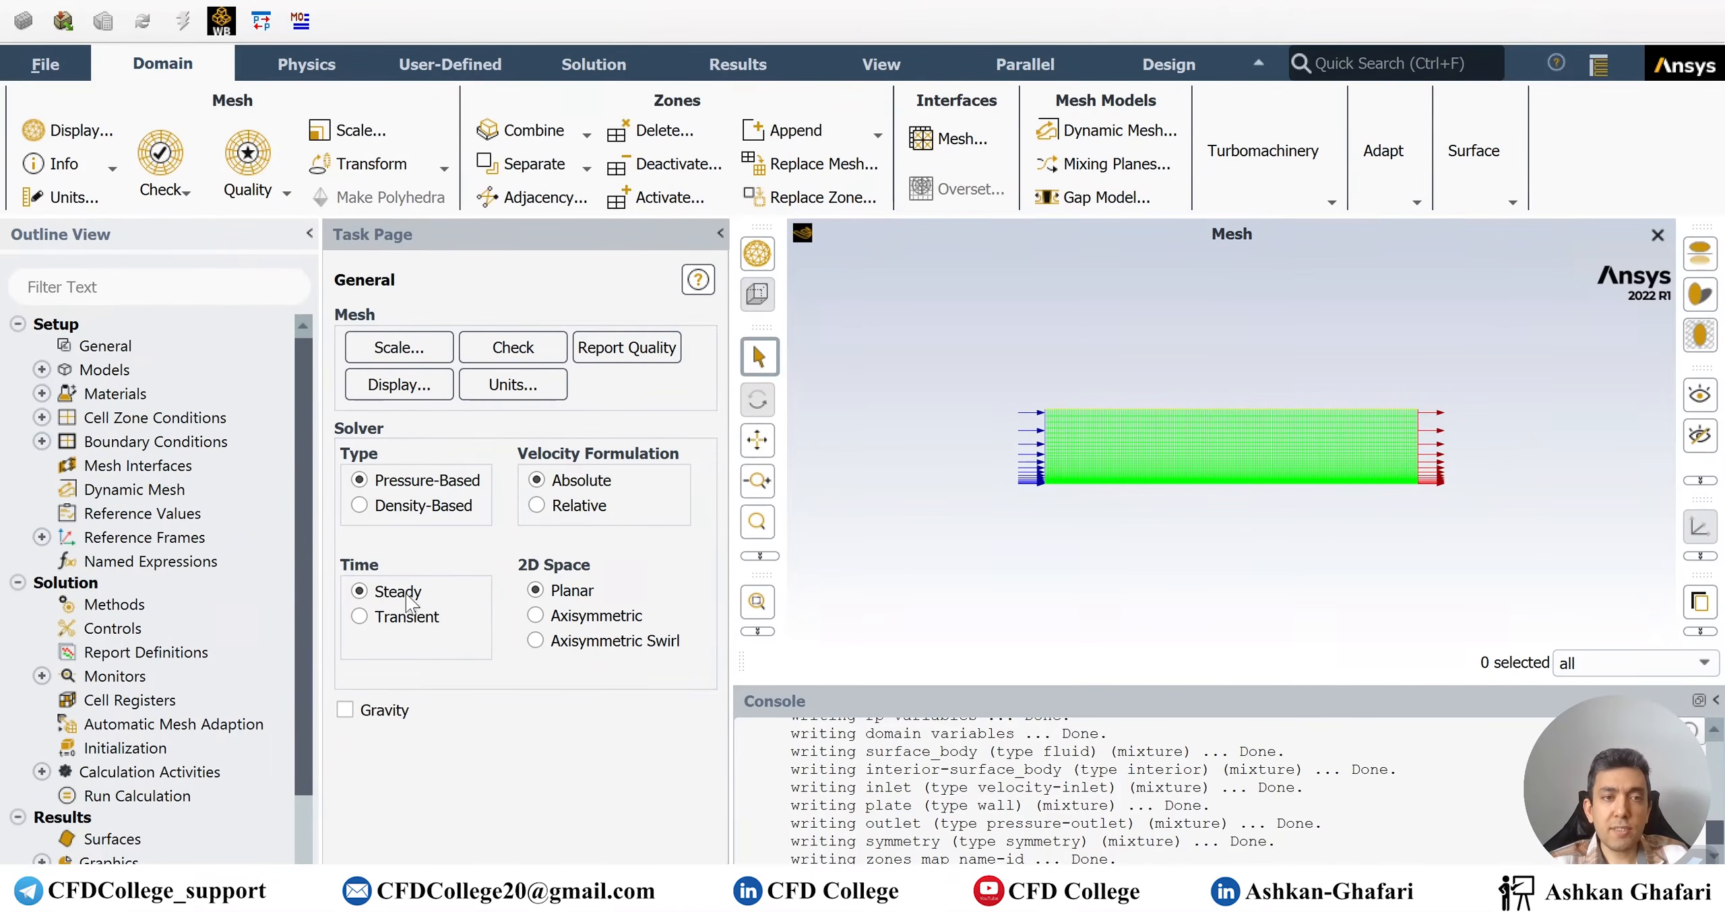
{"action": "double_click", "coordinate": [102, 370]}
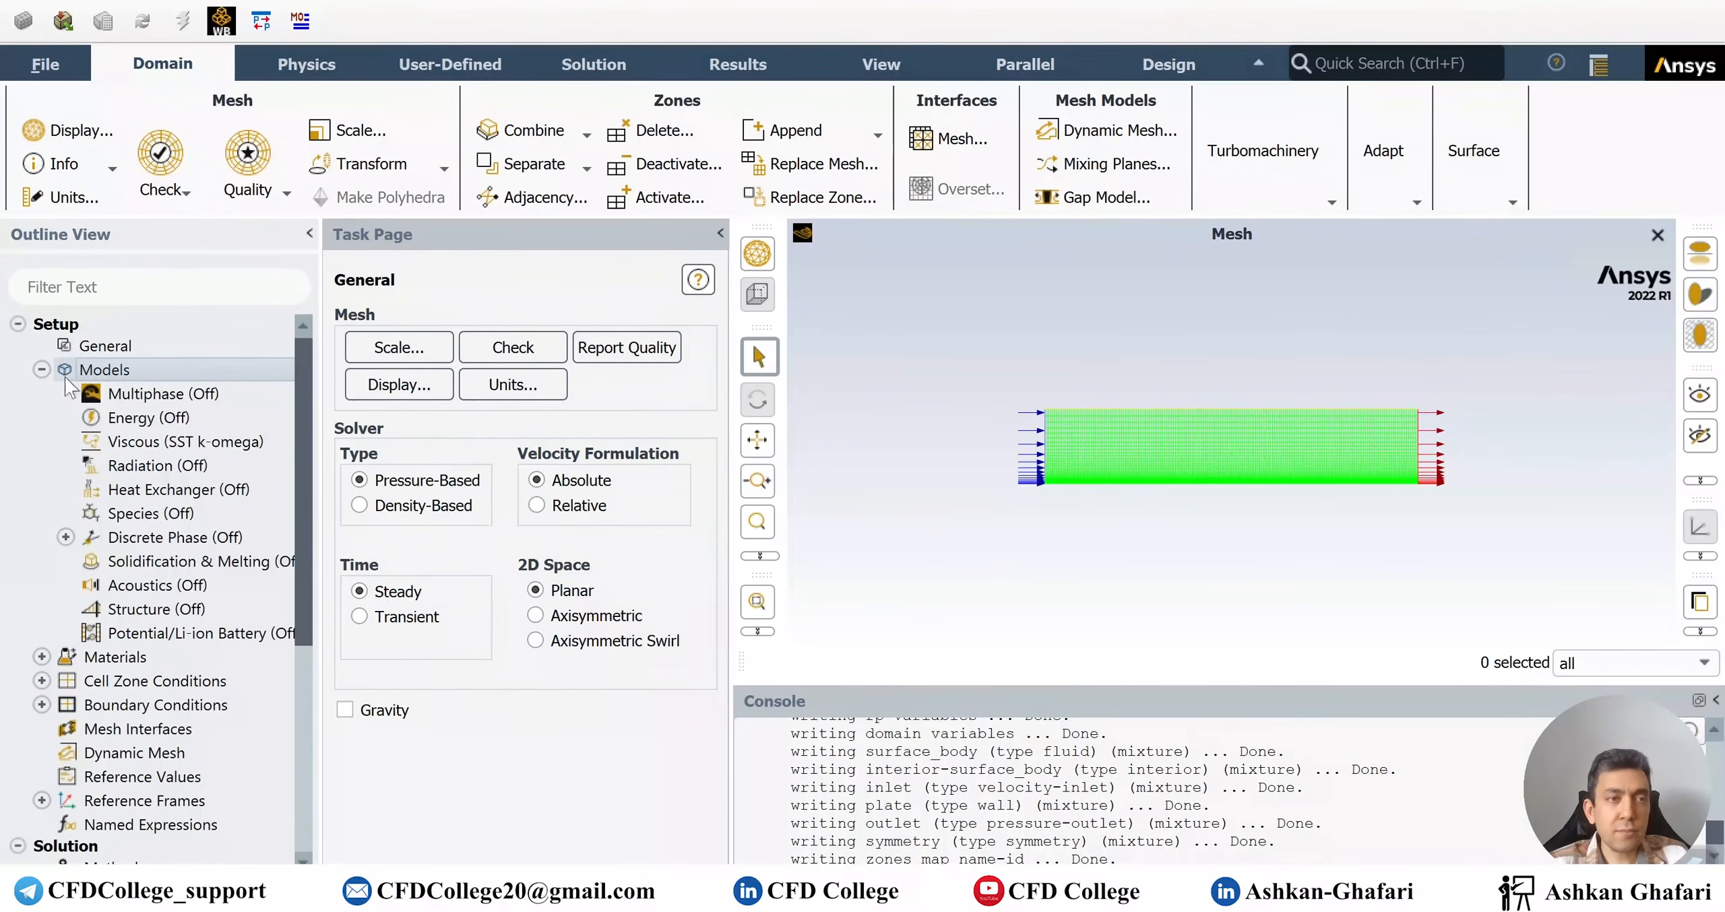
{"action": "double_click", "coordinate": [377, 366]}
{"action": "left_click", "coordinate": [431, 543]}
{"action": "left_click", "coordinate": [362, 619]}
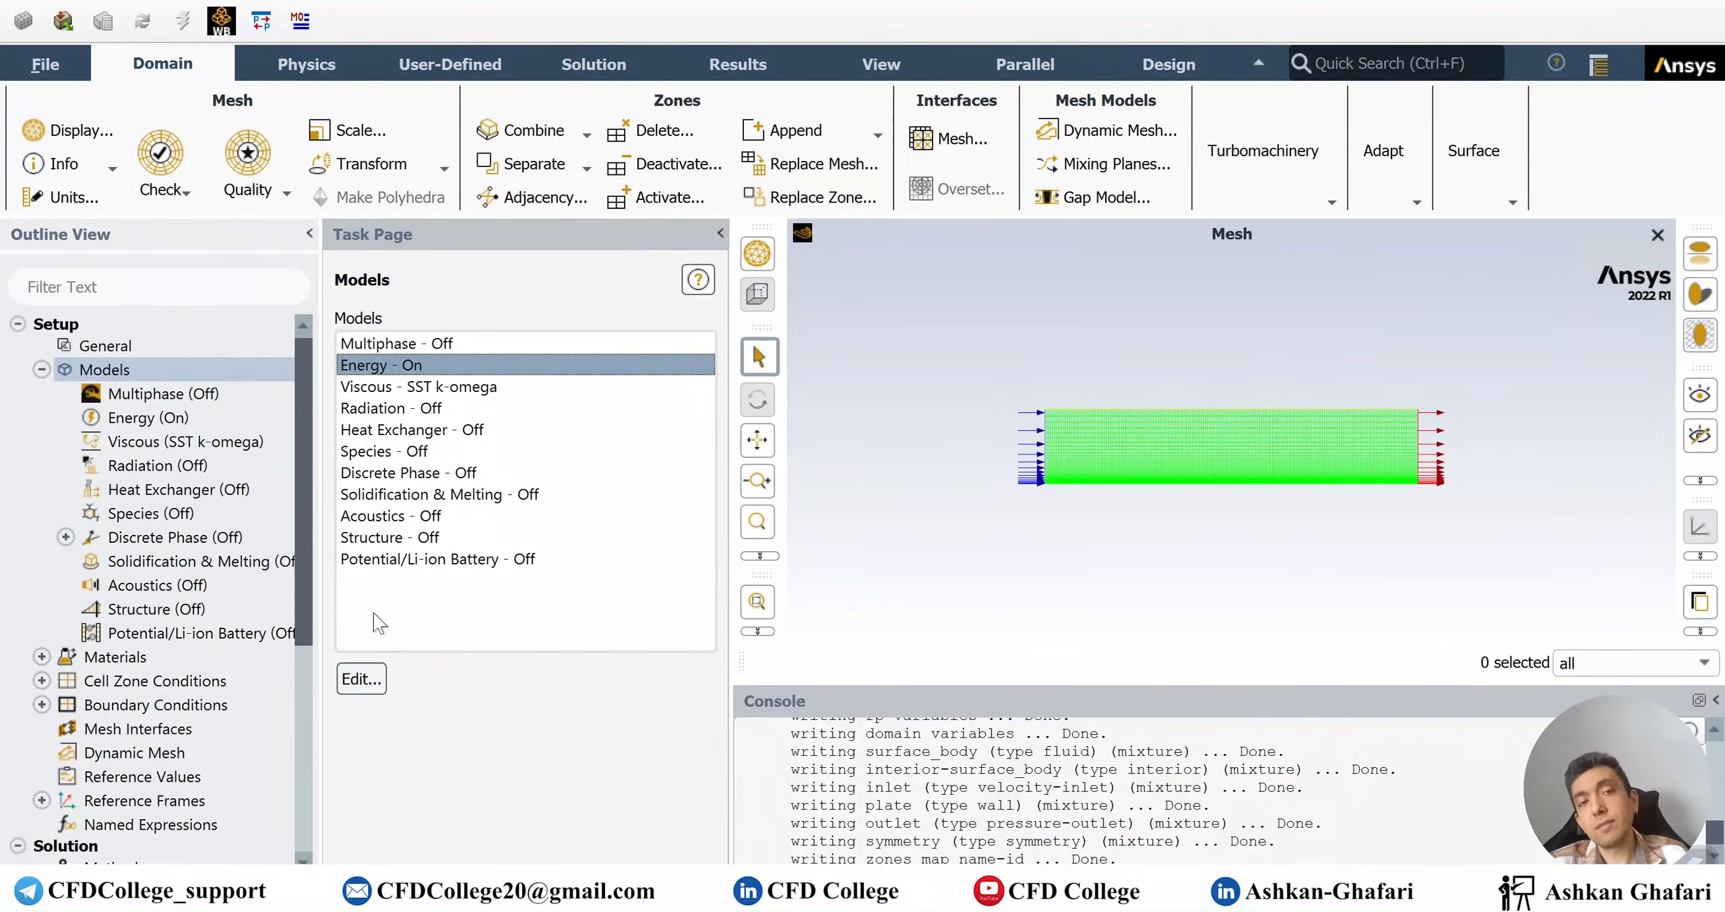
Switch the viscous model from SST k-omega to Laminar
{"action": "double_click", "coordinate": [445, 385]}
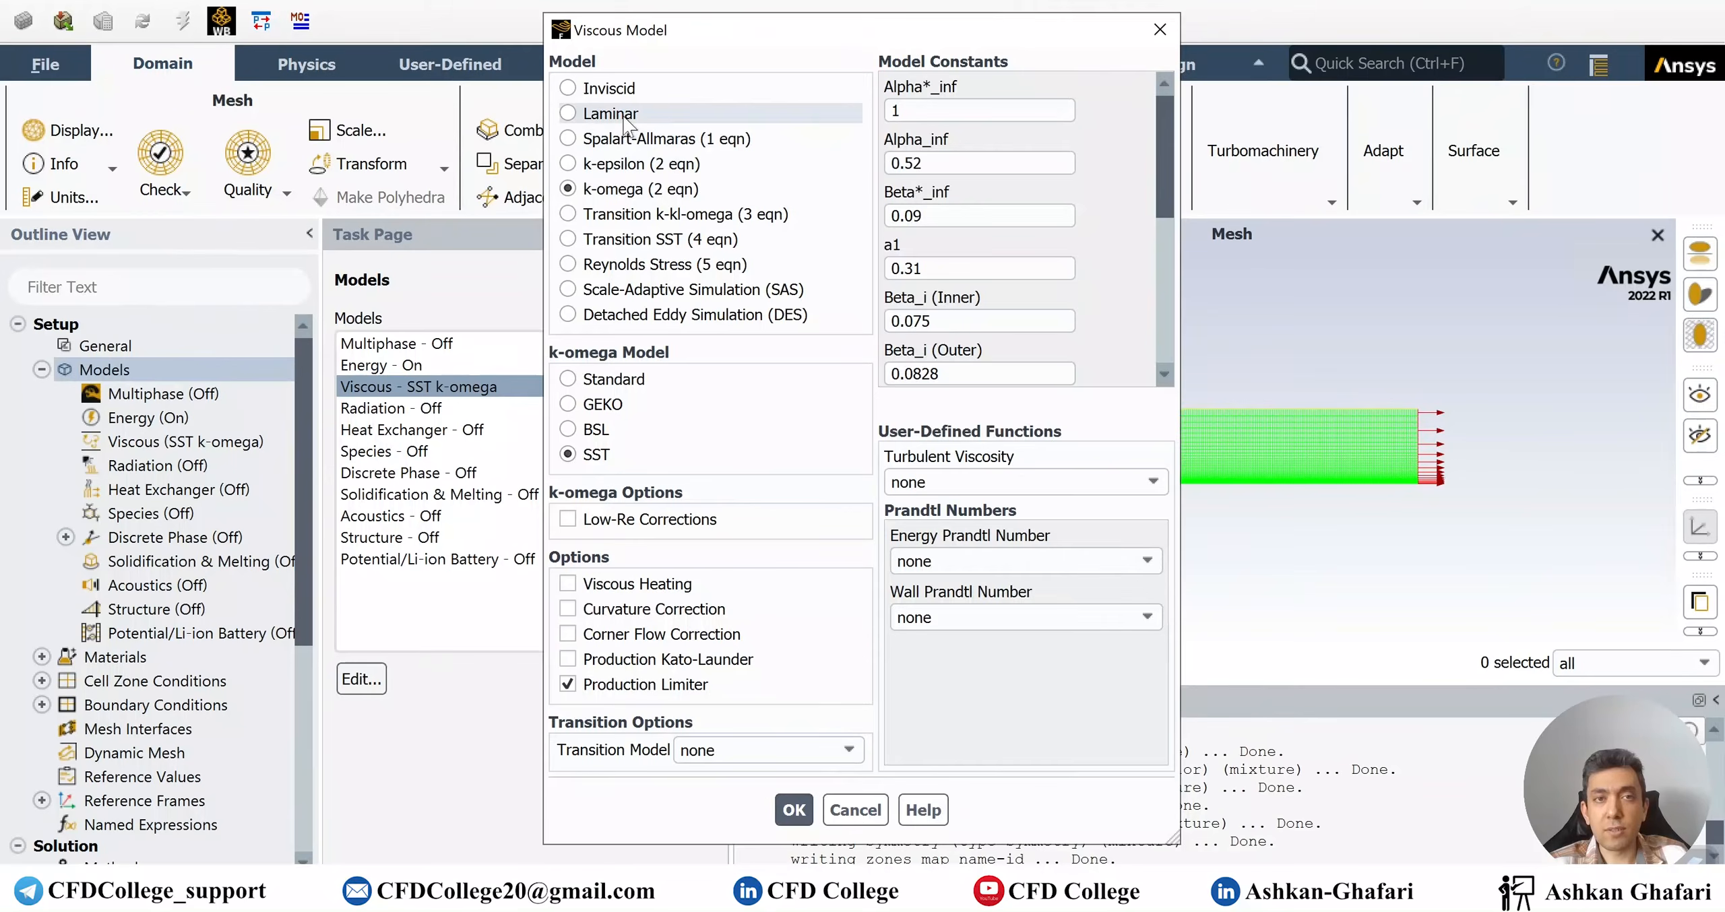
{"action": "left_click", "coordinate": [609, 114]}
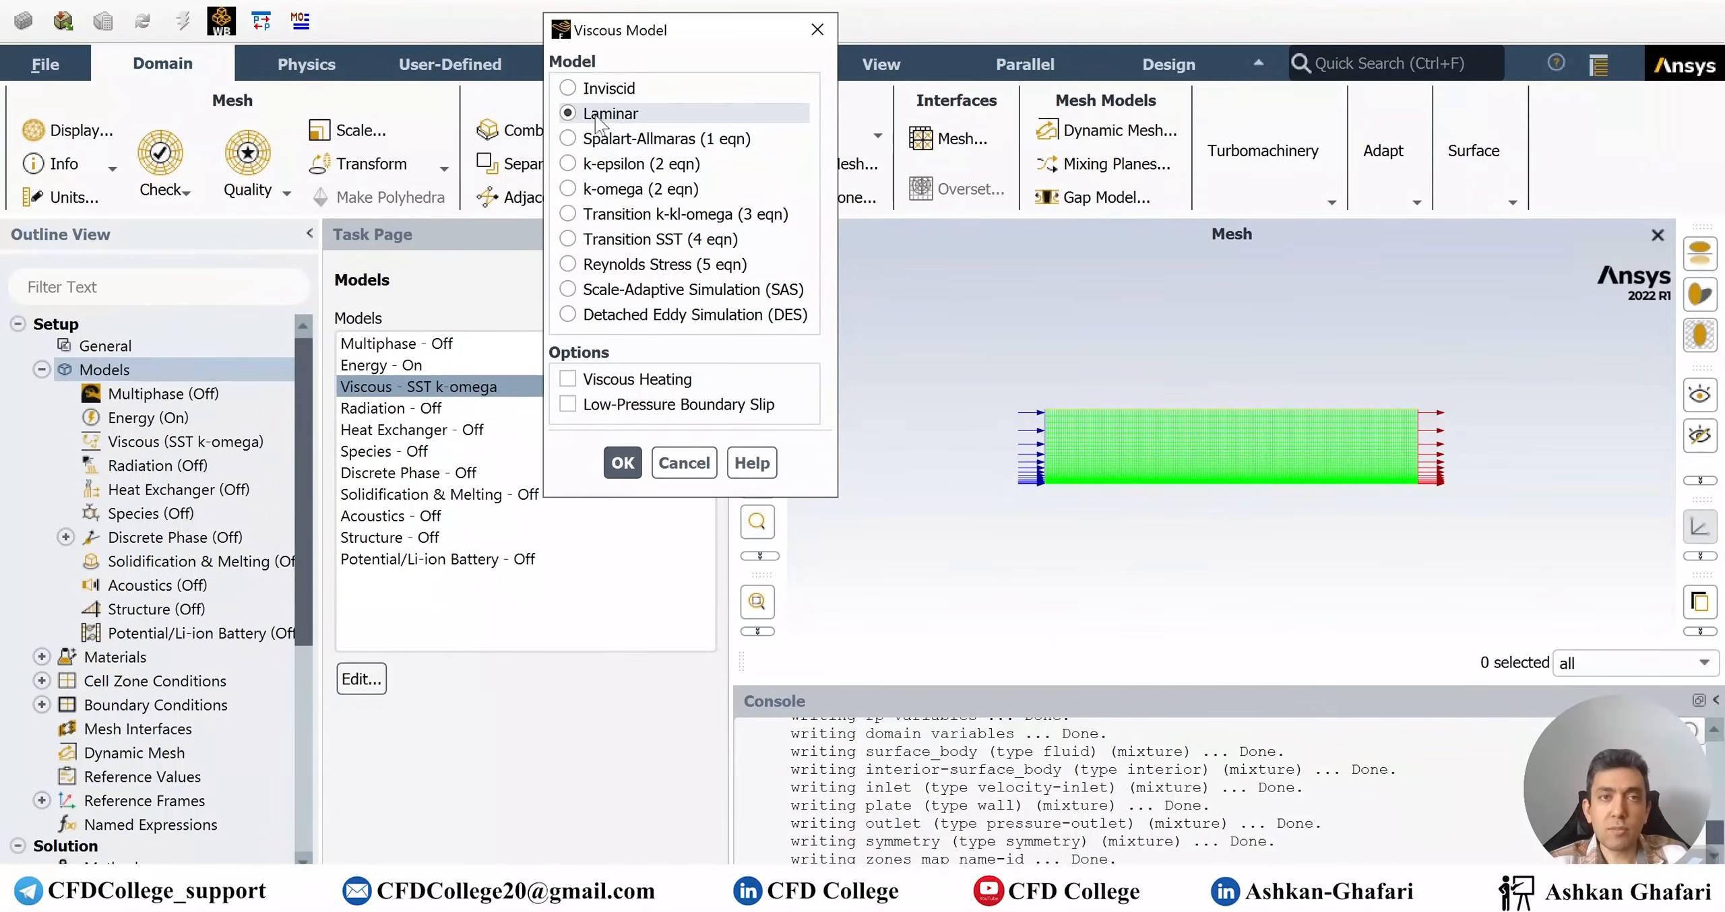
{"action": "left_click", "coordinate": [623, 464]}
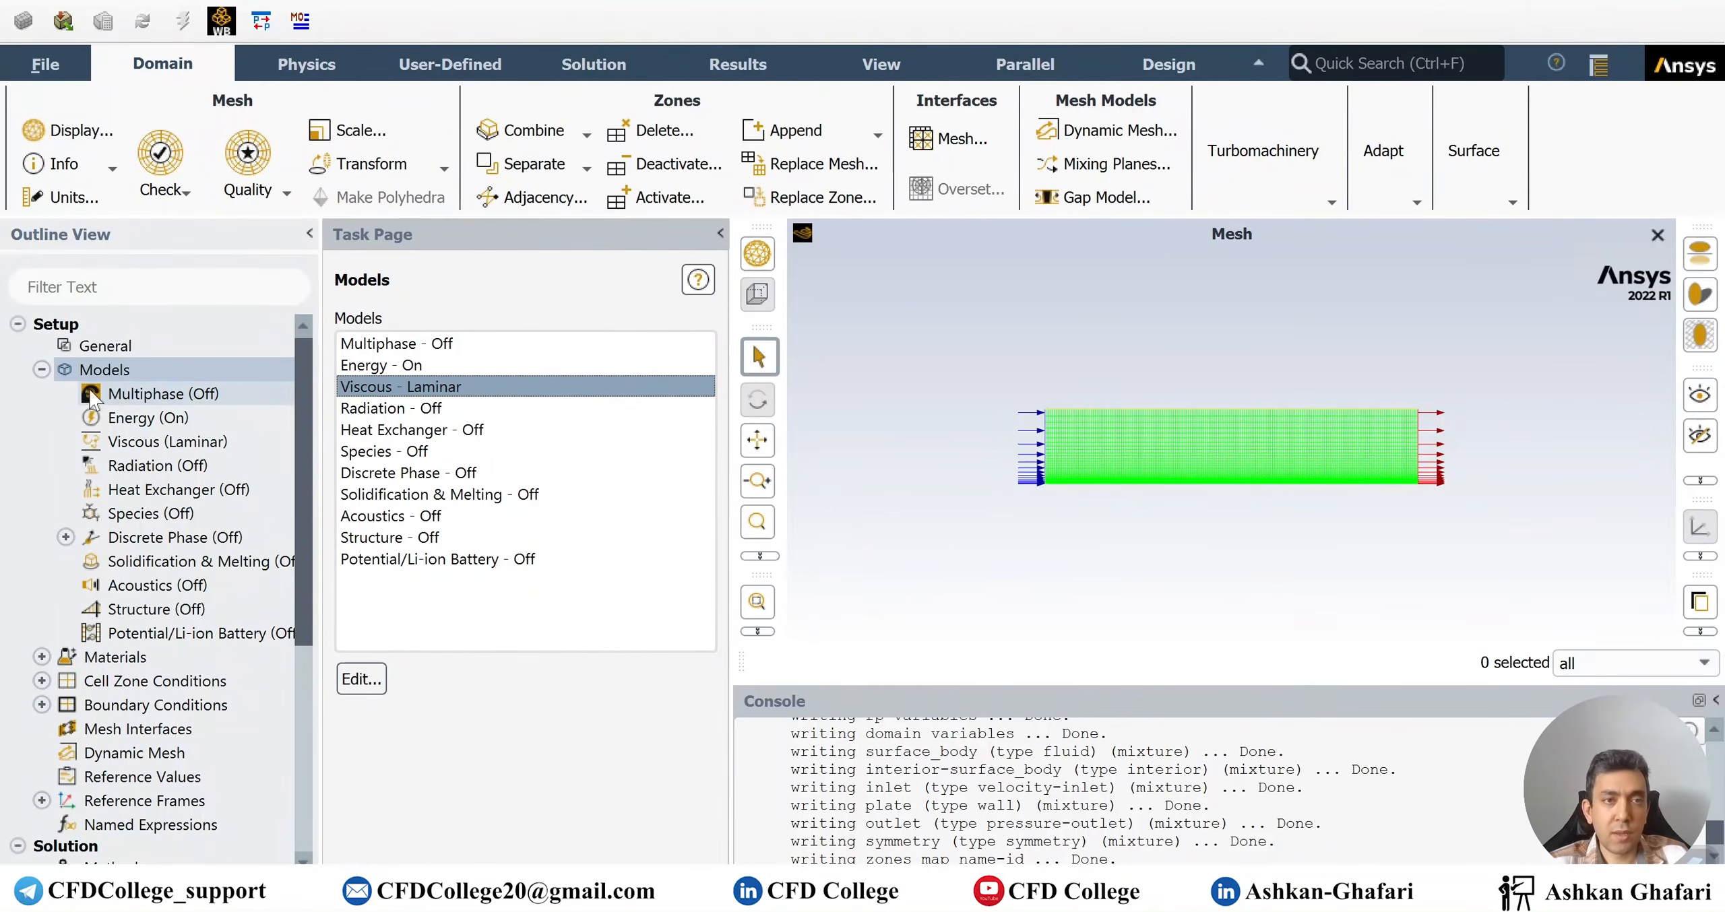
Change air's viscosity to 1.8e-05 kg/(m s), then select inlet under Boundary Conditions
{"action": "left_click", "coordinate": [45, 369]}
{"action": "left_click", "coordinate": [147, 396]}
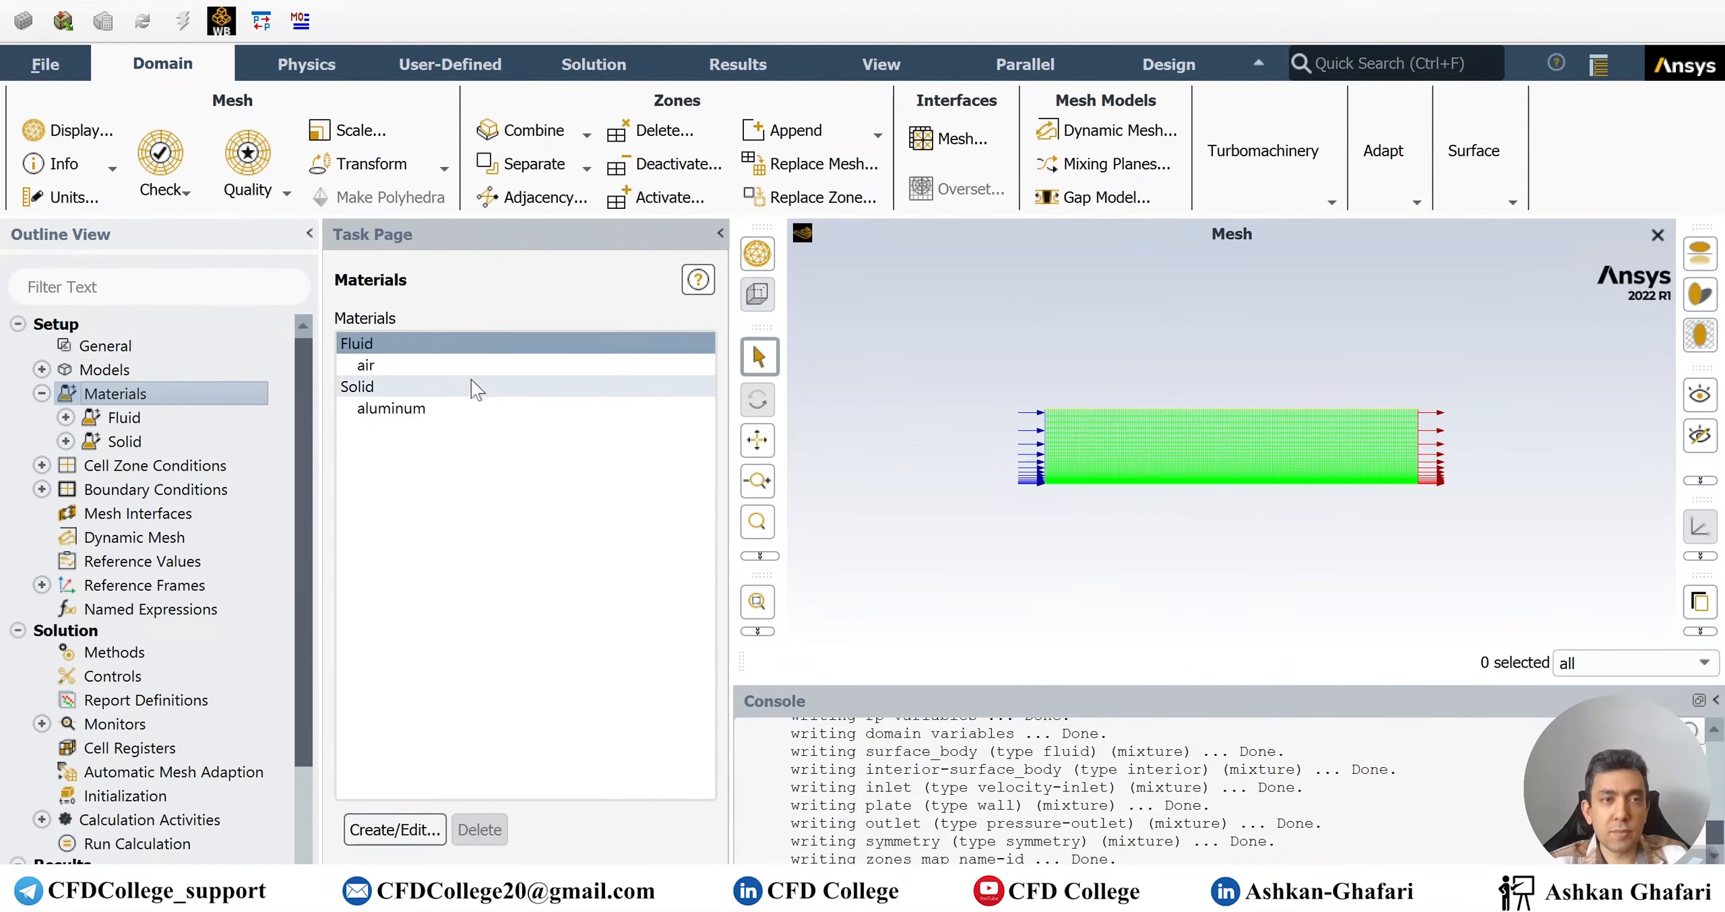
{"action": "double_click", "coordinate": [458, 367]}
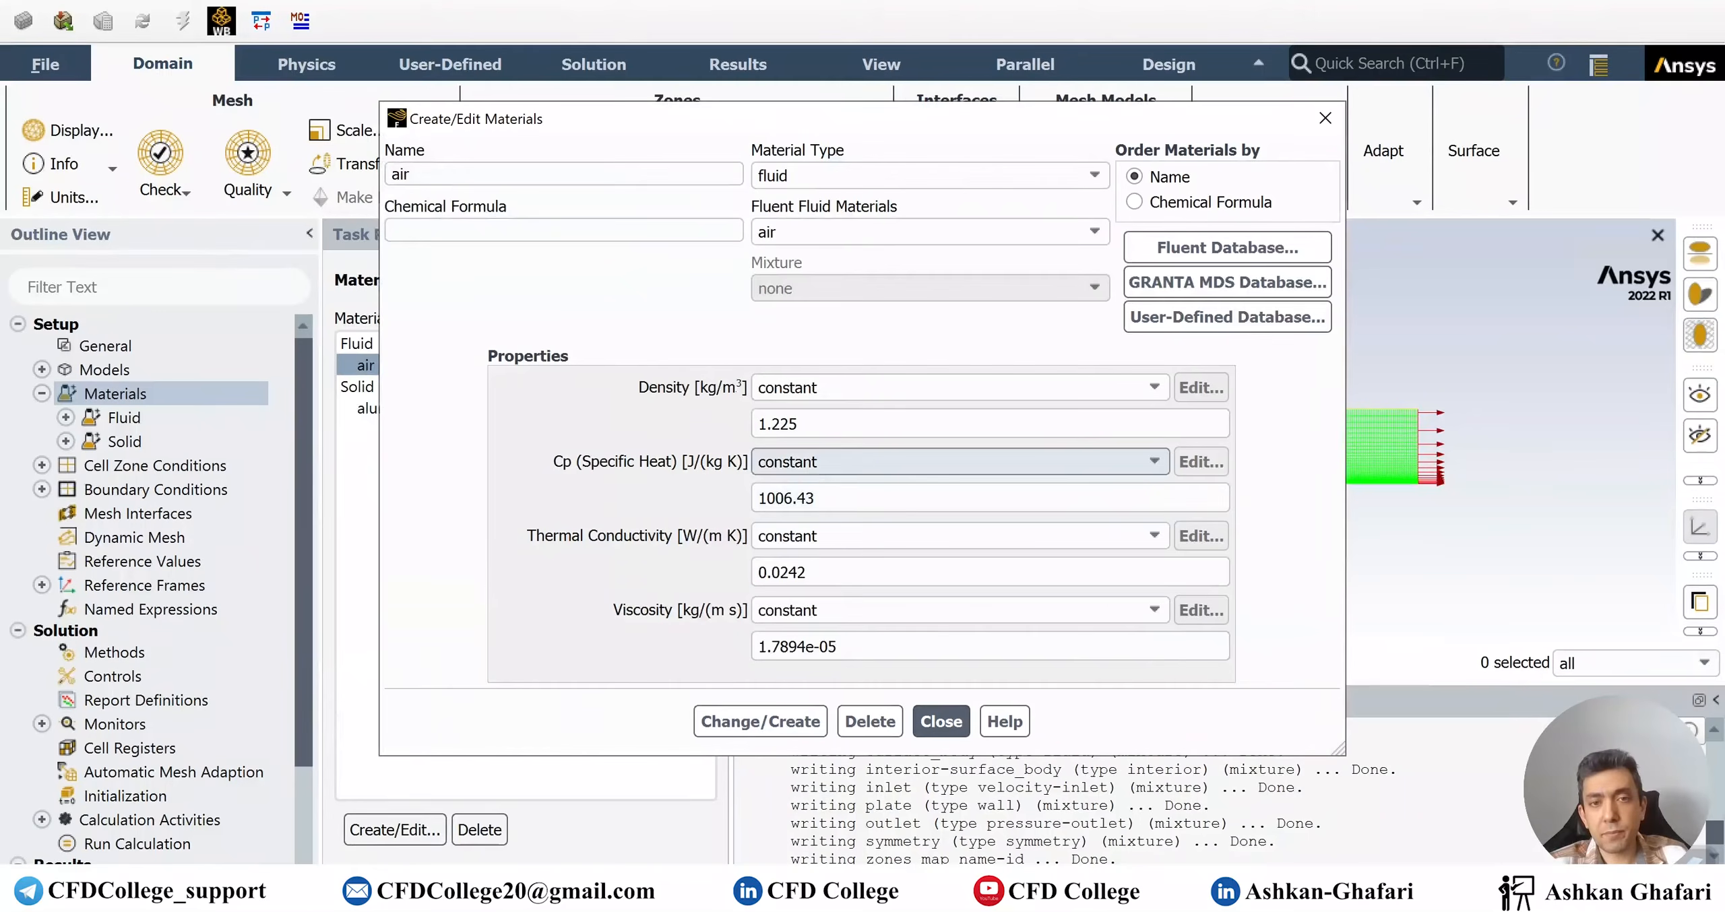
{"action": "left_click_drag", "start_coordinate": [806, 647], "coordinate": [772, 647]}
{"action": "type", "text": "8"}
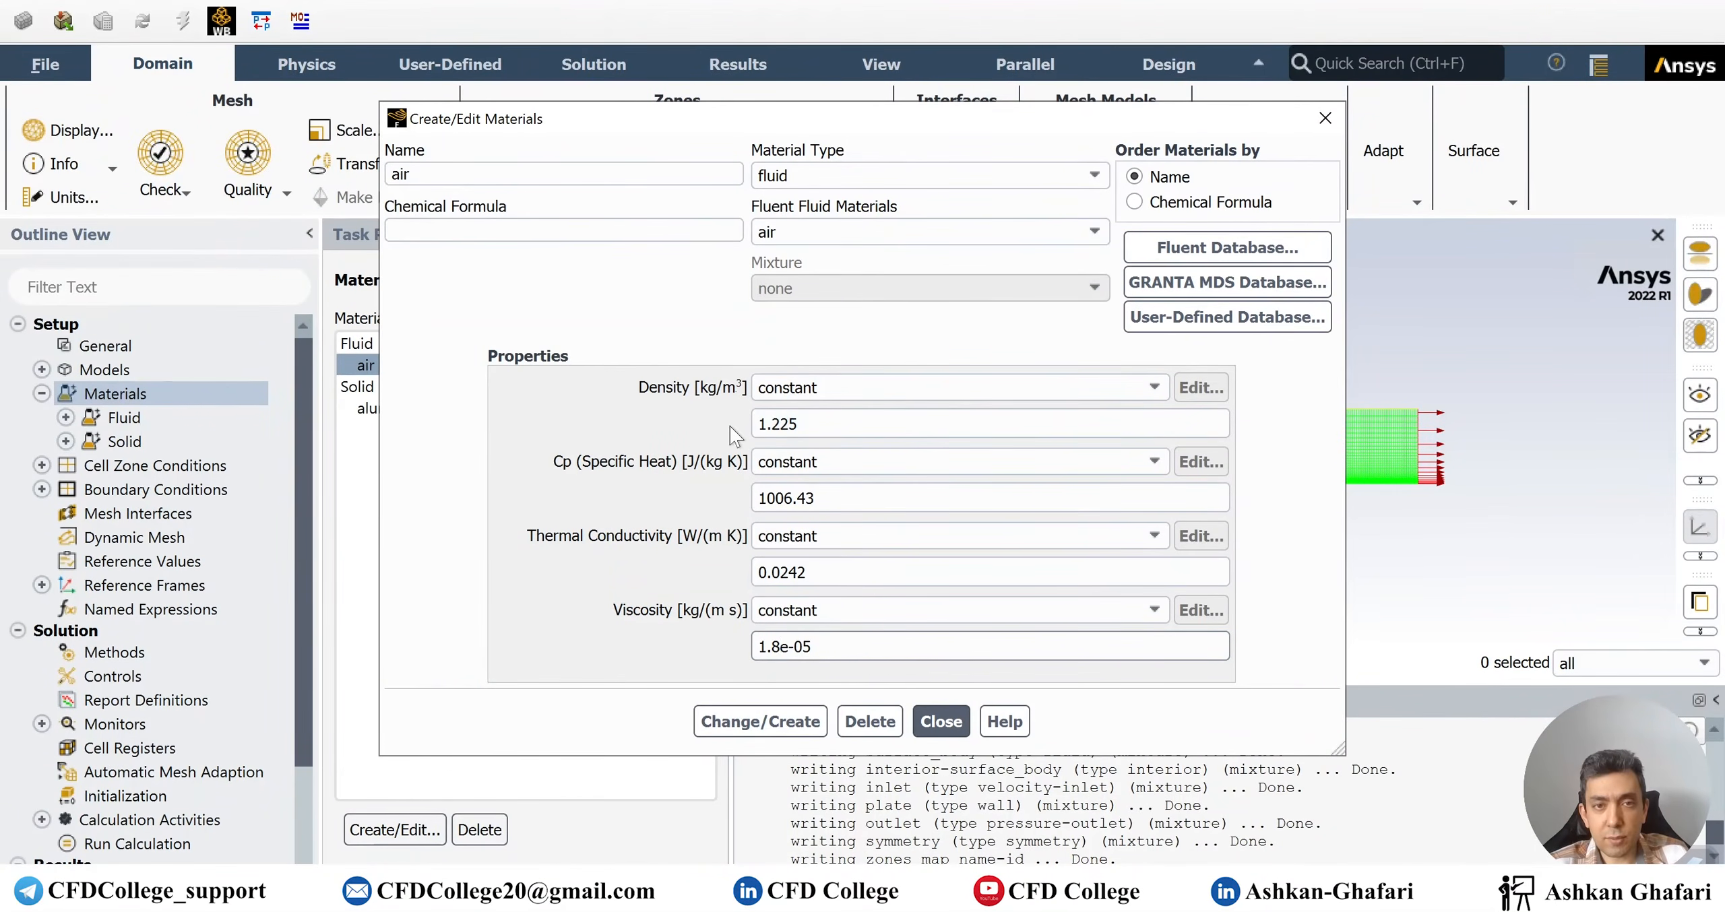
{"action": "left_click", "coordinate": [760, 722]}
{"action": "left_click", "coordinate": [941, 721]}
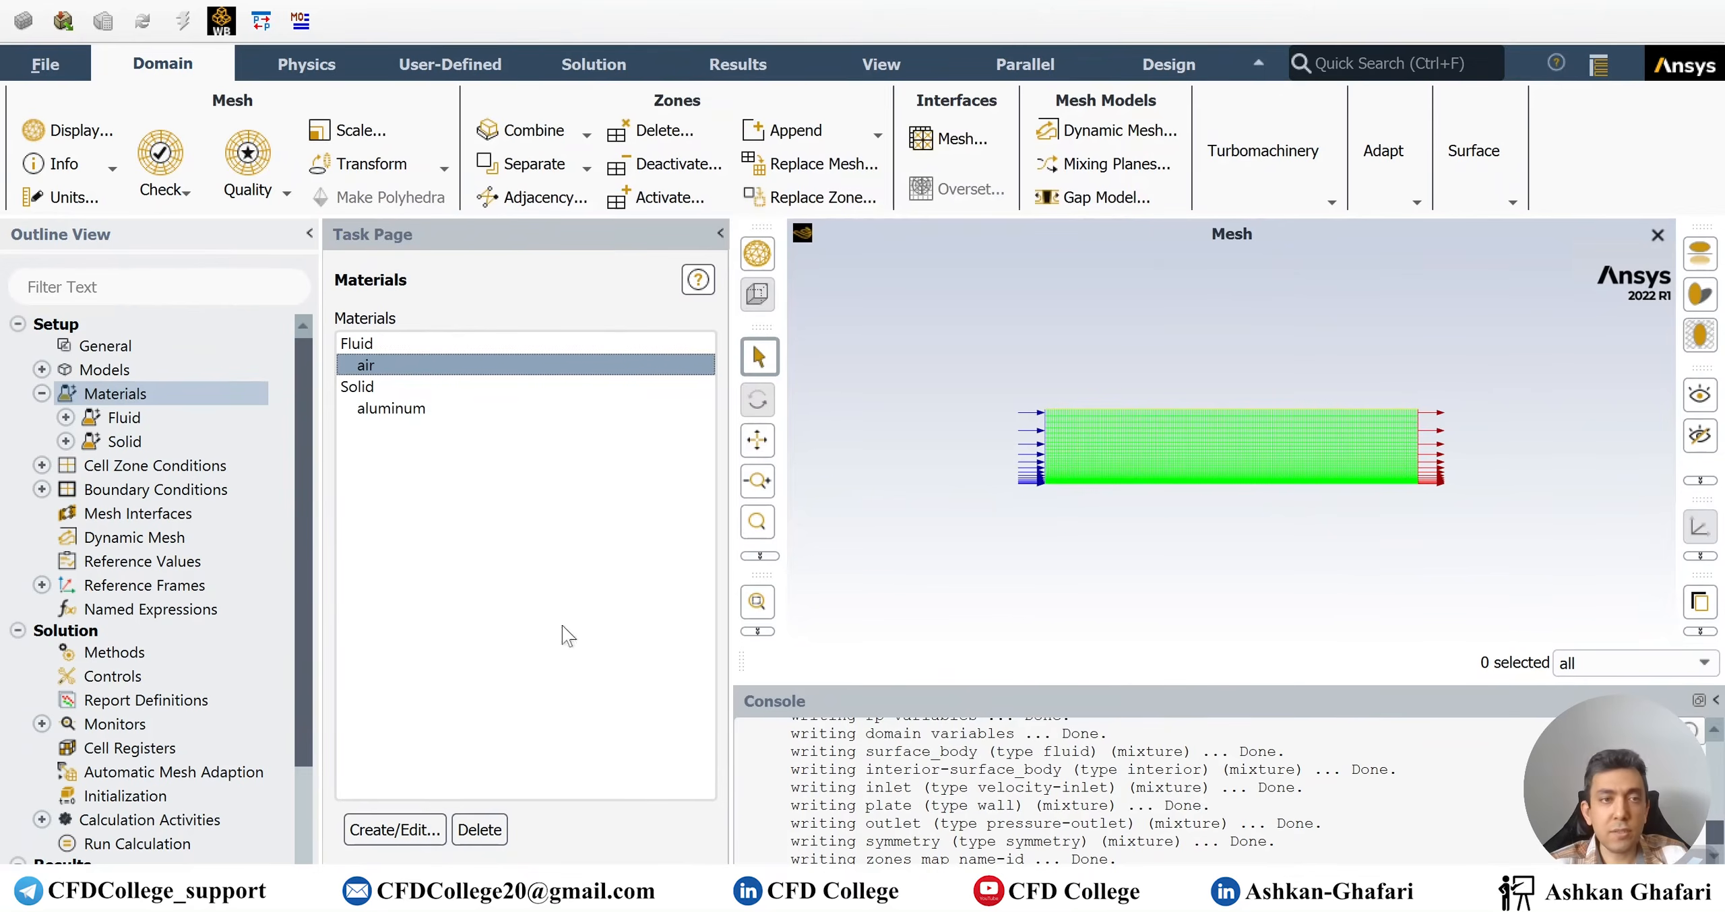
{"action": "double_click", "coordinate": [125, 444]}
{"action": "left_click", "coordinate": [404, 360]}
Set the inlet velocity magnitude to 0.0735 m/s and review the outlet settings
{"action": "left_click", "coordinate": [404, 736]}
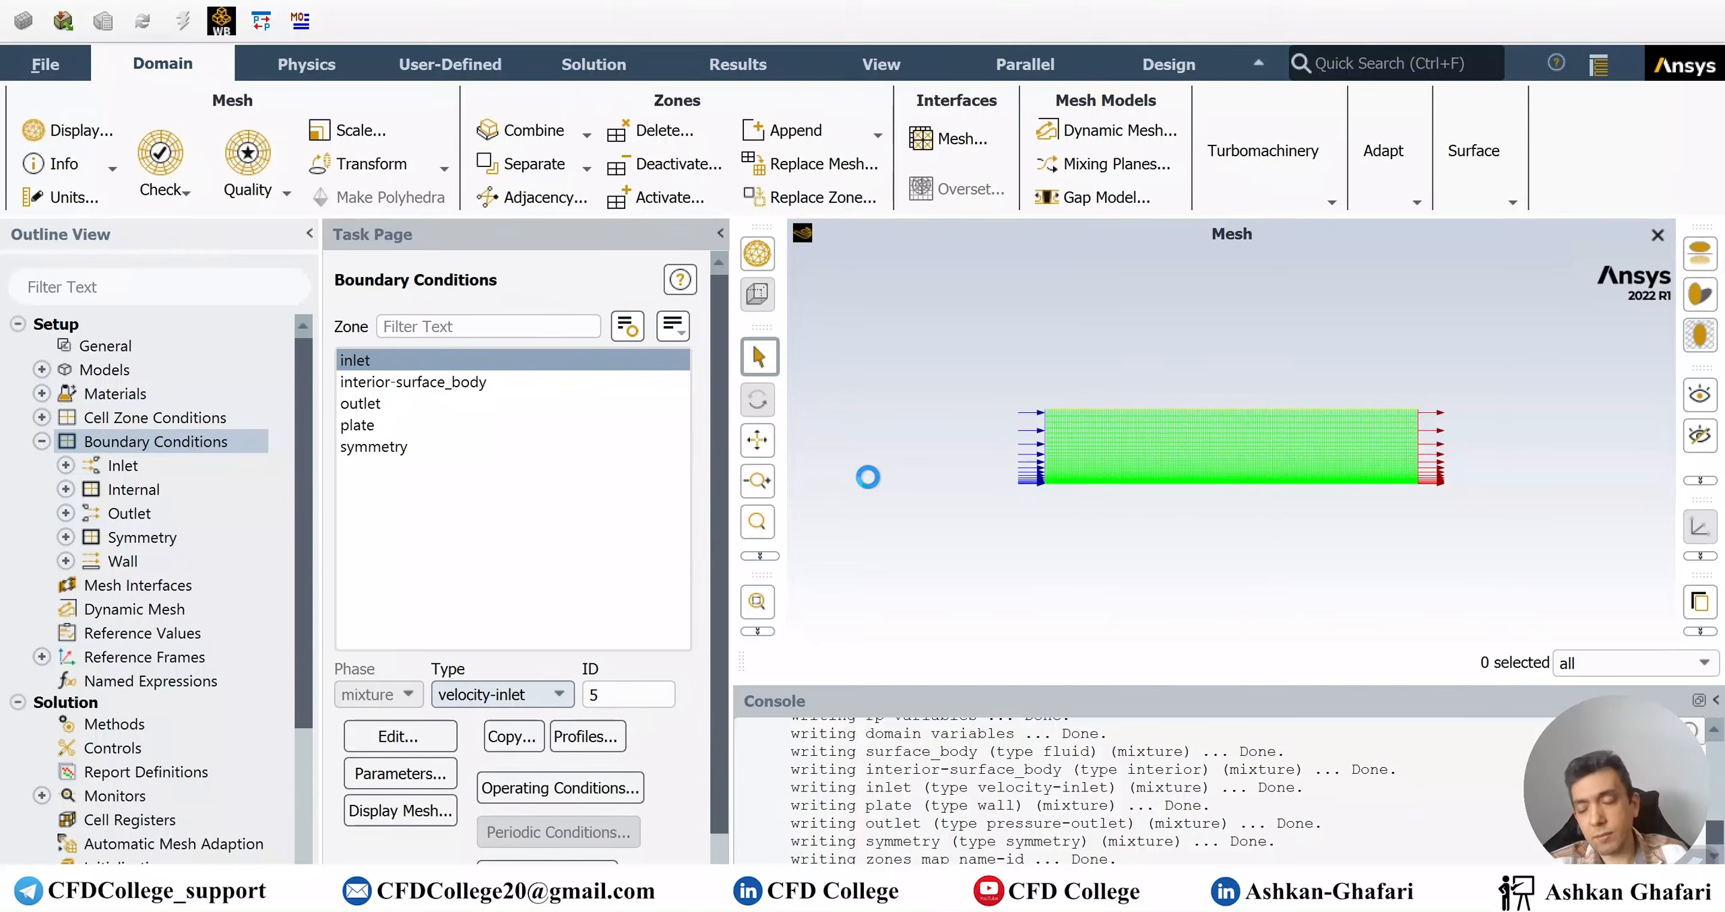
{"action": "left_click", "coordinate": [808, 684]}
{"action": "type", "text": ".0735"}
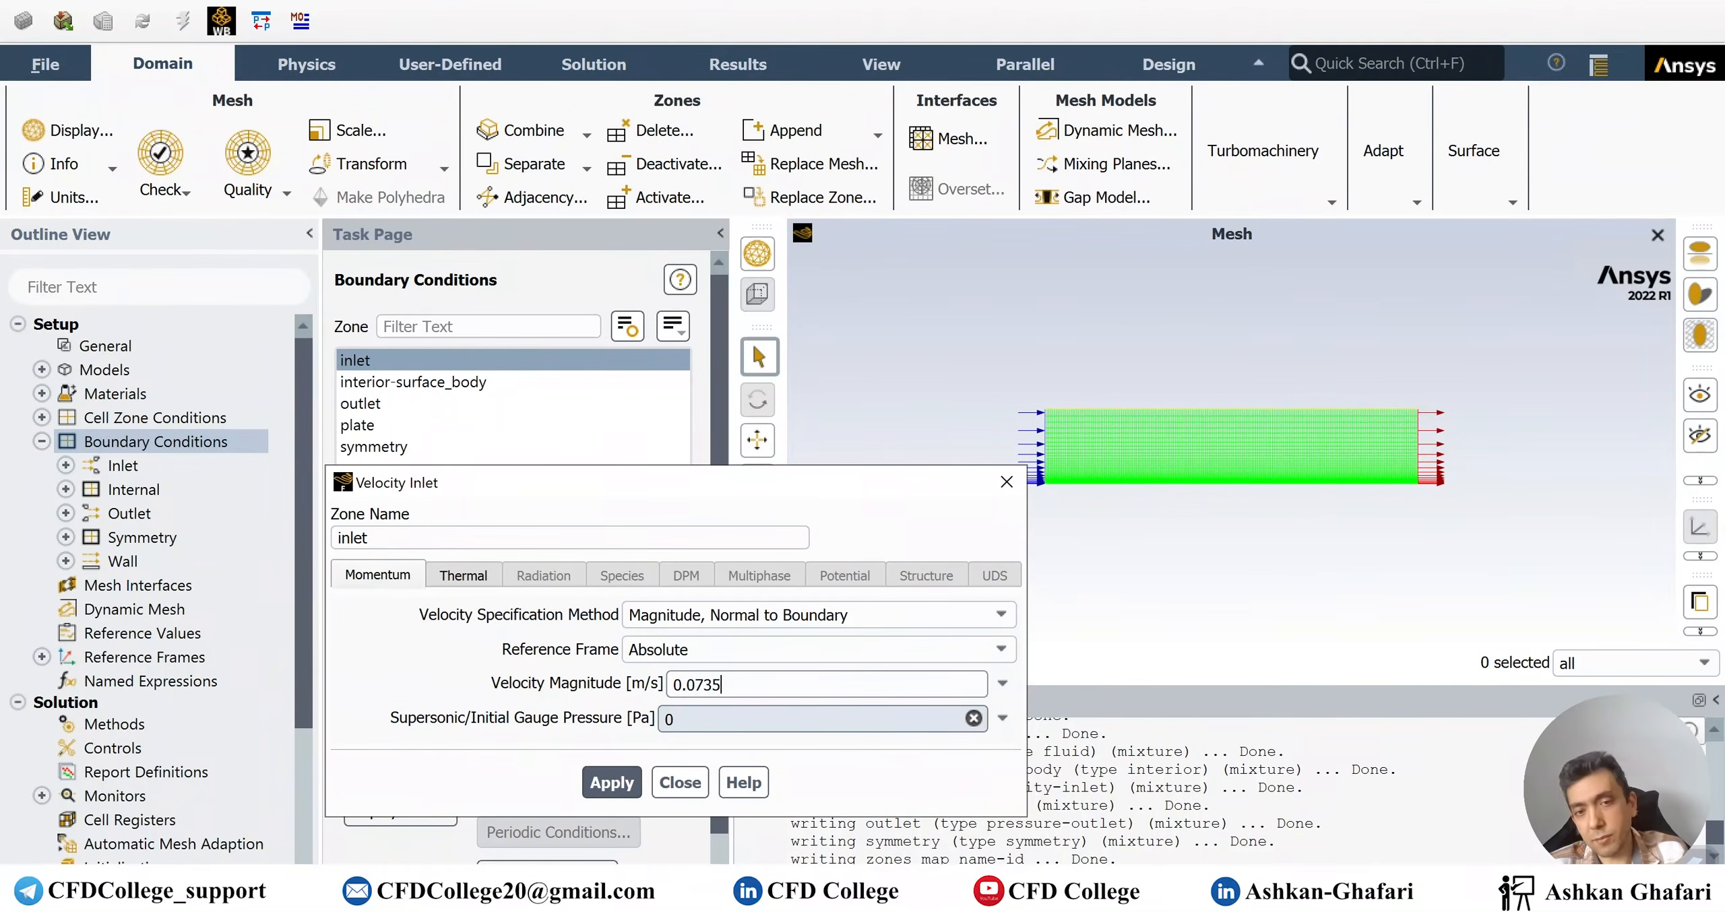
{"action": "left_click", "coordinate": [638, 781]}
{"action": "left_click", "coordinate": [462, 577]}
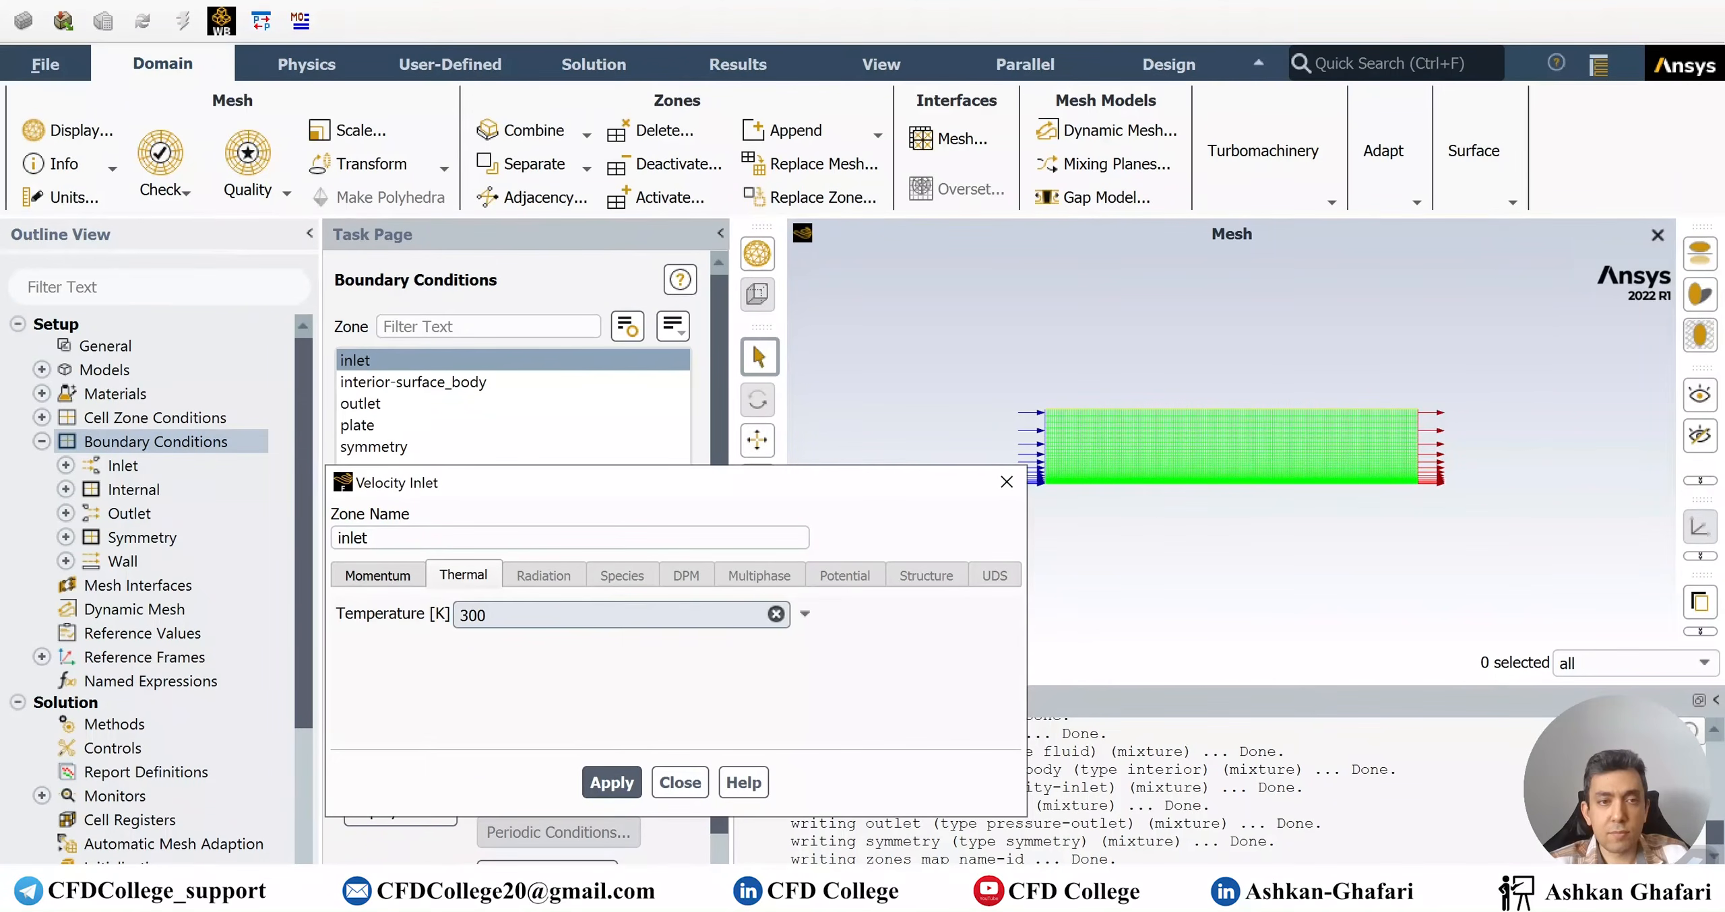
{"action": "left_click", "coordinate": [400, 577]}
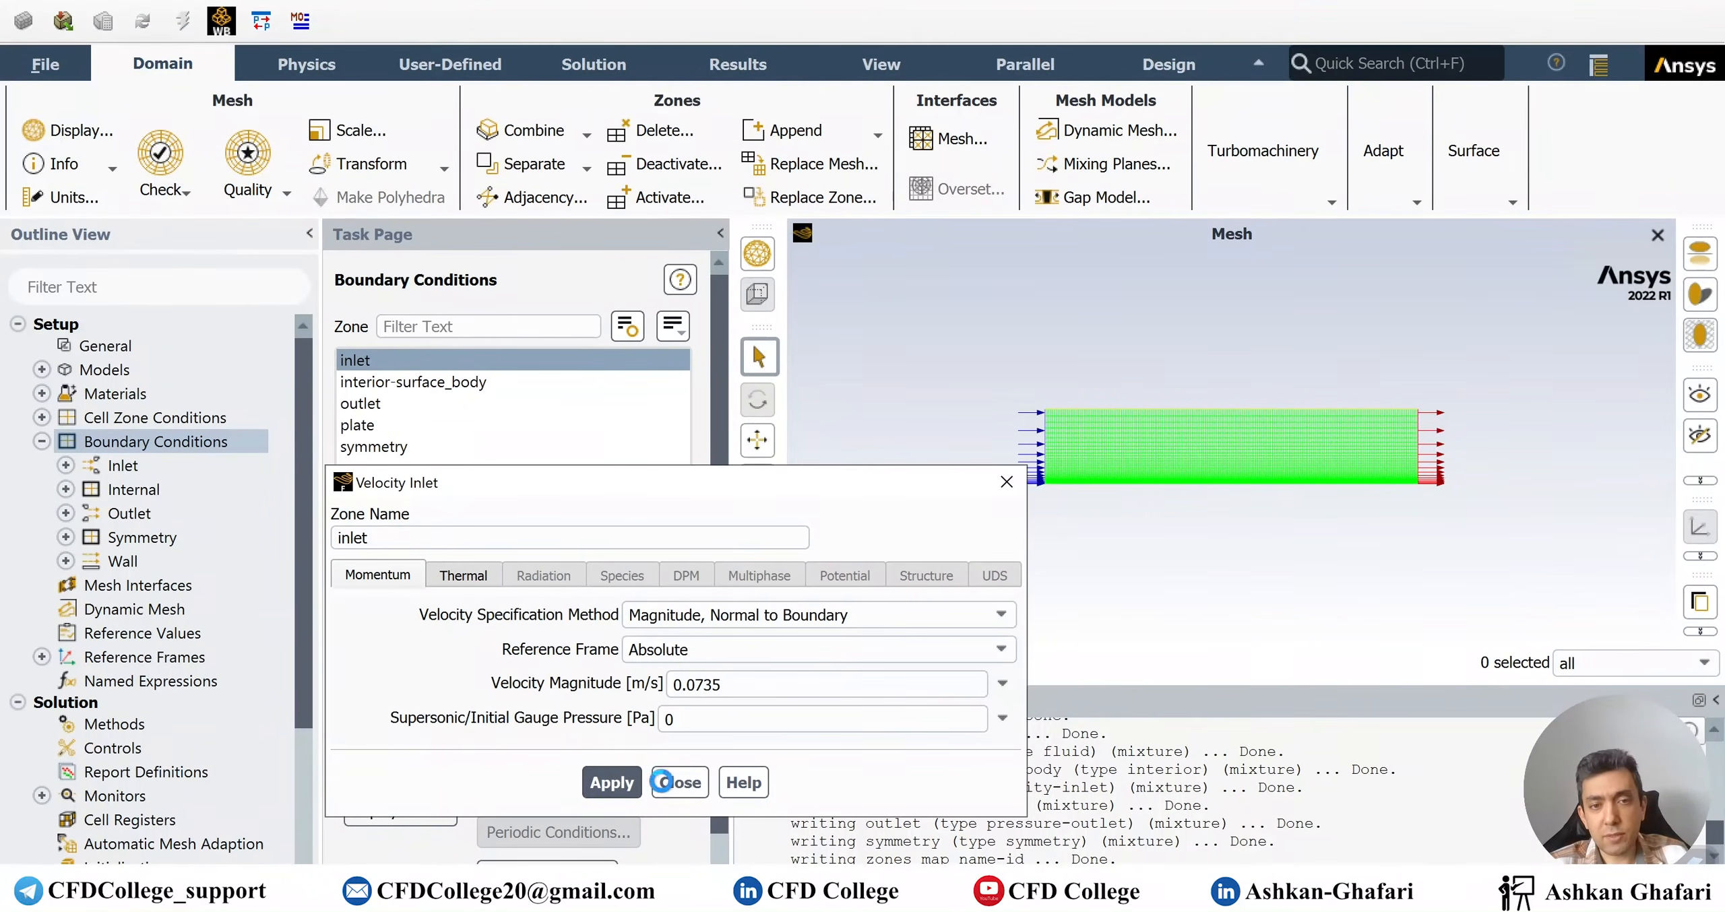
{"action": "left_click", "coordinate": [679, 783]}
{"action": "left_click", "coordinate": [378, 405]}
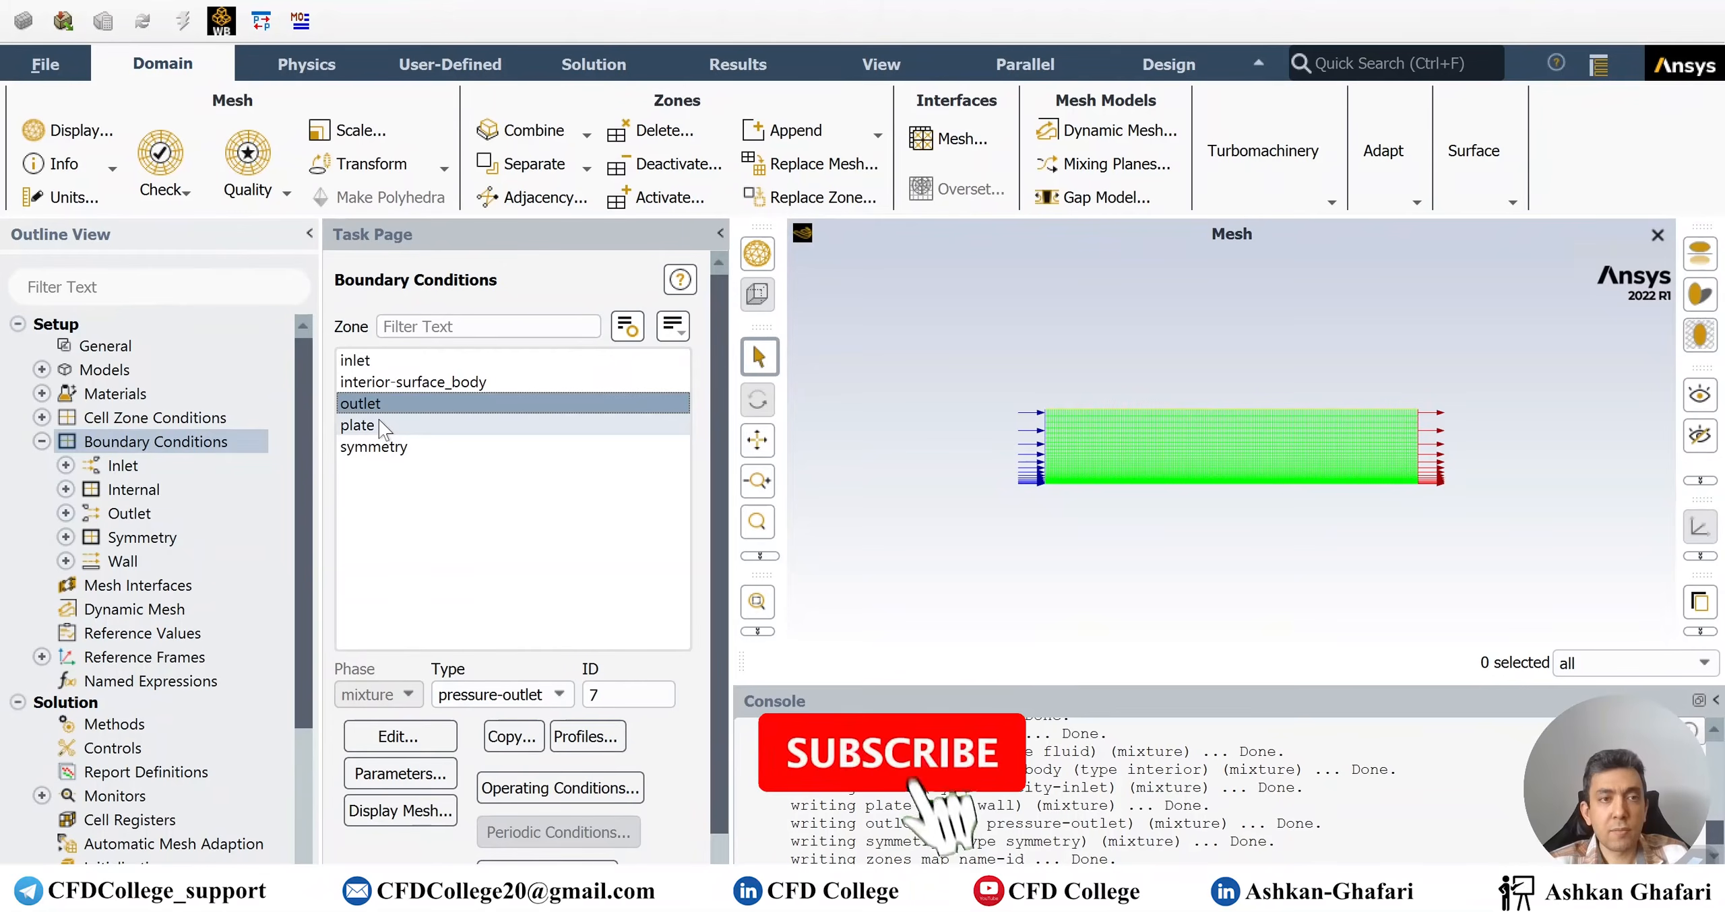
{"action": "double_click", "coordinate": [378, 402]}
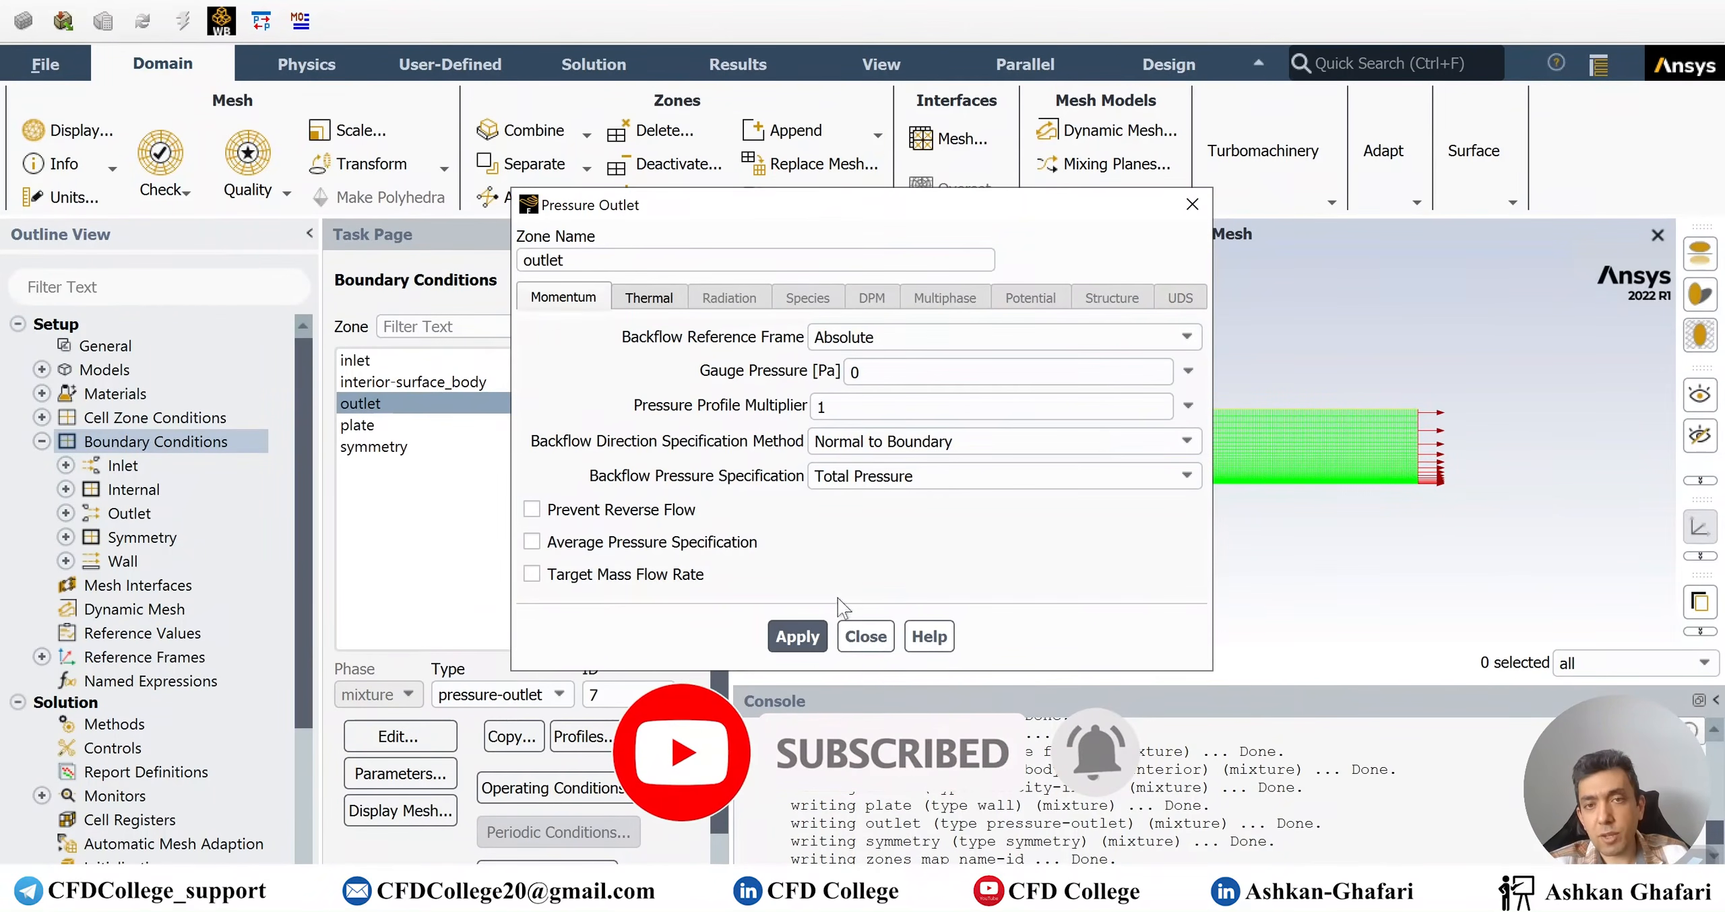
{"action": "left_click", "coordinate": [864, 637]}
Give the plate wall a fixed 400 K temperature on its Thermal tab
{"action": "double_click", "coordinate": [378, 425]}
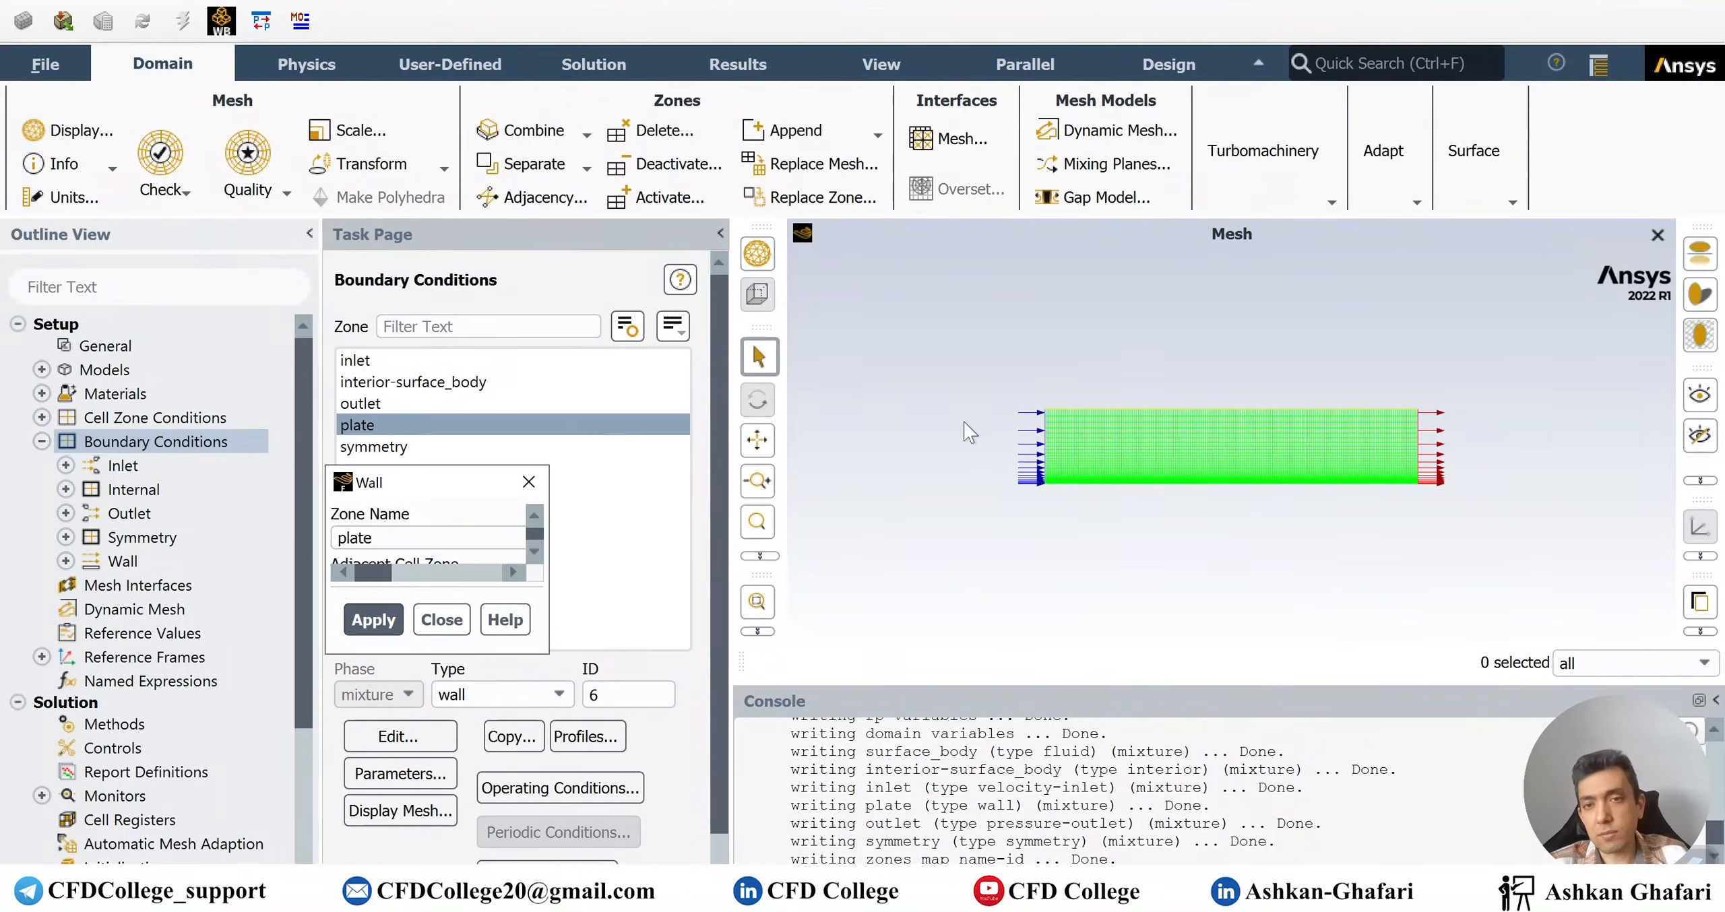
{"action": "left_click", "coordinate": [611, 286]}
{"action": "left_click", "coordinate": [506, 375]}
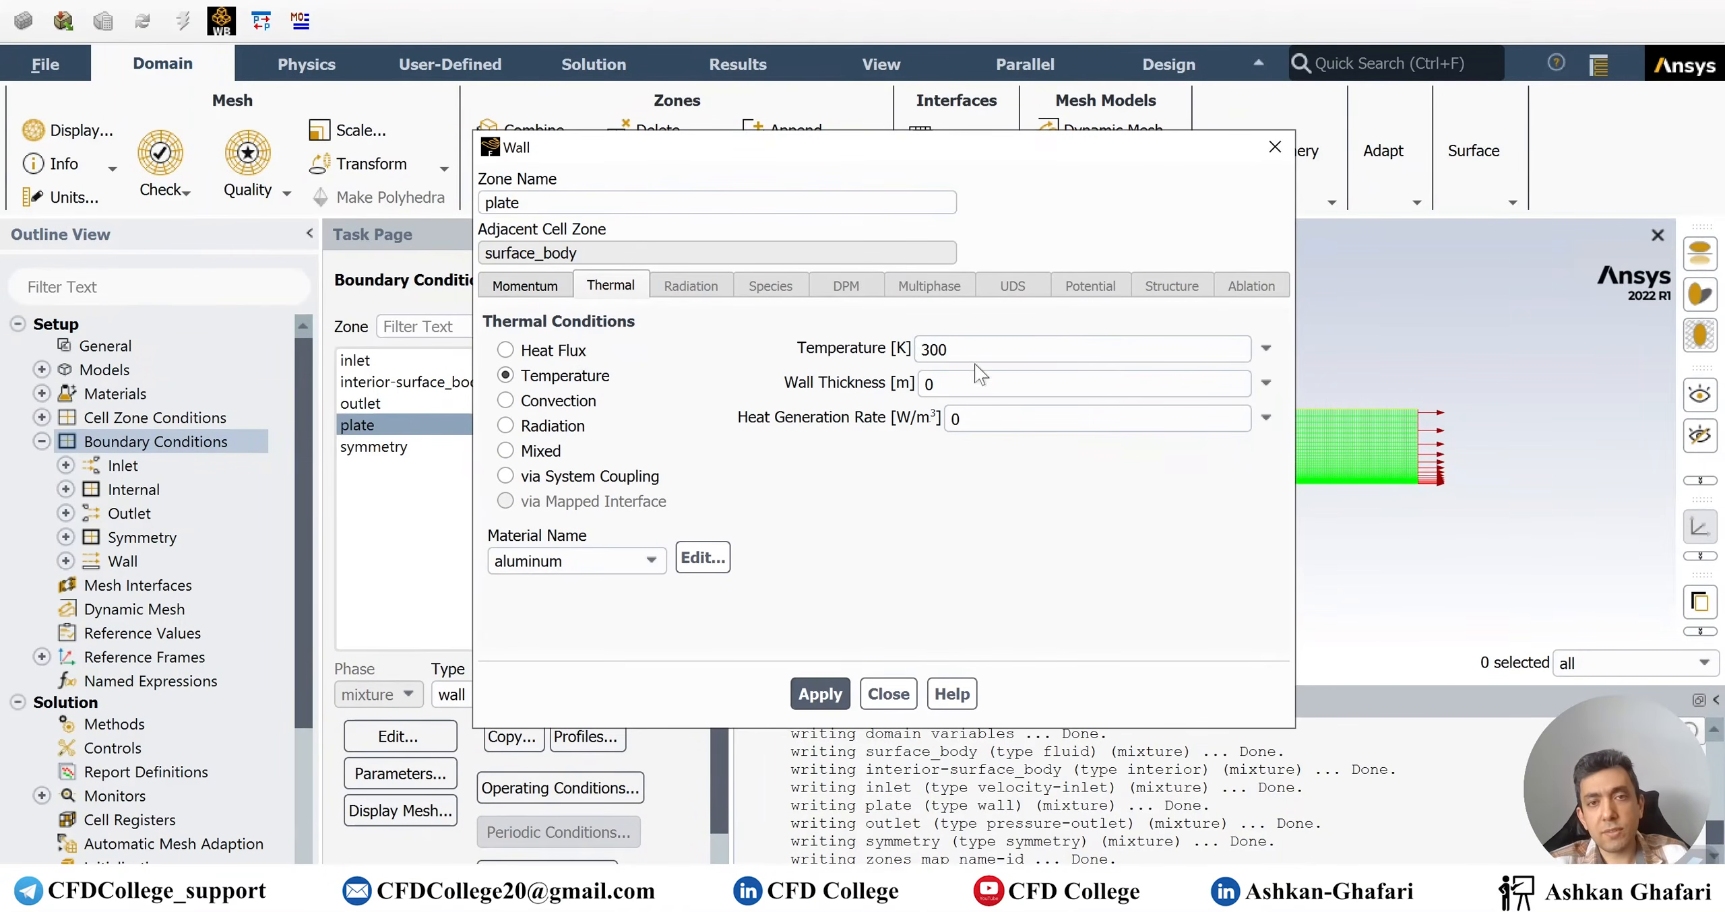
{"action": "left_click", "coordinate": [927, 349]}
{"action": "key", "text": "BackSpace"}
{"action": "type", "text": "4"}
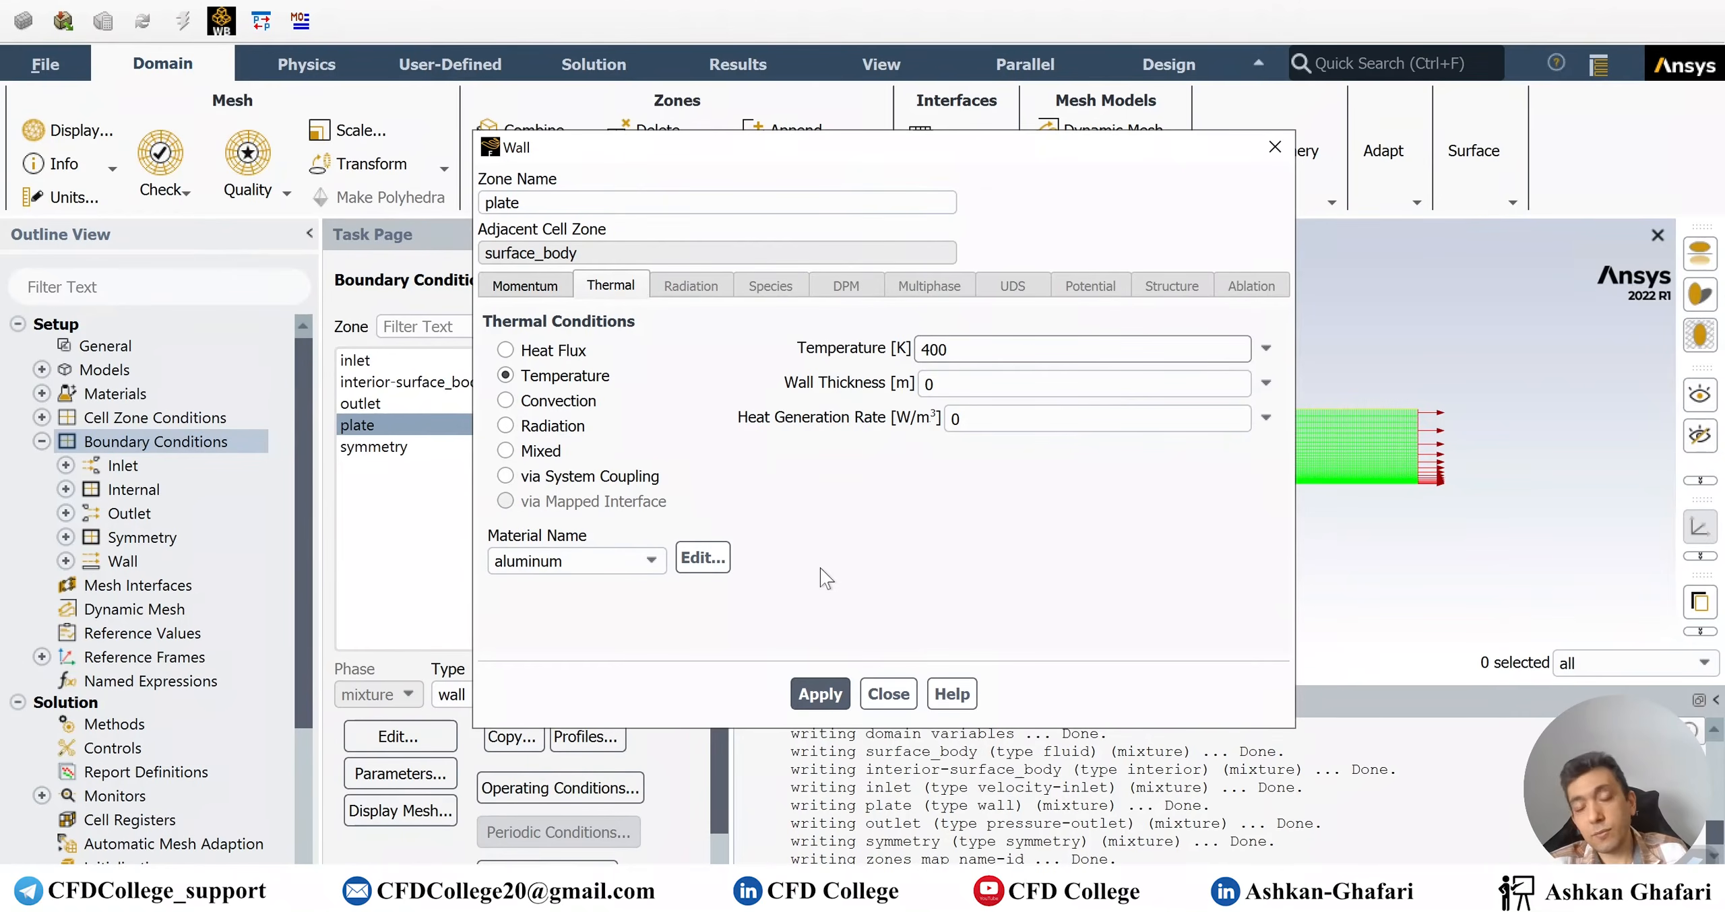
{"action": "left_click", "coordinate": [820, 694]}
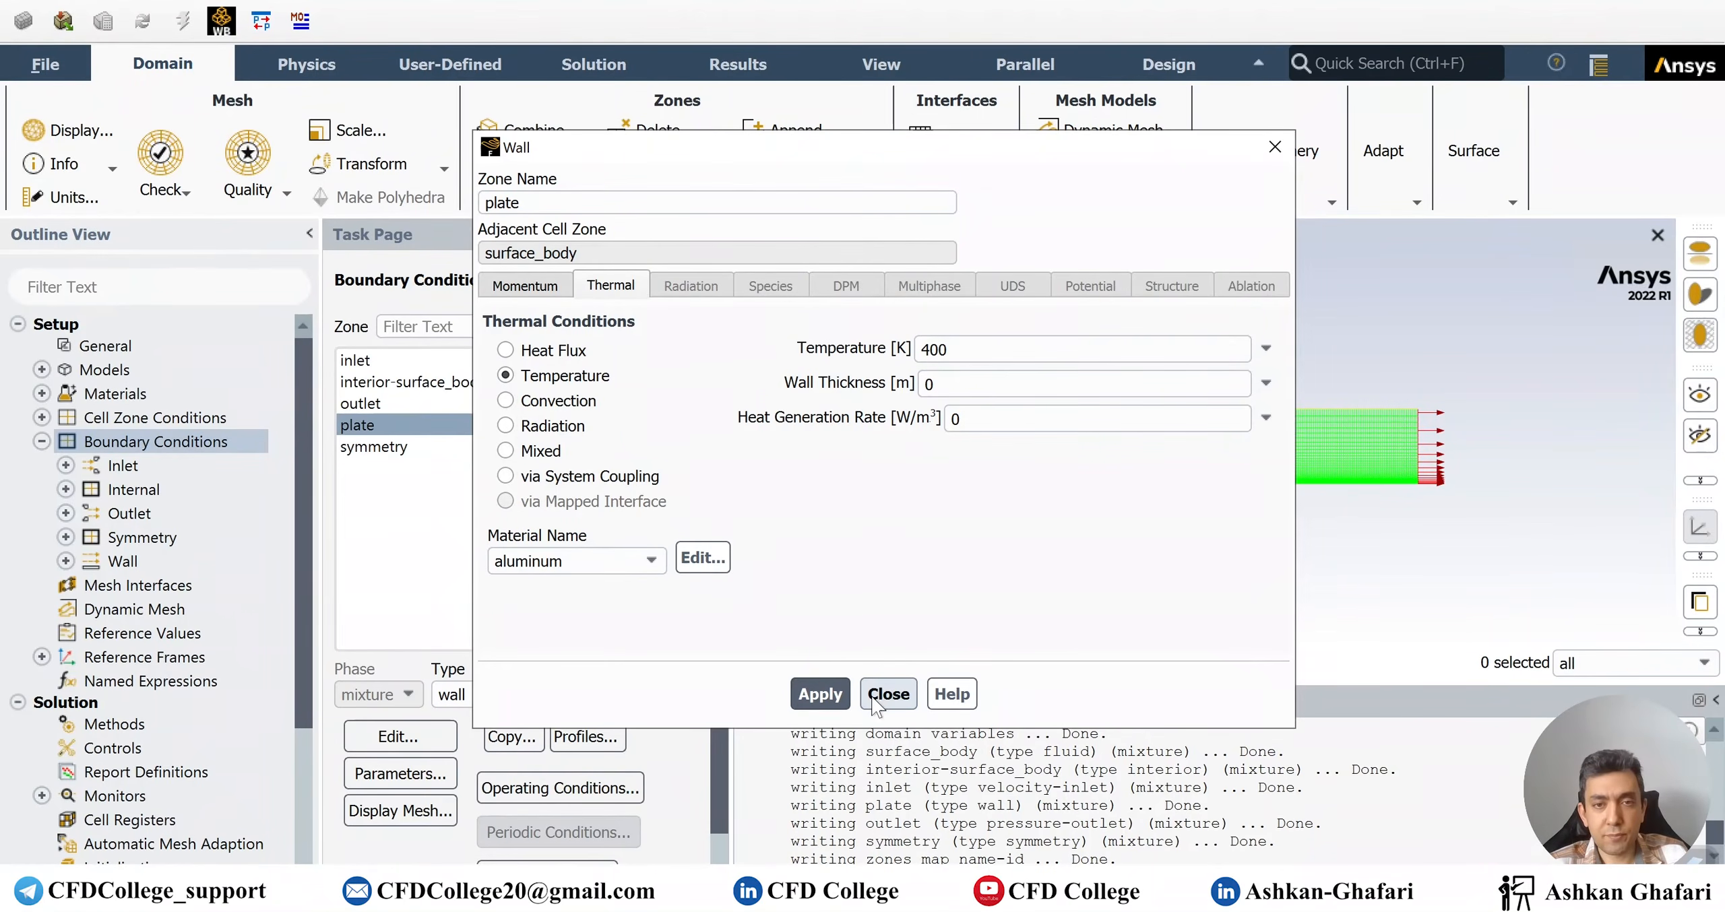
{"action": "left_click", "coordinate": [876, 694]}
{"action": "left_click", "coordinate": [405, 447]}
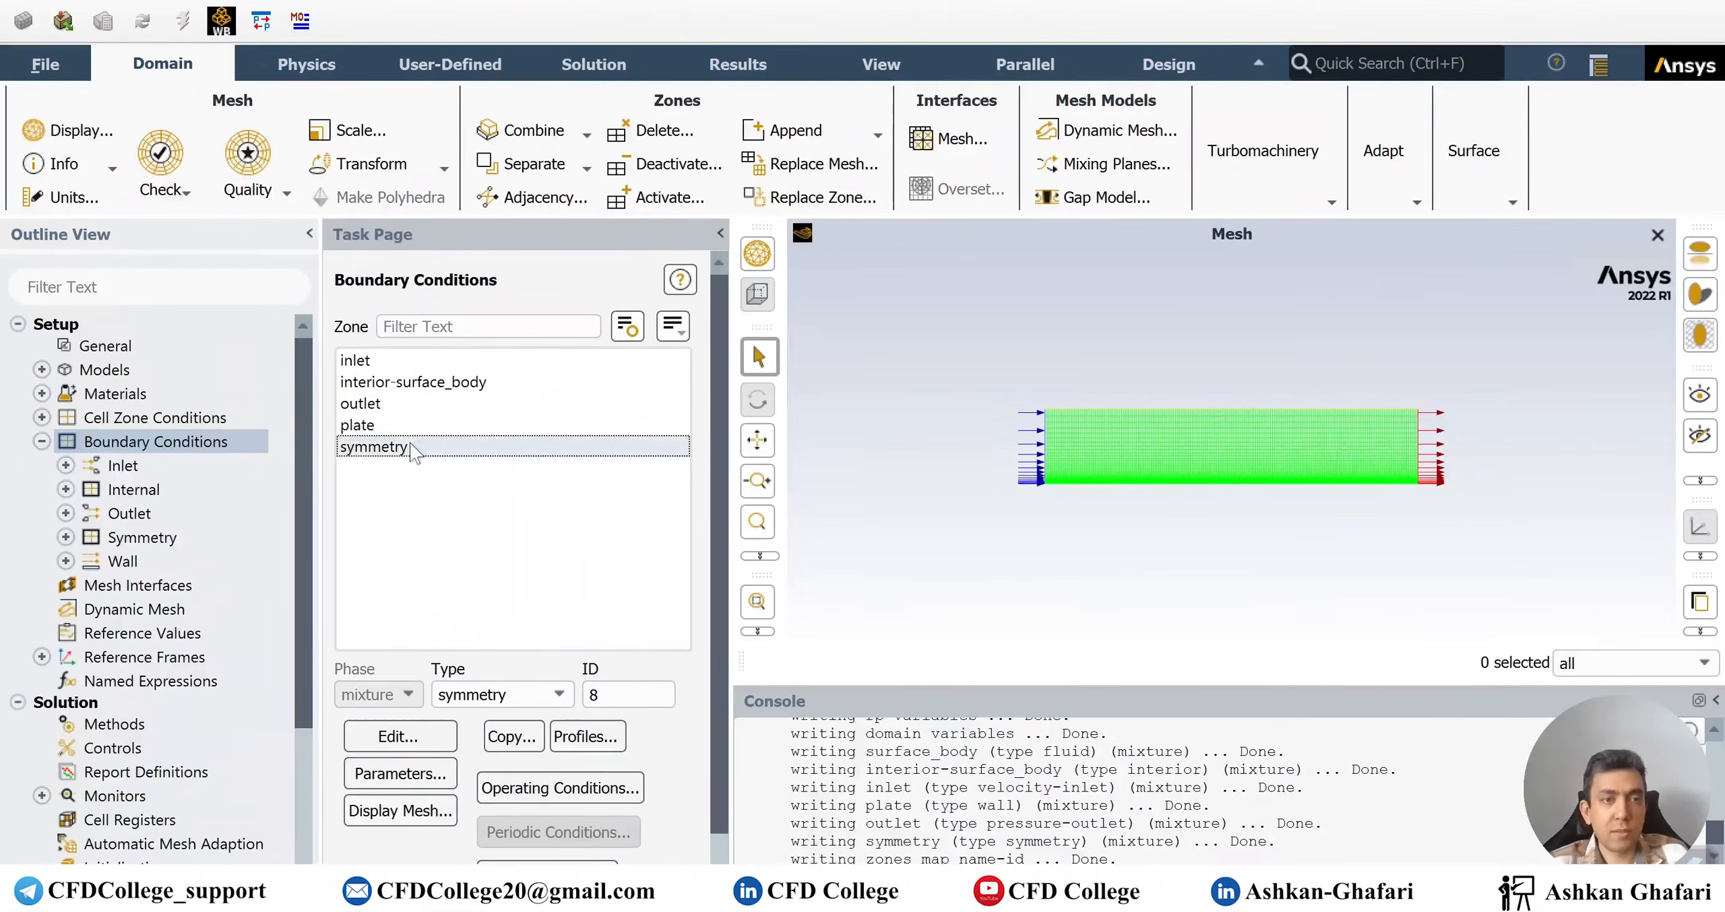
Collapse Boundary Conditions and open Setup > Reference Values
{"action": "left_click", "coordinate": [41, 442]}
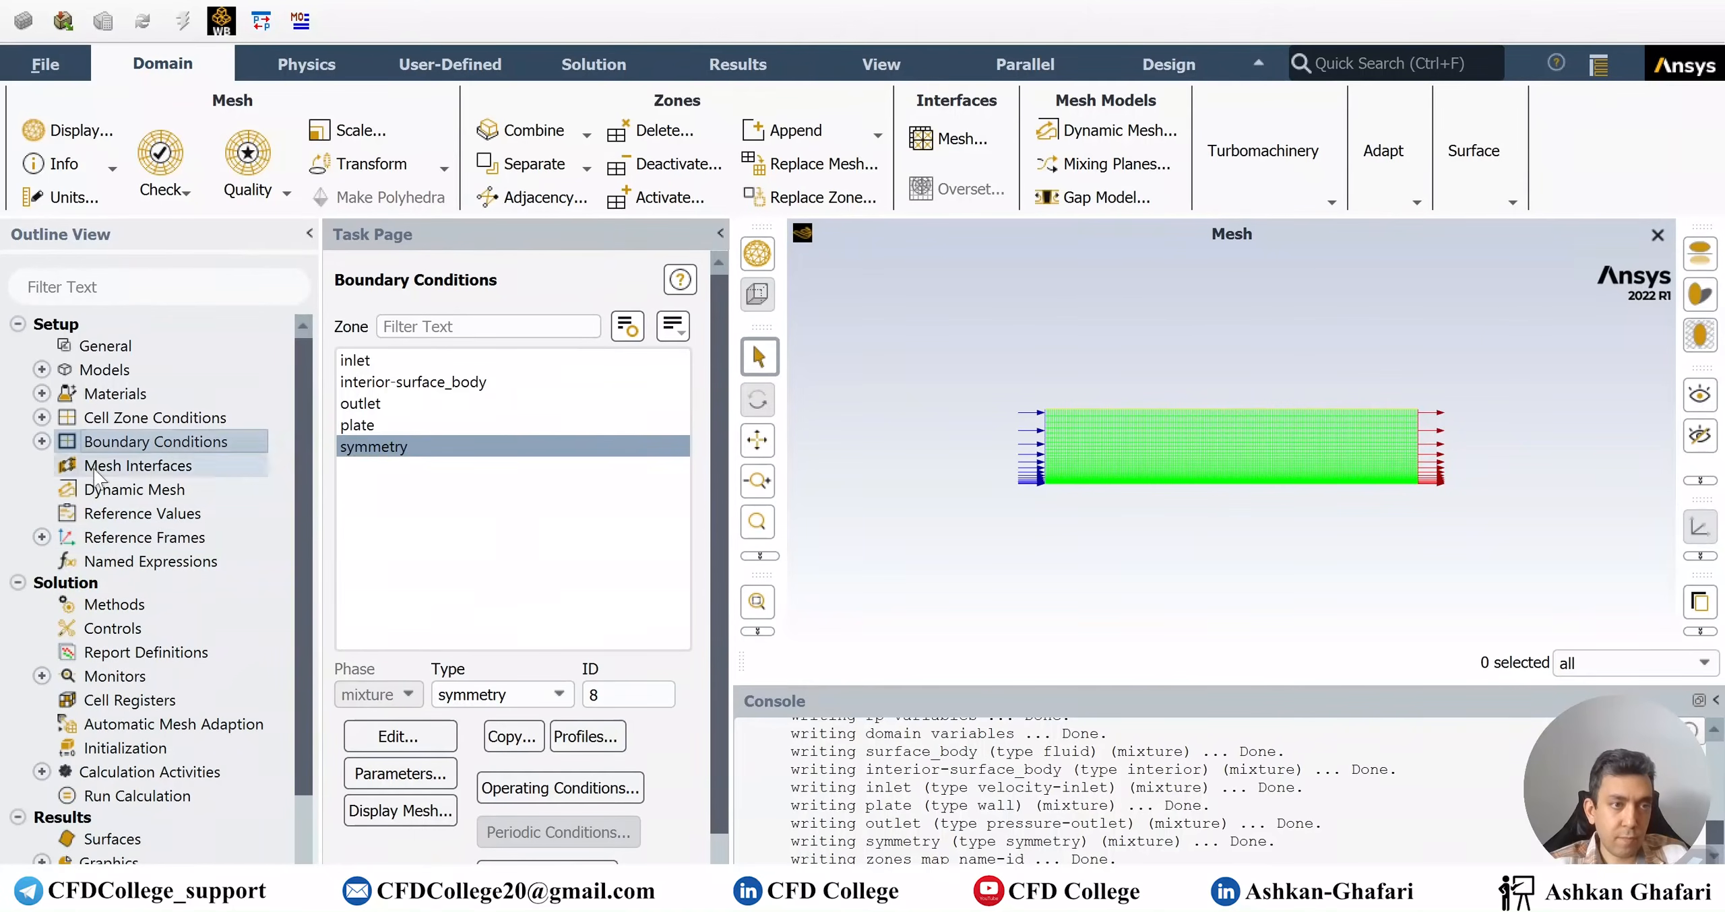
{"action": "left_click", "coordinate": [152, 518]}
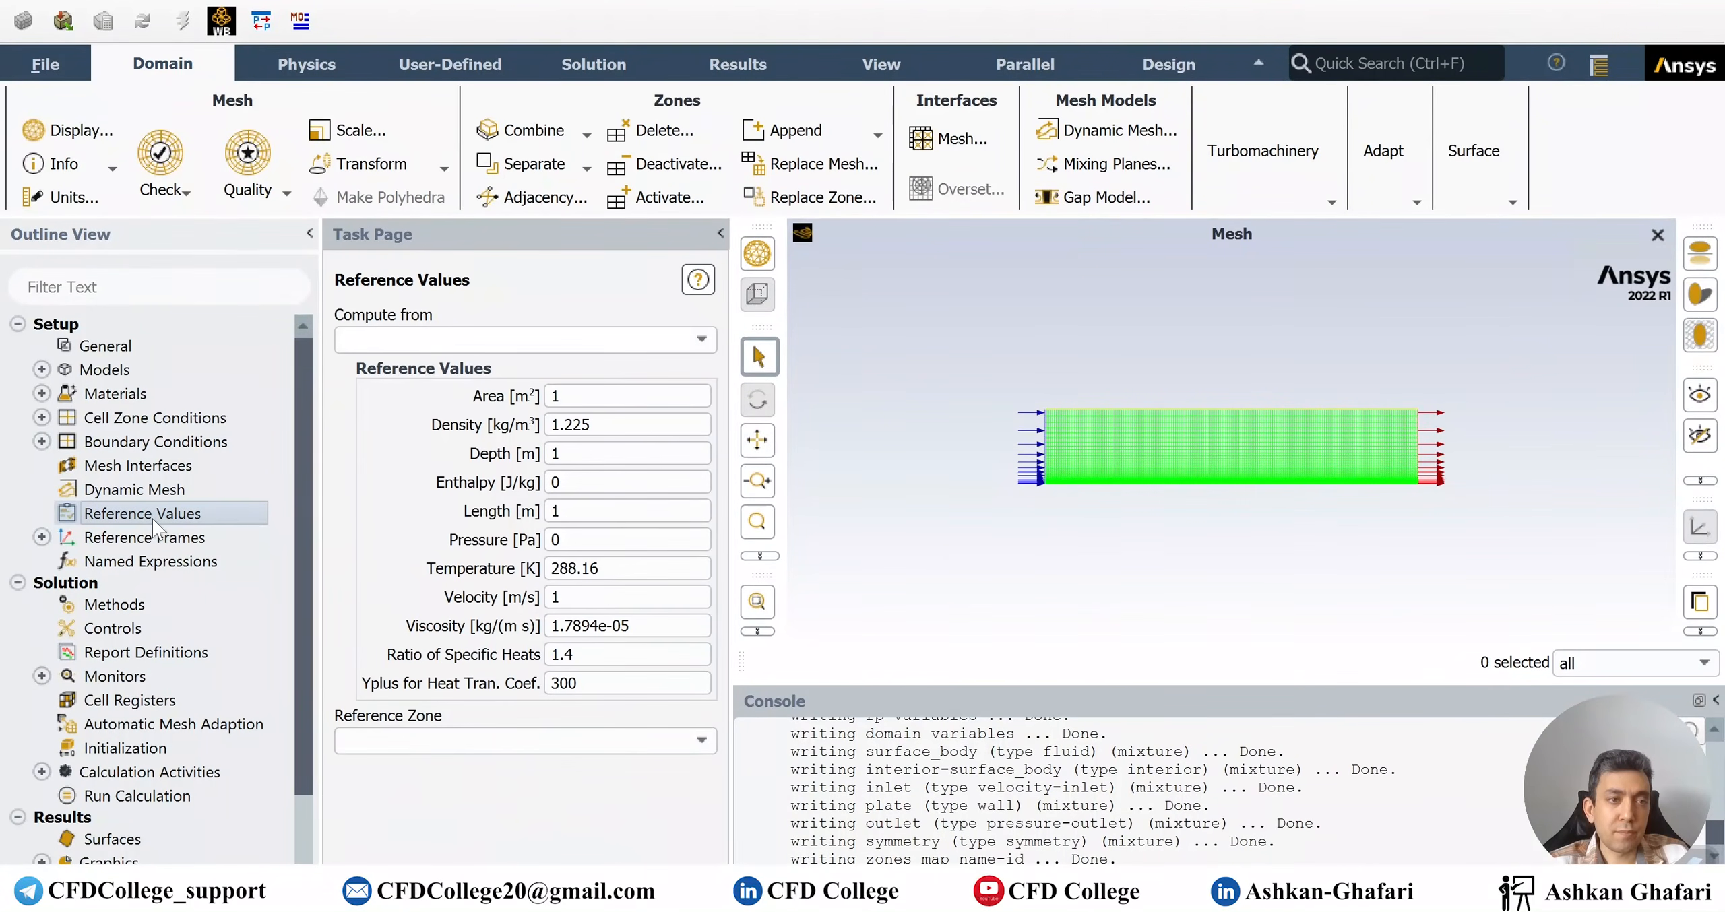
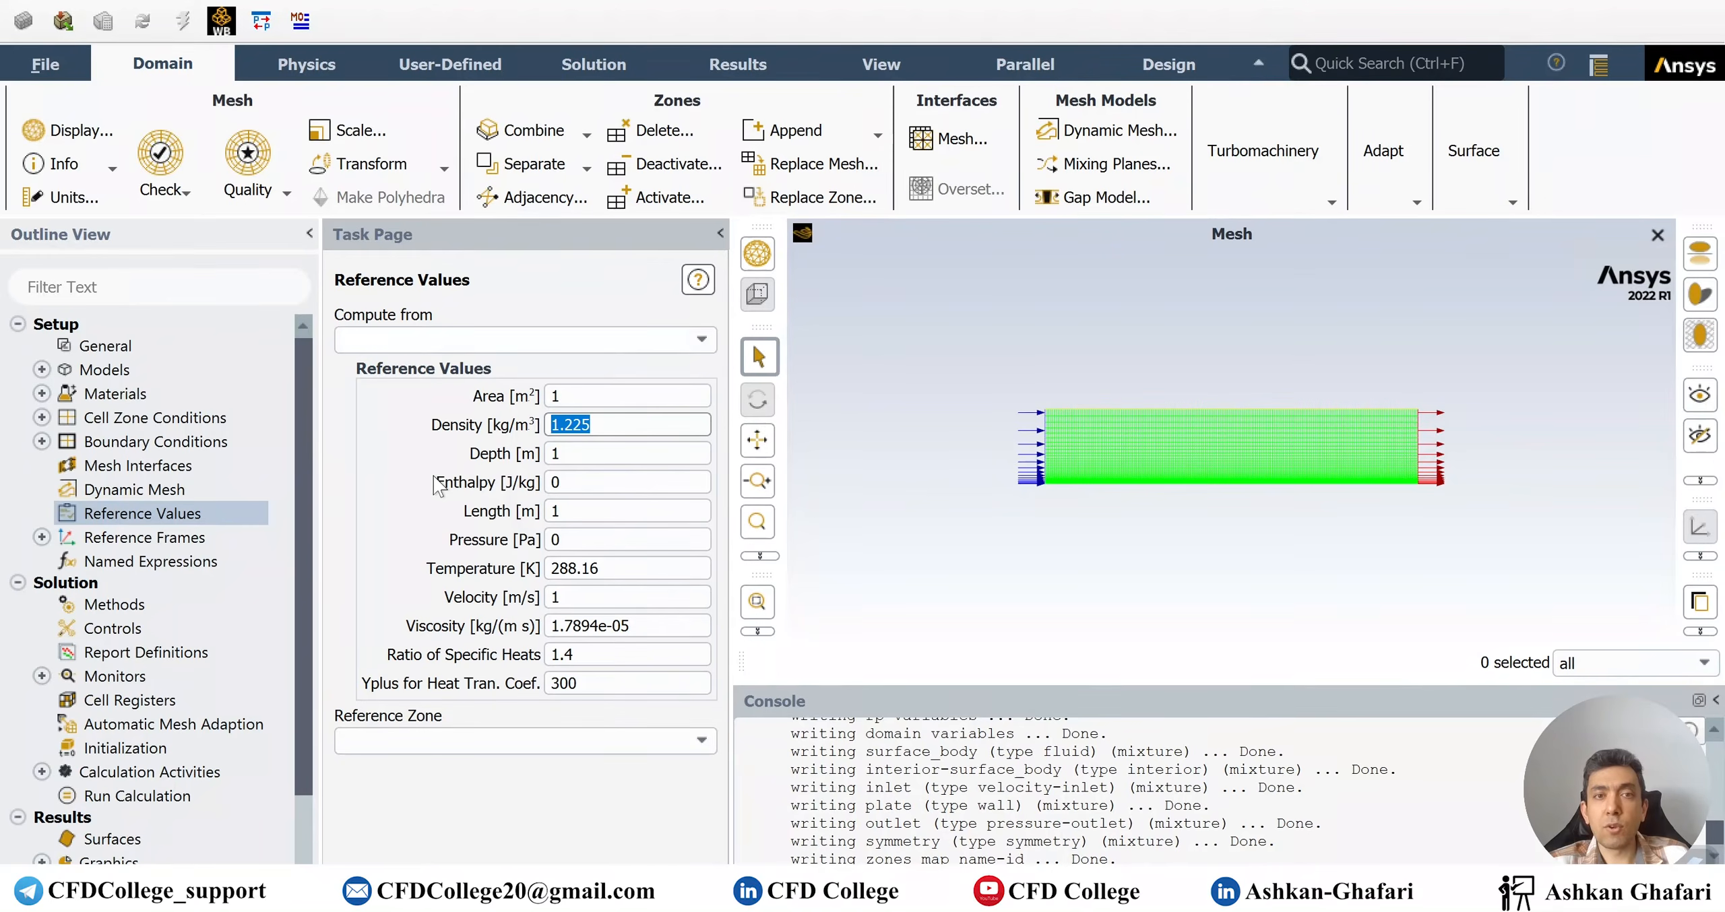
Move past the 1.225 kg/m³ reference density and open the Compute from zone list
{"action": "left_click", "coordinate": [660, 452]}
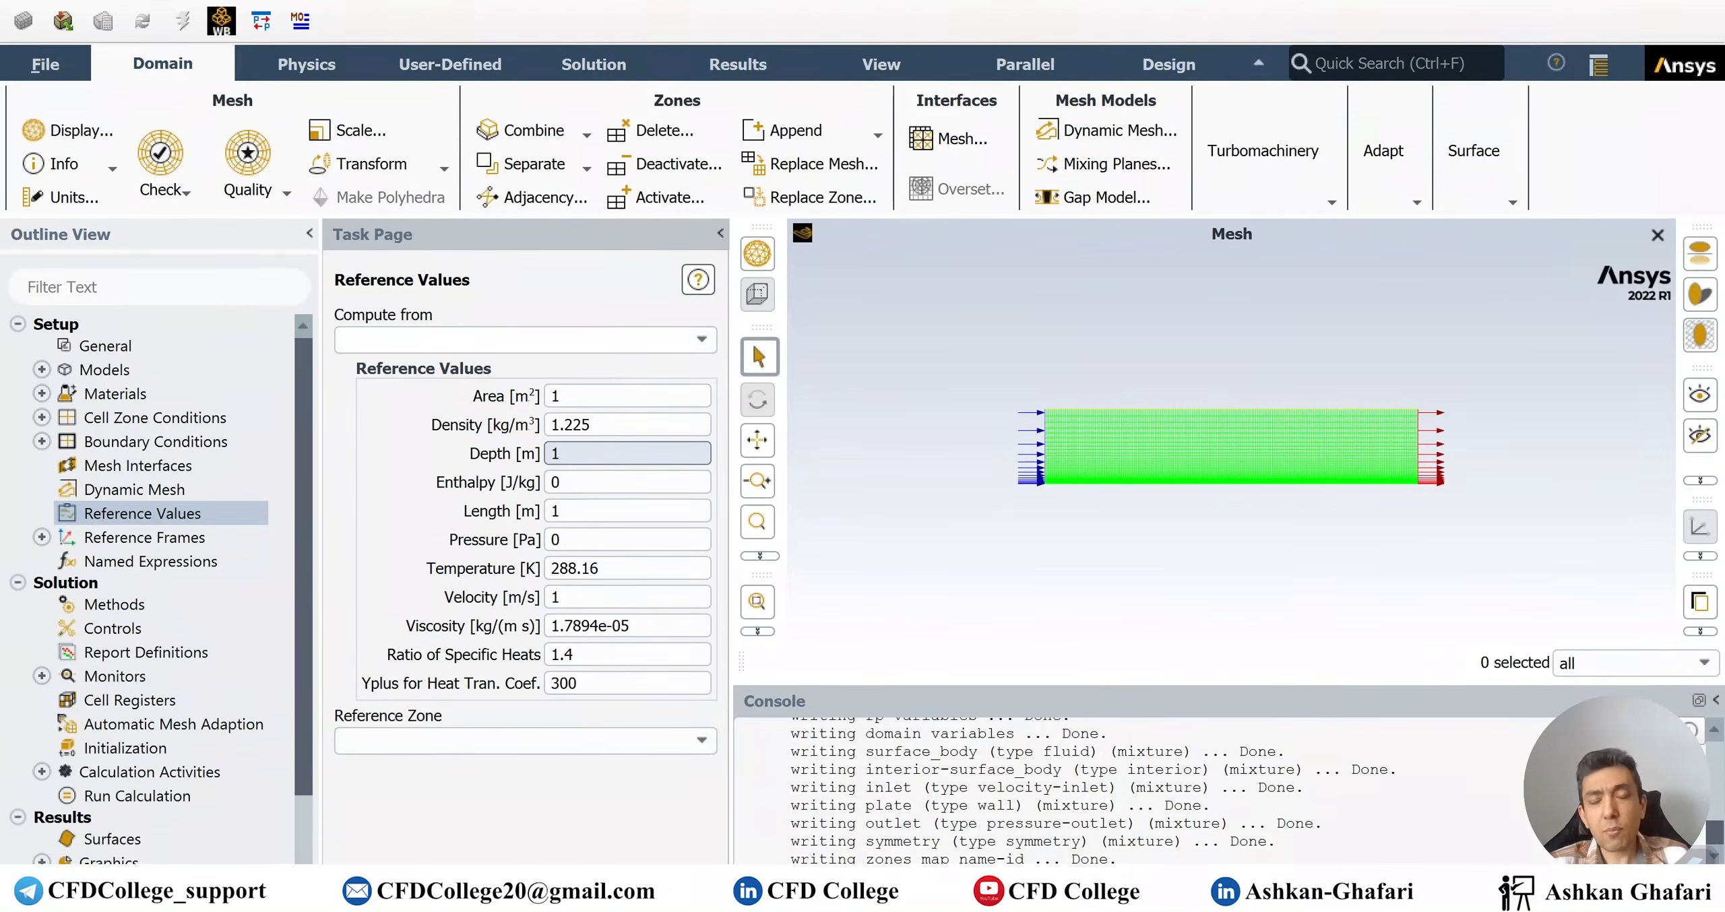
{"action": "left_click", "coordinate": [702, 342]}
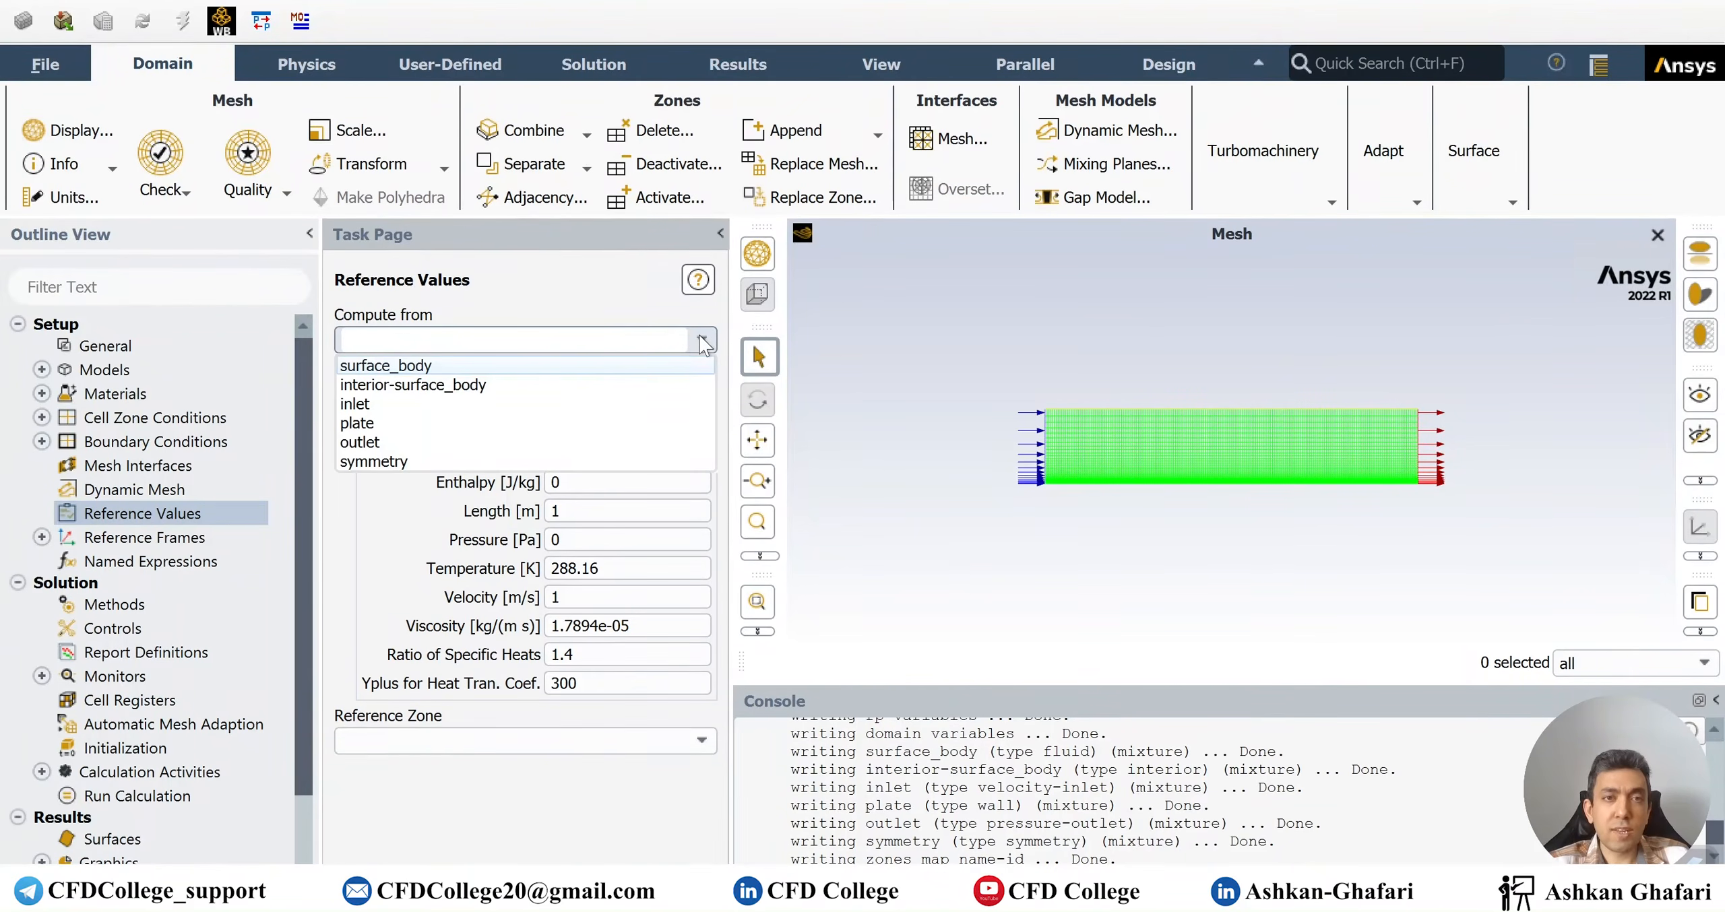
Compute reference values from the inlet and check velocity 0.0735, temperature 300, density 1.225 and viscosity 1.8e-05
{"action": "left_click", "coordinate": [367, 402]}
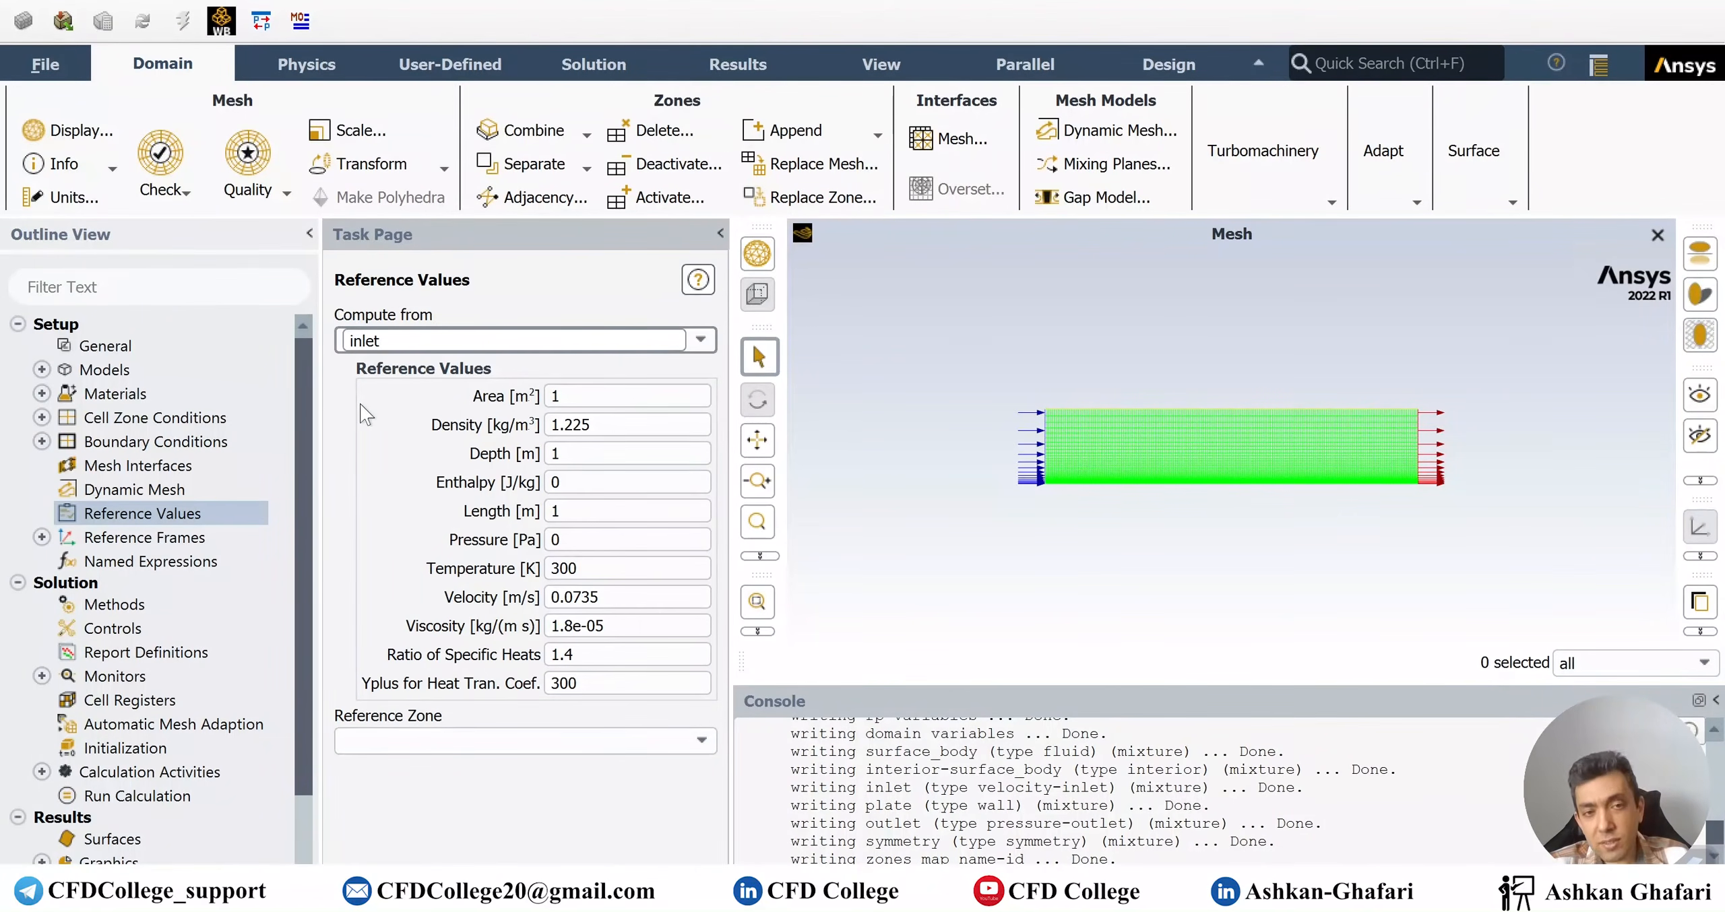
{"action": "double_click", "coordinate": [576, 597]}
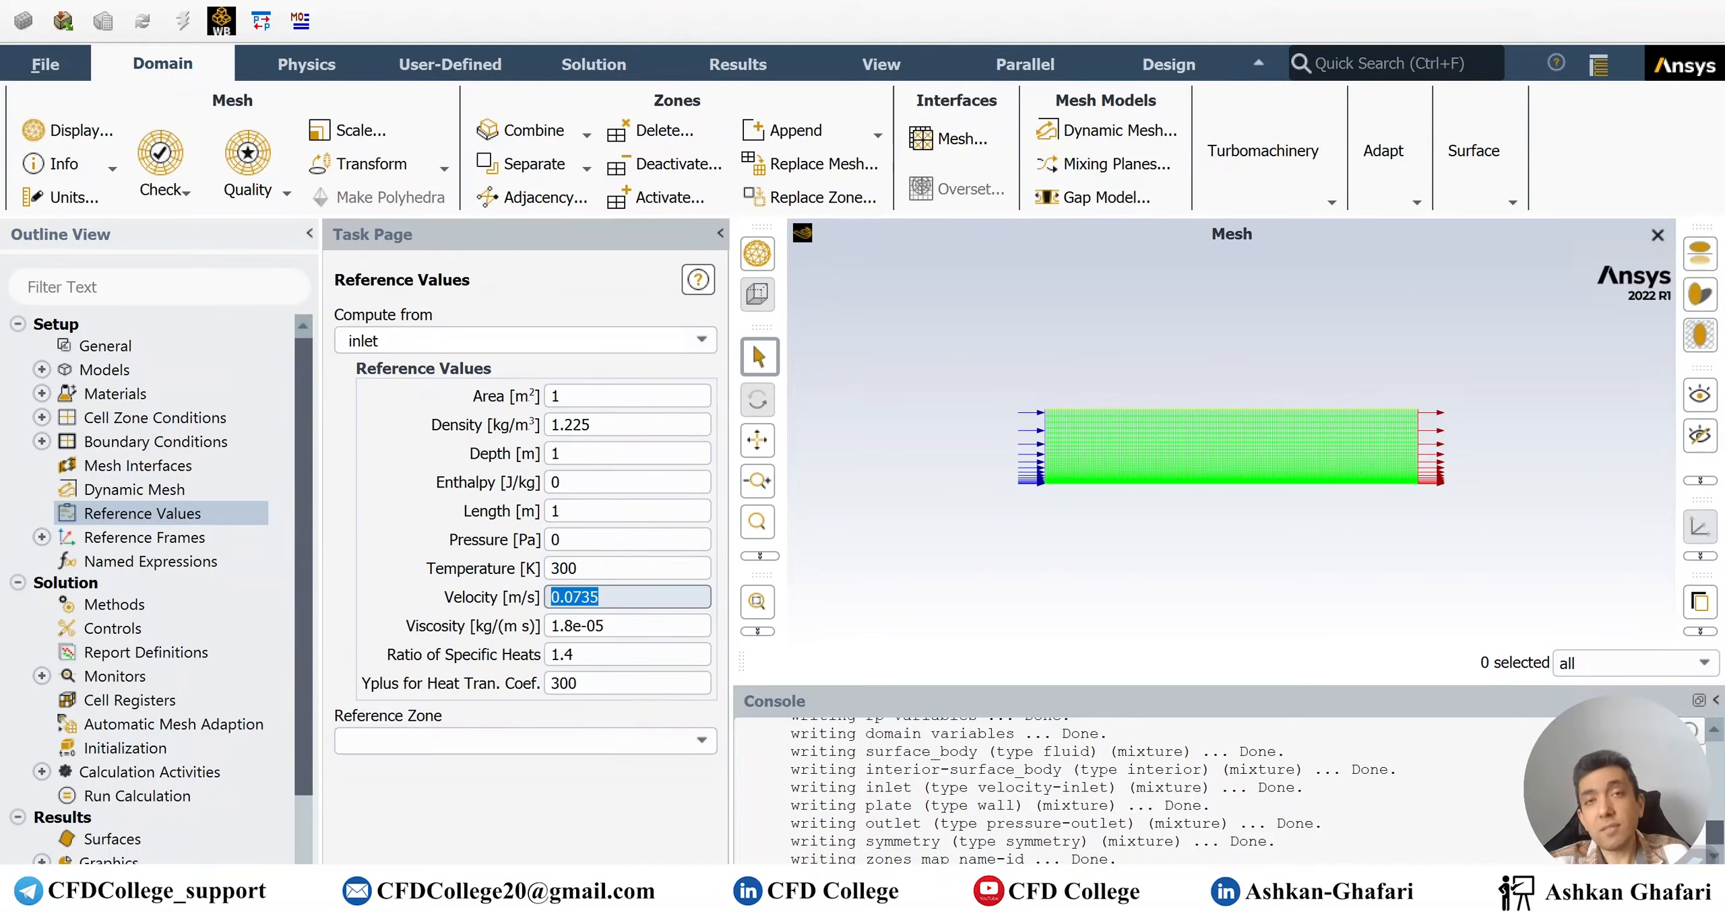
{"action": "left_click_drag", "start_coordinate": [588, 569], "coordinate": [509, 573]}
{"action": "left_click_drag", "start_coordinate": [602, 597], "coordinate": [491, 600]}
{"action": "left_click", "coordinate": [603, 598]}
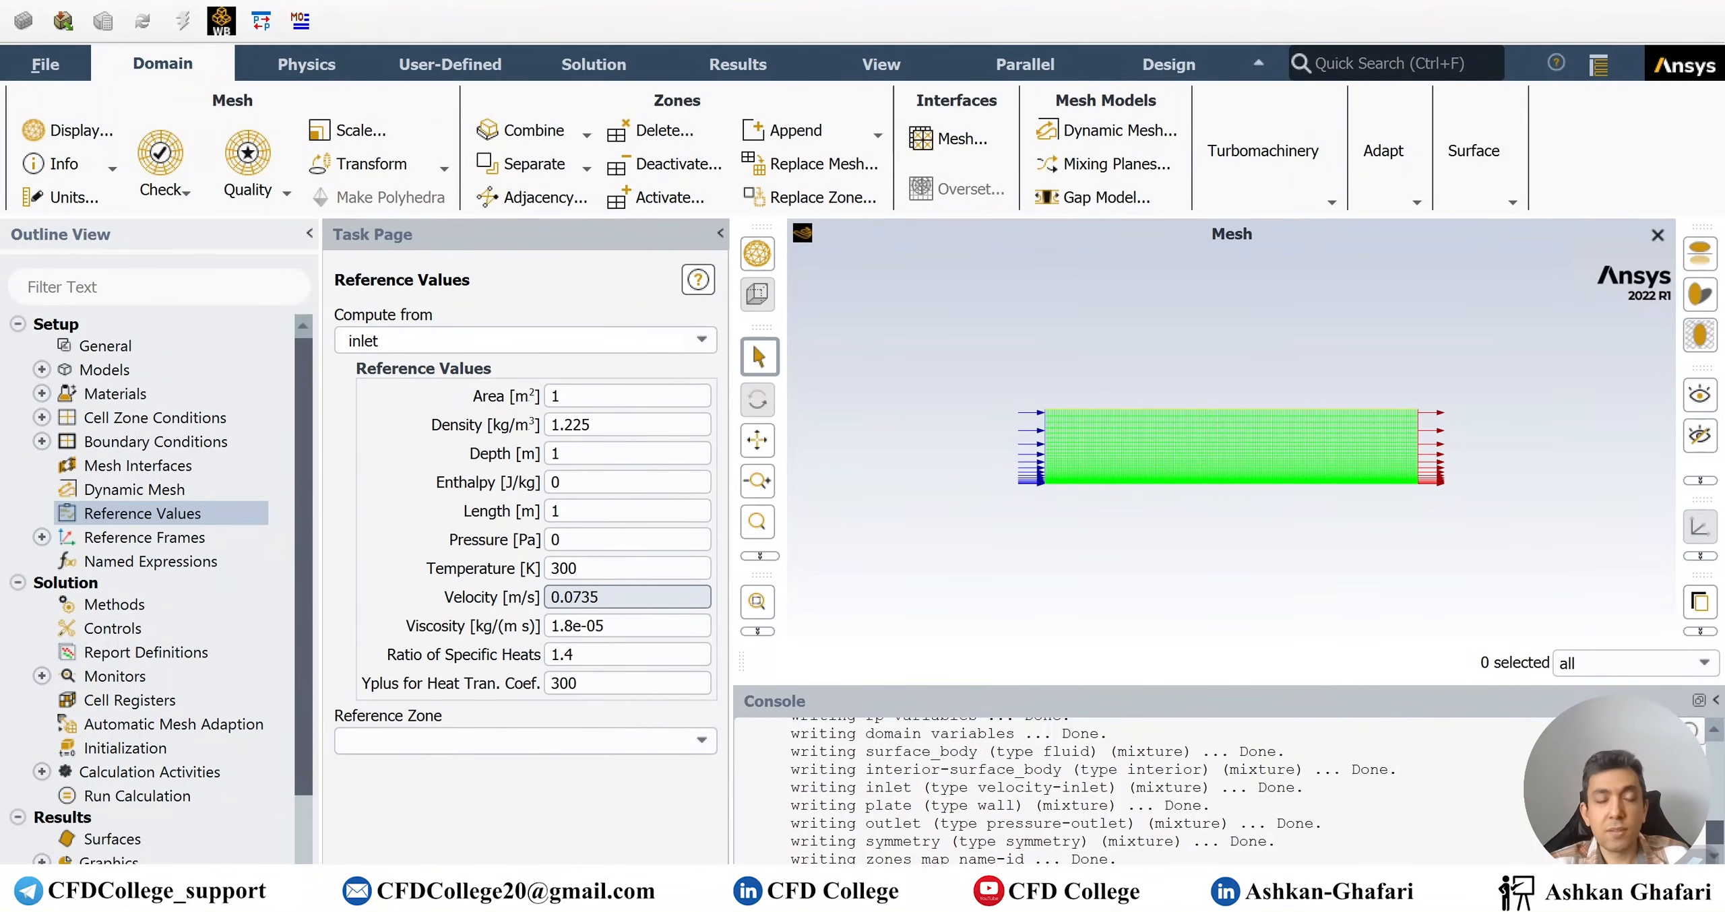
{"action": "left_click_drag", "start_coordinate": [604, 598], "coordinate": [519, 595]}
{"action": "left_click", "coordinate": [604, 598]}
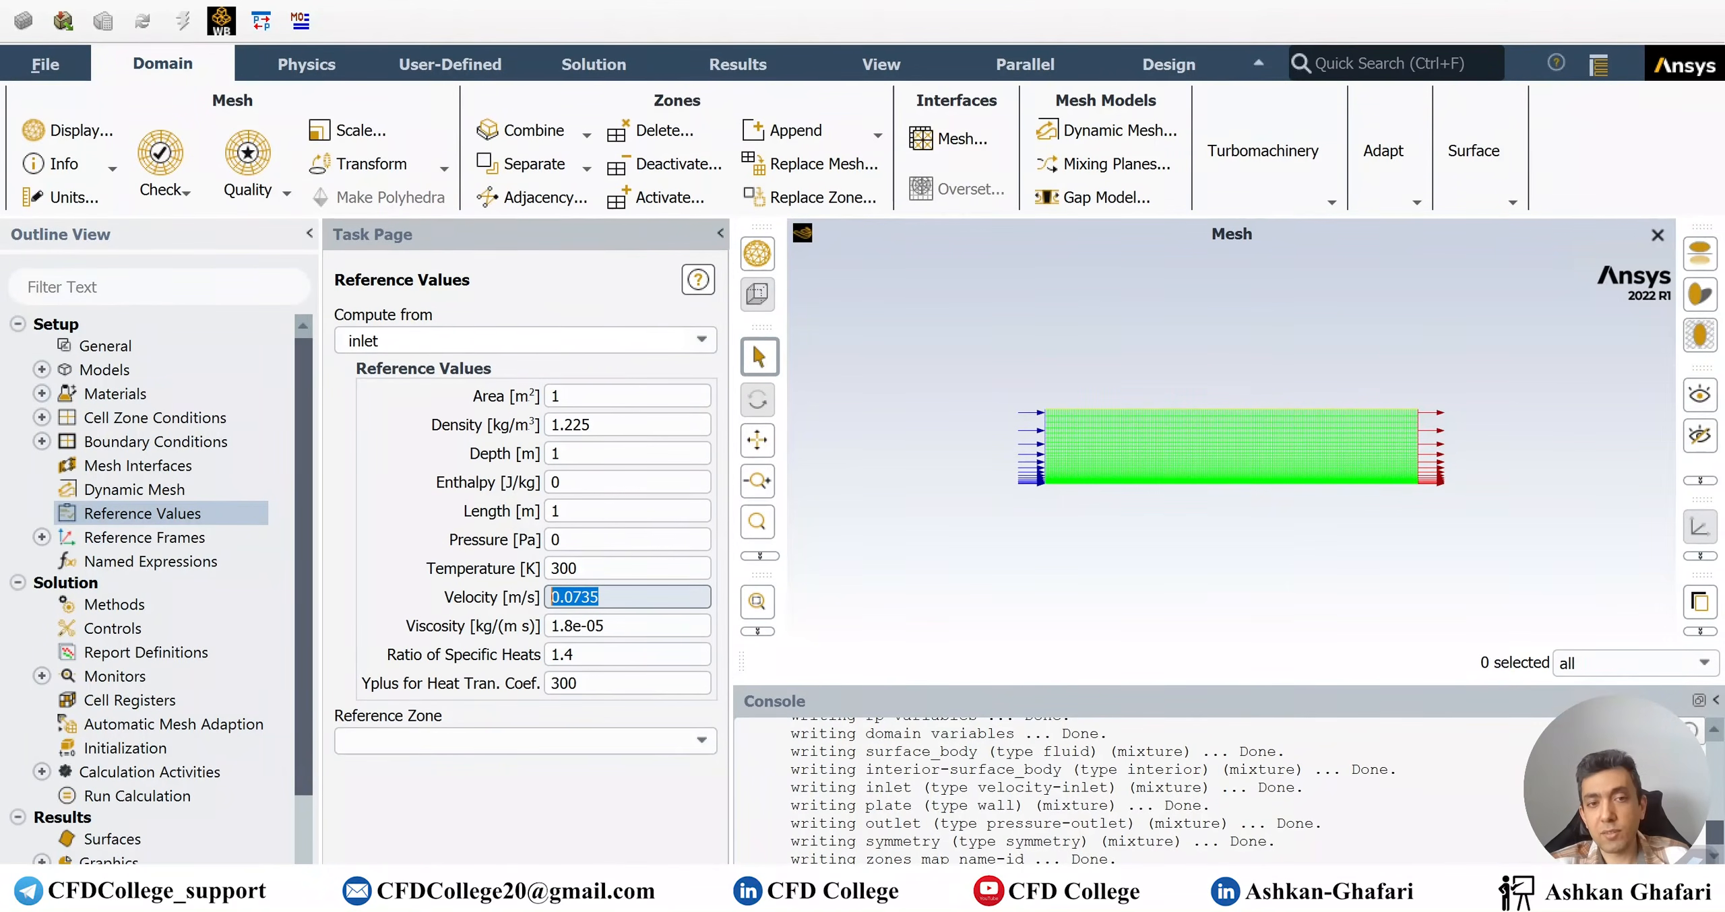
{"action": "left_click", "coordinate": [606, 598]}
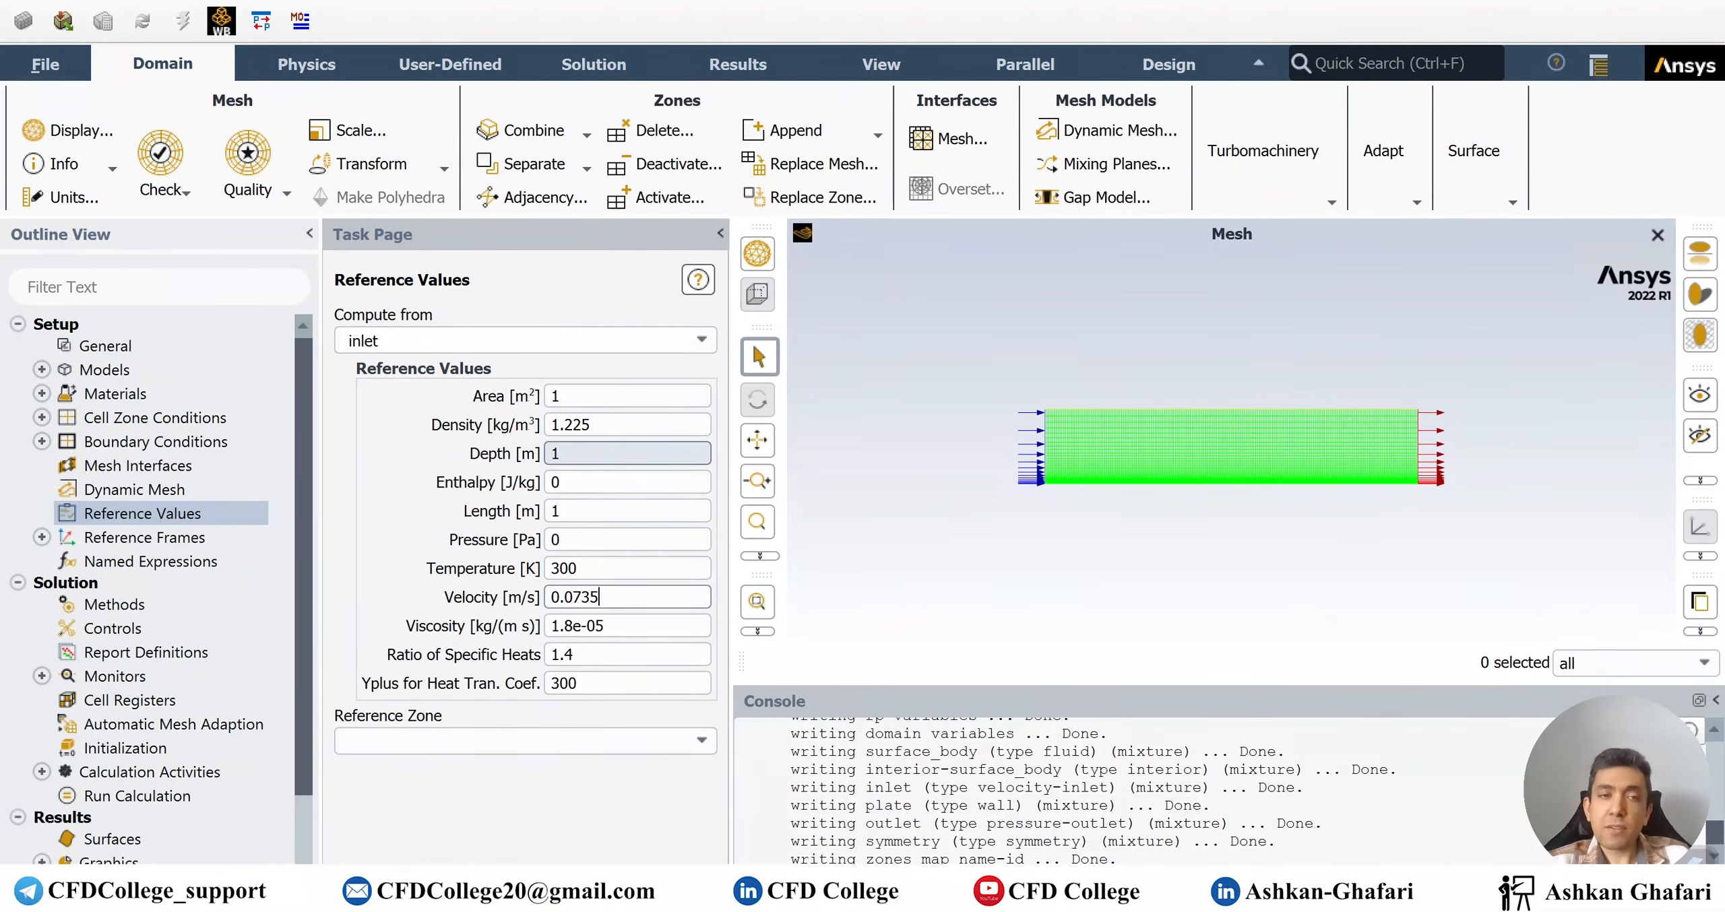
{"action": "left_click_drag", "start_coordinate": [597, 426], "coordinate": [496, 427]}
{"action": "left_click", "coordinate": [609, 627]}
{"action": "left_click_drag", "start_coordinate": [606, 626], "coordinate": [497, 630]}
{"action": "left_click", "coordinate": [496, 632]}
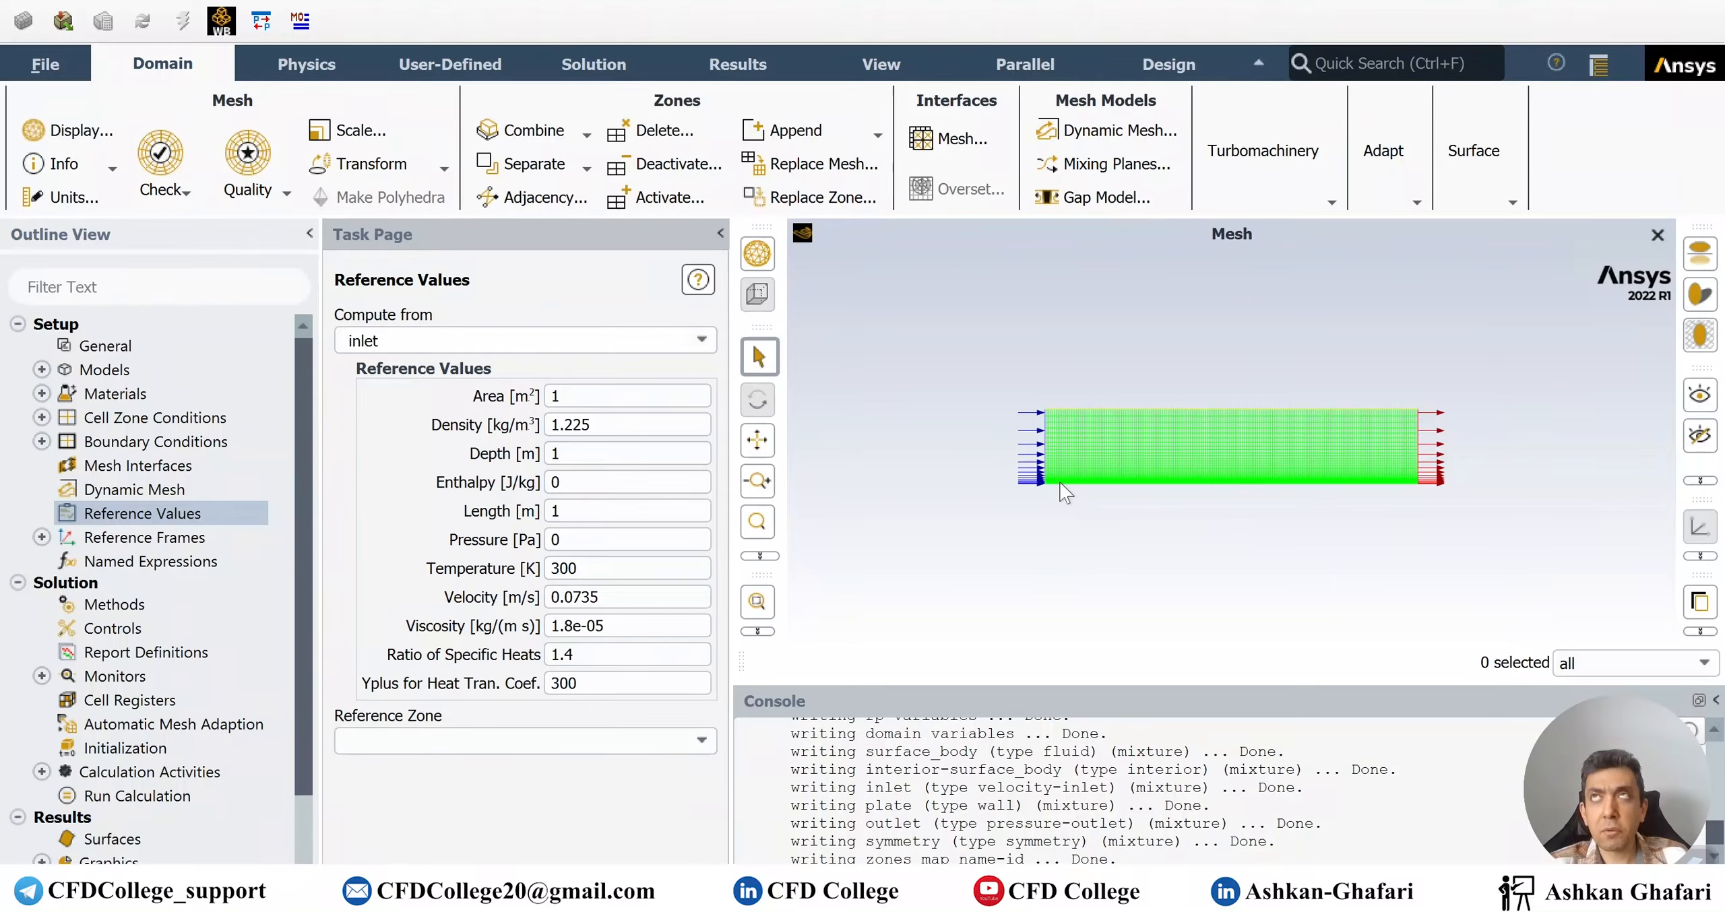
Check the reference Length and Depth, then set the Solution Methods flux type to auto-select
{"action": "left_click", "coordinate": [580, 510]}
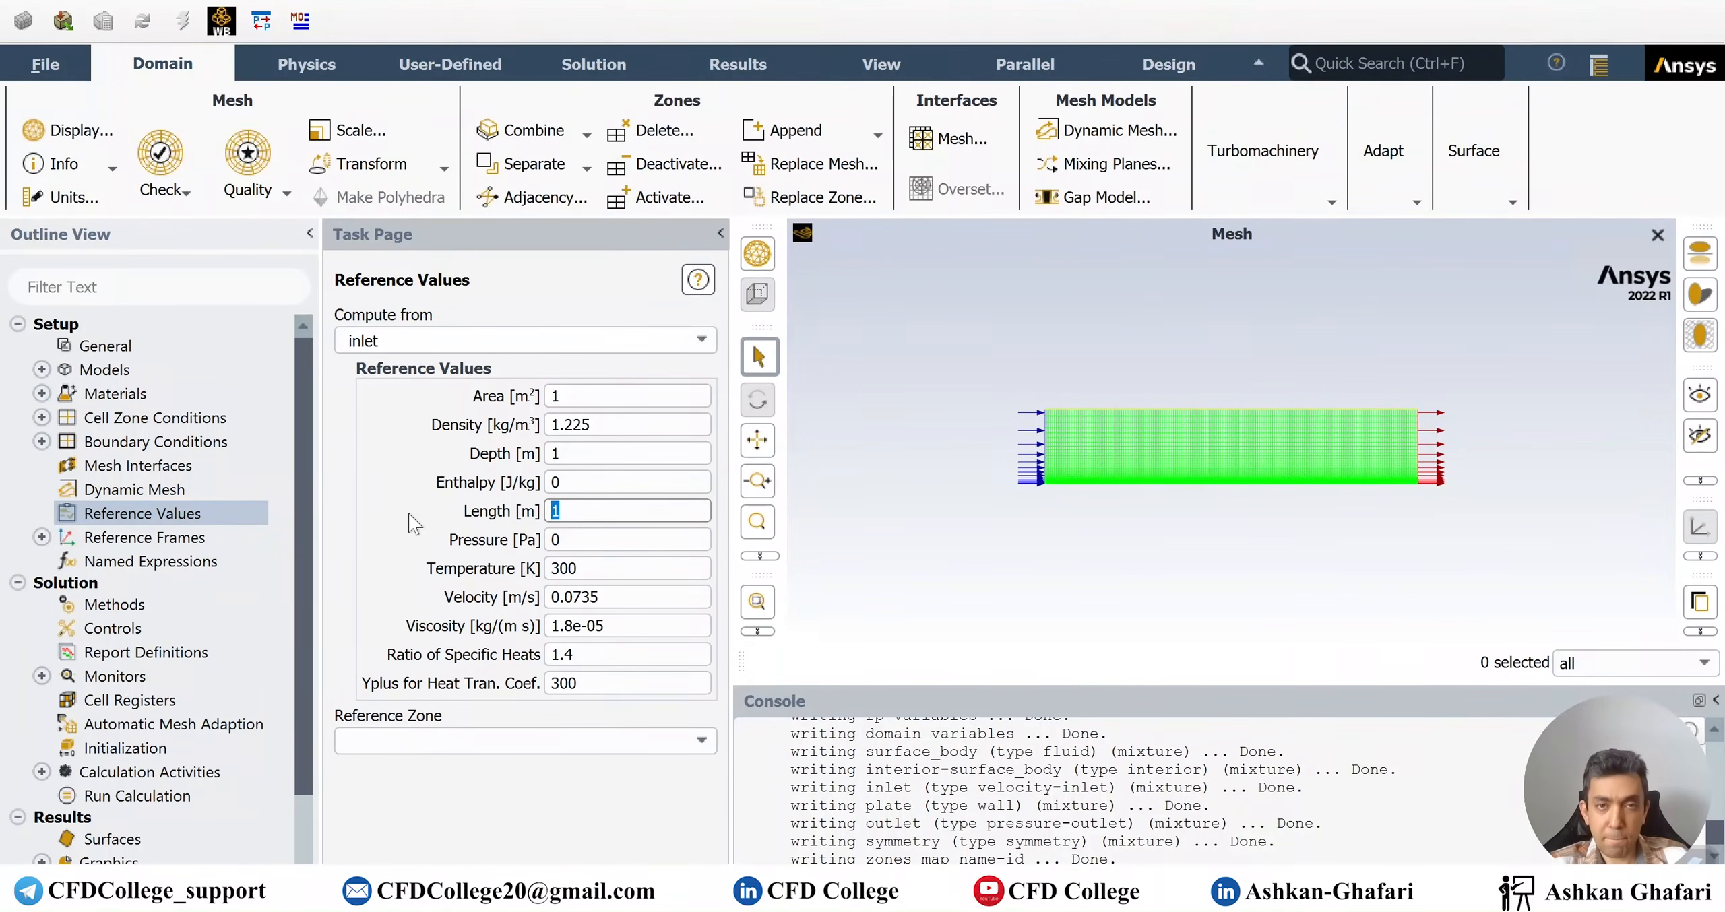
{"action": "left_click", "coordinate": [566, 454]}
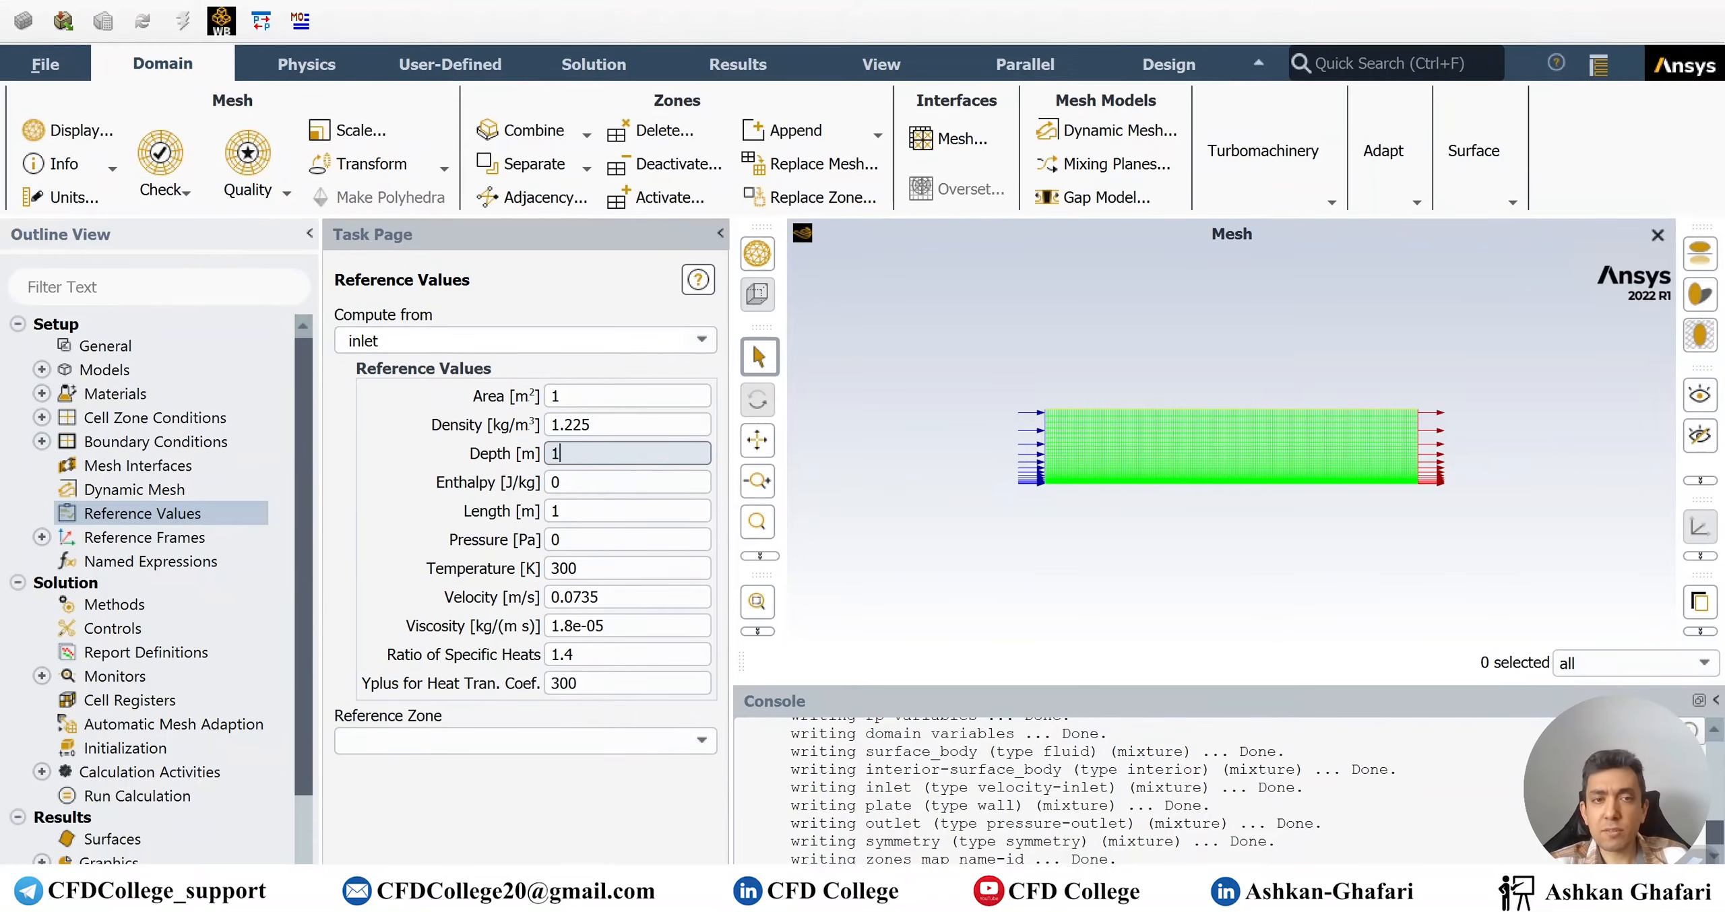
{"action": "left_click", "coordinate": [574, 511]}
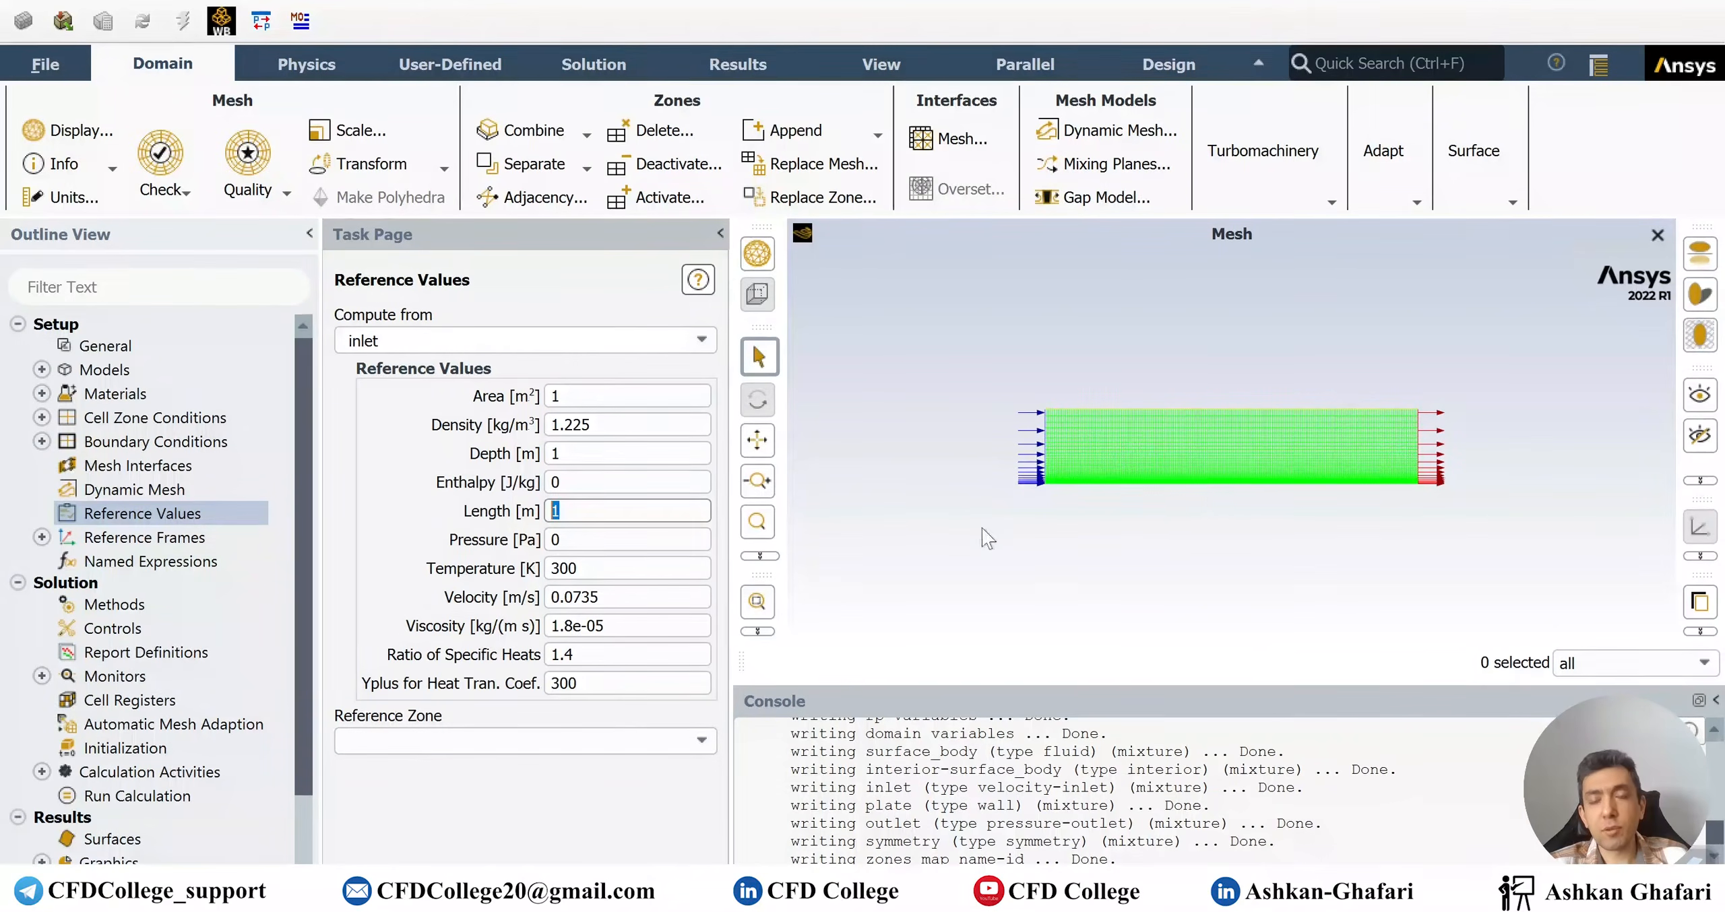
{"action": "scroll", "coordinate": [1229, 483], "scroll_direction": "up", "scroll_amount": 2}
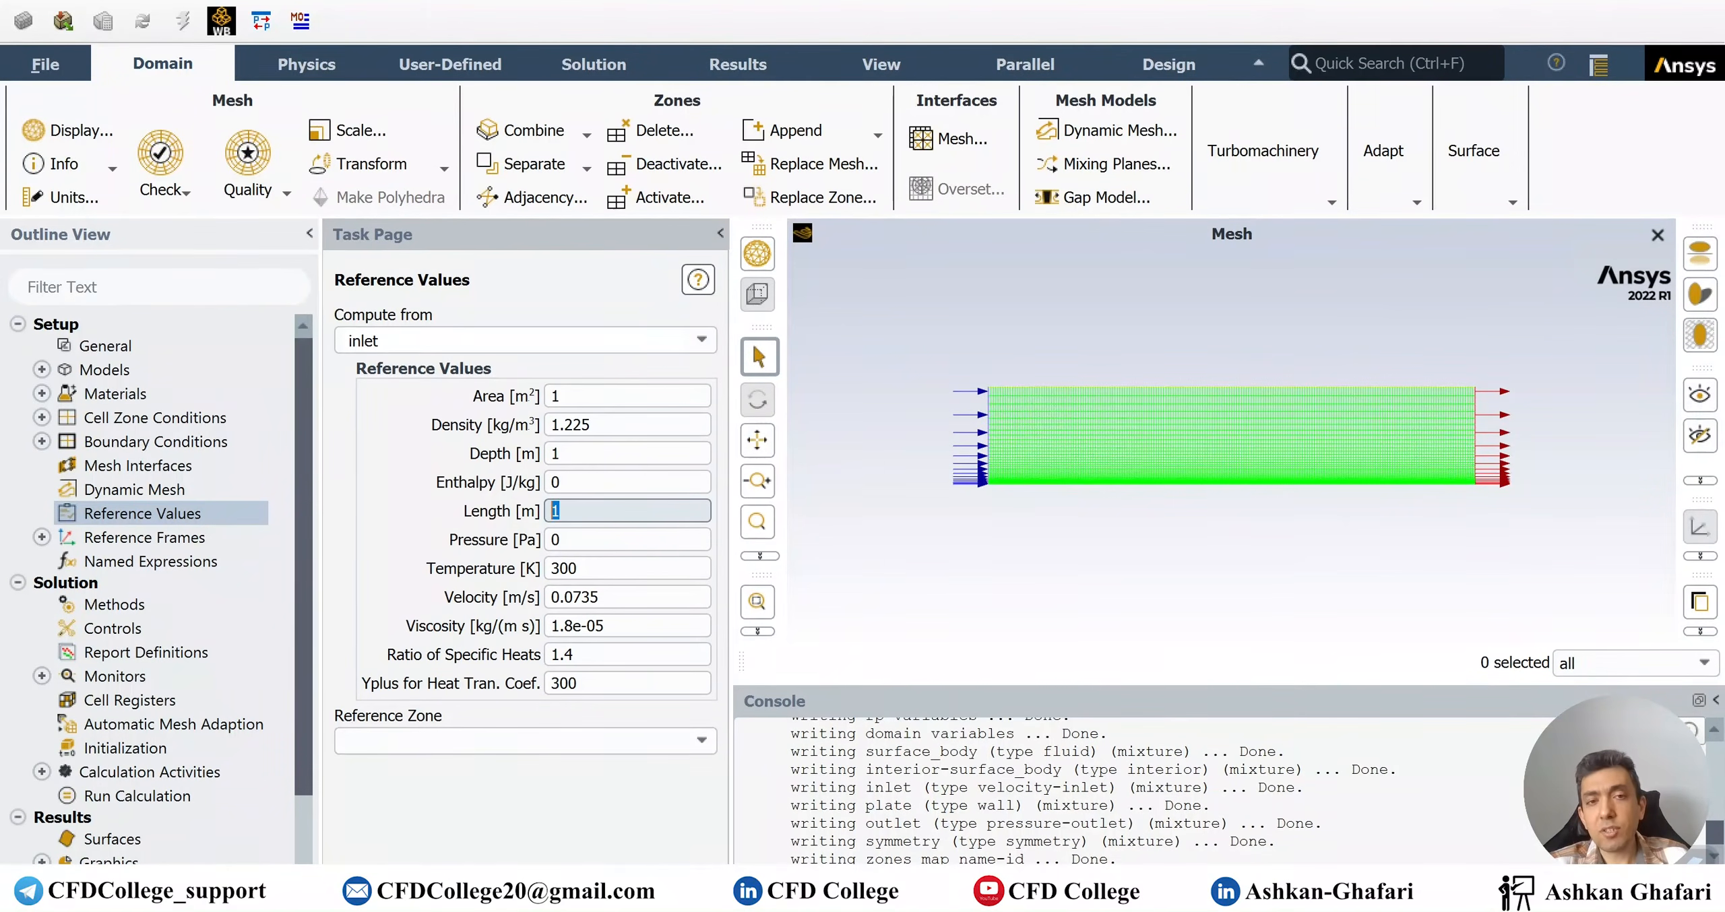
{"action": "left_click", "coordinate": [562, 511]}
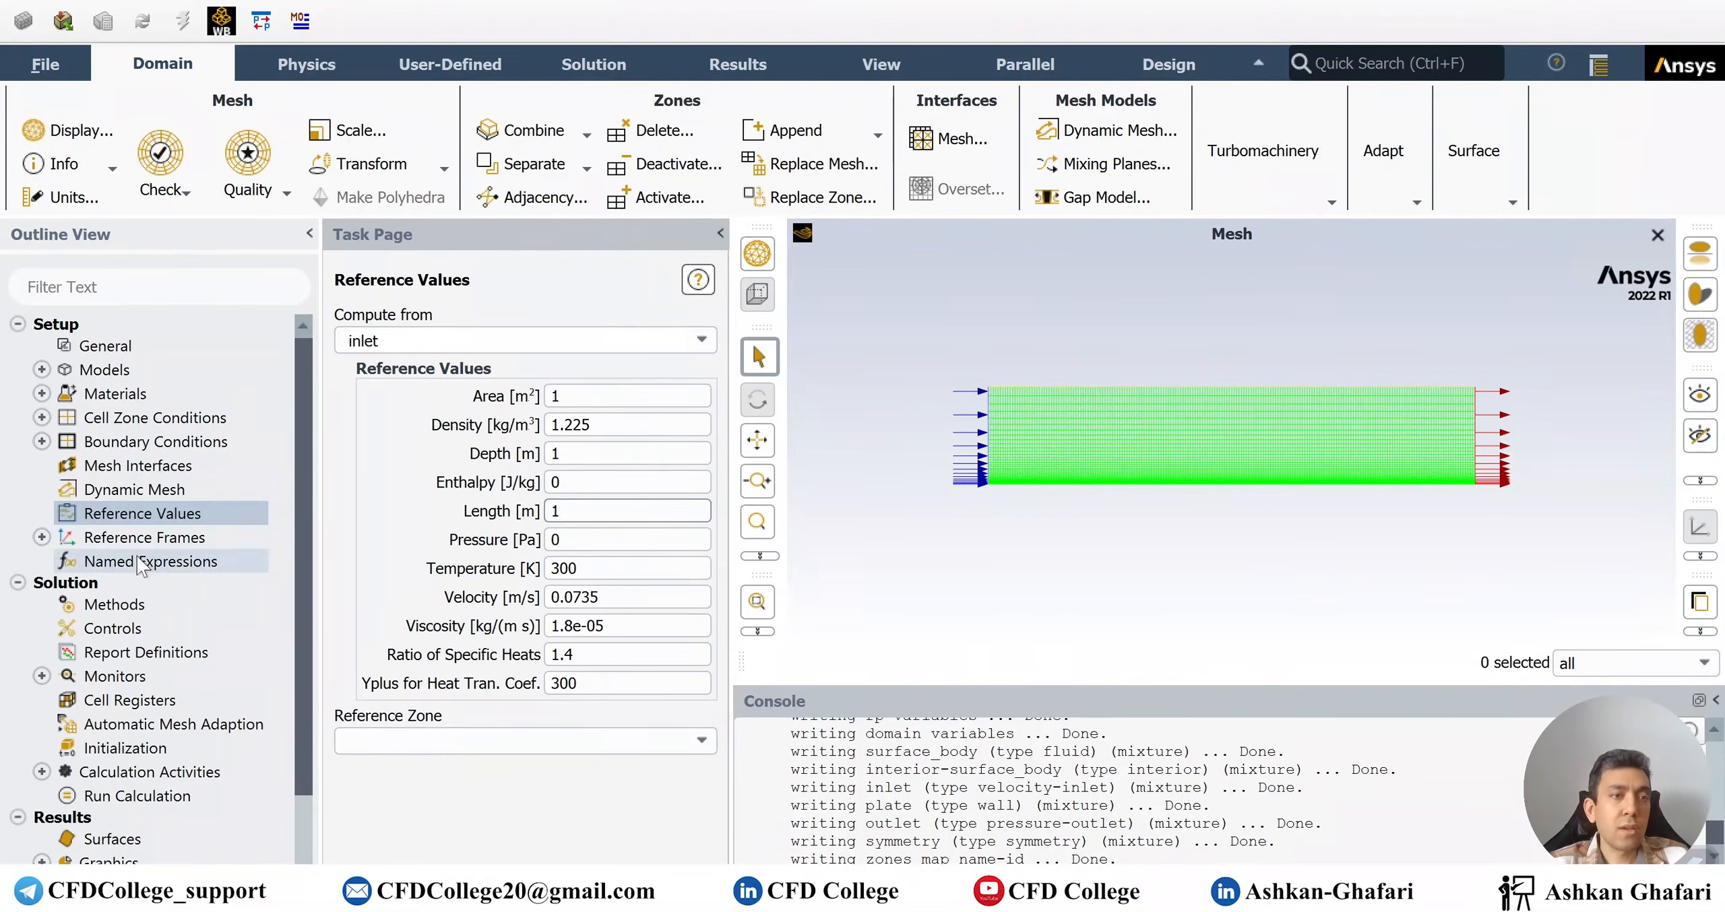
{"action": "left_click", "coordinate": [135, 604]}
{"action": "left_click", "coordinate": [637, 425]}
Acknowledge the flux type notice and open the Residual Monitors settings
{"action": "left_click", "coordinate": [990, 474]}
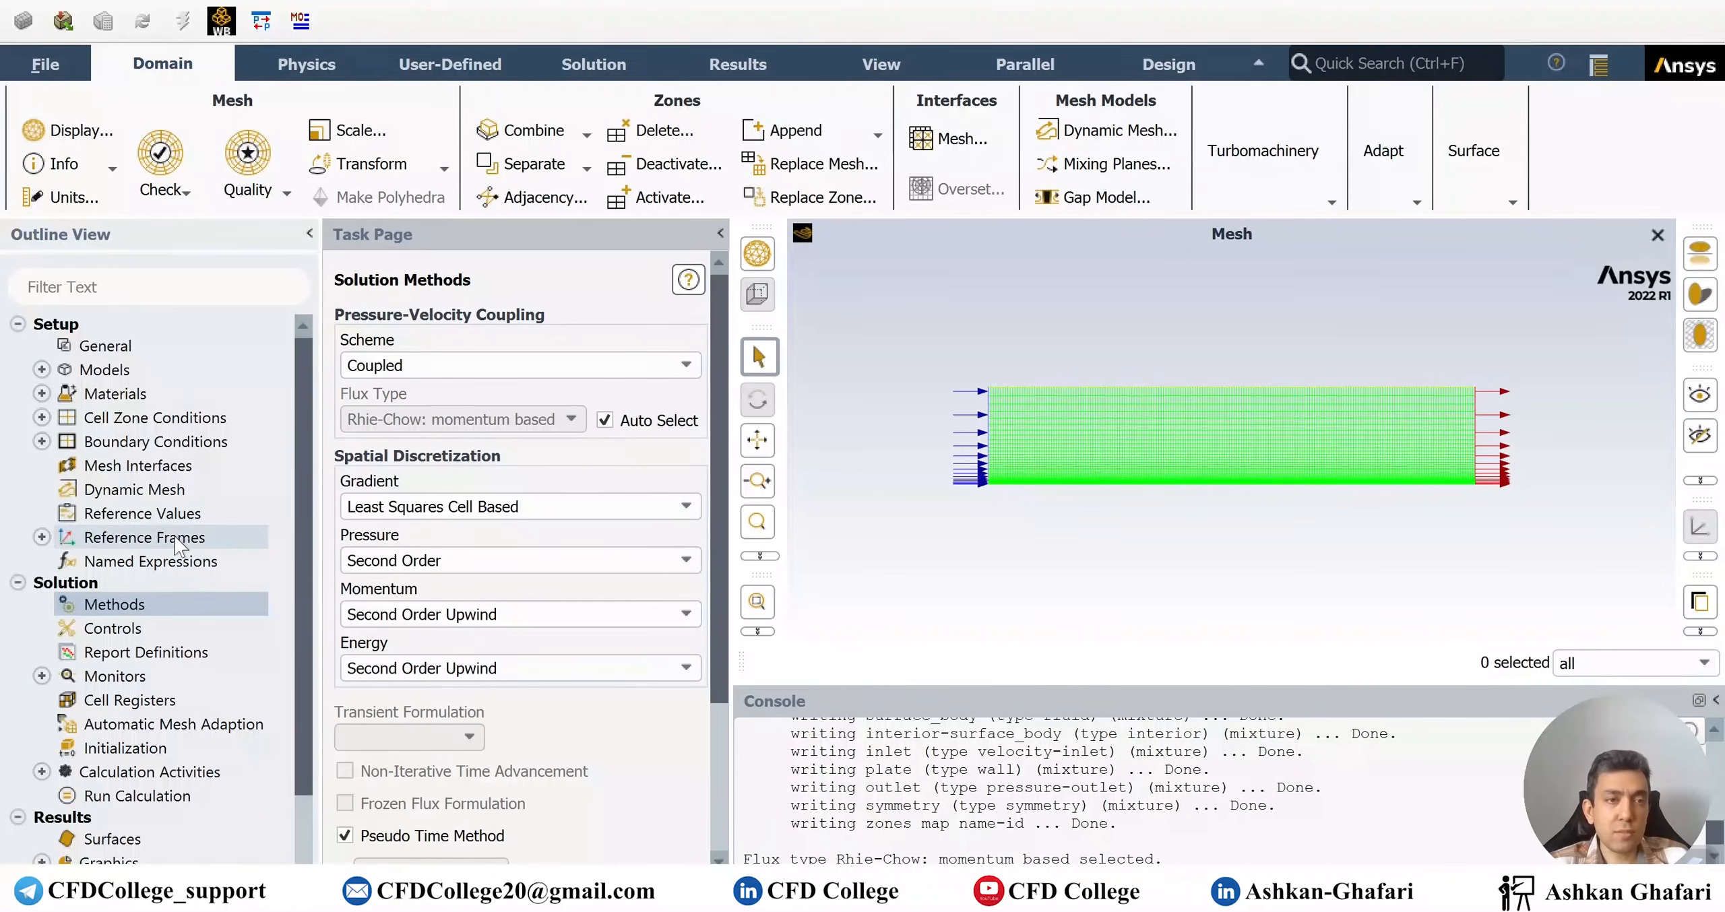
{"action": "scroll", "coordinate": [175, 536], "scroll_direction": "down", "scroll_amount": 1}
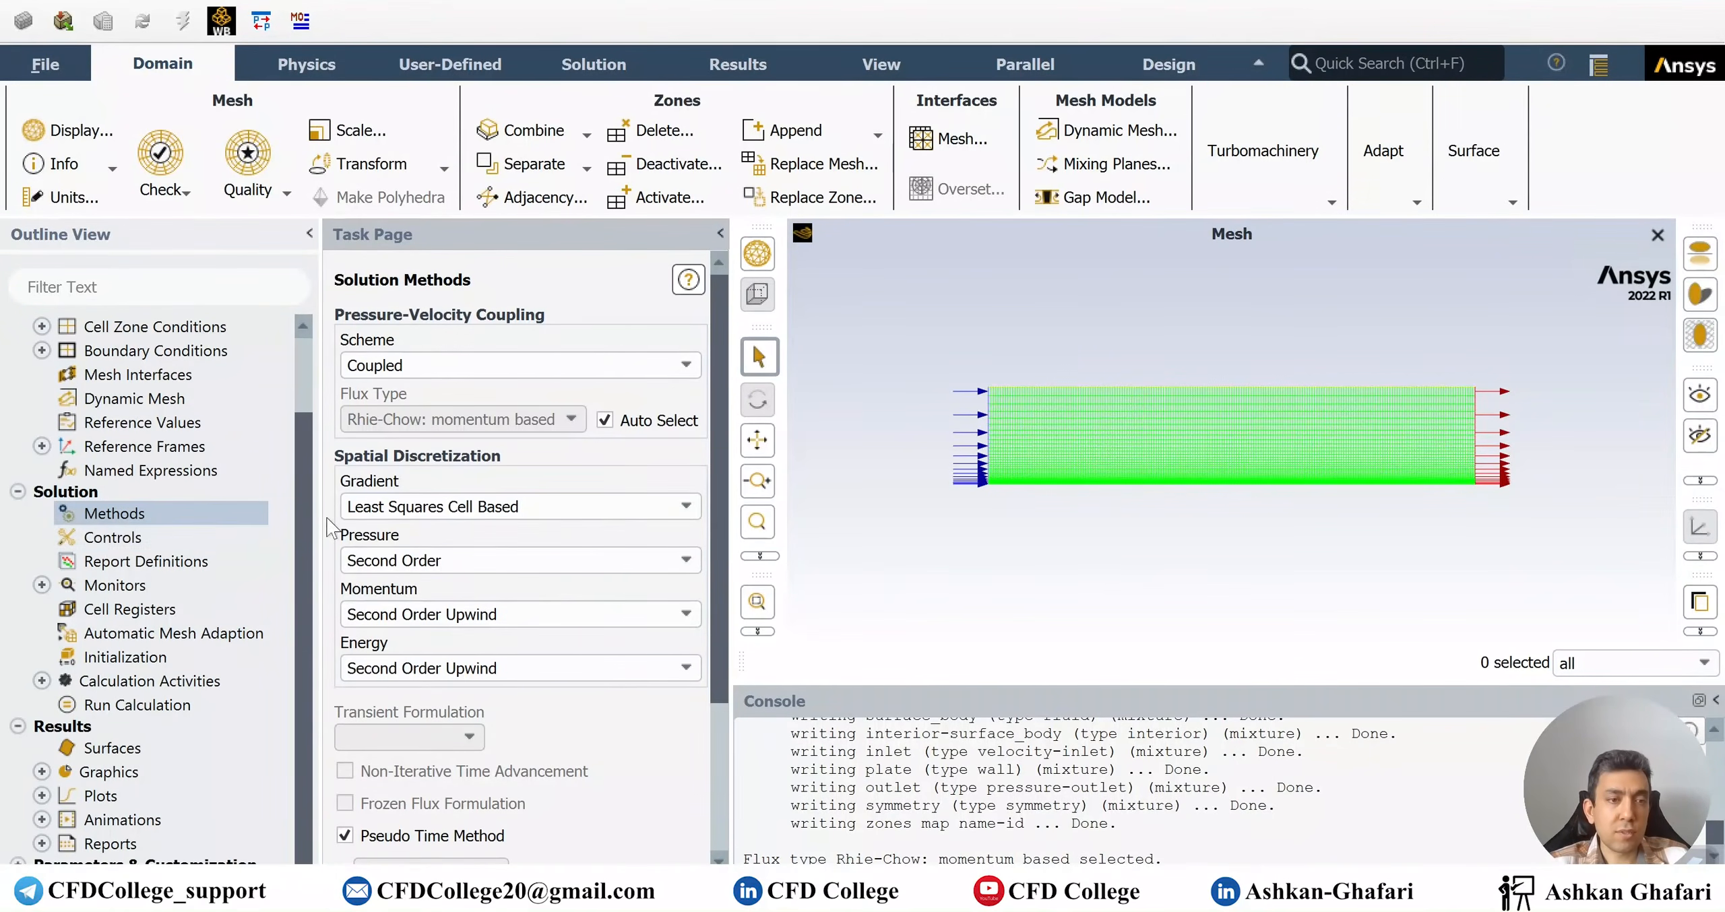
{"action": "double_click", "coordinate": [108, 585]}
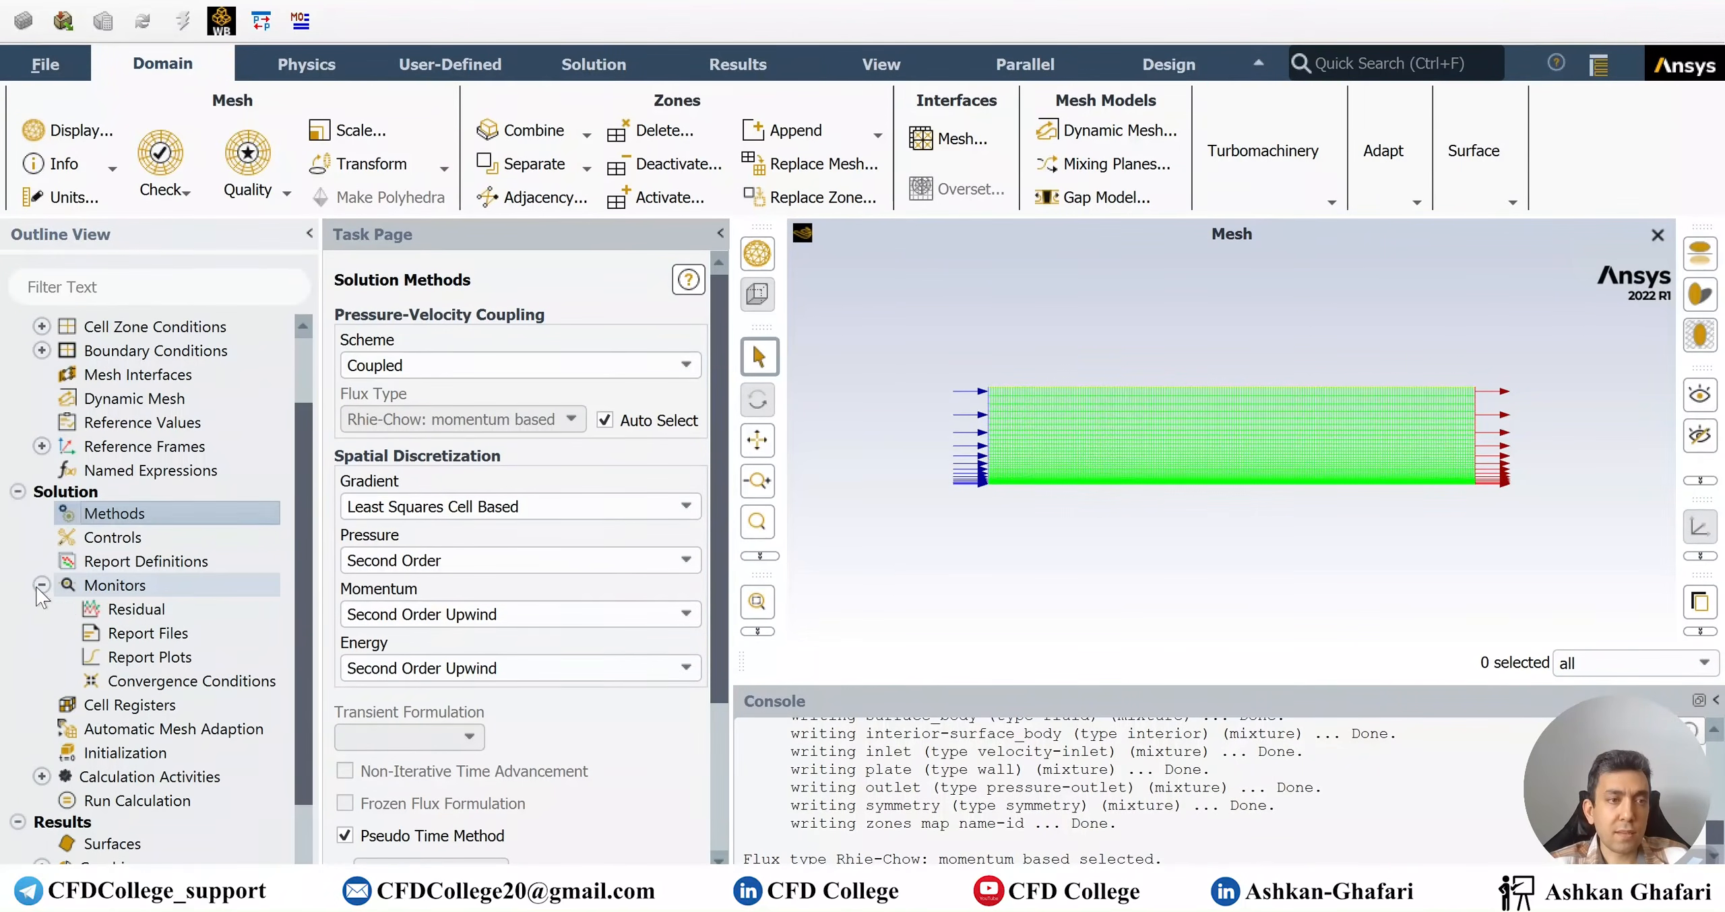
{"action": "double_click", "coordinate": [108, 609]}
Set continuity, x-velocity and y-velocity residual criteria to 0.00001 and hybrid-initialize the solution
{"action": "left_click", "coordinate": [1115, 299]}
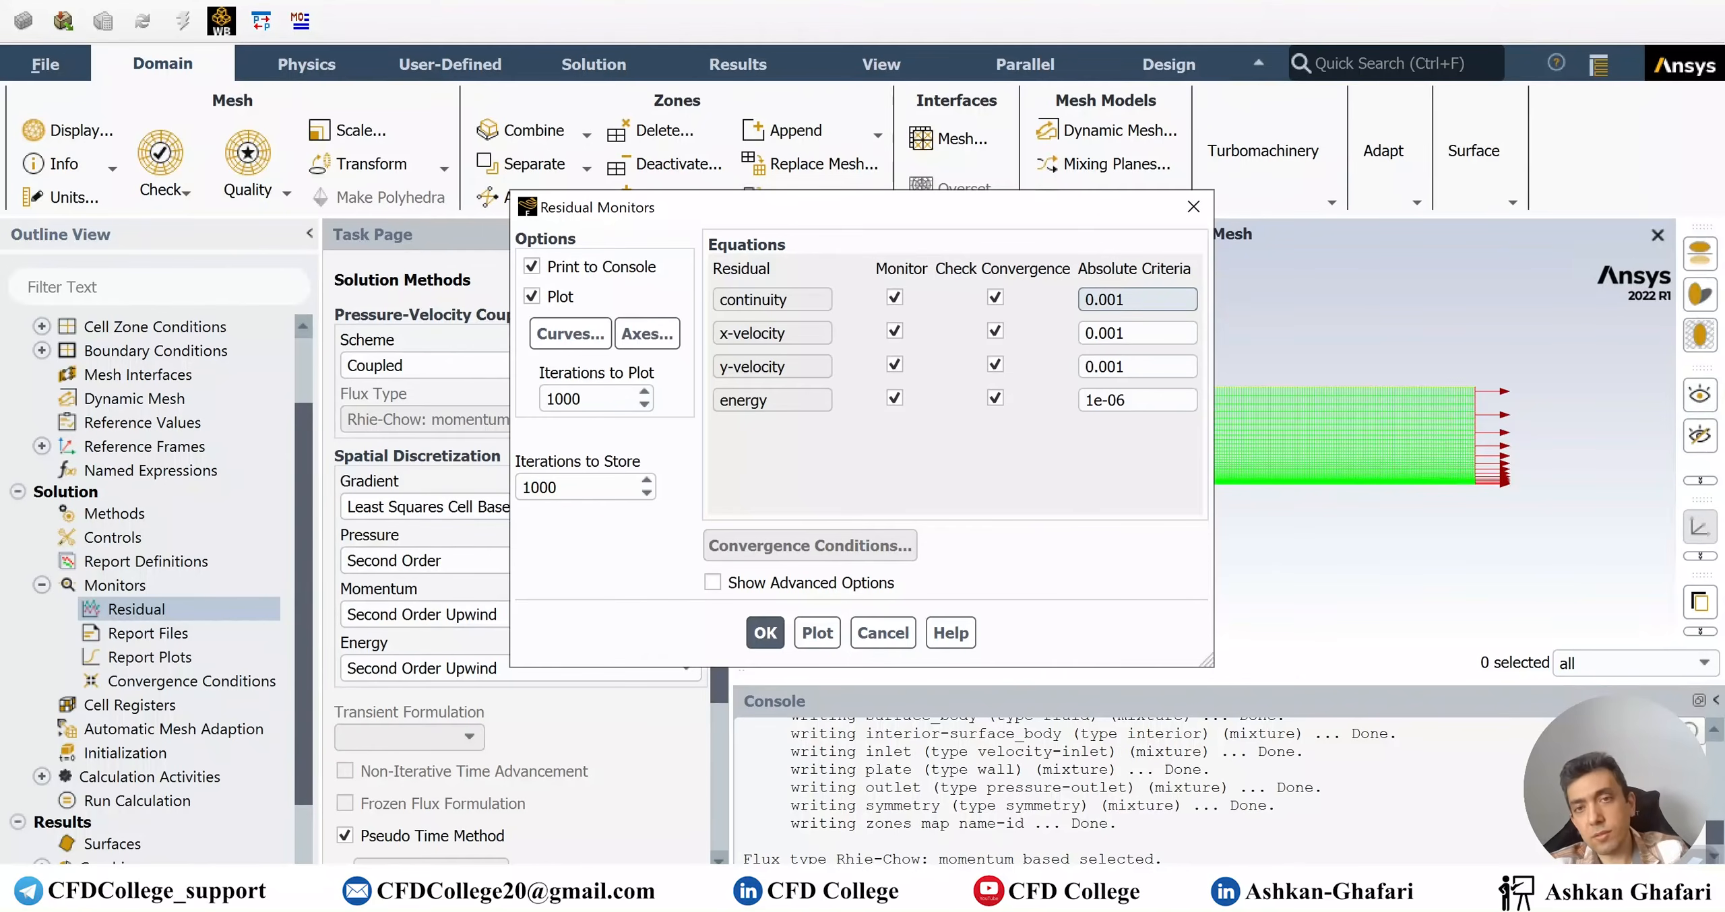
{"action": "type", "text": "00"}
{"action": "left_click", "coordinate": [1108, 333]}
{"action": "type", "text": "00"}
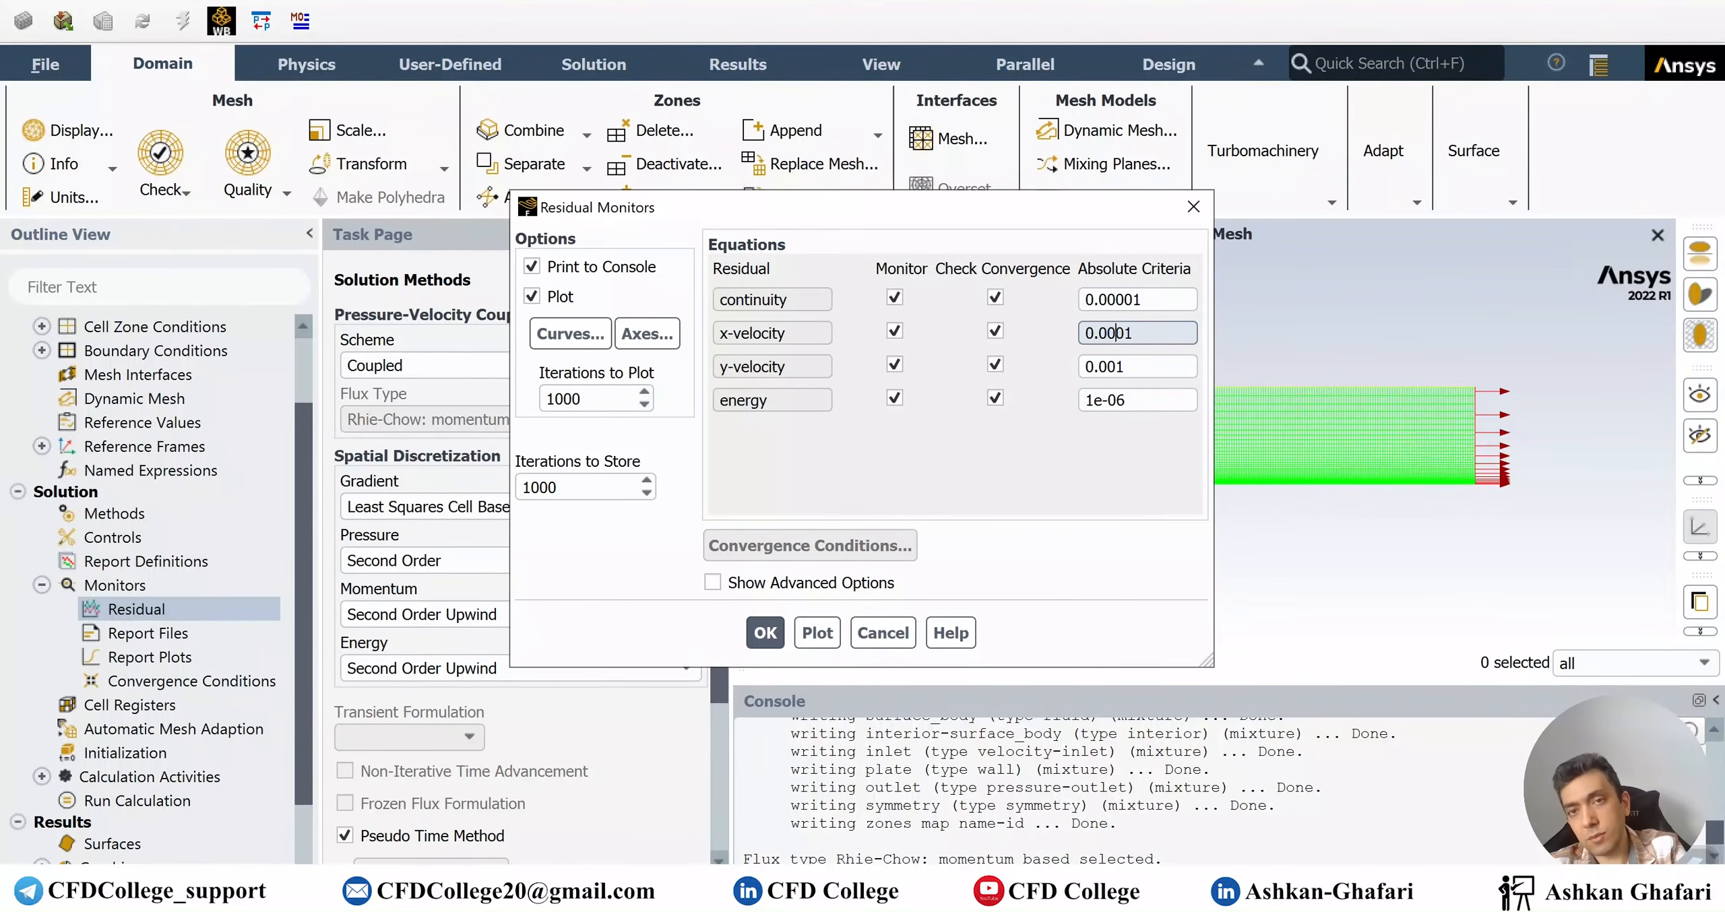
{"action": "left_click", "coordinate": [1107, 366]}
{"action": "type", "text": "00"}
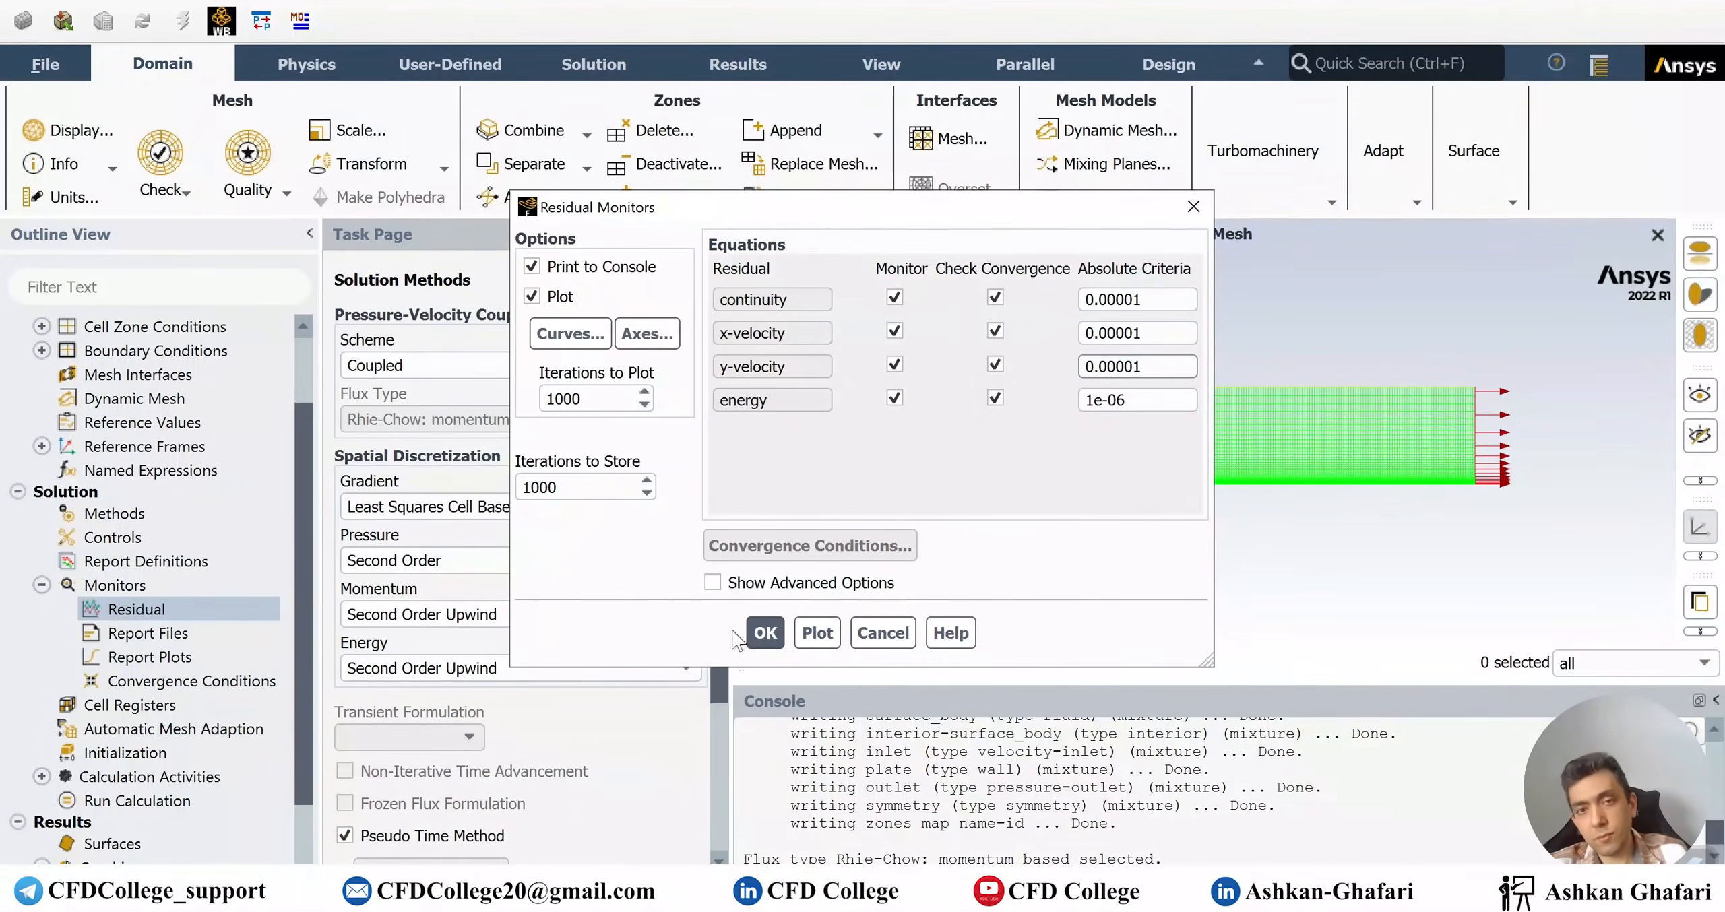
{"action": "left_click", "coordinate": [765, 633]}
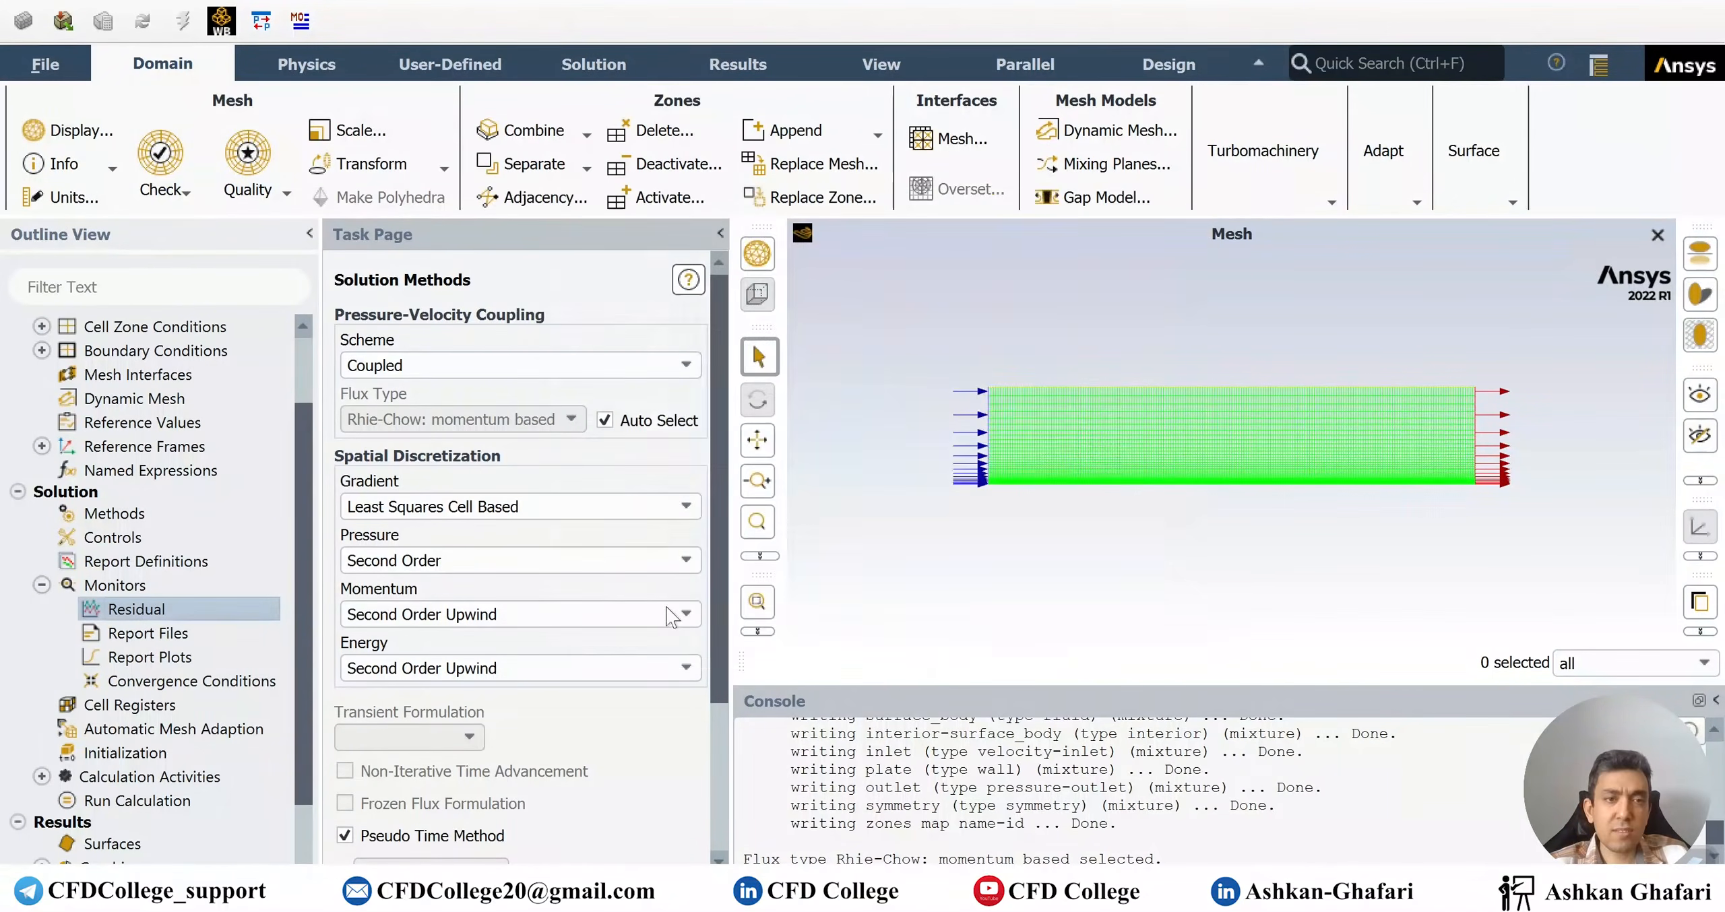
{"action": "left_click", "coordinate": [42, 585]}
{"action": "left_click", "coordinate": [120, 659]}
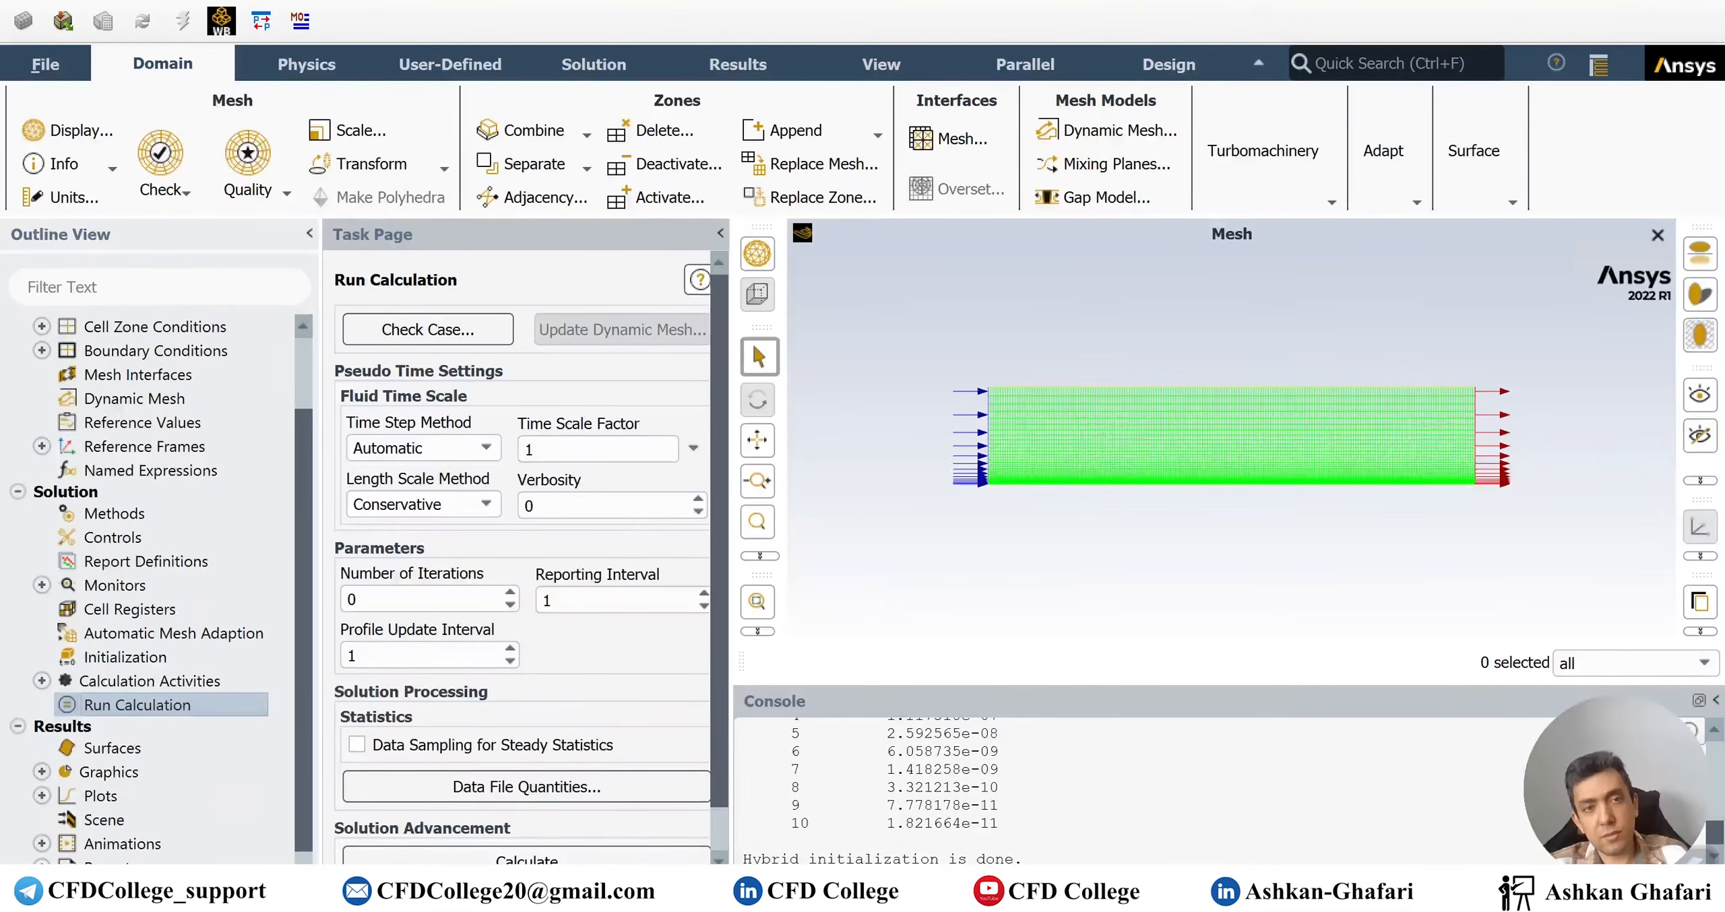
Run the calculation for up to 1000 iterations and view the converged scaled residuals
{"action": "double_click", "coordinate": [377, 599]}
{"action": "type", "text": "1000"}
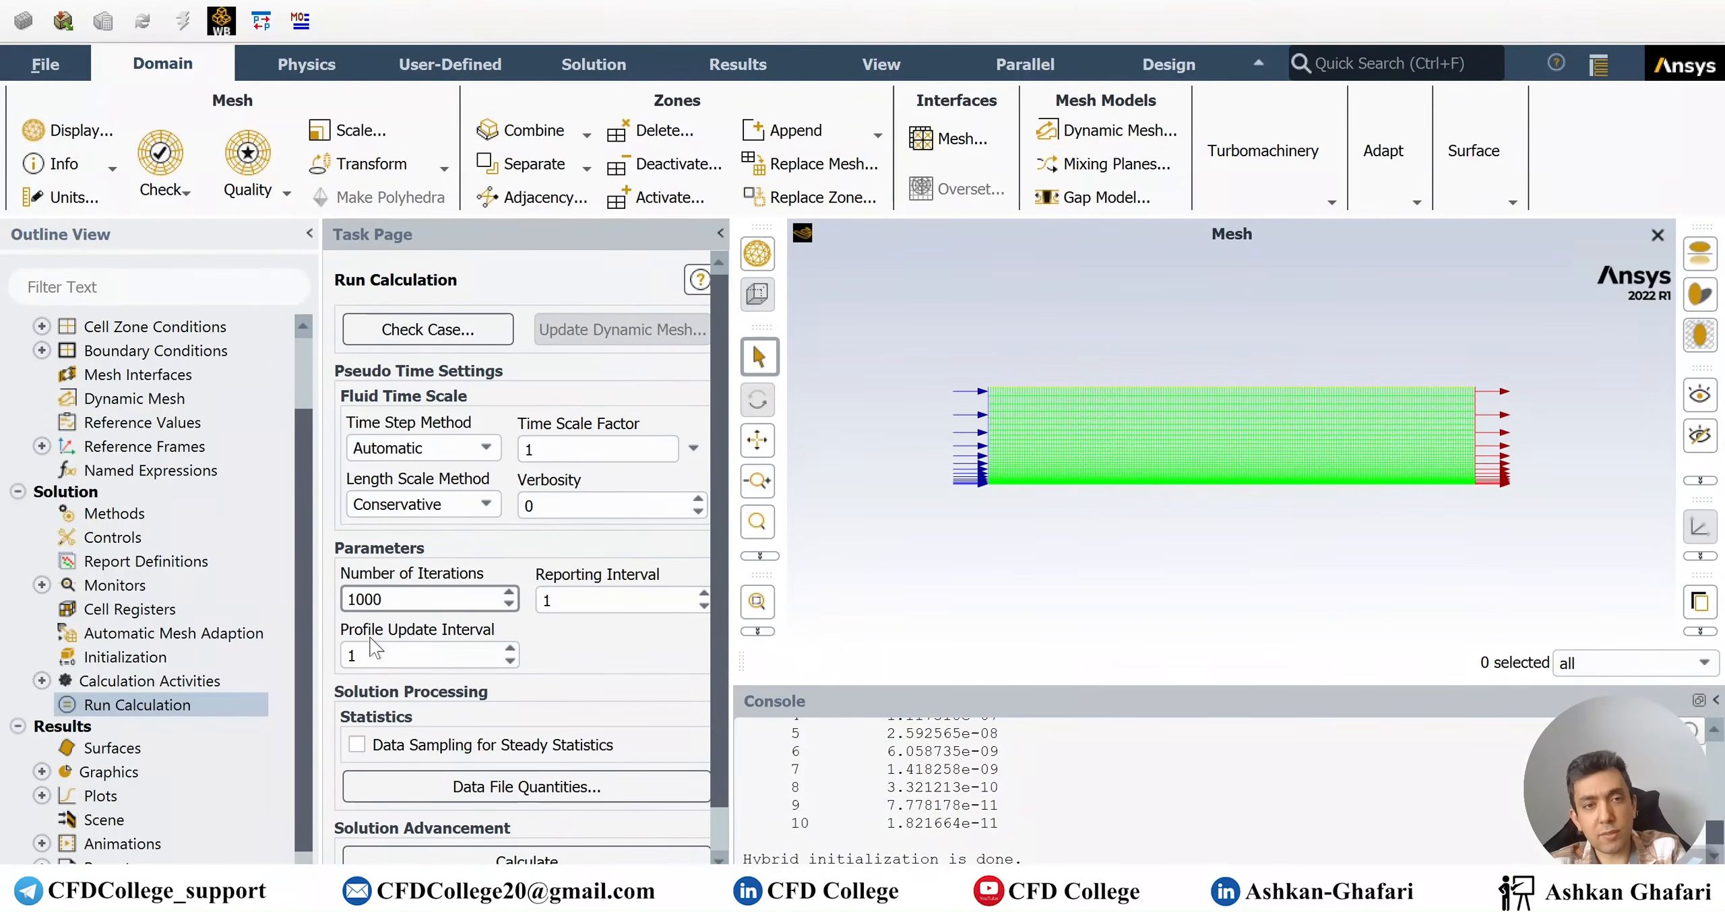
{"action": "left_click", "coordinate": [512, 859]}
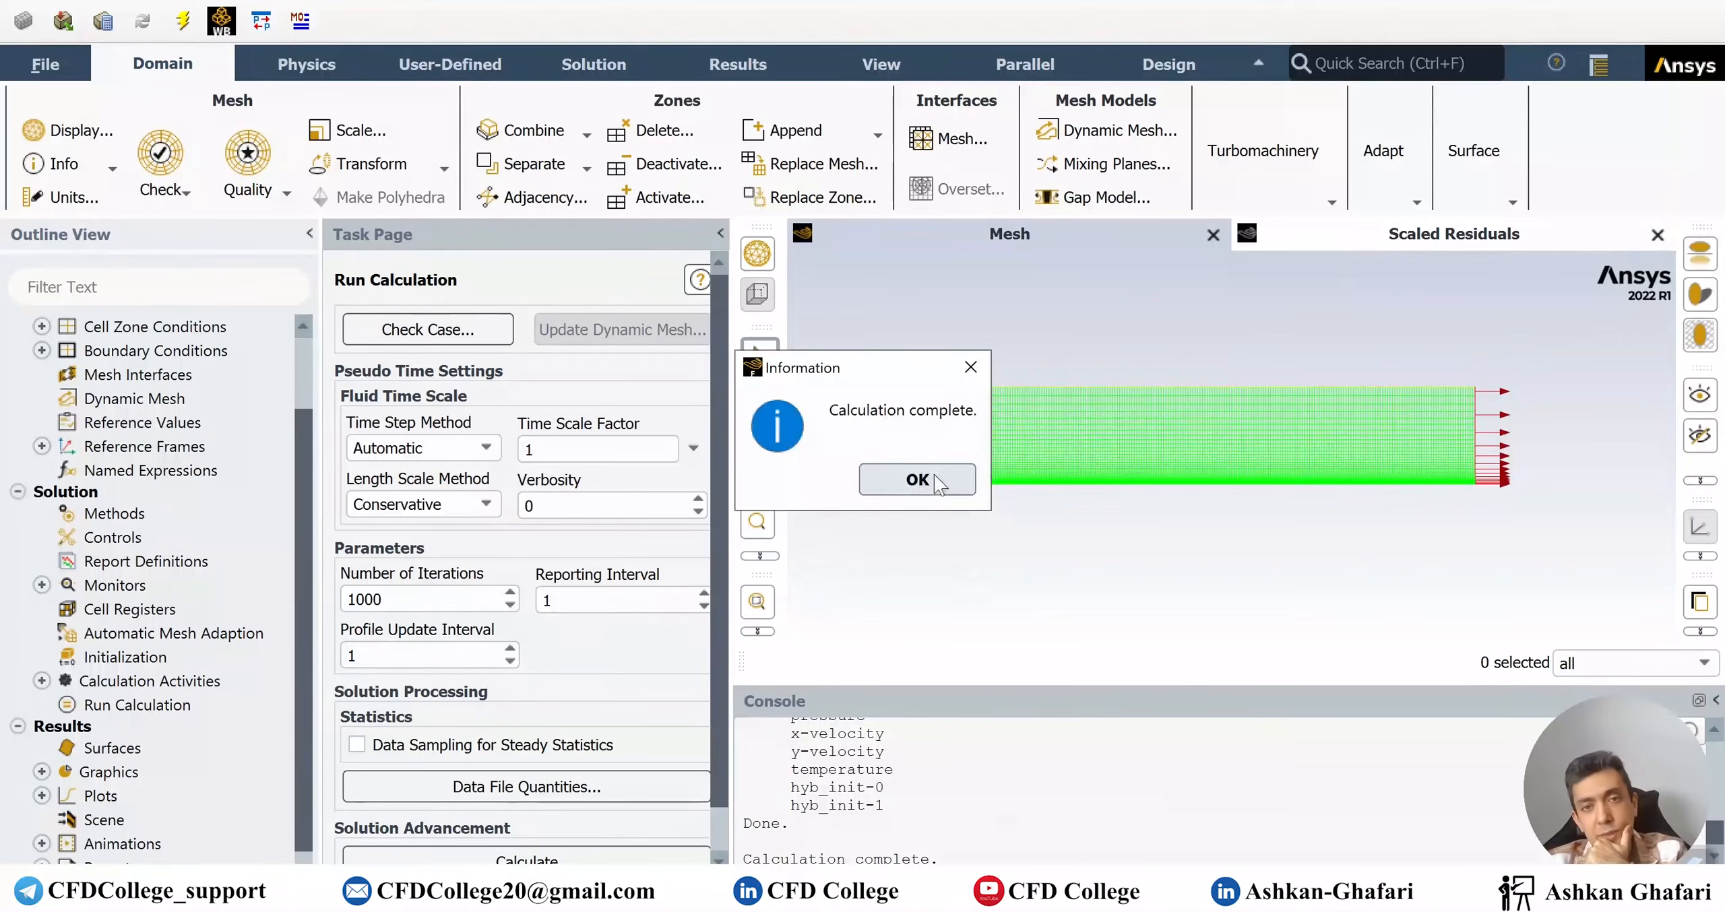
{"action": "left_click", "coordinate": [933, 476]}
{"action": "left_click", "coordinate": [1417, 244]}
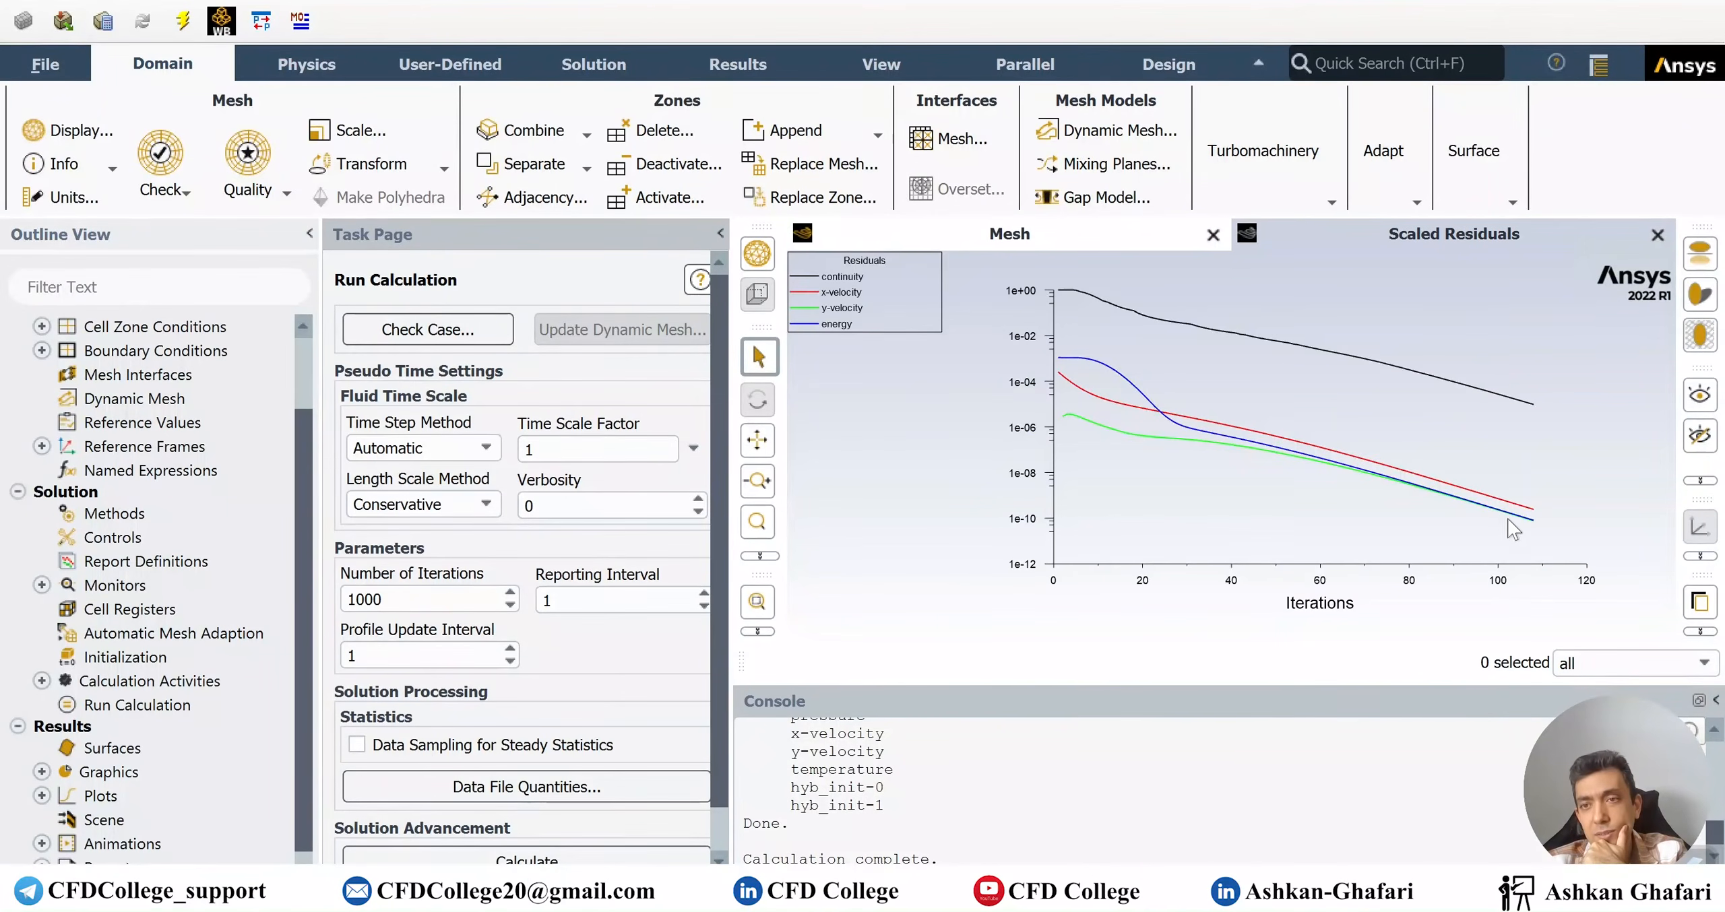
Tighten the continuity residual criterion to 1e-08
{"action": "left_click", "coordinate": [42, 585]}
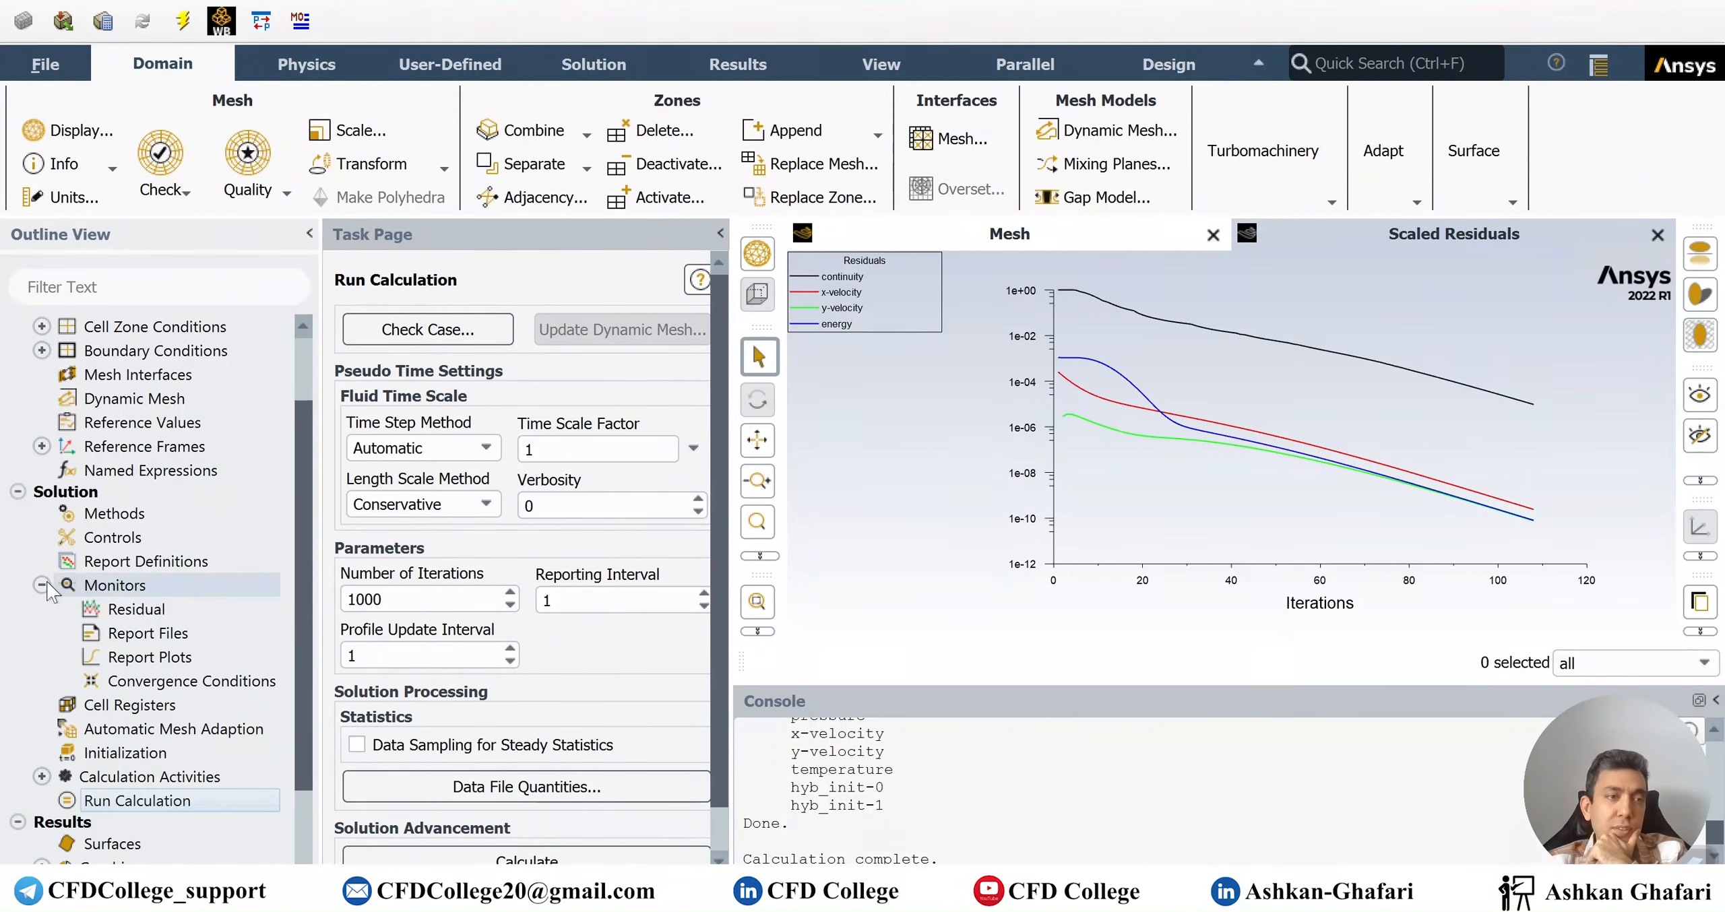
{"action": "double_click", "coordinate": [135, 609]}
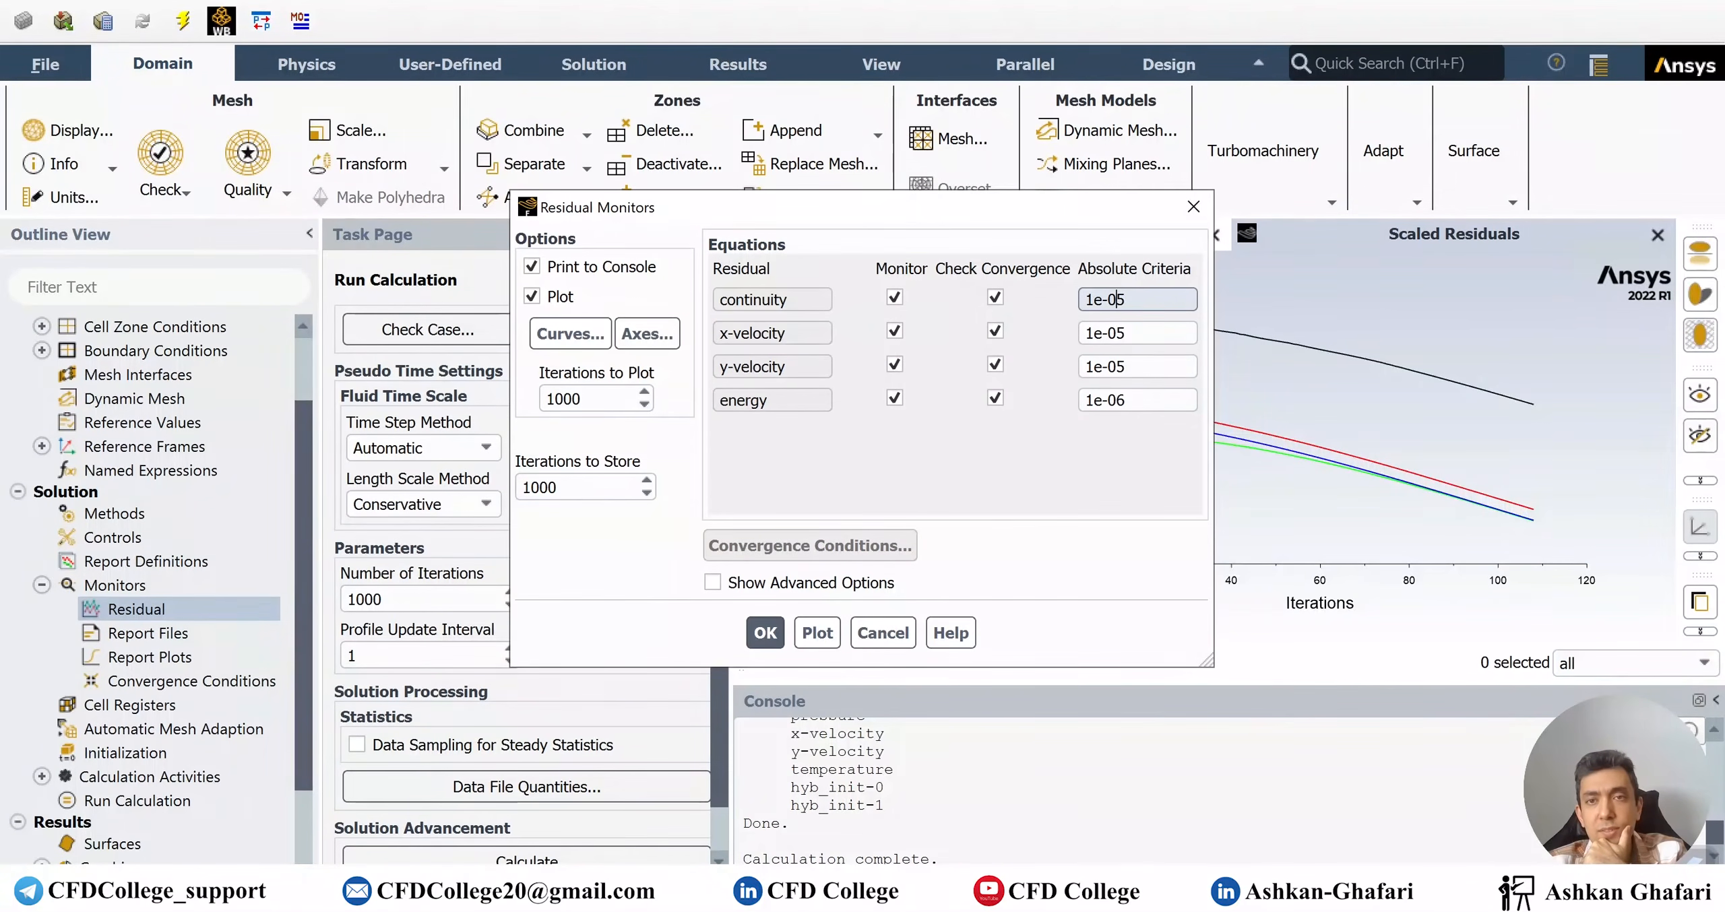
{"action": "left_click_drag", "start_coordinate": [1116, 300], "coordinate": [1128, 300]}
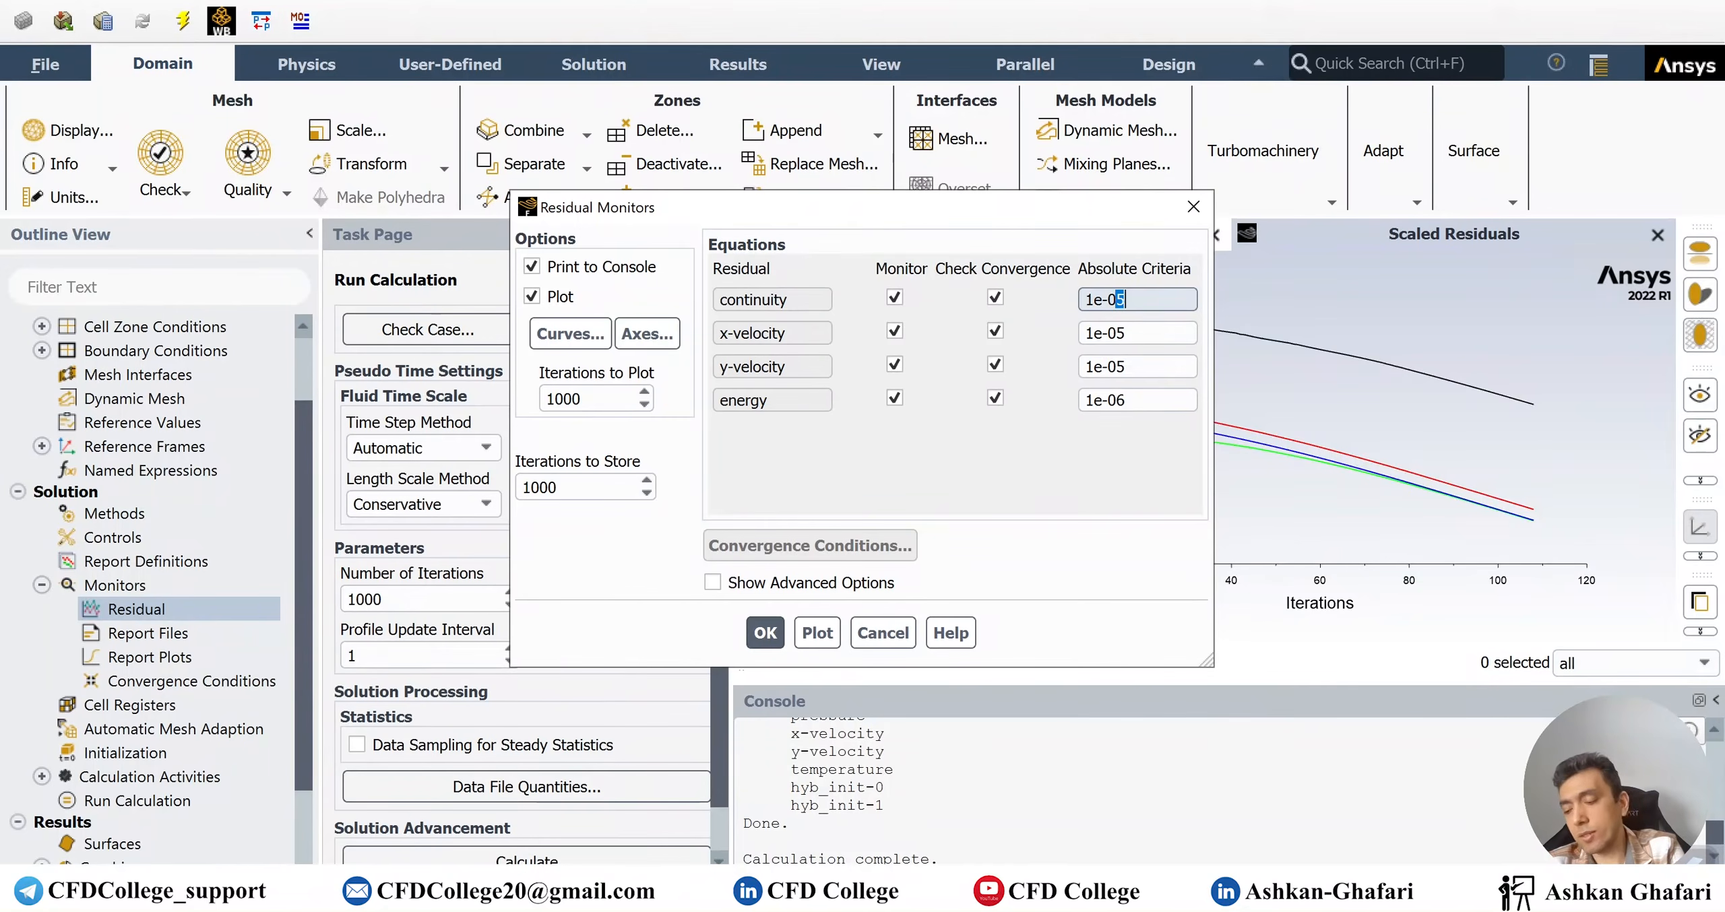
{"action": "type", "text": "8"}
{"action": "left_click", "coordinate": [766, 633]}
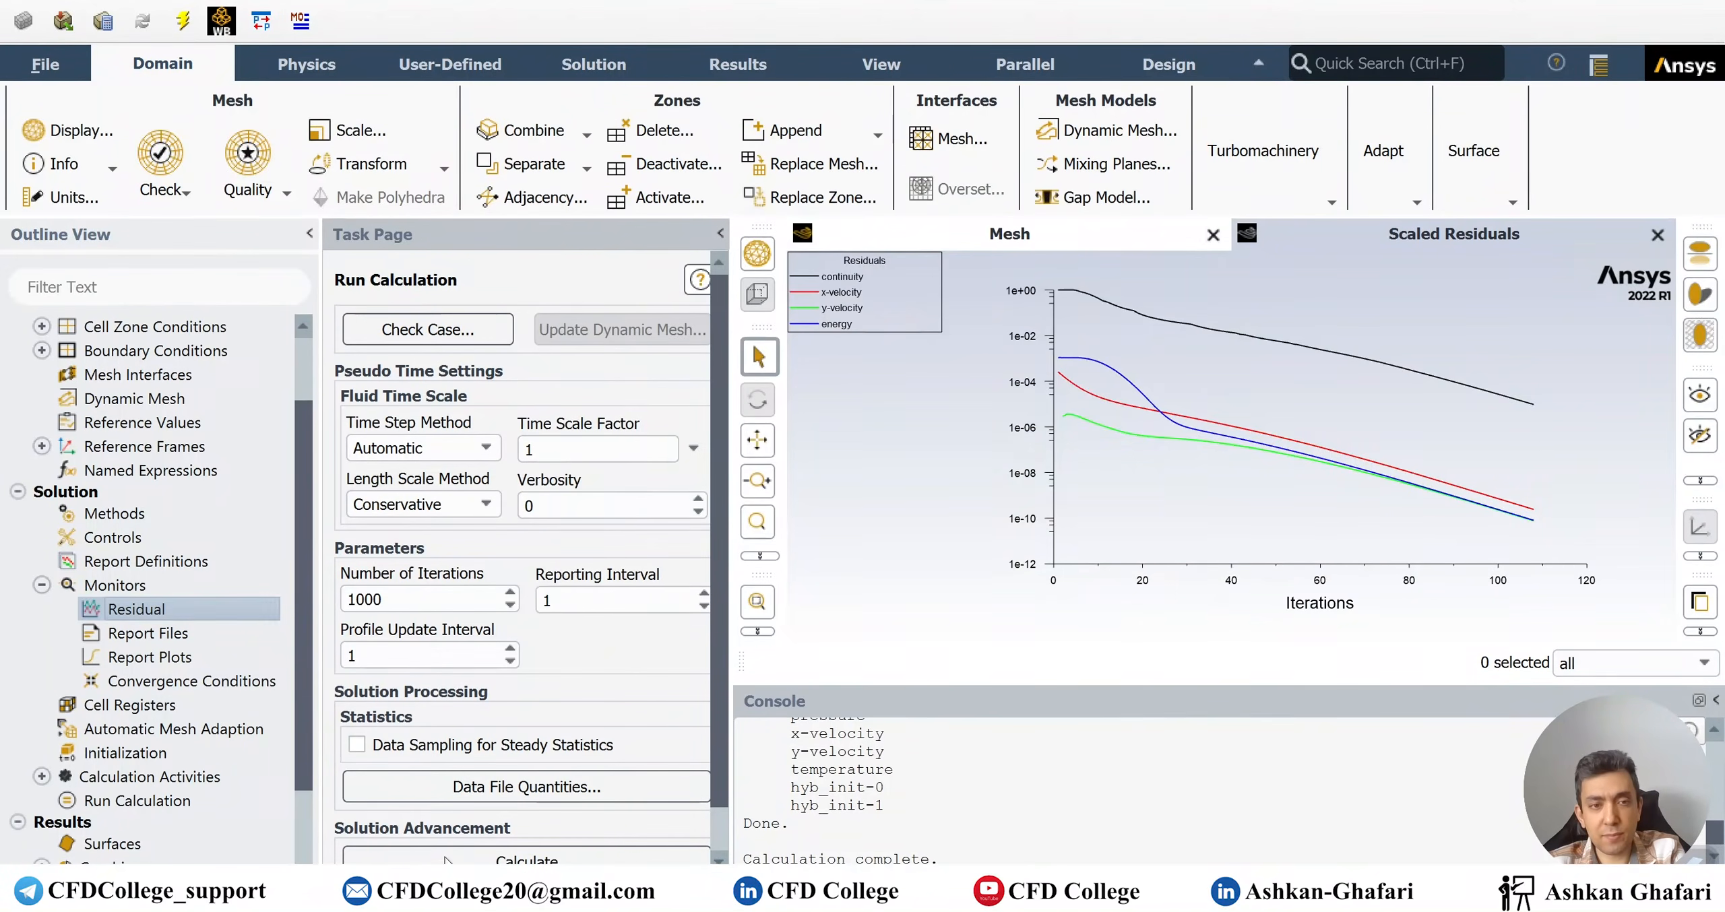
Continue solving with the stricter criterion until it converges at about 165 iterations
{"action": "left_click", "coordinate": [532, 628]}
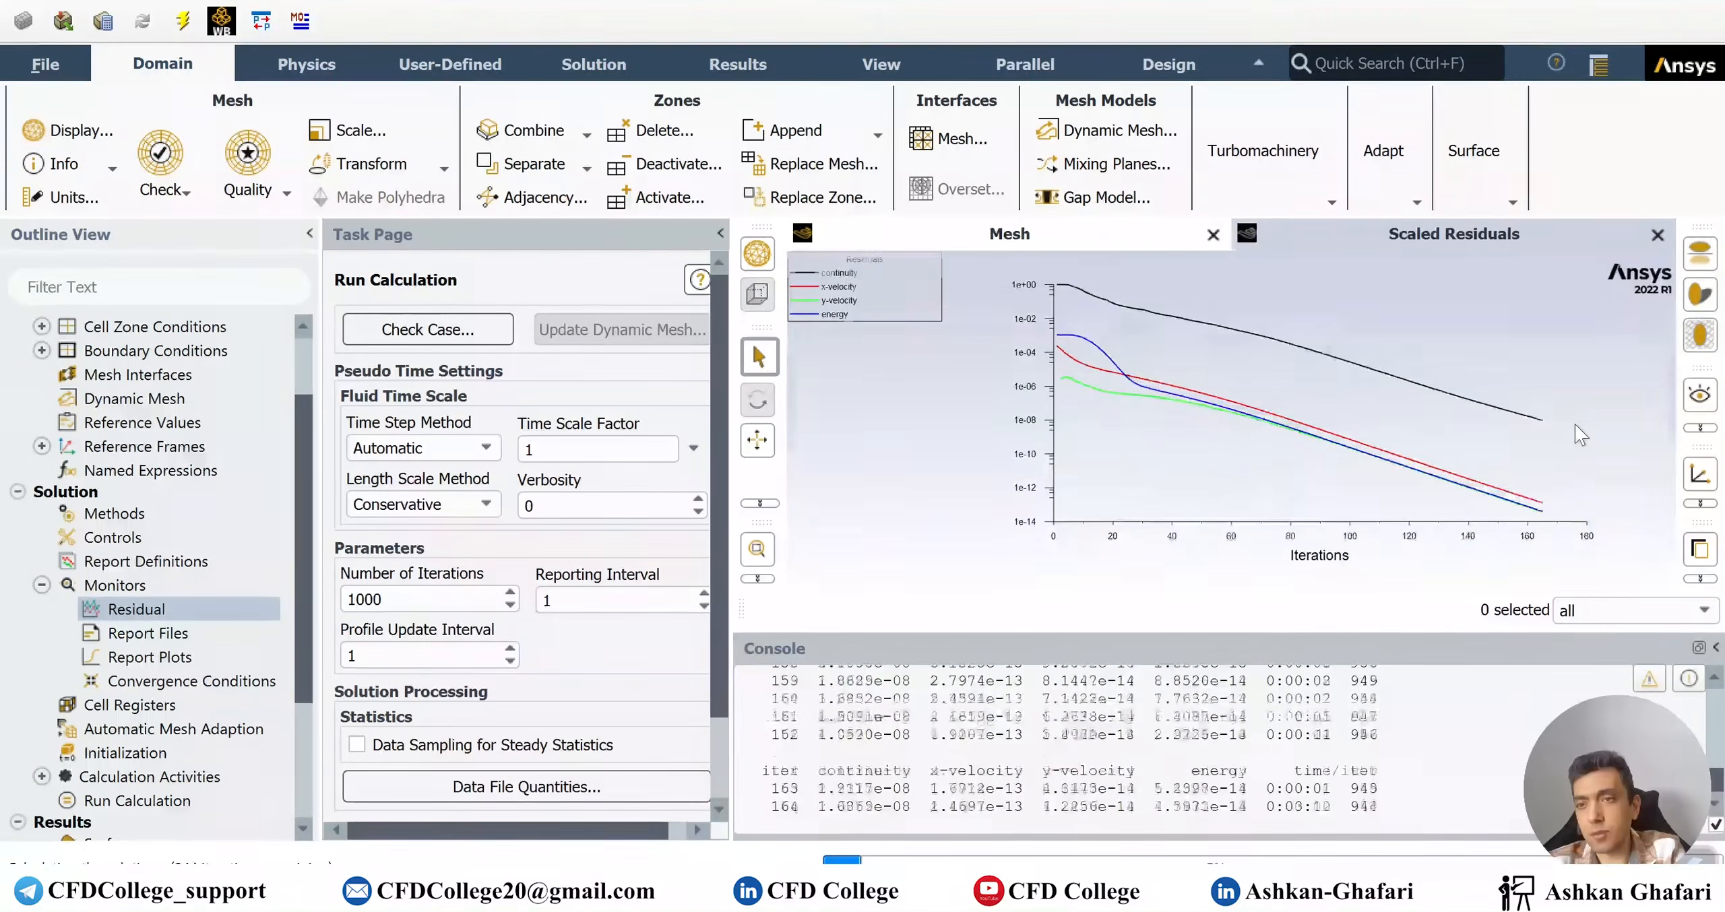
{"action": "left_click", "coordinate": [916, 479]}
{"action": "left_click", "coordinate": [1476, 237]}
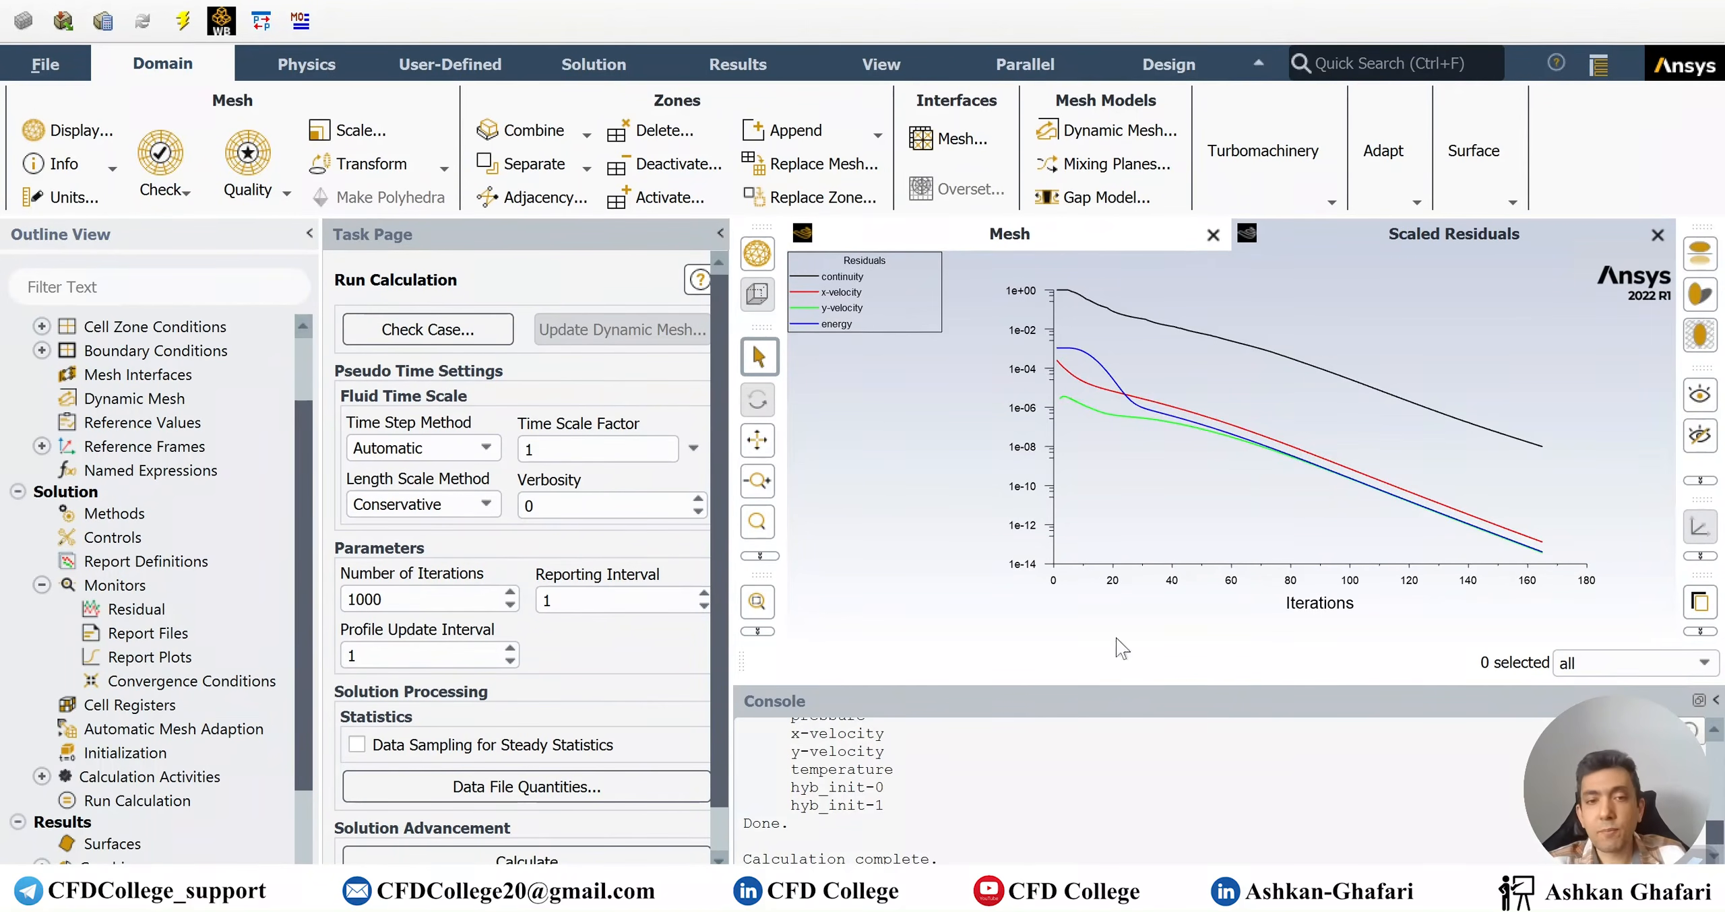
{"action": "left_click", "coordinate": [885, 787]}
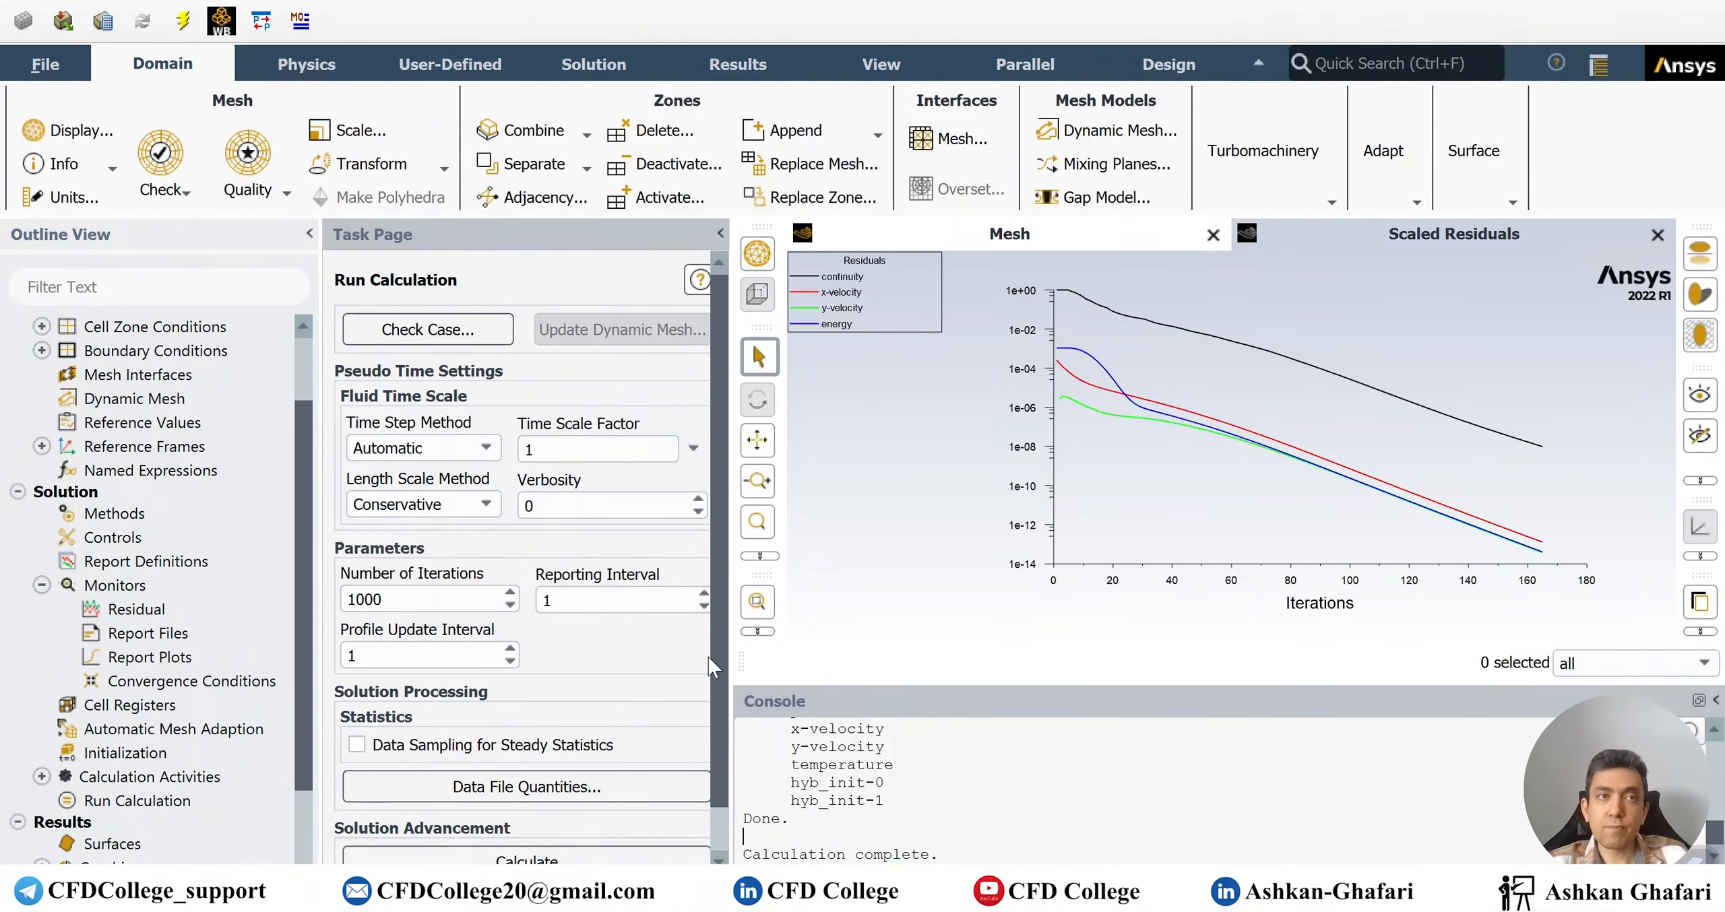
Hide the Workbench Tools toolbar, widen the settings panel, and collapse the Monitors branch
{"action": "right_click", "coordinate": [500, 10]}
{"action": "left_click", "coordinate": [637, 167]}
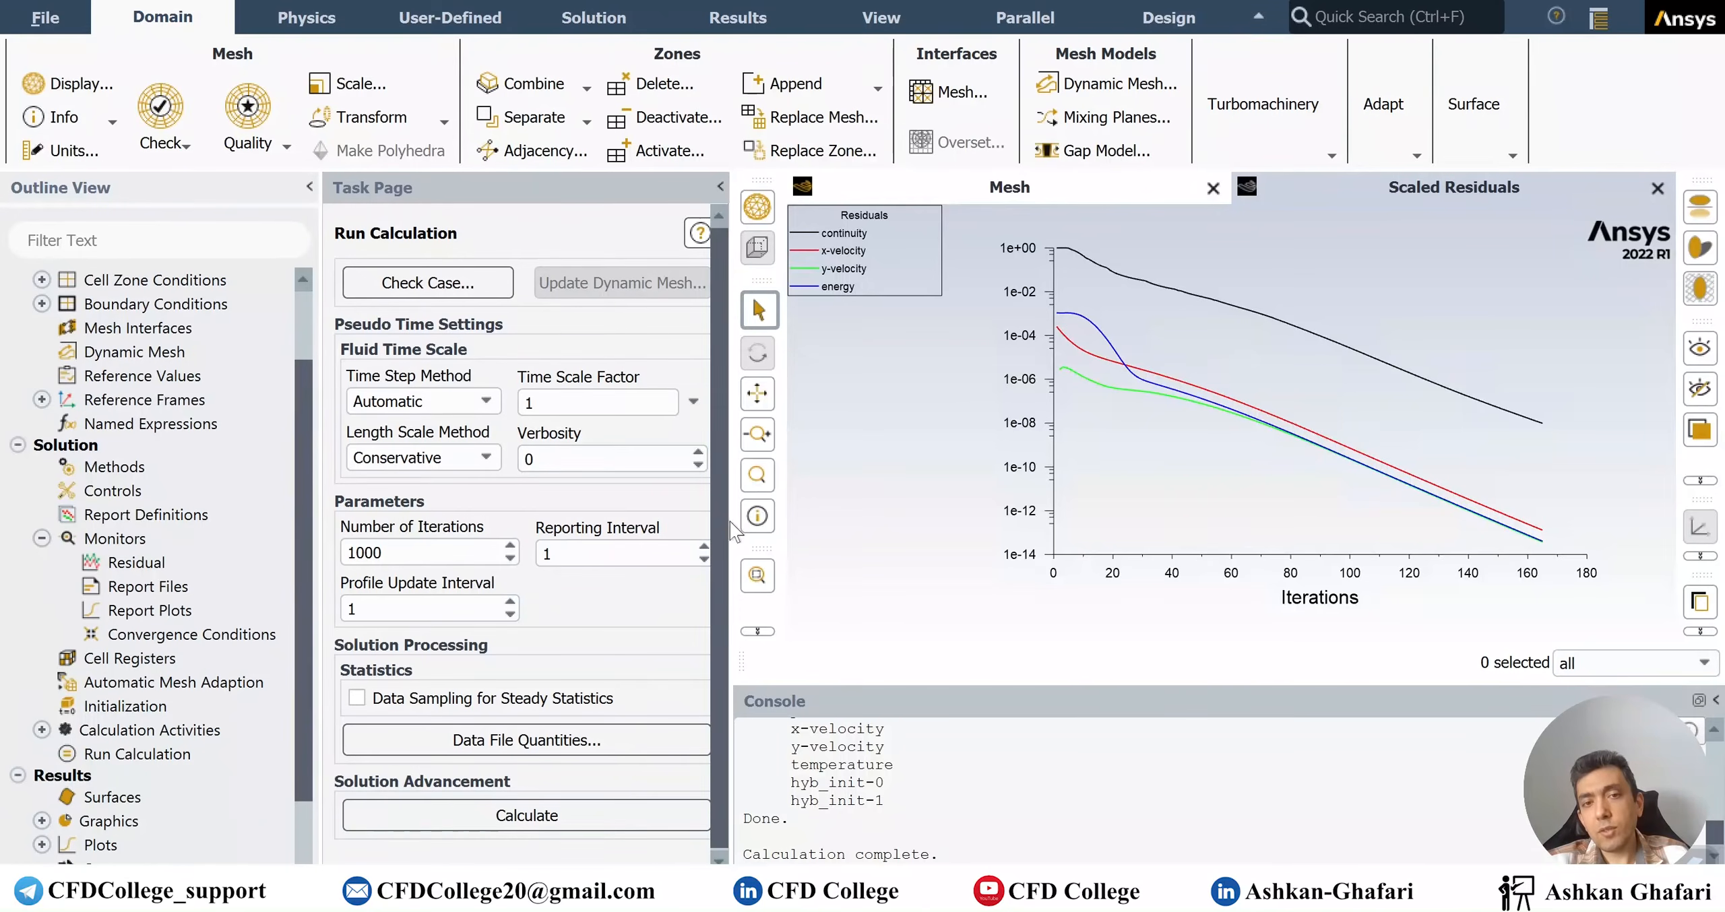
{"action": "left_click_drag", "start_coordinate": [731, 520], "coordinate": [741, 520]}
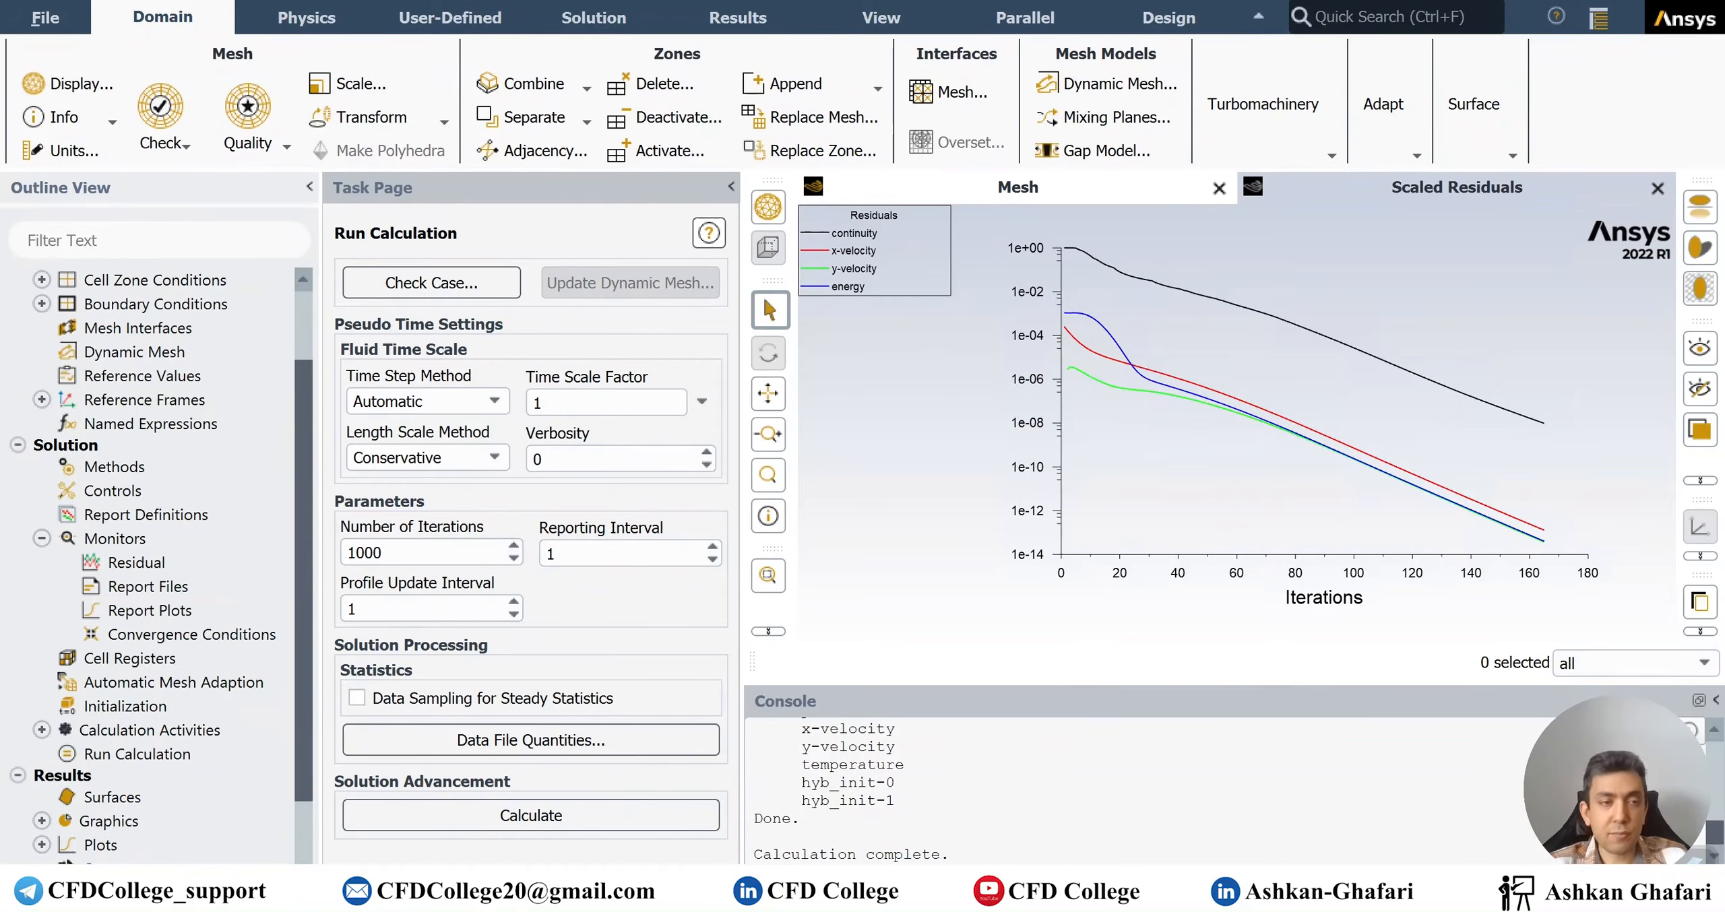
{"action": "left_click", "coordinate": [42, 538]}
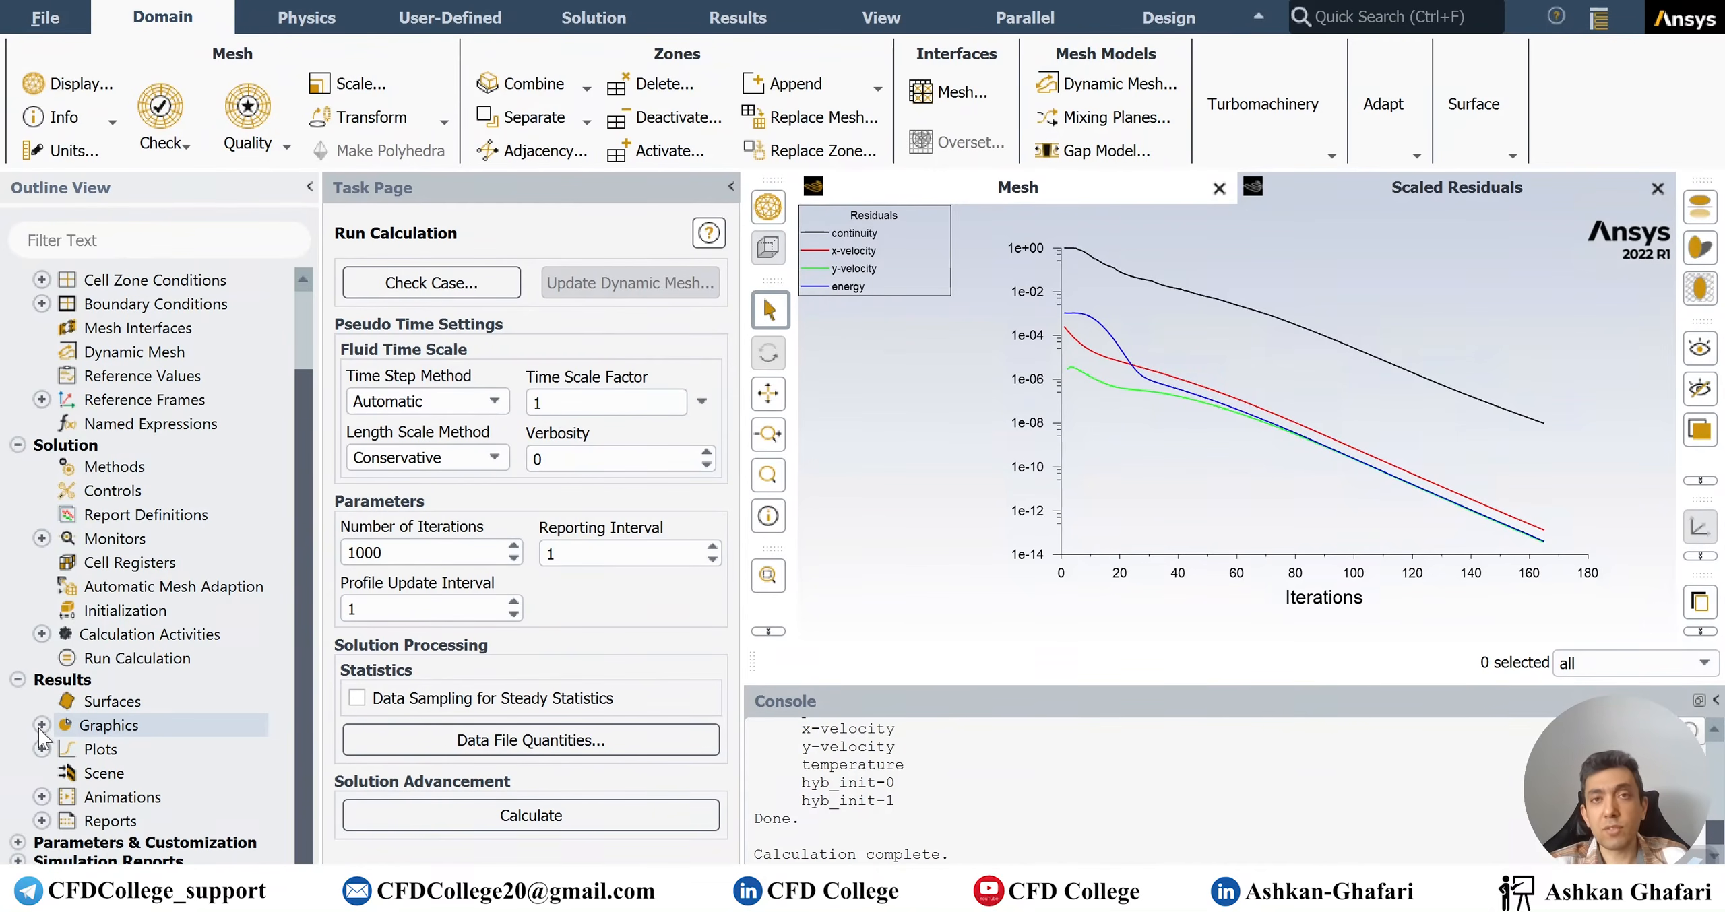
Open the XY Plot setup under Results > Plots and bring the mesh back into the graphics view
{"action": "left_click", "coordinate": [42, 821]}
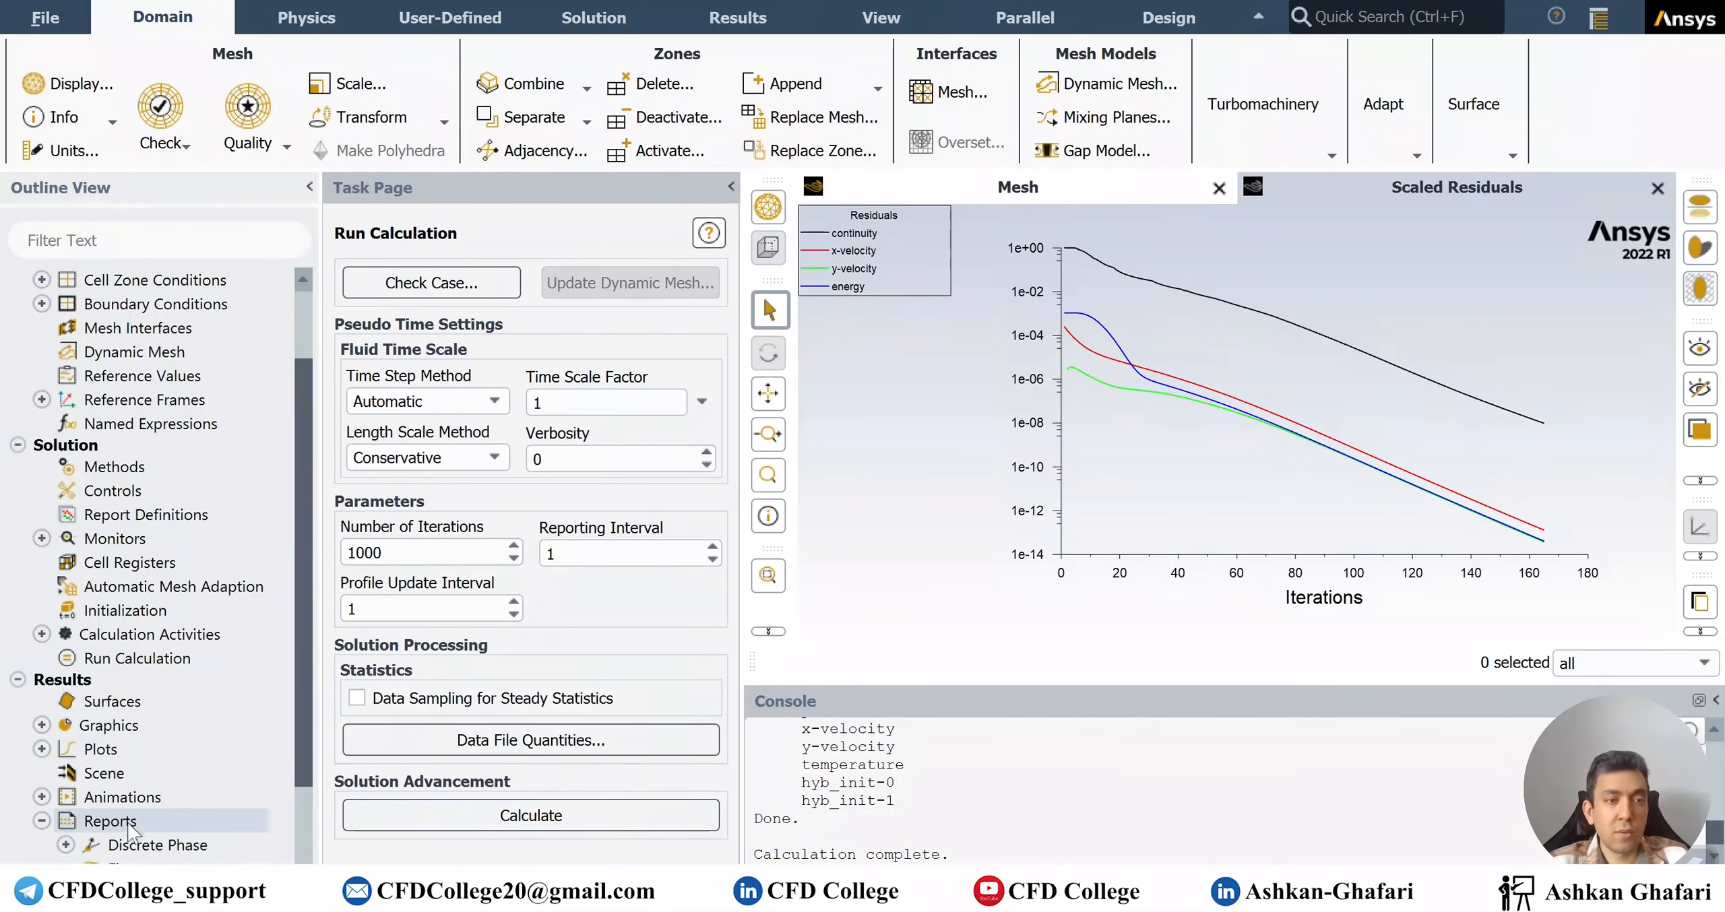
{"action": "scroll", "coordinate": [135, 801], "scroll_direction": "down", "scroll_amount": 2}
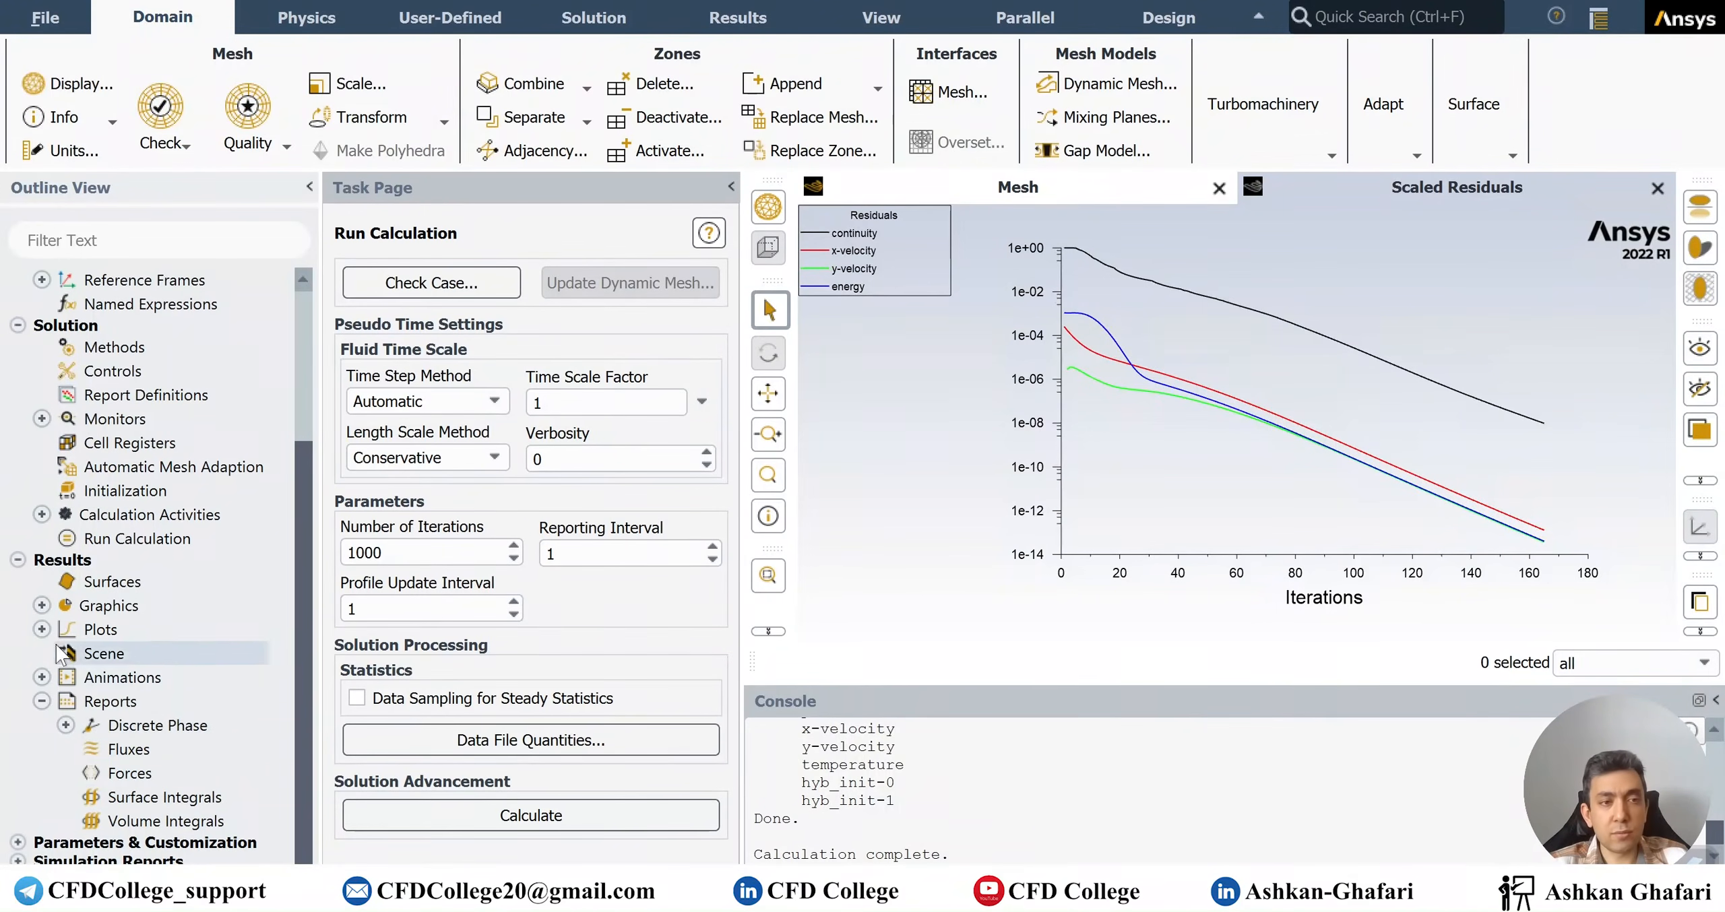
{"action": "left_click", "coordinate": [42, 630]}
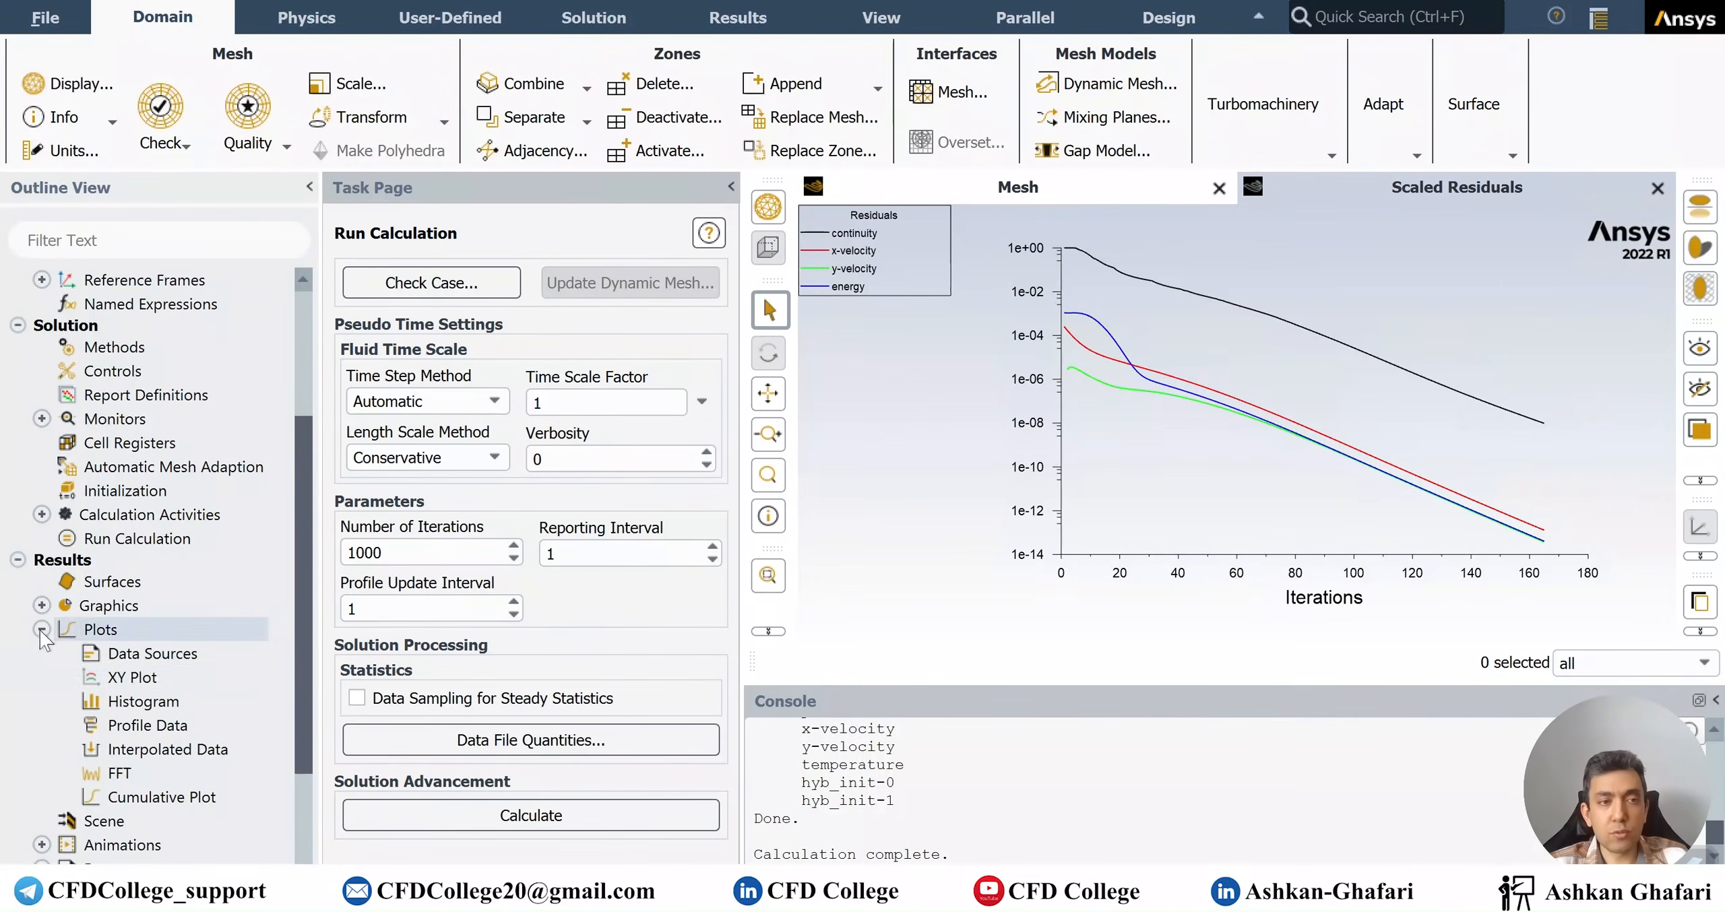
{"action": "double_click", "coordinate": [137, 679]}
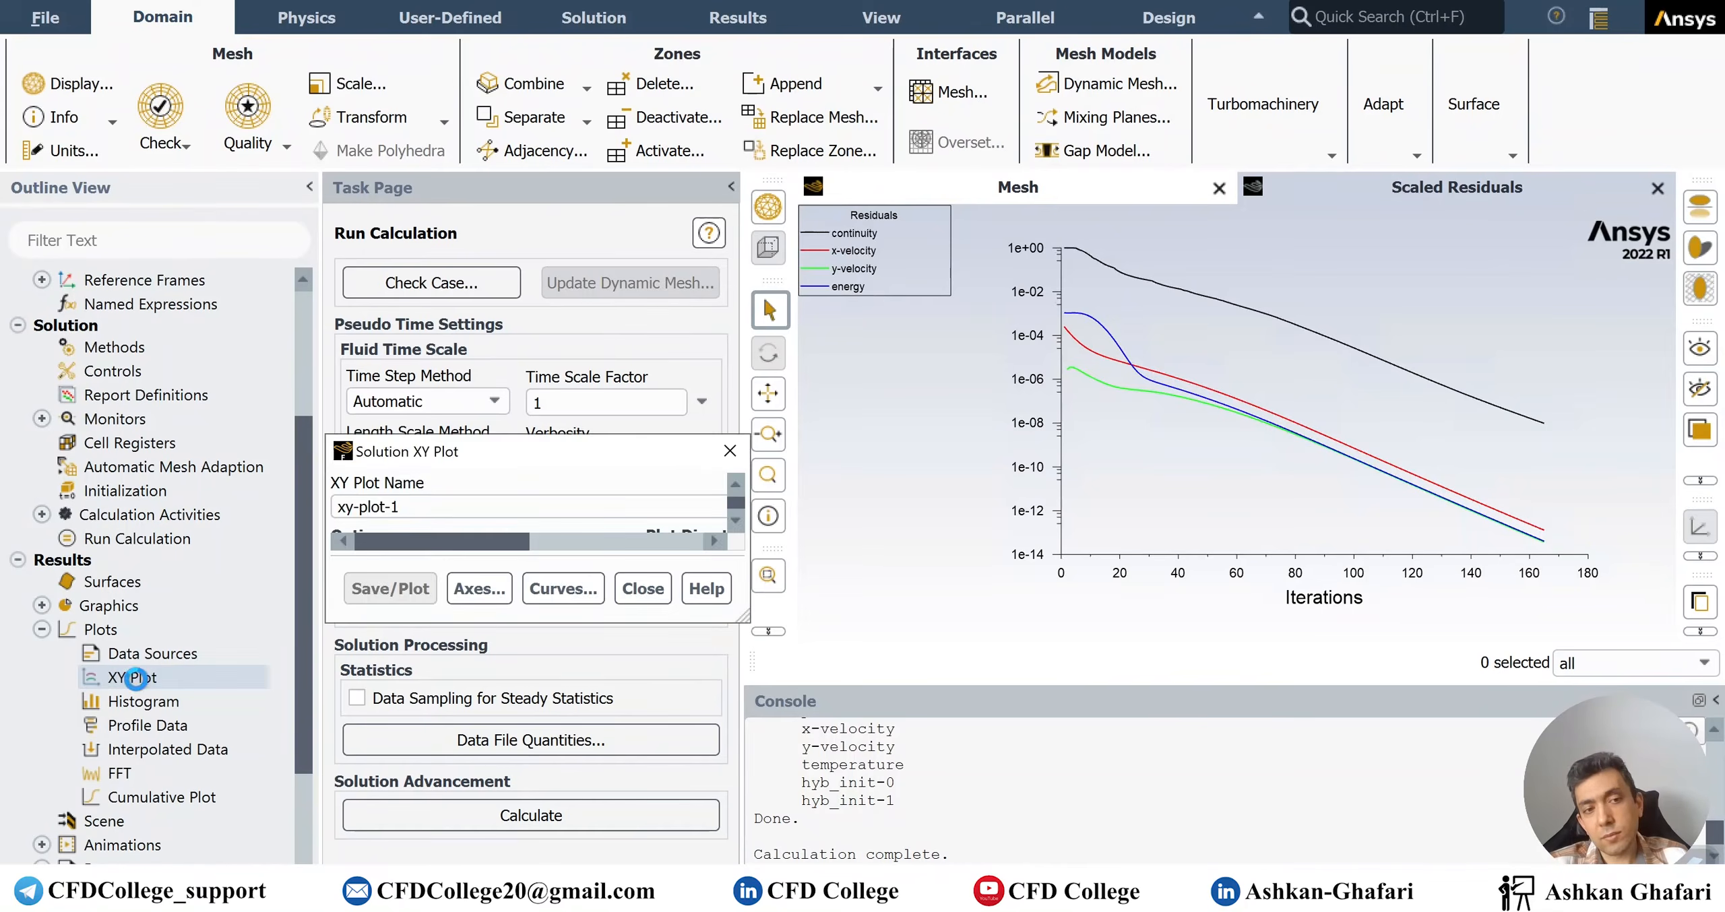
{"action": "left_click_drag", "start_coordinate": [523, 191], "coordinate": [397, 194]}
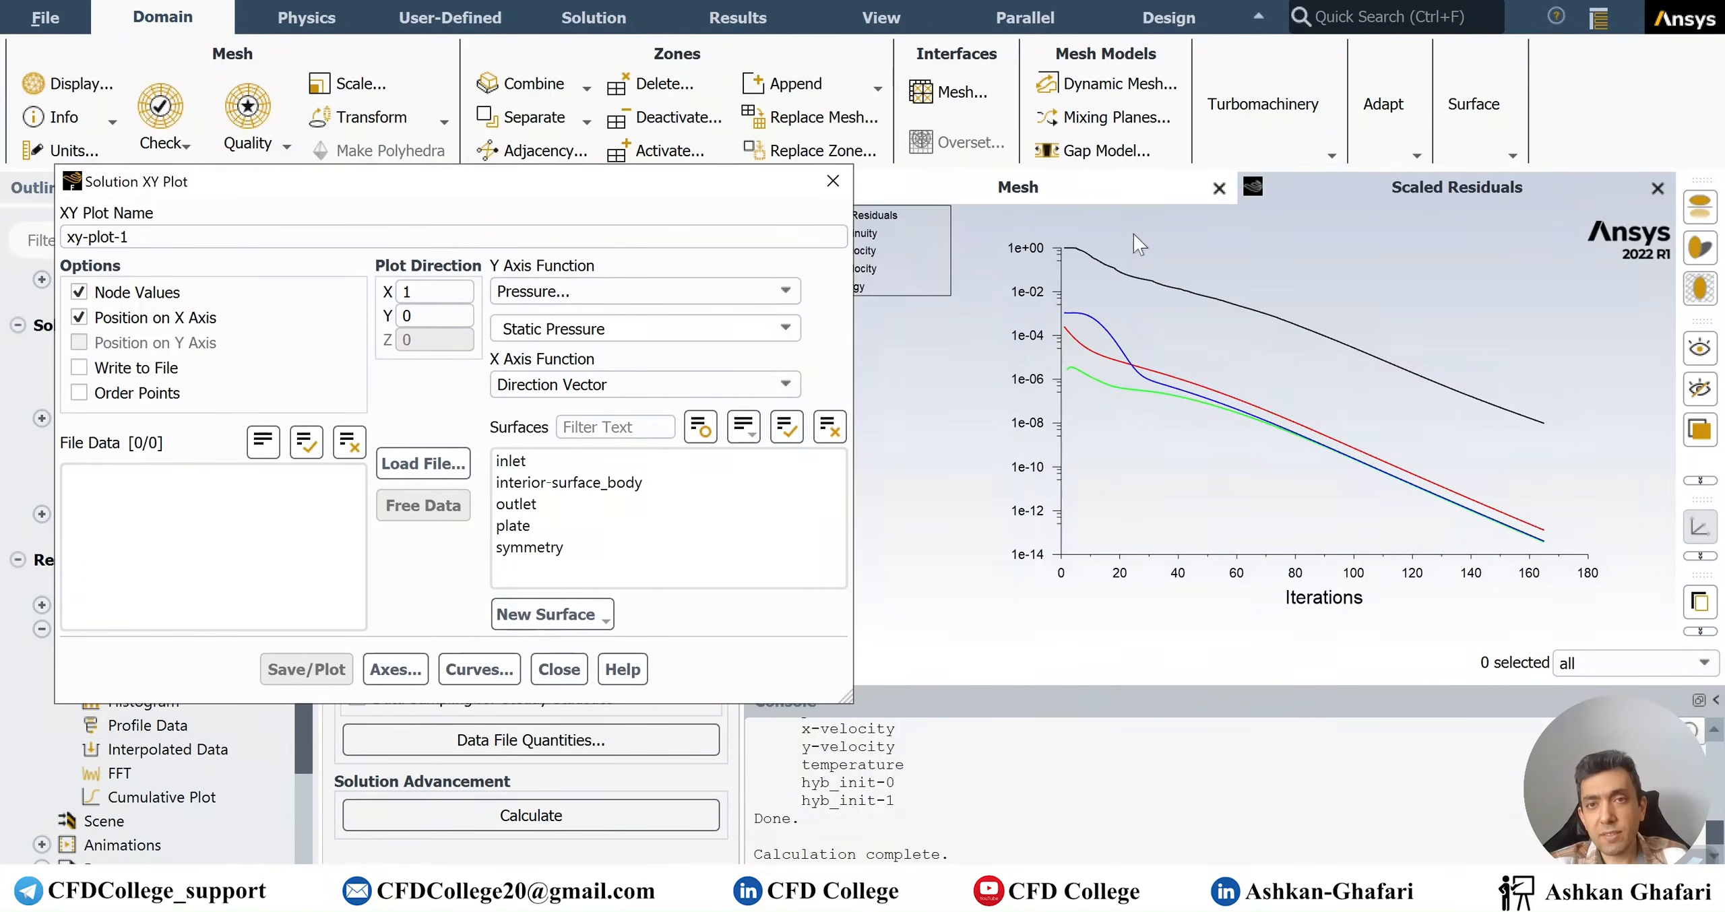
{"action": "left_click", "coordinate": [1018, 188]}
{"action": "double_click", "coordinate": [406, 292]}
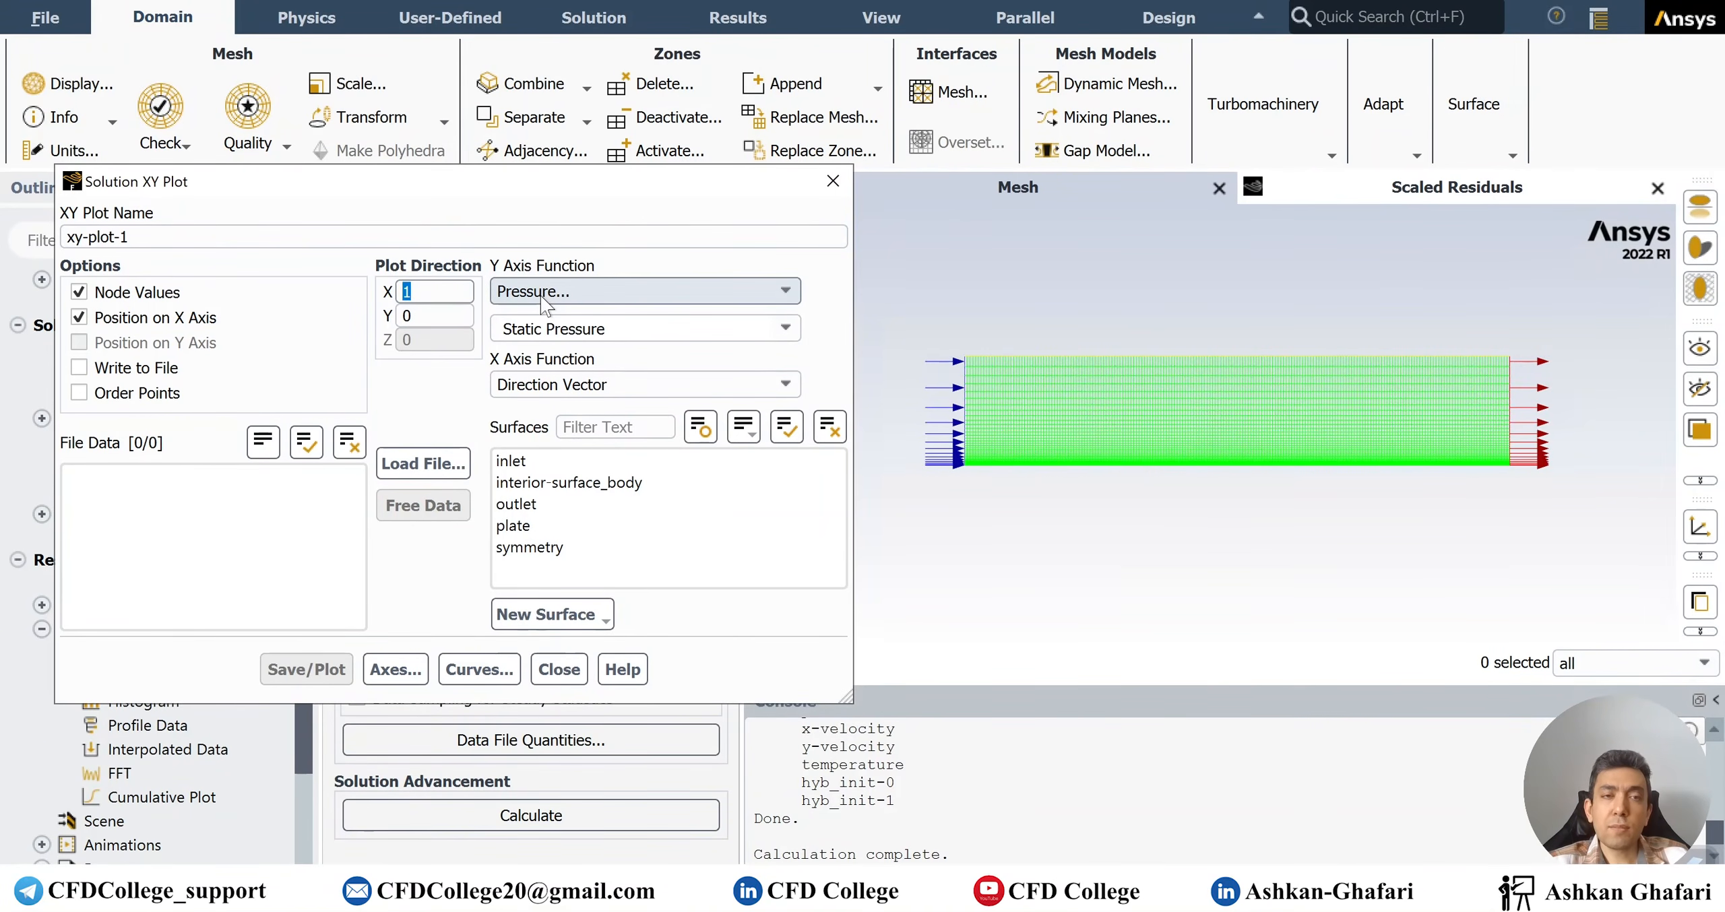
Plot Wall Fluxes > Skin Friction Coefficient on the Y axis for the plate surface
{"action": "left_click", "coordinate": [584, 278]}
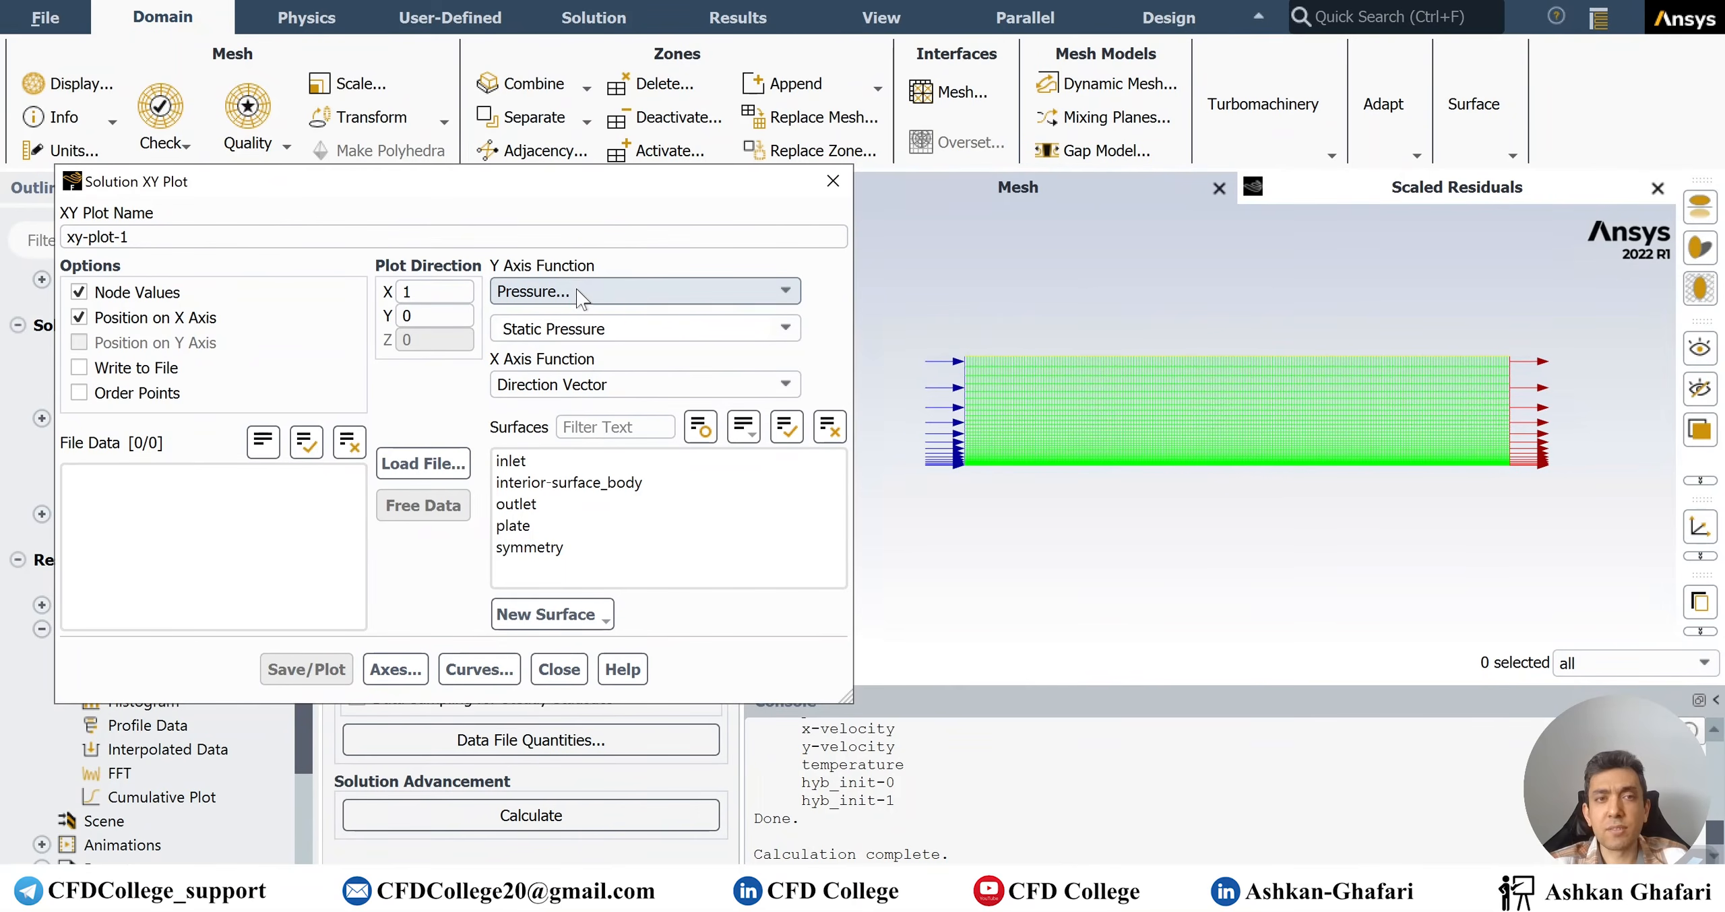
{"action": "left_click", "coordinate": [577, 289]}
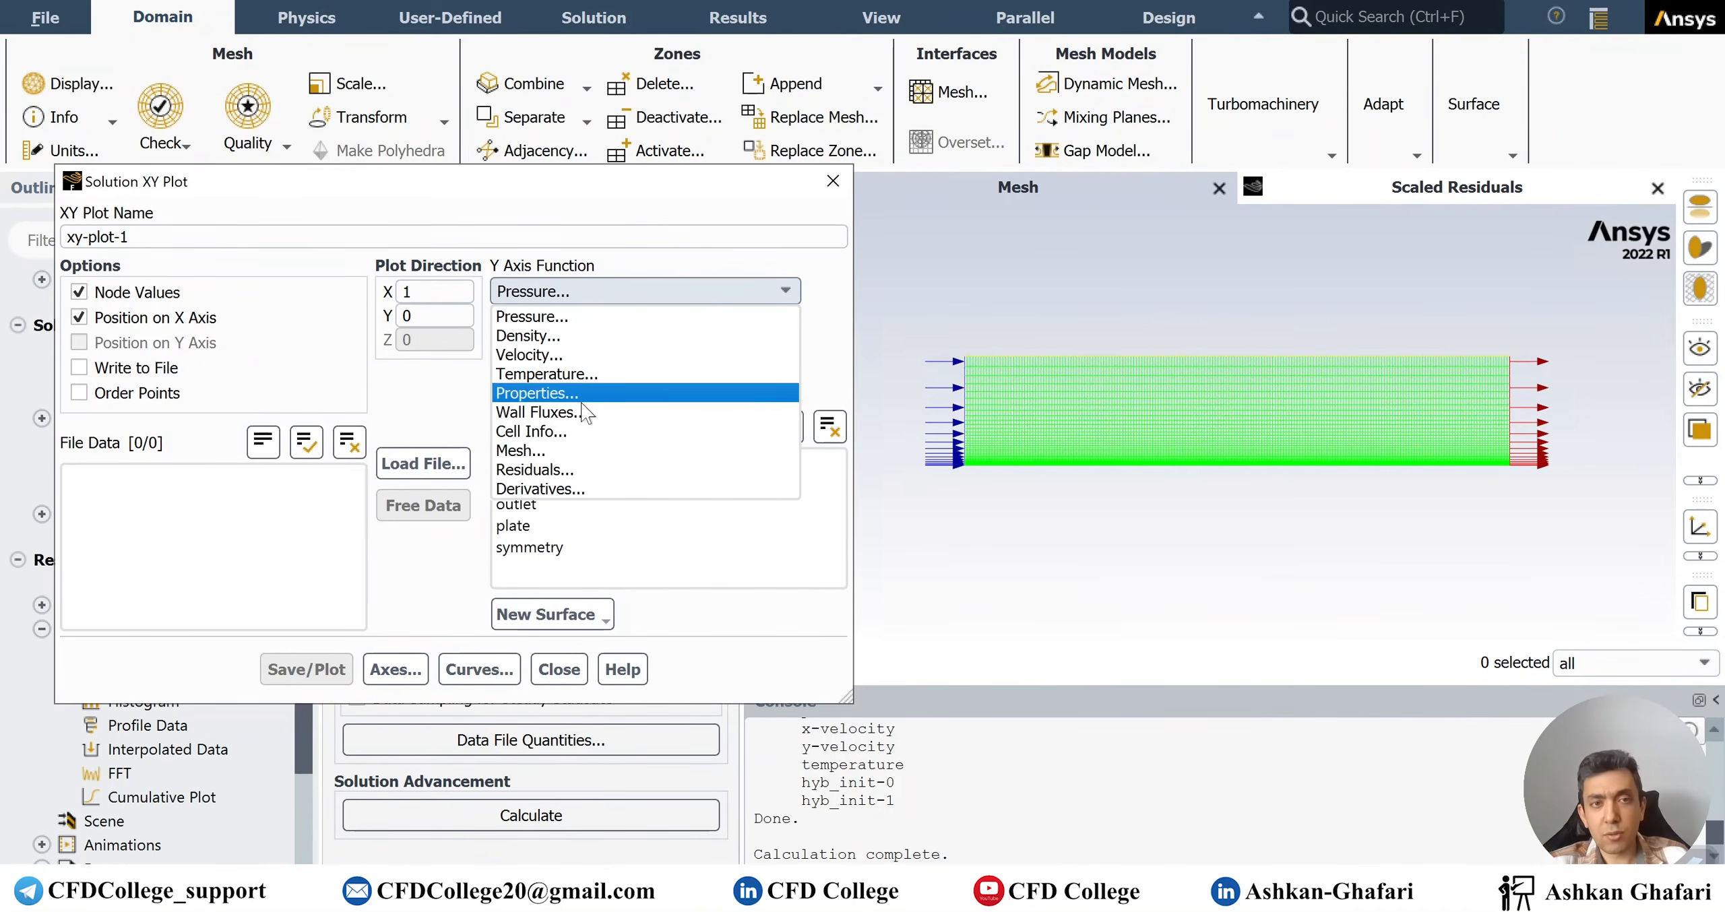
{"action": "left_click", "coordinate": [533, 412]}
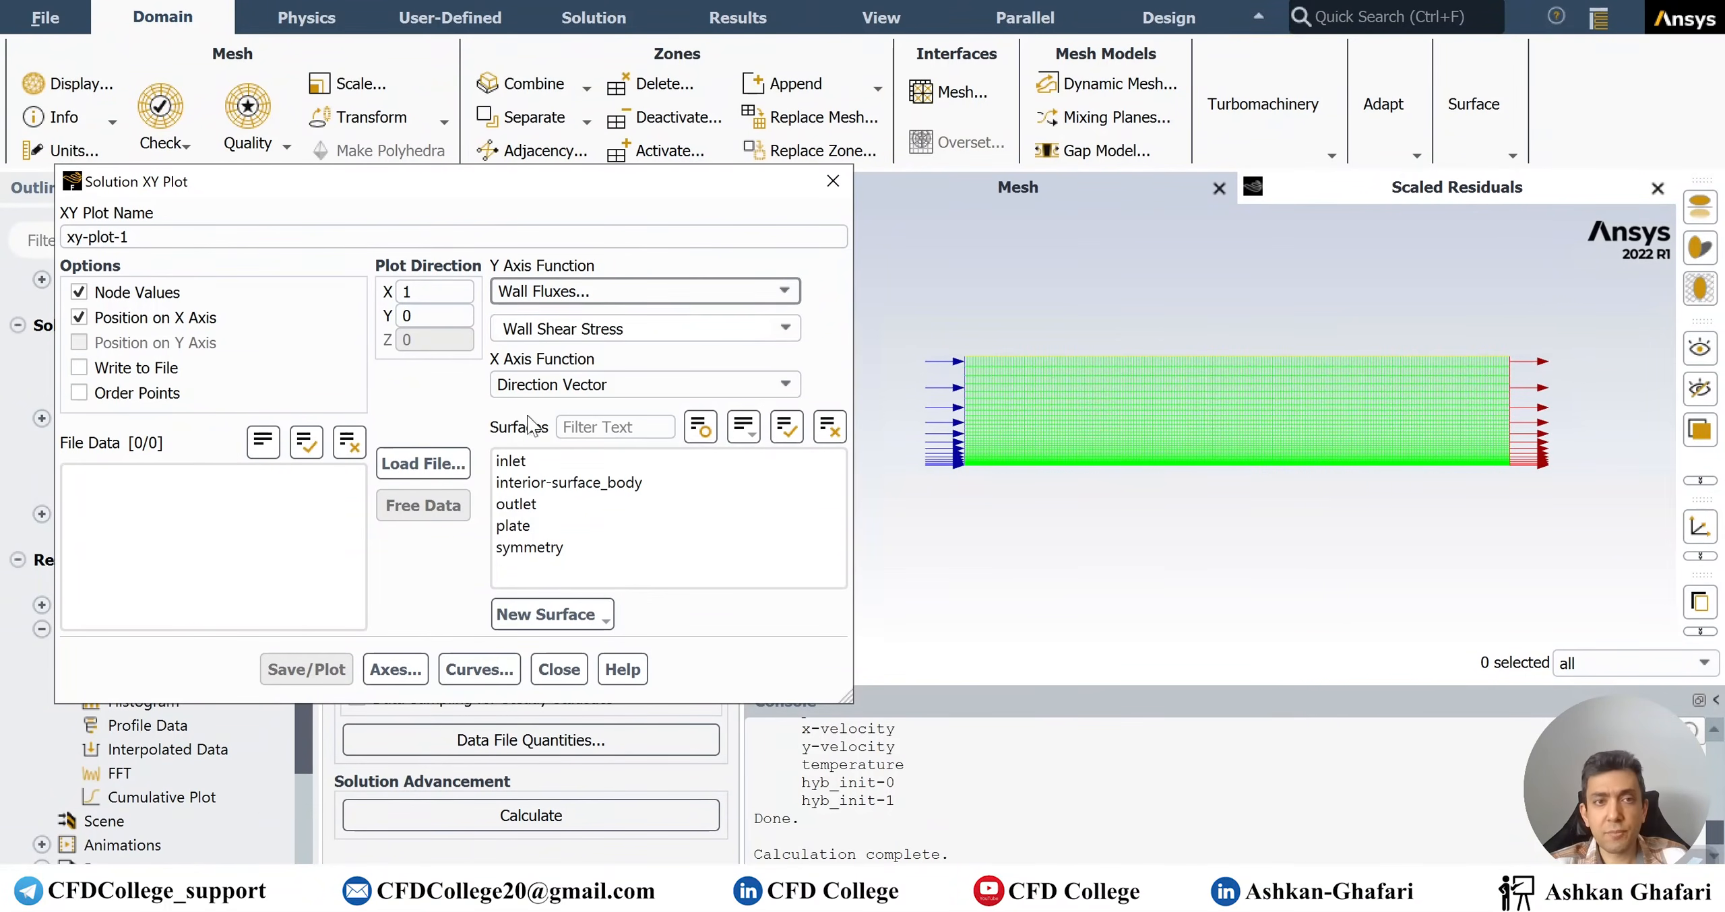
{"action": "left_click", "coordinate": [783, 336]}
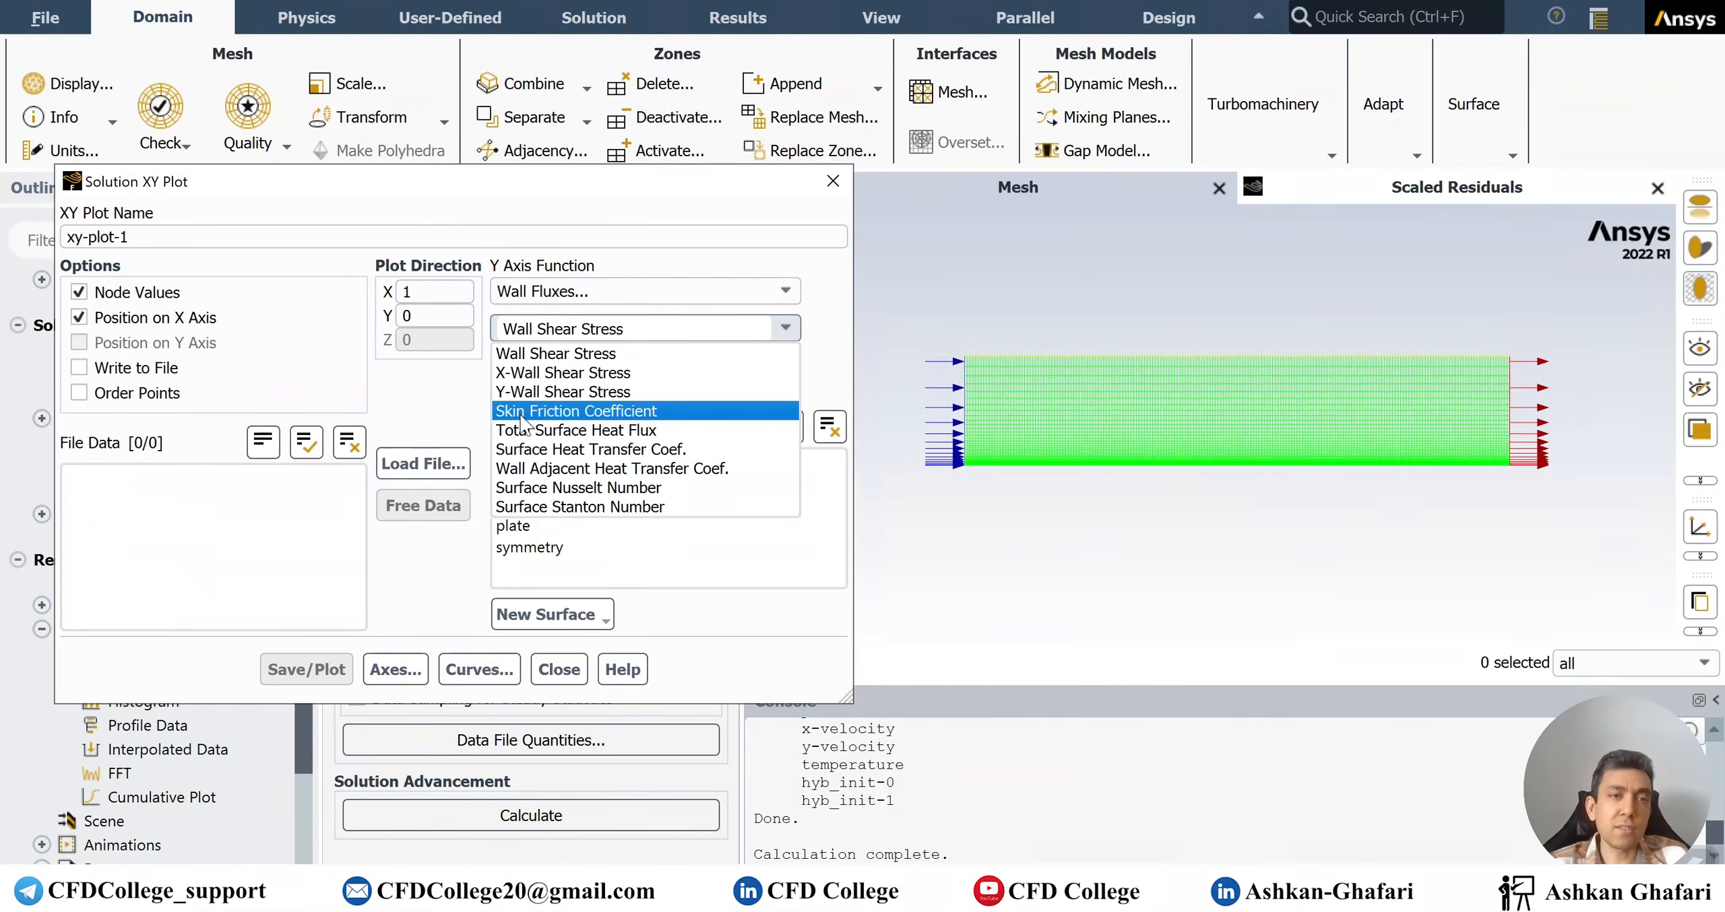
{"action": "left_click", "coordinate": [603, 414]}
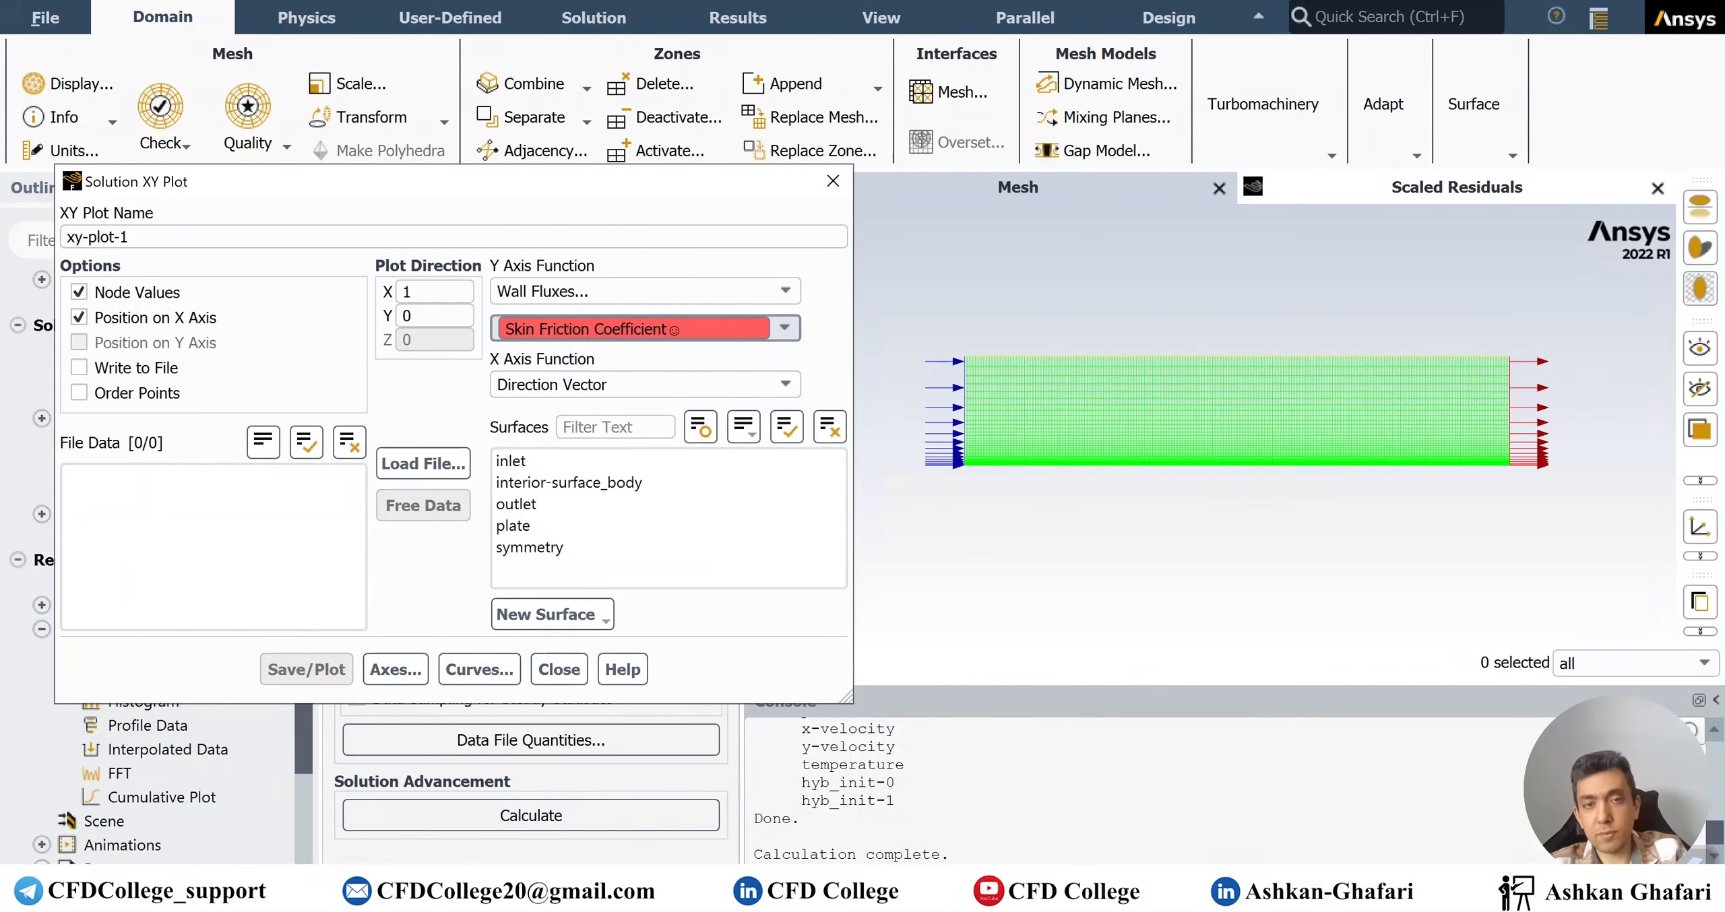
{"action": "left_click", "coordinate": [712, 327]}
{"action": "key", "text": "Return"}
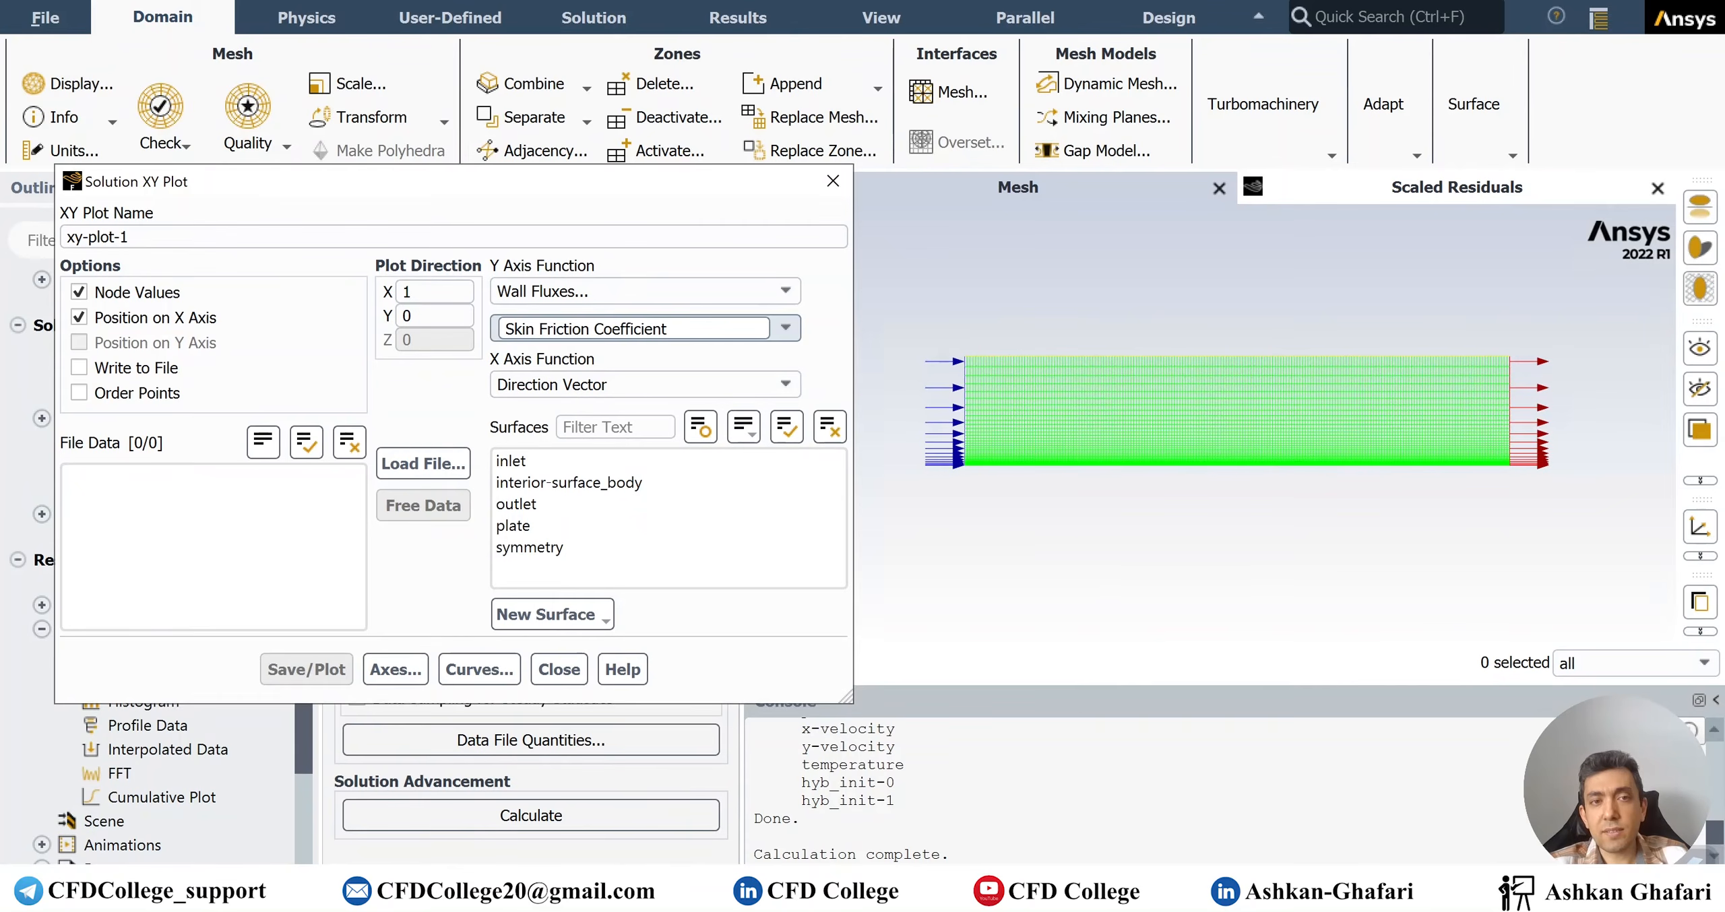
{"action": "left_click", "coordinate": [525, 529]}
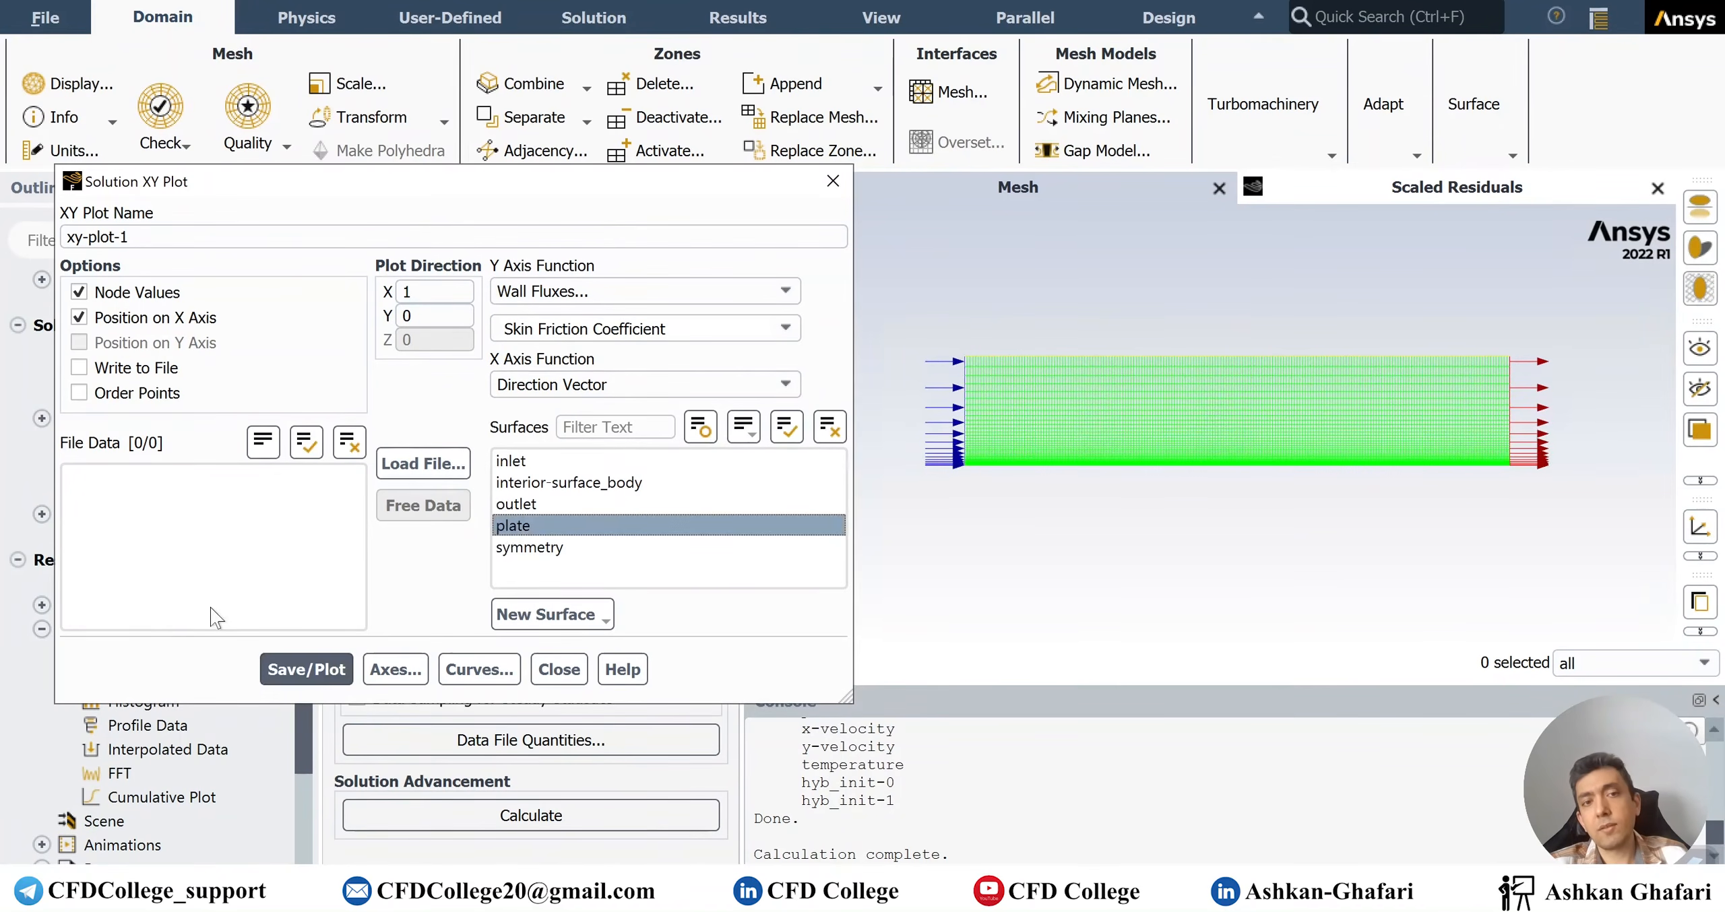
Draw the plate's Cf curve, then tick Write to File and save the data as Cf.xy
{"action": "left_click", "coordinate": [306, 669]}
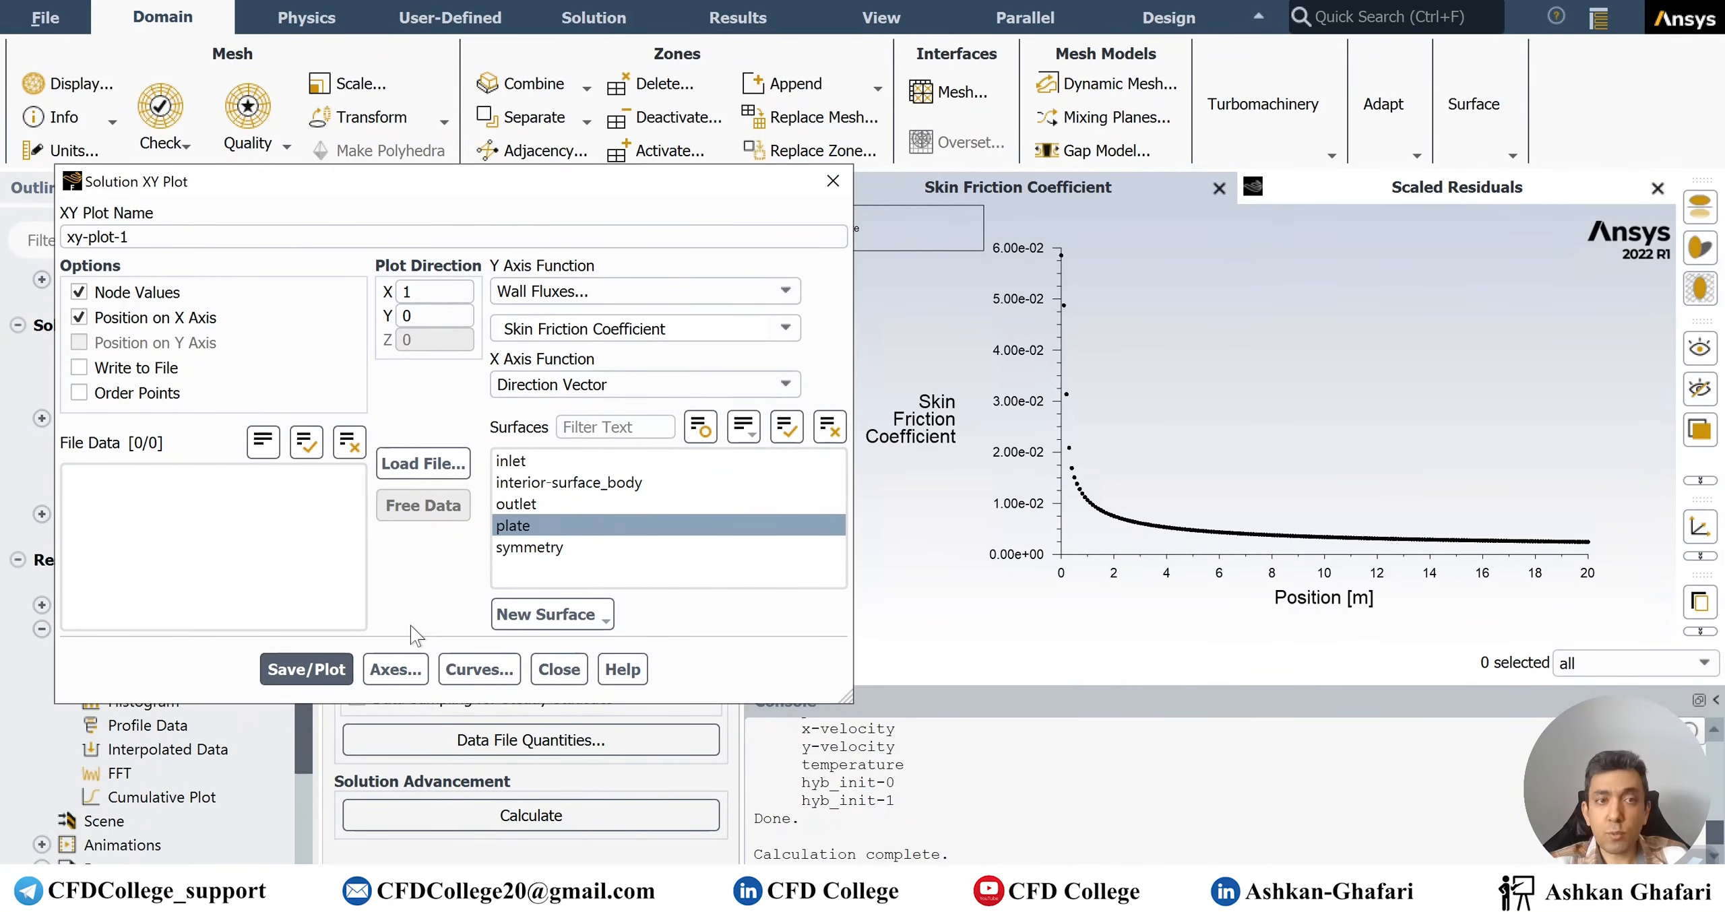
{"action": "left_click", "coordinate": [140, 368]}
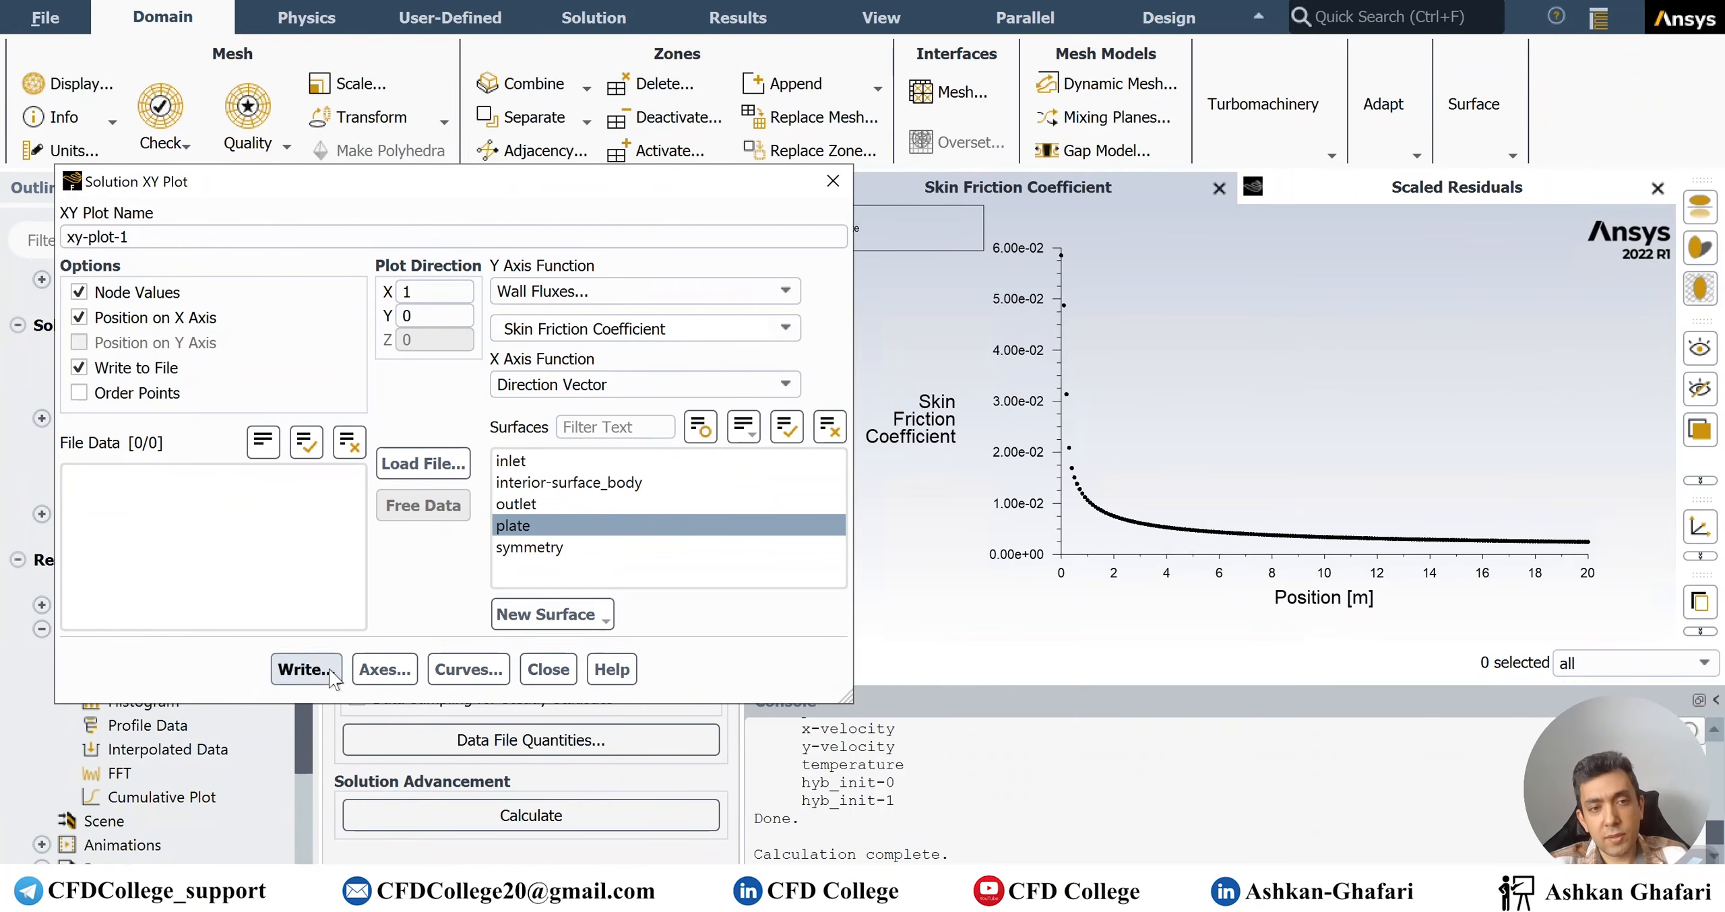
{"action": "left_click", "coordinate": [307, 669]}
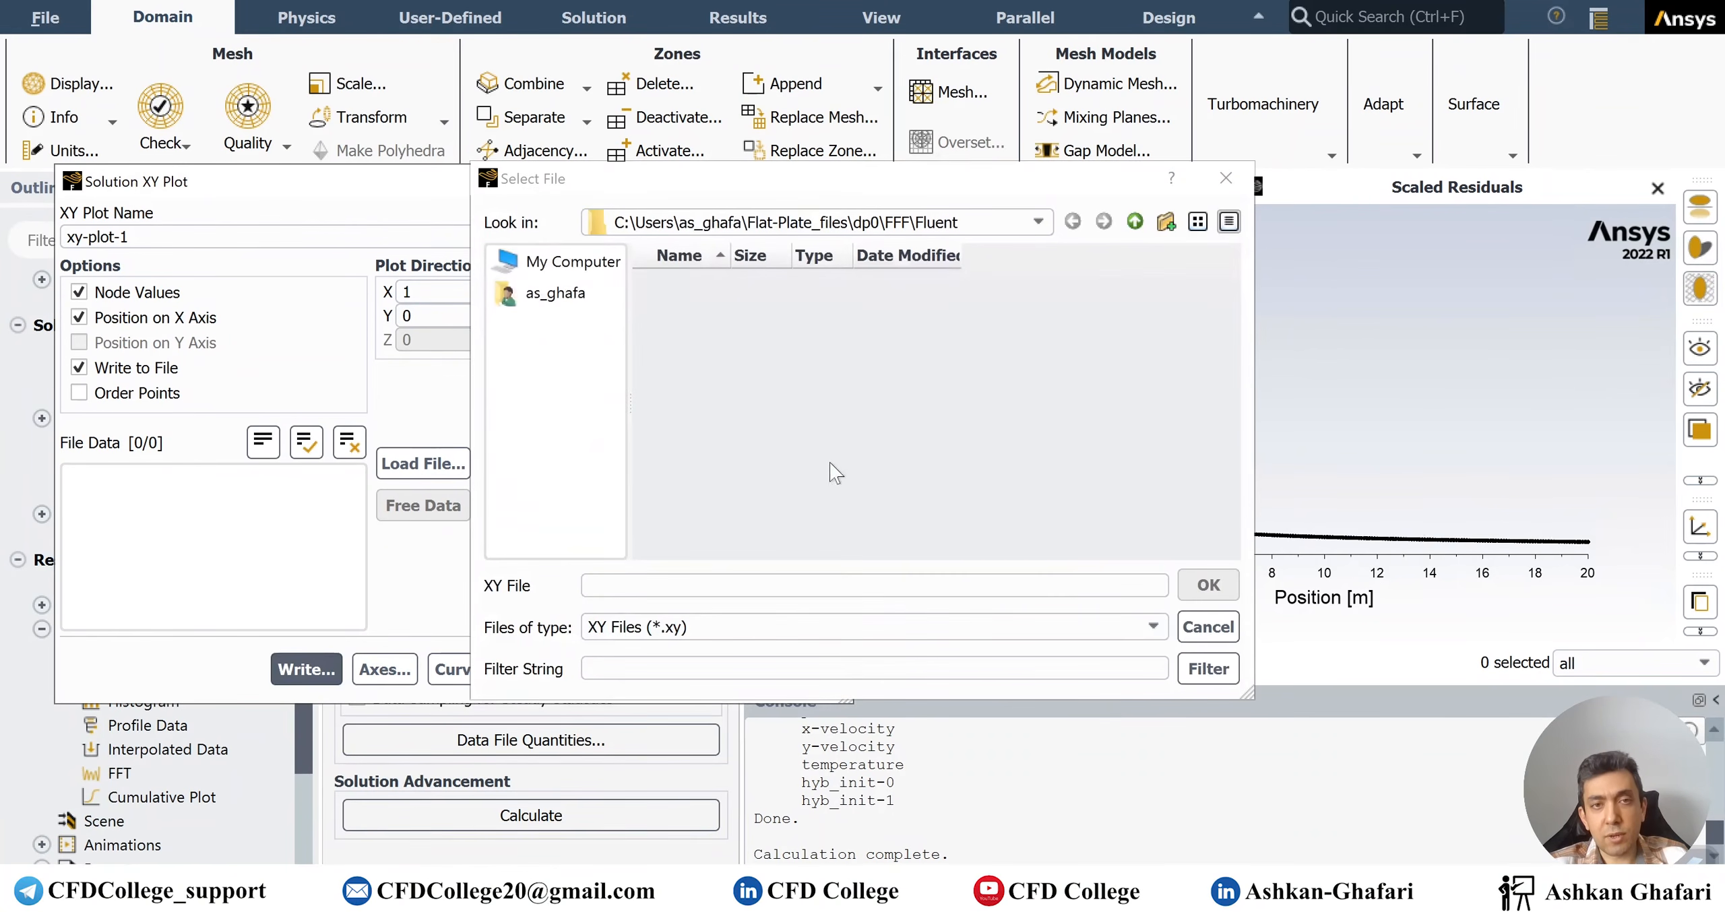
{"action": "left_click", "coordinate": [682, 586]}
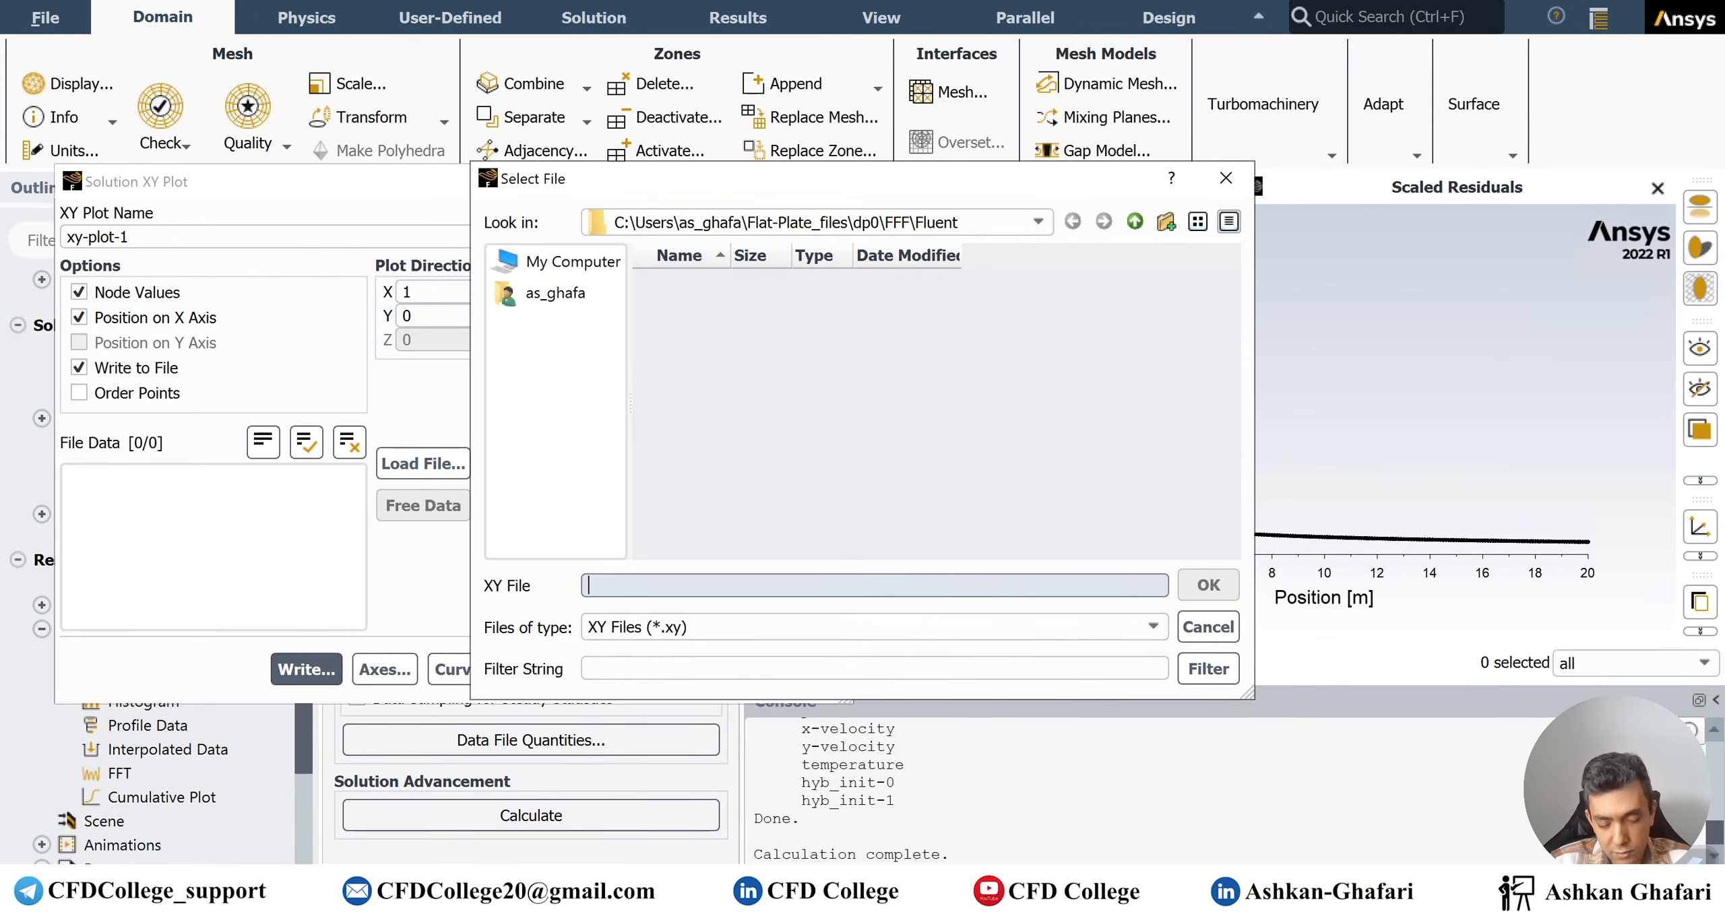
{"action": "type", "text": "Cf"}
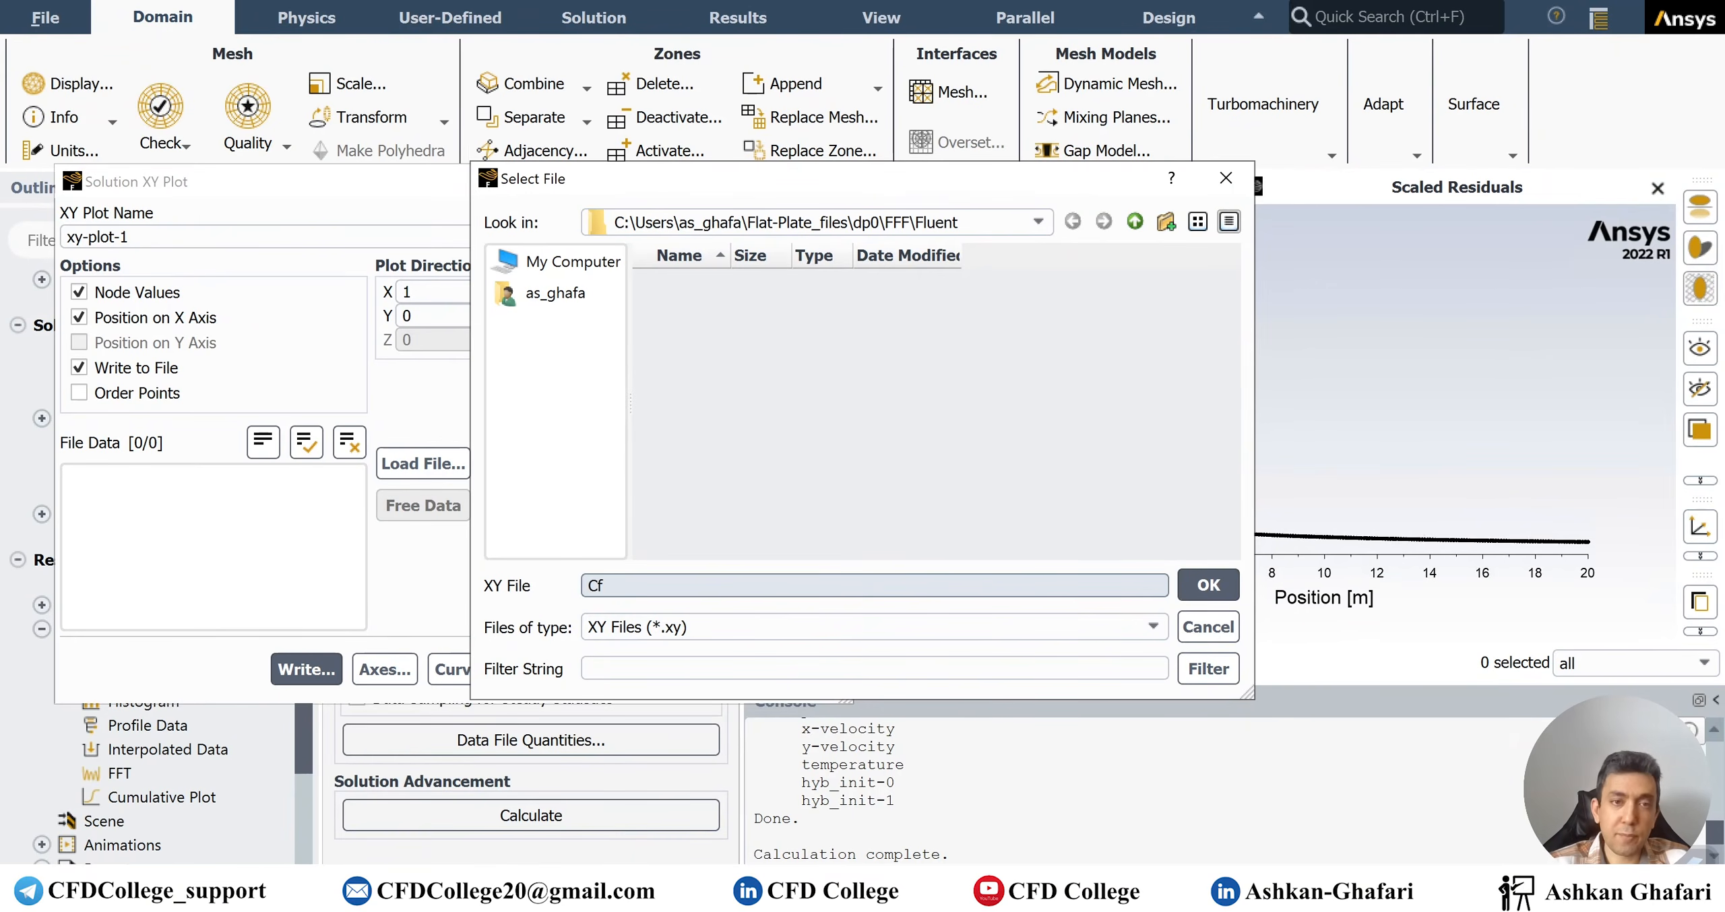
{"action": "type", "text": ".xy"}
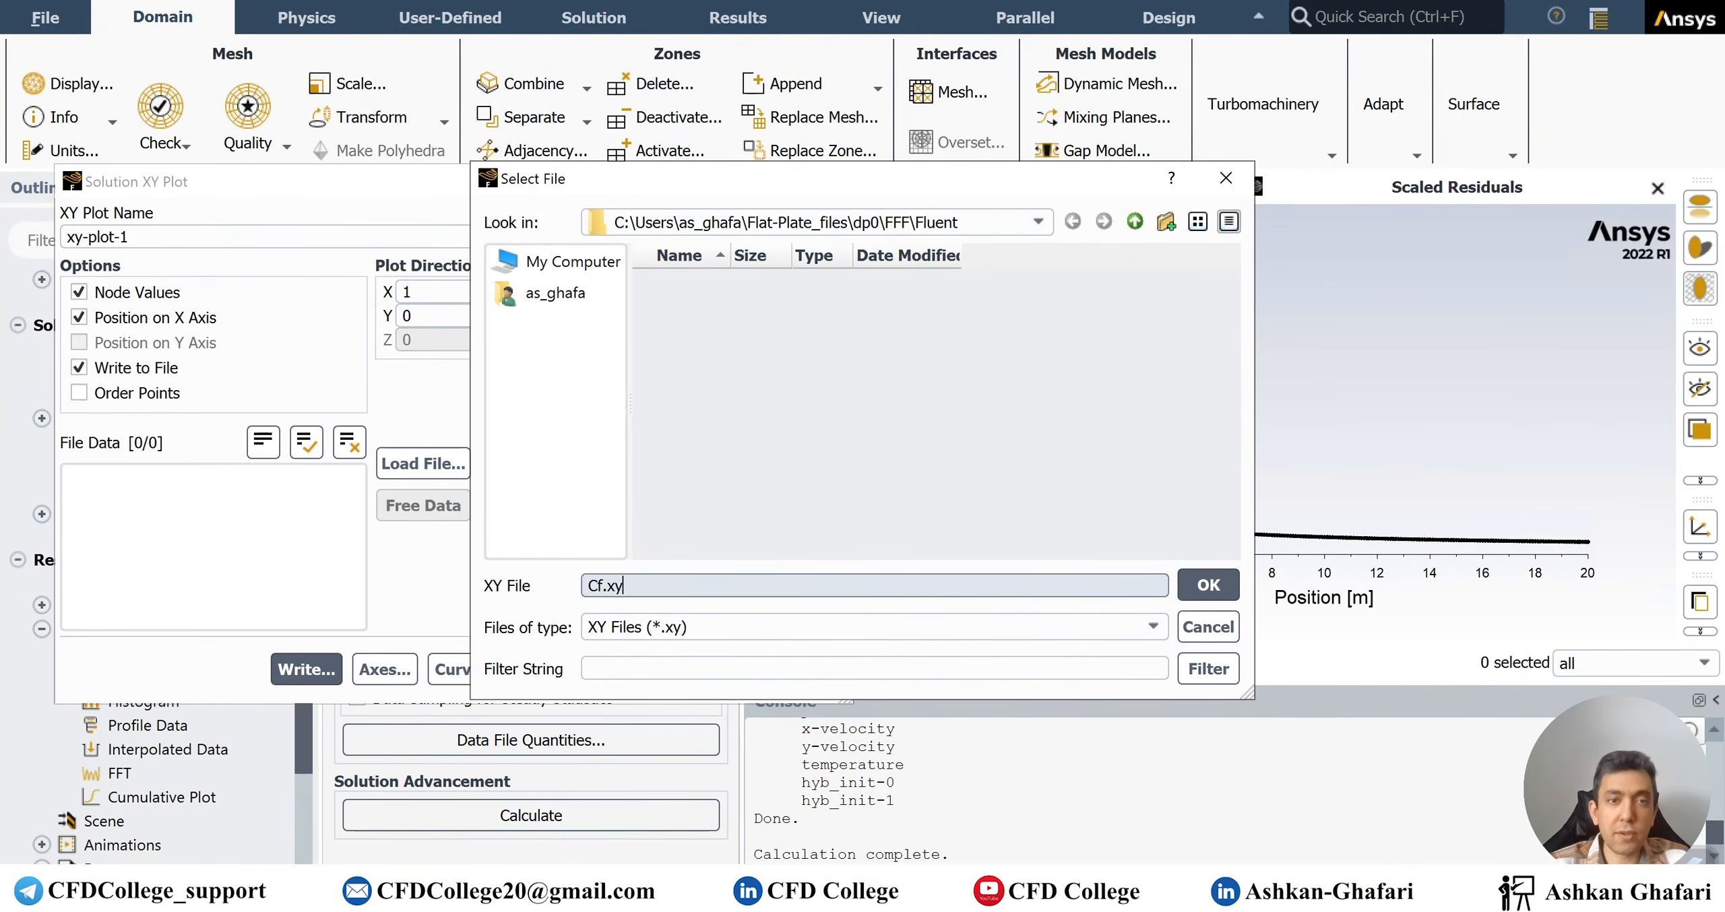
{"action": "left_click", "coordinate": [1208, 584]}
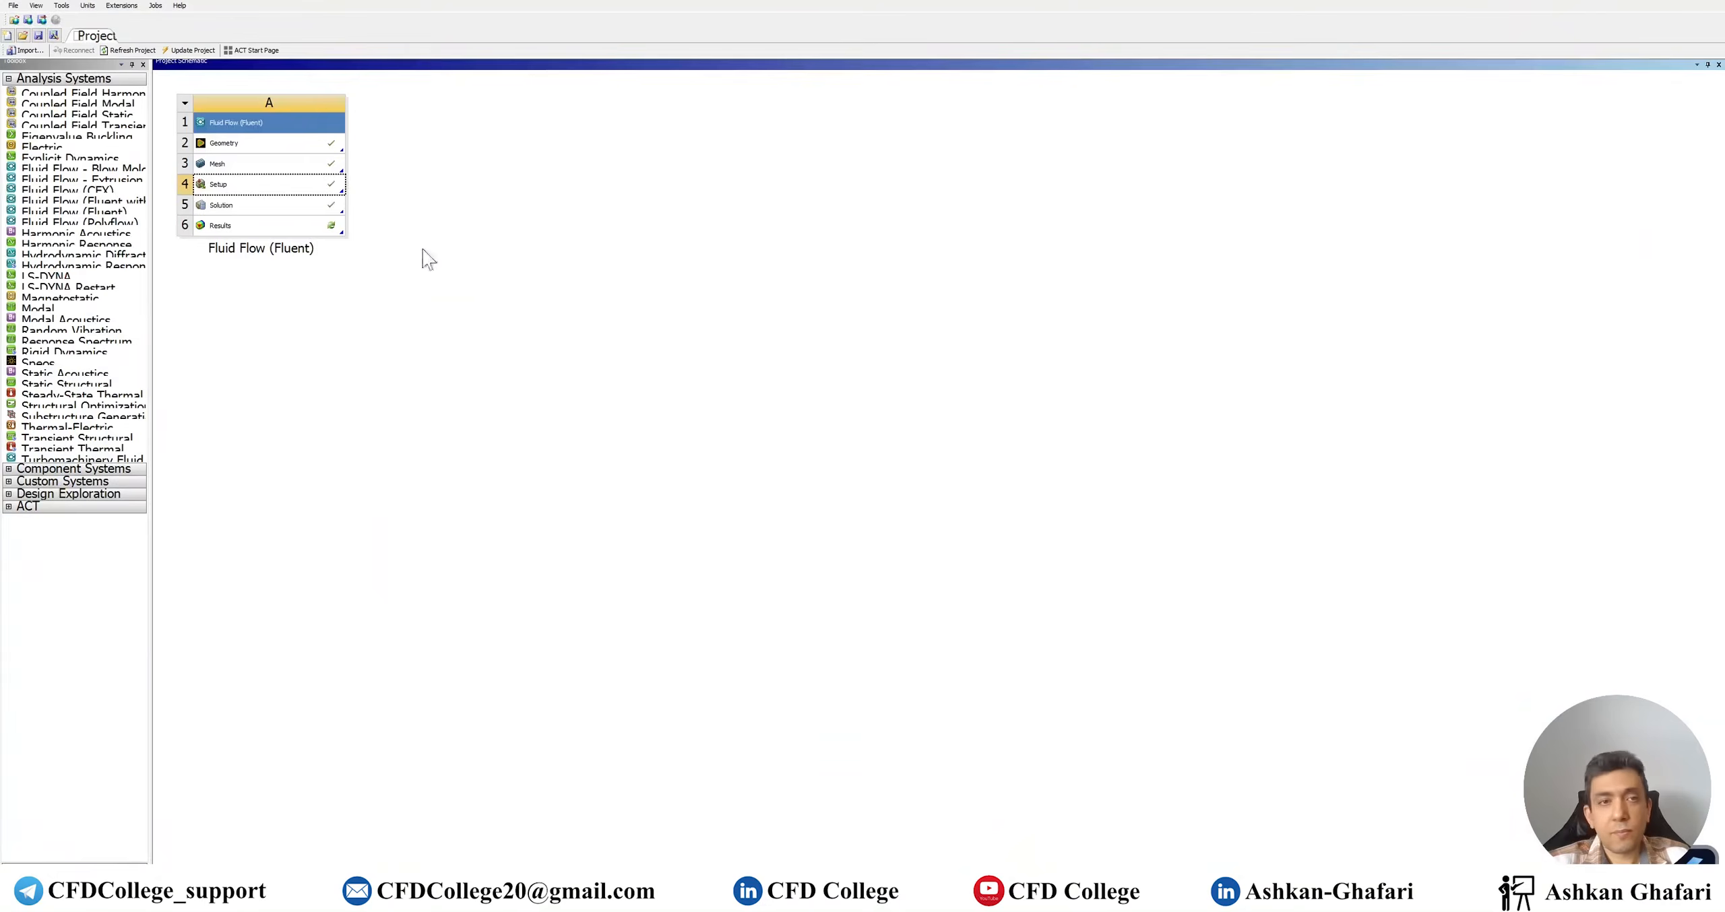
Copy the output folder path from the Fluent console and go to it in File Explorer
{"action": "key", "text": "super+d"}
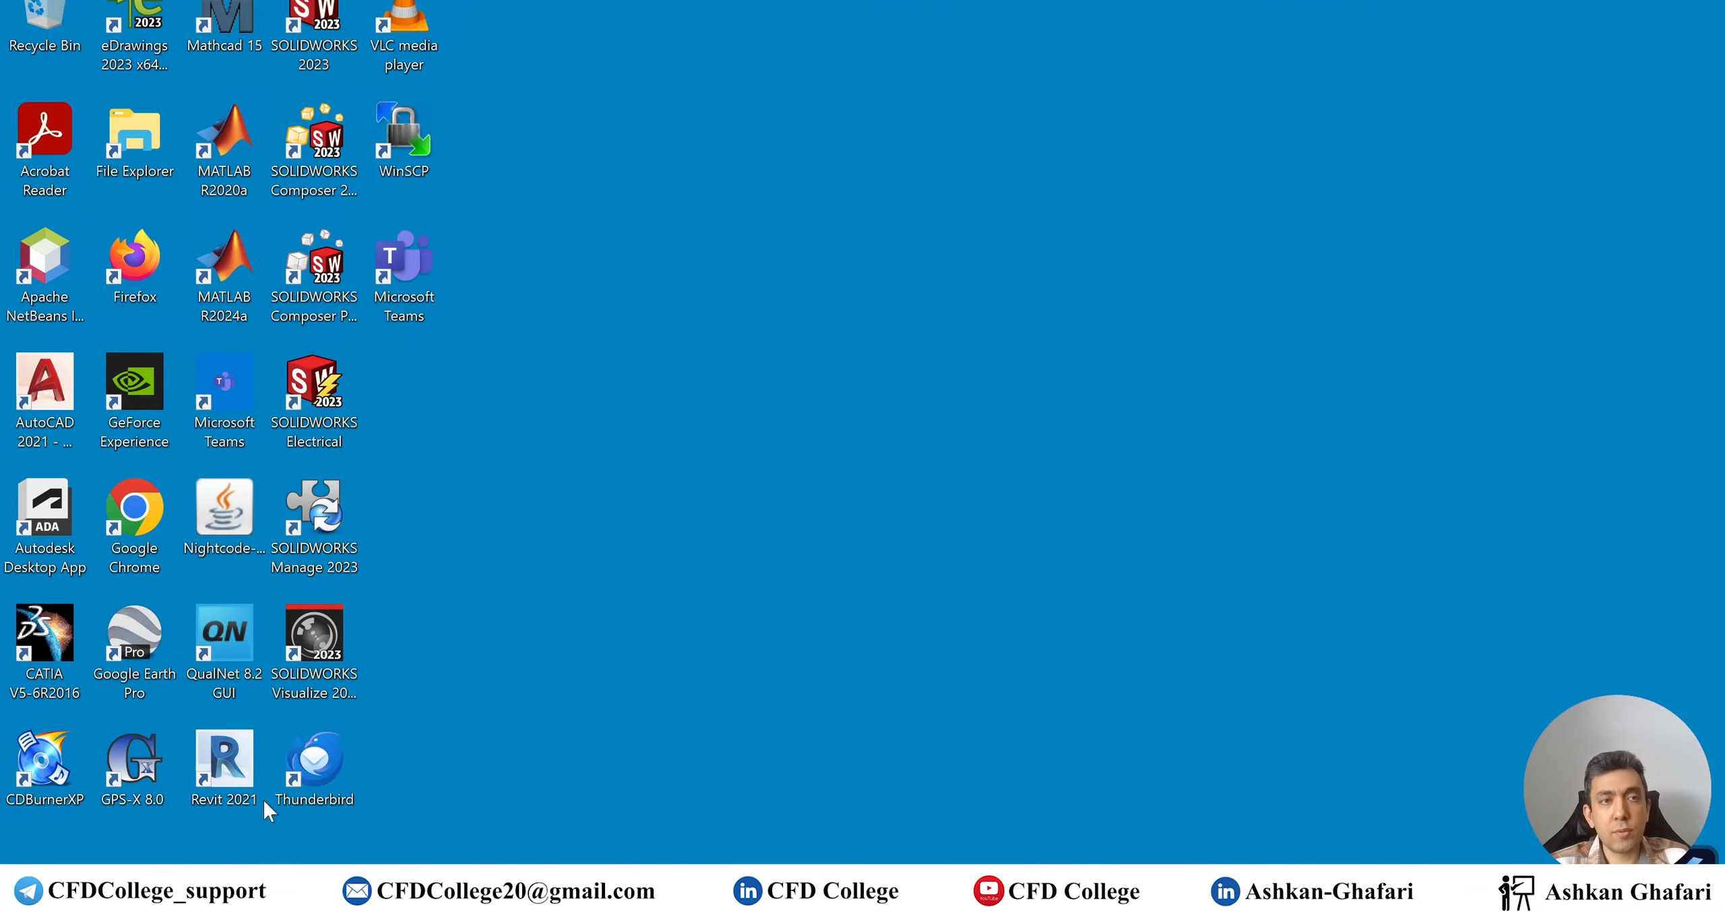
{"action": "double_click", "coordinate": [155, 158]}
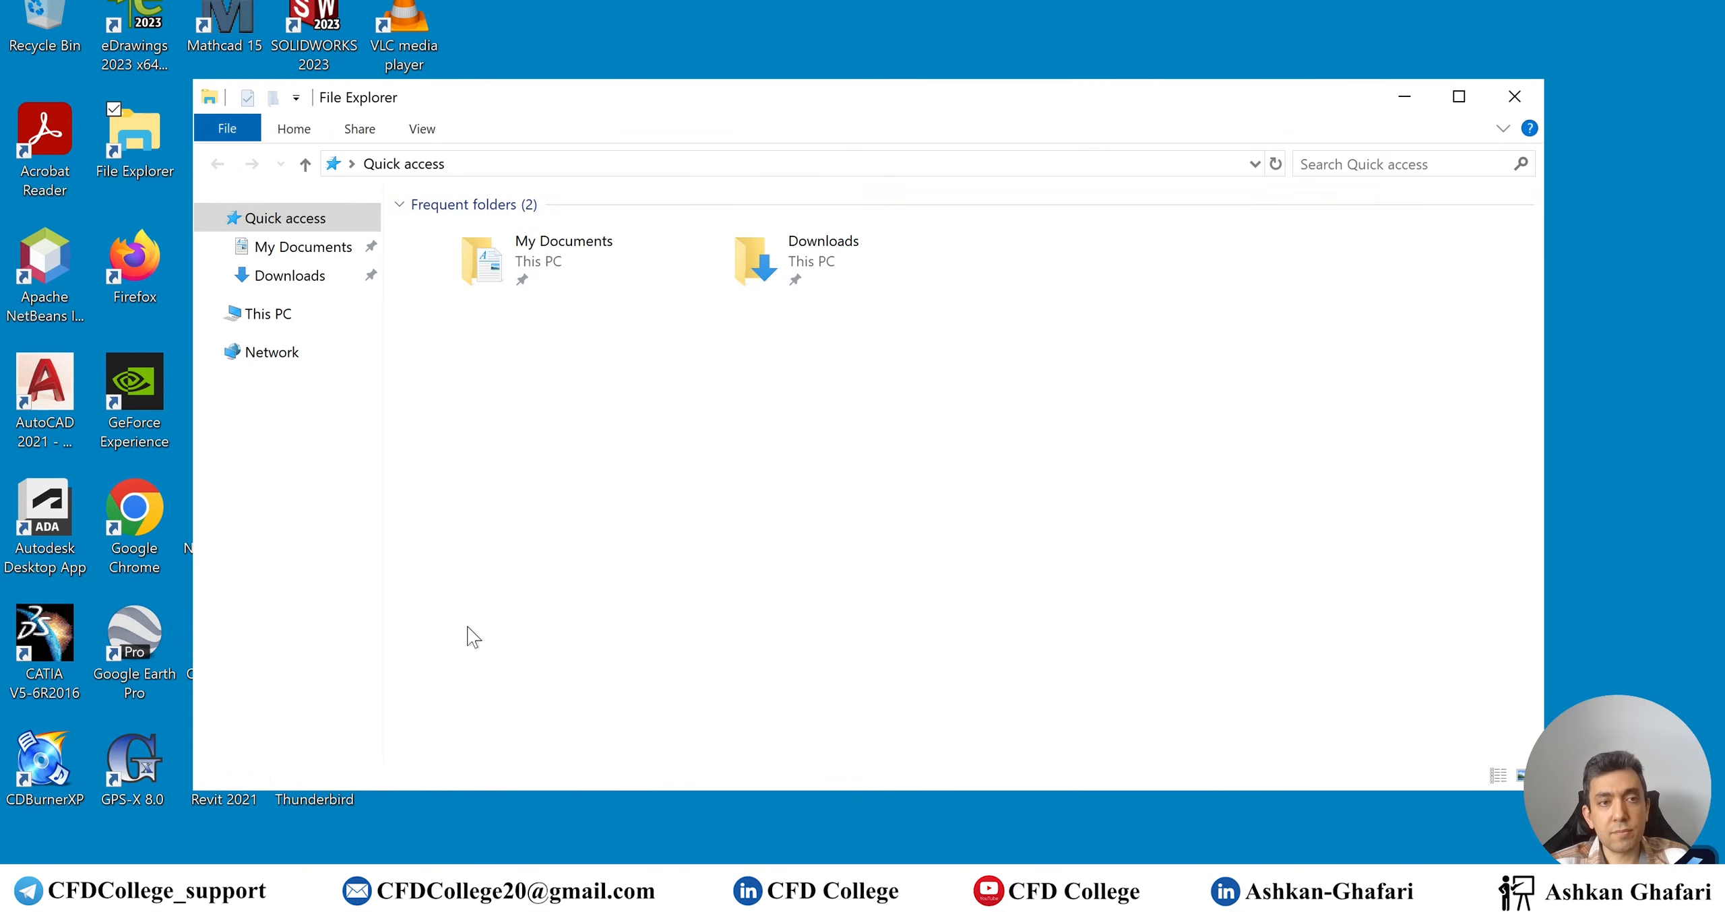
{"action": "left_click", "coordinate": [377, 888]}
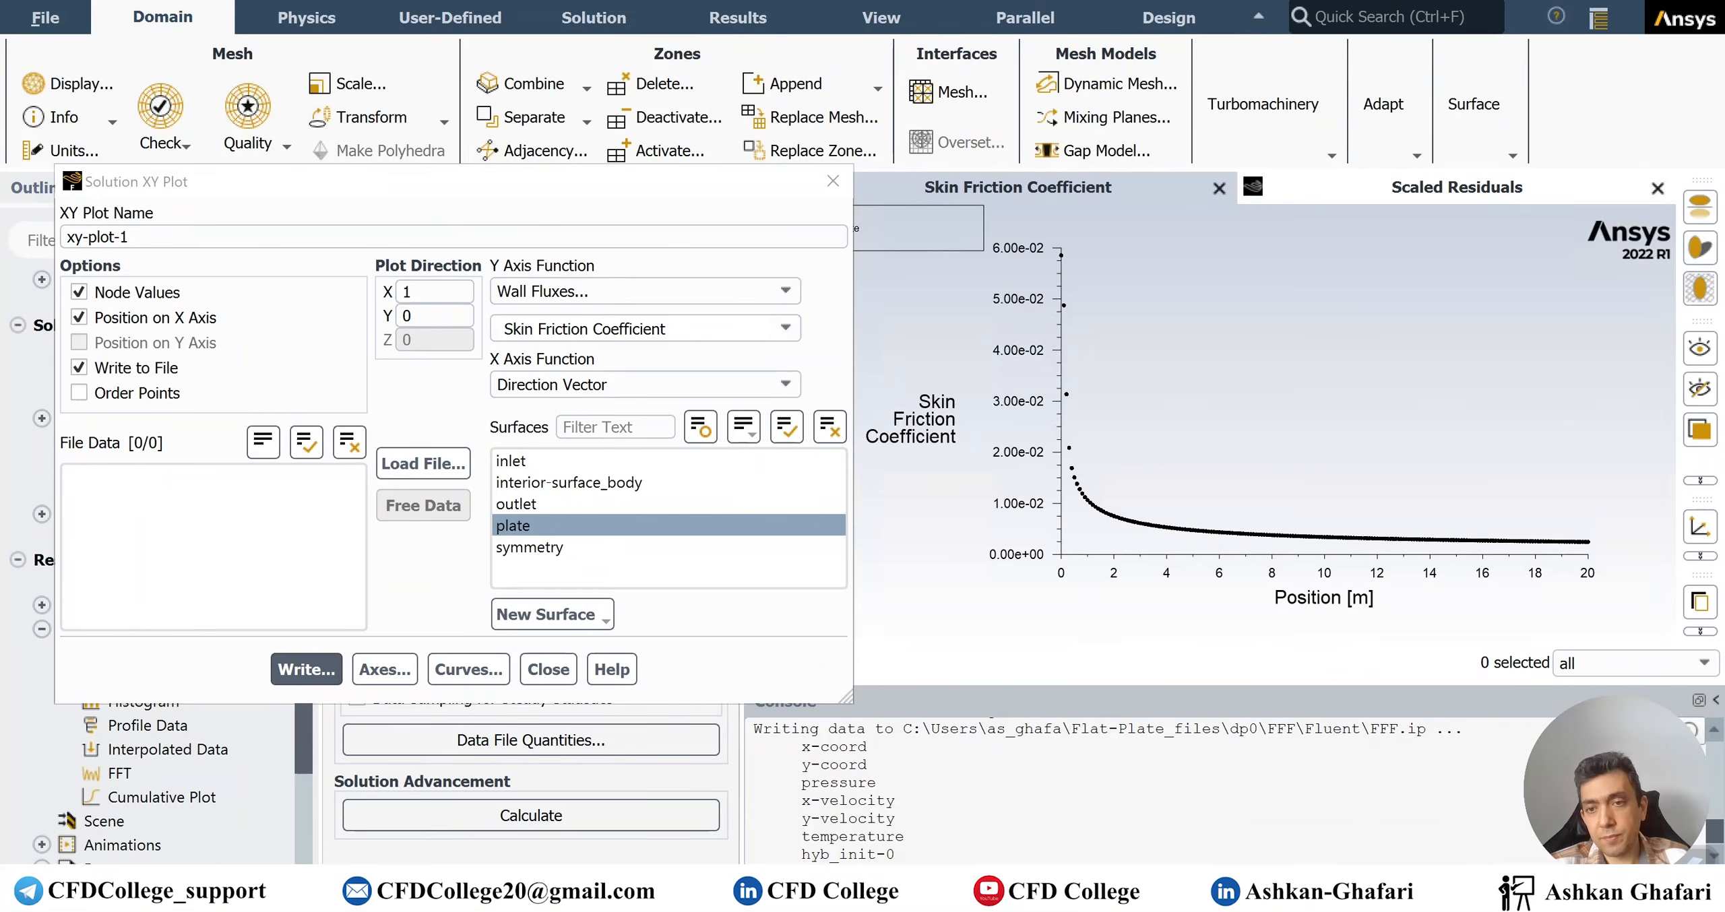
{"action": "left_click_drag", "start_coordinate": [1061, 729], "coordinate": [894, 729]}
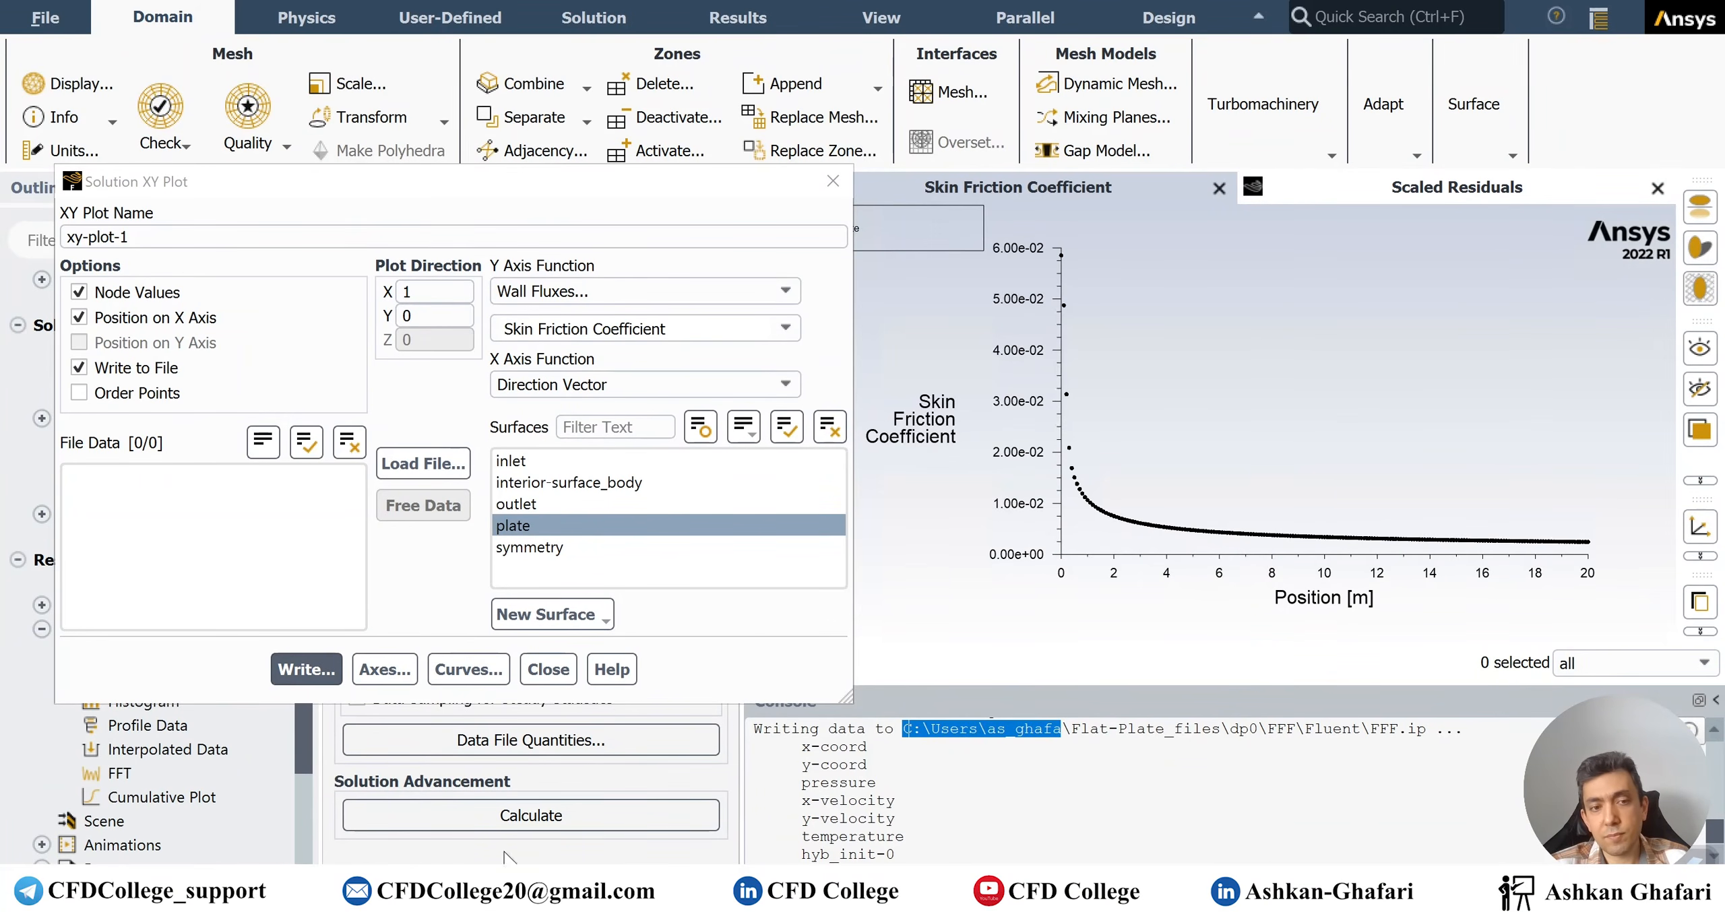
{"action": "key", "text": "super+e"}
{"action": "left_click", "coordinate": [609, 164]}
{"action": "type", "text": "C:\\Users\\as_ghafari"}
{"action": "key", "text": "Return"}
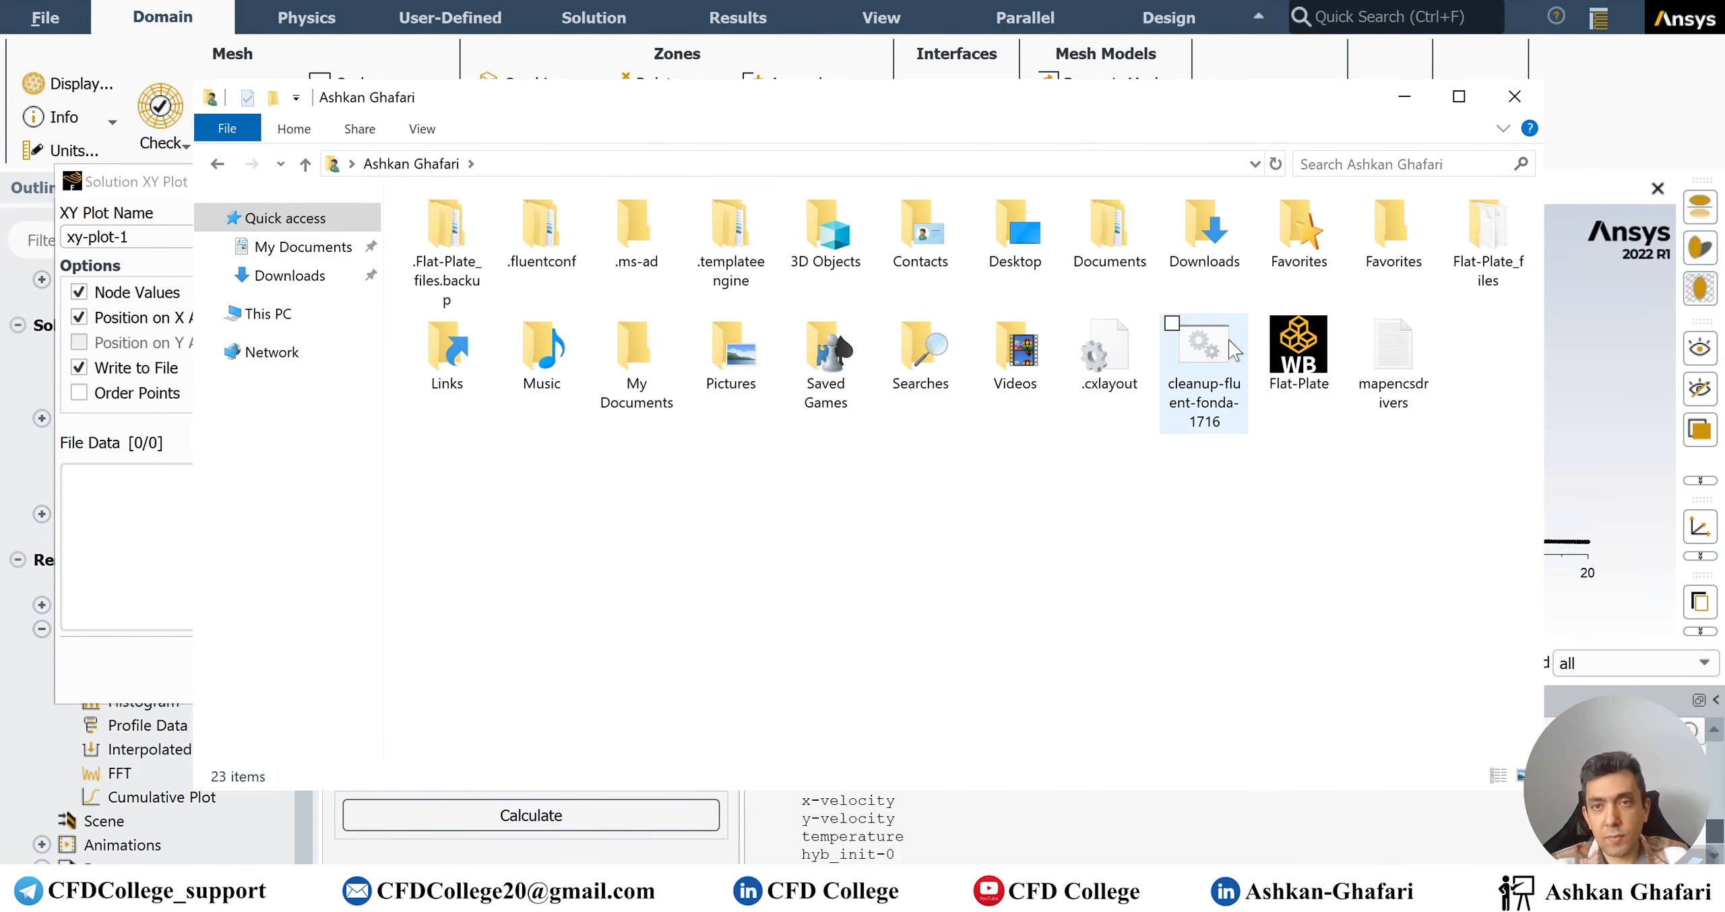
Browse into Flat-Plate_files\dp0\FFF\Fluent and open Cf.xy in Notepad++
{"action": "left_click", "coordinate": [483, 268]}
{"action": "double_click", "coordinate": [1481, 258]}
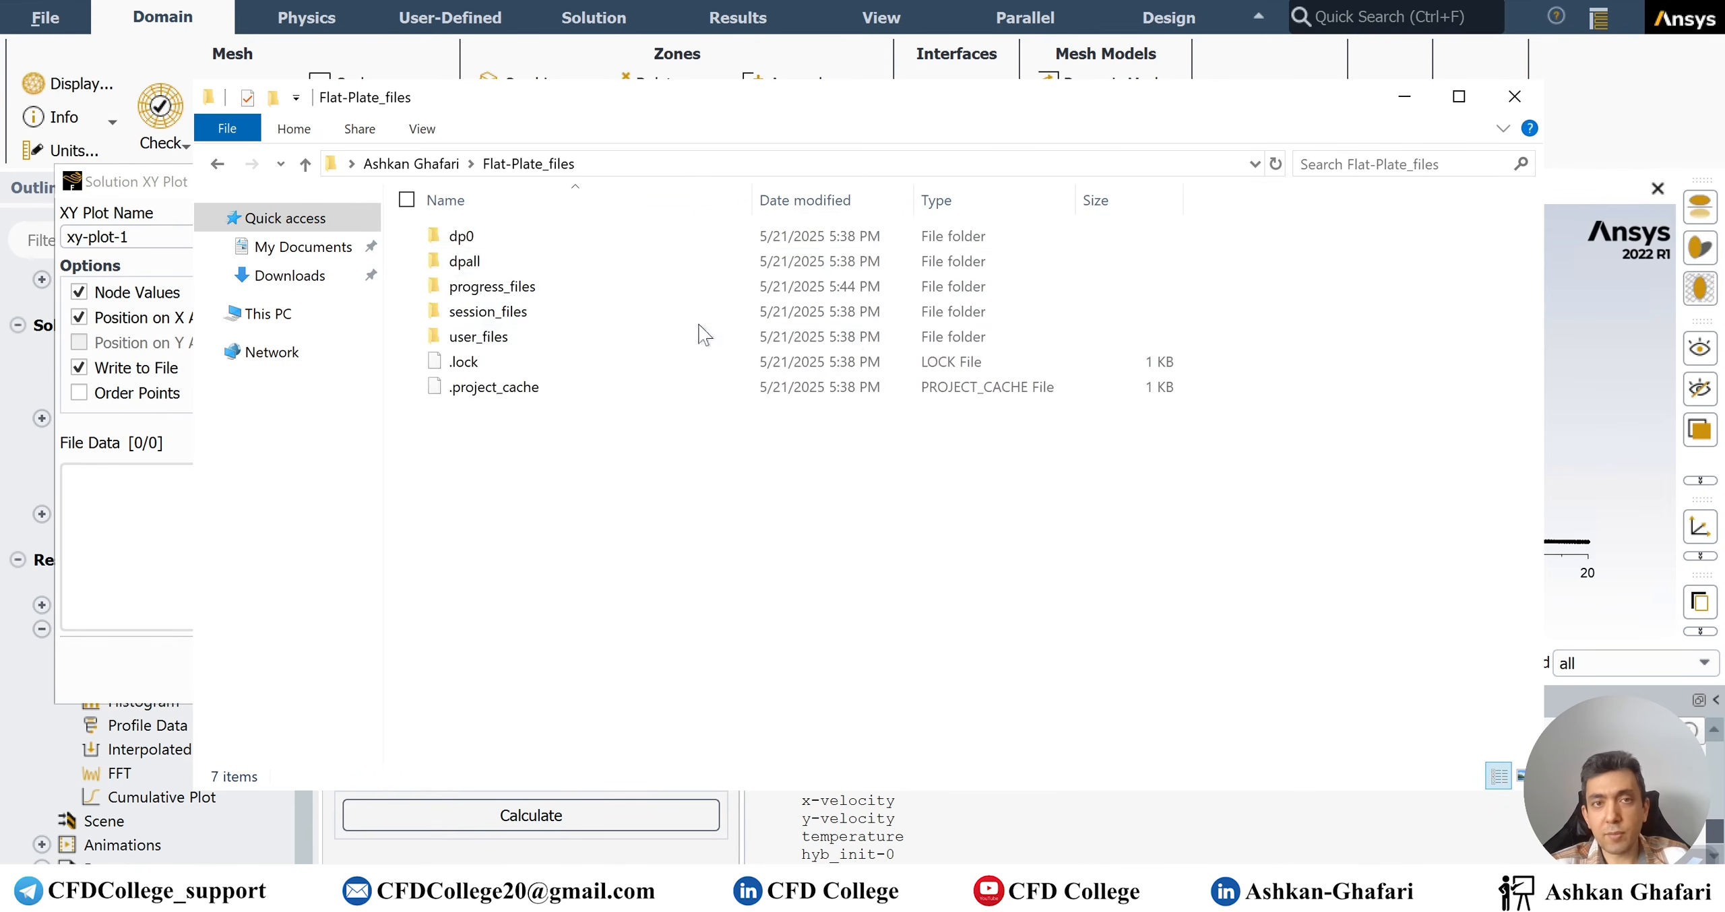
{"action": "double_click", "coordinate": [480, 233]}
{"action": "double_click", "coordinate": [485, 244]}
{"action": "double_click", "coordinate": [485, 260]}
{"action": "left_click", "coordinate": [472, 237]}
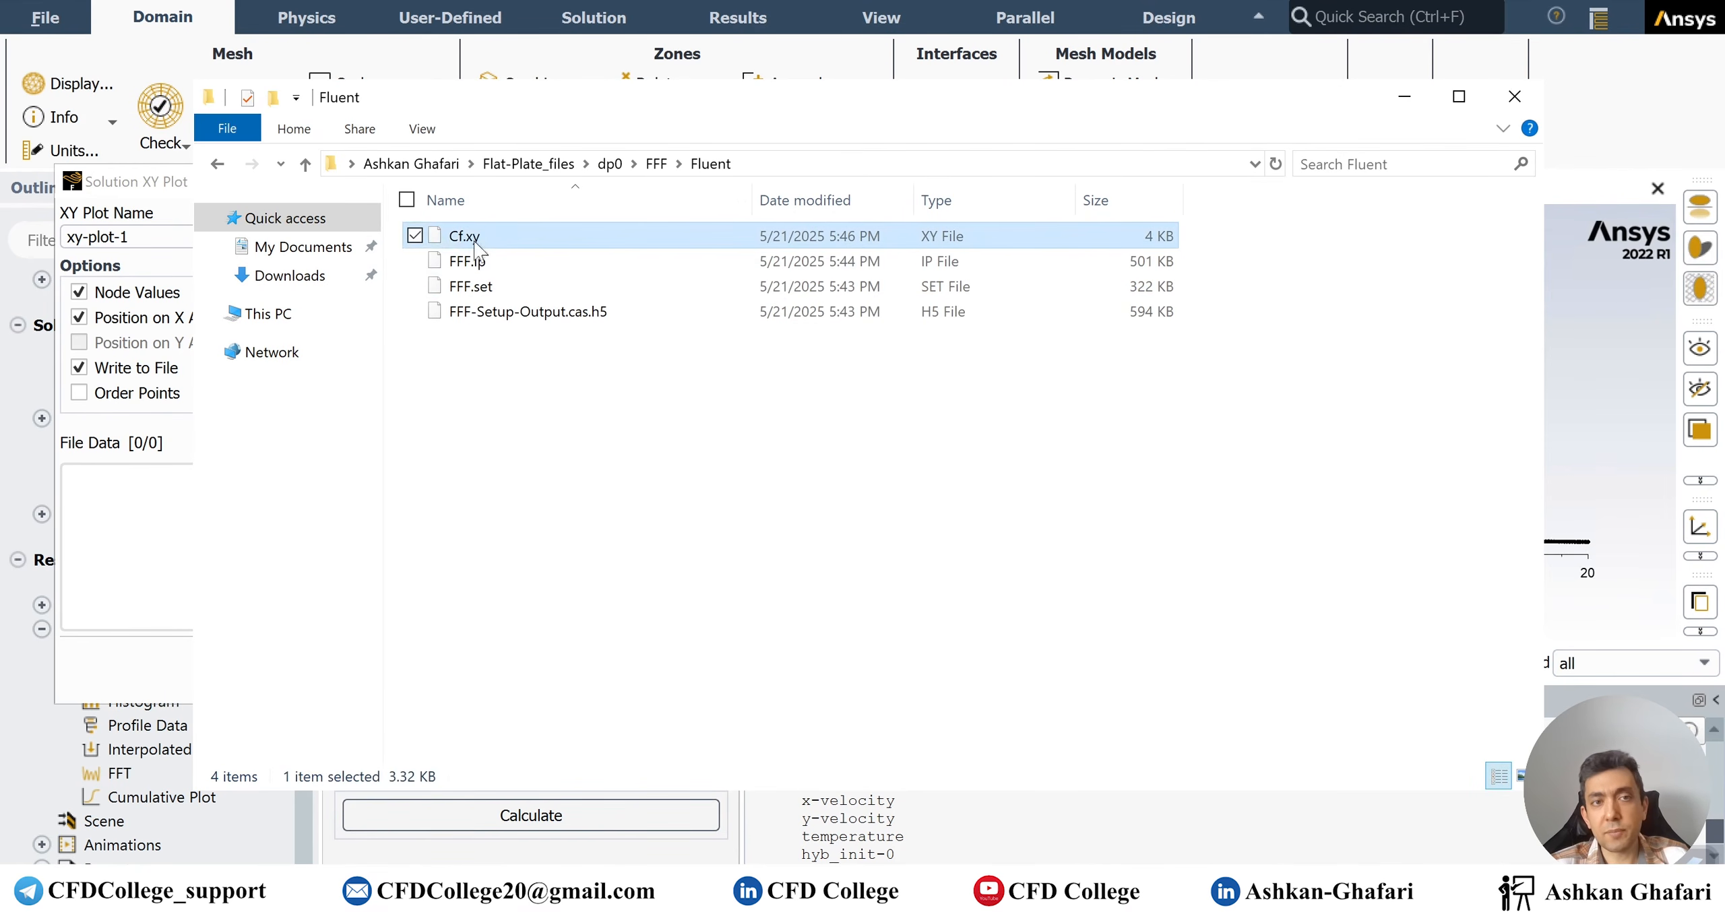
{"action": "right_click", "coordinate": [475, 240]}
{"action": "left_click", "coordinate": [283, 369]}
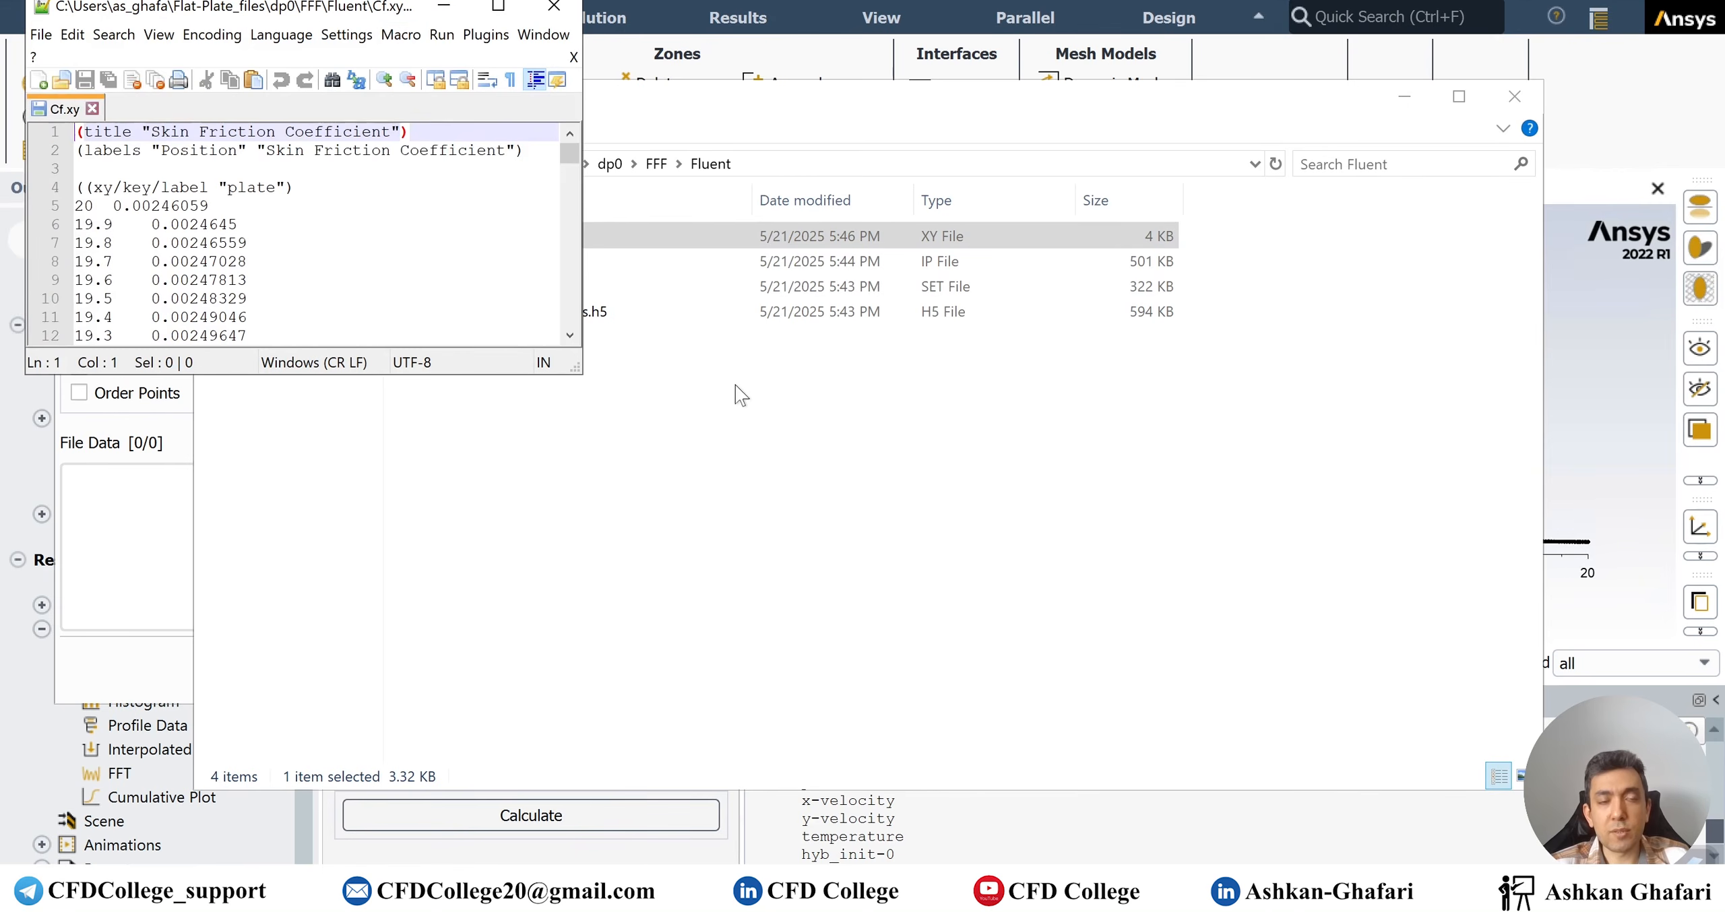
Maximize Notepad++, copy all the Cf.xy text, and switch to the Excel workbook
{"action": "left_click", "coordinate": [498, 6]}
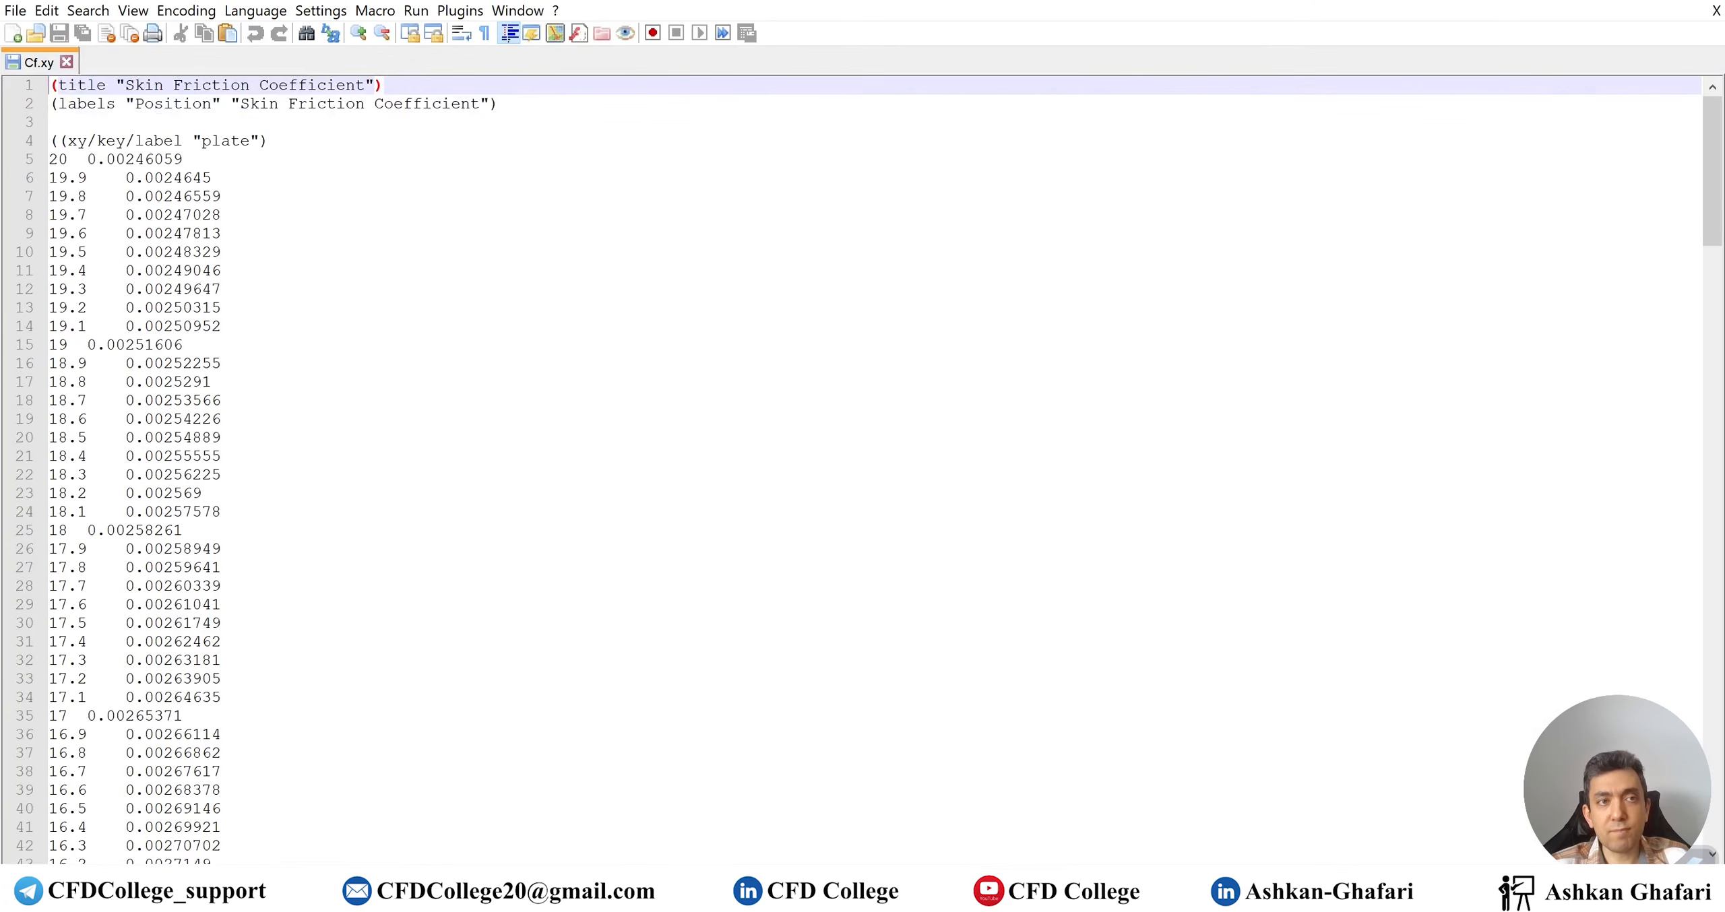
{"action": "left_click_drag", "start_coordinate": [1717, 212], "coordinate": [1684, 105]}
{"action": "left_click", "coordinate": [223, 307]}
{"action": "key", "text": "ctrl+a"}
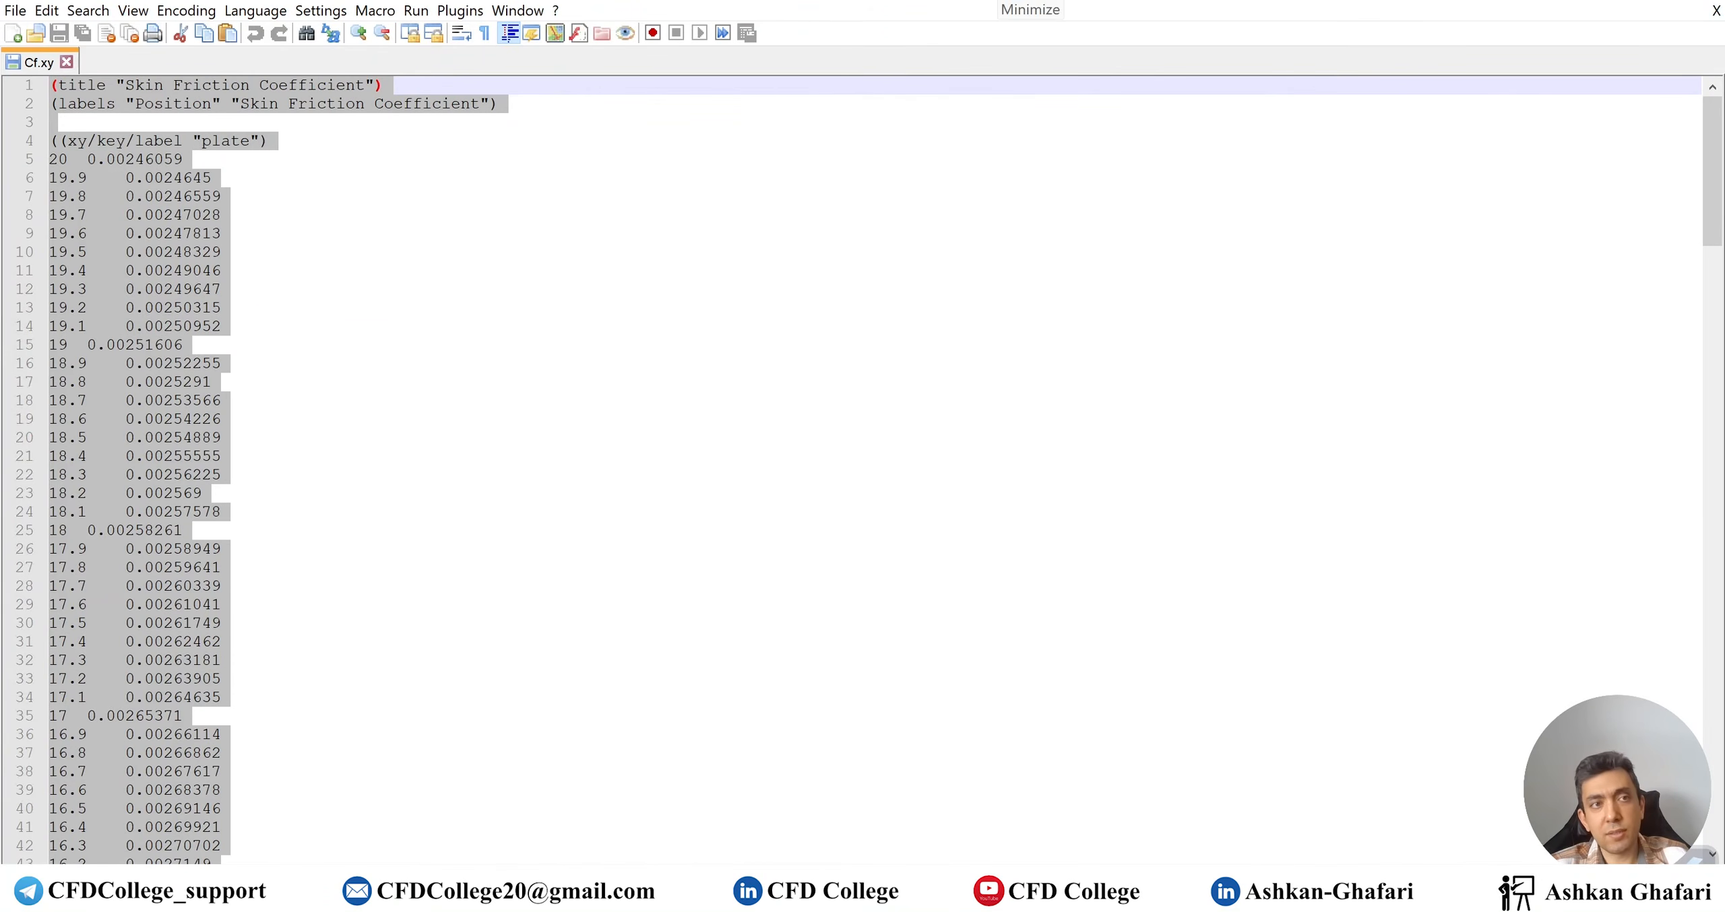
{"action": "left_click", "coordinate": [1004, 1]}
{"action": "key", "text": "alt+Tab"}
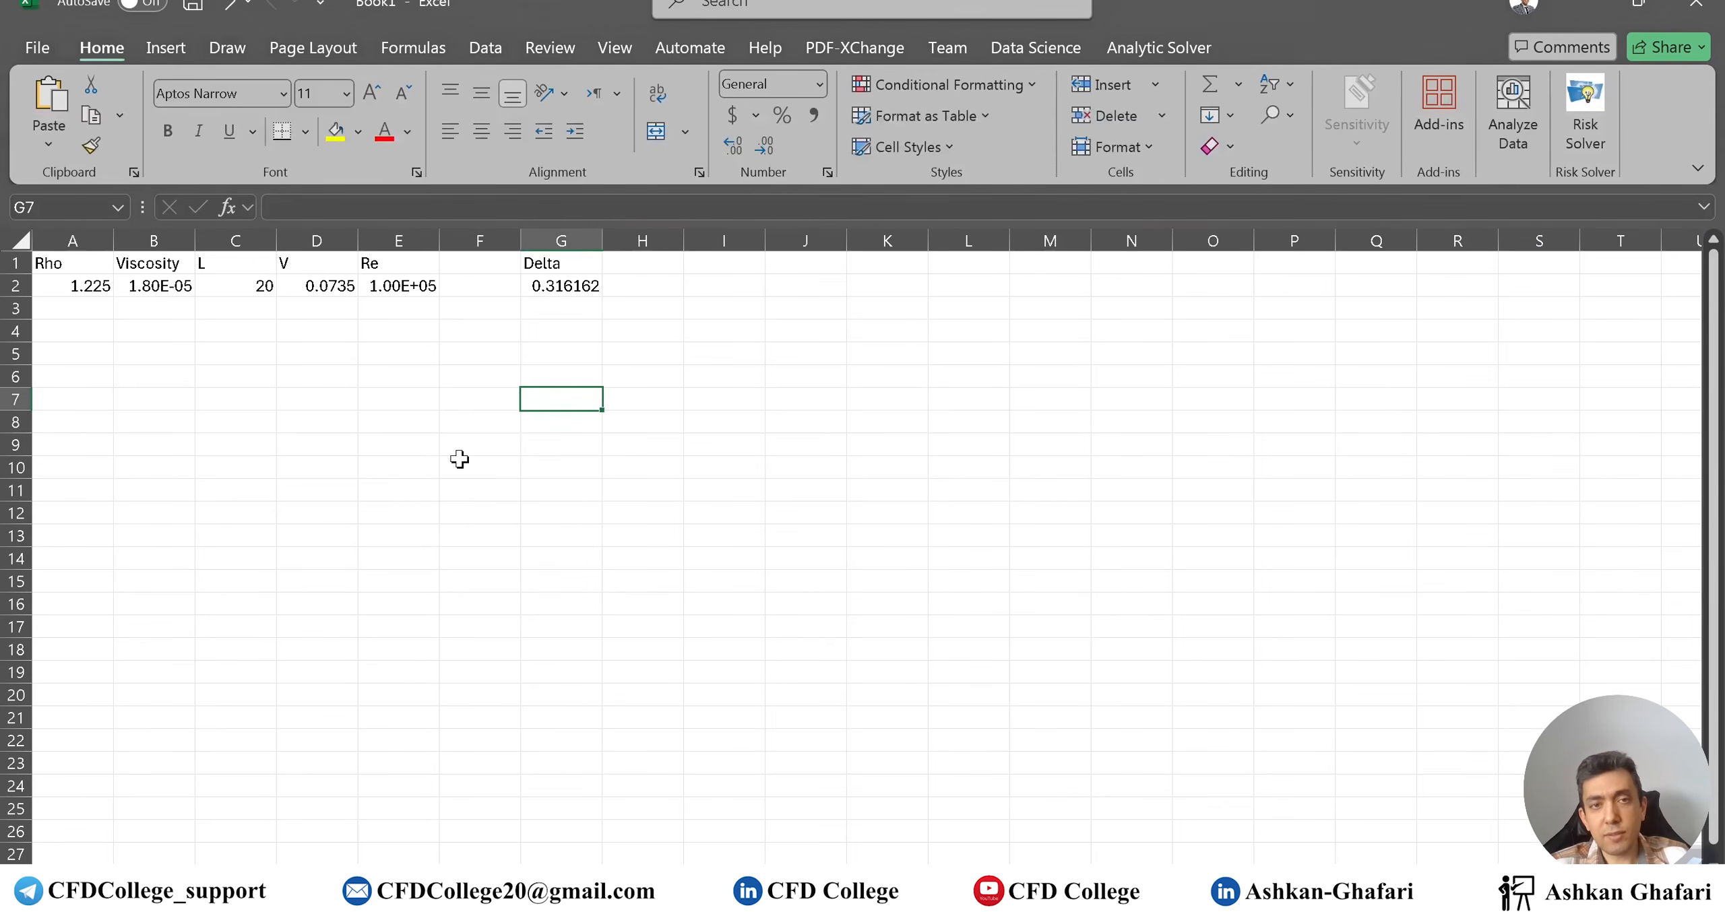
Paste the Cf data at A8, inspect its title lines, then undo the paste
{"action": "left_click_drag", "start_coordinate": [361, 458], "coordinate": [360, 450]}
{"action": "left_click", "coordinate": [97, 428]}
{"action": "key", "text": "ctrl+v"}
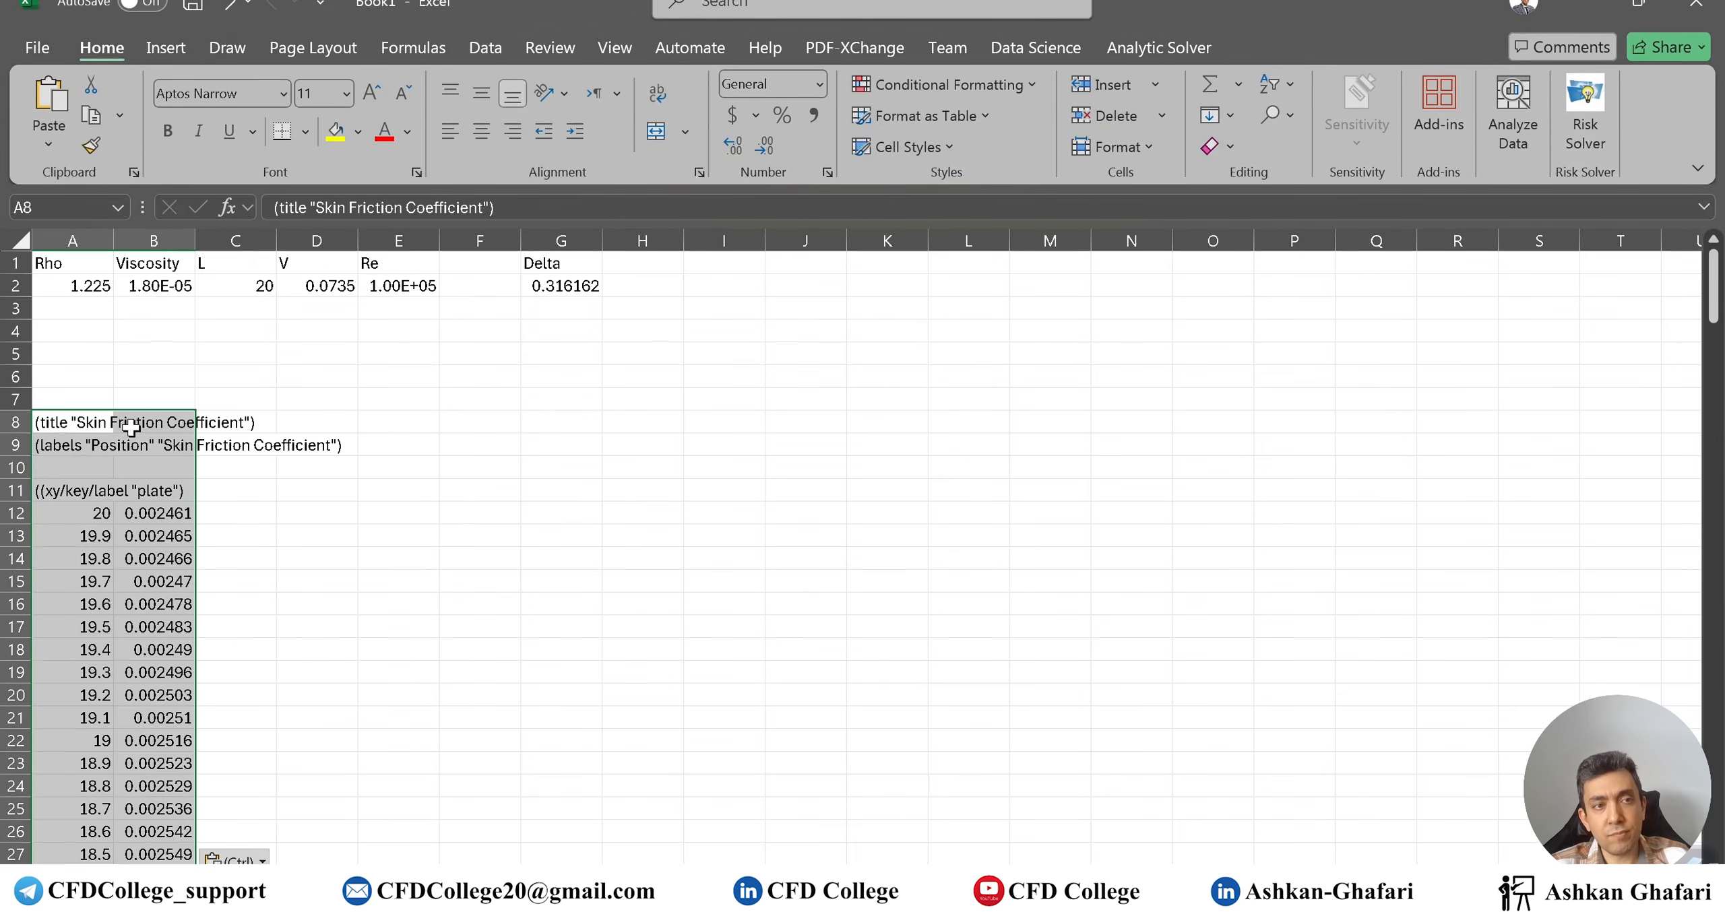
{"action": "left_click", "coordinate": [143, 544]}
{"action": "left_click", "coordinate": [150, 551]}
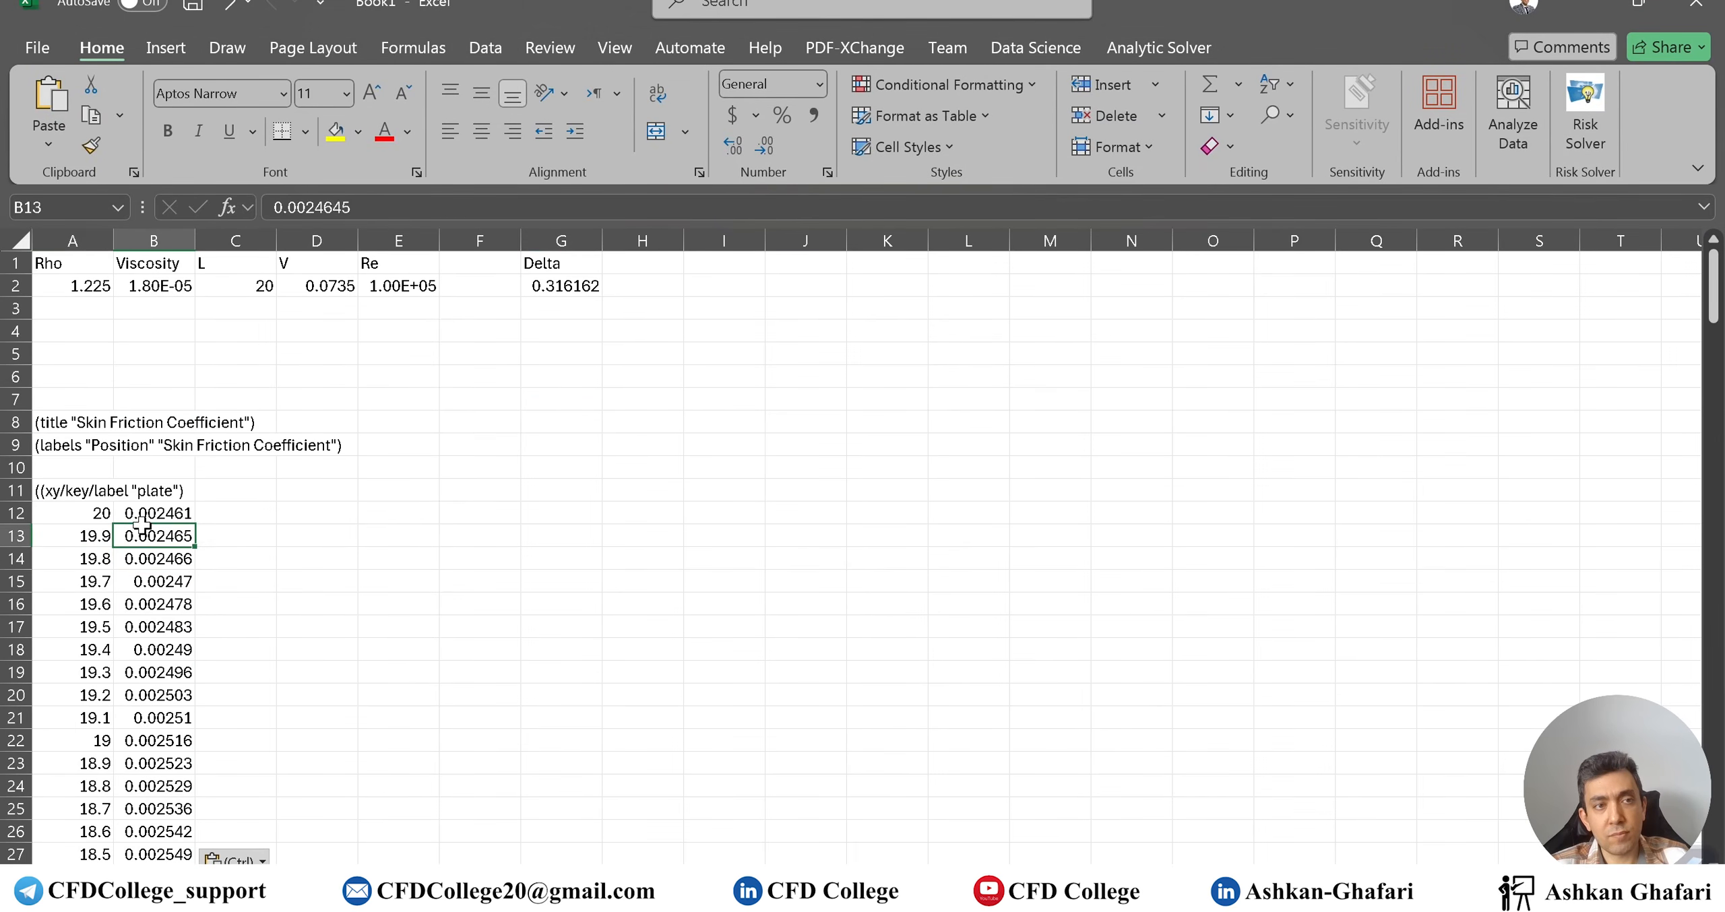
{"action": "left_click_drag", "start_coordinate": [95, 537], "coordinate": [95, 514]}
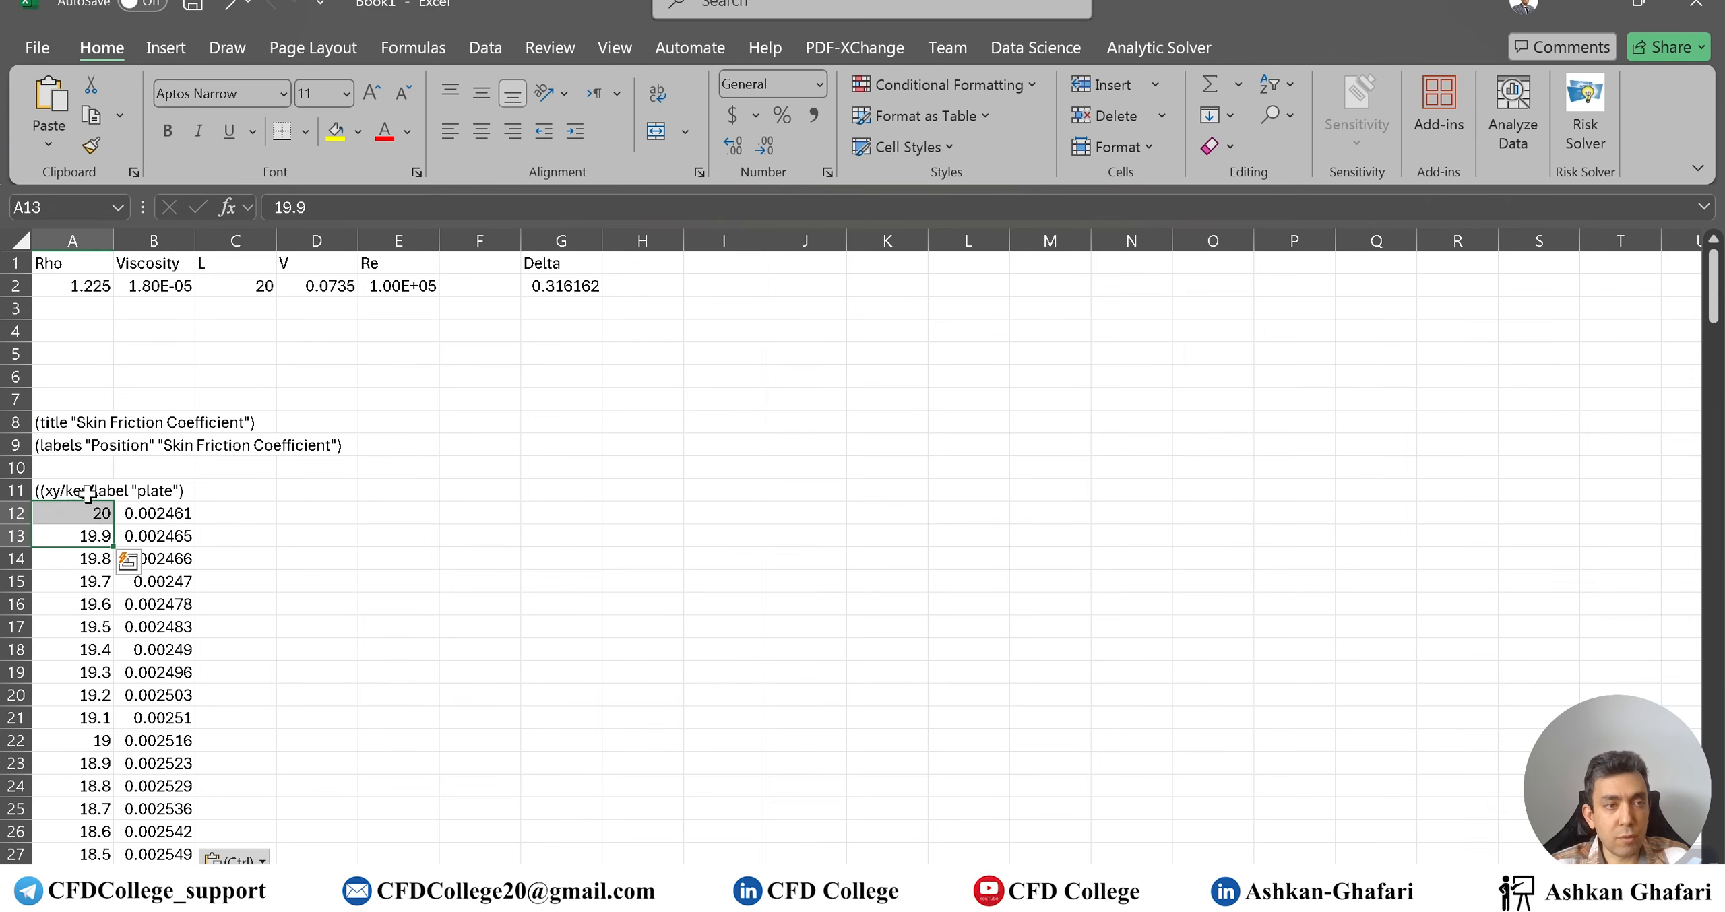
{"action": "left_click", "coordinate": [112, 489]}
{"action": "scroll", "coordinate": [137, 628], "scroll_direction": "down", "scroll_amount": 20}
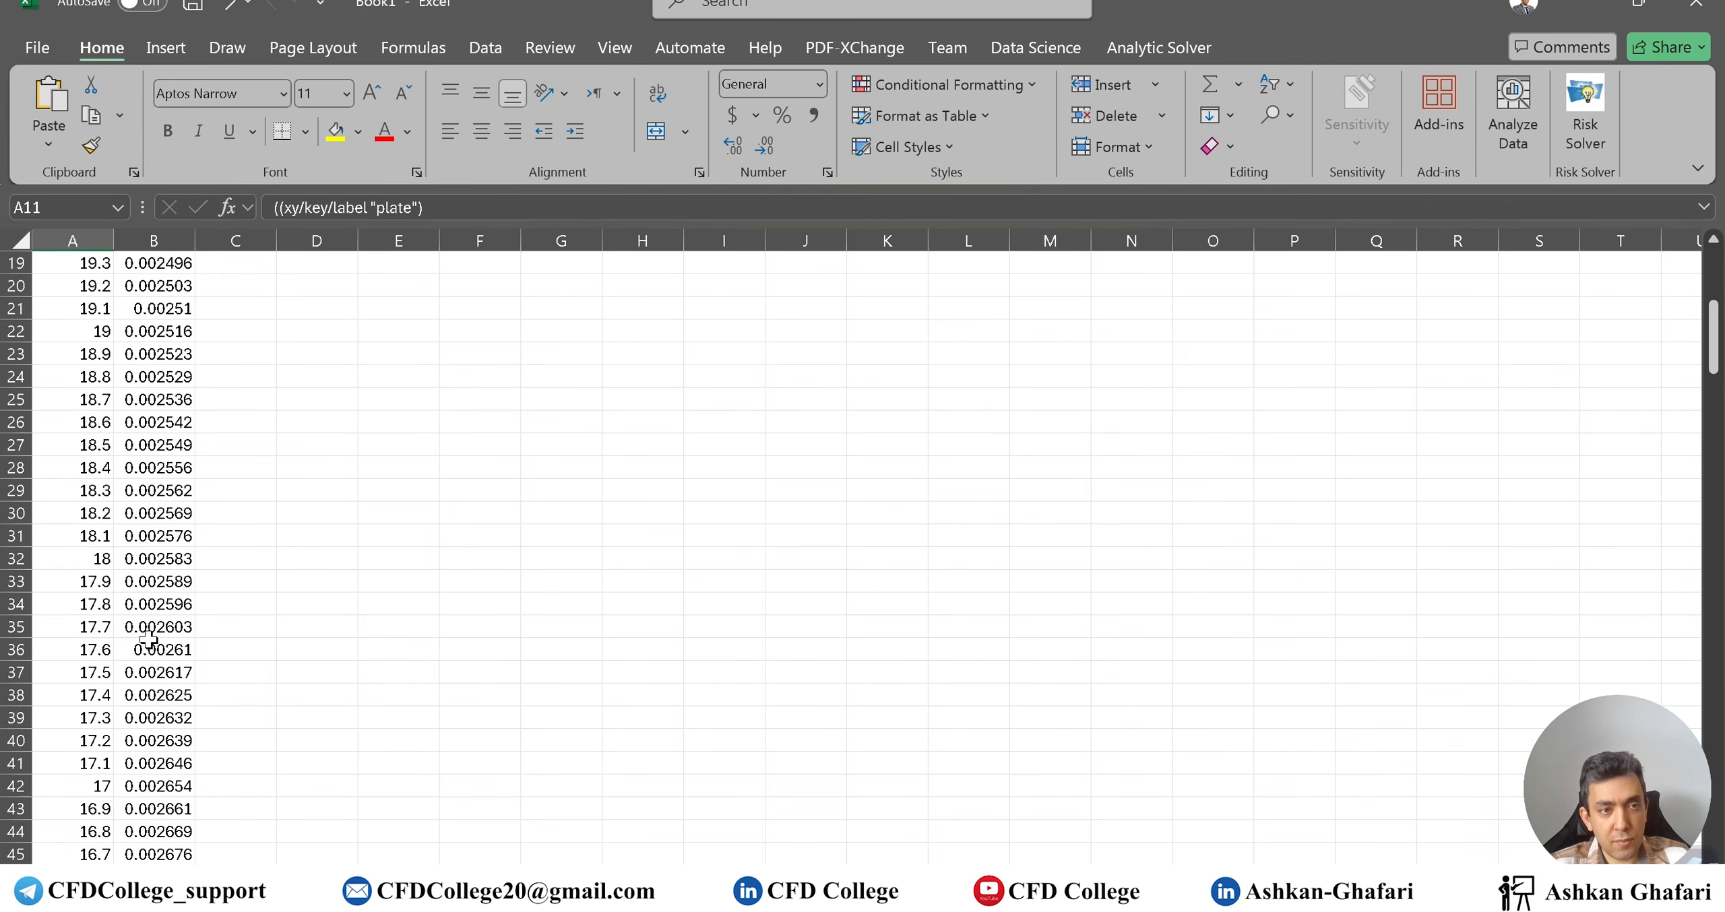
{"action": "scroll", "coordinate": [137, 628], "scroll_direction": "down", "scroll_amount": 20}
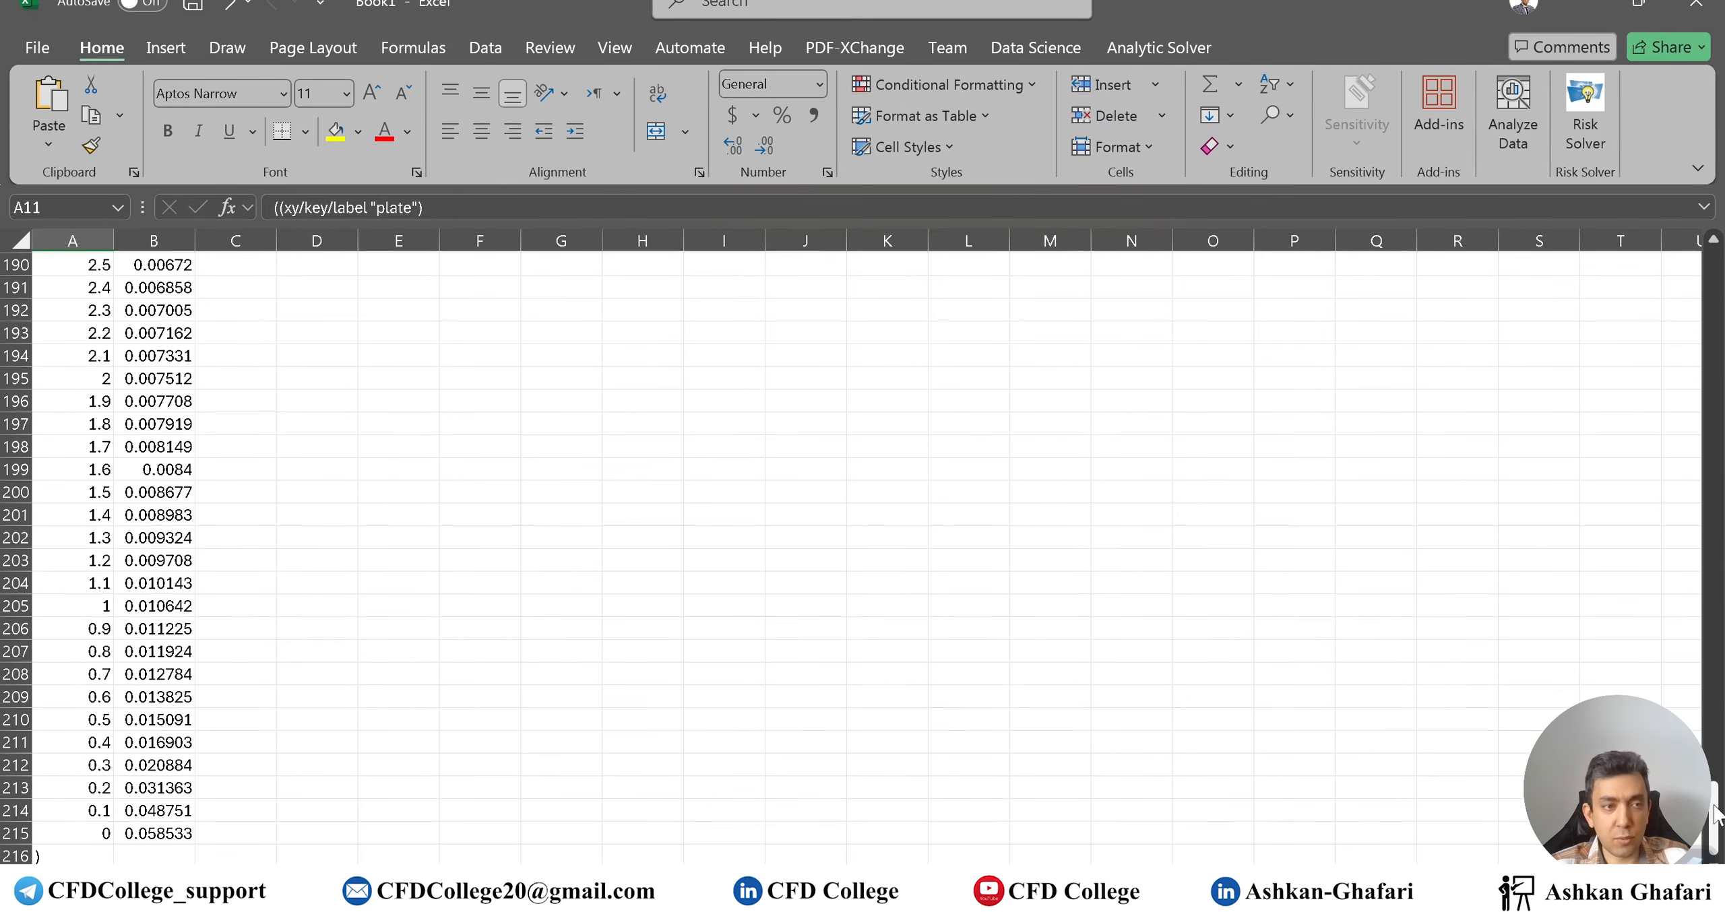
{"action": "scroll", "coordinate": [1711, 707], "scroll_direction": "up", "scroll_amount": 10}
{"action": "left_click_drag", "start_coordinate": [1712, 707], "coordinate": [1711, 276]}
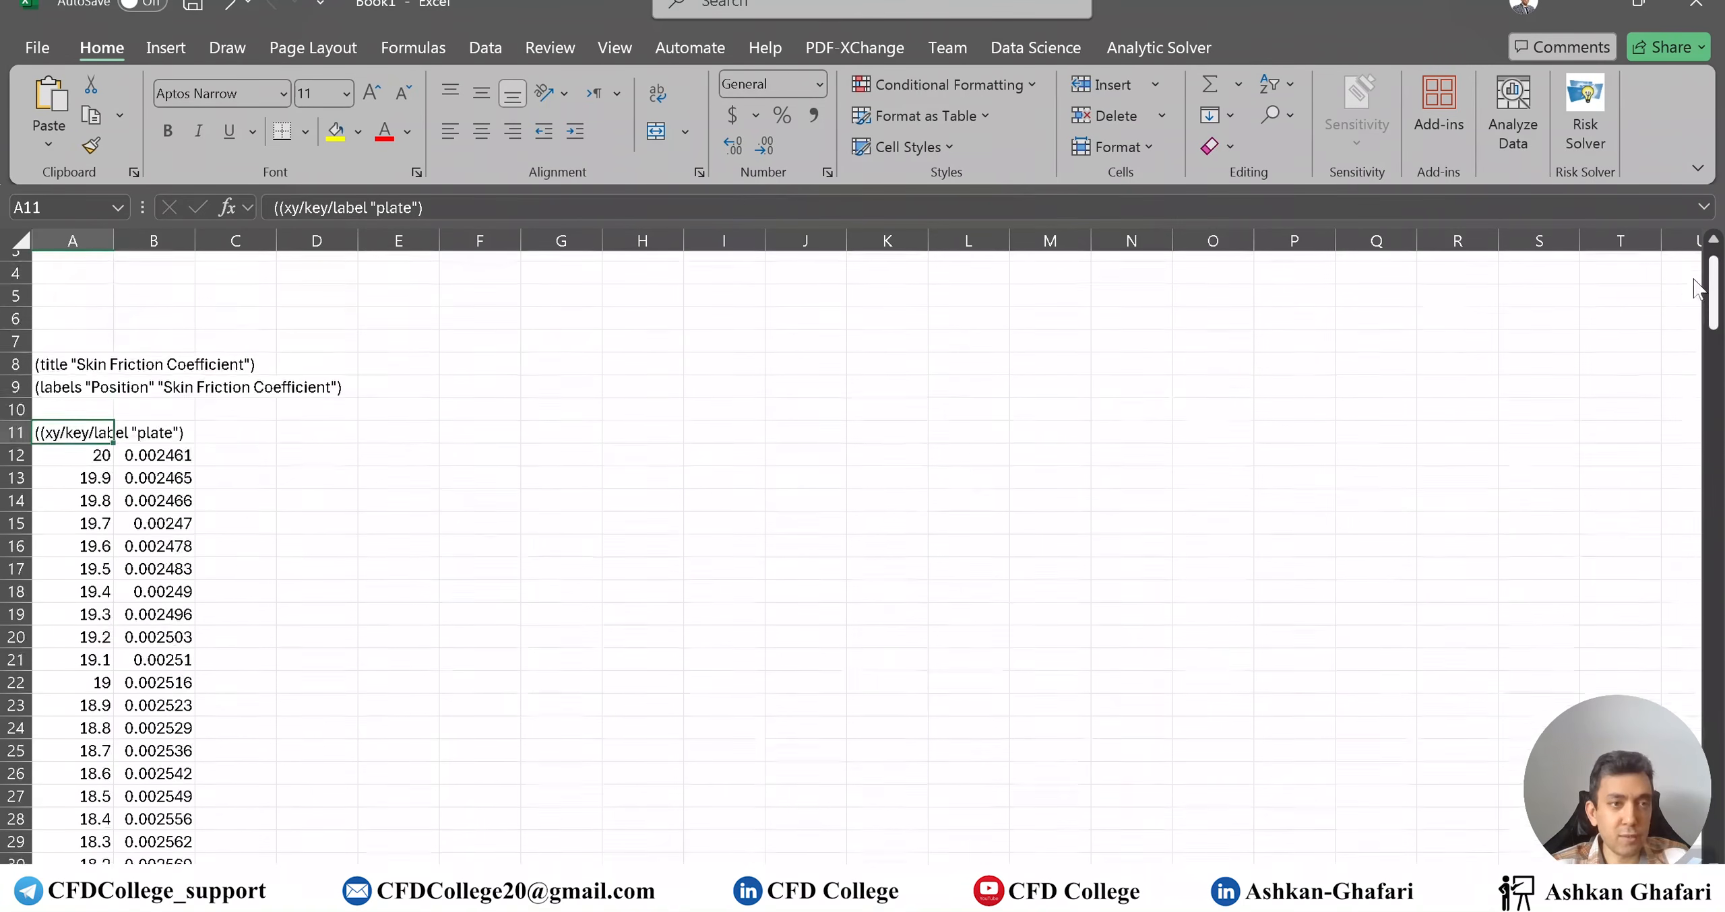
{"action": "key", "text": "ctrl+z"}
Paste the raw Cf data at A2 of a blank sheet and sort it smallest to largest
{"action": "key", "text": "ctrl+Home"}
{"action": "left_click", "coordinate": [88, 283]}
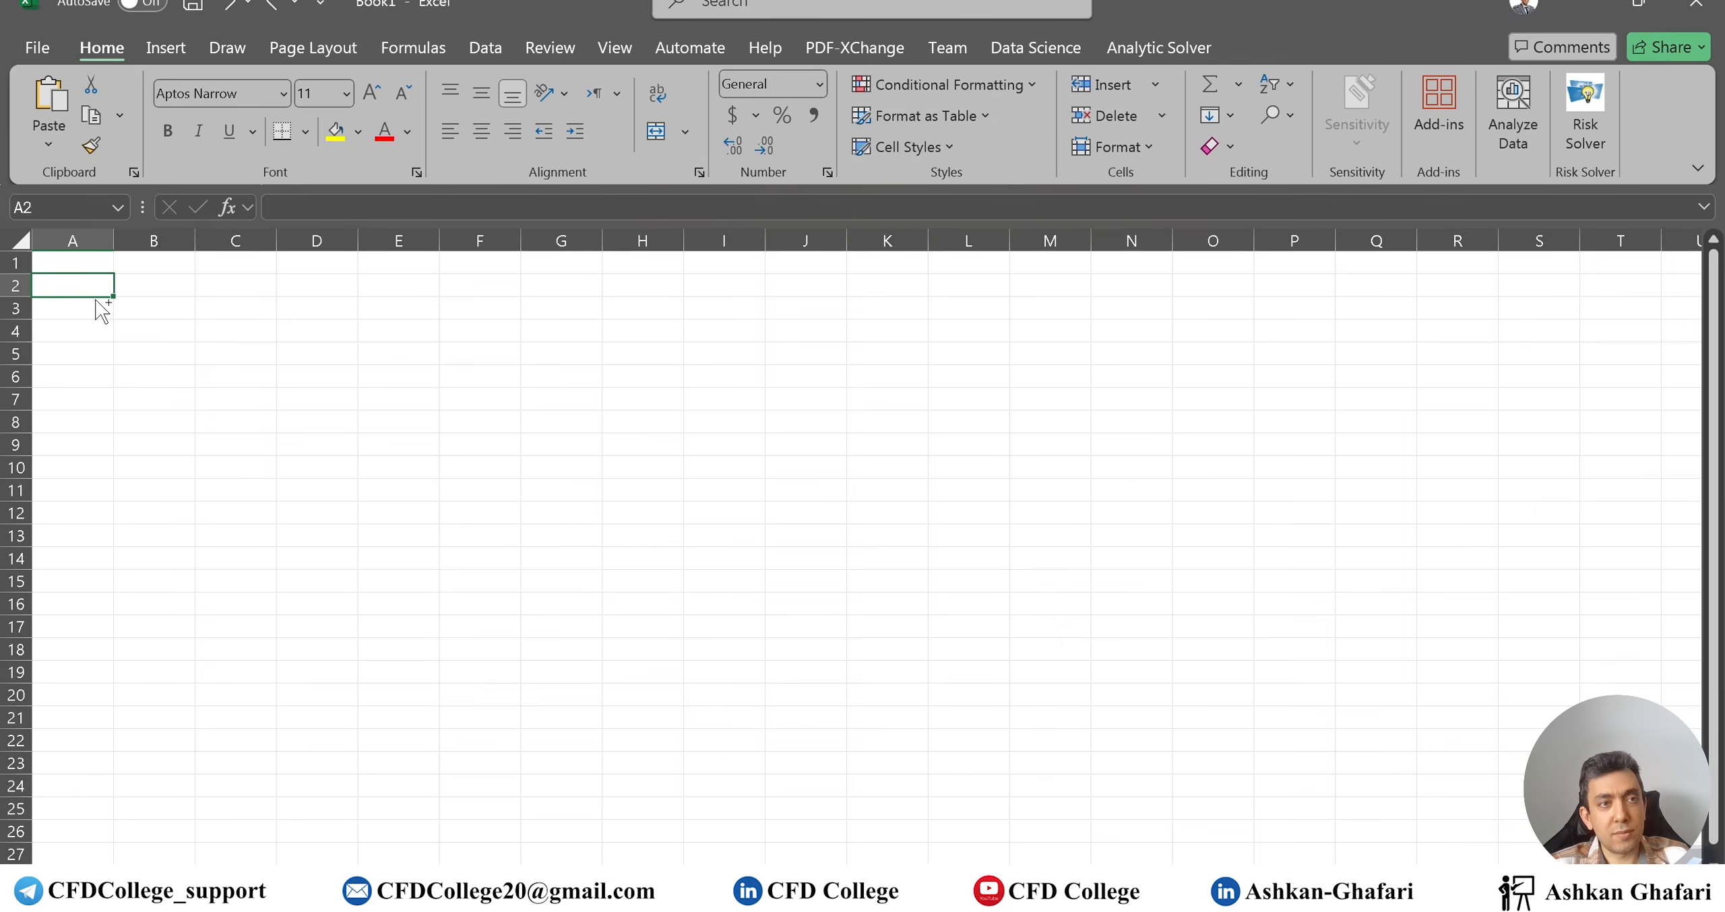
{"action": "key", "text": "ctrl+v"}
{"action": "left_click", "coordinate": [71, 466]}
{"action": "right_click", "coordinate": [93, 467]}
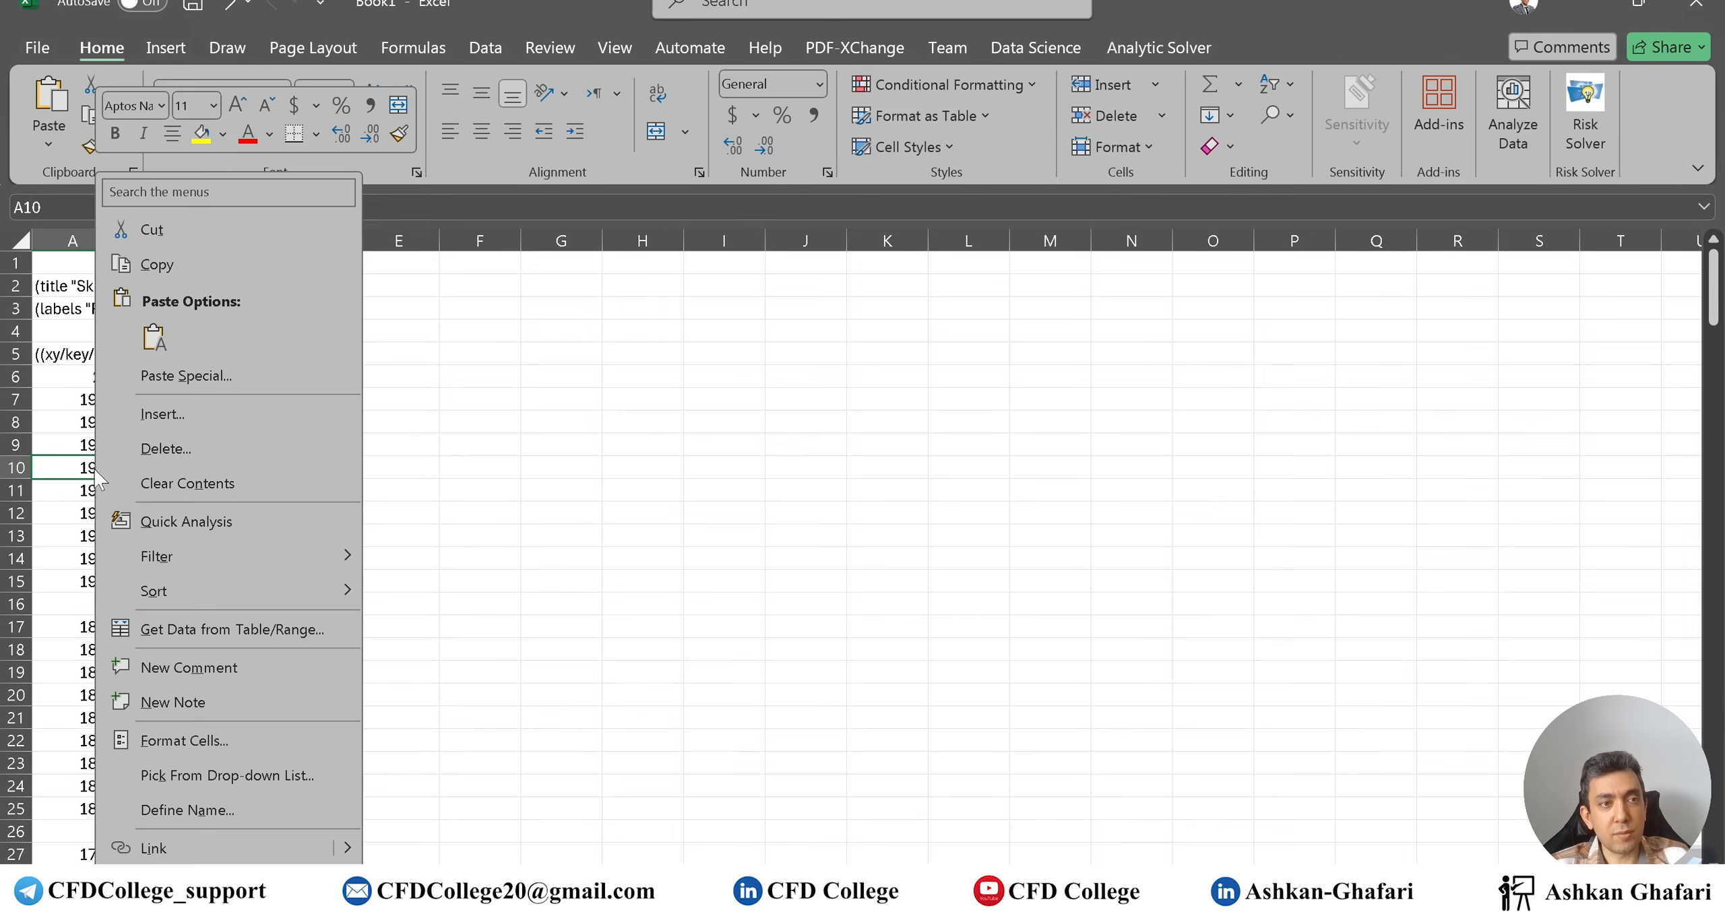
{"action": "mouse_move", "coordinate": [279, 604]}
{"action": "left_click", "coordinate": [481, 594]}
Copy the sorted position and Cf columns into the parameters sheet starting at A8
{"action": "left_click_drag", "start_coordinate": [75, 376], "coordinate": [185, 812]}
{"action": "key", "text": "ctrl+c"}
{"action": "left_click", "coordinate": [124, 879]}
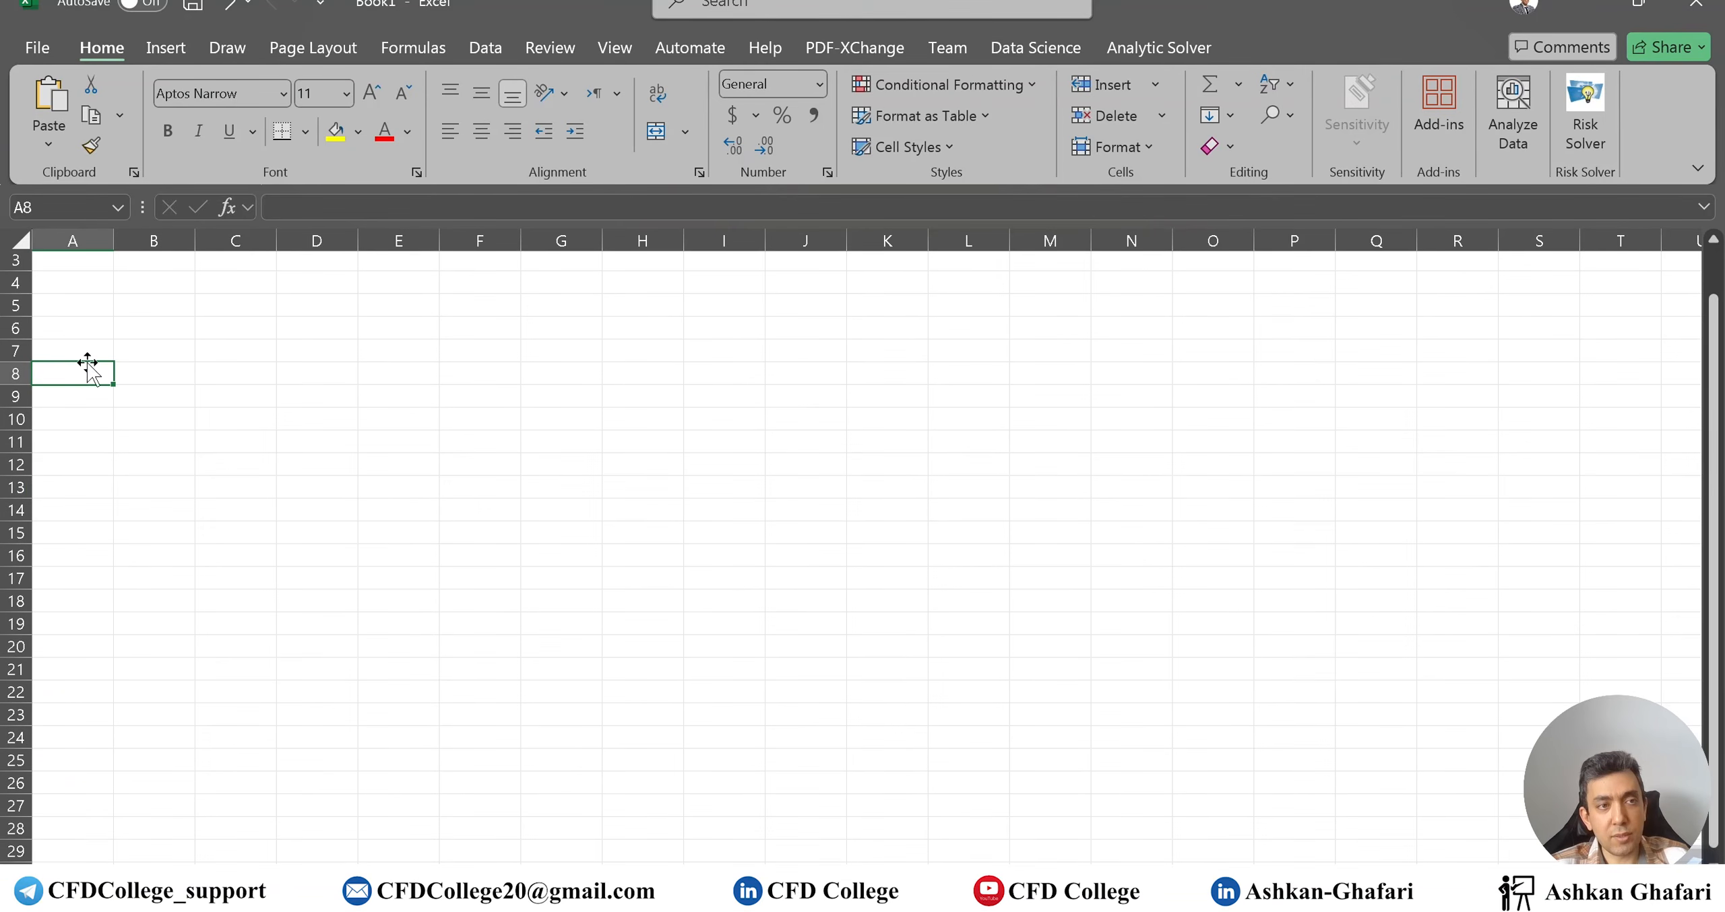
{"action": "scroll", "coordinate": [87, 374], "scroll_direction": "up", "scroll_amount": 1}
{"action": "key", "text": "ctrl+v"}
{"action": "left_click", "coordinate": [76, 398]}
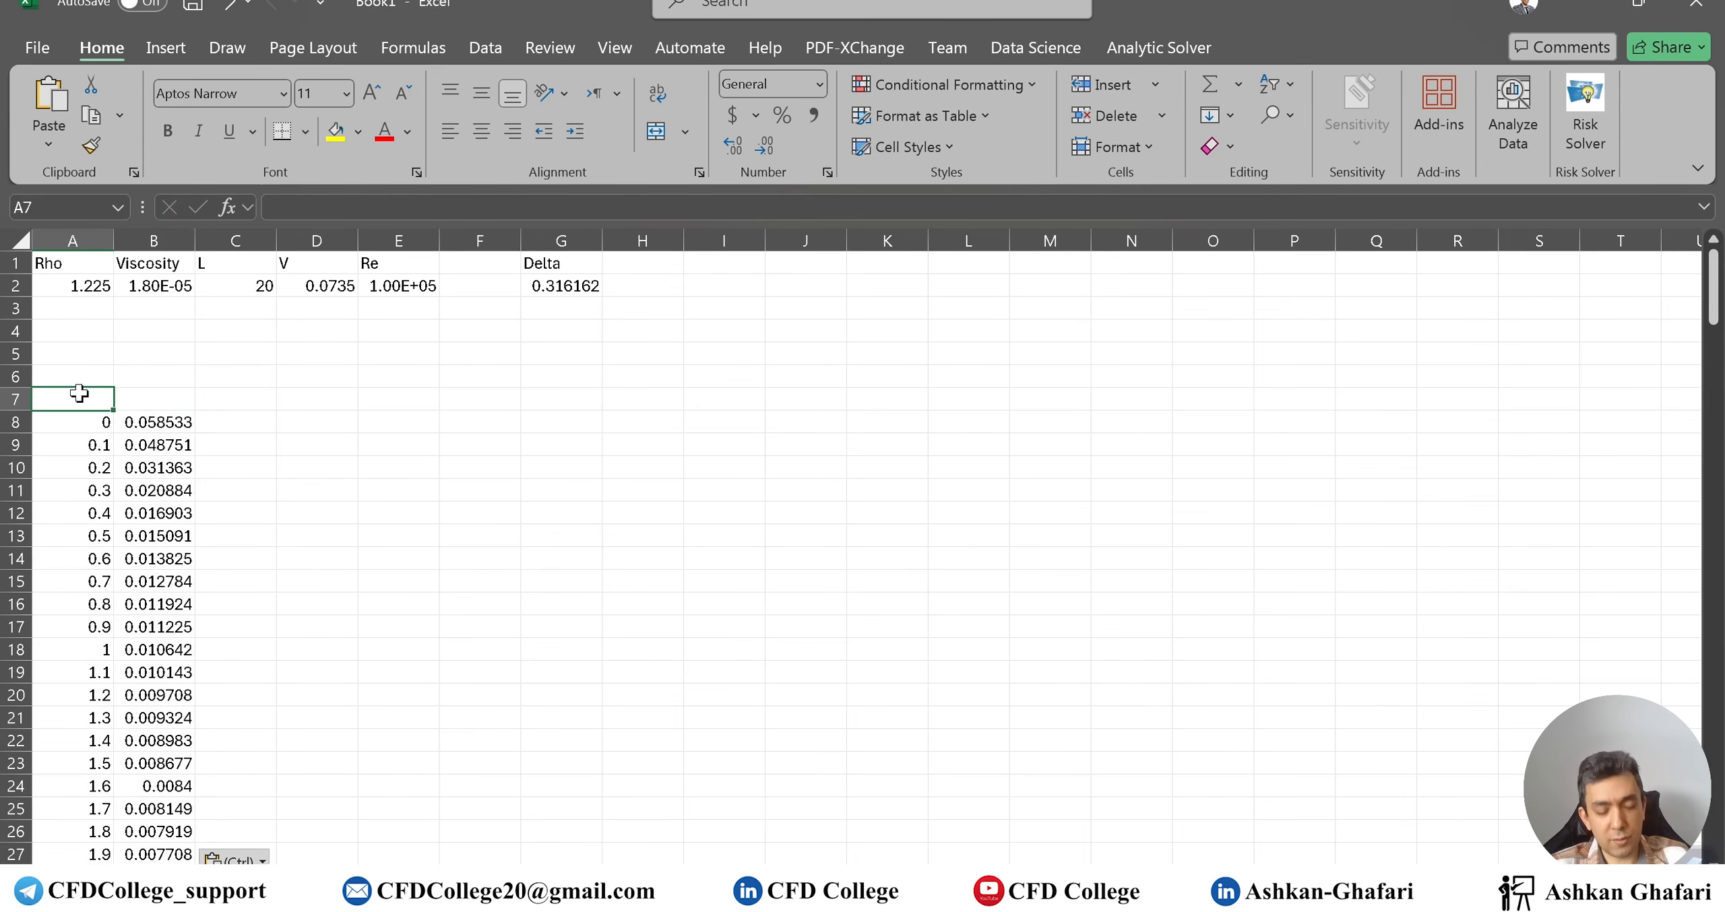
Add the x and Cf-fluent column headings
{"action": "type", "text": "x"}
{"action": "left_click", "coordinate": [157, 400]}
{"action": "type", "text": "C"}
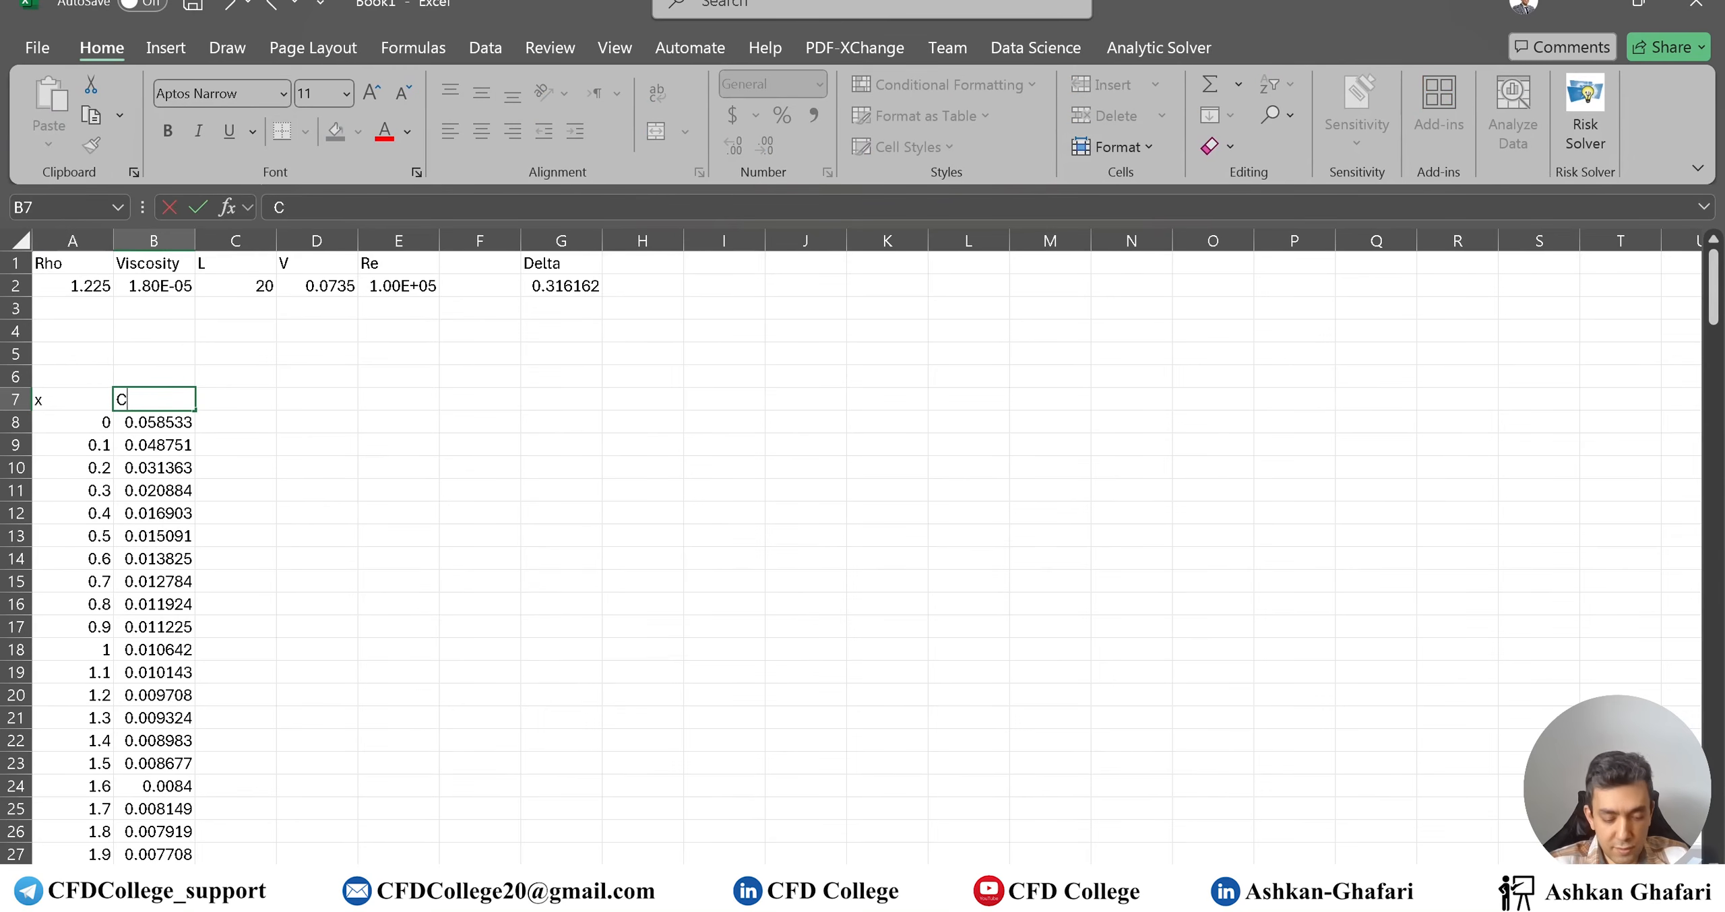
{"action": "type", "text": "f-fluent"}
{"action": "key", "text": "Return"}
Clear all data from the scratch sheet, then return to the Cf-fluent data sheet
{"action": "left_click", "coordinate": [202, 880]}
{"action": "left_click", "coordinate": [221, 701]}
{"action": "key", "text": "ctrl+a"}
{"action": "key", "text": "Delete"}
{"action": "left_click", "coordinate": [246, 679]}
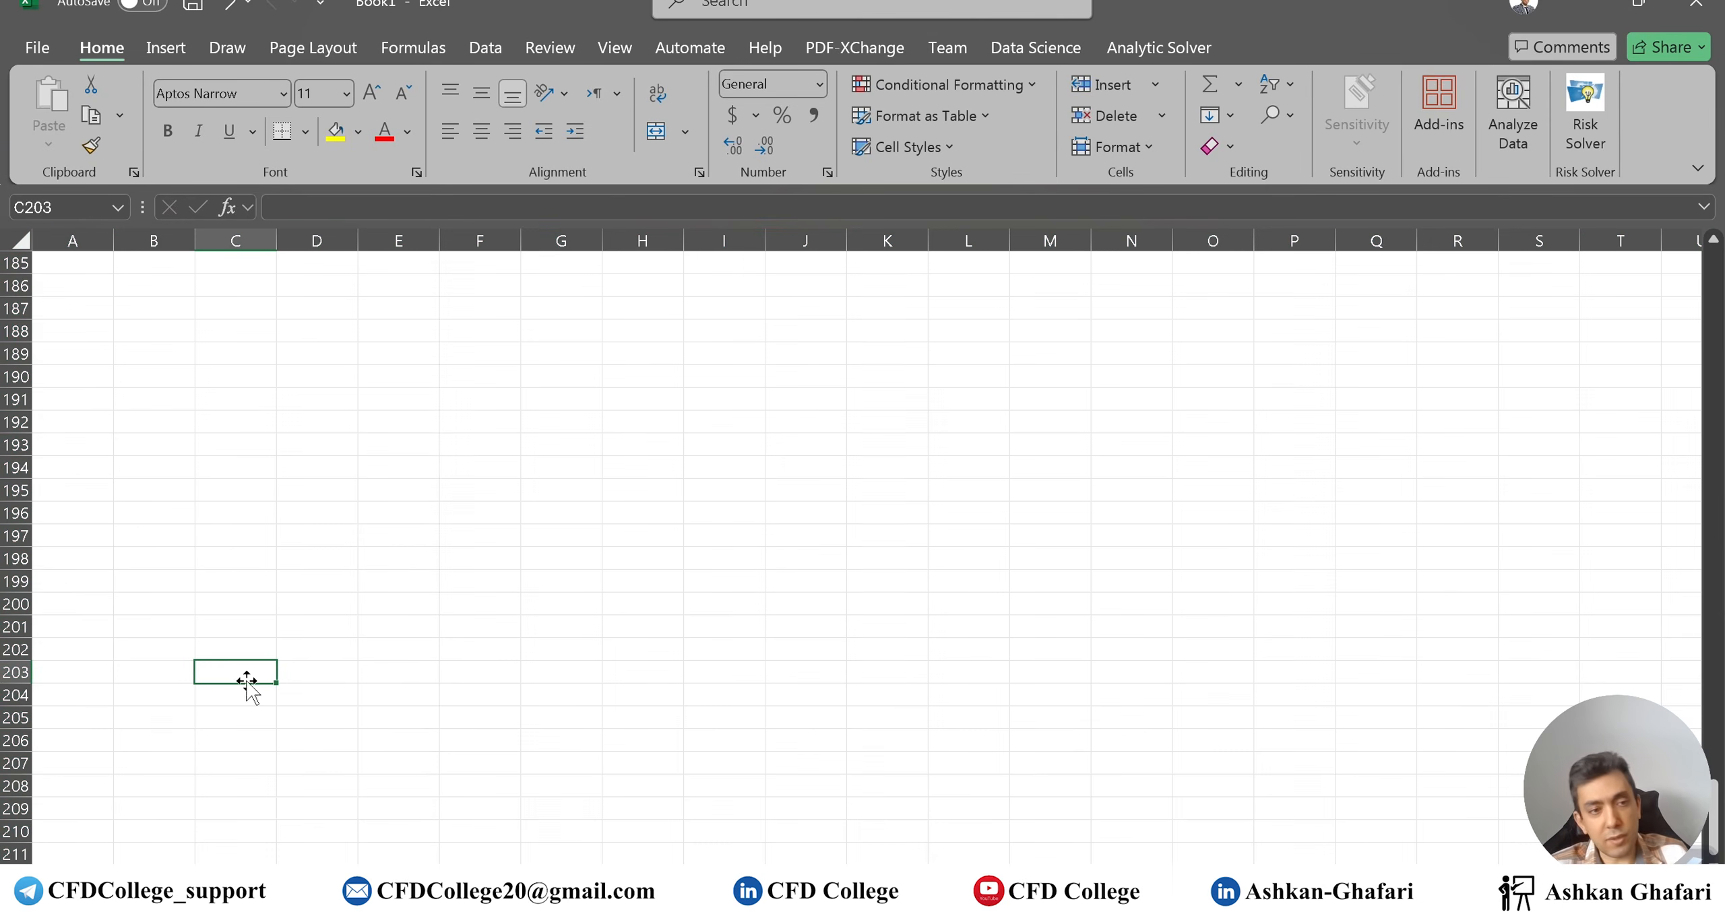
{"action": "left_click", "coordinate": [164, 879]}
{"action": "left_click", "coordinate": [226, 880]}
{"action": "scroll", "coordinate": [289, 554], "scroll_direction": "up", "scroll_amount": 20}
{"action": "scroll", "coordinate": [287, 504], "scroll_direction": "up", "scroll_amount": 17}
{"action": "left_click", "coordinate": [163, 879]}
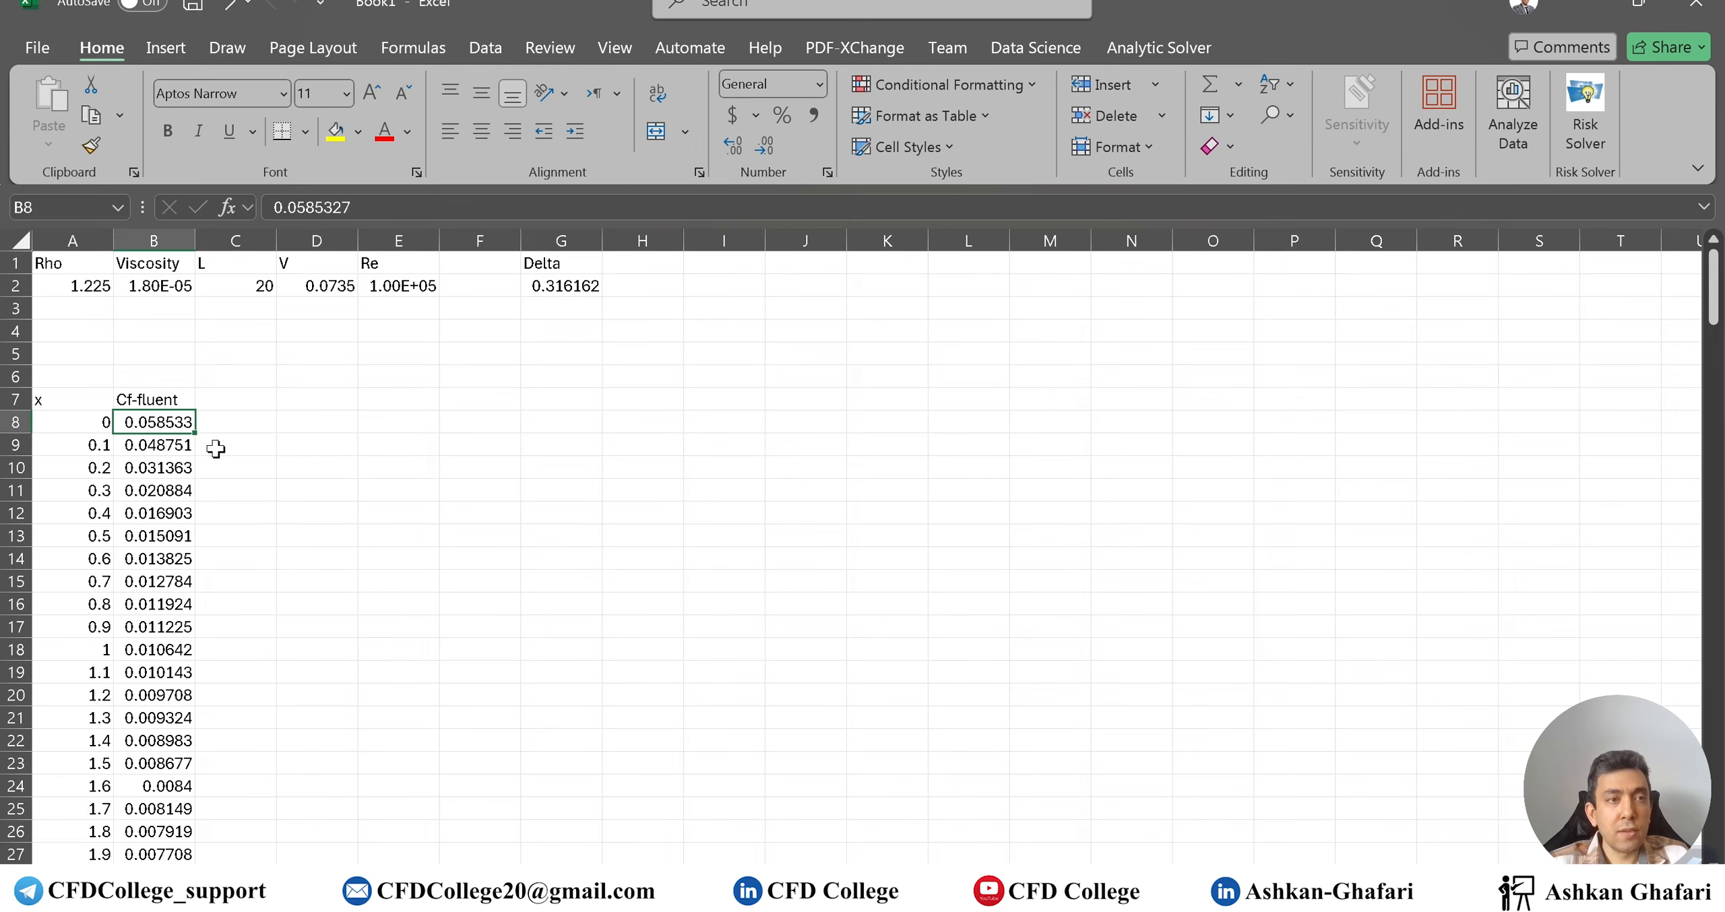
Give column C the heading Re_x in C7
{"action": "left_click", "coordinate": [260, 415]}
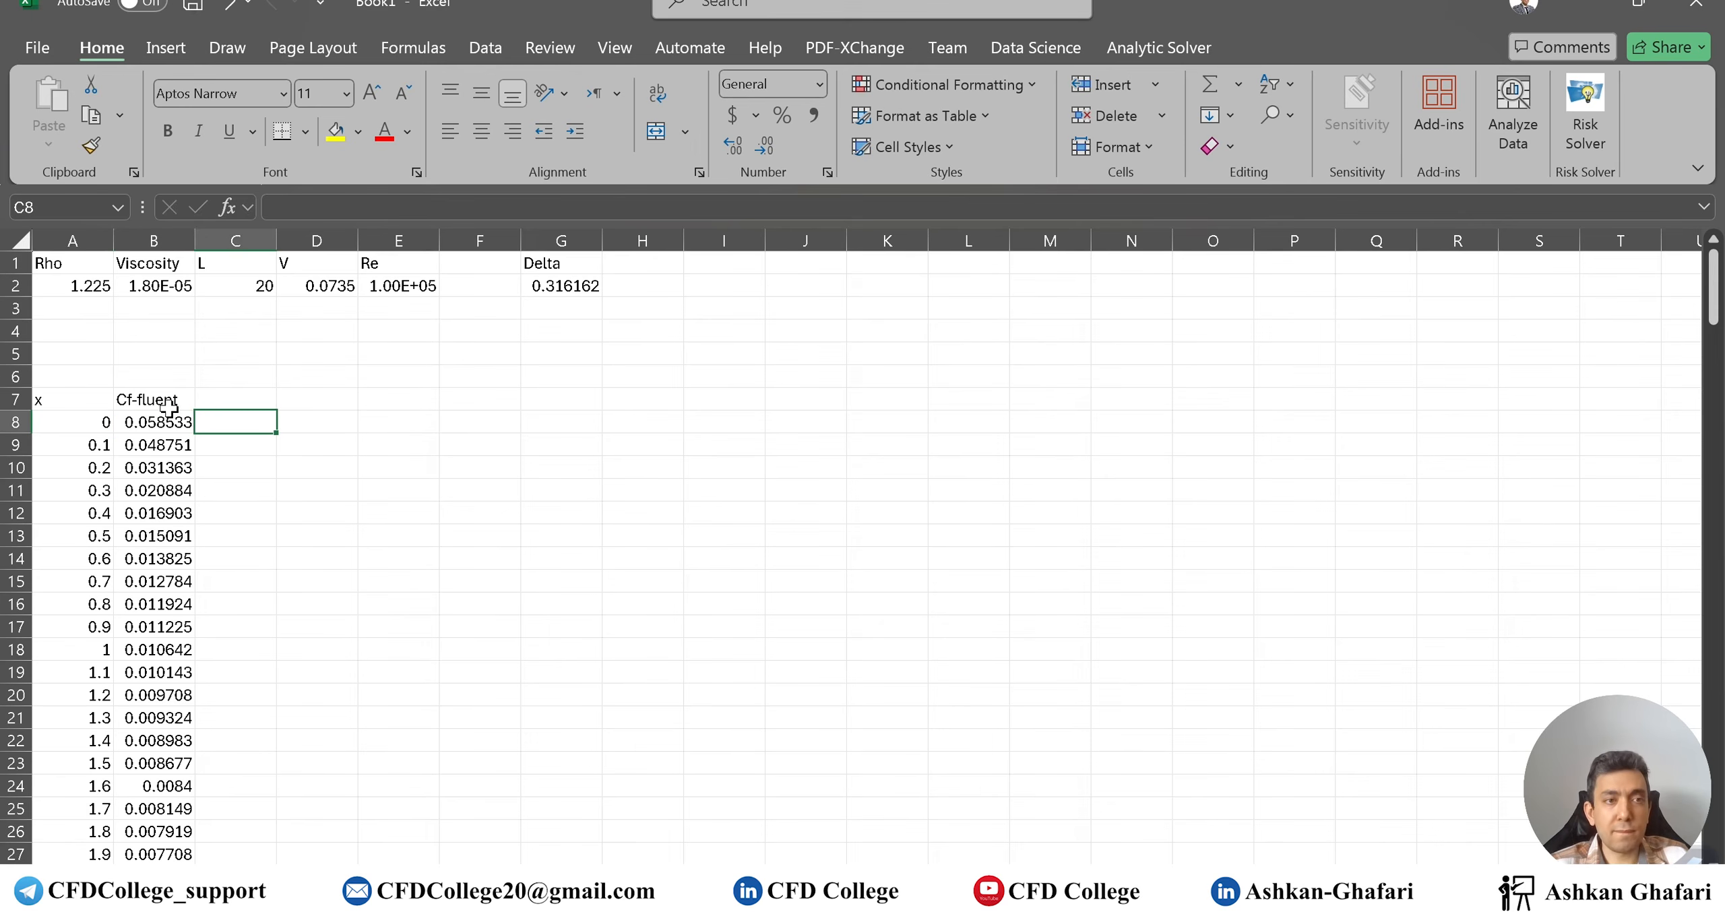
{"action": "left_click", "coordinate": [253, 401]}
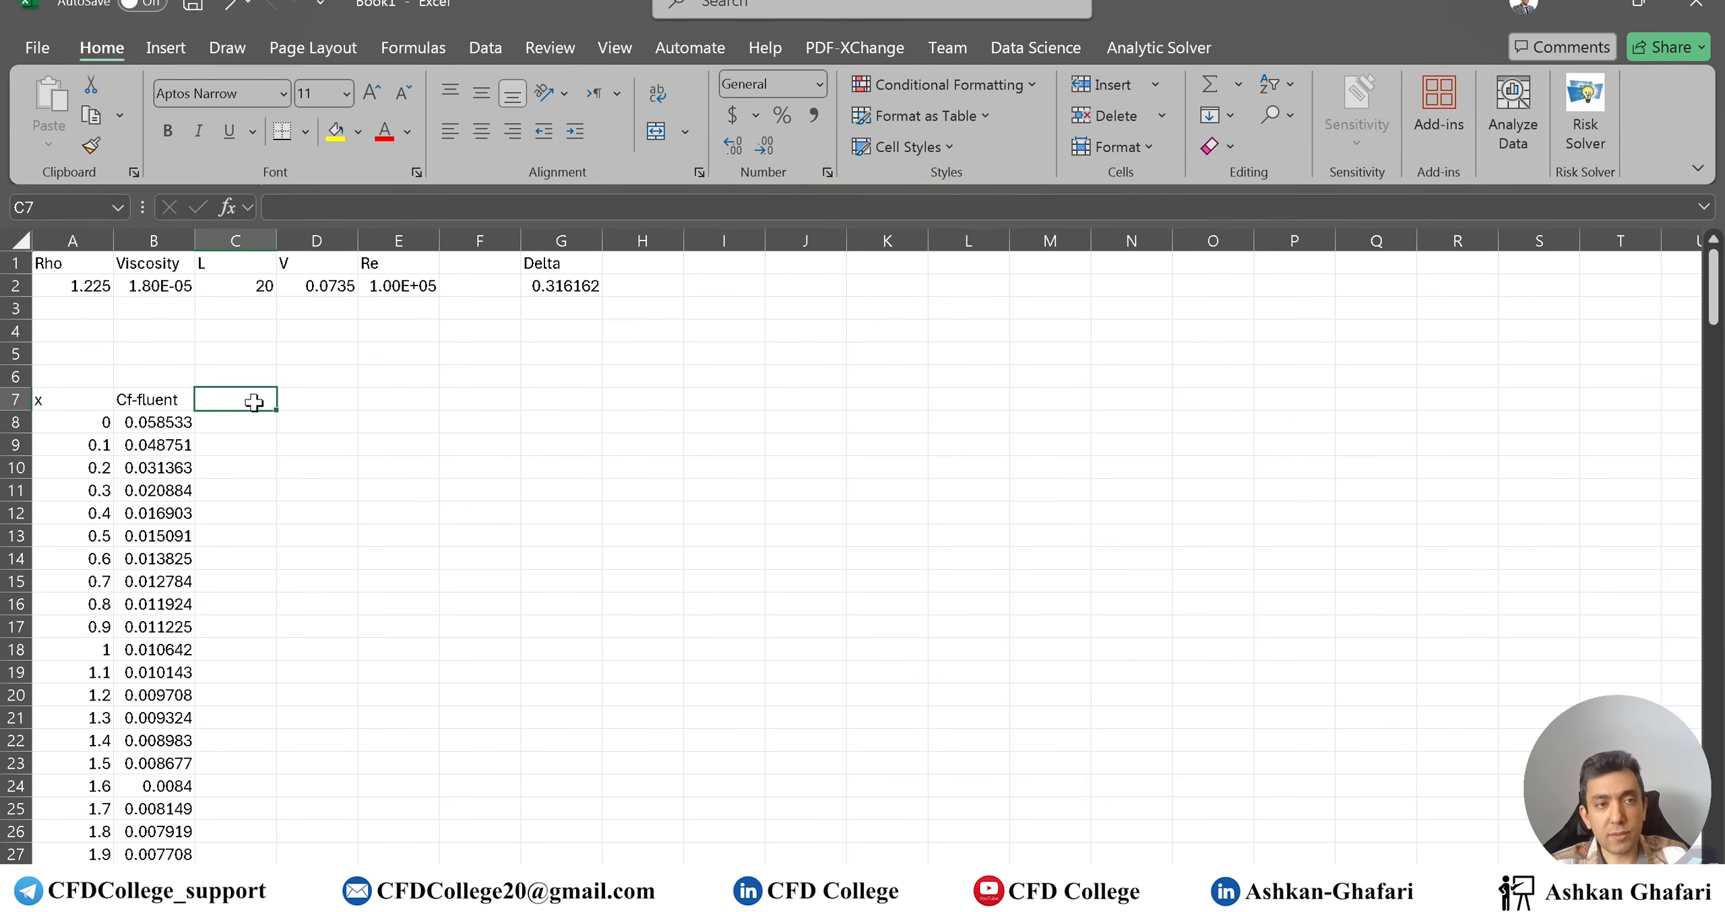
{"action": "type", "text": "Cf"}
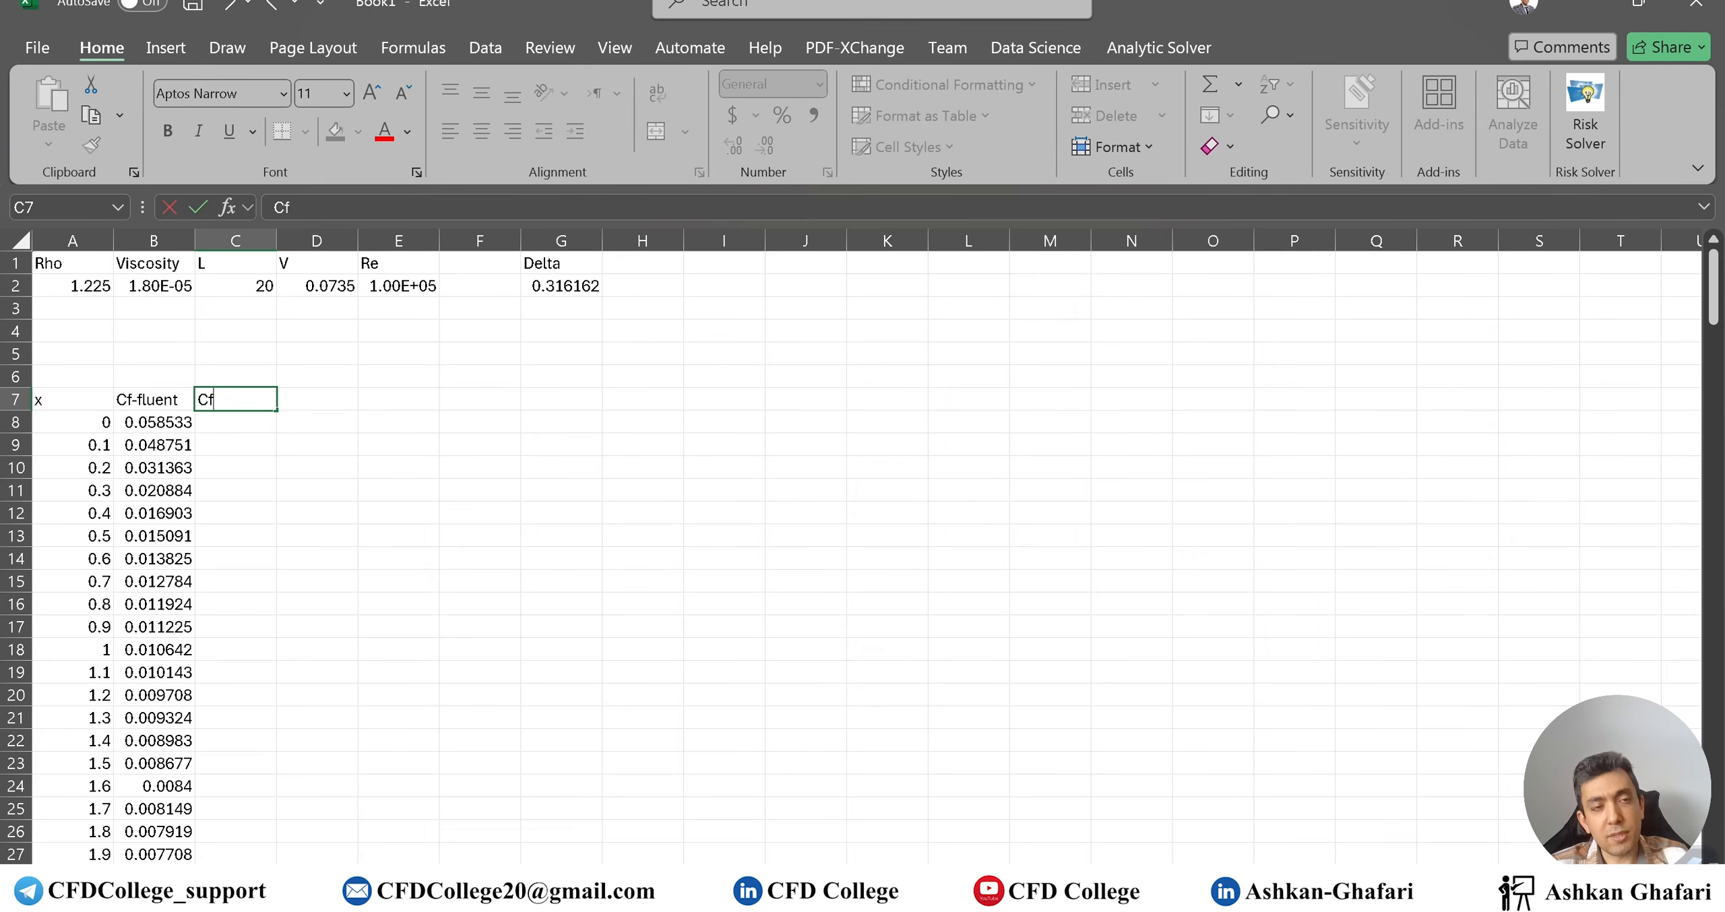
{"action": "left_click", "coordinate": [223, 431]}
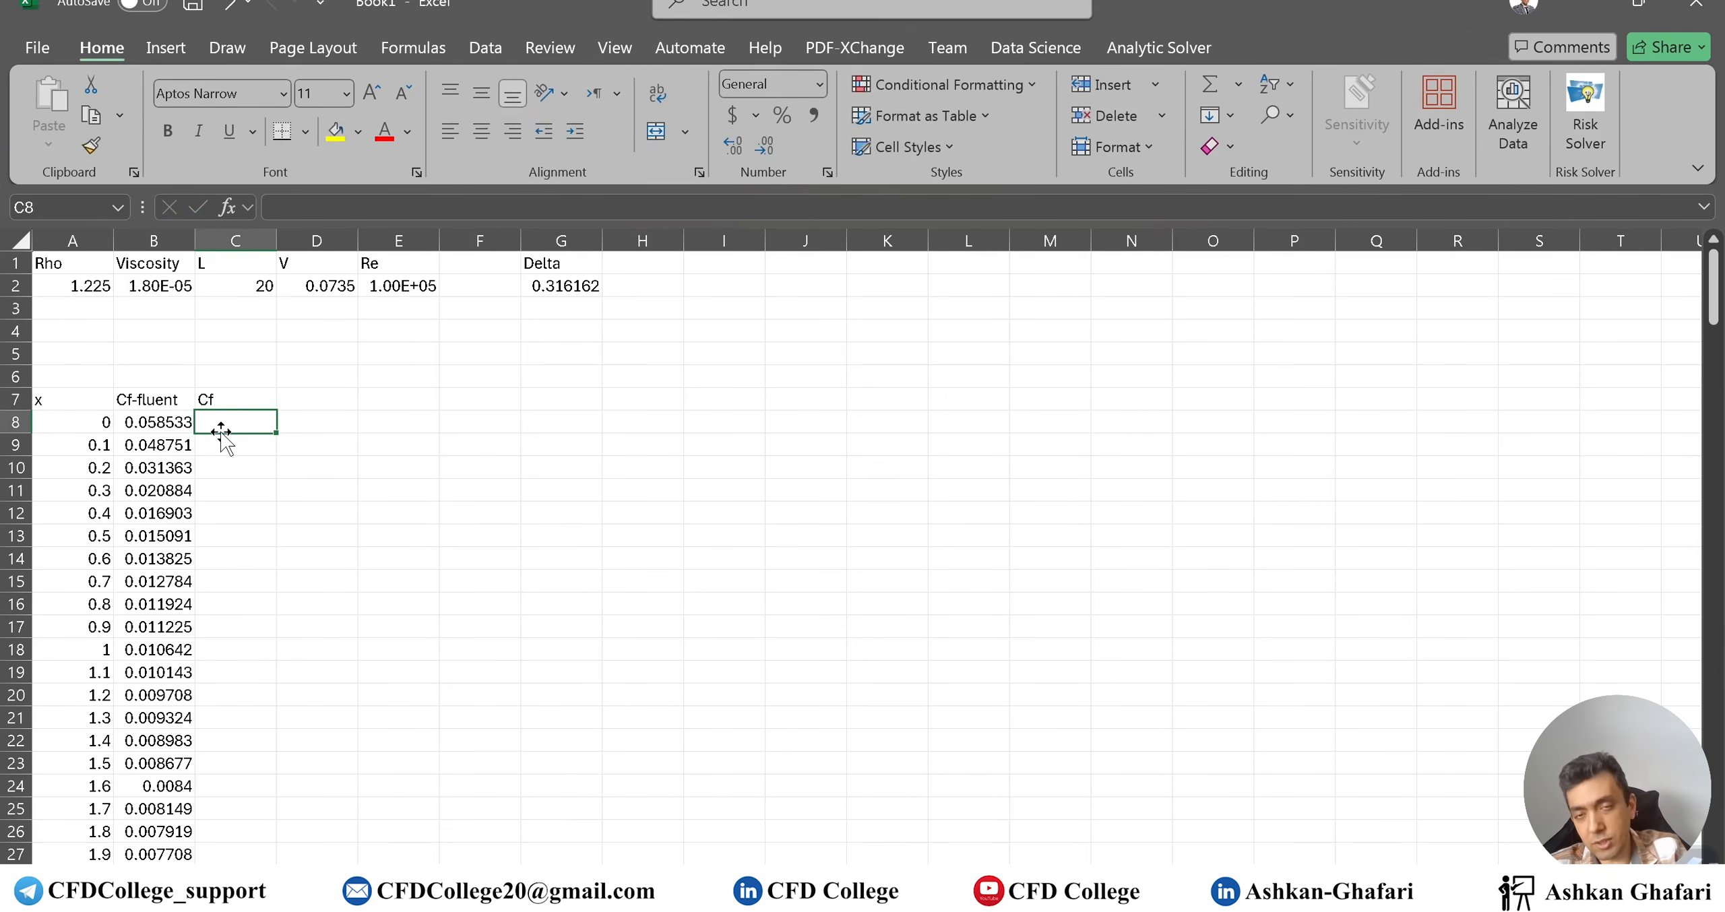
{"action": "type", "text": "="}
{"action": "key", "text": "alt+Tab"}
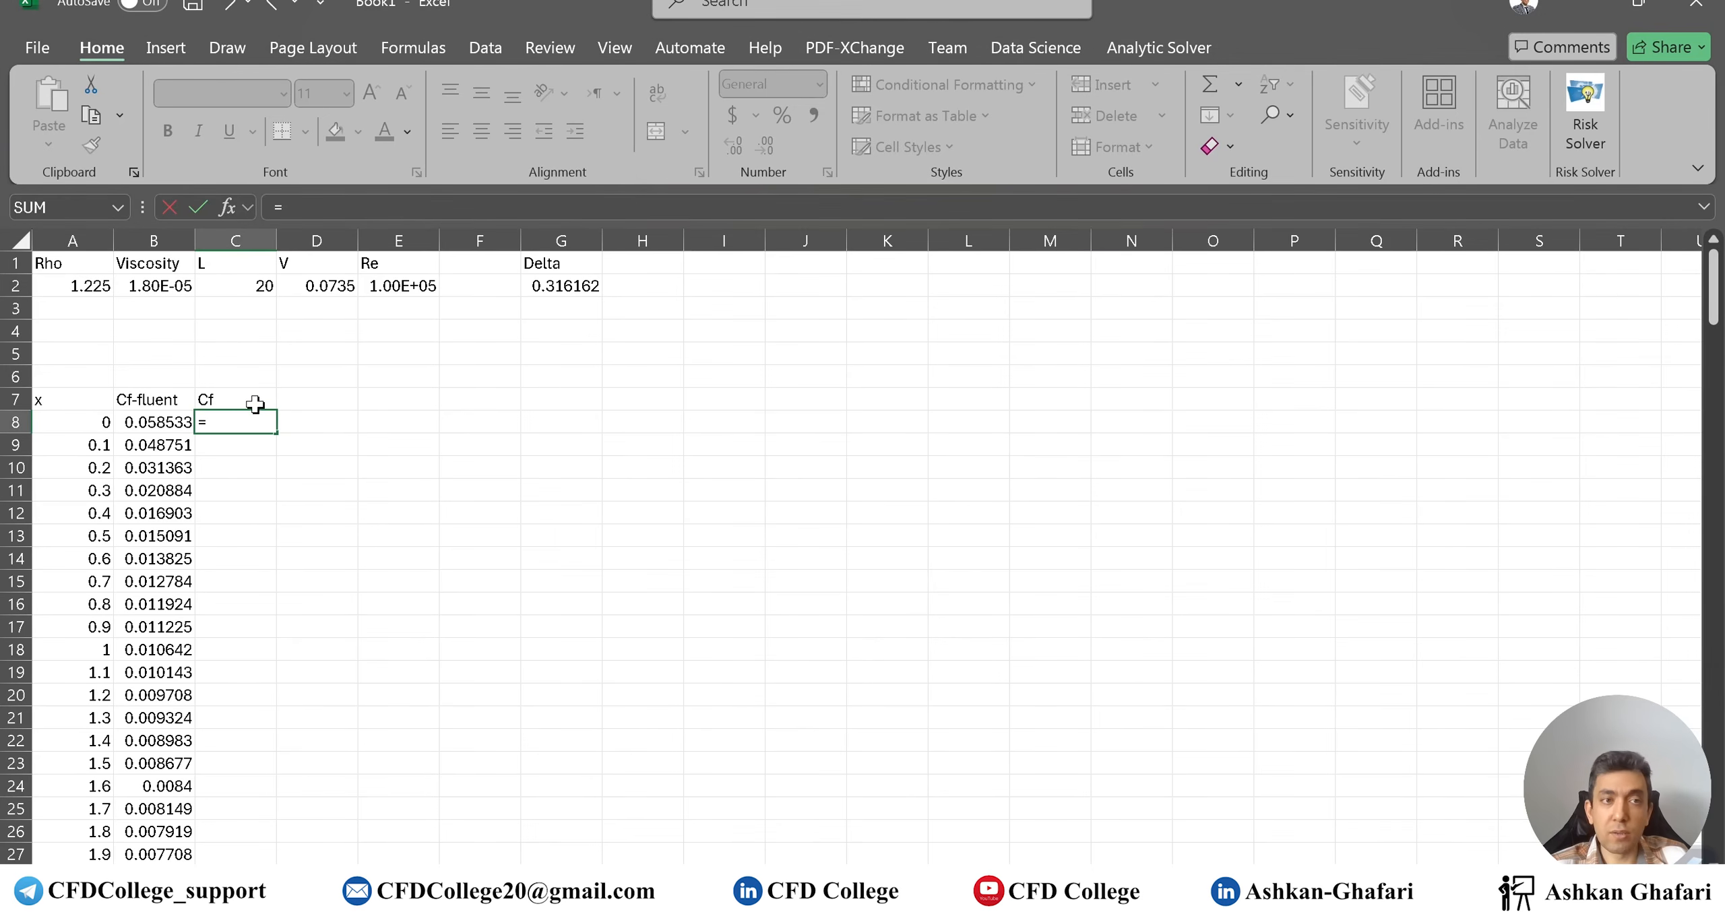
{"action": "key", "text": "Escape"}
{"action": "left_click", "coordinate": [255, 402]}
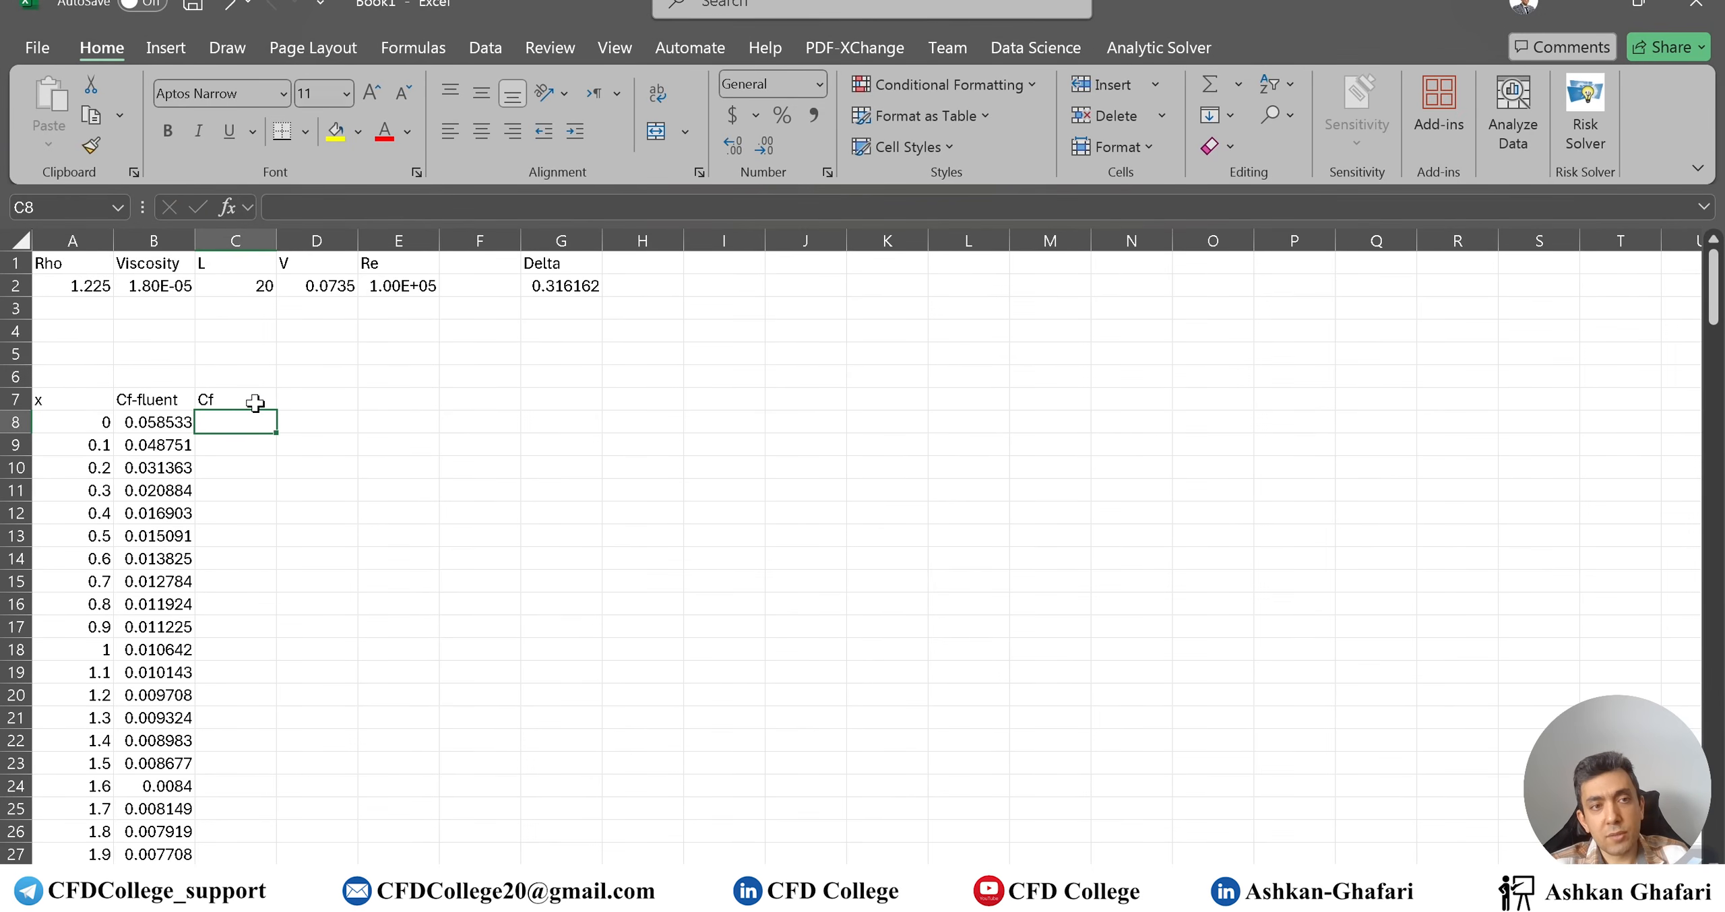
{"action": "type", "text": "Re"}
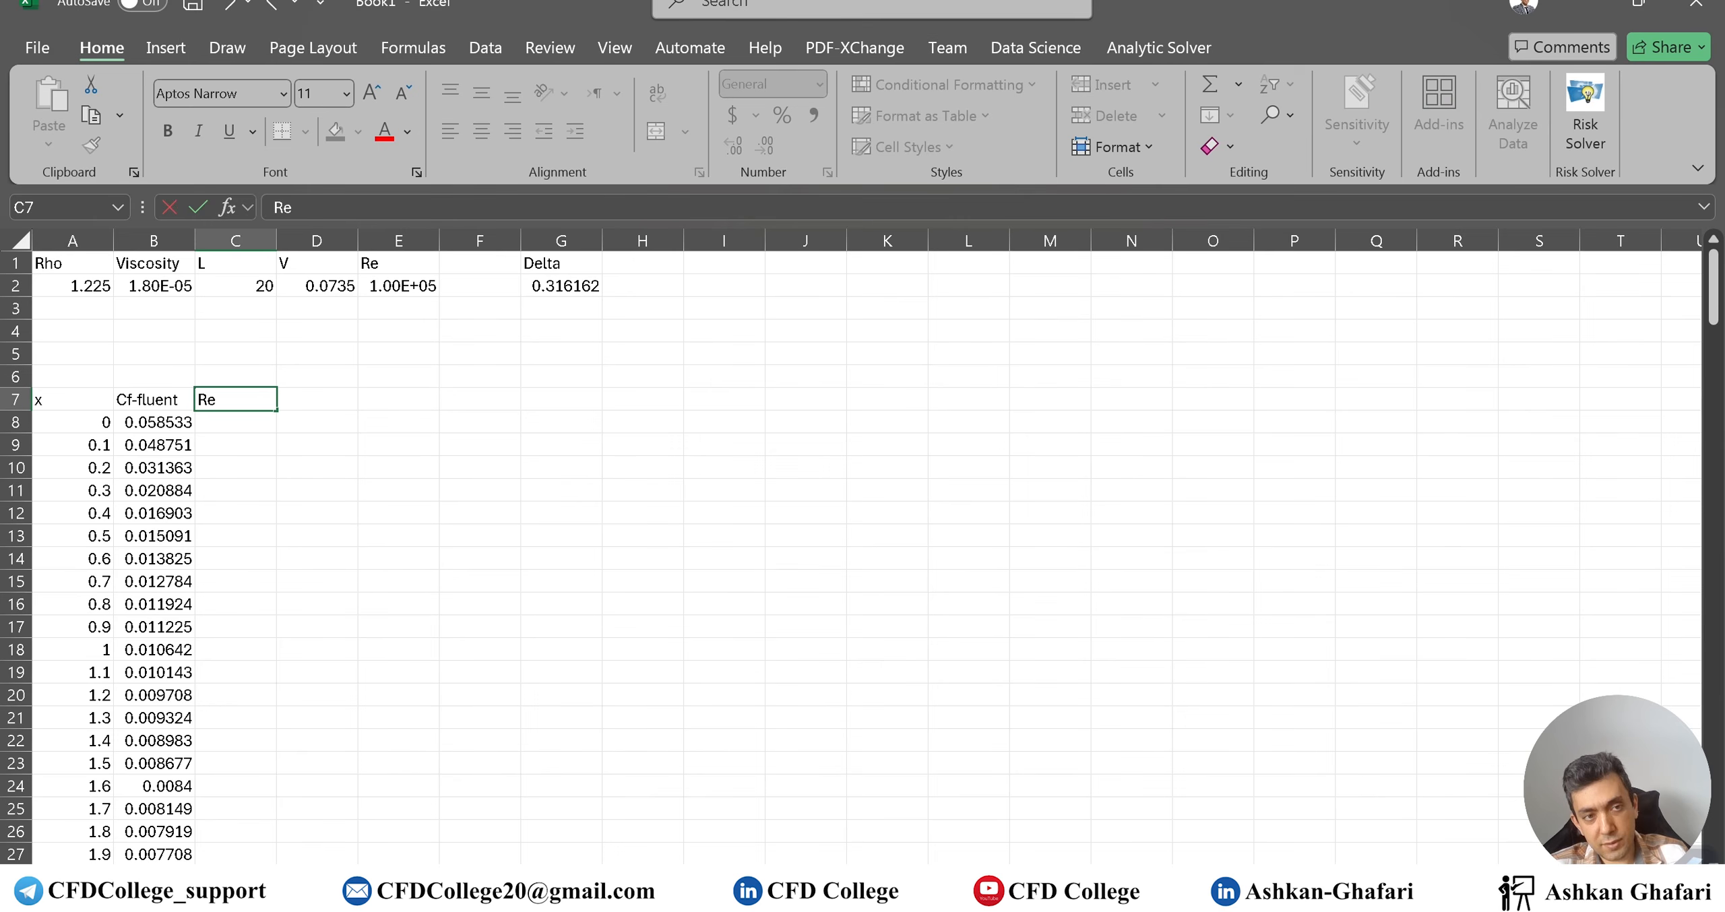
{"action": "type", "text": "_x"}
{"action": "key", "text": "Return"}
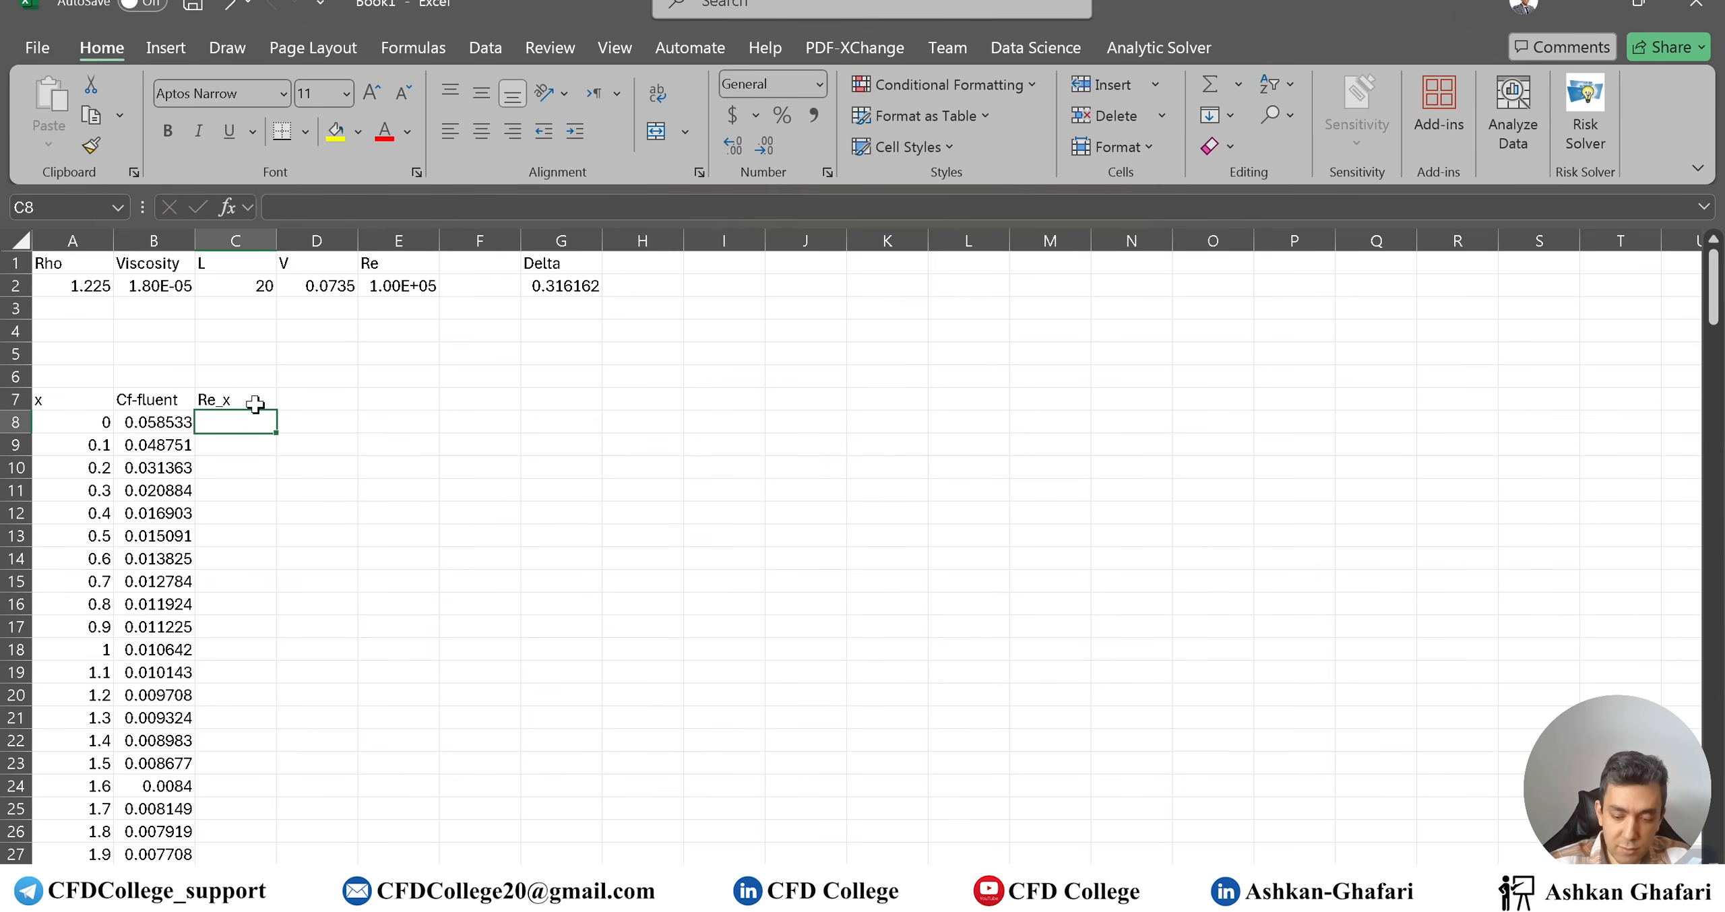
Enter =1.225*A8*0.0735/(1.8e-5) in C8 and fill it down the Re_x column
{"action": "type", "text": "=1.225"}
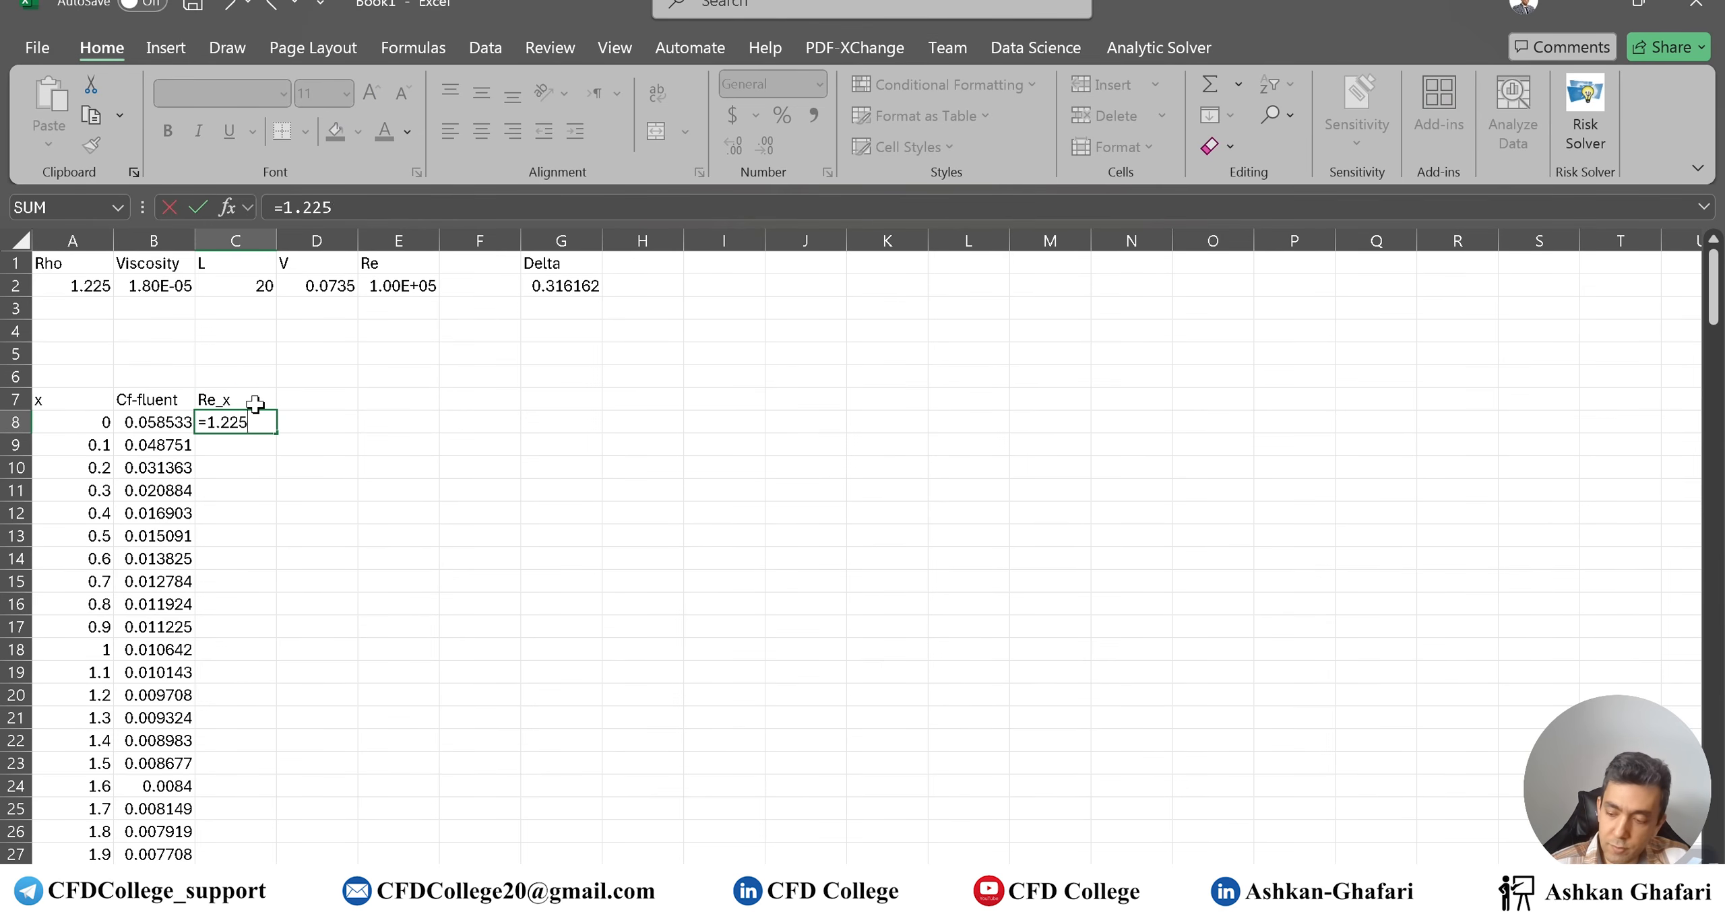
{"action": "type", "text": "*"}
{"action": "key", "text": "Left"}
{"action": "key", "text": "Left"}
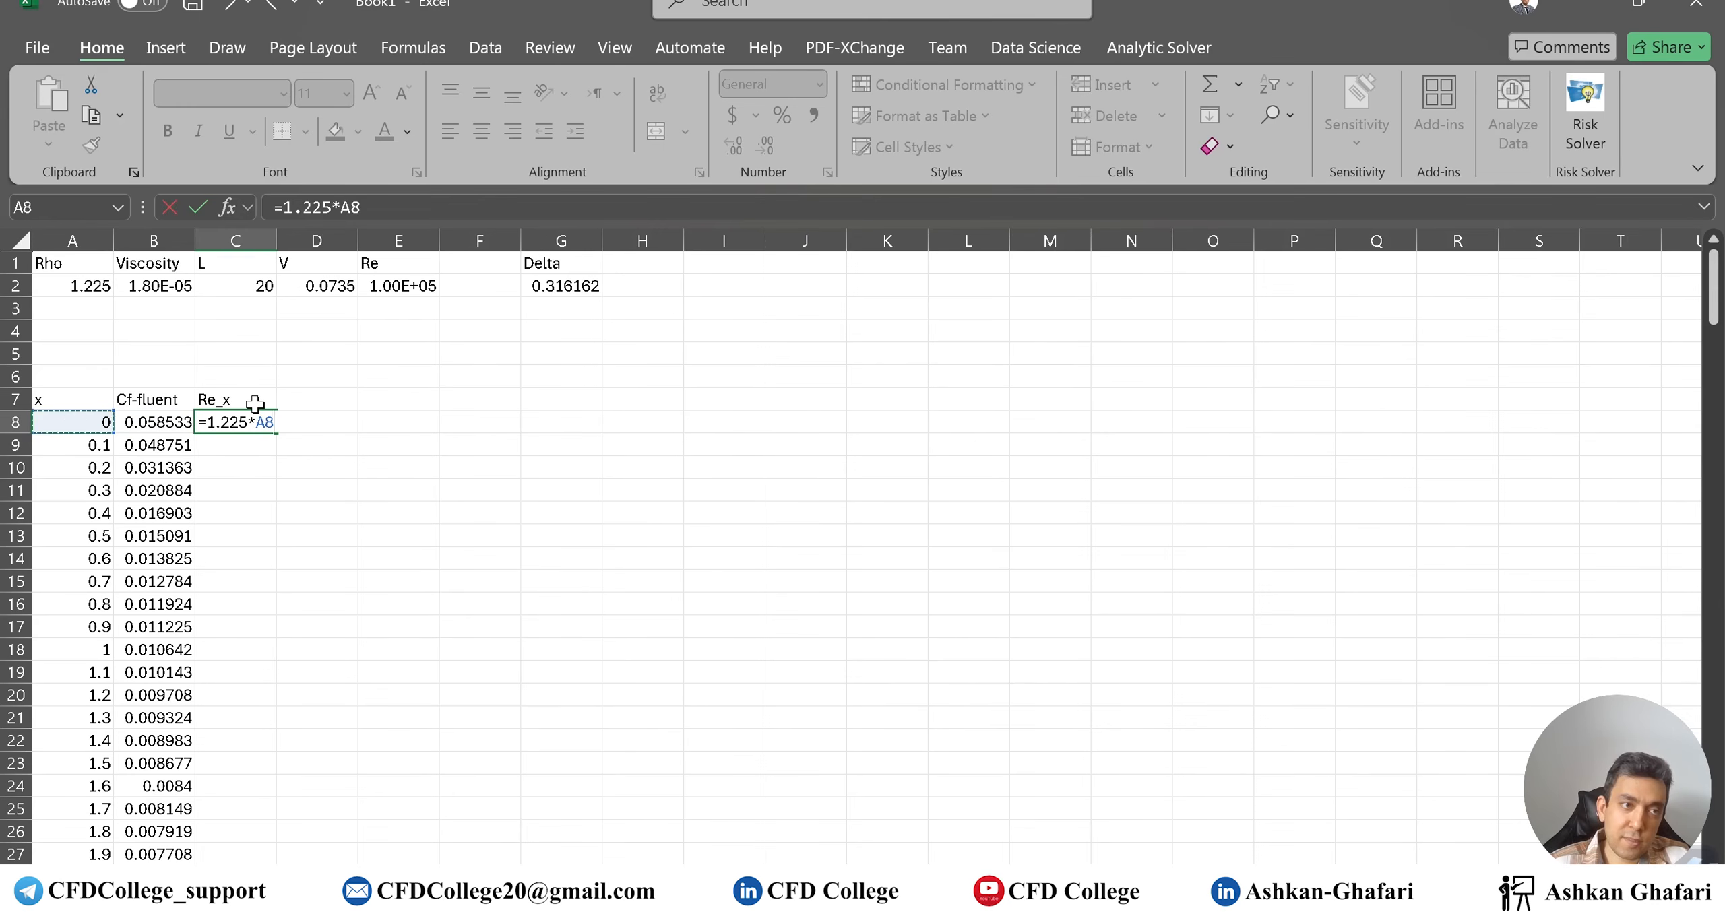
{"action": "type", "text": "*0.0735/(1.8"}
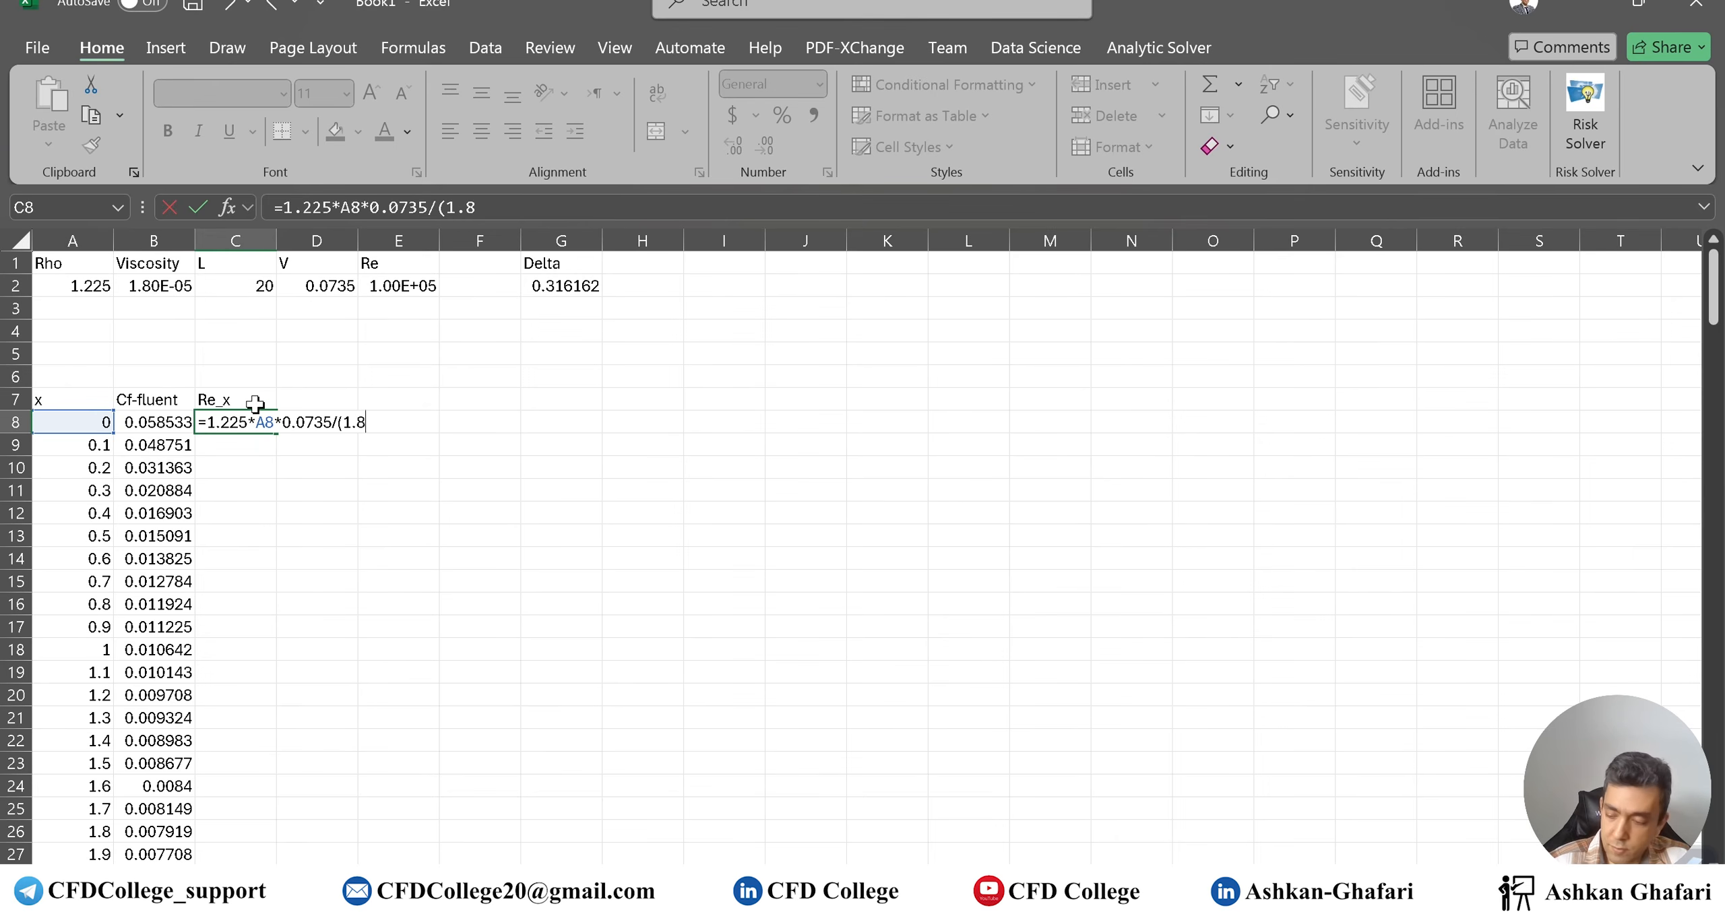
{"action": "type", "text": "e-5)"}
{"action": "key", "text": "Return"}
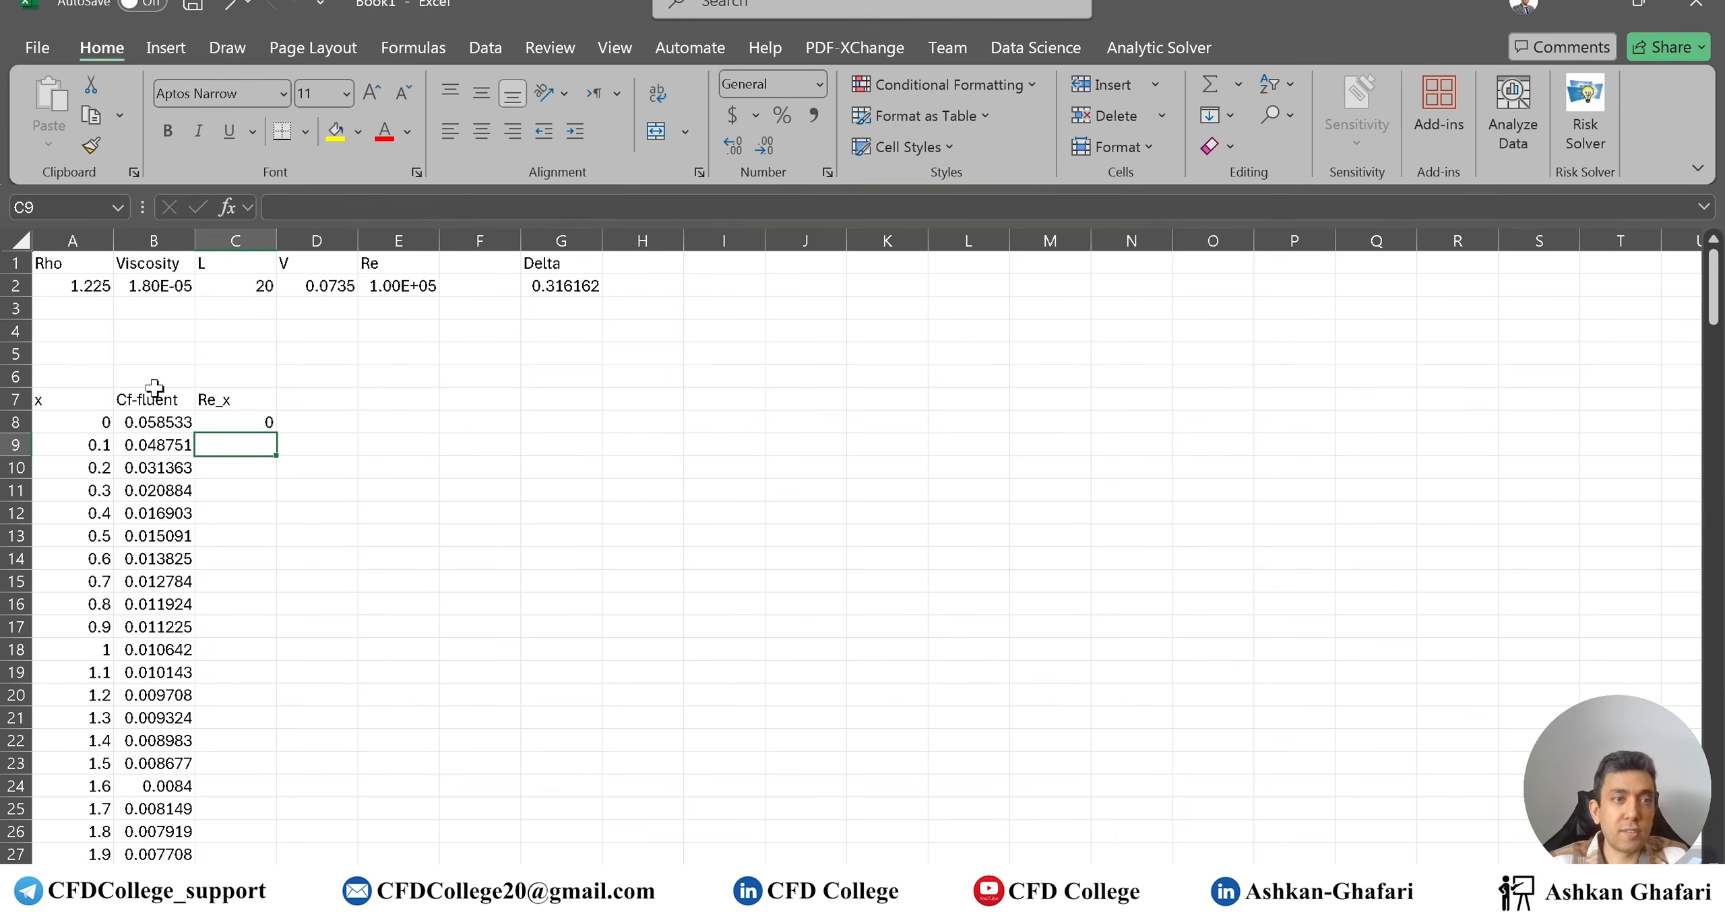
{"action": "left_click", "coordinate": [254, 428]}
{"action": "double_click", "coordinate": [276, 431]}
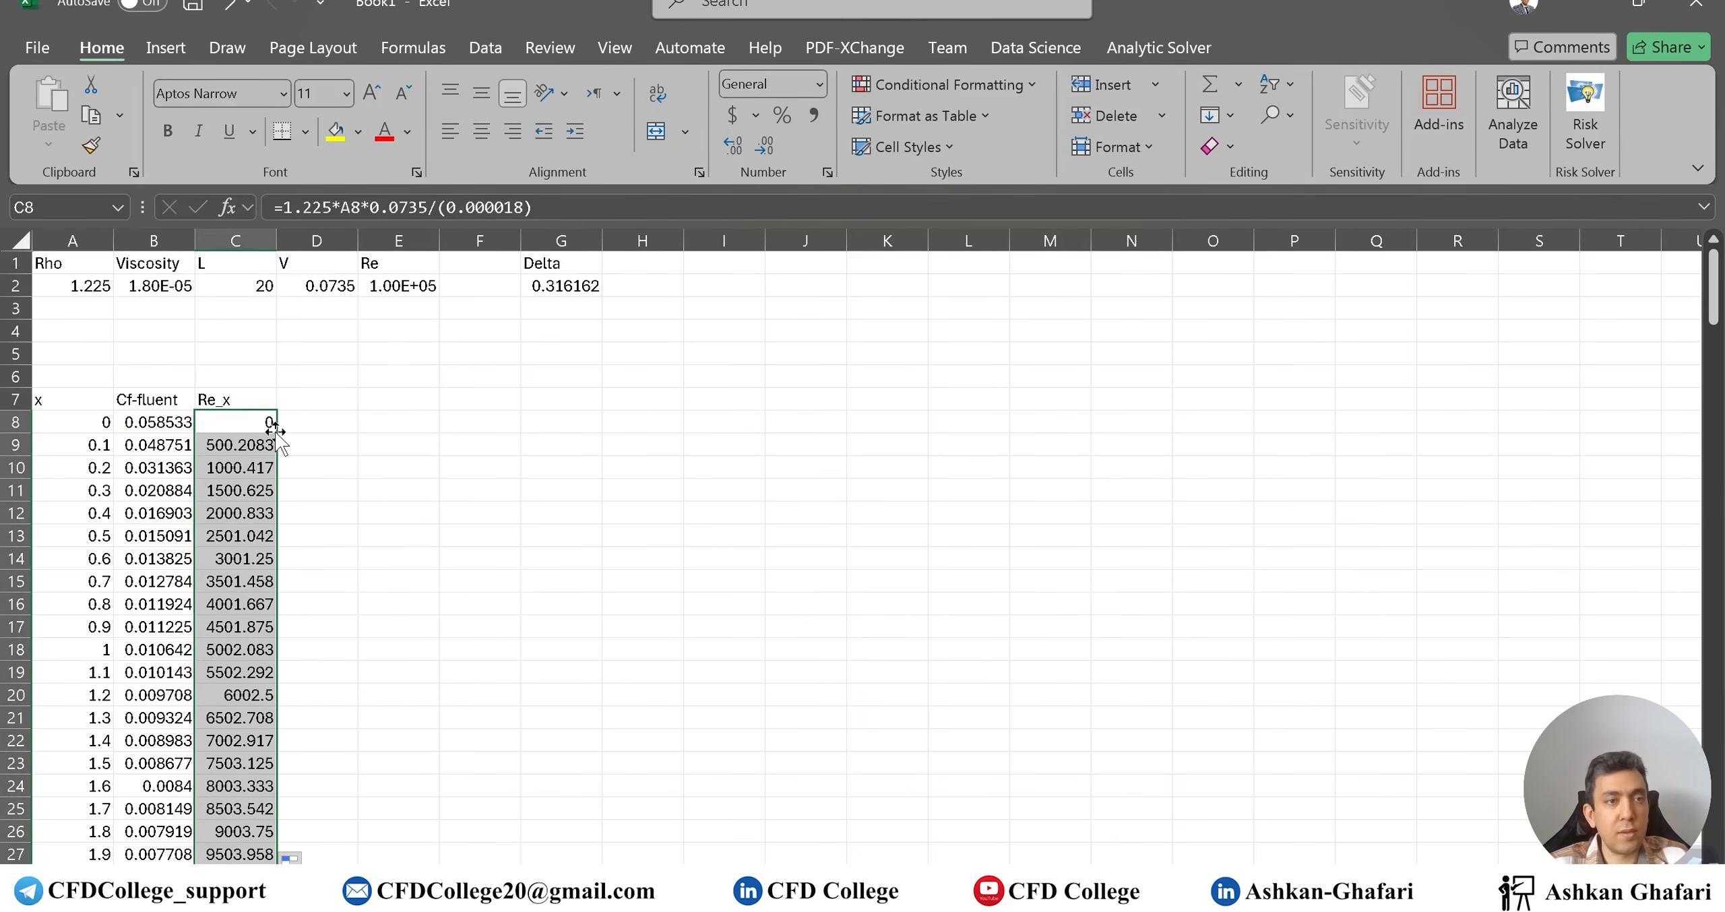
{"action": "left_click", "coordinate": [339, 394]}
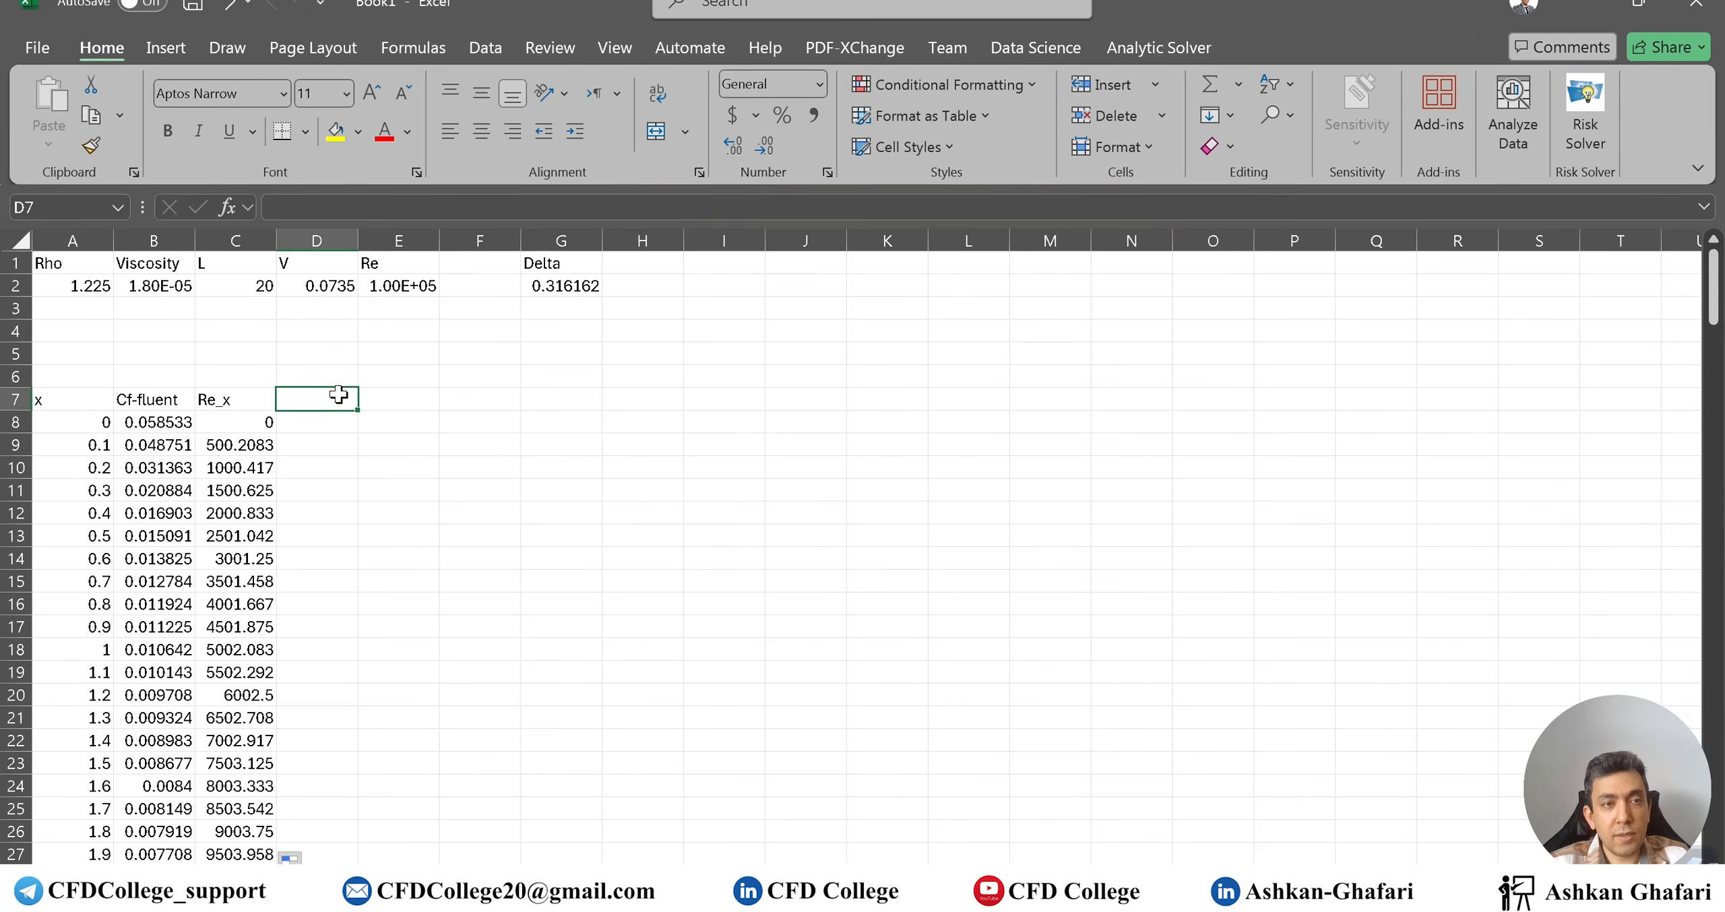
Head column D as Cf and enter =0.664/SQRT(C8) in D8
{"action": "type", "text": "Cf"}
{"action": "key", "text": "Return"}
{"action": "type", "text": "=0.664/"}
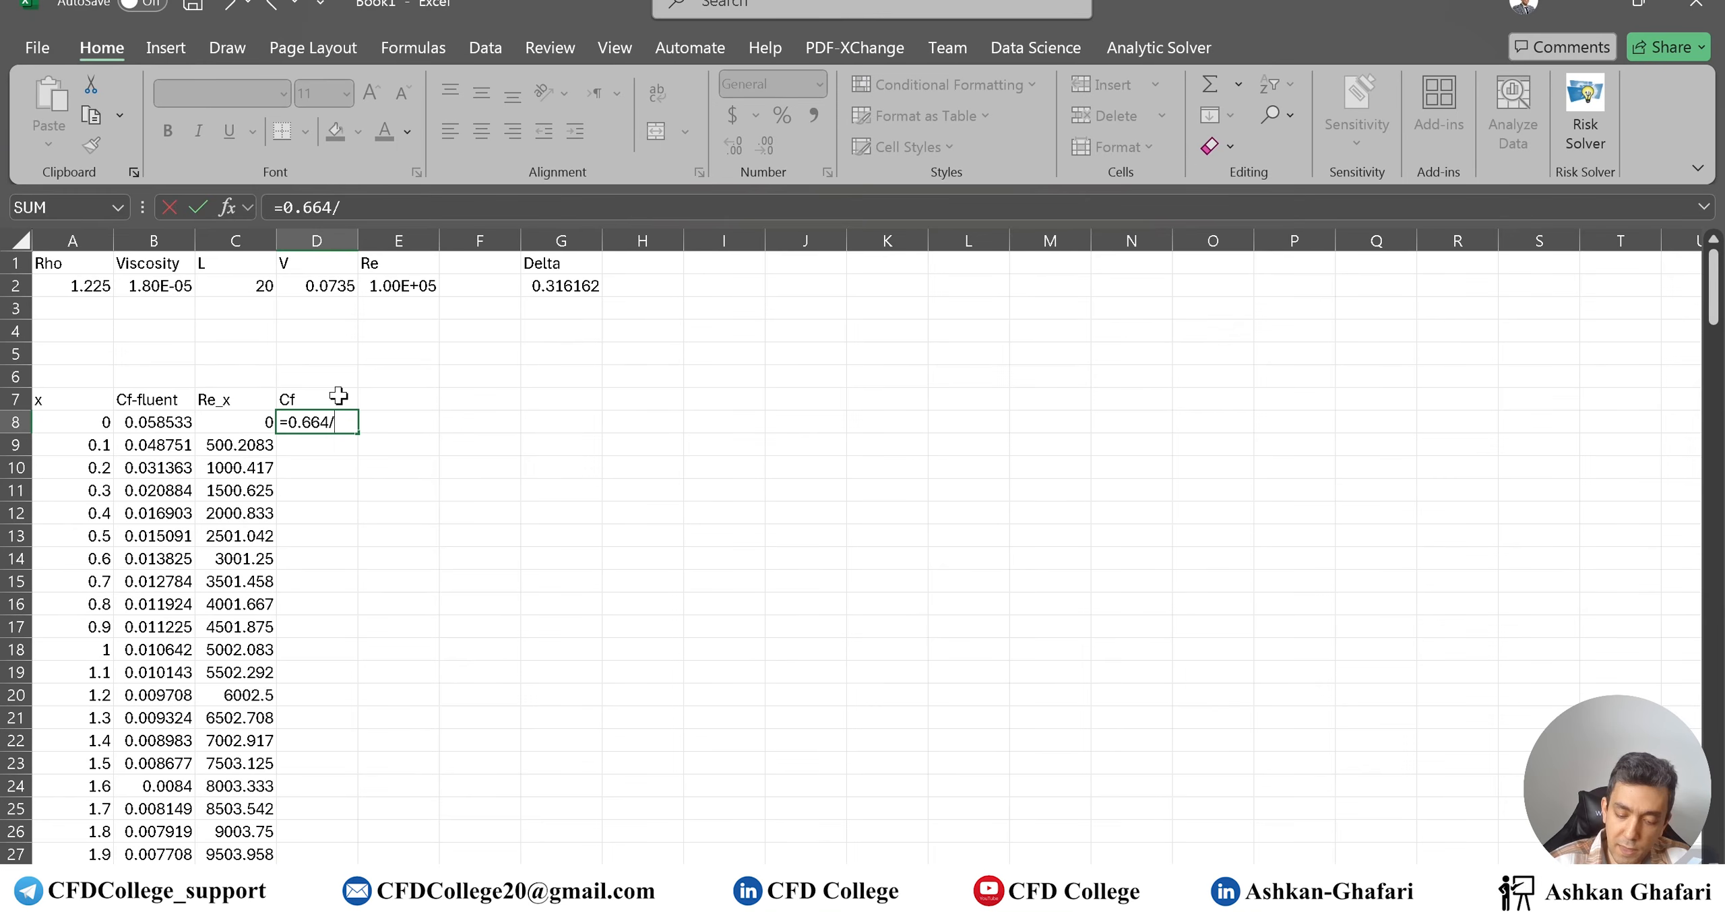
{"action": "type", "text": "sqrt("}
{"action": "key", "text": "Left"}
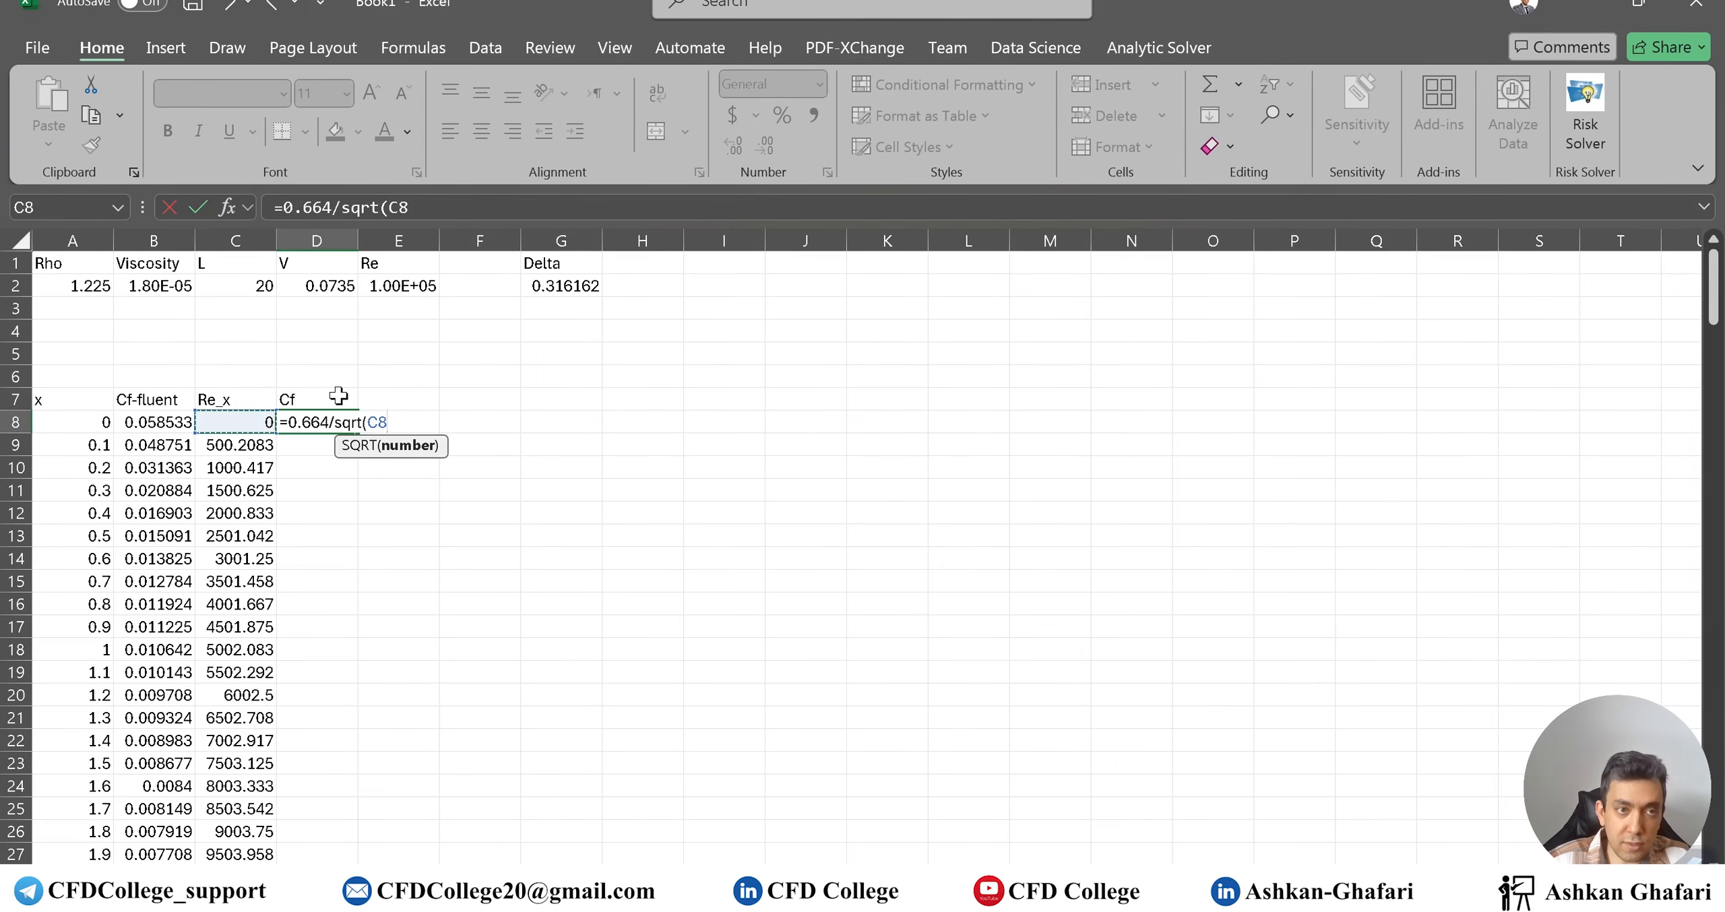
{"action": "key", "text": "Return"}
{"action": "left_click", "coordinate": [317, 423]}
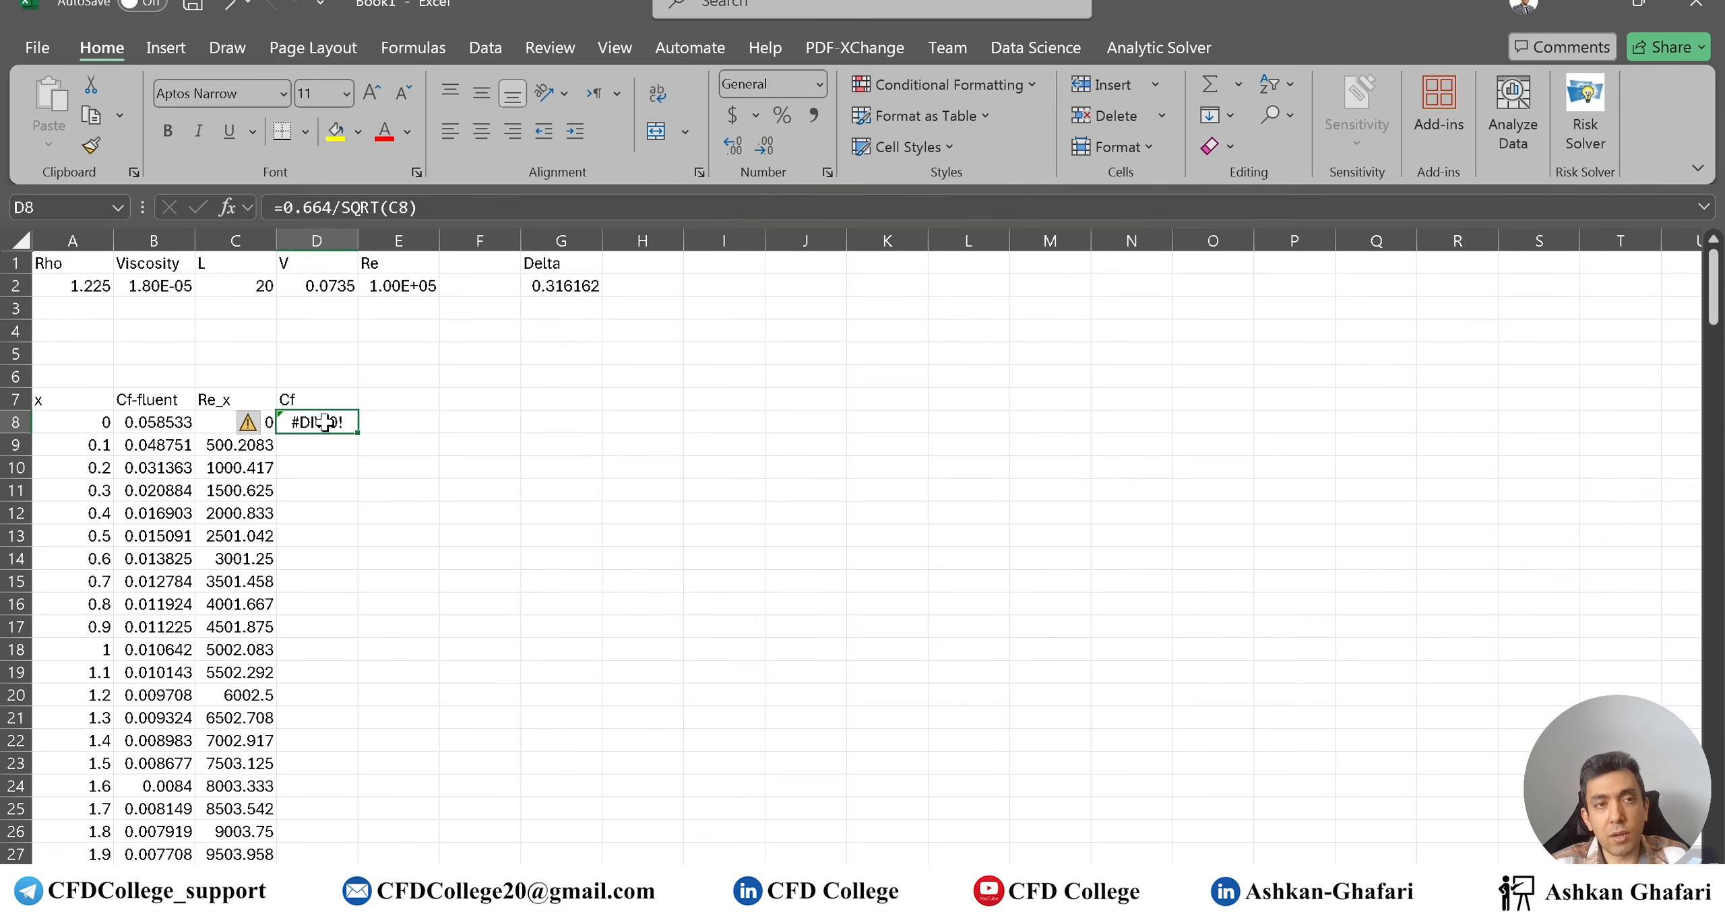
Set the x = 0 Re_x to 0.001, fill Cf down, and select A8:B211
{"action": "left_click", "coordinate": [216, 423]}
{"action": "type", "text": "0."}
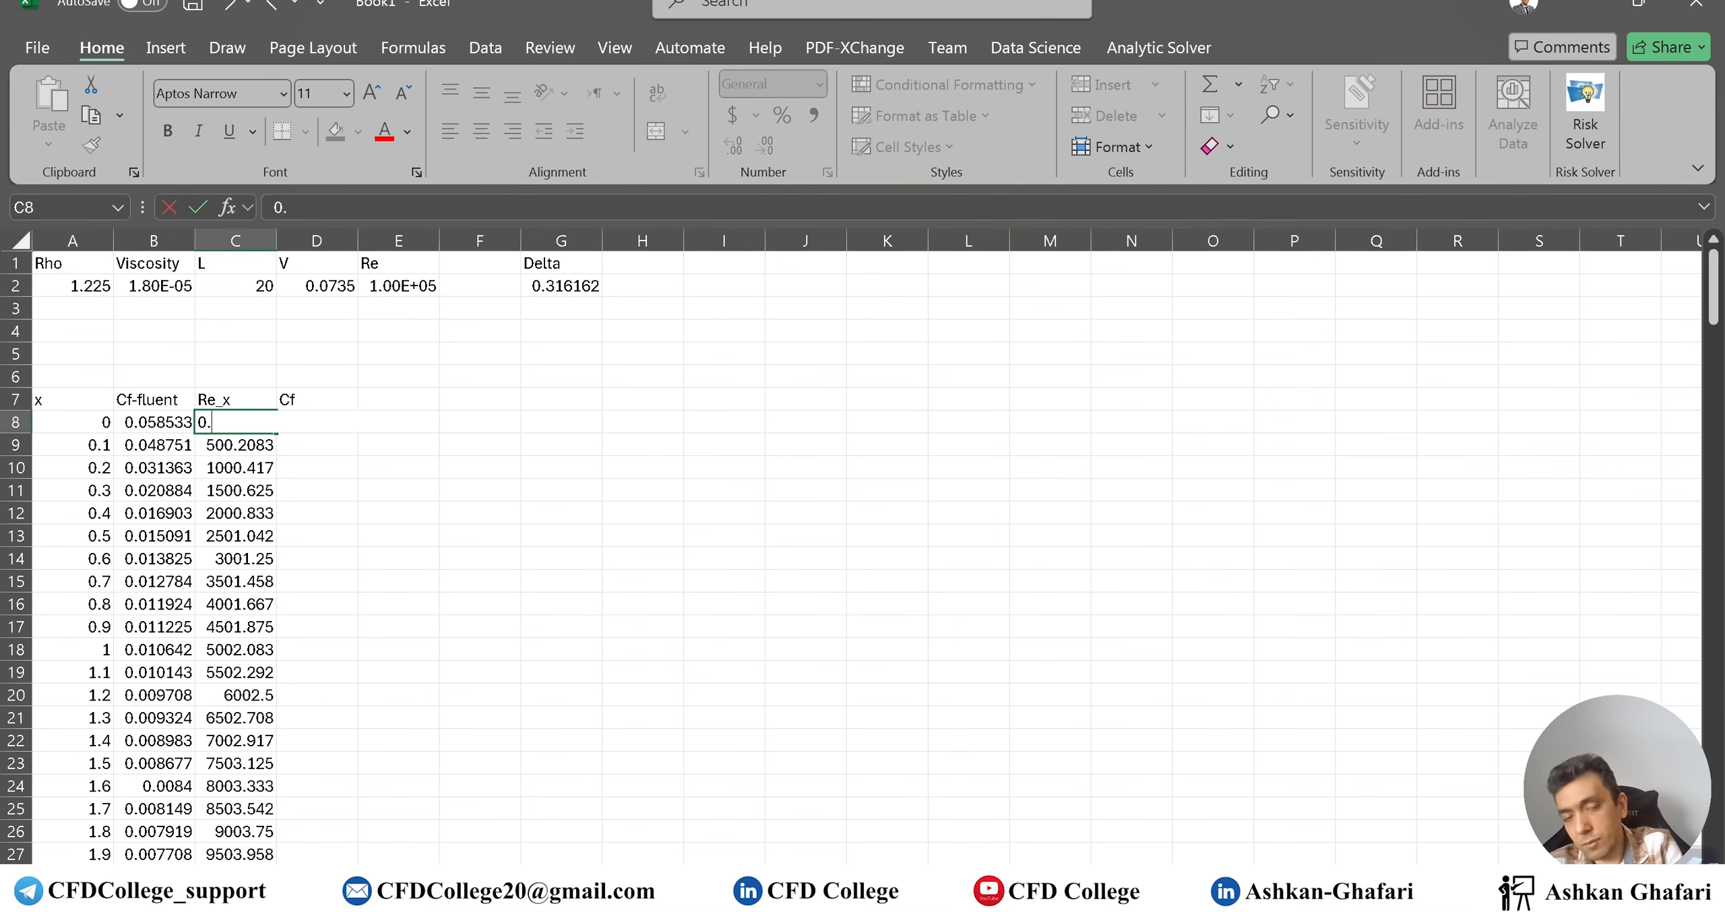
{"action": "type", "text": "001"}
{"action": "key", "text": "Return"}
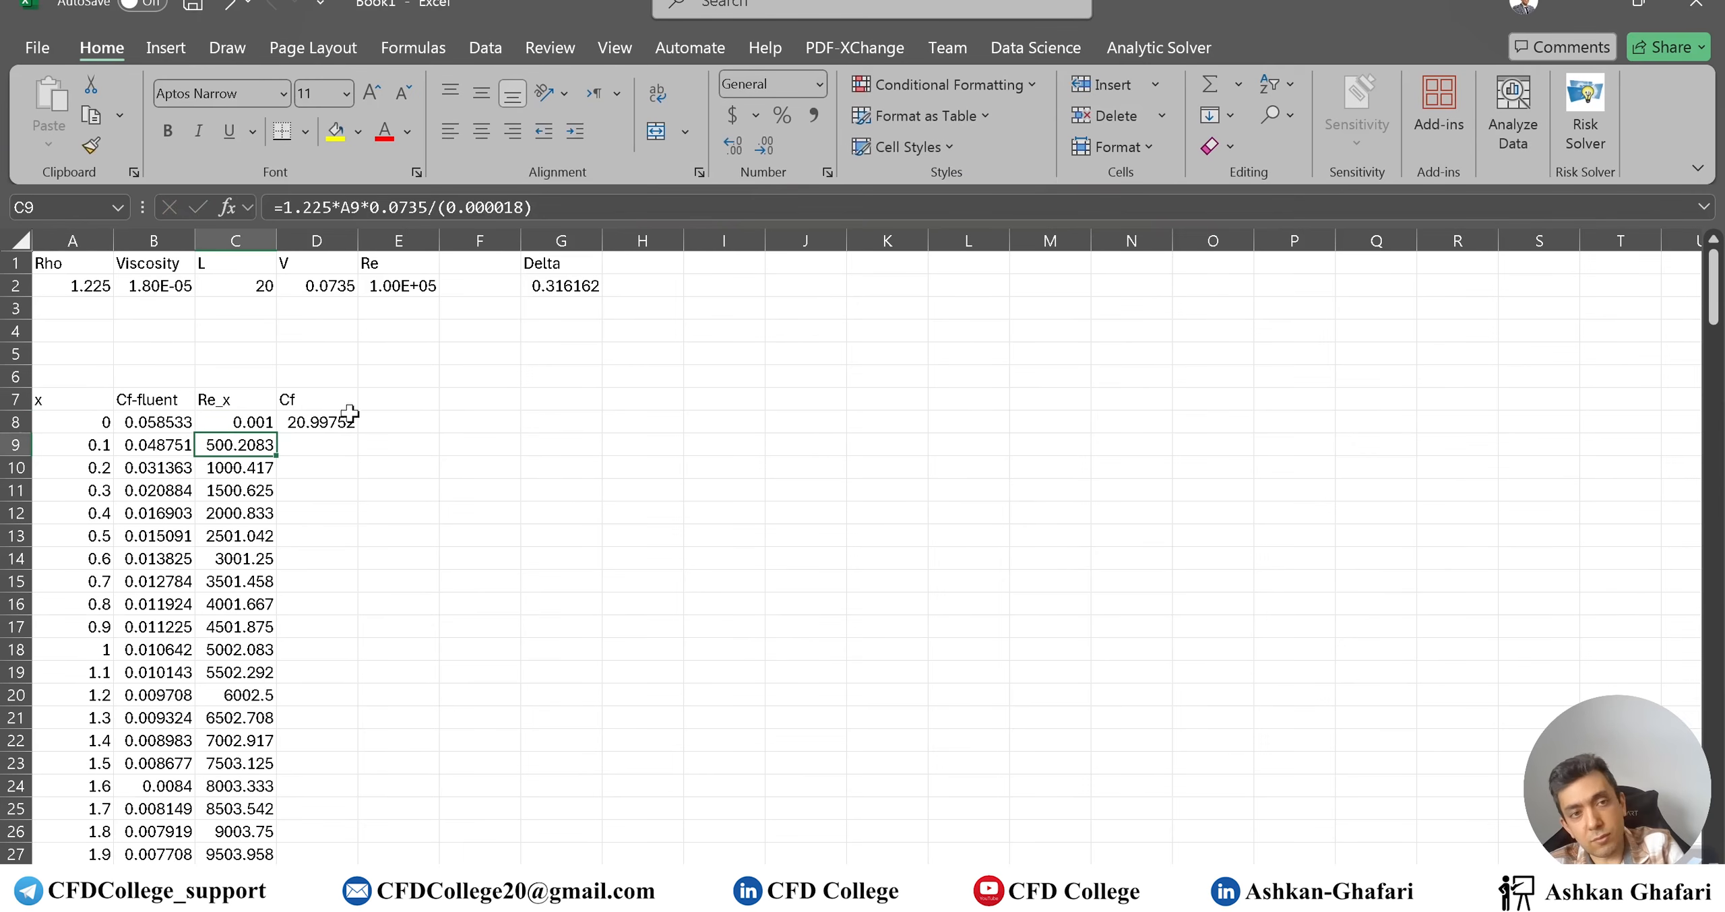
{"action": "left_click", "coordinate": [339, 422]}
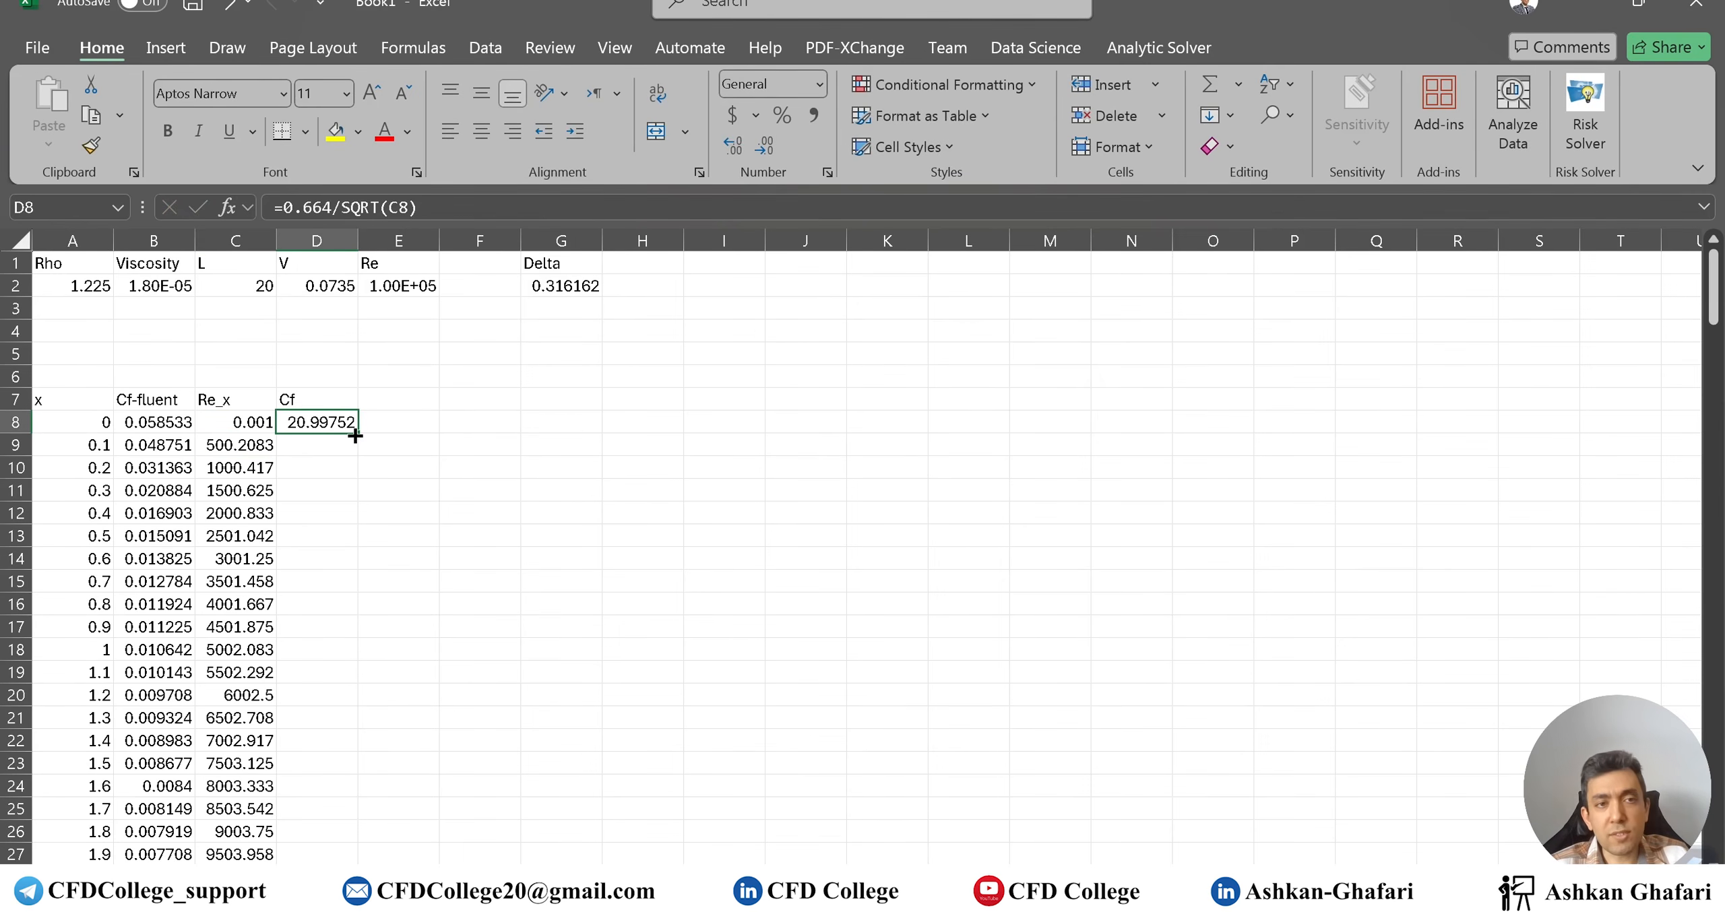
{"action": "double_click", "coordinate": [357, 433]}
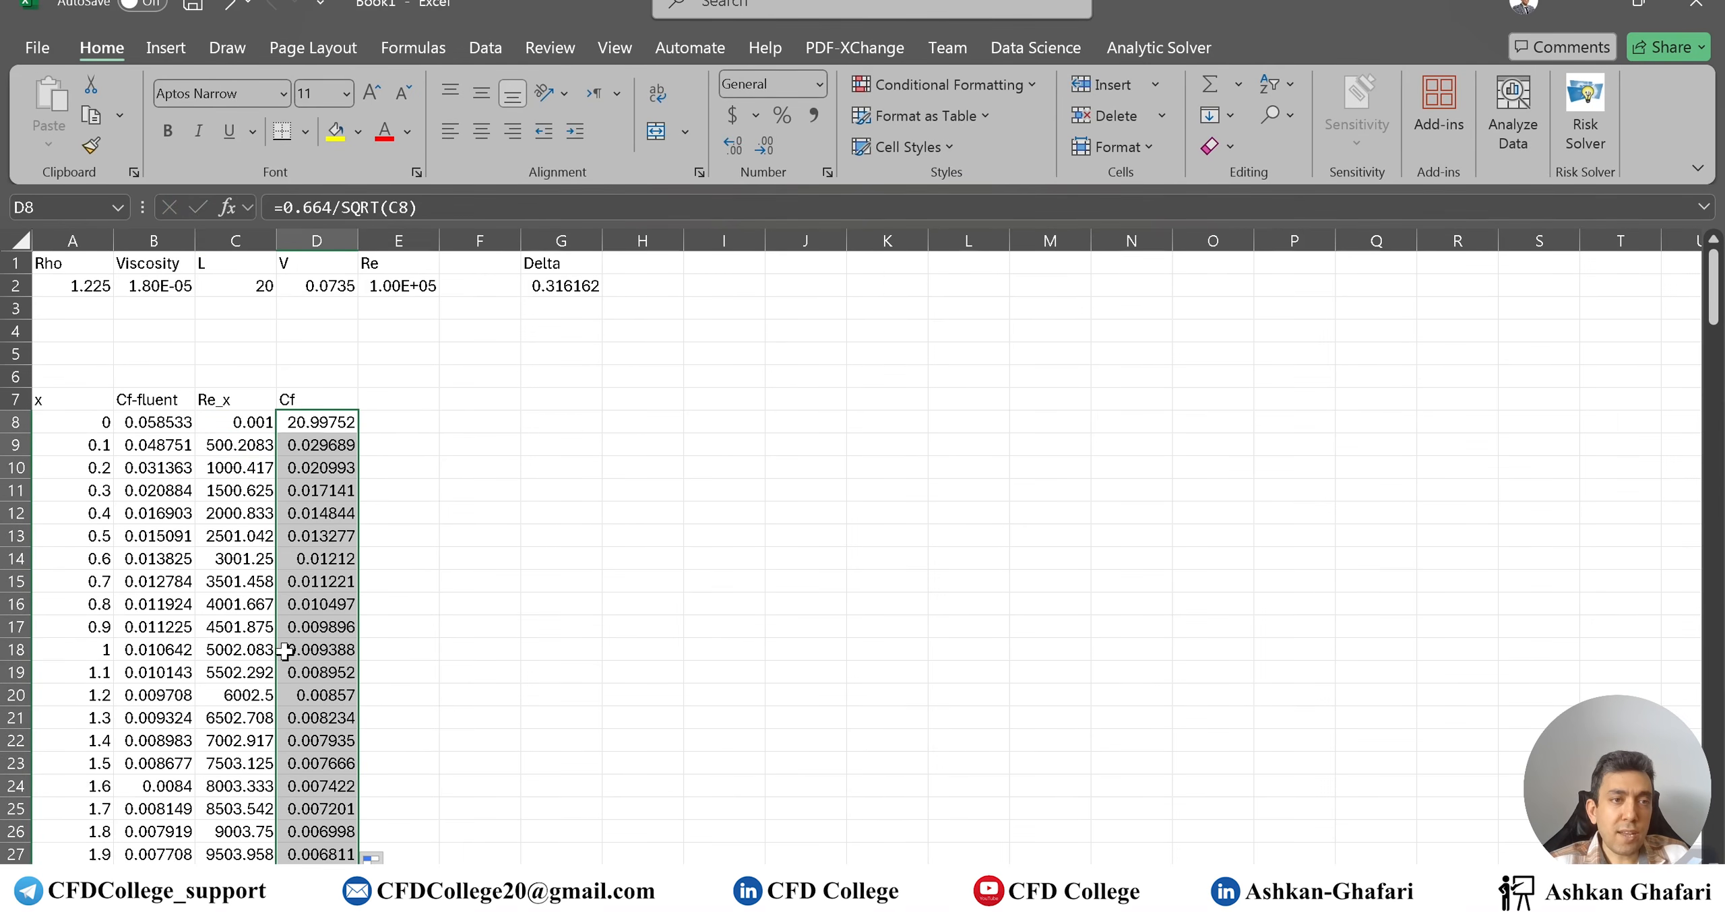
{"action": "scroll", "coordinate": [334, 499], "scroll_direction": "down", "scroll_amount": 13}
{"action": "scroll", "coordinate": [334, 506], "scroll_direction": "up", "scroll_amount": 12}
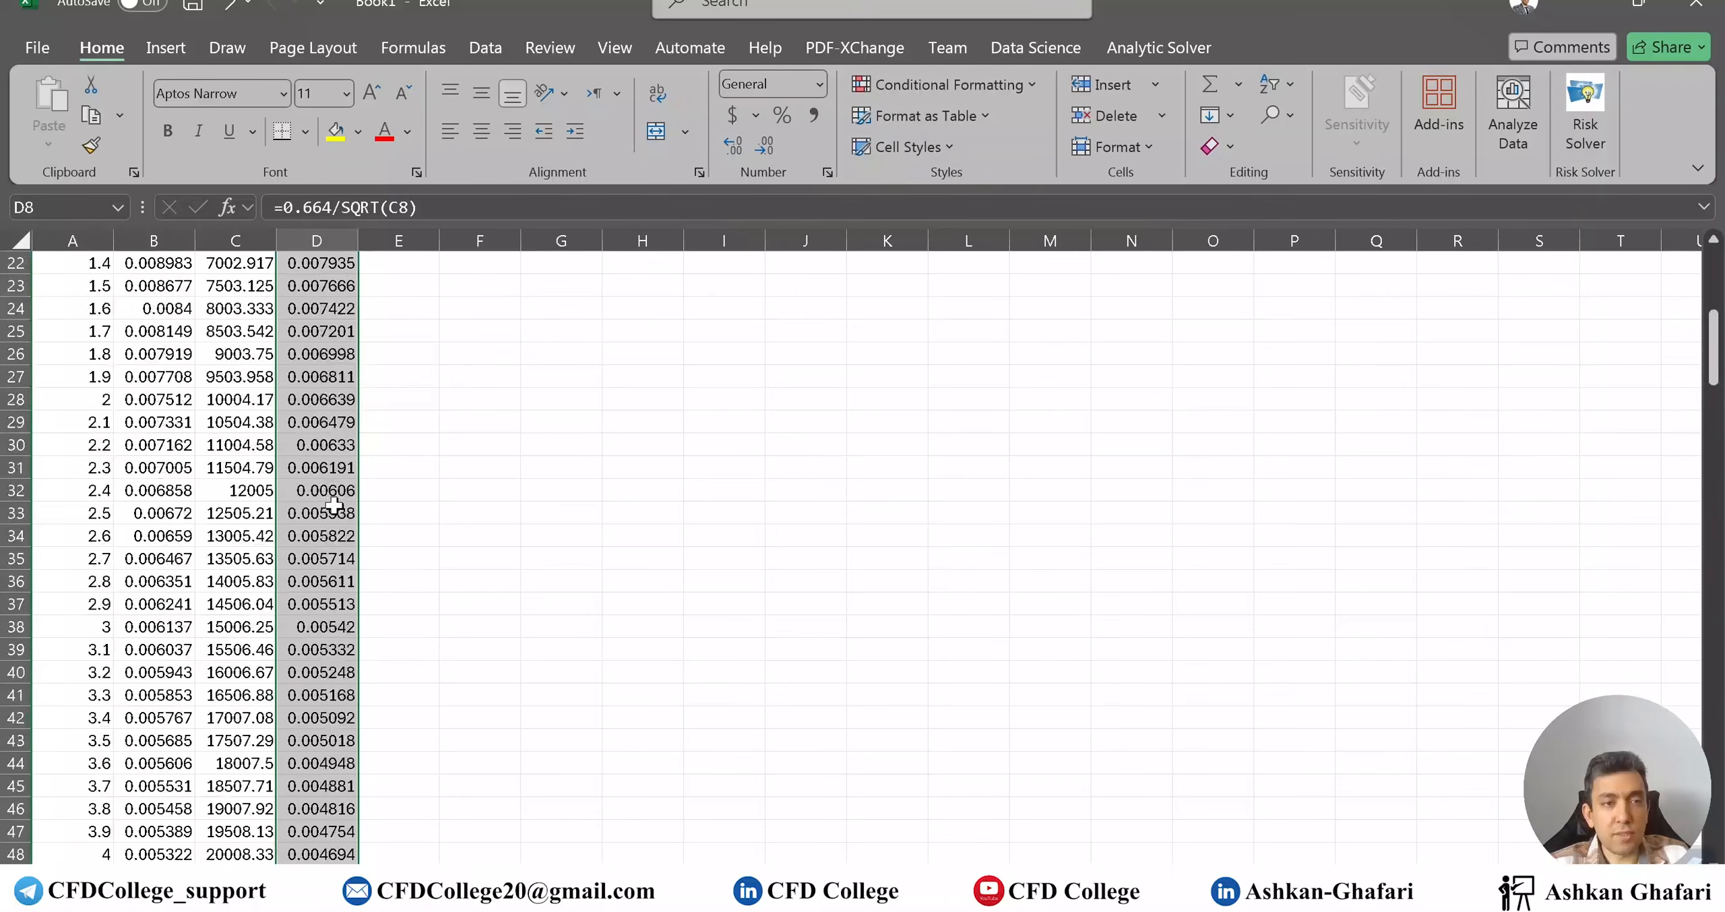
{"action": "left_click_drag", "start_coordinate": [81, 354], "coordinate": [176, 838]}
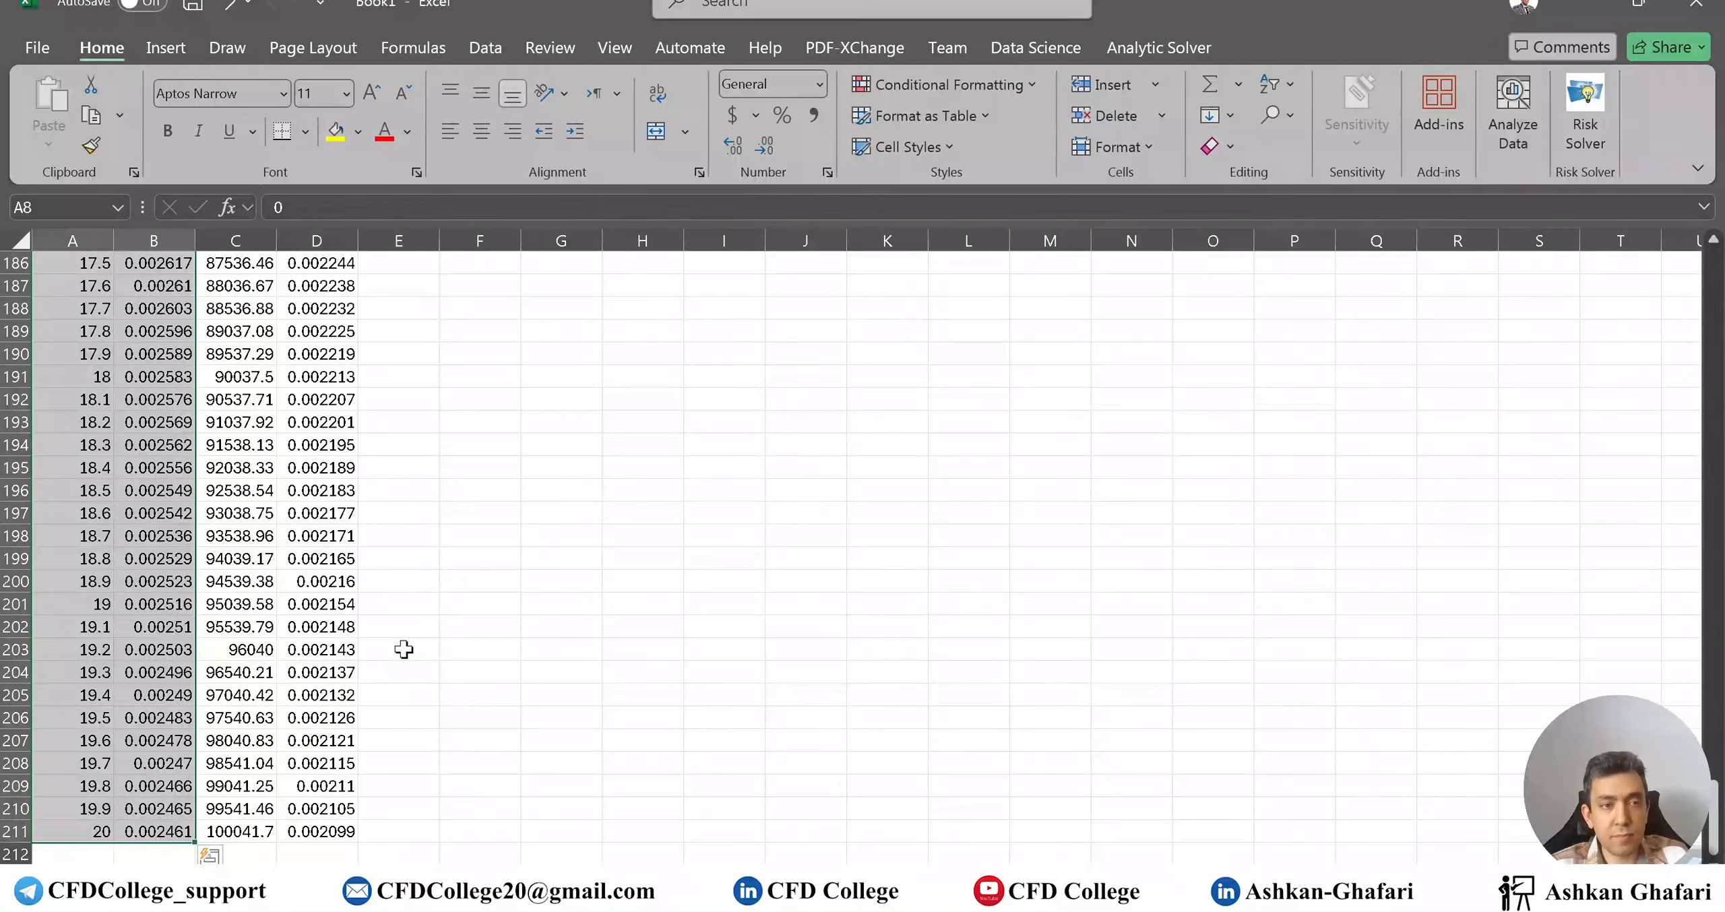
Insert a Scatter with Smooth Lines chart of the x and Cf-fluent data
{"action": "key", "text": "ctrl+c"}
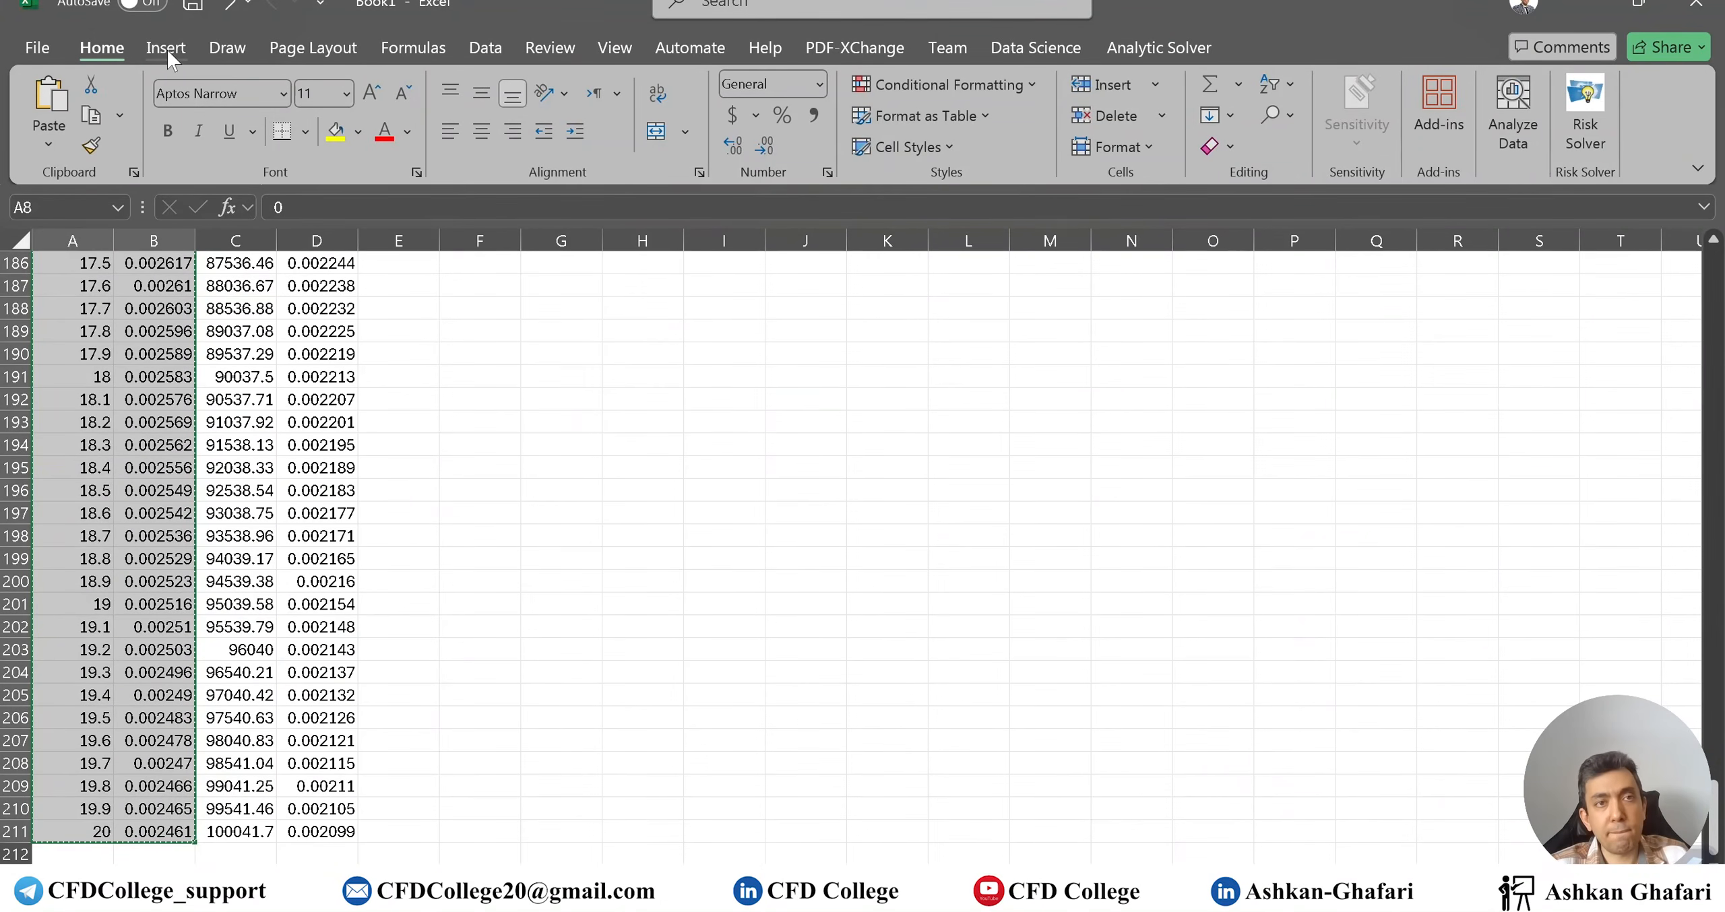
{"action": "left_click", "coordinate": [167, 49]}
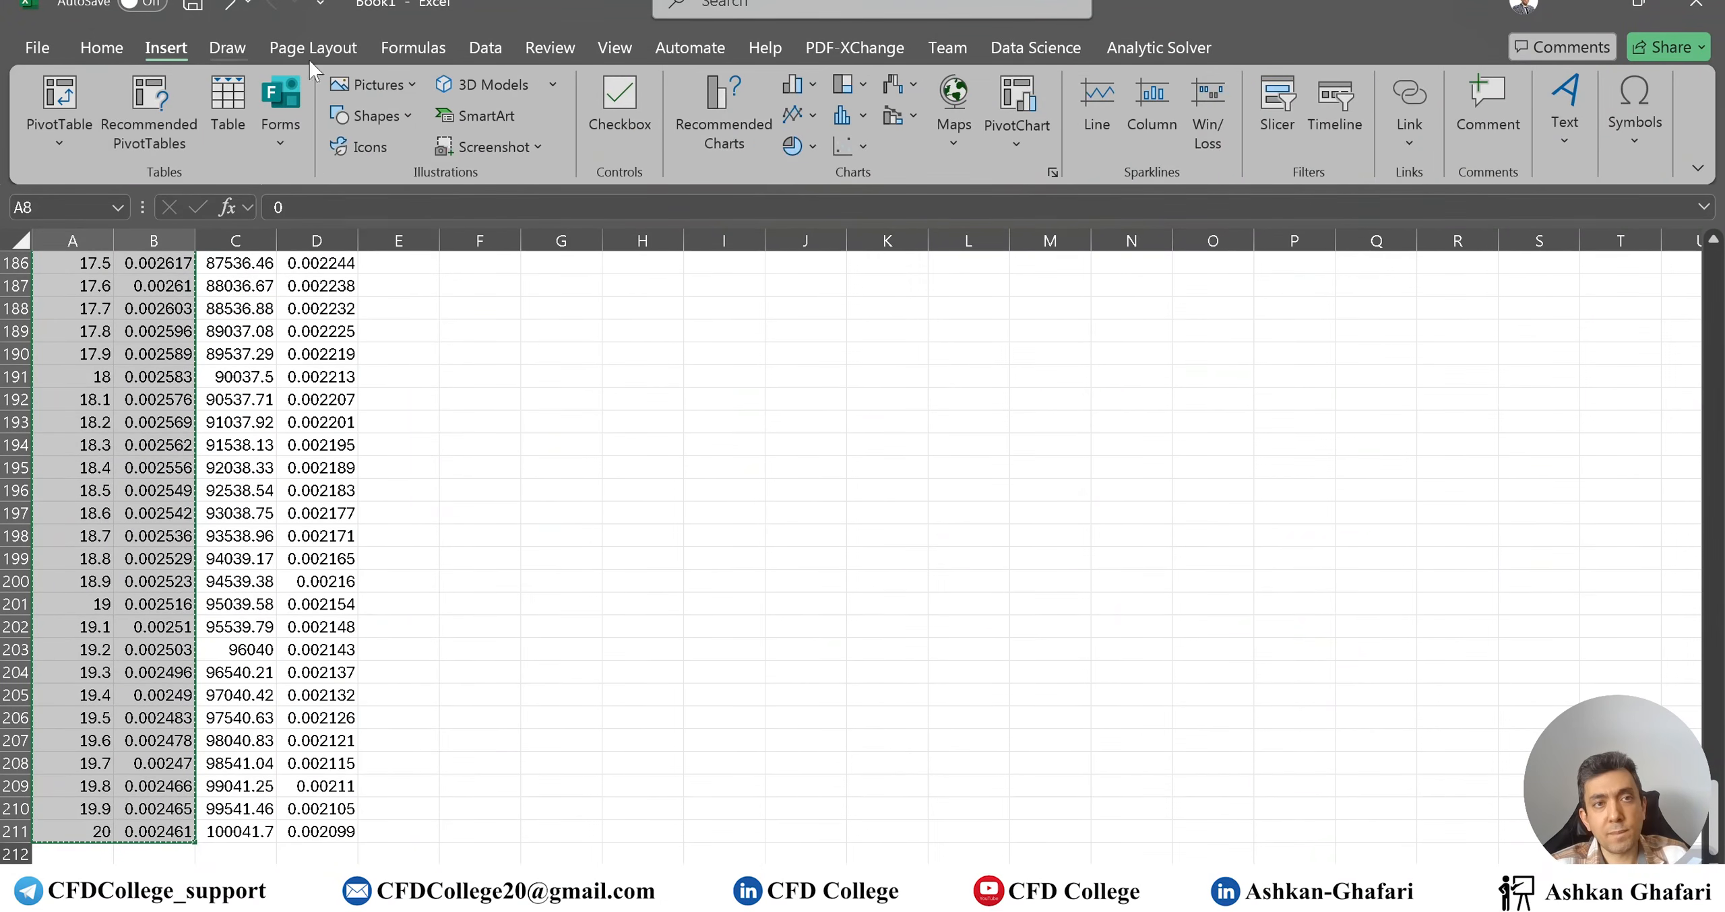
{"action": "left_click", "coordinate": [848, 146]}
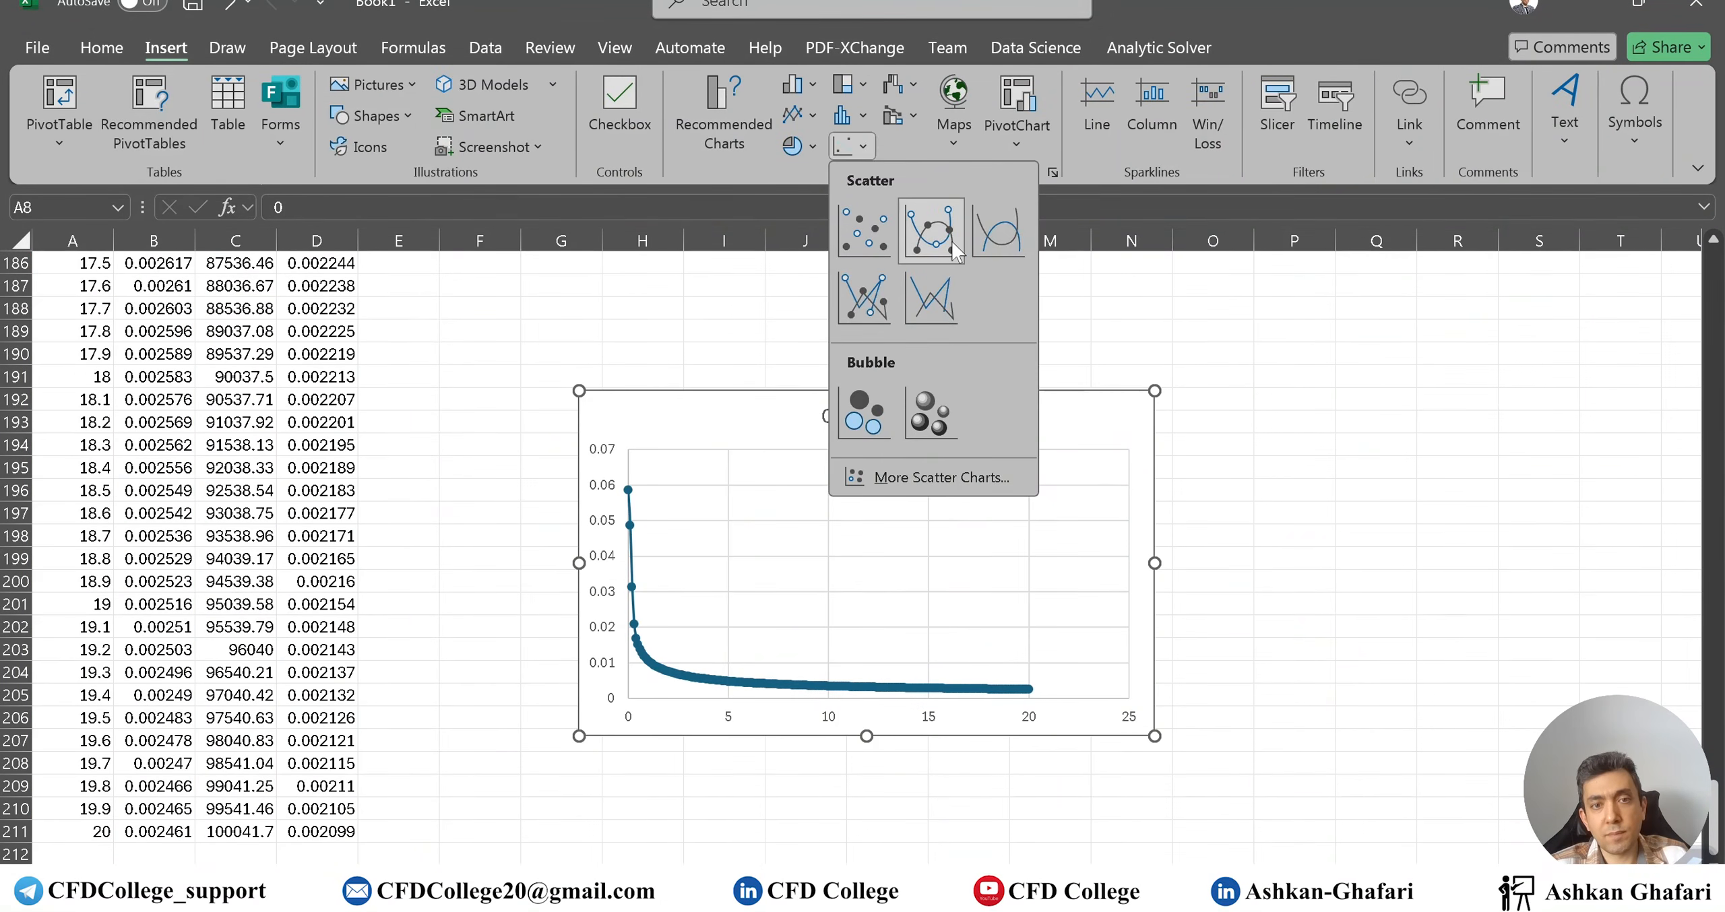
{"action": "left_click", "coordinate": [999, 235]}
Add a series named Cf using A8:A211 for x and D8:D211 for y
{"action": "right_click", "coordinate": [717, 432]}
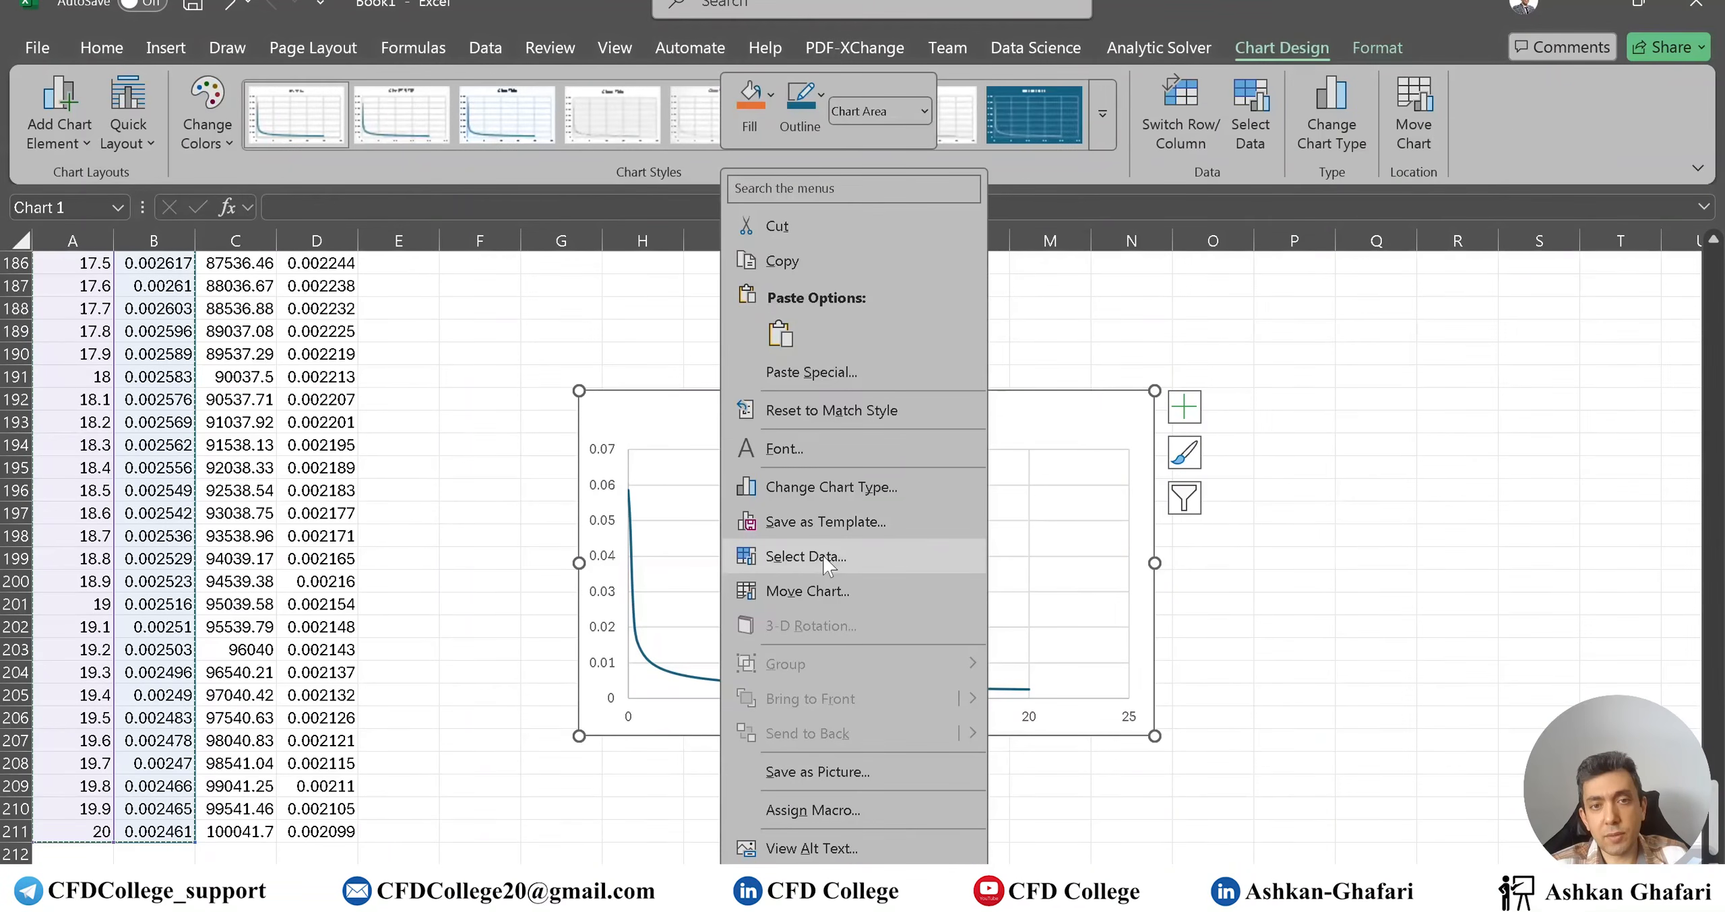
{"action": "left_click", "coordinate": [825, 557]}
{"action": "left_click", "coordinate": [566, 374]}
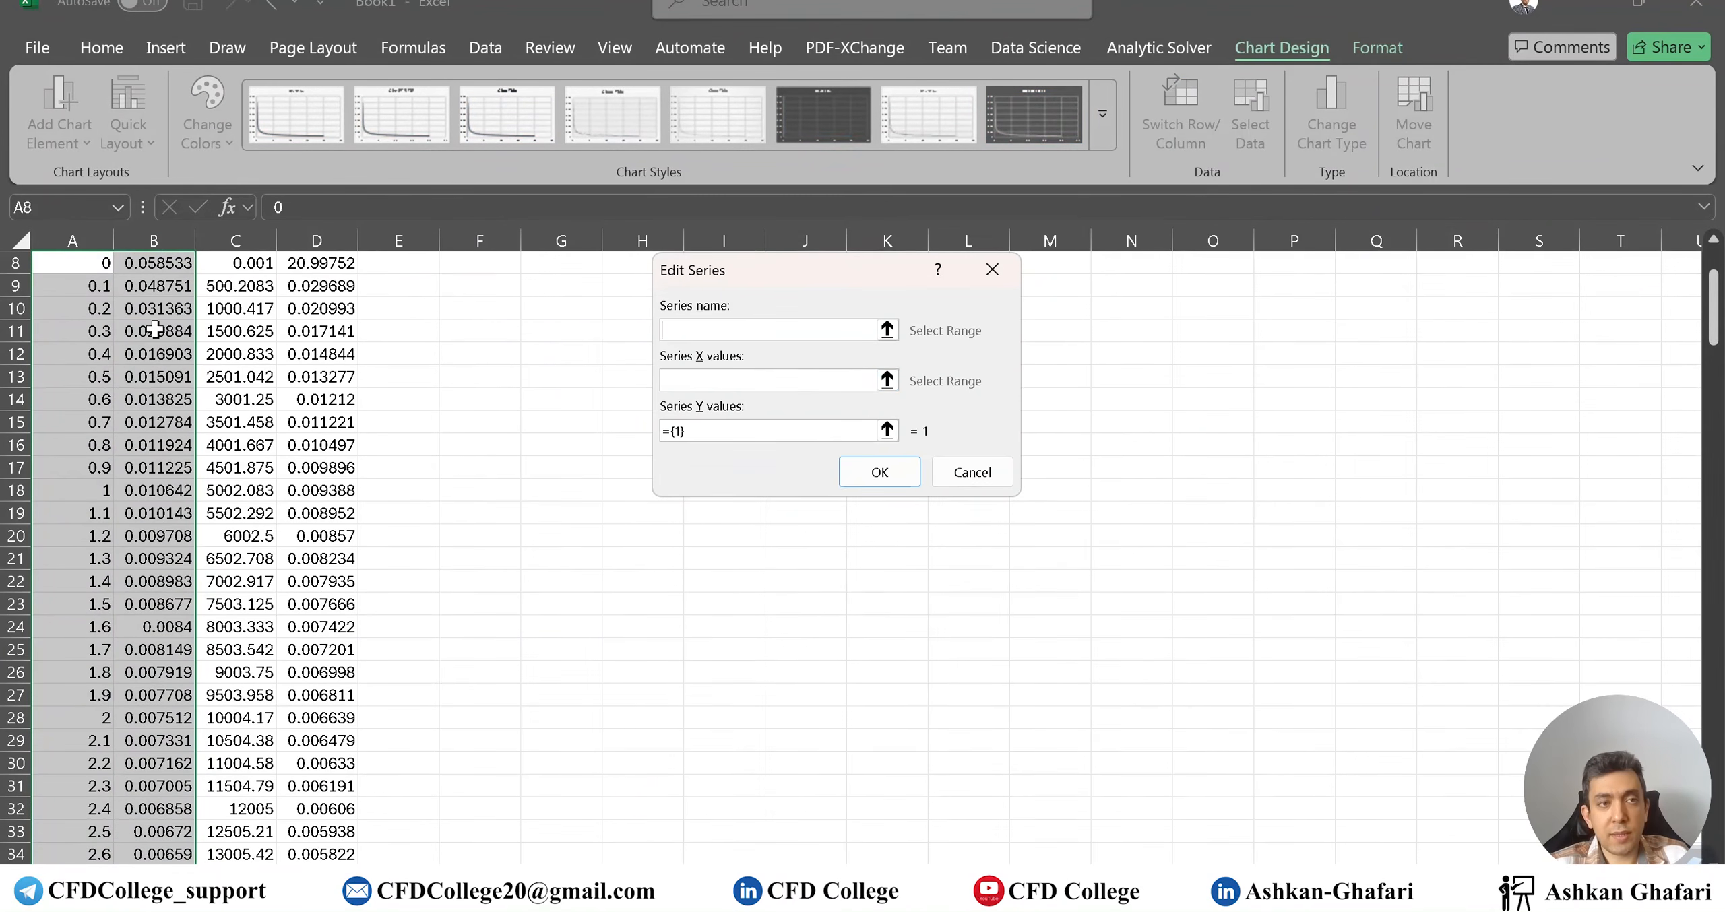
{"action": "scroll", "coordinate": [554, 399], "scroll_direction": "up", "scroll_amount": 3}
{"action": "left_click", "coordinate": [721, 330]}
{"action": "left_click", "coordinate": [310, 399]}
{"action": "left_click", "coordinate": [869, 380]}
{"action": "left_click_drag", "start_coordinate": [107, 423], "coordinate": [108, 854]}
{"action": "left_click_drag", "start_coordinate": [733, 431], "coordinate": [636, 428]}
{"action": "key", "text": "BackSpace"}
{"action": "left_click_drag", "start_coordinate": [321, 854], "coordinate": [322, 179]}
{"action": "left_click", "coordinate": [878, 473]}
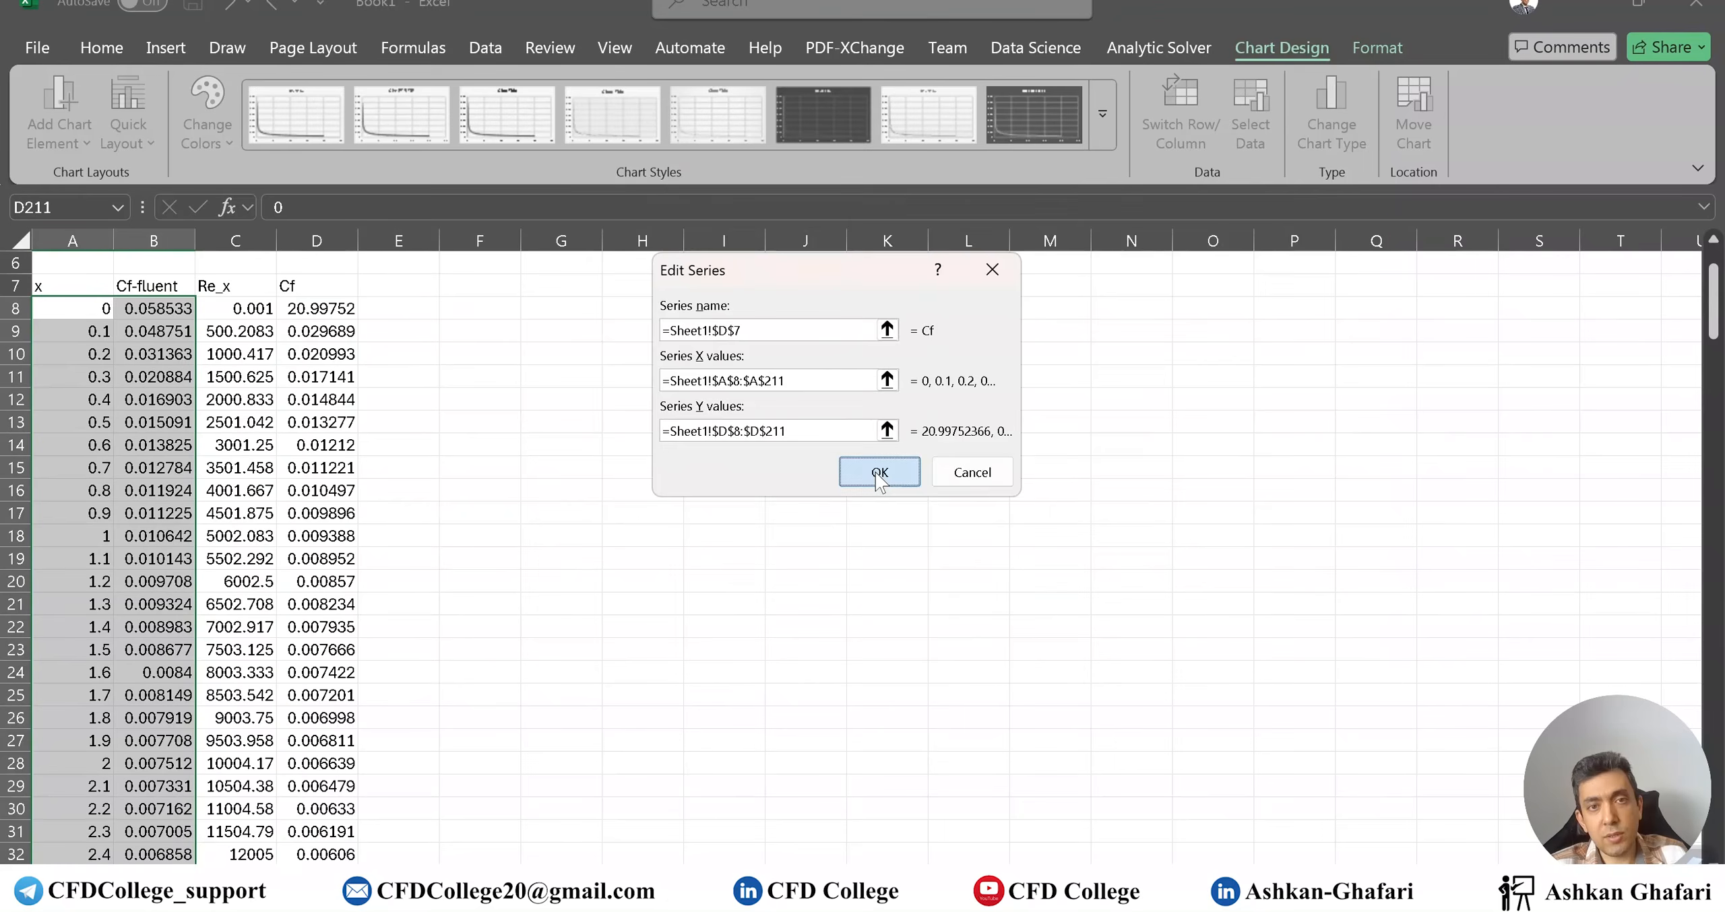
Name the first series after the Cf-fluent header in B7 and apply the changes
{"action": "left_click", "coordinate": [607, 402]}
{"action": "left_click", "coordinate": [610, 372]}
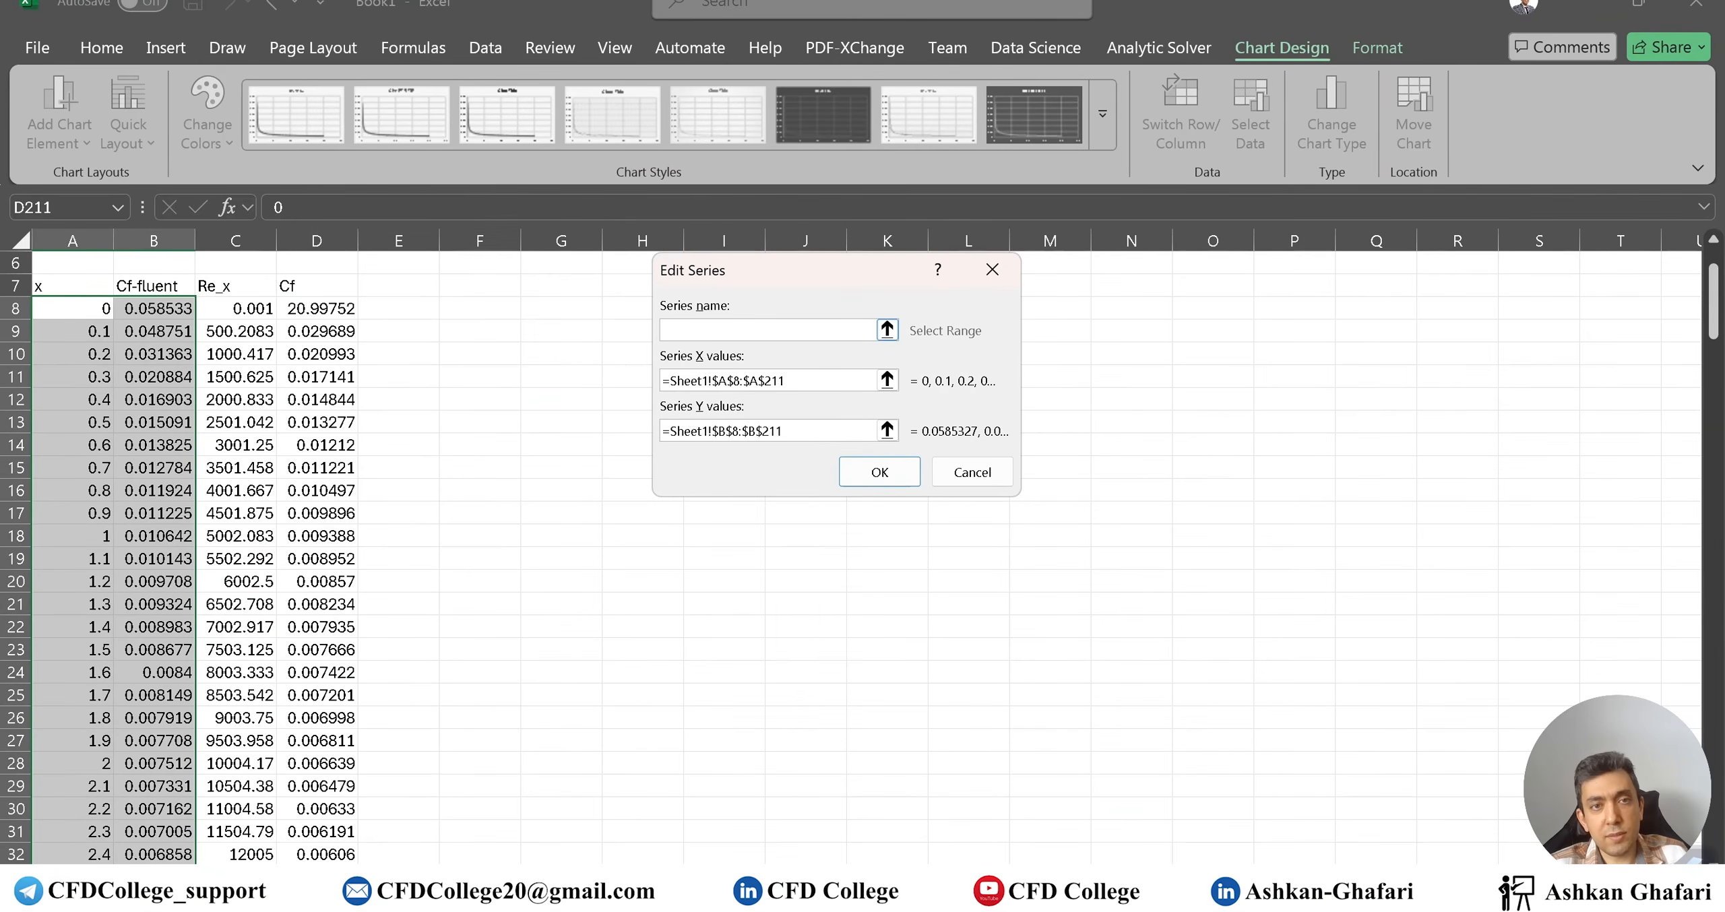
{"action": "left_click", "coordinate": [153, 286]}
{"action": "left_click", "coordinate": [879, 472]}
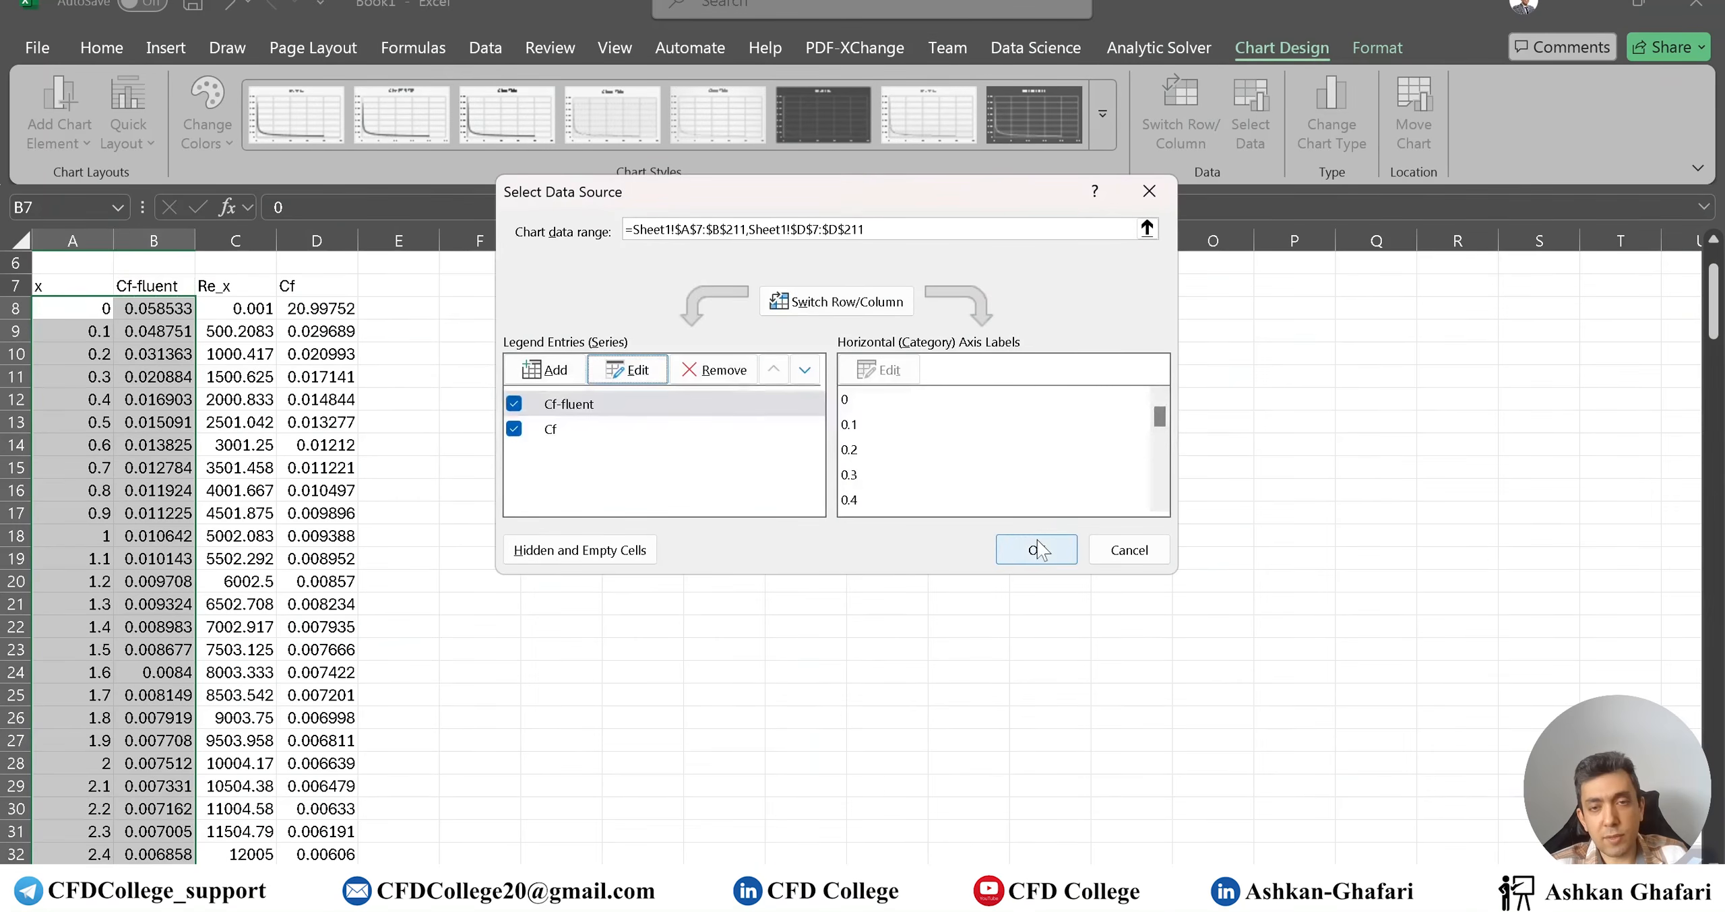
{"action": "left_click", "coordinate": [1038, 549]}
{"action": "scroll", "coordinate": [1014, 646], "scroll_direction": "down", "scroll_amount": 20}
{"action": "scroll", "coordinate": [1017, 641], "scroll_direction": "down", "scroll_amount": 20}
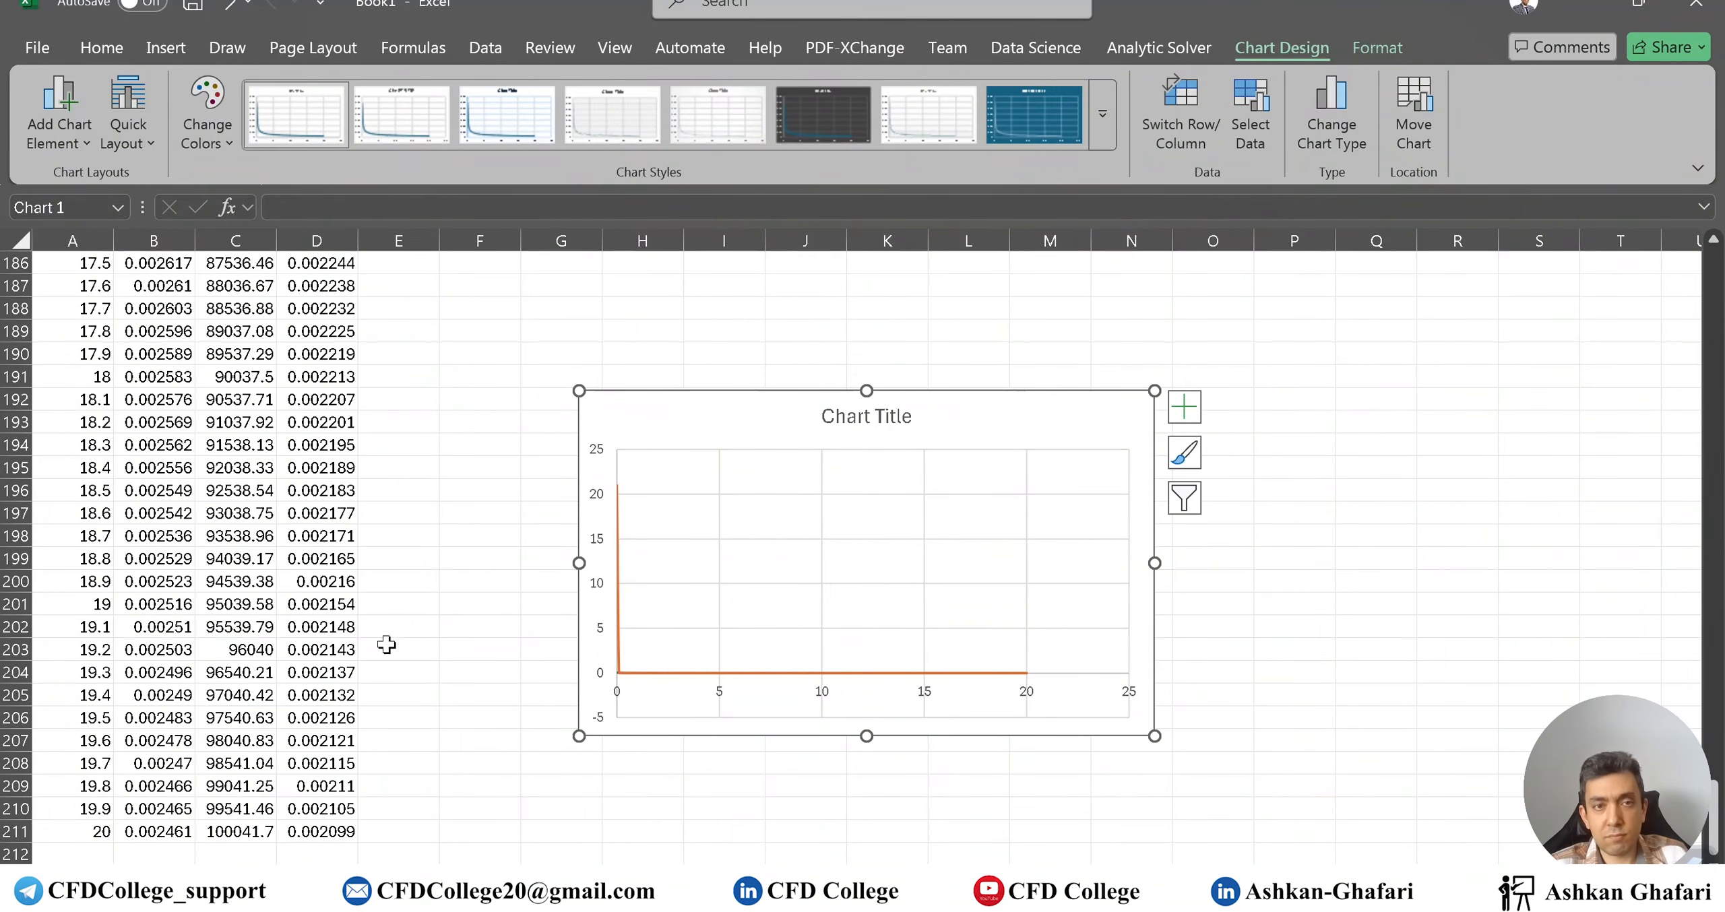
{"action": "scroll", "coordinate": [380, 643], "scroll_direction": "up", "scroll_amount": 20}
{"action": "scroll", "coordinate": [355, 630], "scroll_direction": "up", "scroll_amount": 20}
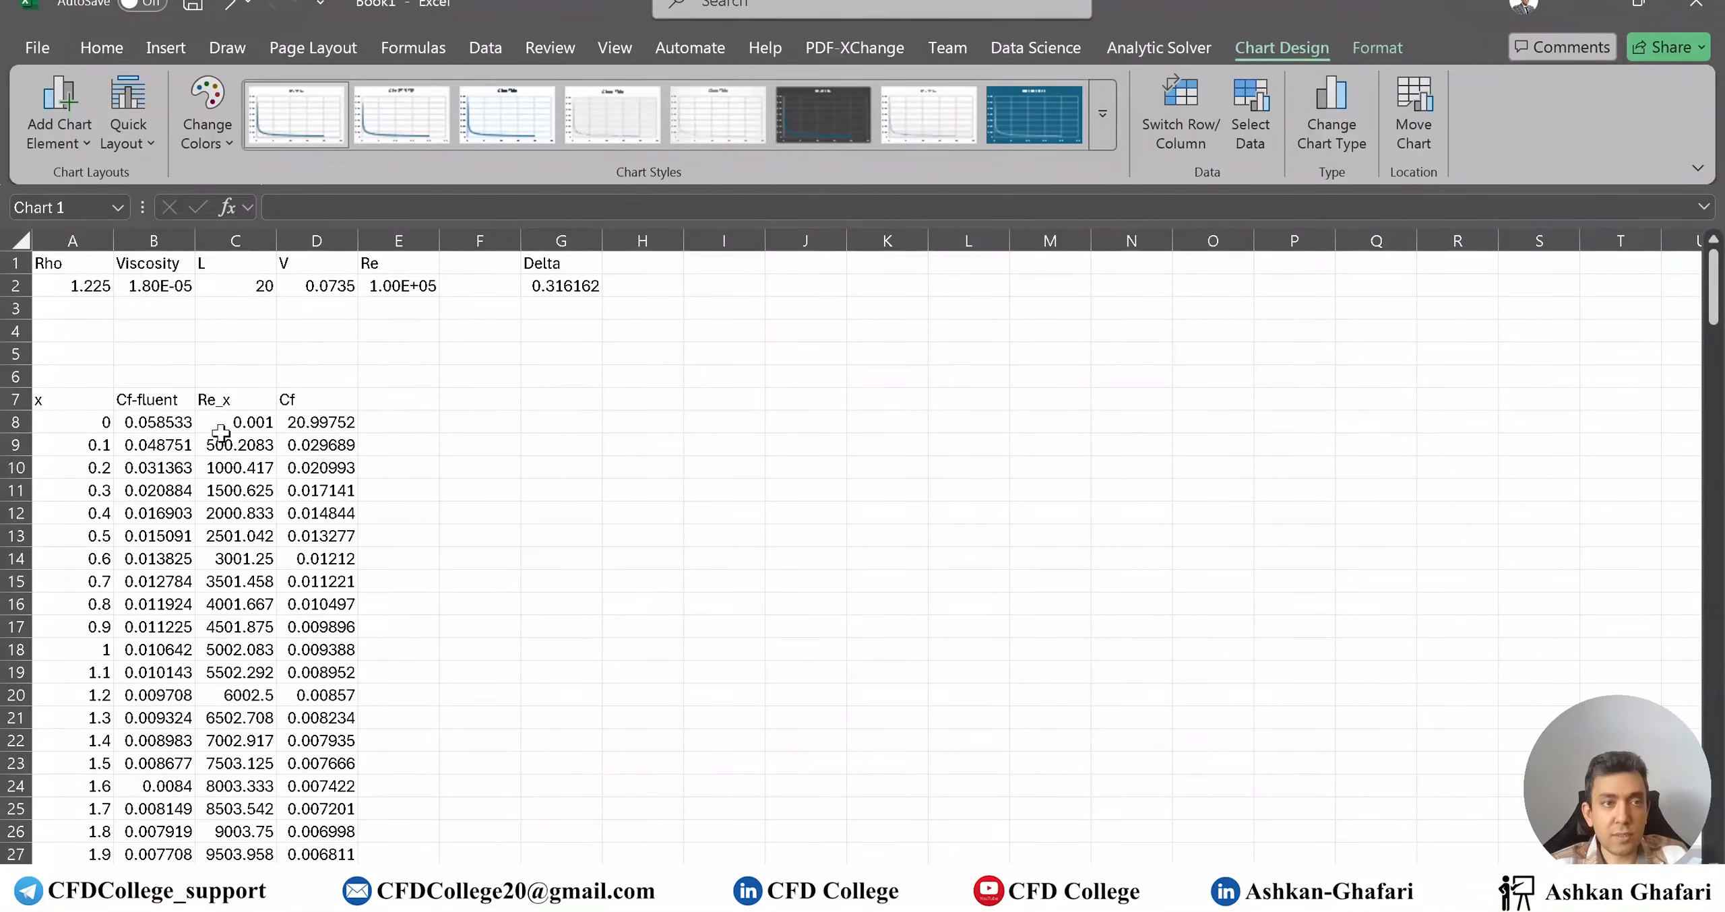
Try several leading-edge Re_x values in C8, ending with 0.5
{"action": "left_click", "coordinate": [224, 430]}
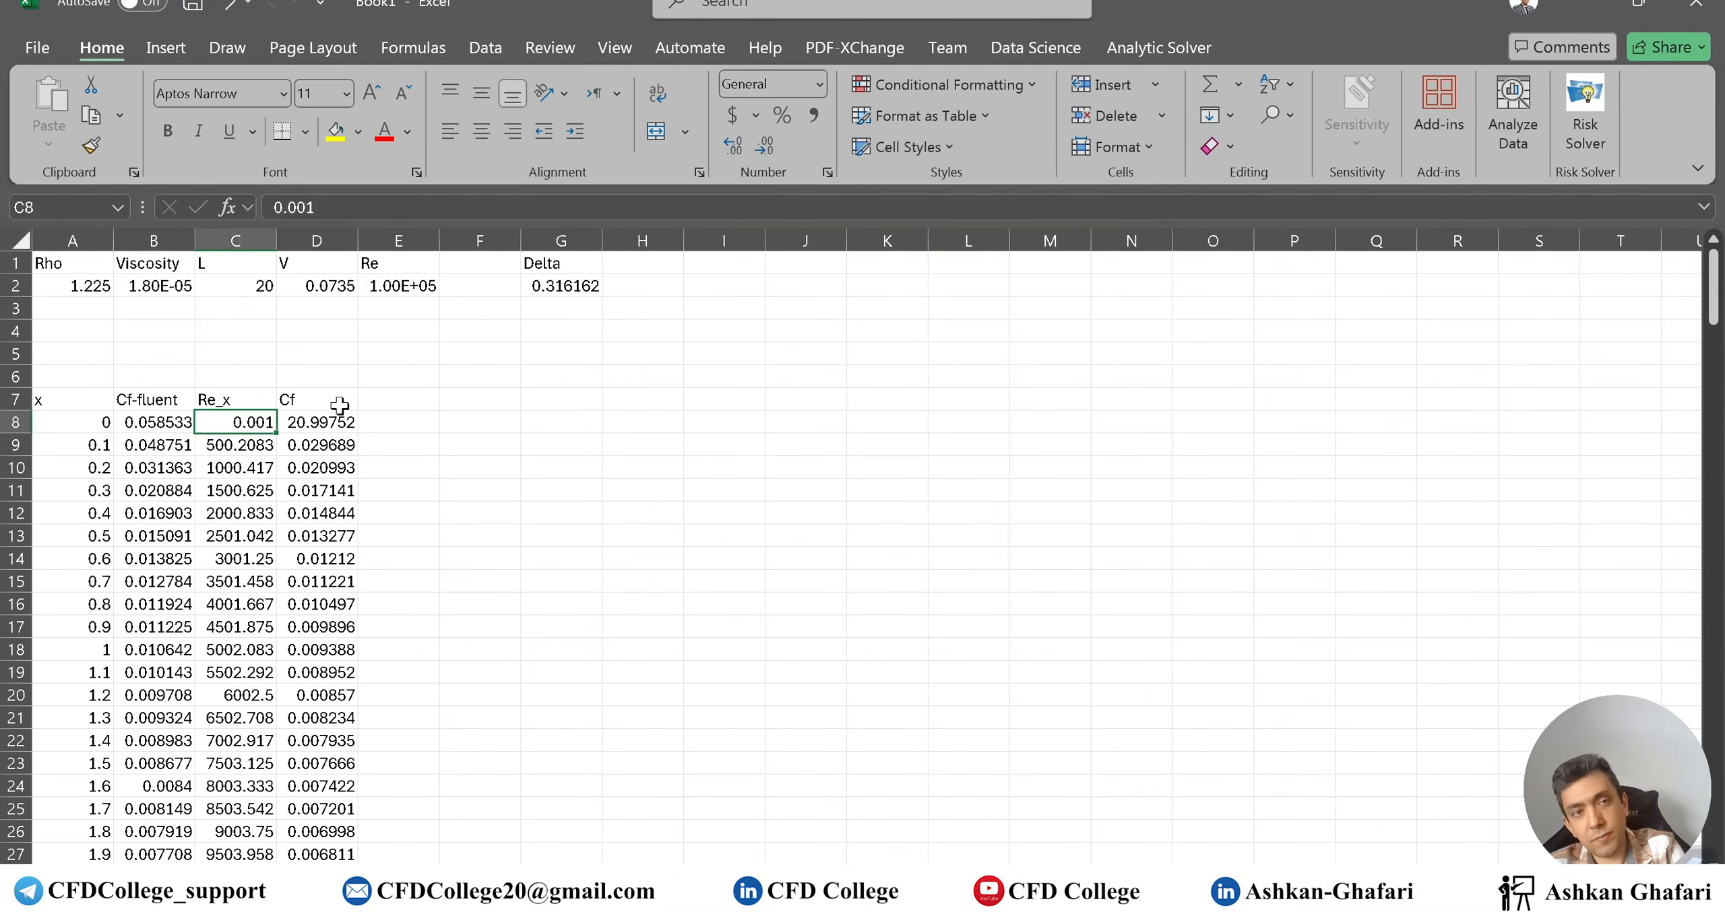
{"action": "type", "text": "0.01"}
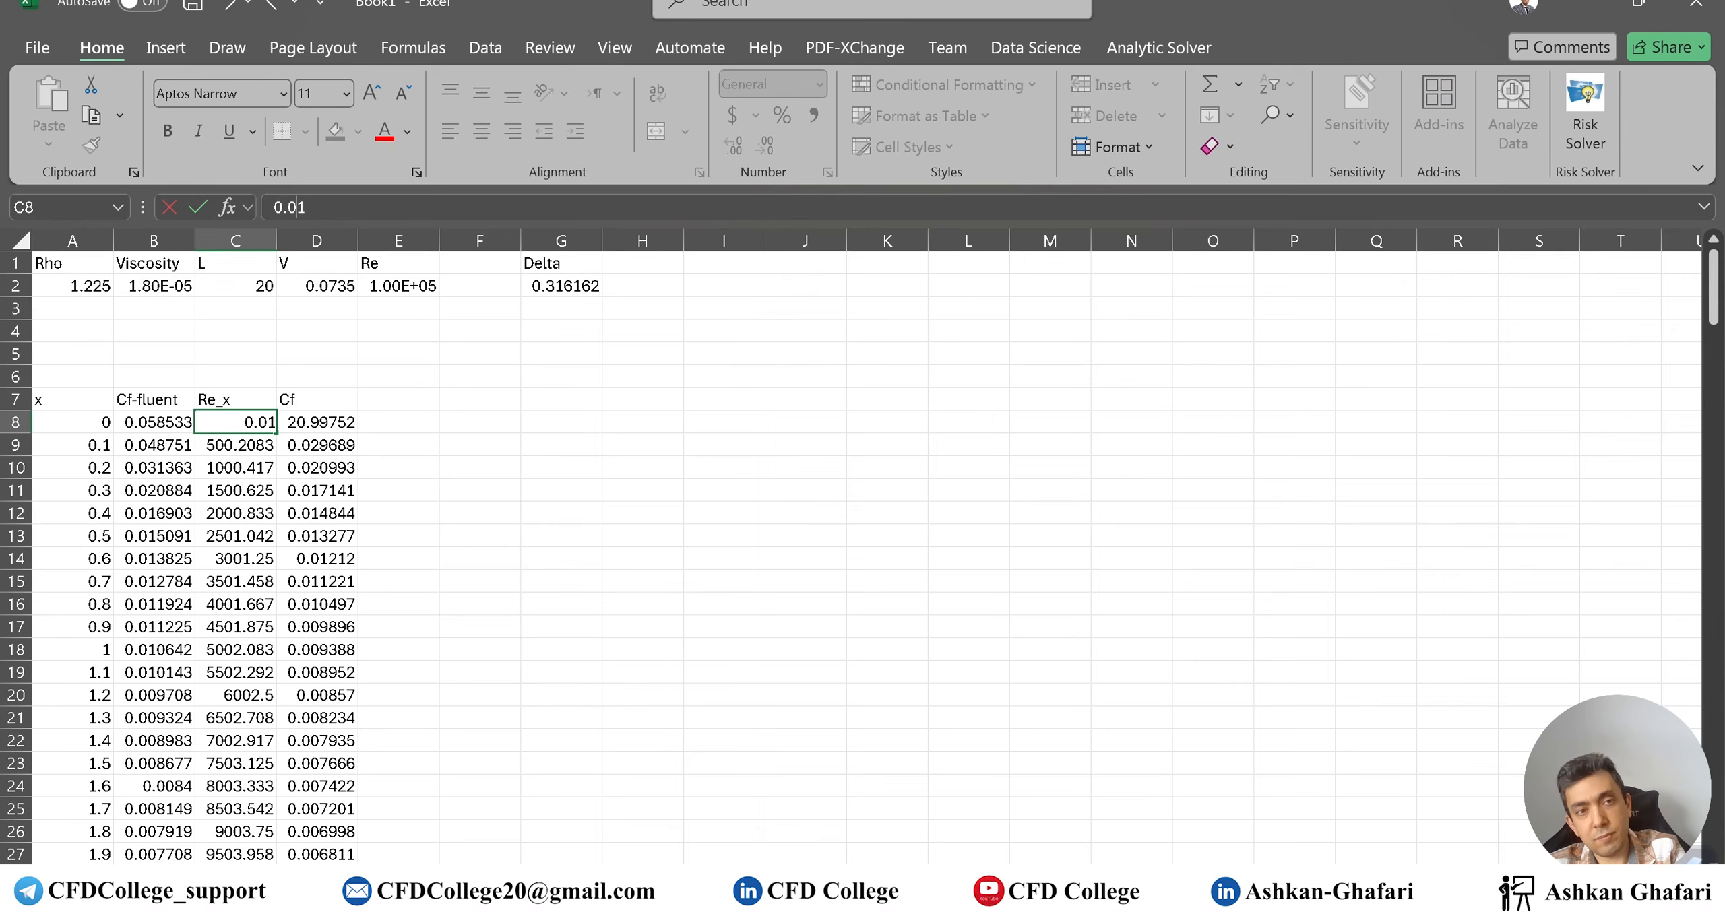
{"action": "key", "text": "Return"}
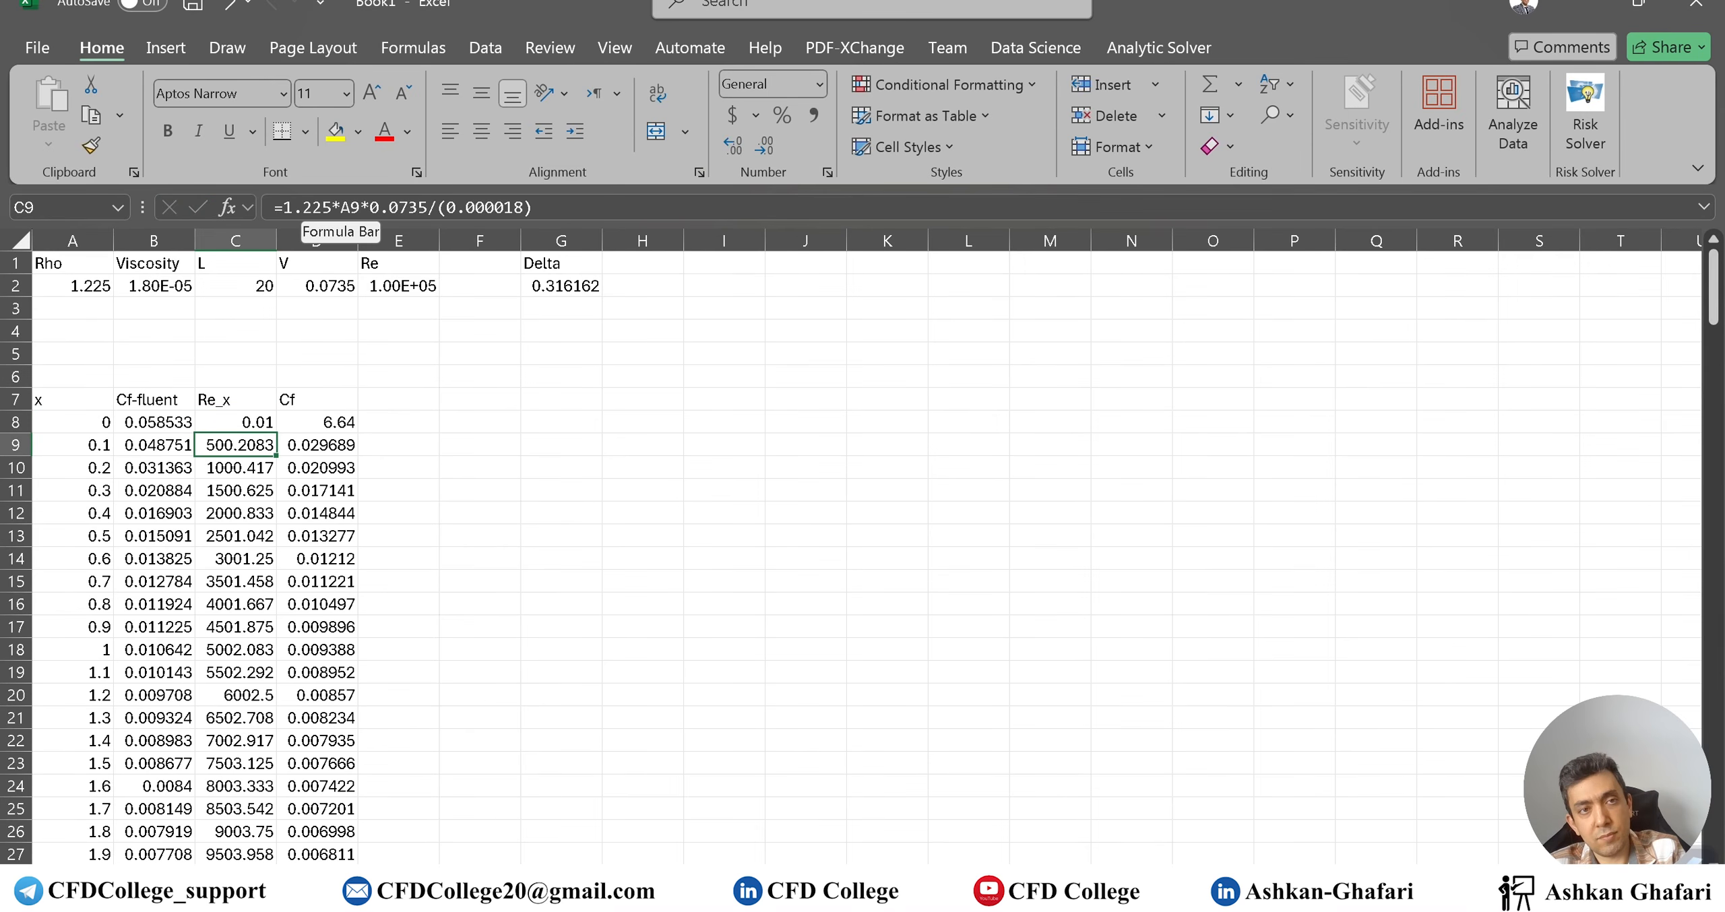
{"action": "left_click", "coordinate": [245, 429]}
{"action": "scroll", "coordinate": [685, 681], "scroll_direction": "down", "scroll_amount": 8}
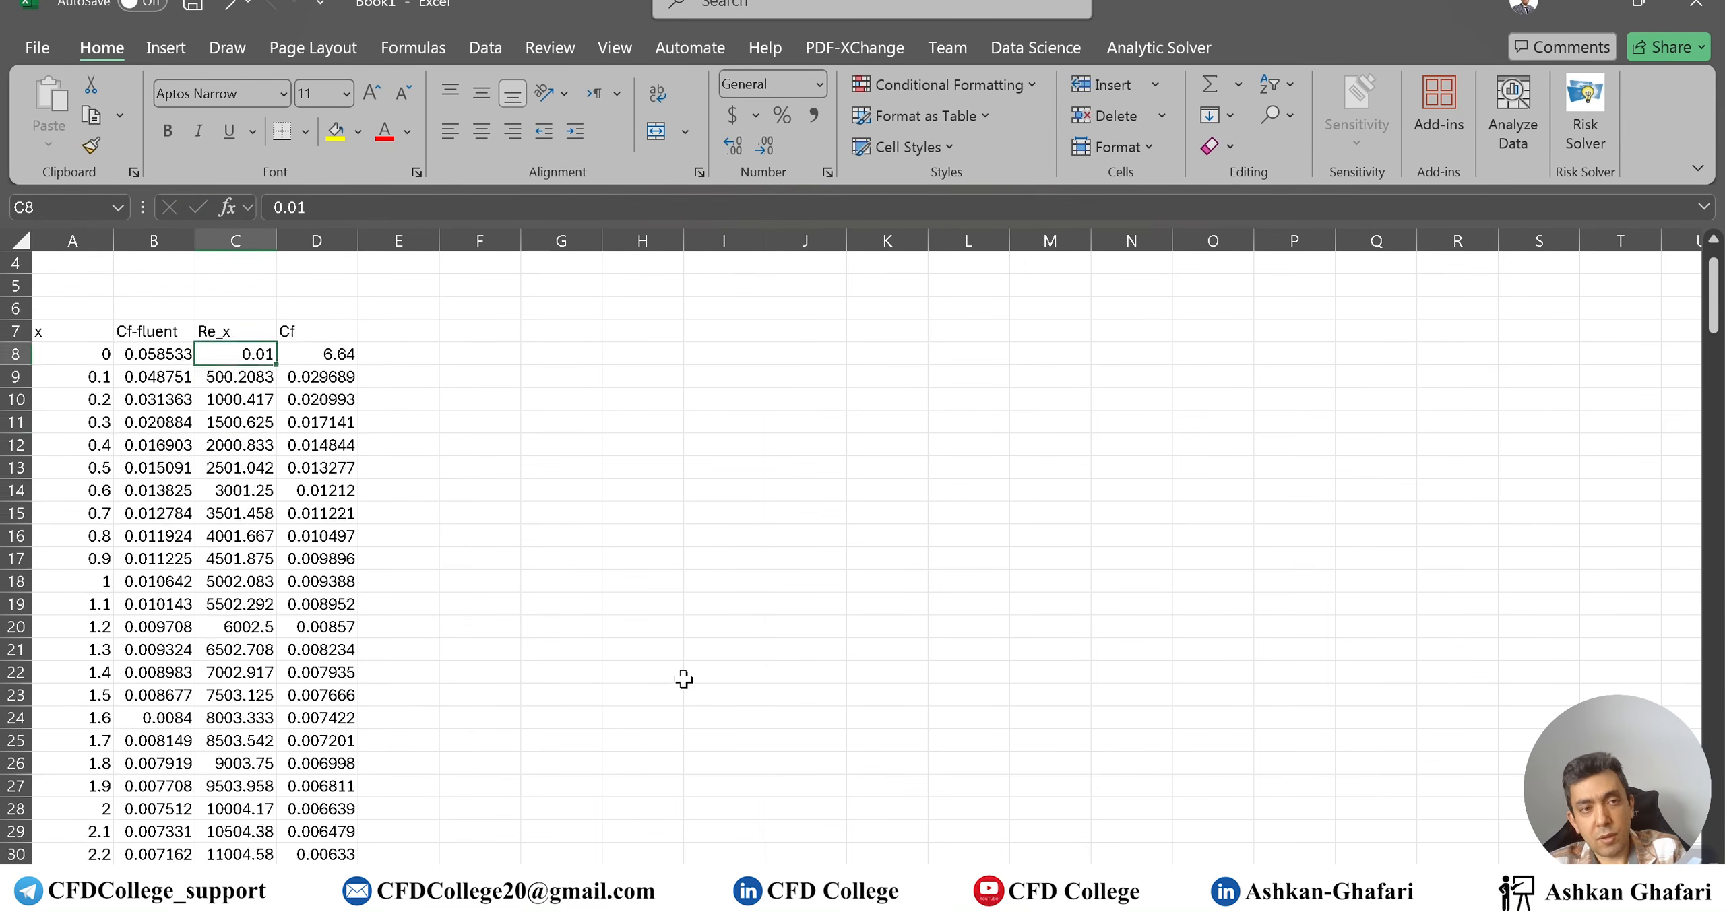
{"action": "scroll", "coordinate": [632, 668], "scroll_direction": "up", "scroll_amount": 8}
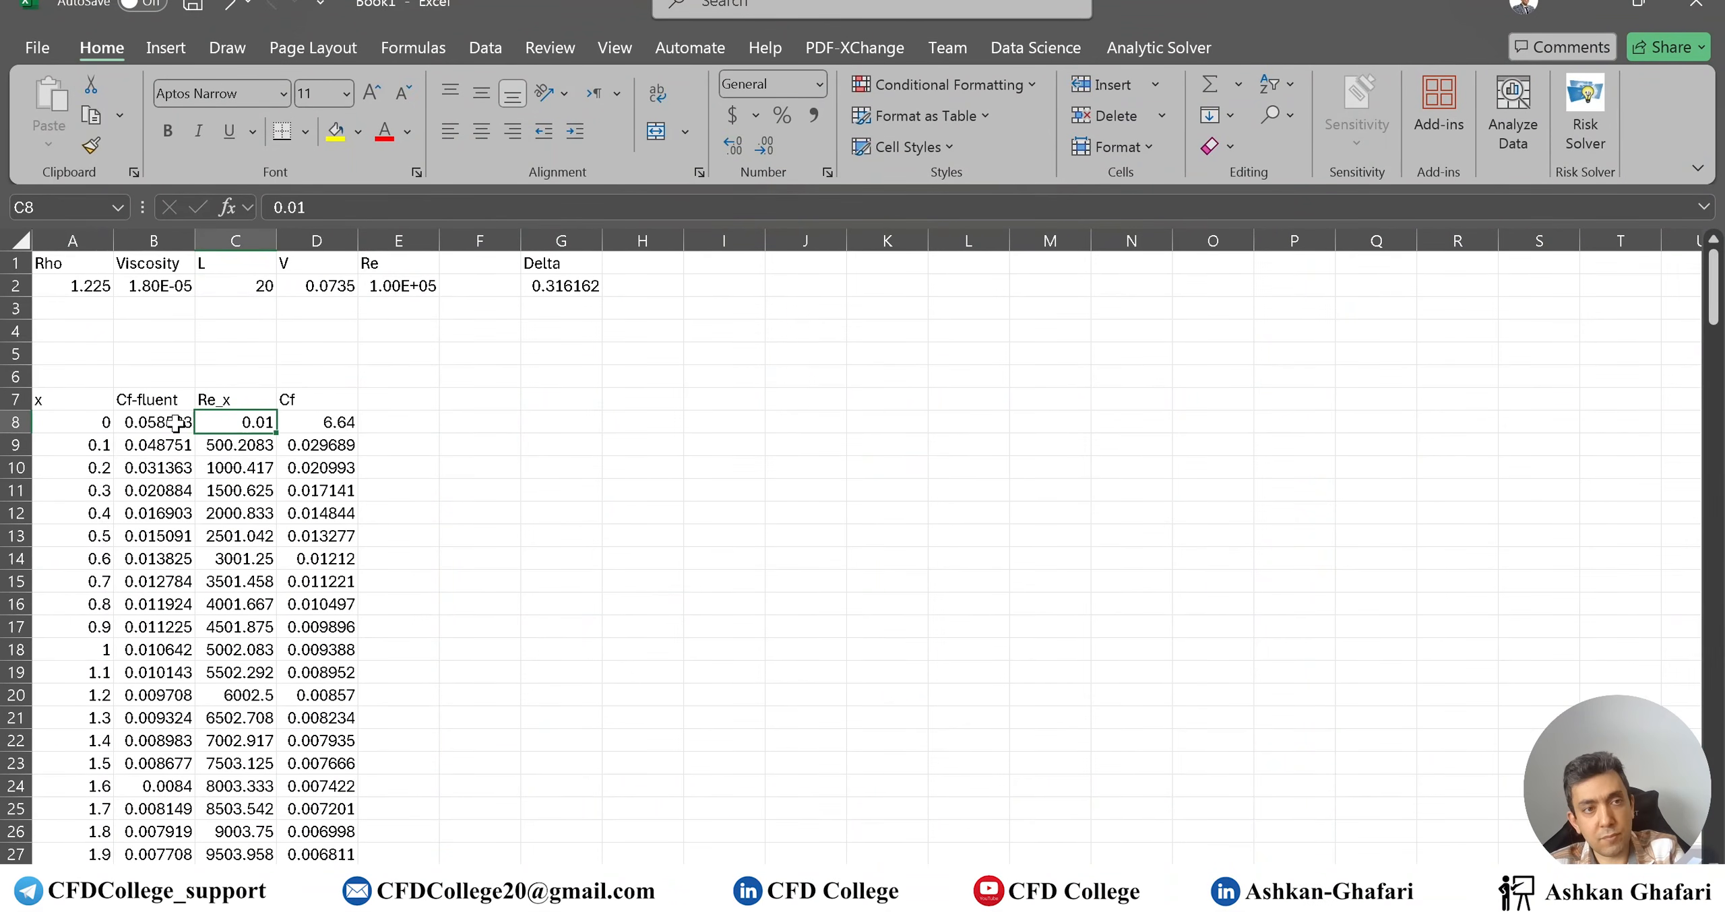
{"action": "type", "text": "0"}
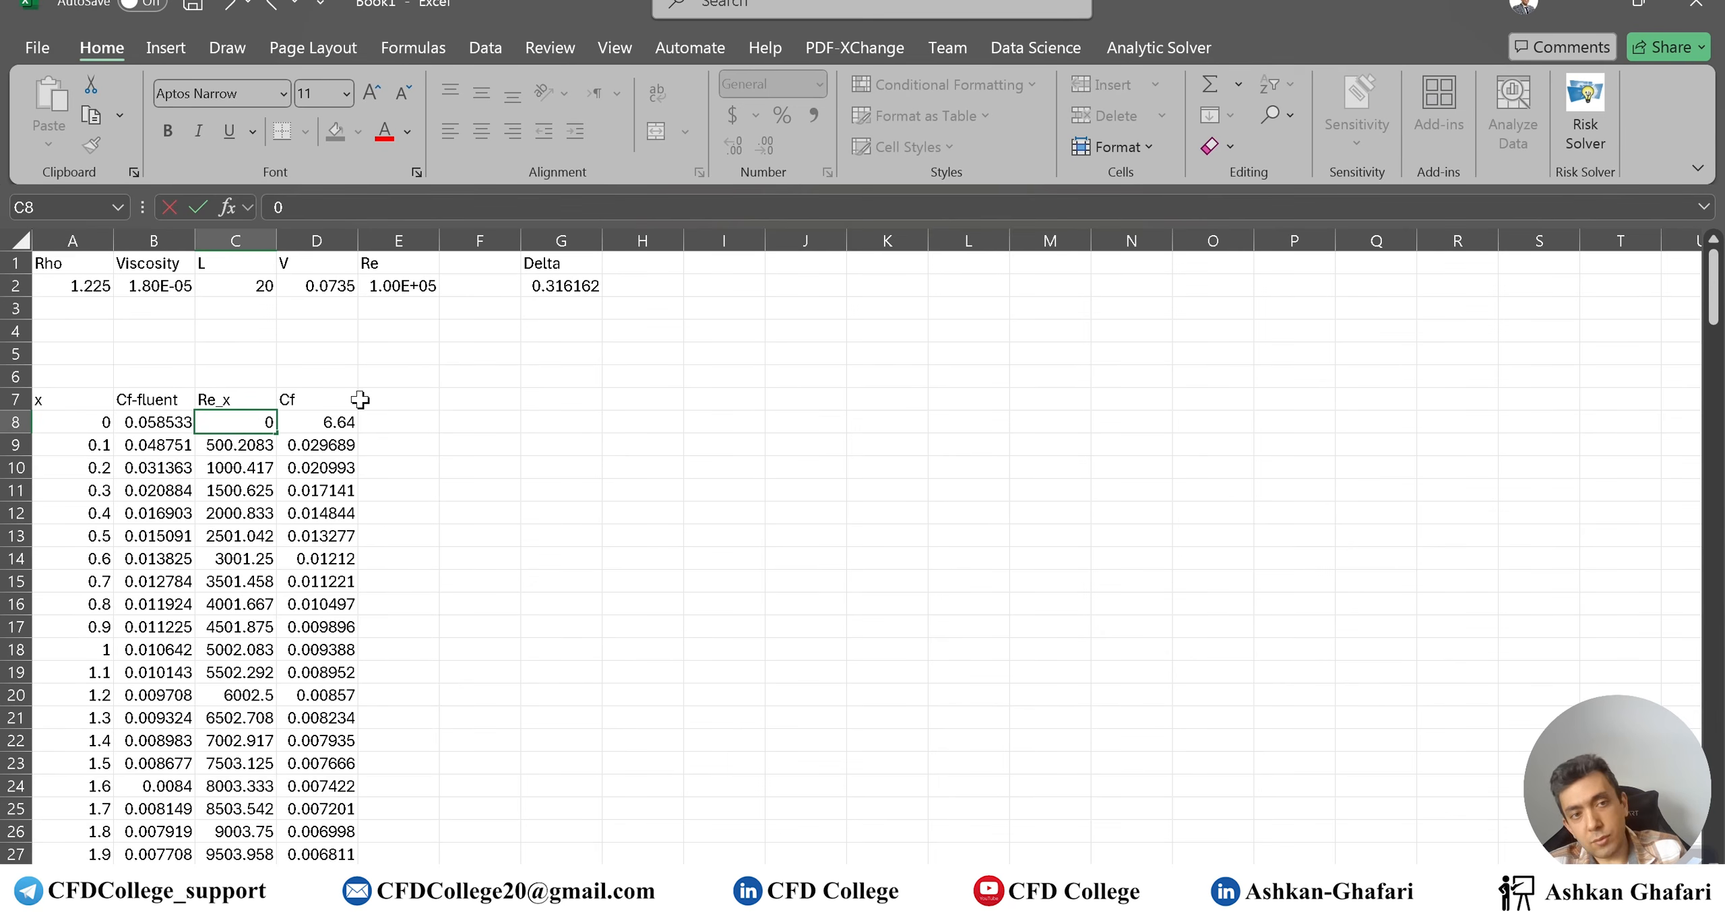
{"action": "type", "text": ".00001"}
{"action": "key", "text": "Return"}
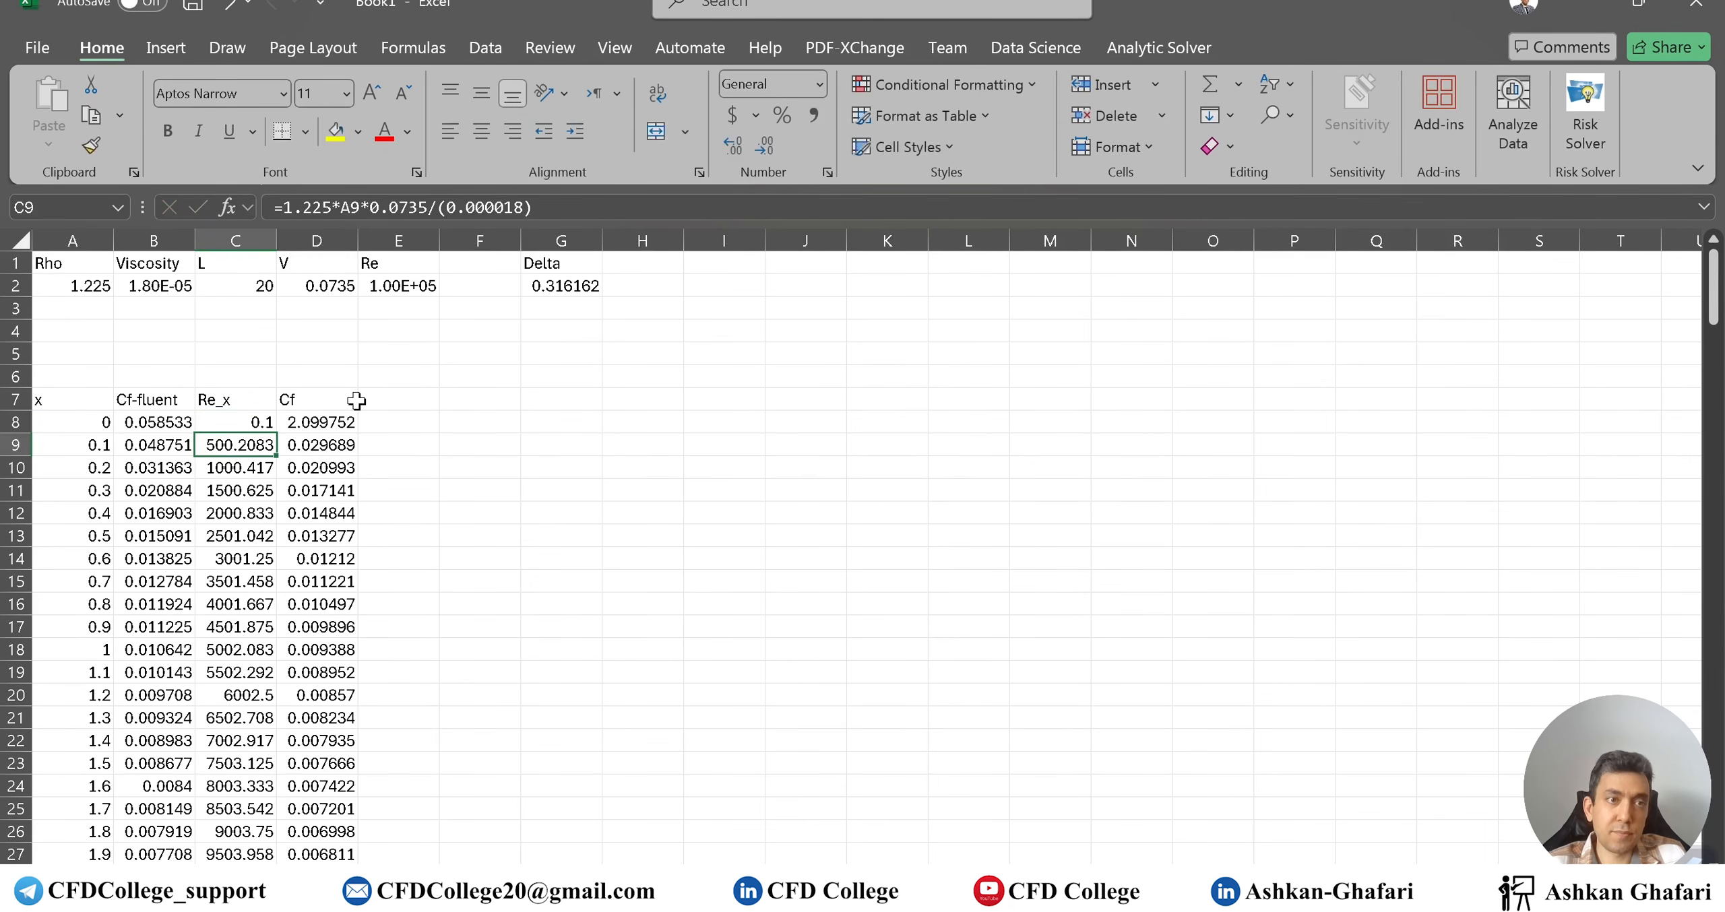
{"action": "key", "text": "Up"}
{"action": "type", "text": "0"}
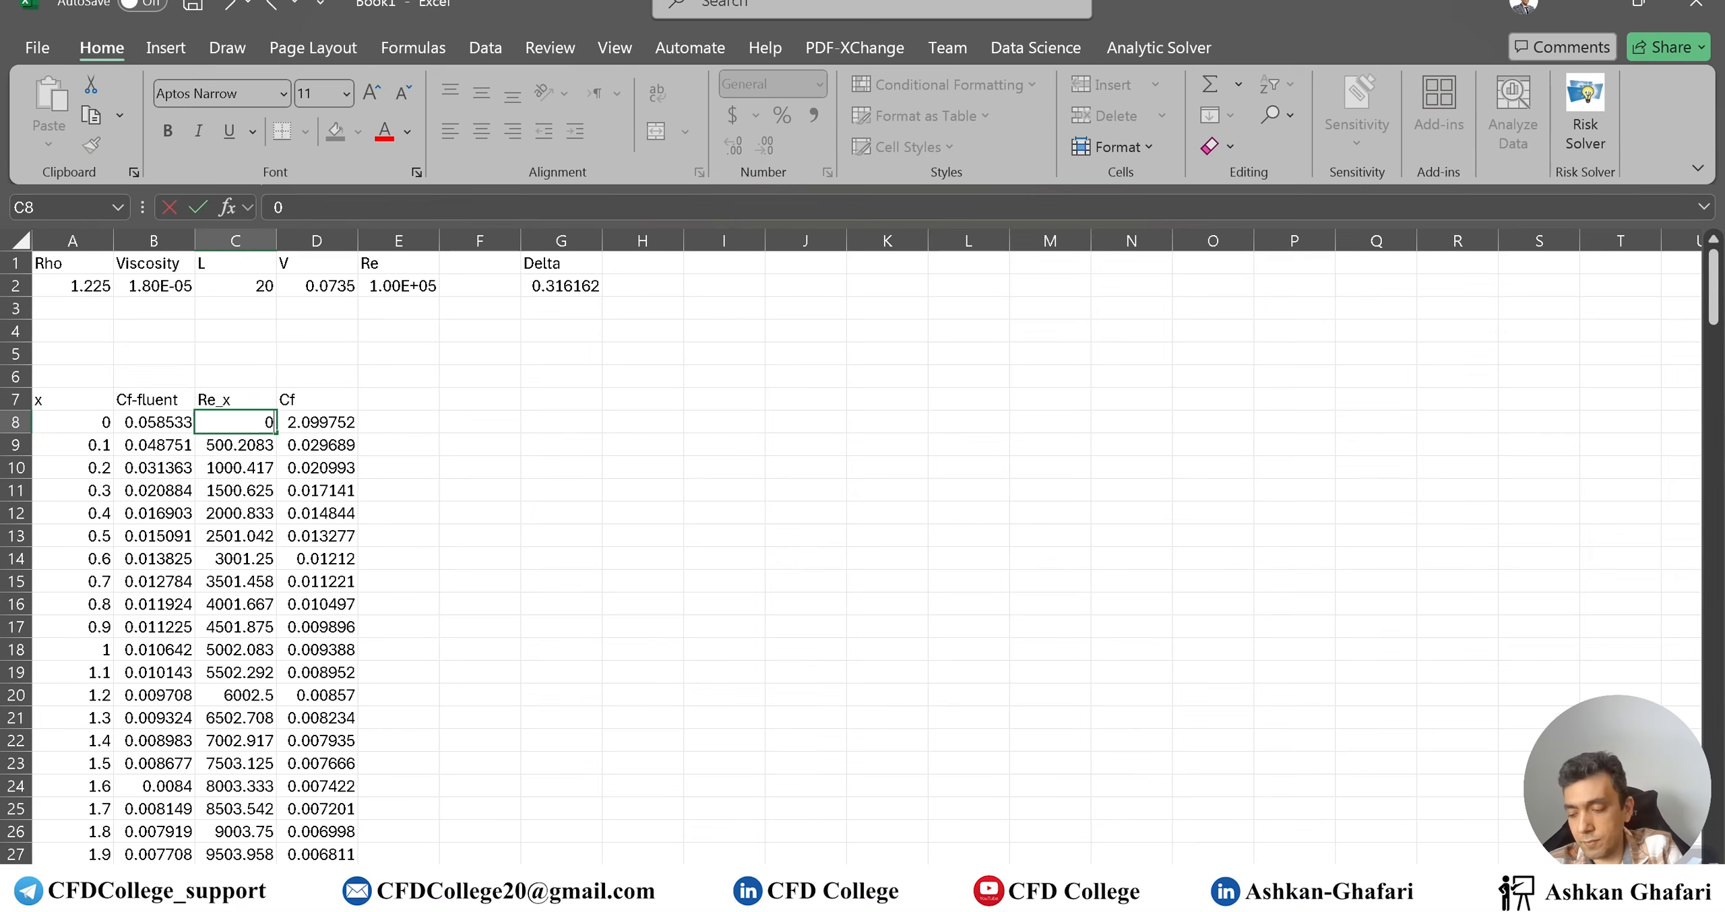
{"action": "key", "text": "Return"}
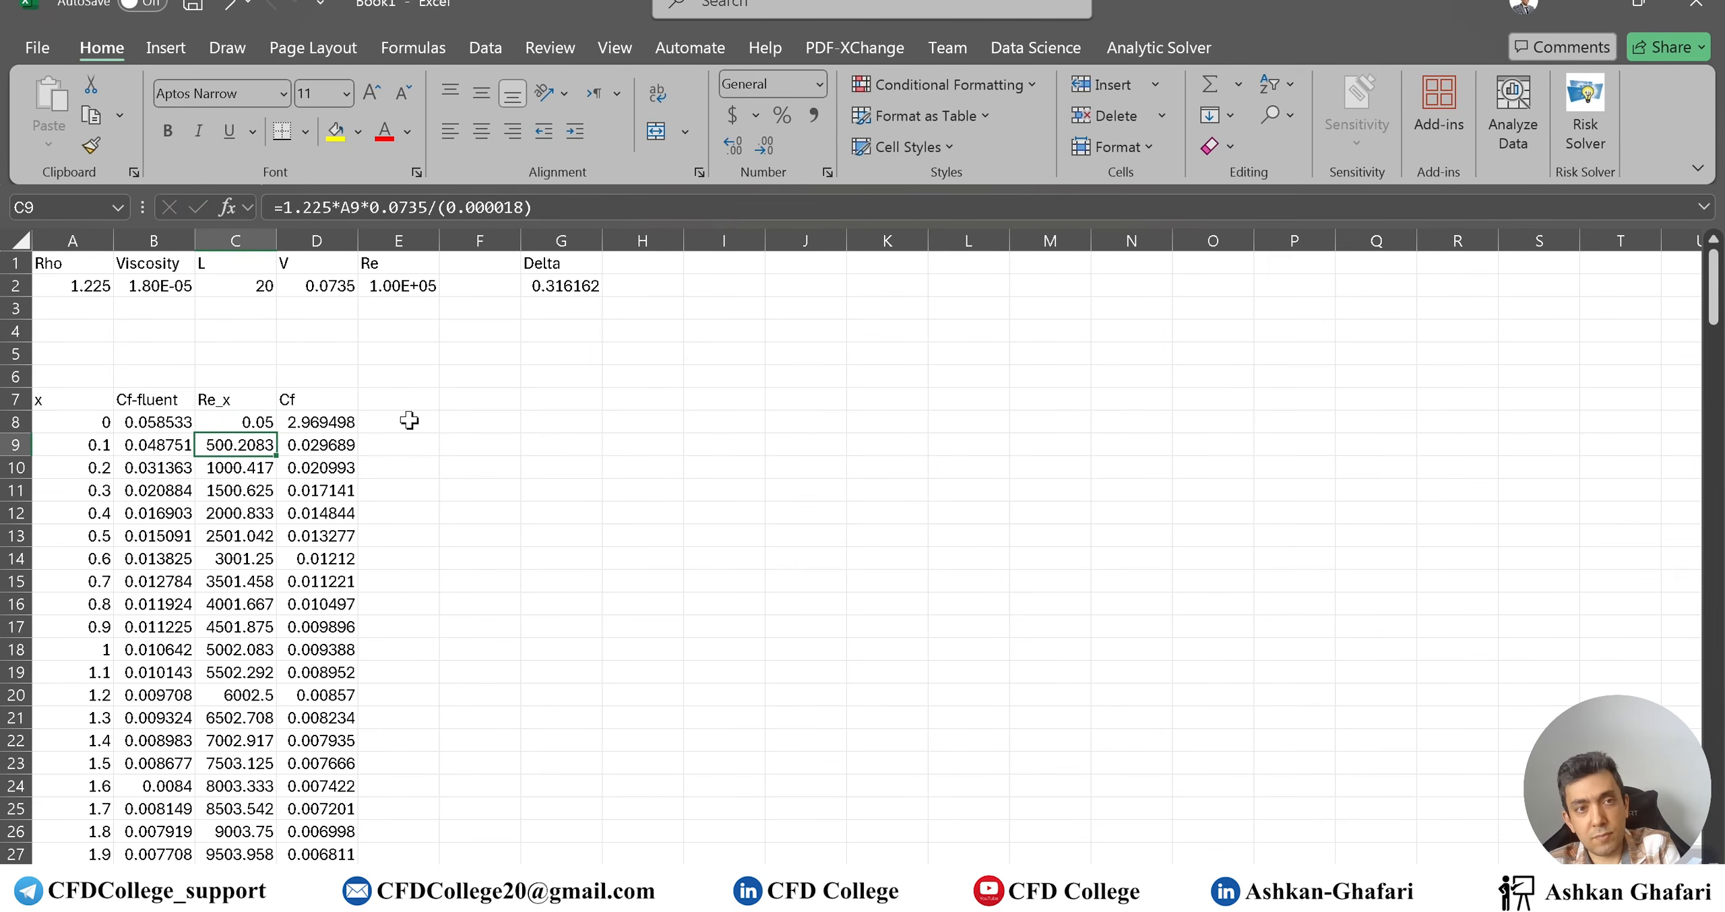
{"action": "key", "text": "Up"}
{"action": "type", "text": "0"}
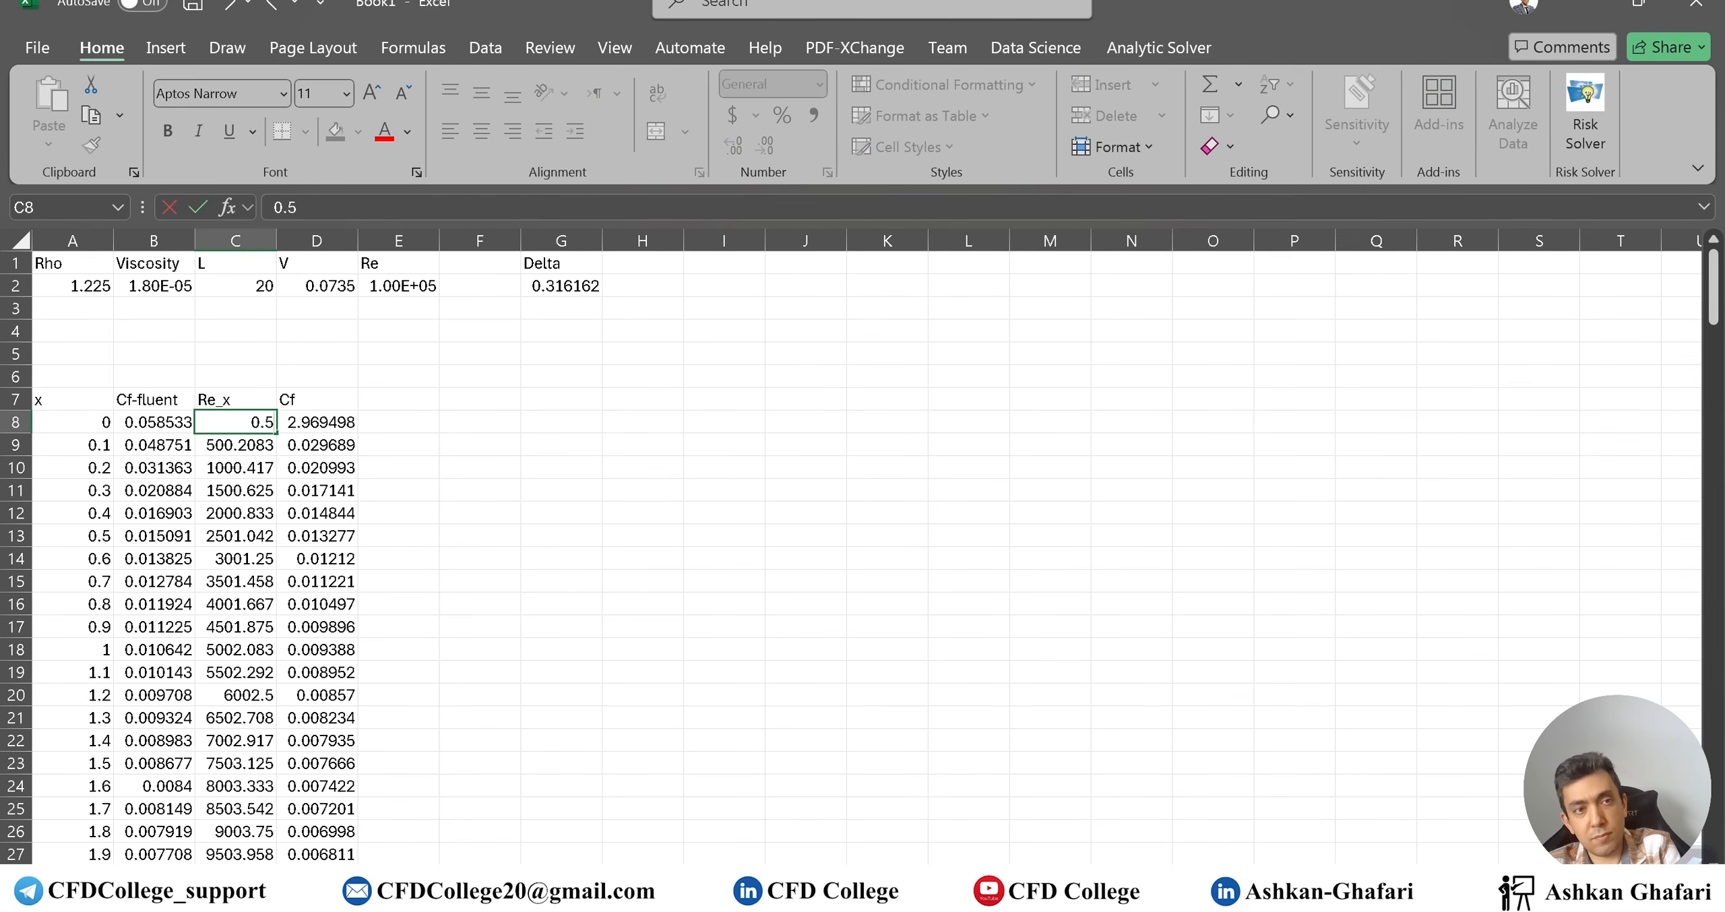
{"action": "key", "text": "Return"}
Move the existing Cf chart higher up the sheet
{"action": "scroll", "coordinate": [633, 571], "scroll_direction": "down", "scroll_amount": 20}
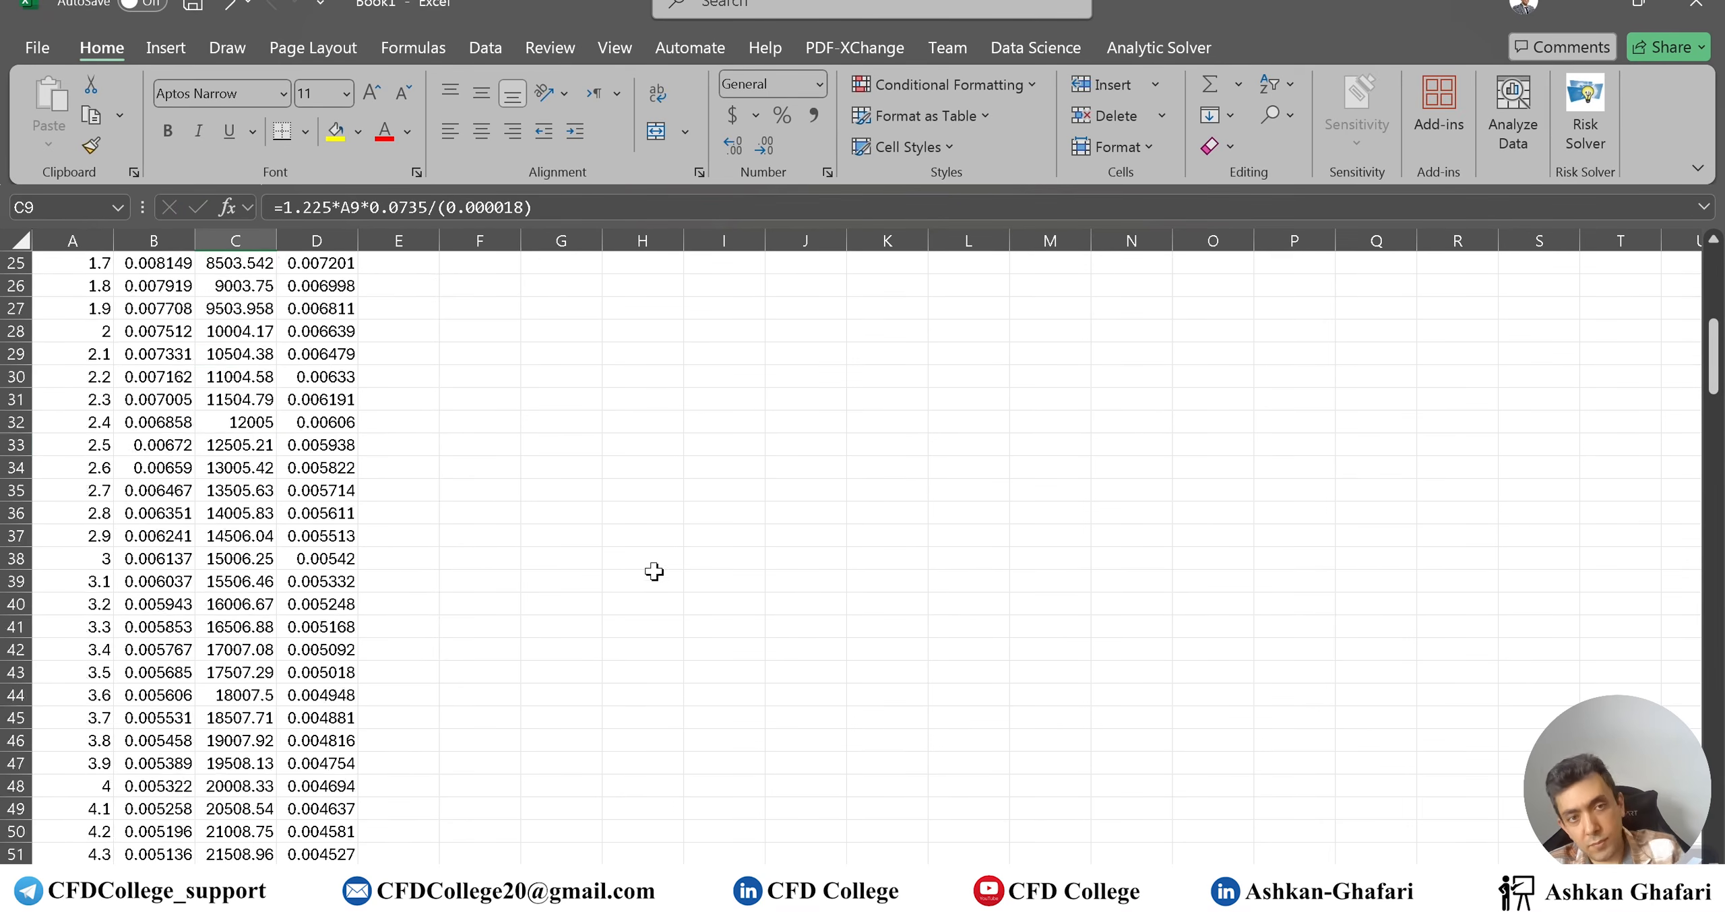
{"action": "scroll", "coordinate": [630, 573], "scroll_direction": "down", "scroll_amount": 15}
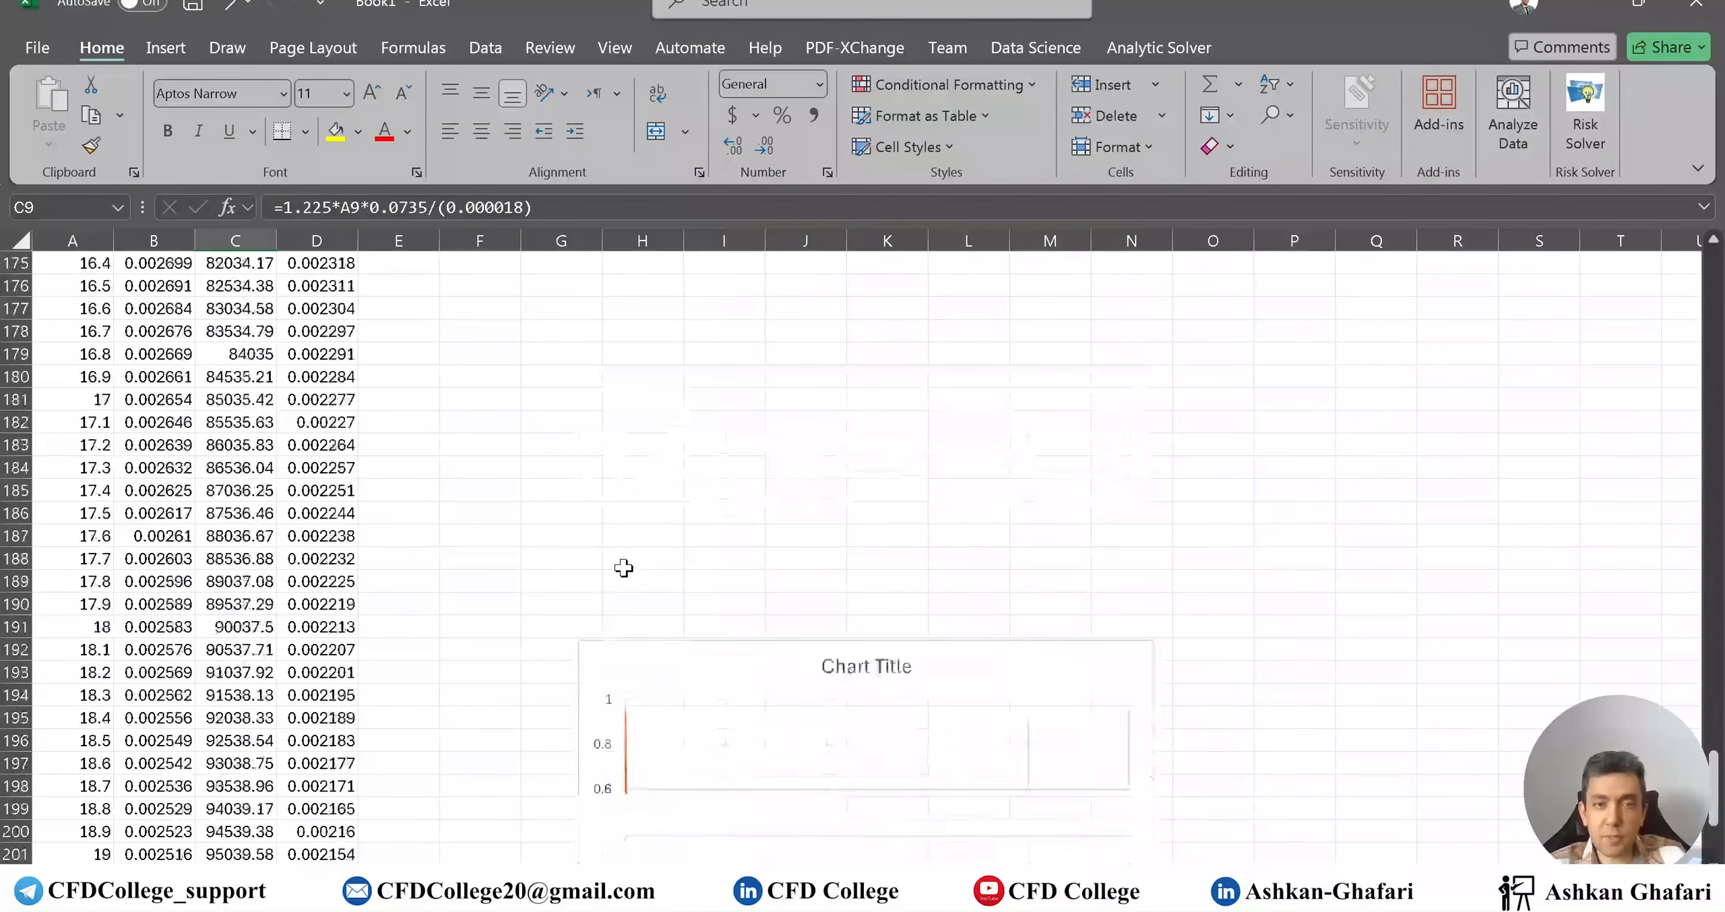
{"action": "scroll", "coordinate": [627, 569], "scroll_direction": "up", "scroll_amount": 3}
{"action": "left_click_drag", "start_coordinate": [661, 472], "coordinate": [551, 258]}
{"action": "key", "text": "Escape"}
{"action": "scroll", "coordinate": [1144, 550], "scroll_direction": "up", "scroll_amount": 20}
{"action": "scroll", "coordinate": [988, 561], "scroll_direction": "up", "scroll_amount": 20}
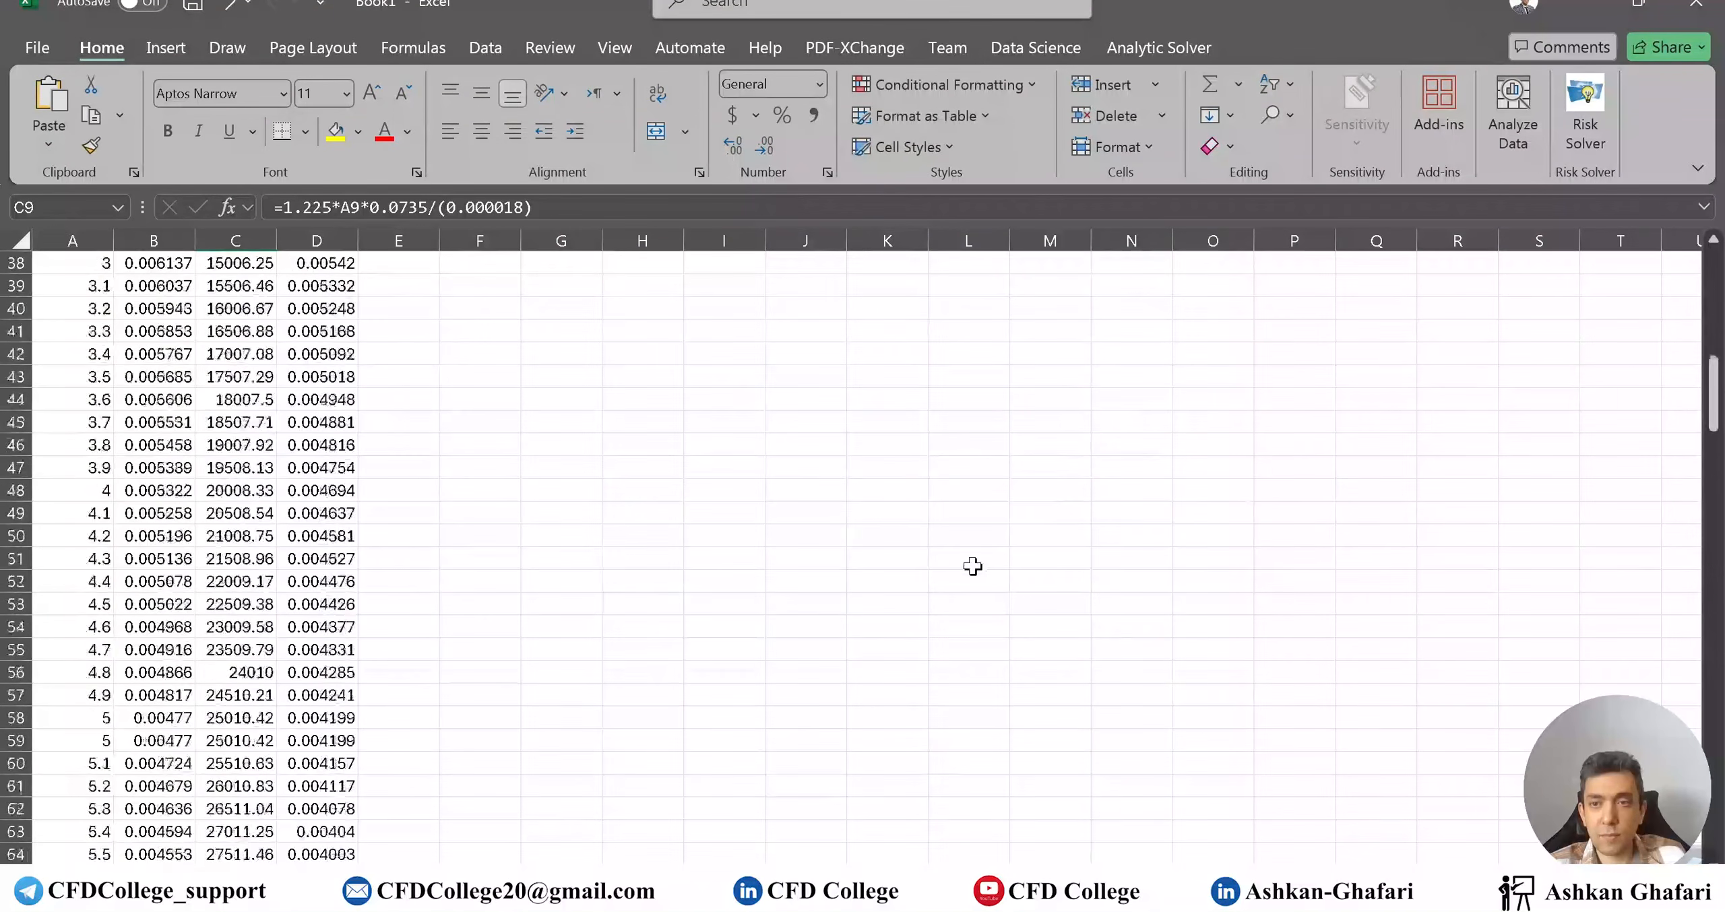
Paste a copy of the chart at G6, then enlarge it and move it slightly up
{"action": "left_click", "coordinate": [527, 384]}
{"action": "key", "text": "ctrl+v"}
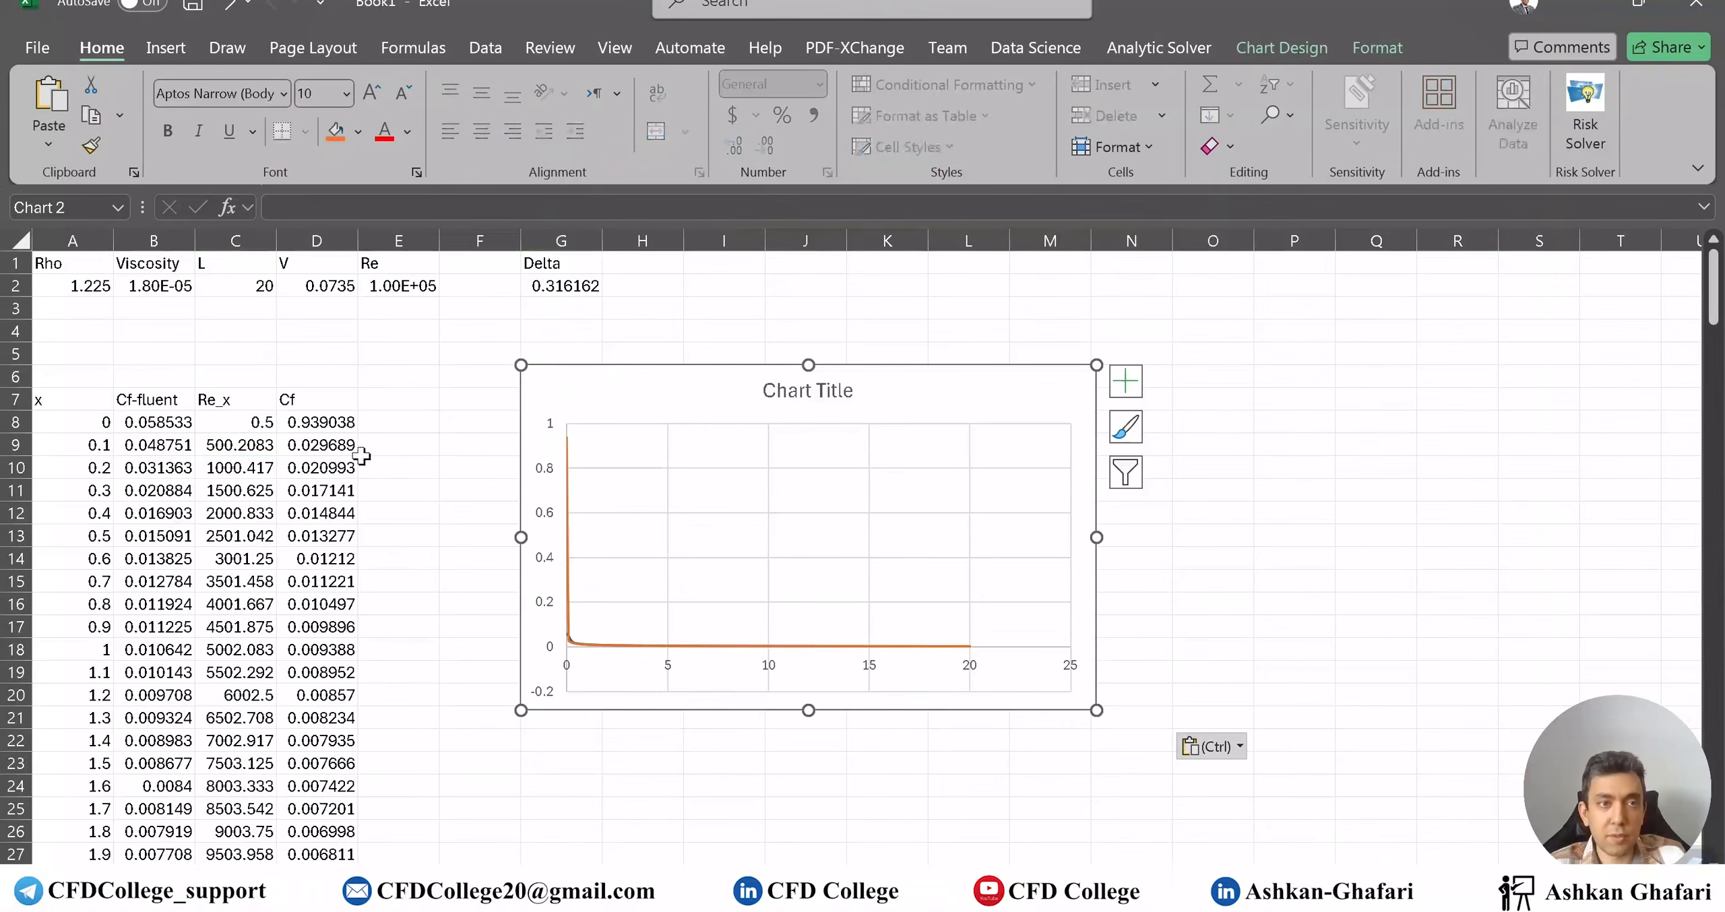
{"action": "left_click", "coordinate": [222, 425]}
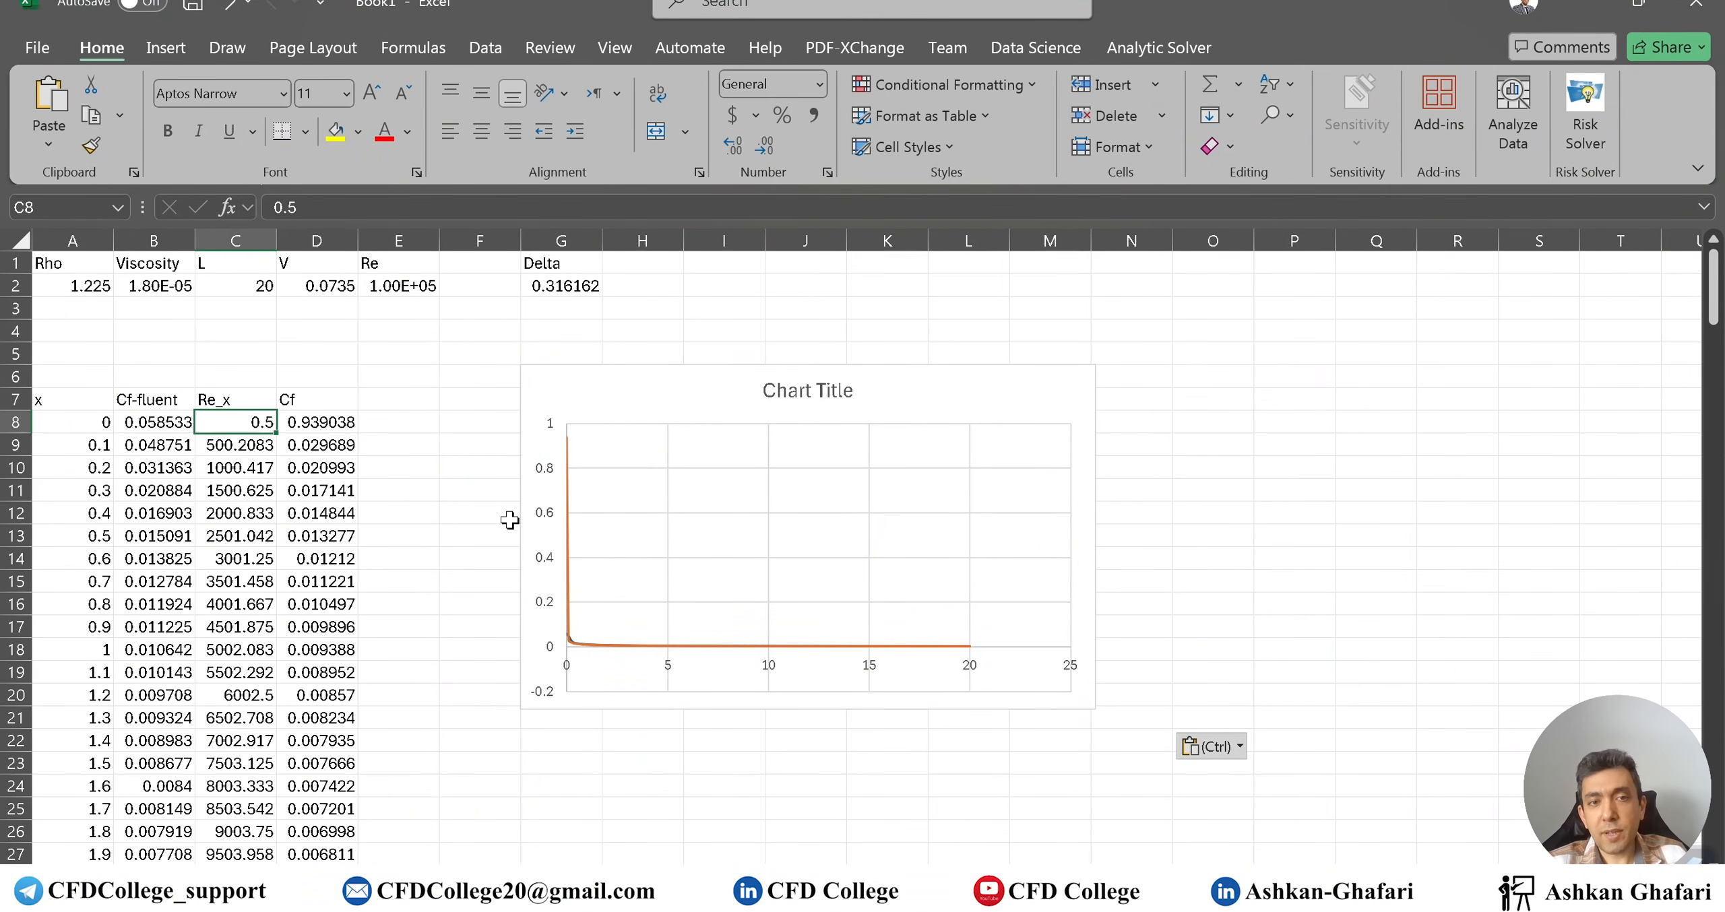
{"action": "left_click", "coordinate": [1097, 387]}
{"action": "left_click_drag", "start_coordinate": [1097, 710], "coordinate": [1374, 783]}
{"action": "left_click_drag", "start_coordinate": [1080, 370], "coordinate": [1076, 318]}
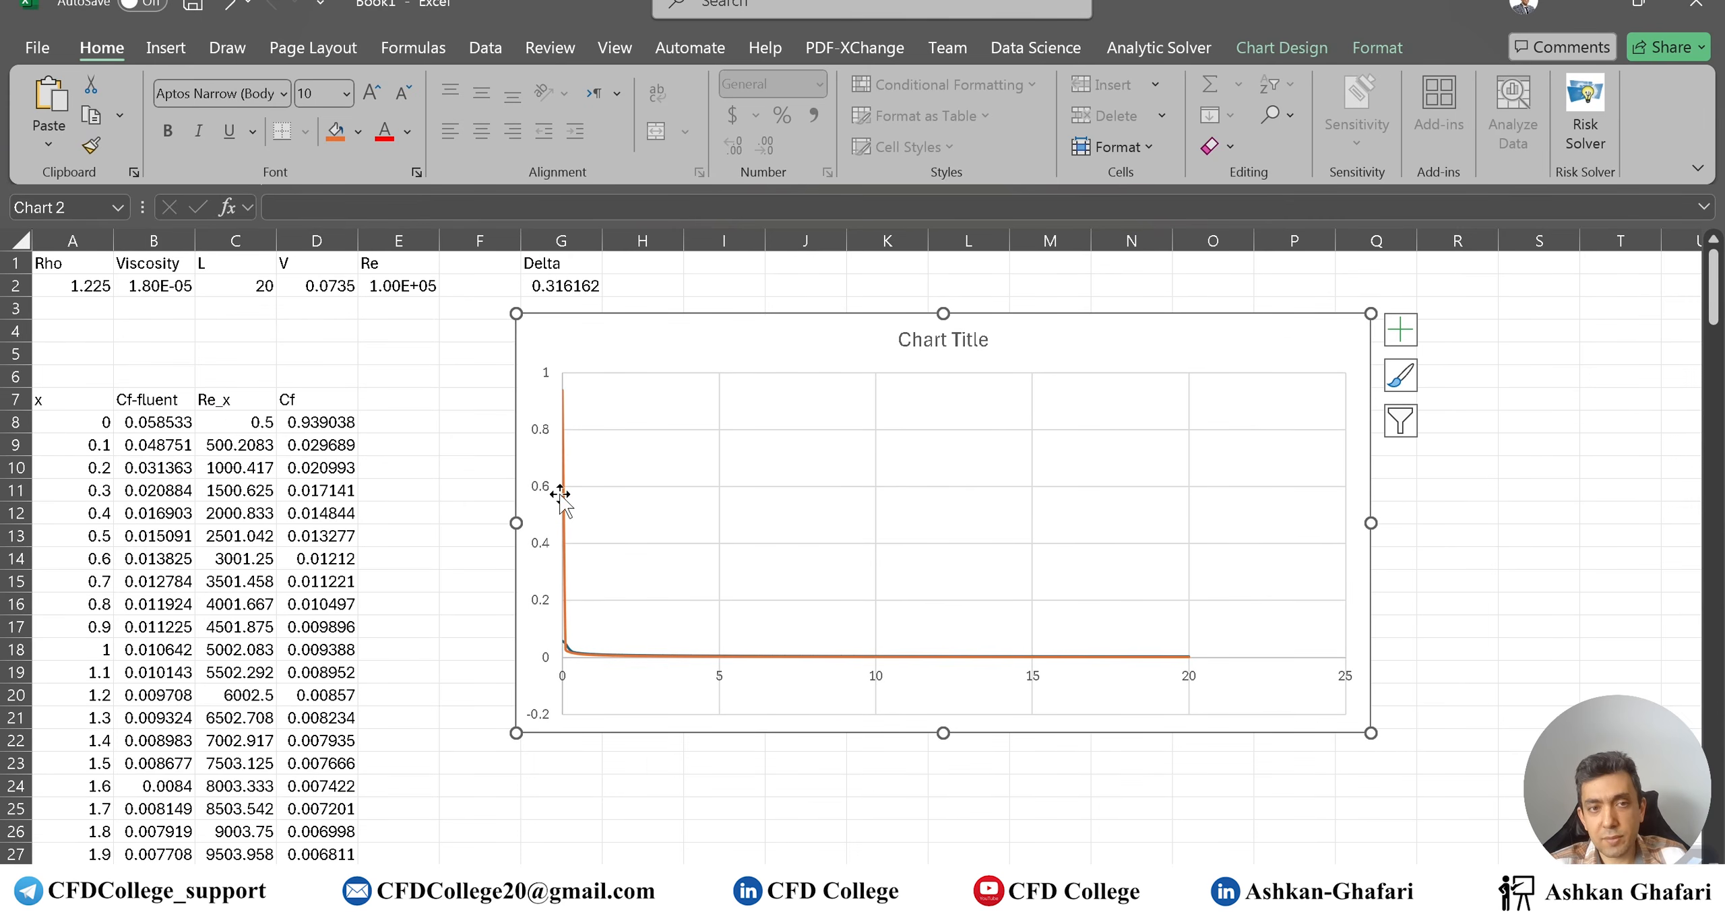
Set the vertical axis maximum bound to 0.6
{"action": "double_click", "coordinate": [546, 558]}
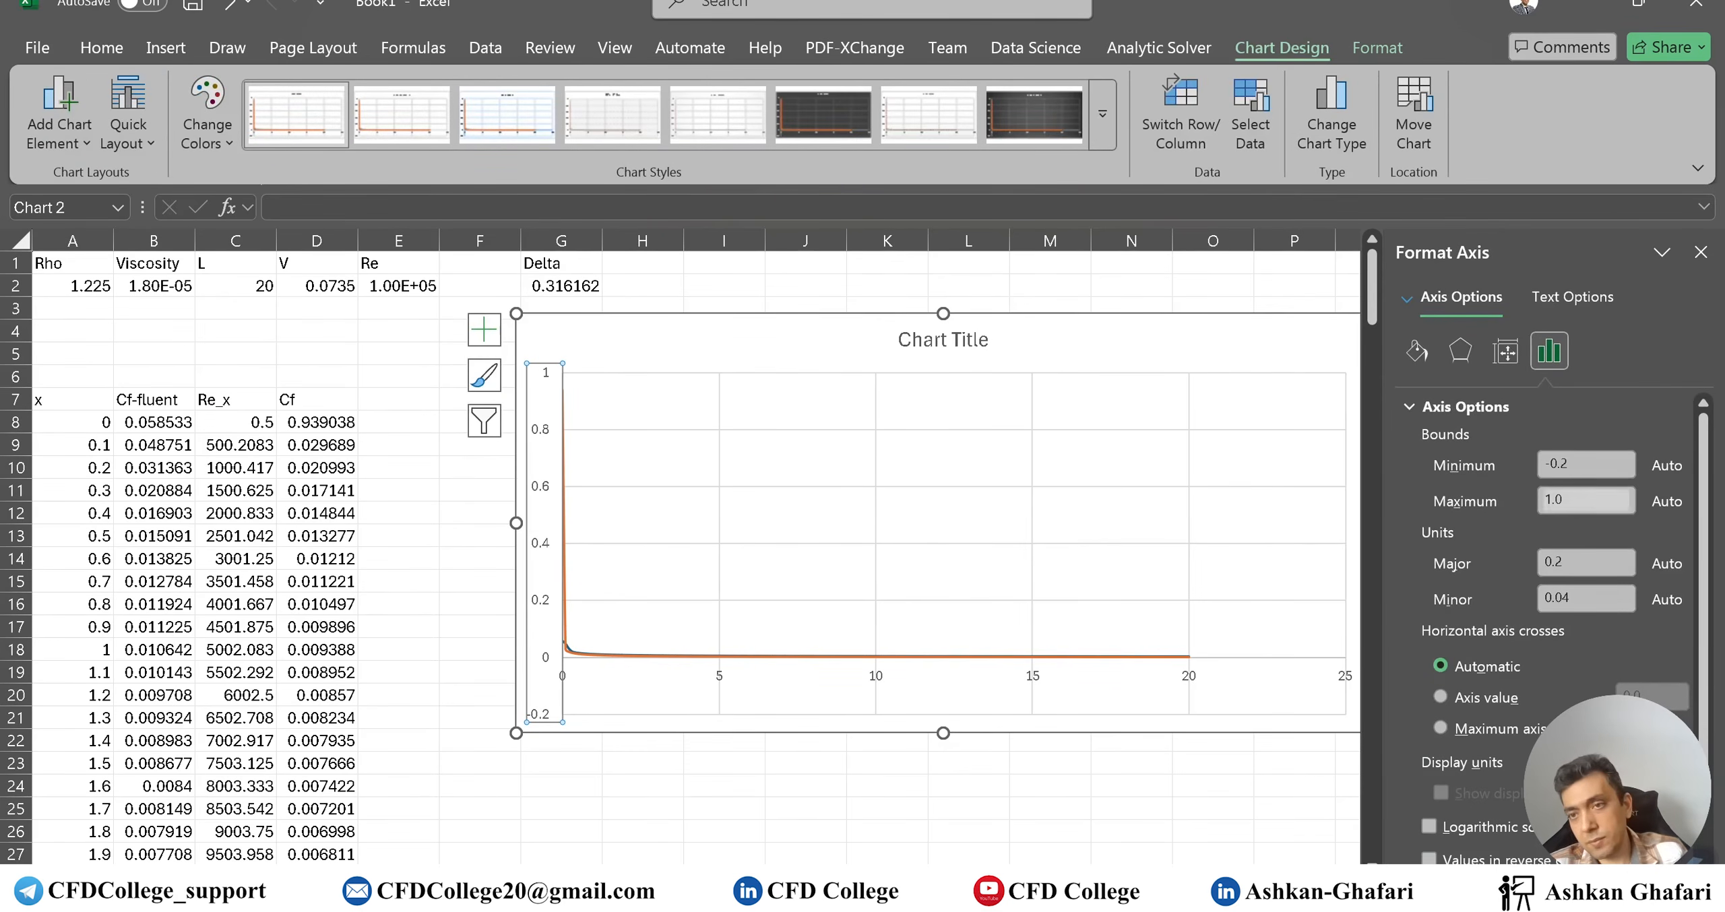
{"action": "left_click_drag", "start_coordinate": [1578, 465], "coordinate": [1495, 470]}
{"action": "key", "text": "Tab"}
{"action": "type", "text": "0"}
{"action": "left_click", "coordinate": [1569, 466]}
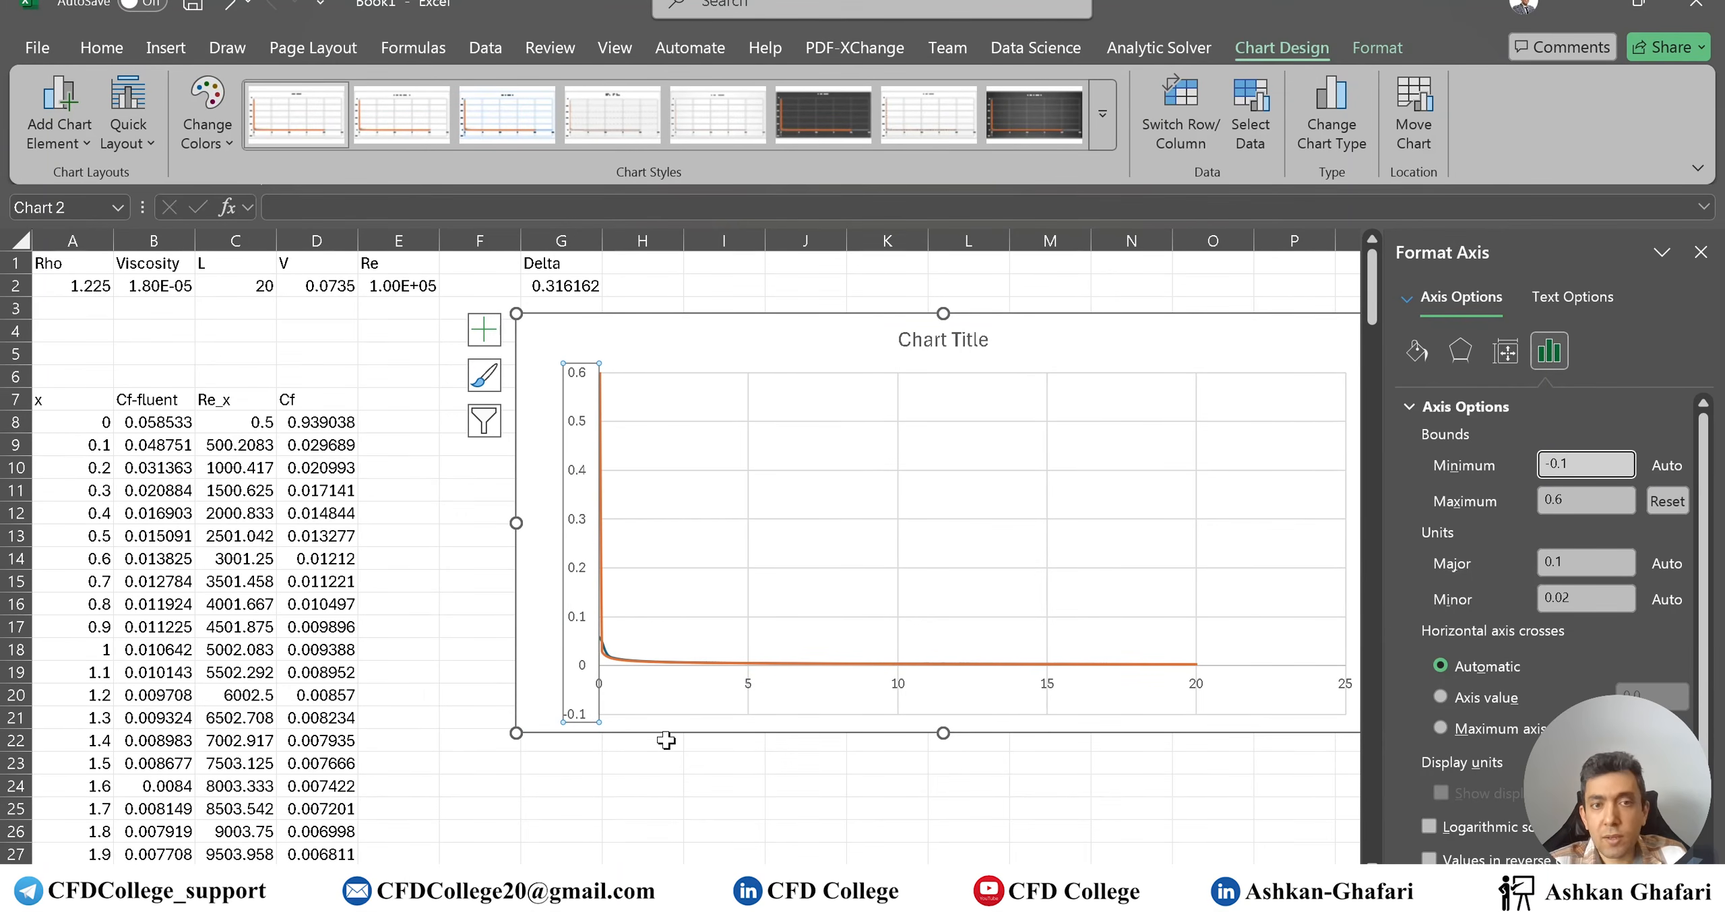
{"action": "left_click", "coordinate": [996, 781]}
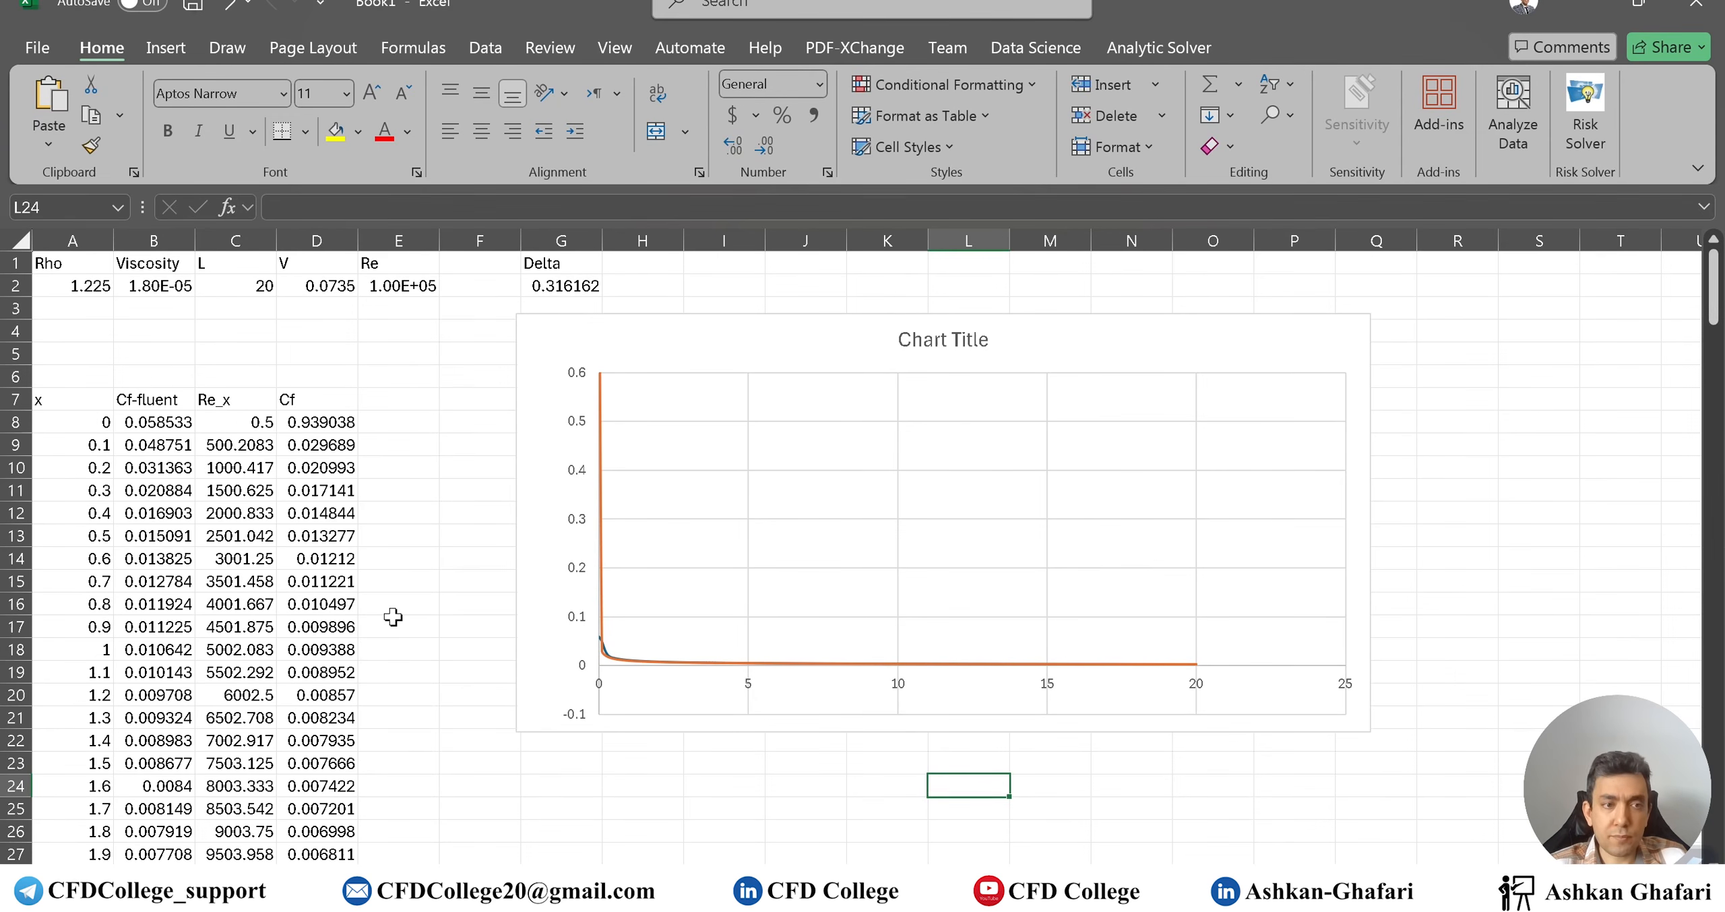
Close the exported Cf.xy file in Notepad++
{"action": "scroll", "coordinate": [393, 617], "scroll_direction": "down", "scroll_amount": 12}
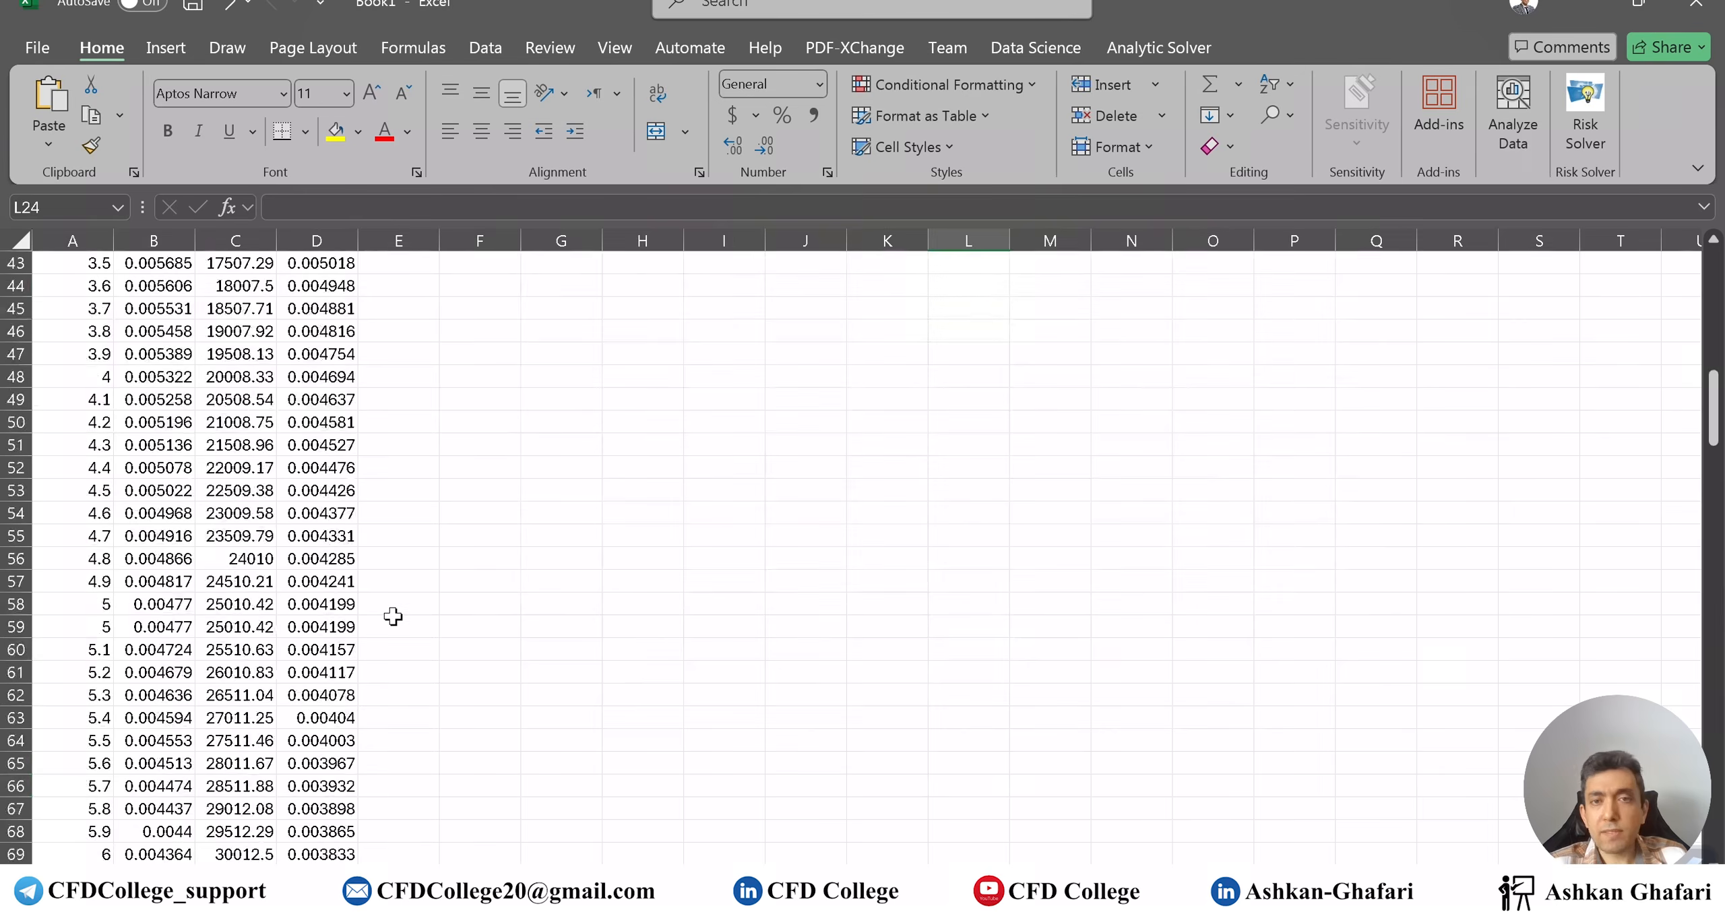
{"action": "left_click_drag", "start_coordinate": [1714, 397], "coordinate": [1714, 286]}
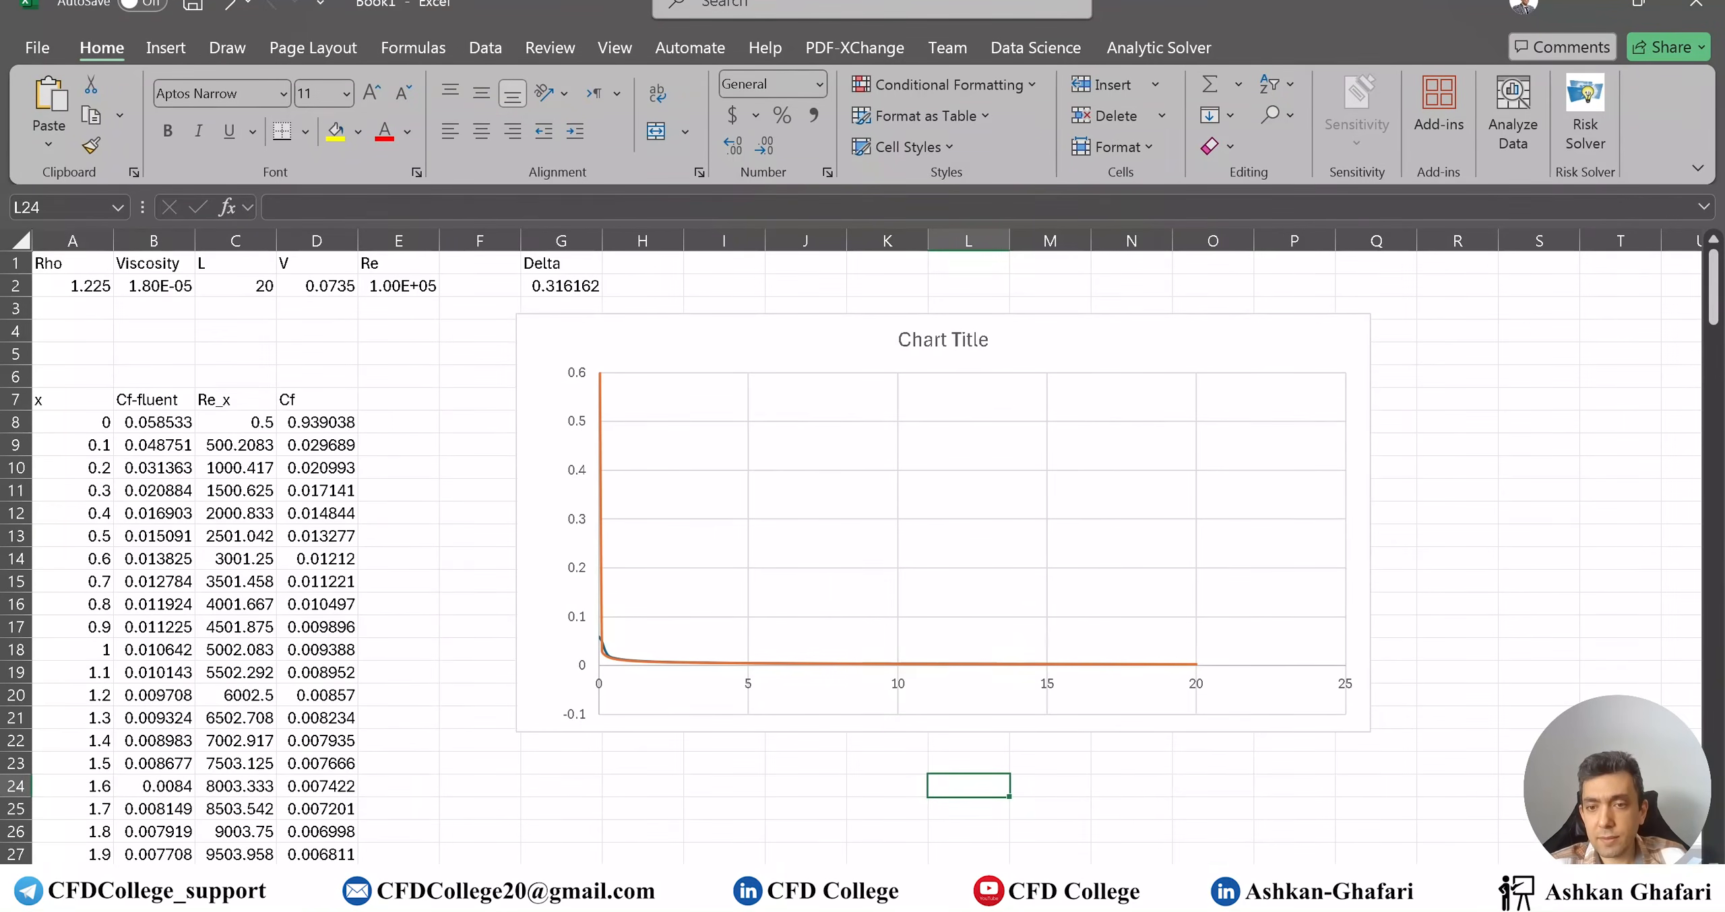
{"action": "left_click", "coordinate": [1186, 893]}
{"action": "left_click", "coordinate": [768, 753]}
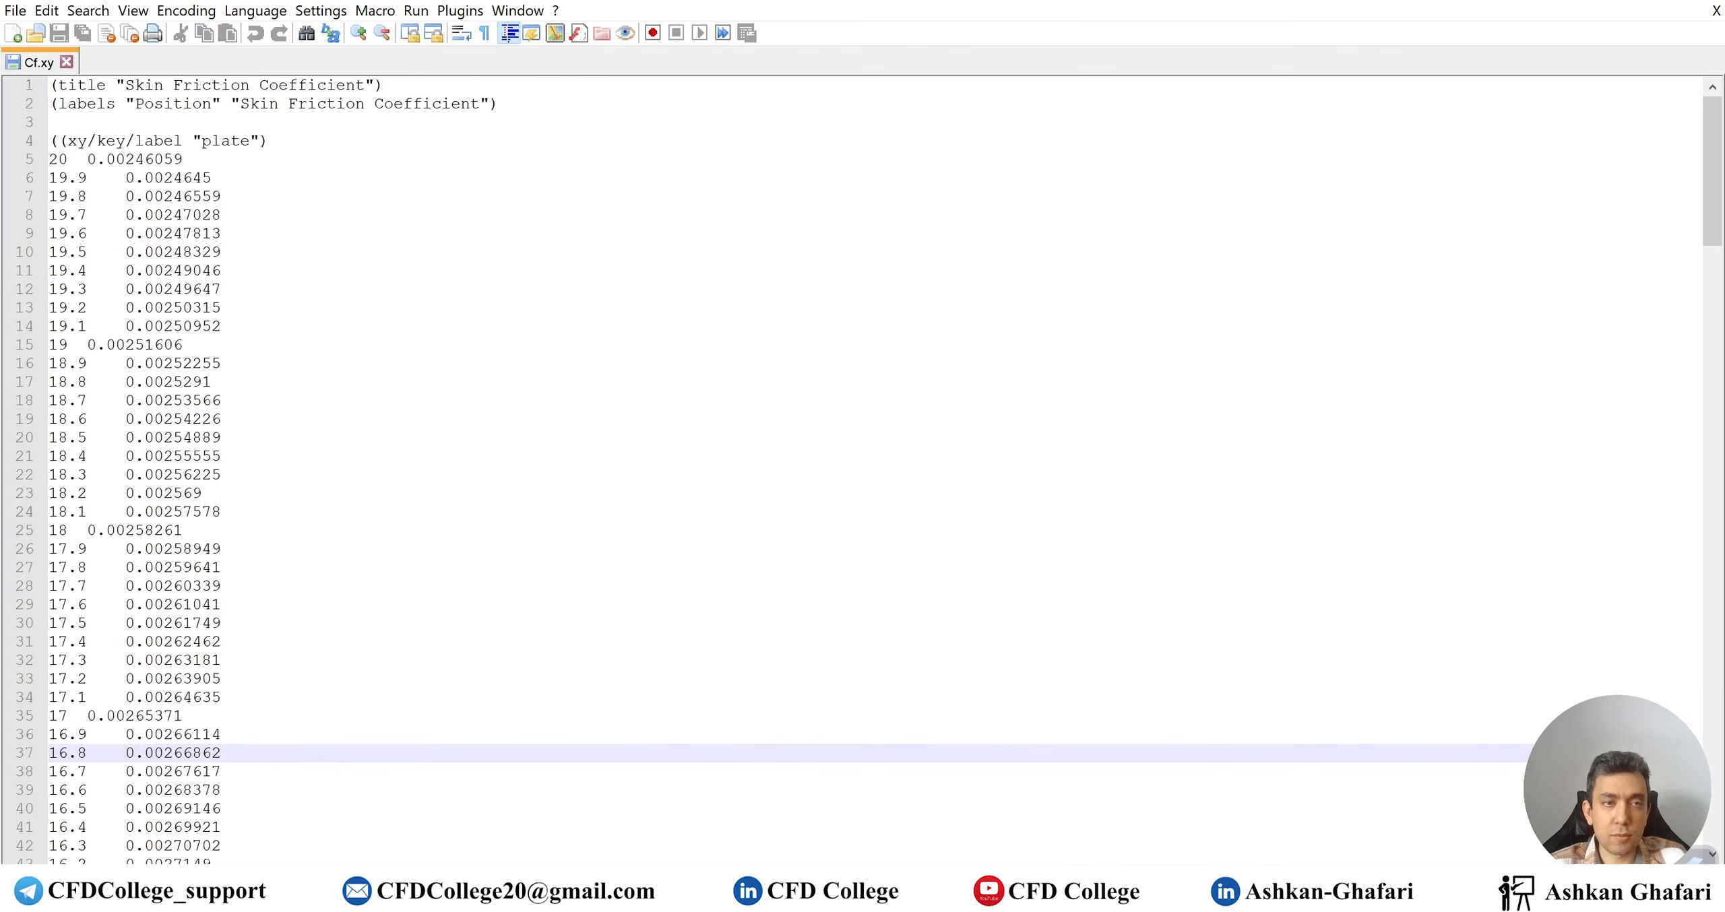
{"action": "left_click", "coordinate": [1704, 4]}
Close Fluent's Solution XY Plot dialog and open Results > Surfaces
{"action": "left_click", "coordinate": [1635, 417]}
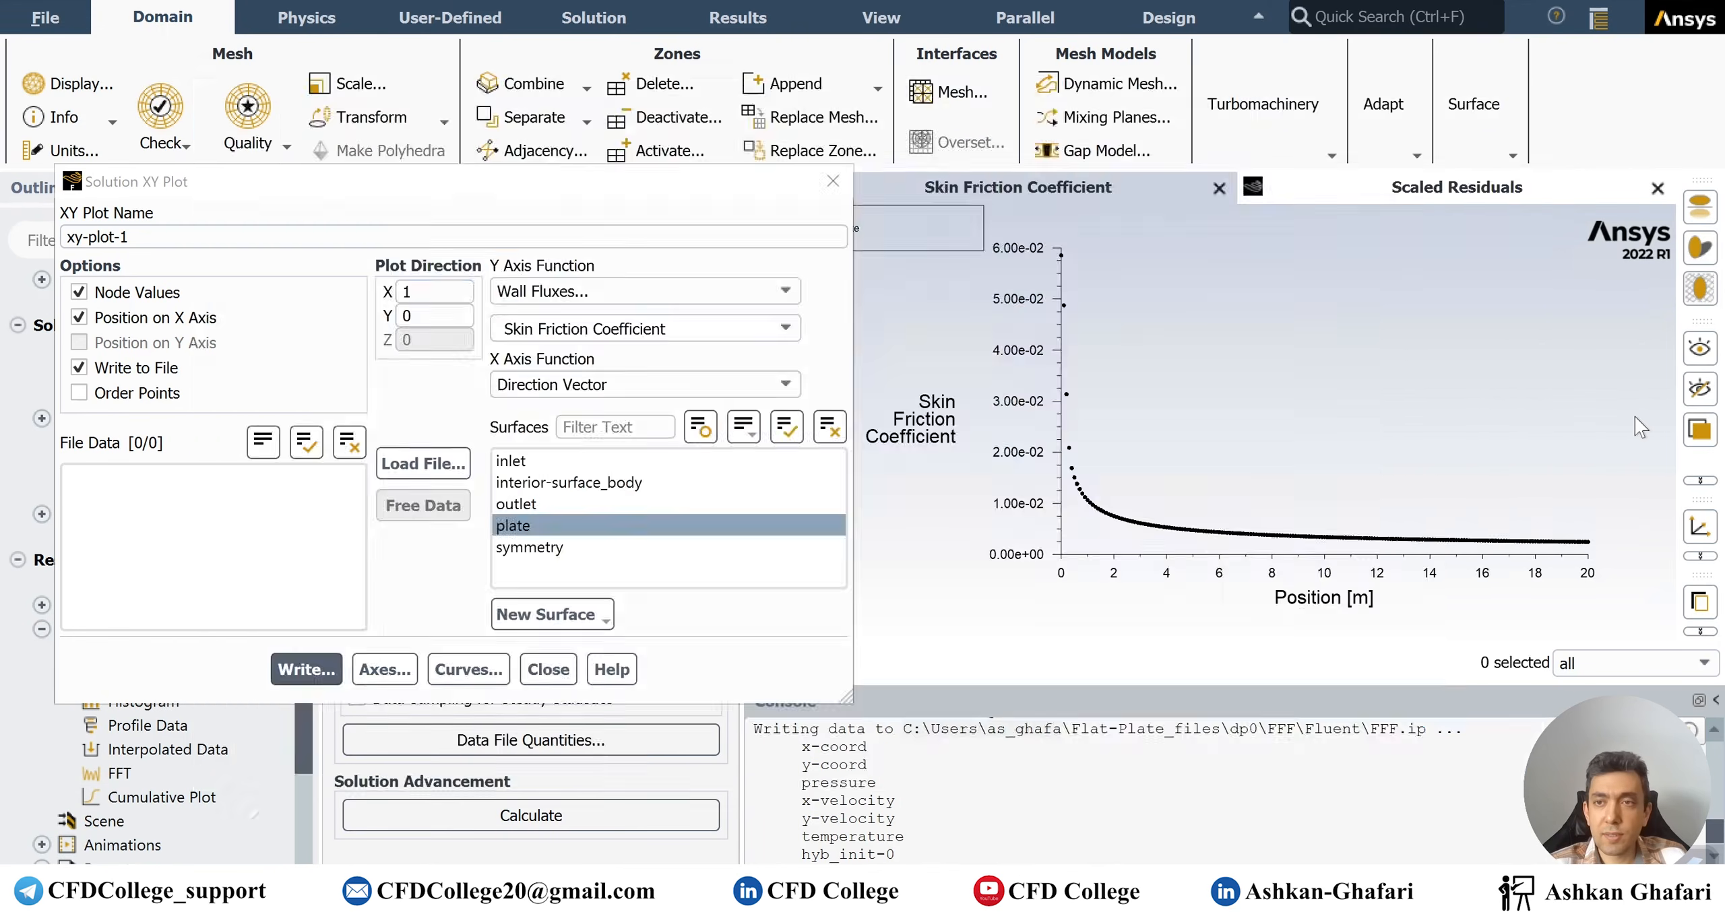
{"action": "left_click", "coordinate": [547, 670]}
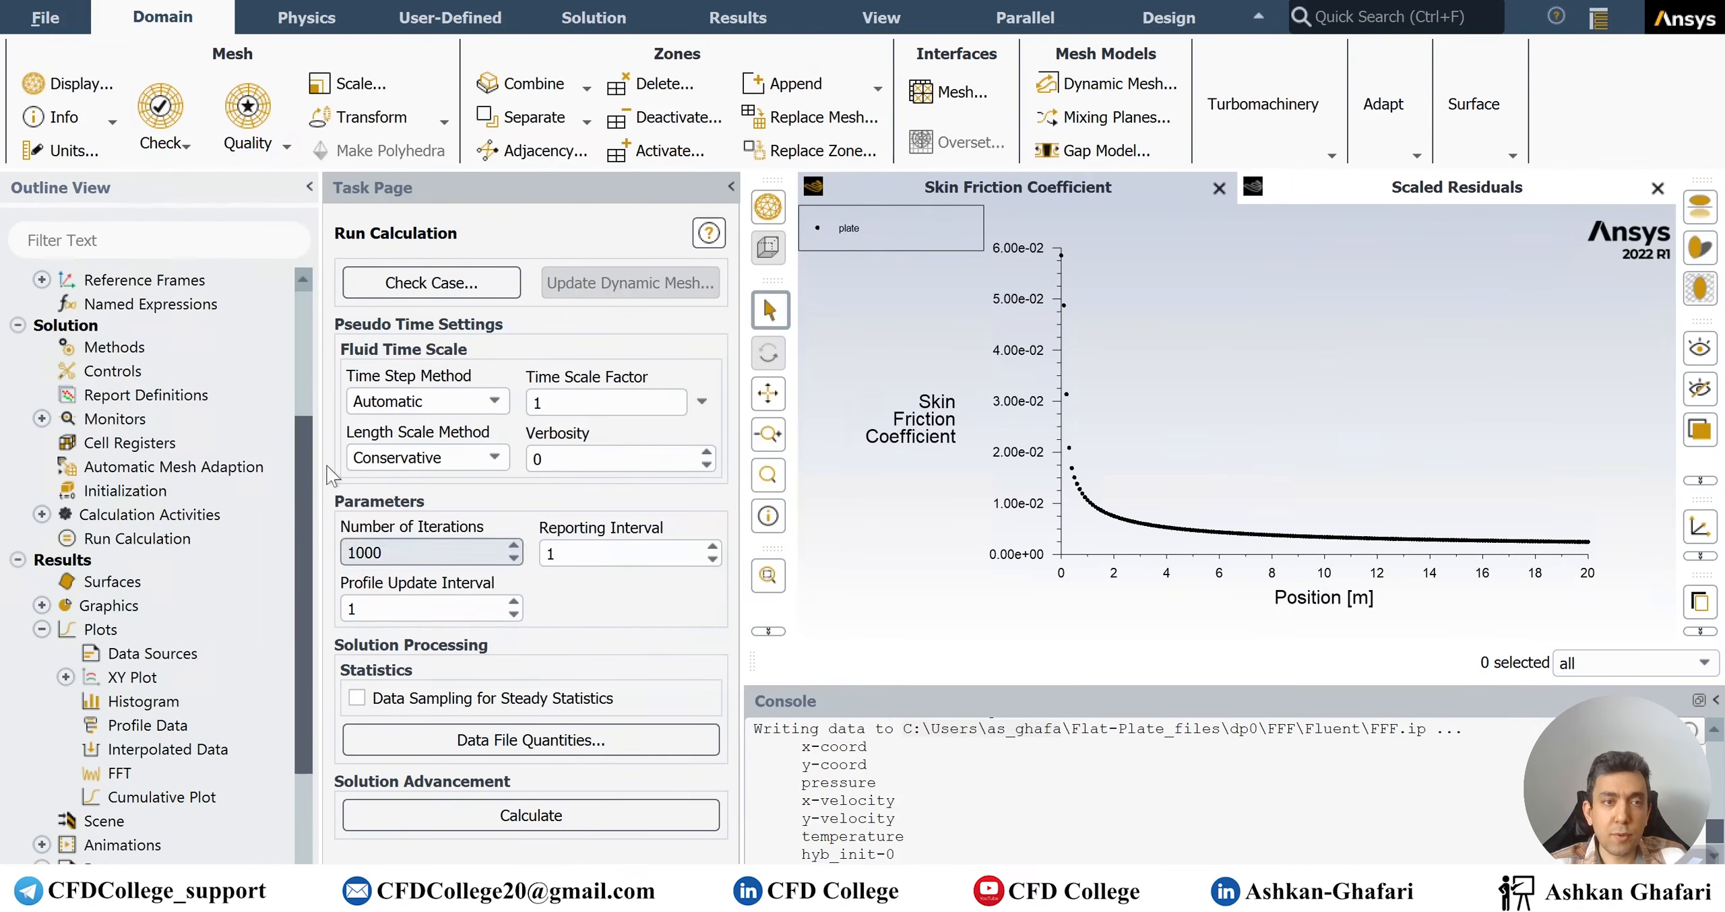
{"action": "left_click", "coordinate": [160, 580]}
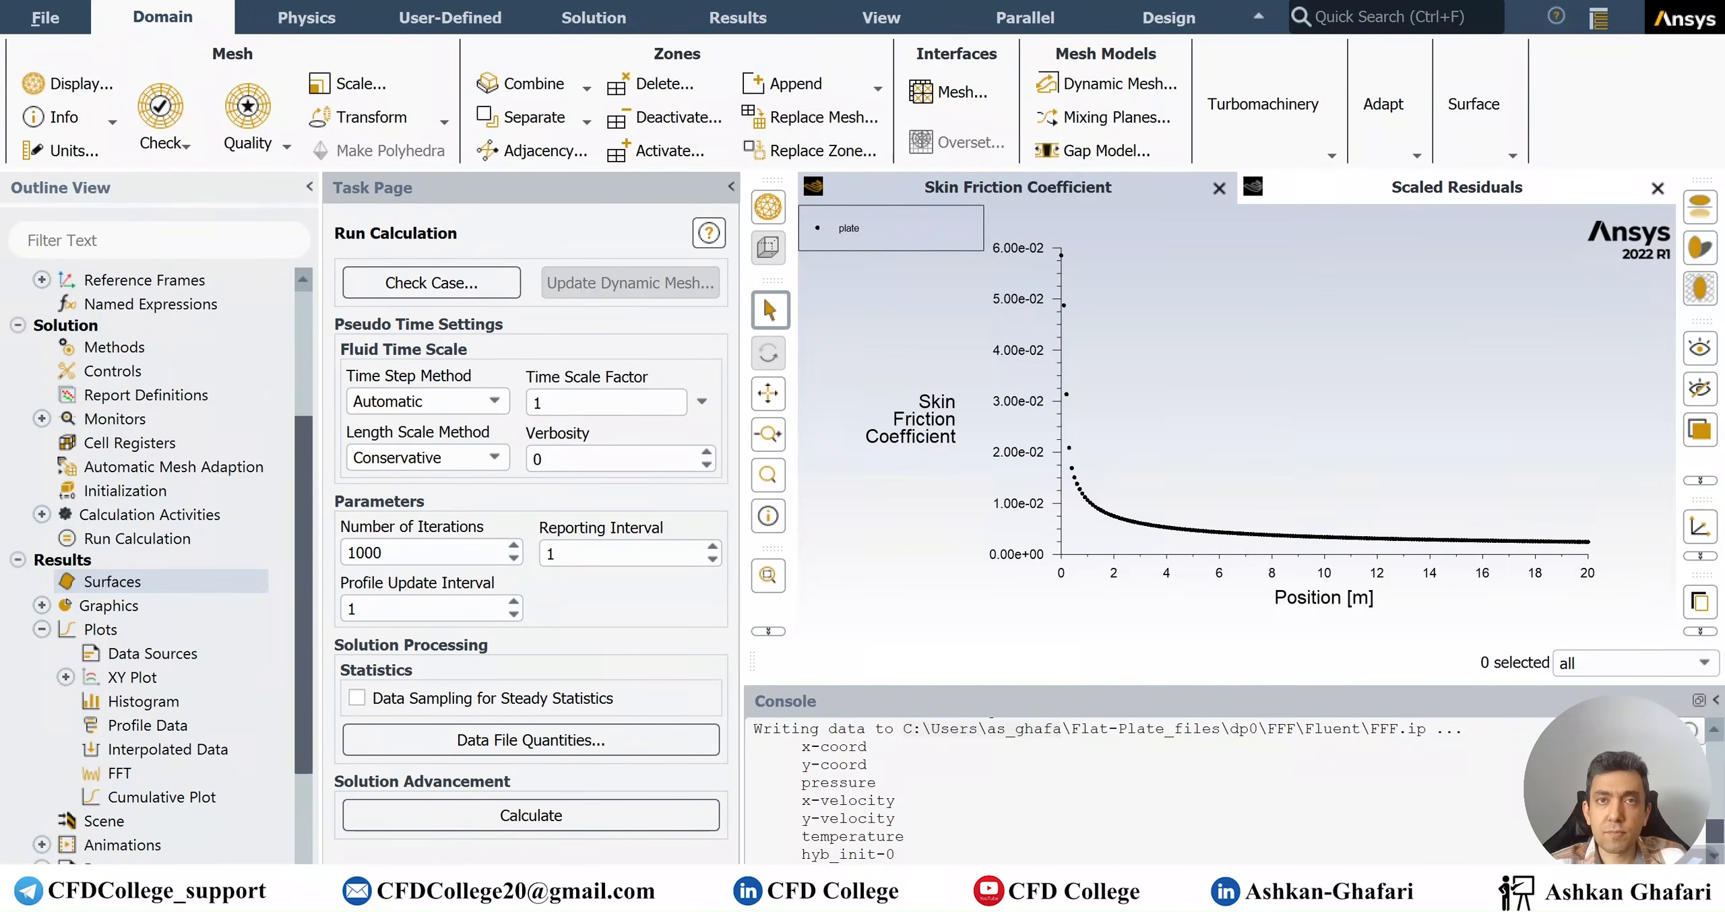
{"action": "key", "text": "alt+Tab"}
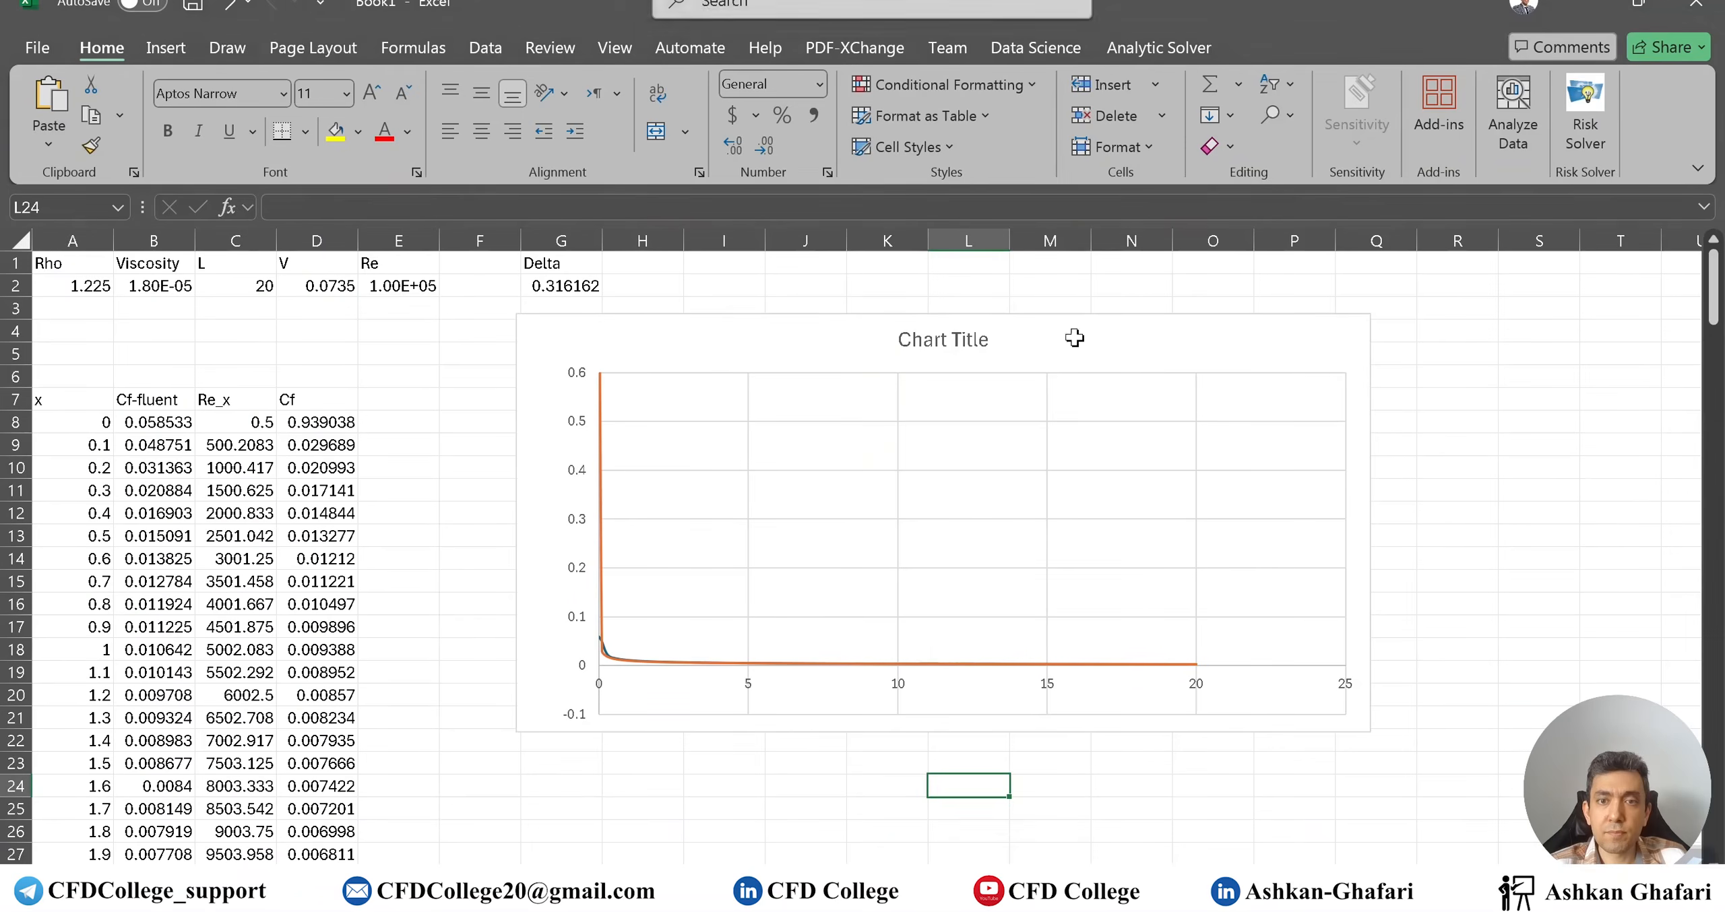
Try to bring up the remote desktop session from the taskbar
{"action": "key", "text": "alt+Tab"}
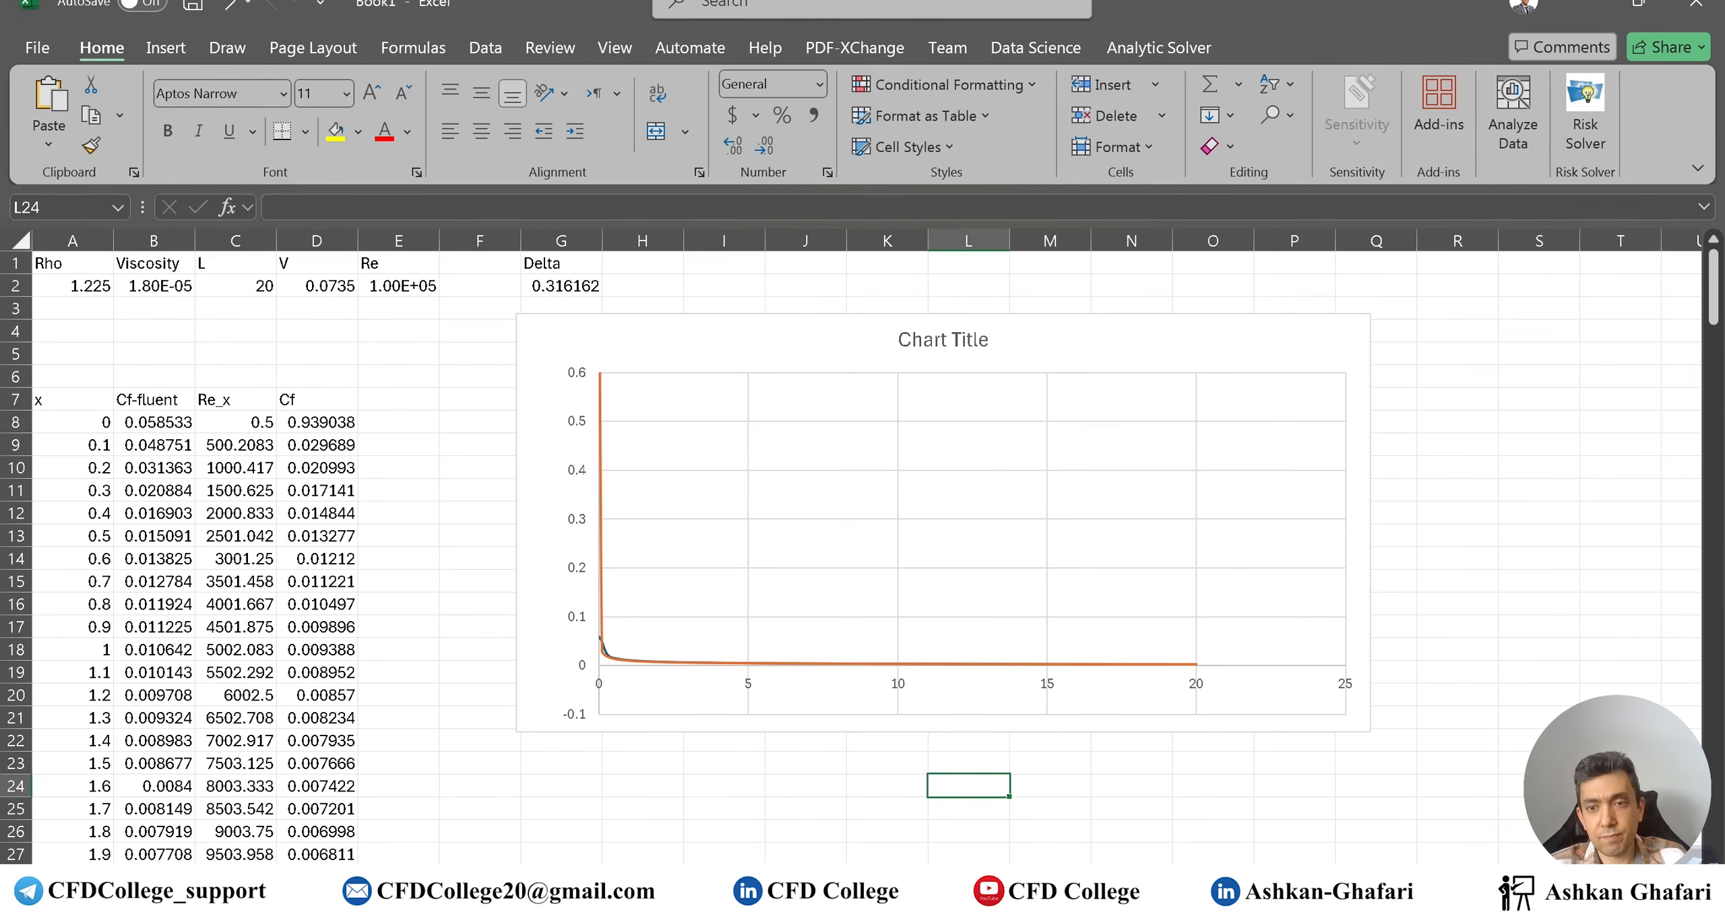
{"action": "mouse_move", "coordinate": [1244, 883]}
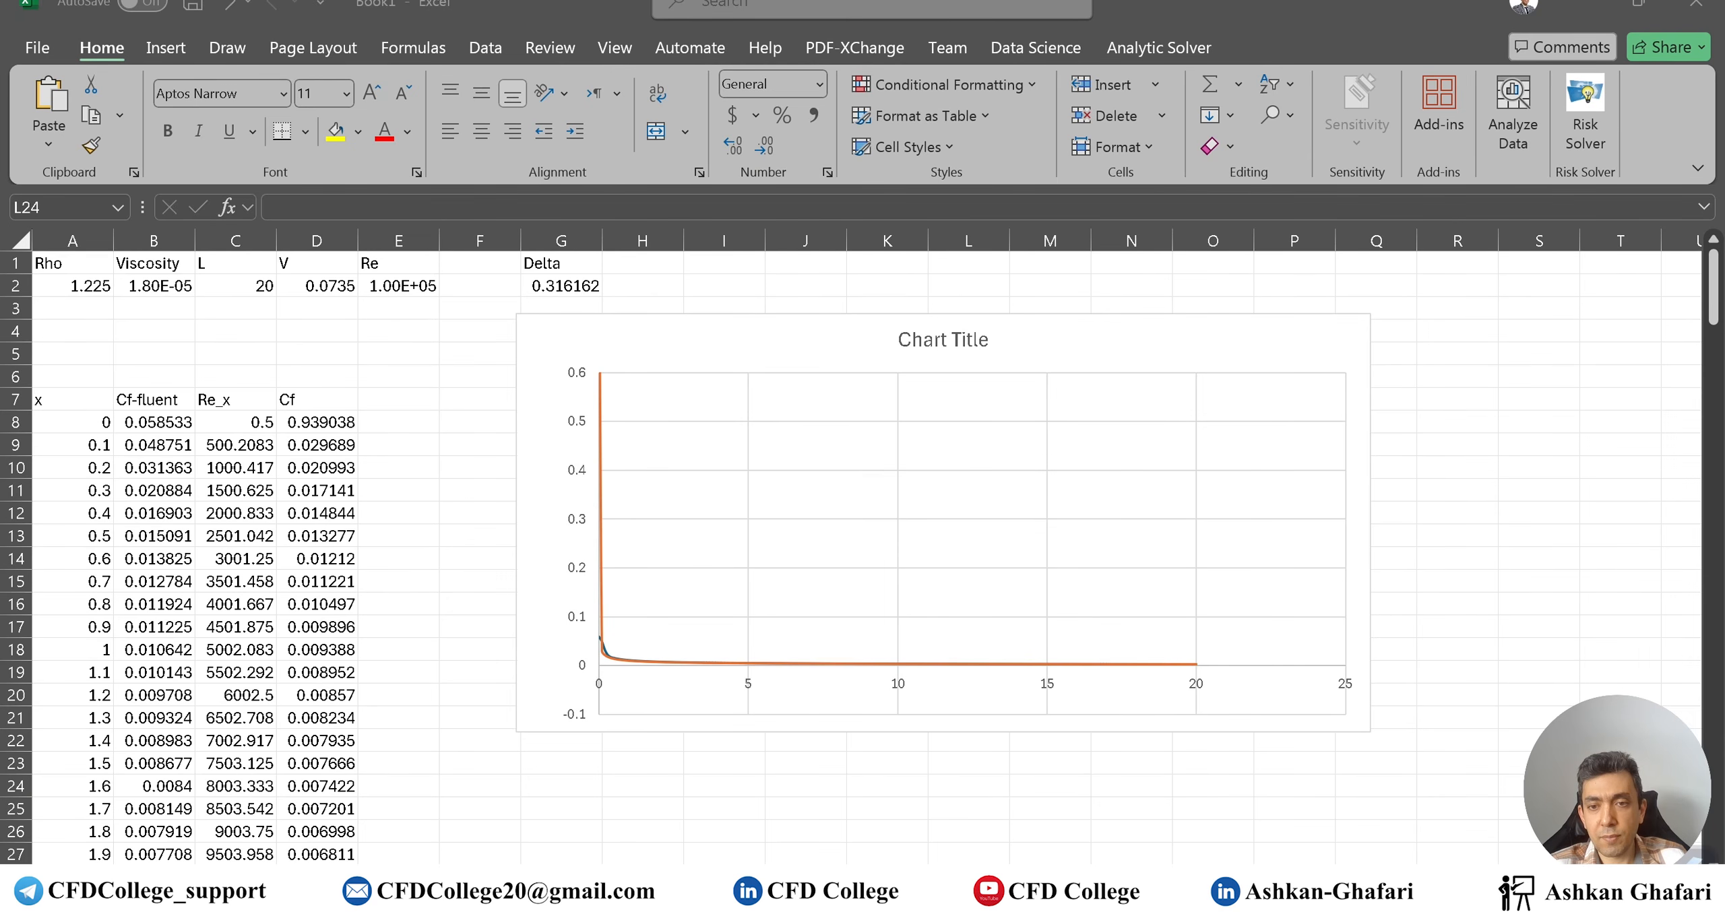
{"action": "mouse_move", "coordinate": [1191, 889]}
{"action": "left_click", "coordinate": [1191, 889]}
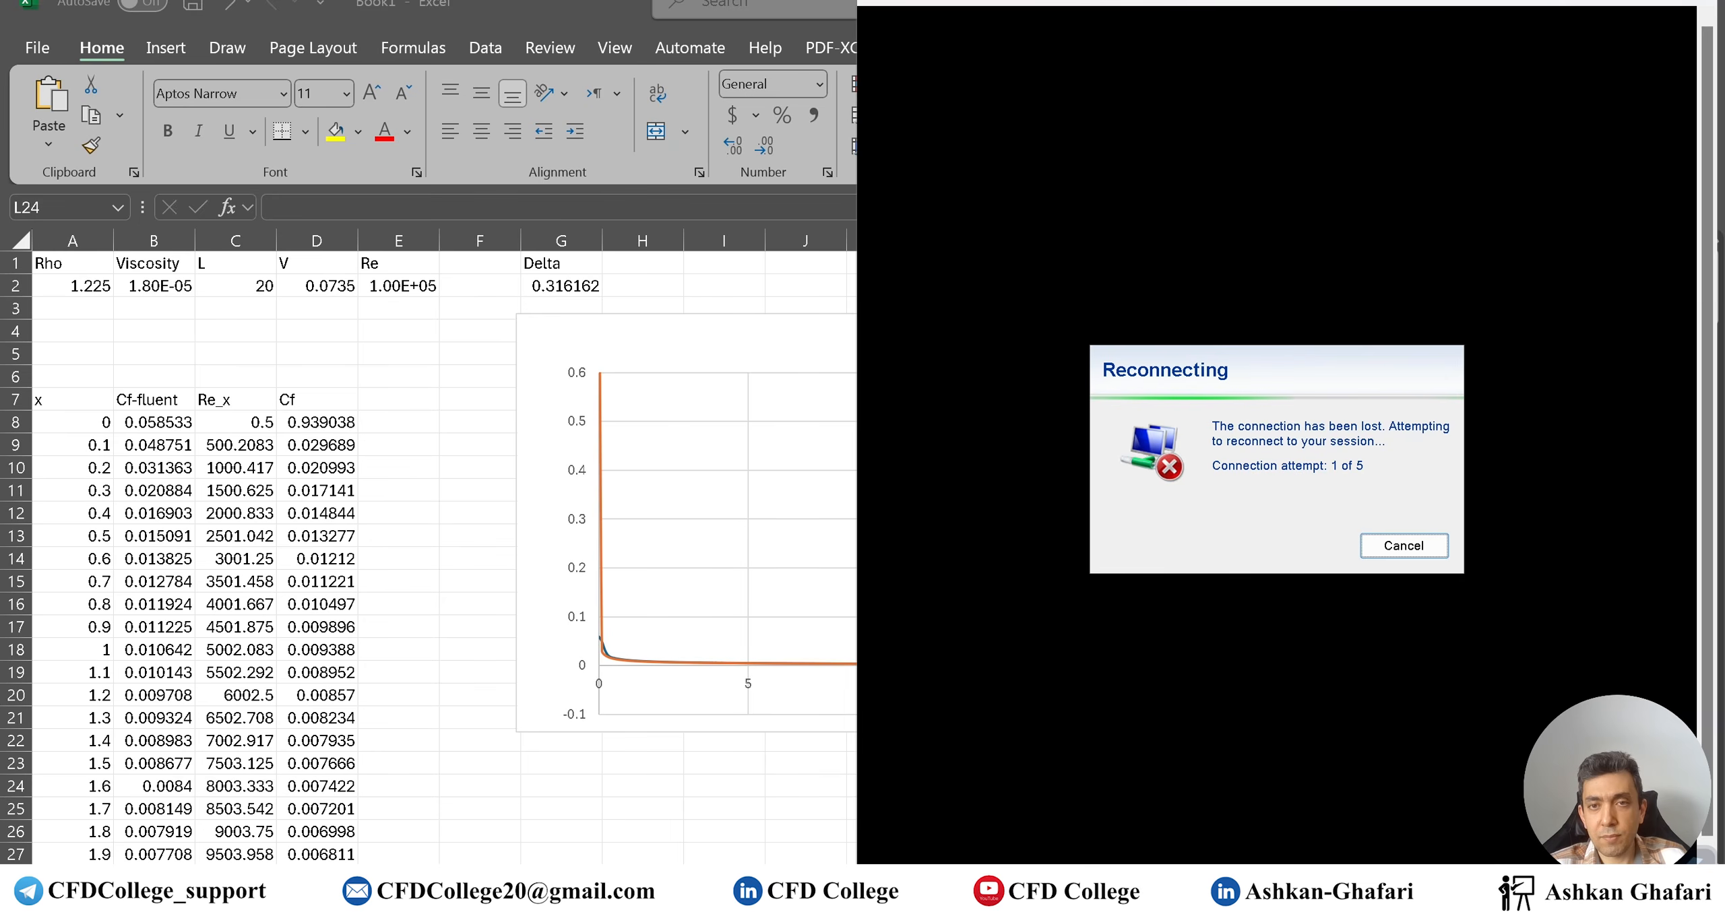
{"action": "left_click", "coordinate": [1191, 889]}
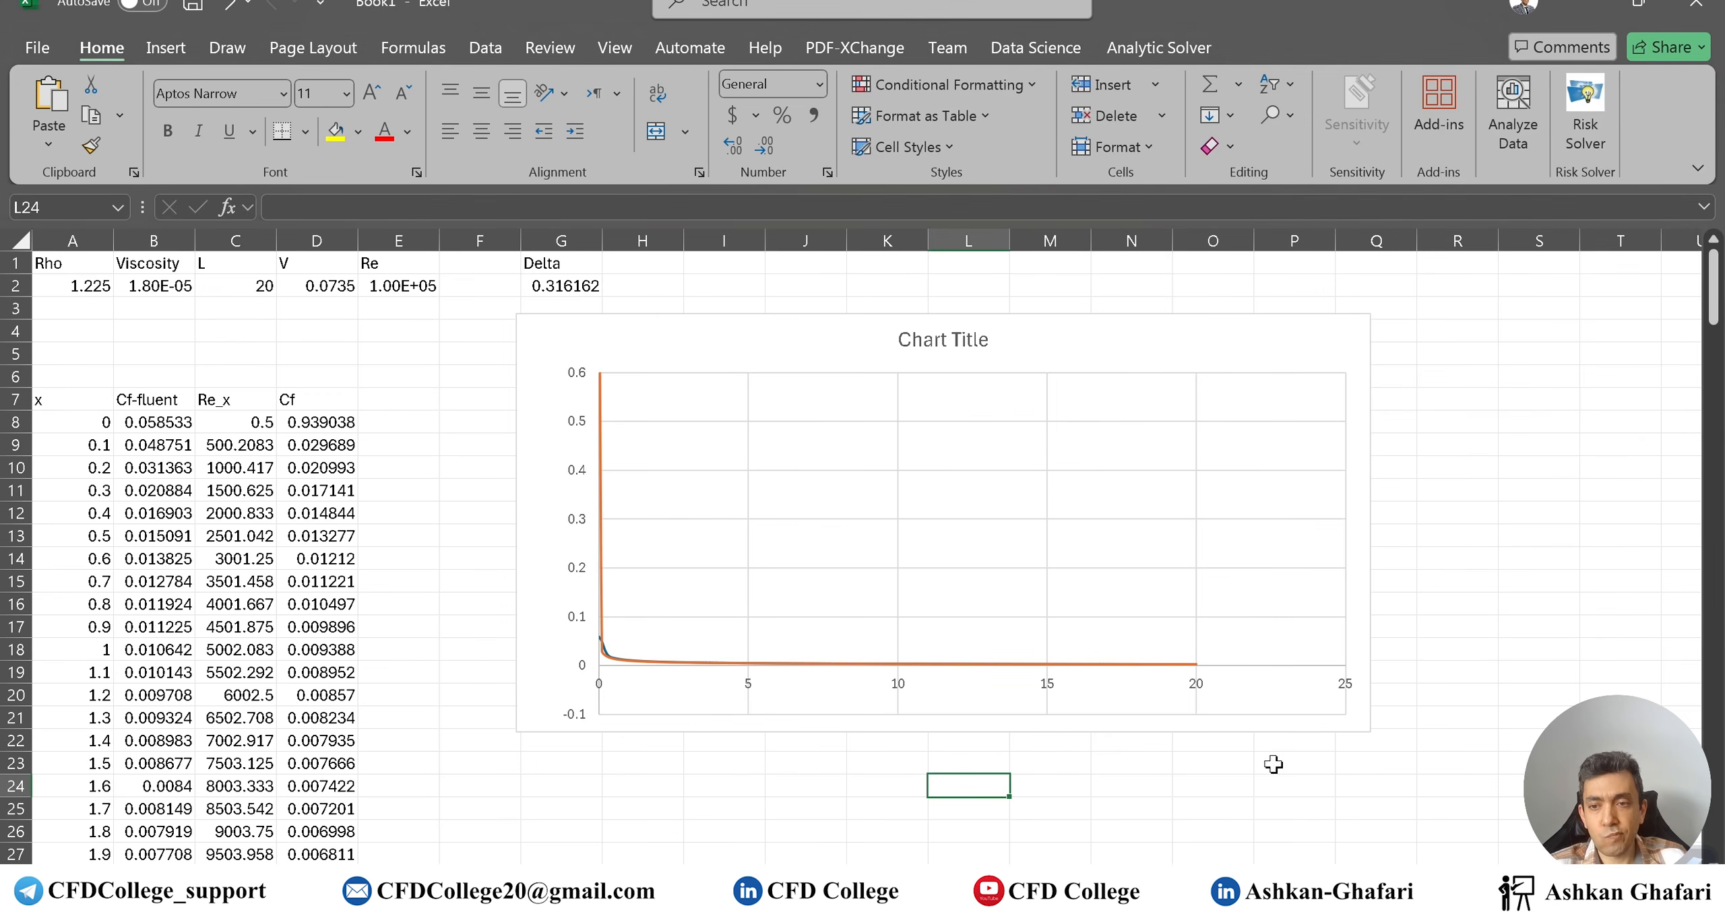
Launch Remote Desktop Connection and connect to the saved remote computer
{"action": "key", "text": "super"}
{"action": "type", "text": "re"}
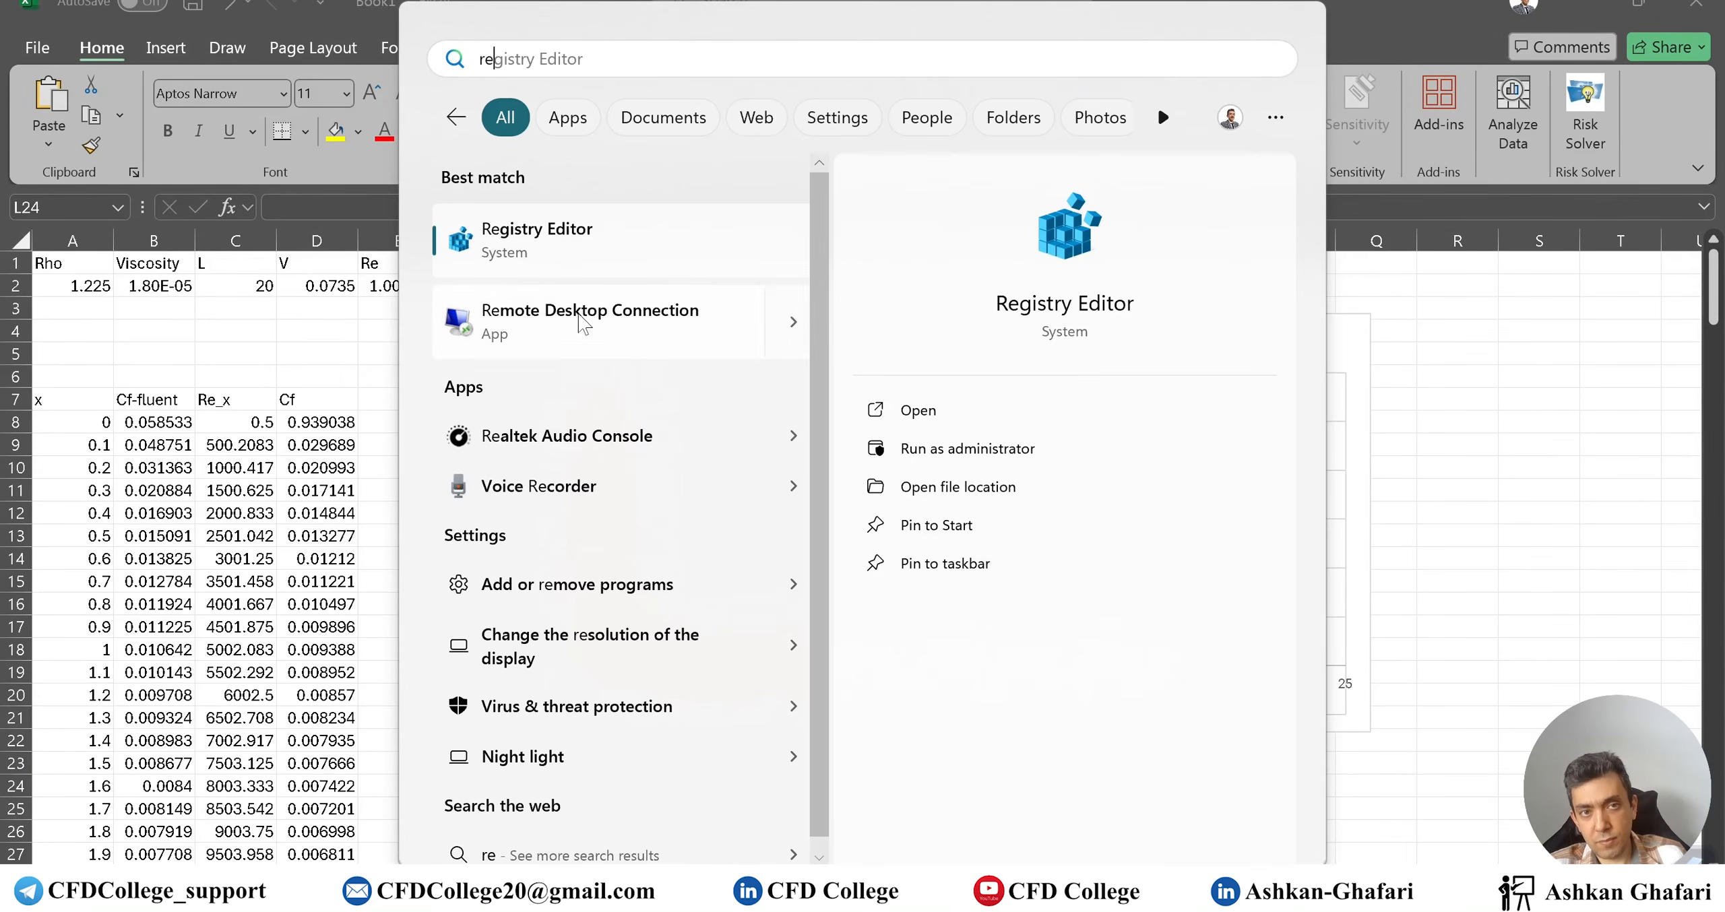
{"action": "left_click", "coordinate": [692, 308]}
{"action": "left_click", "coordinate": [990, 284]}
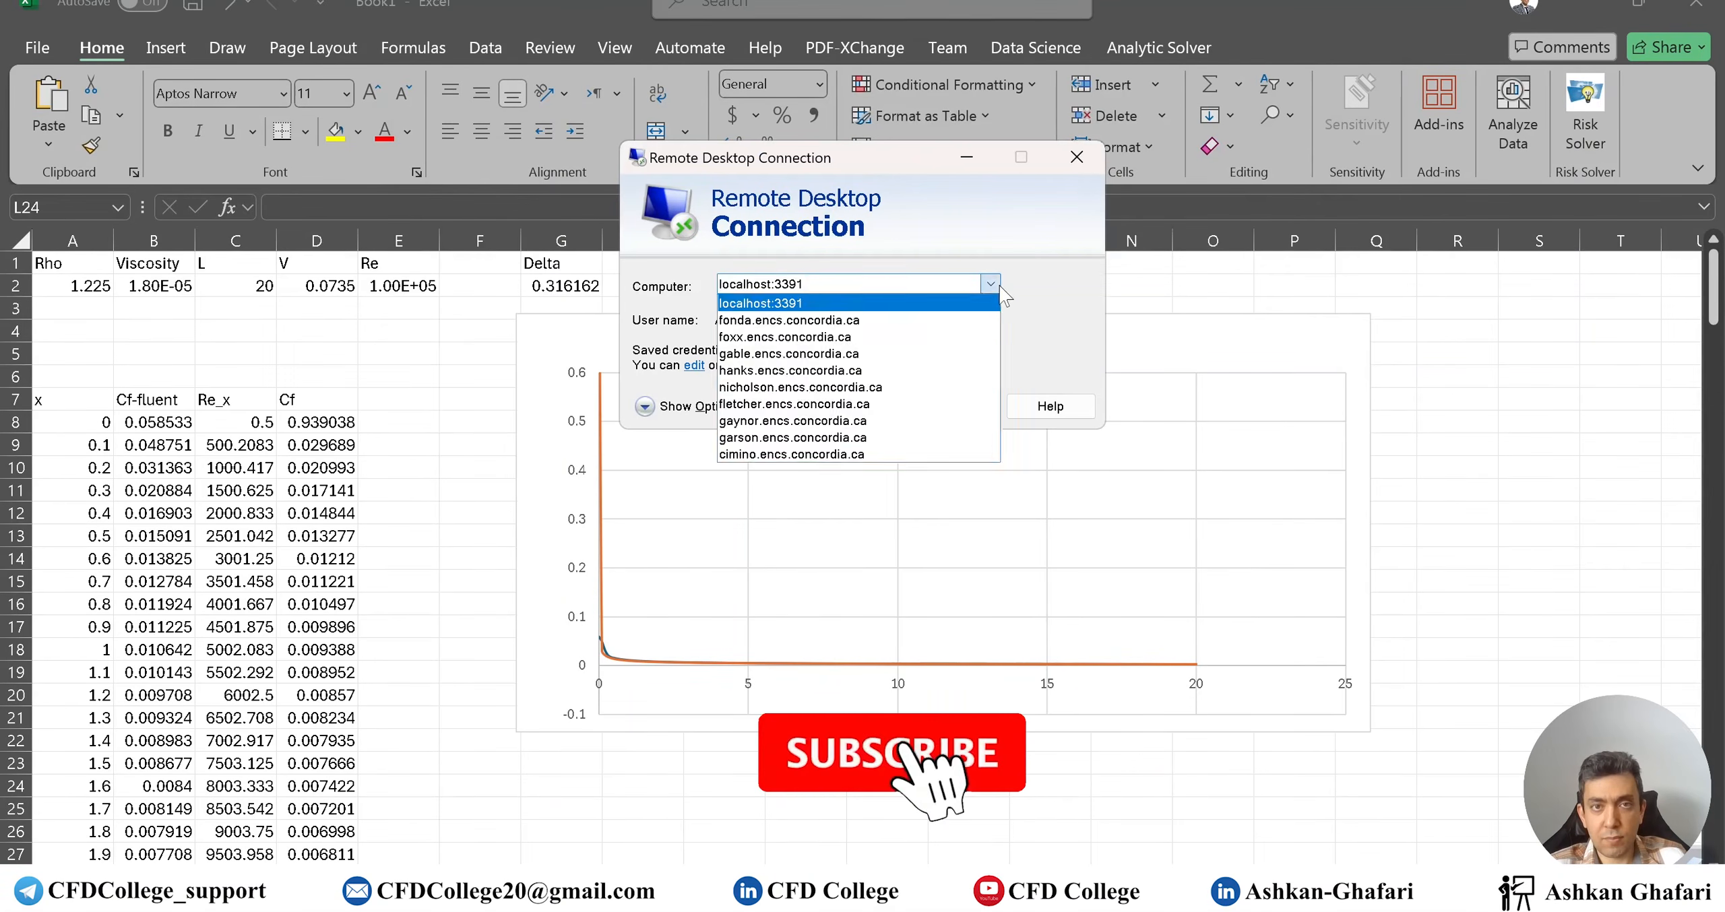
{"action": "left_click", "coordinate": [901, 321]}
{"action": "left_click", "coordinate": [943, 405]}
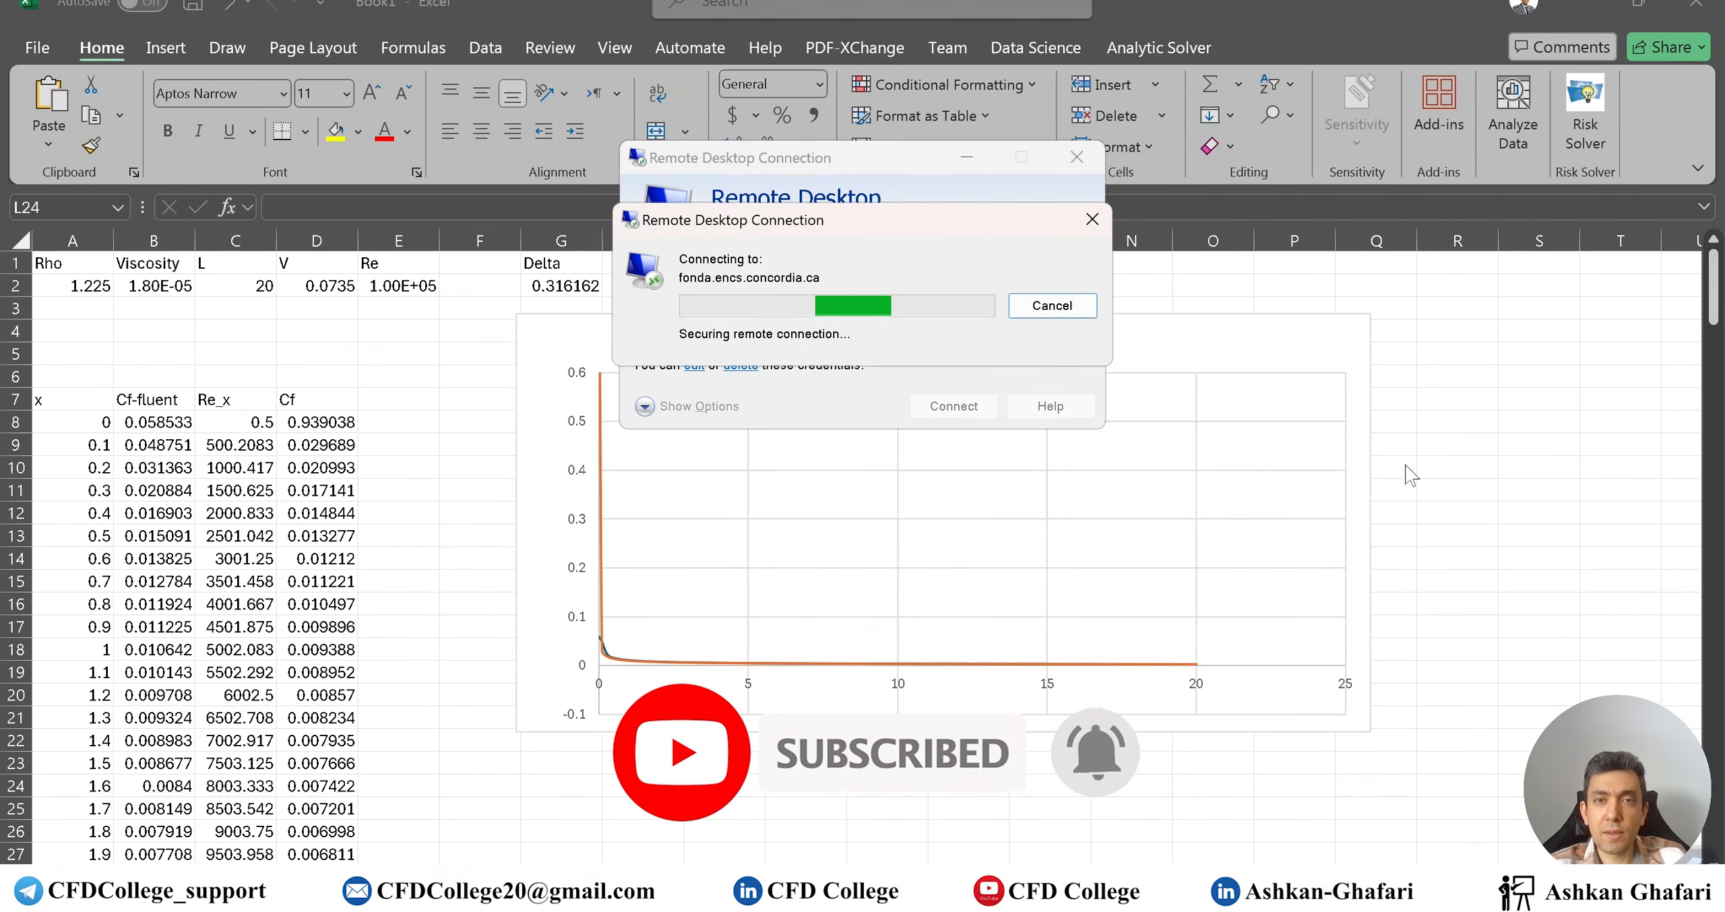
Return to the remote Fluent session and cancel the extra connection attempt
{"action": "scroll", "coordinate": [1155, 800], "scroll_direction": "down", "scroll_amount": 6}
{"action": "scroll", "coordinate": [1157, 804], "scroll_direction": "up", "scroll_amount": 6}
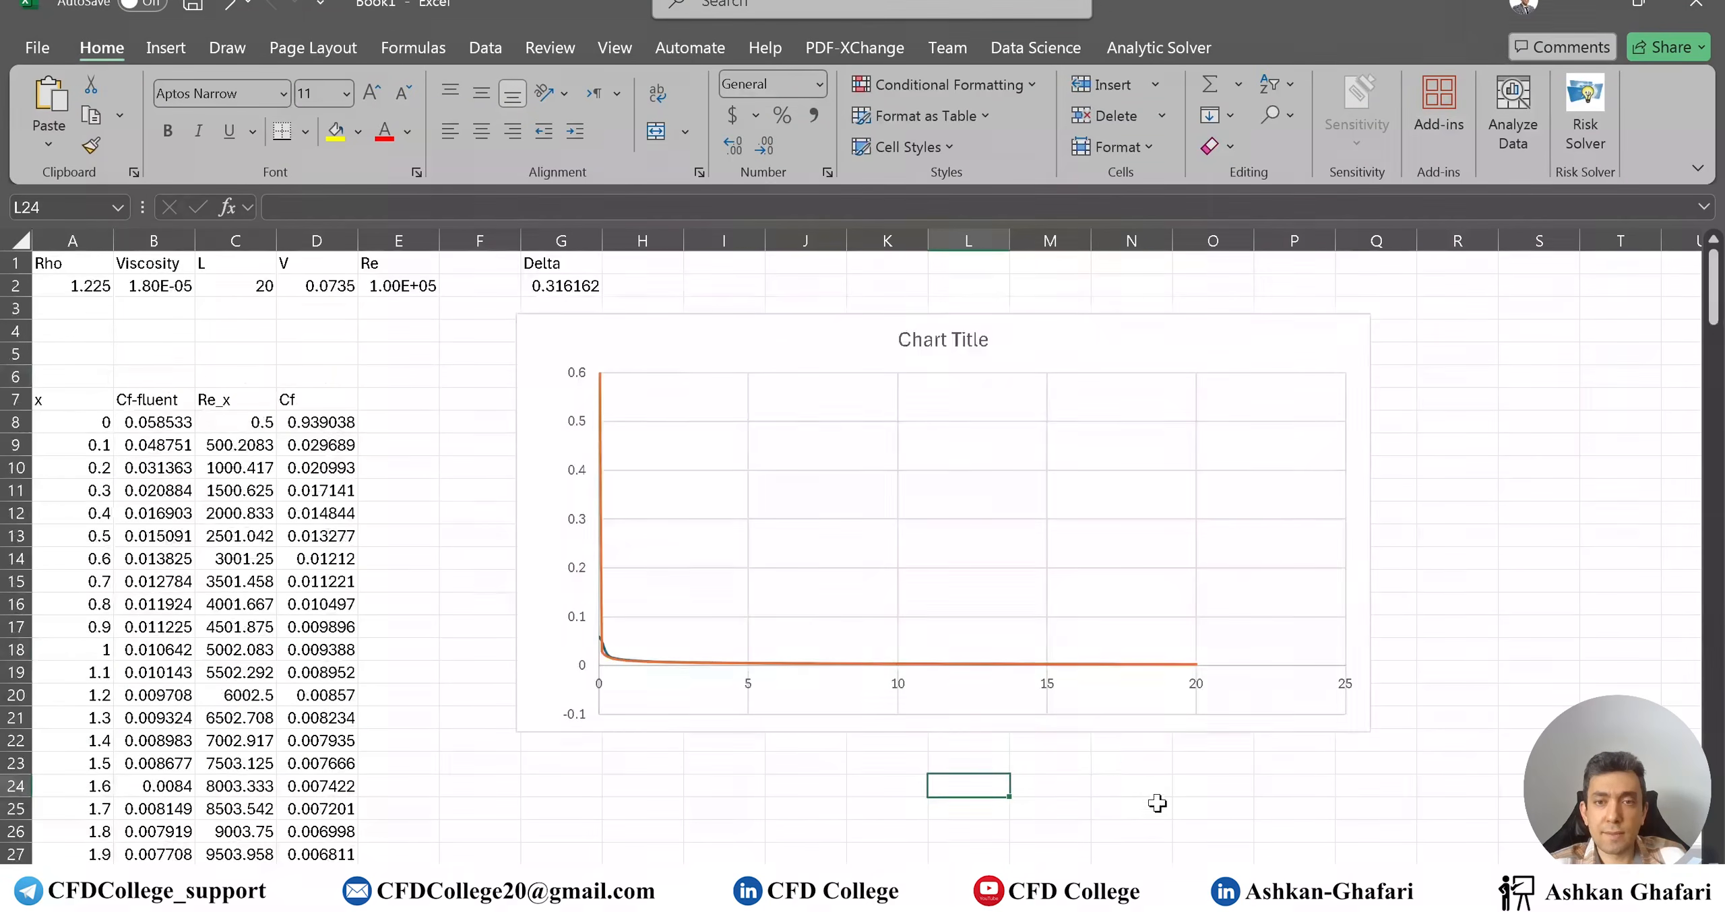
{"action": "left_click", "coordinate": [1191, 888]}
{"action": "left_click", "coordinate": [1124, 797]}
{"action": "left_click", "coordinate": [1046, 303]}
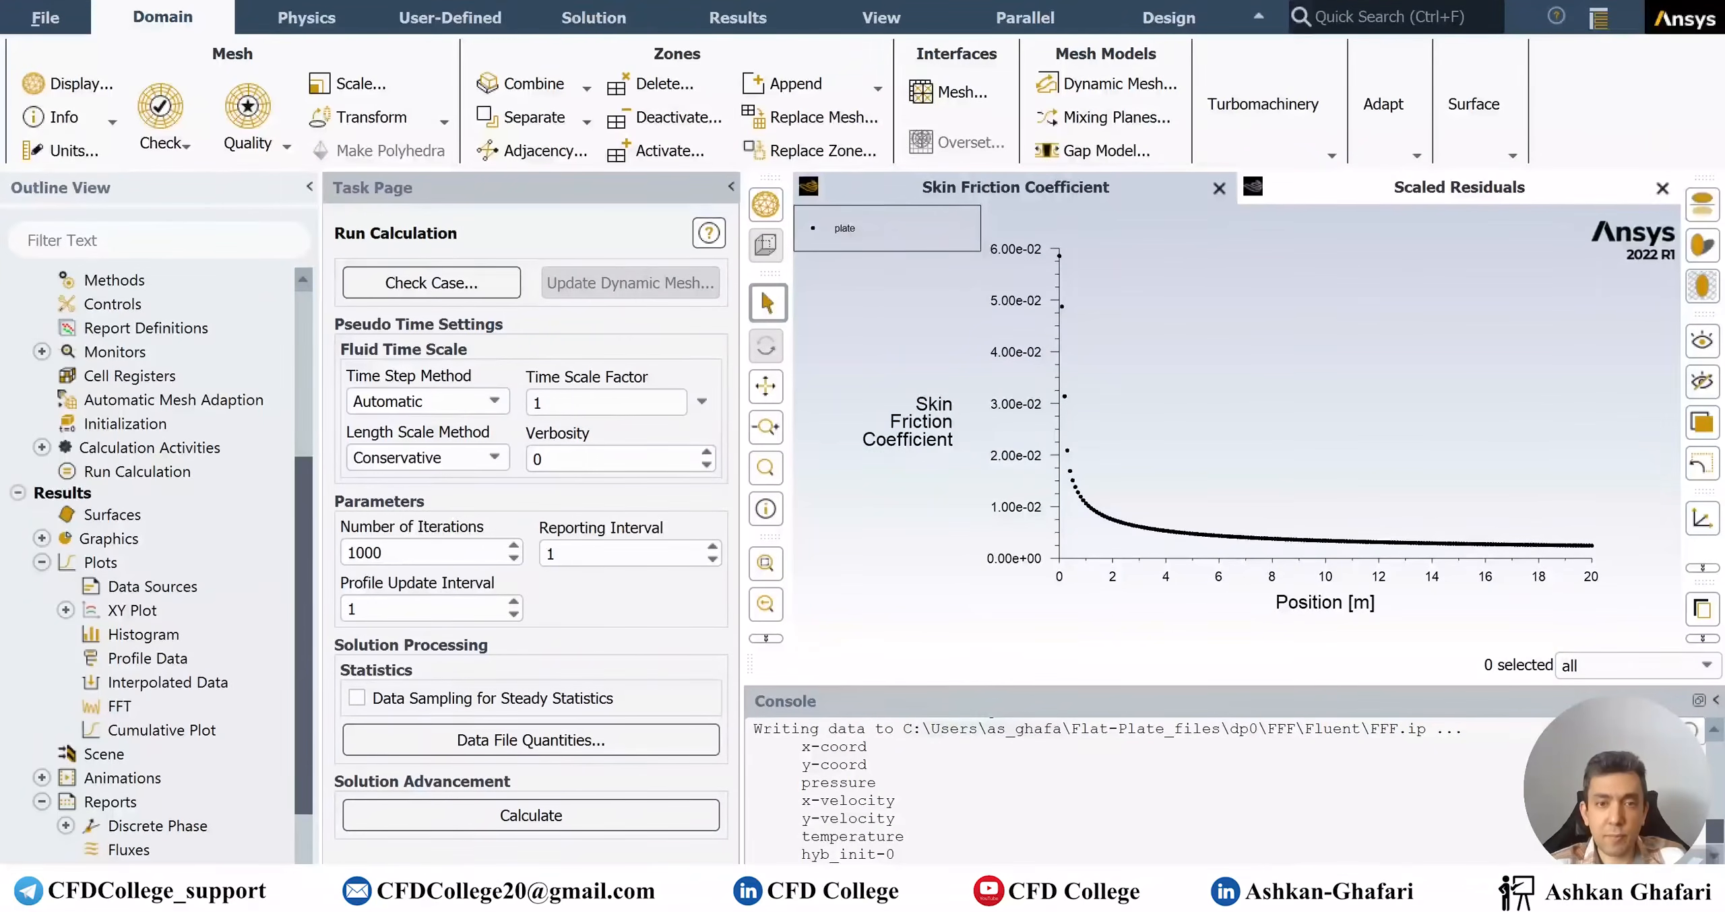
Plot filled contours of Velocity Magnitude (contour-1) over the flat-plate domain
{"action": "left_click", "coordinate": [41, 538]}
{"action": "double_click", "coordinate": [121, 585]}
{"action": "left_click_drag", "start_coordinate": [907, 196], "coordinate": [412, 223]}
{"action": "left_click", "coordinate": [391, 314]}
{"action": "left_click", "coordinate": [391, 359]}
{"action": "left_click", "coordinate": [396, 317]}
{"action": "left_click", "coordinate": [325, 377]}
{"action": "left_click", "coordinate": [308, 731]}
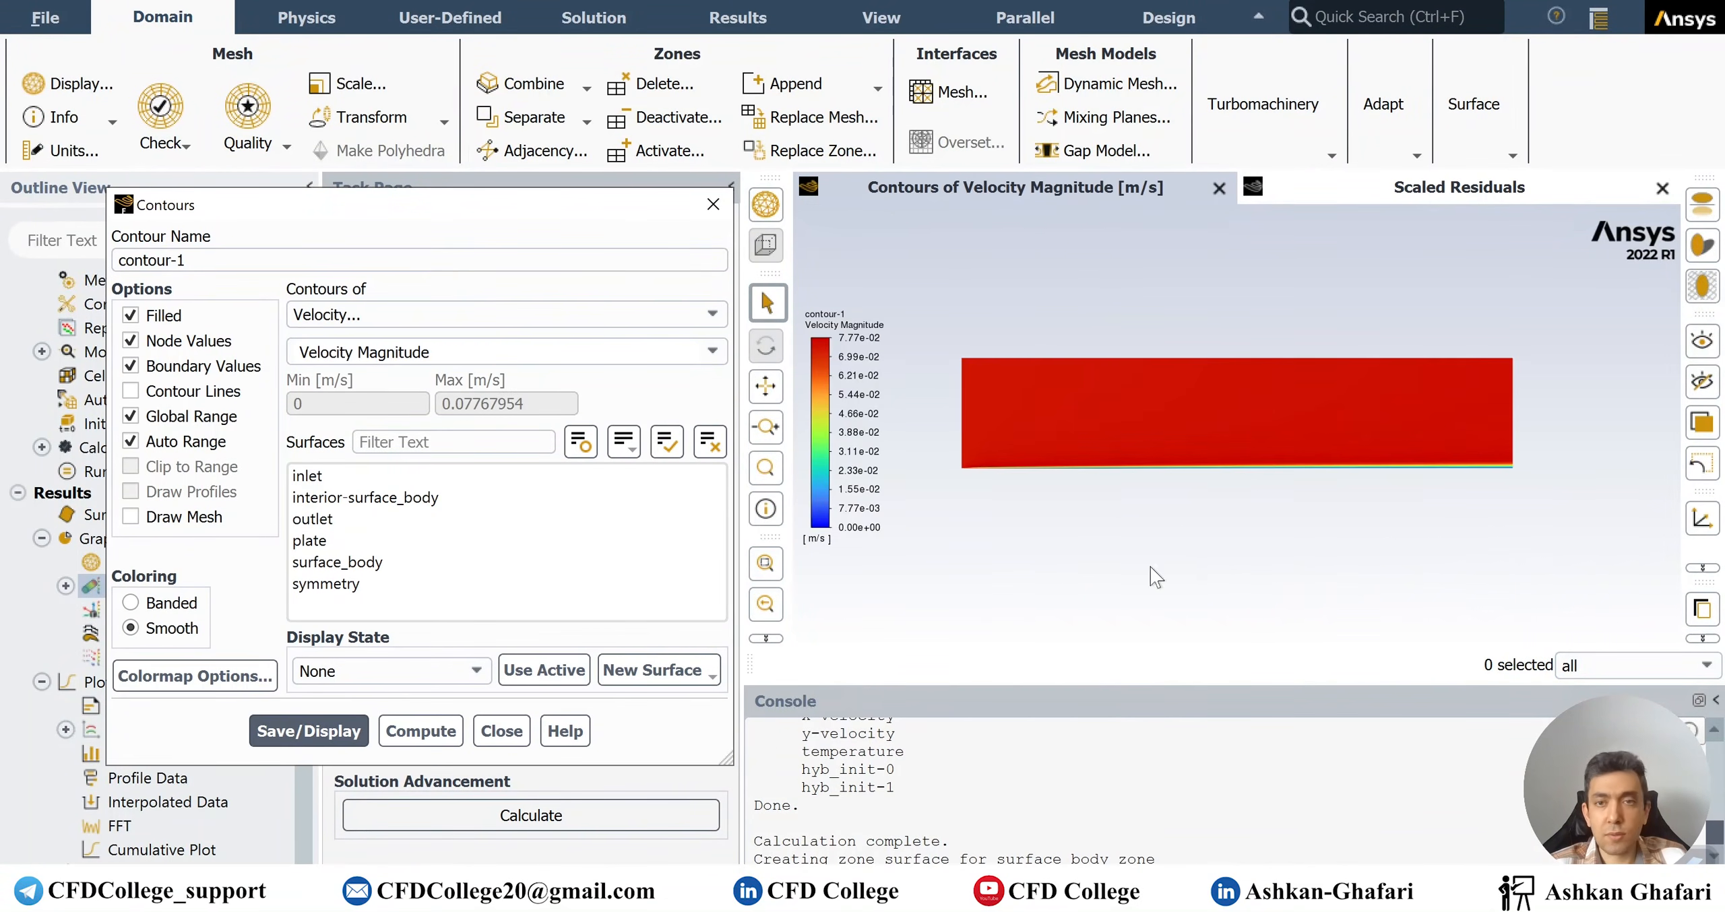
Zoom in on the thin velocity boundary layer along the plate, ranging 0 to 0.0777 m/s
{"action": "scroll", "coordinate": [1511, 474], "scroll_direction": "up", "scroll_amount": 3}
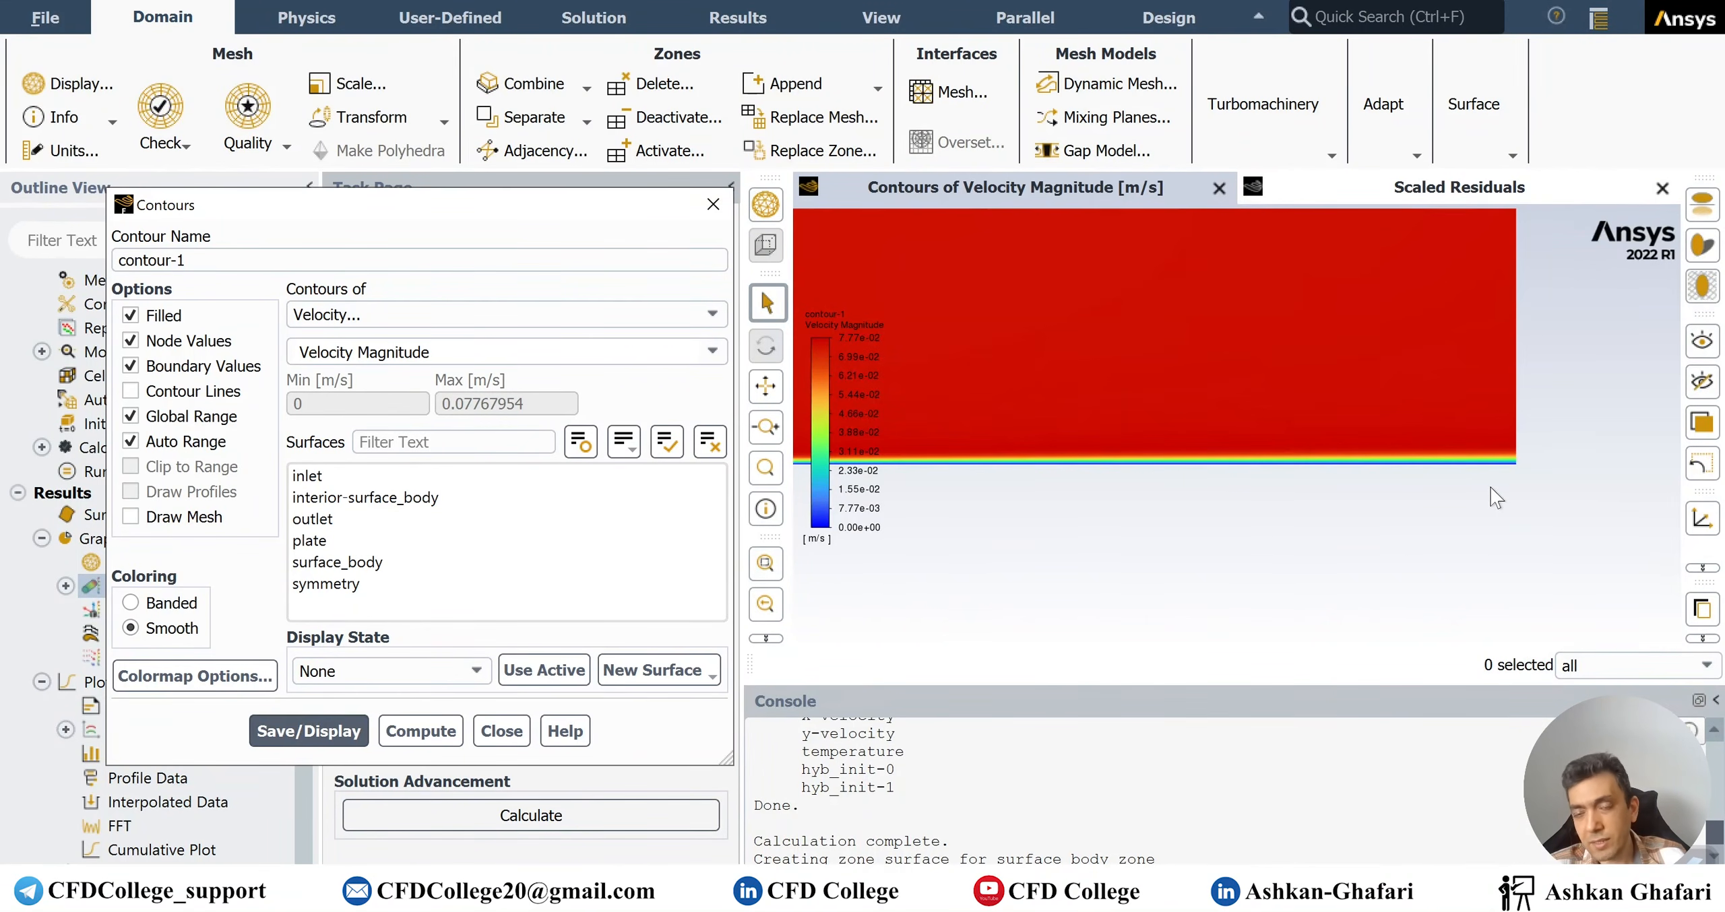
{"action": "scroll", "coordinate": [1491, 483], "scroll_direction": "up", "scroll_amount": 3}
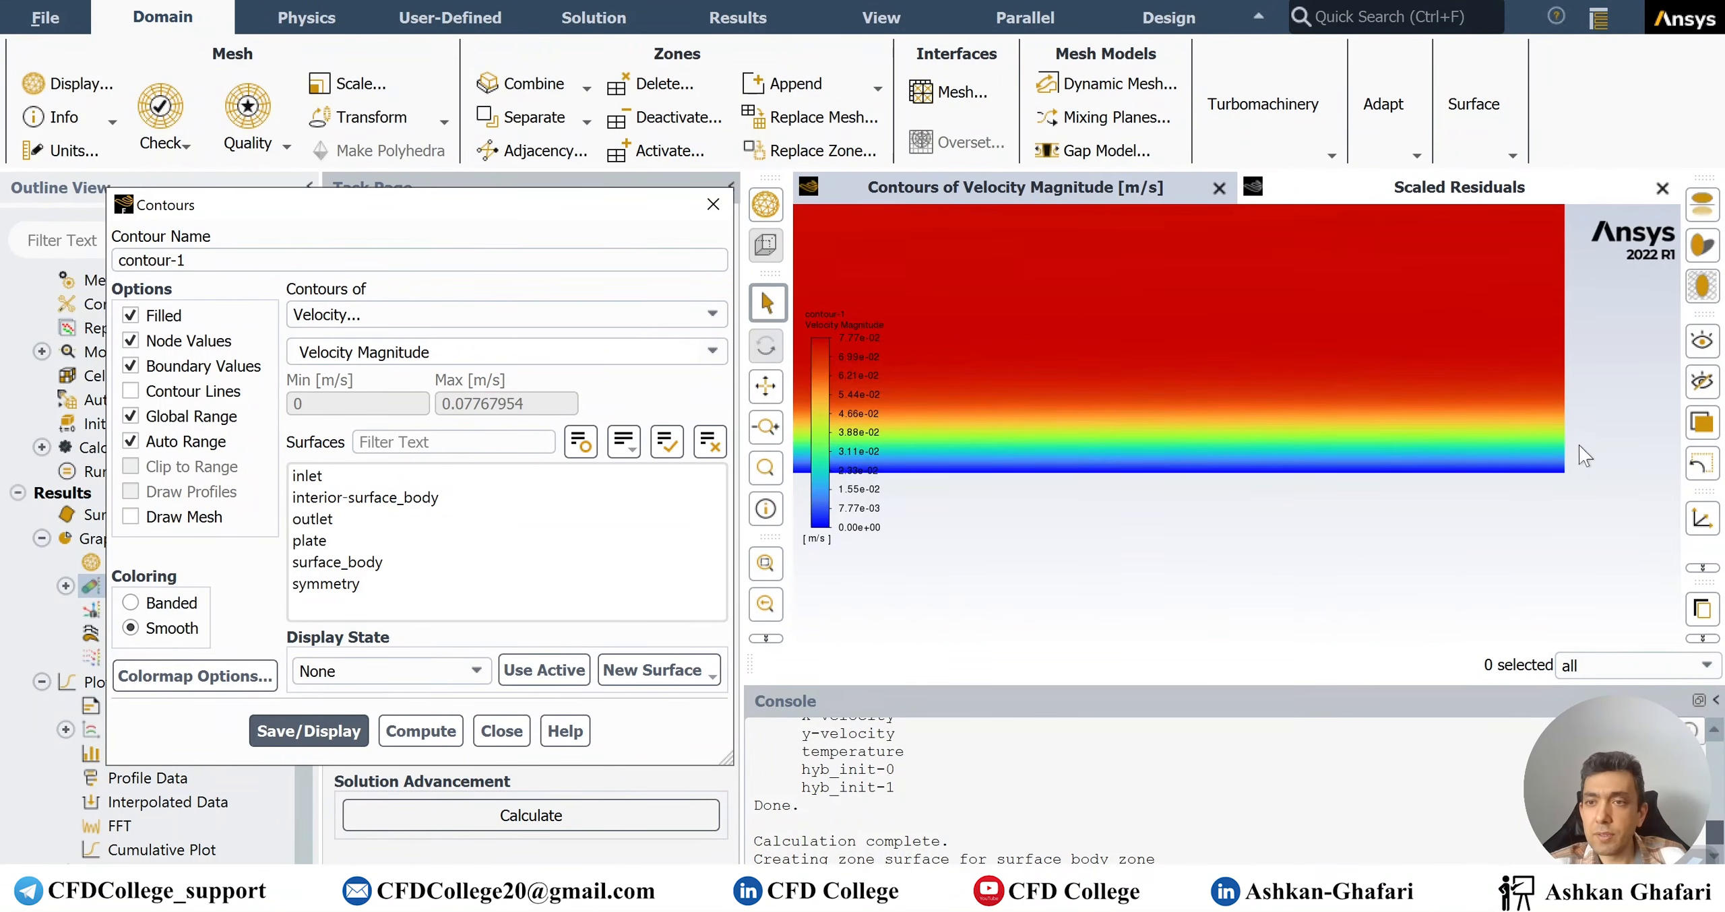
{"action": "scroll", "coordinate": [1575, 455], "scroll_direction": "down", "scroll_amount": 5}
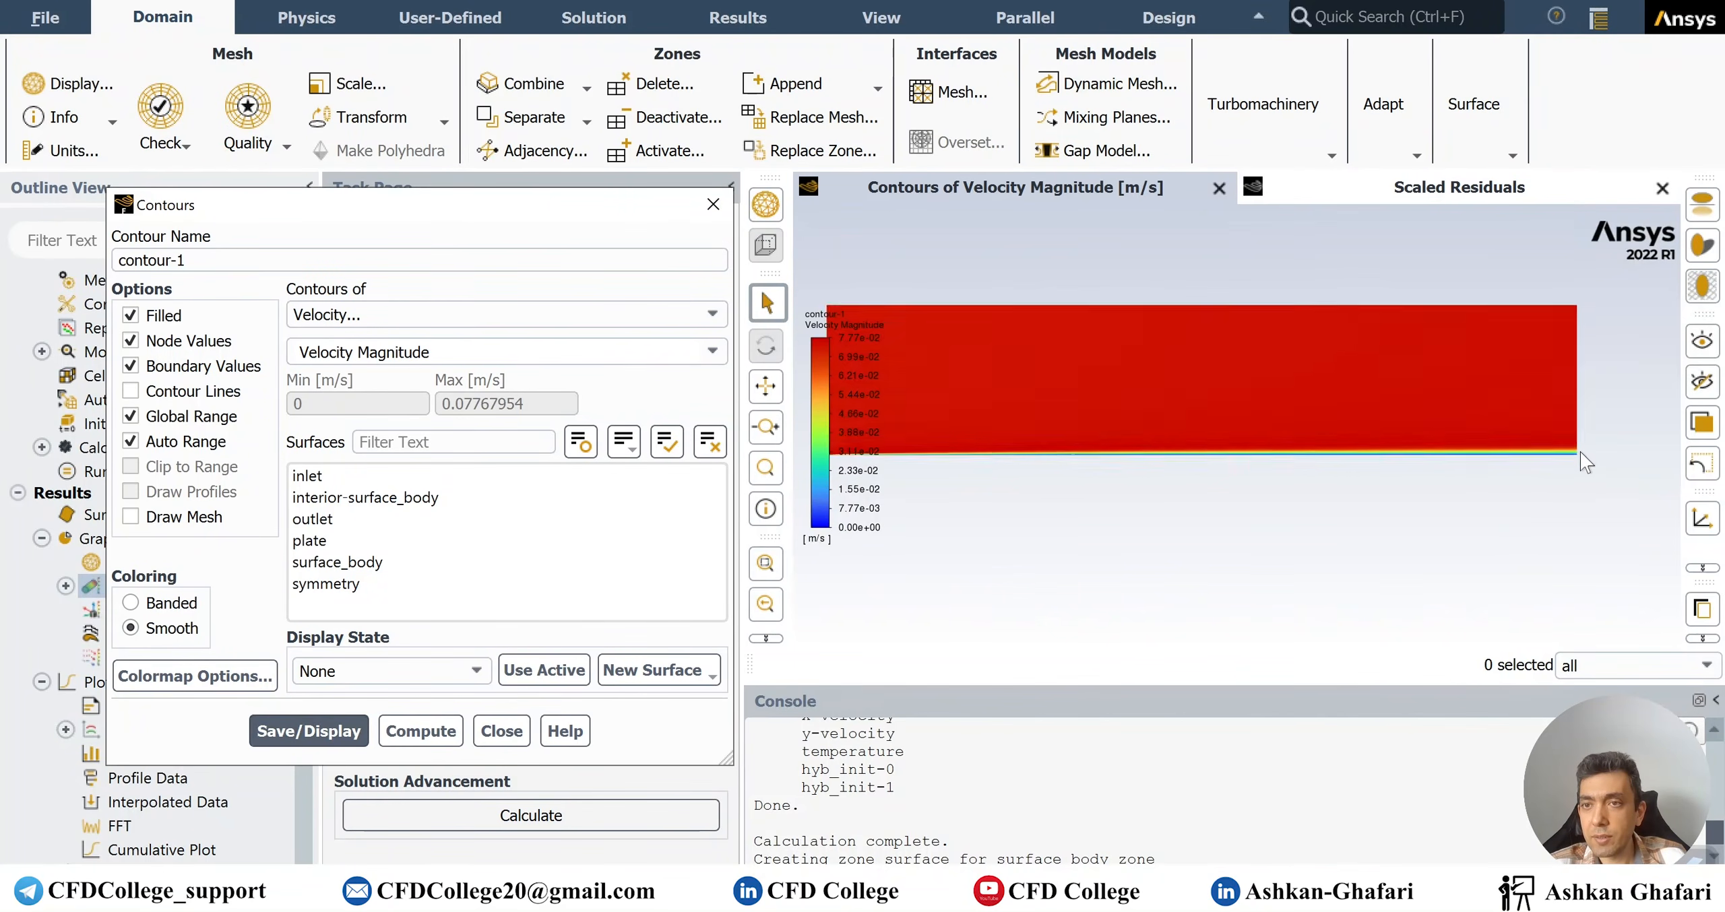
{"action": "scroll", "coordinate": [1582, 426], "scroll_direction": "up", "scroll_amount": 3}
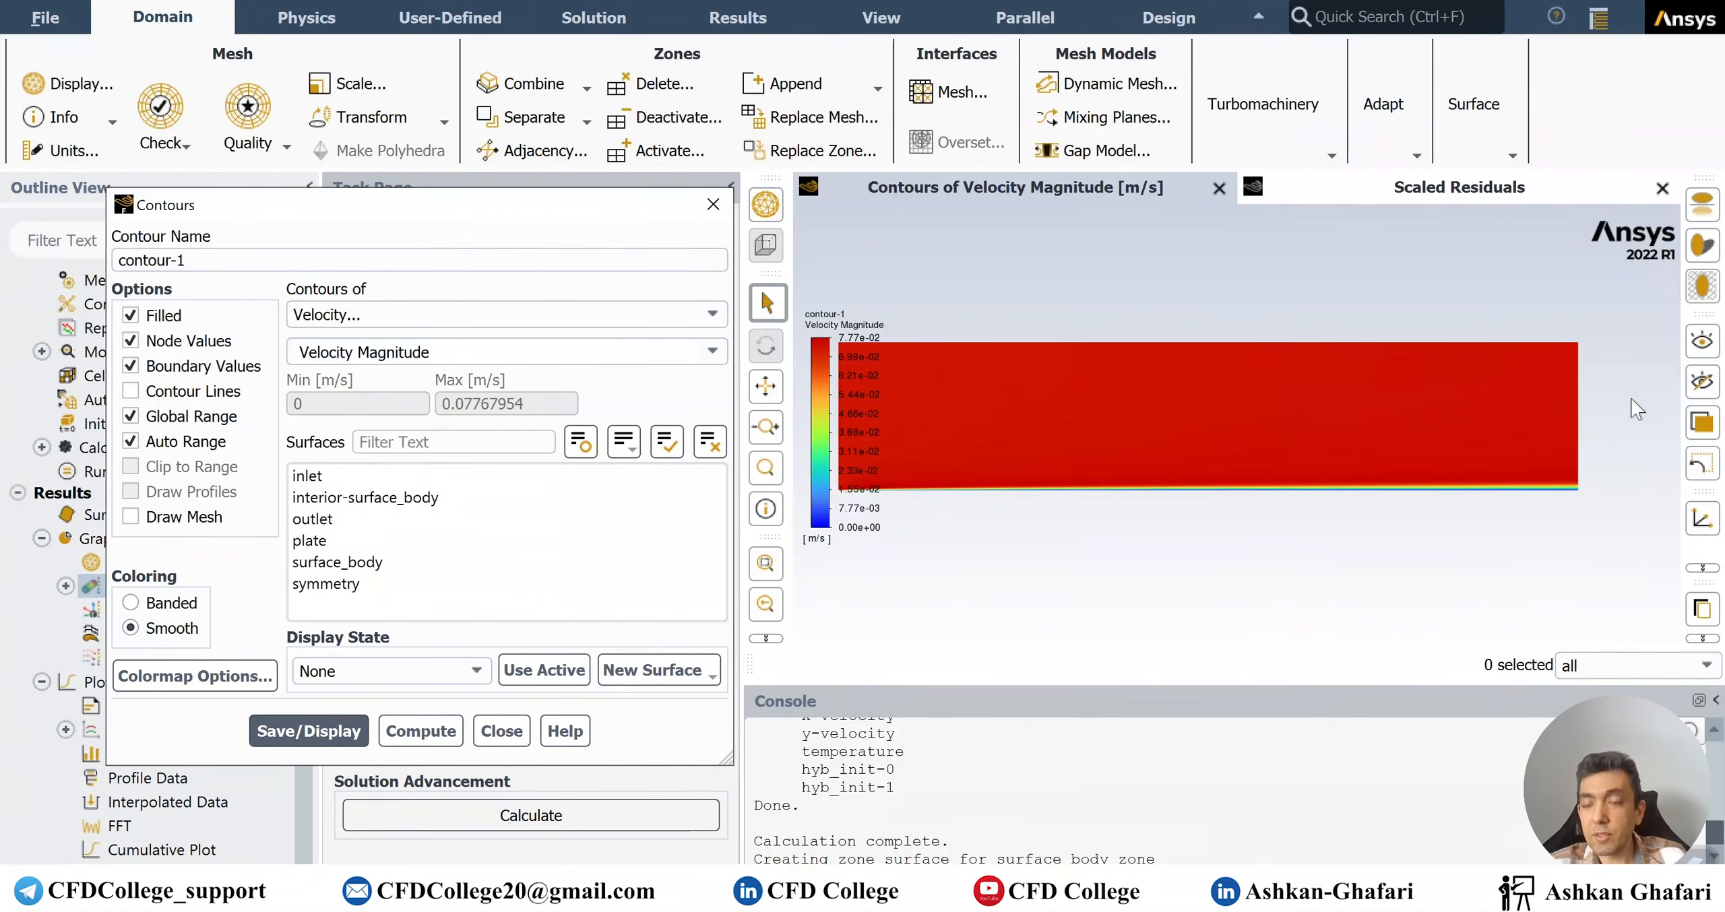
{"action": "scroll", "coordinate": [1605, 448], "scroll_direction": "up", "scroll_amount": 4}
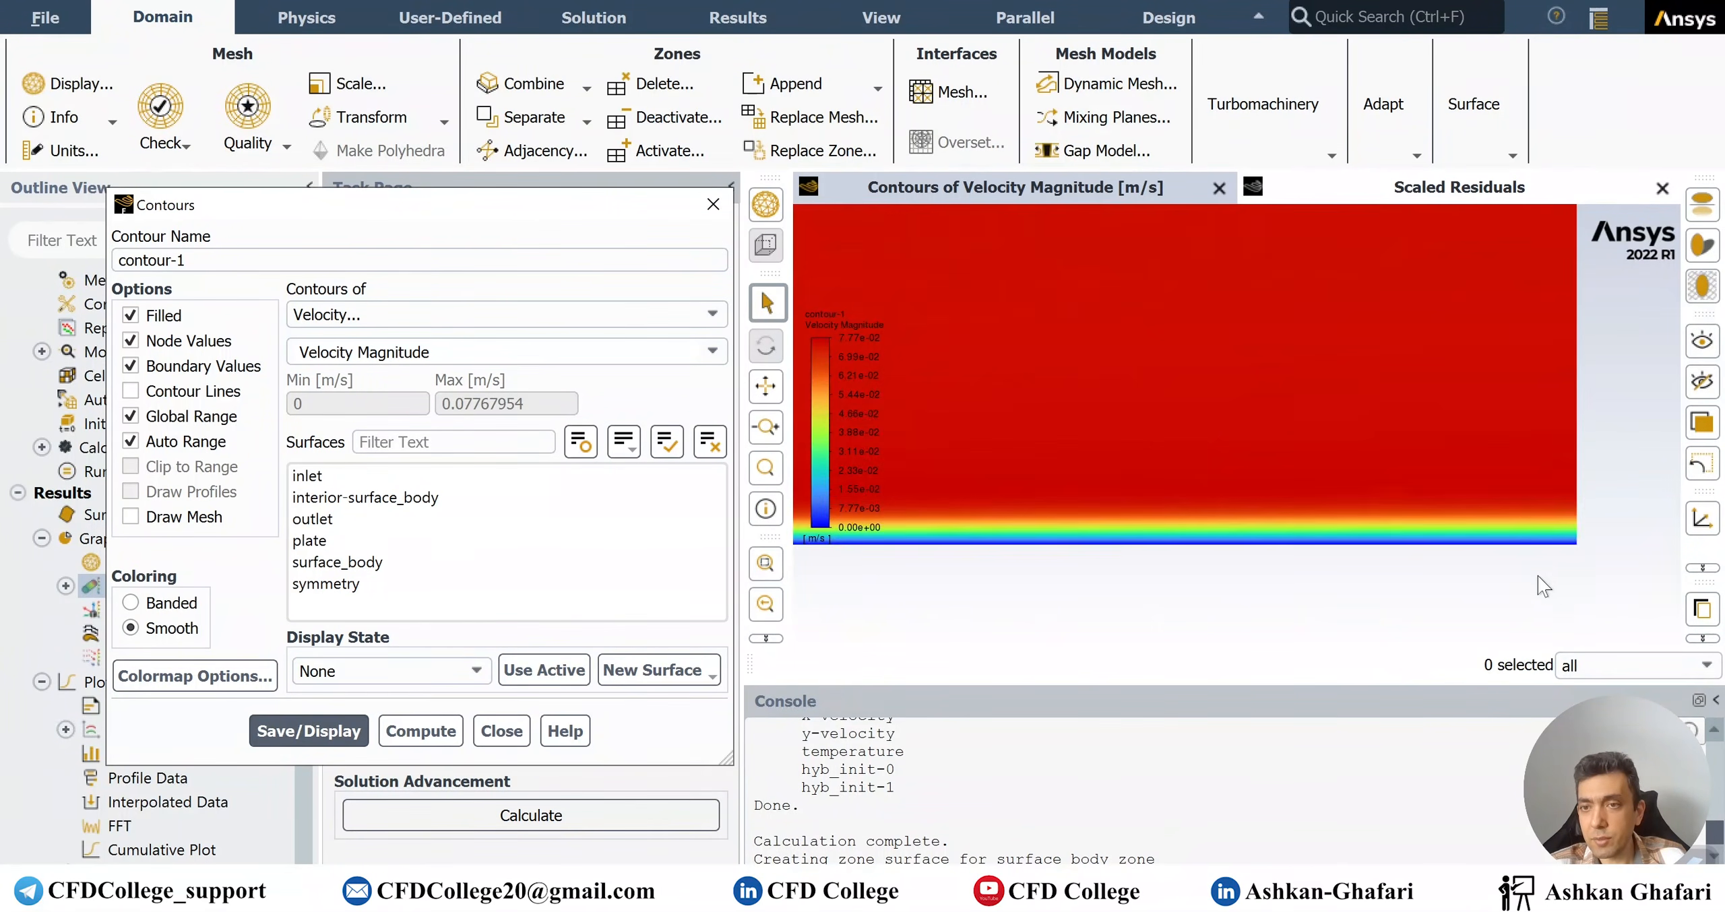
{"action": "scroll", "coordinate": [1594, 554], "scroll_direction": "down", "scroll_amount": 3}
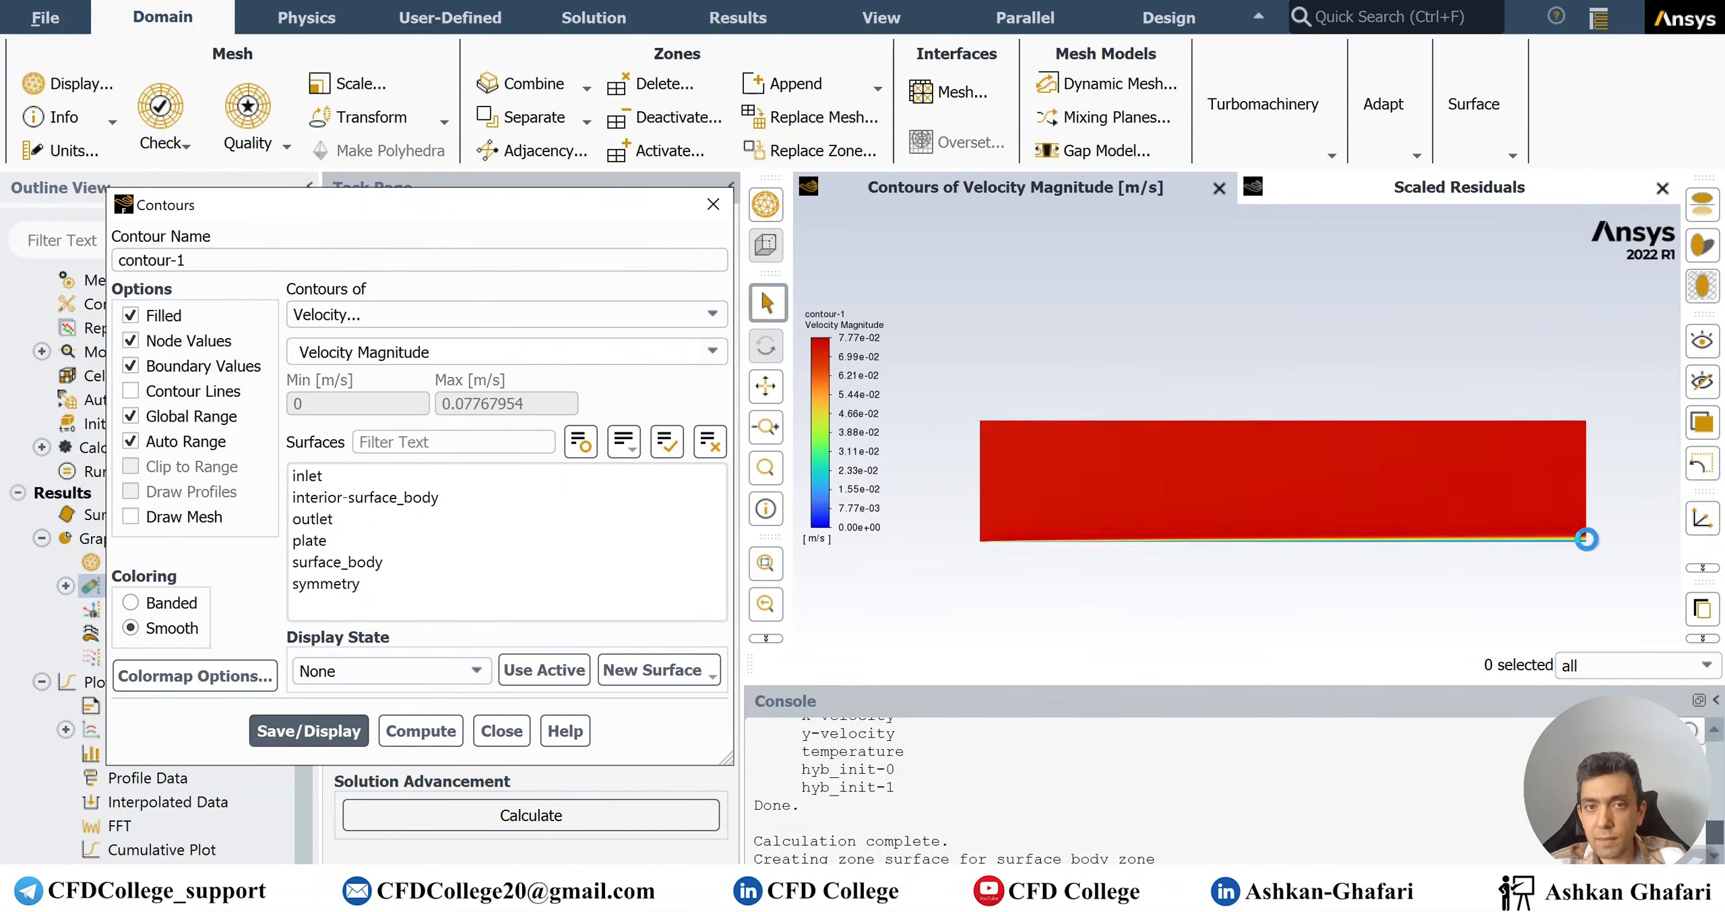
{"action": "left_click", "coordinate": [472, 314]}
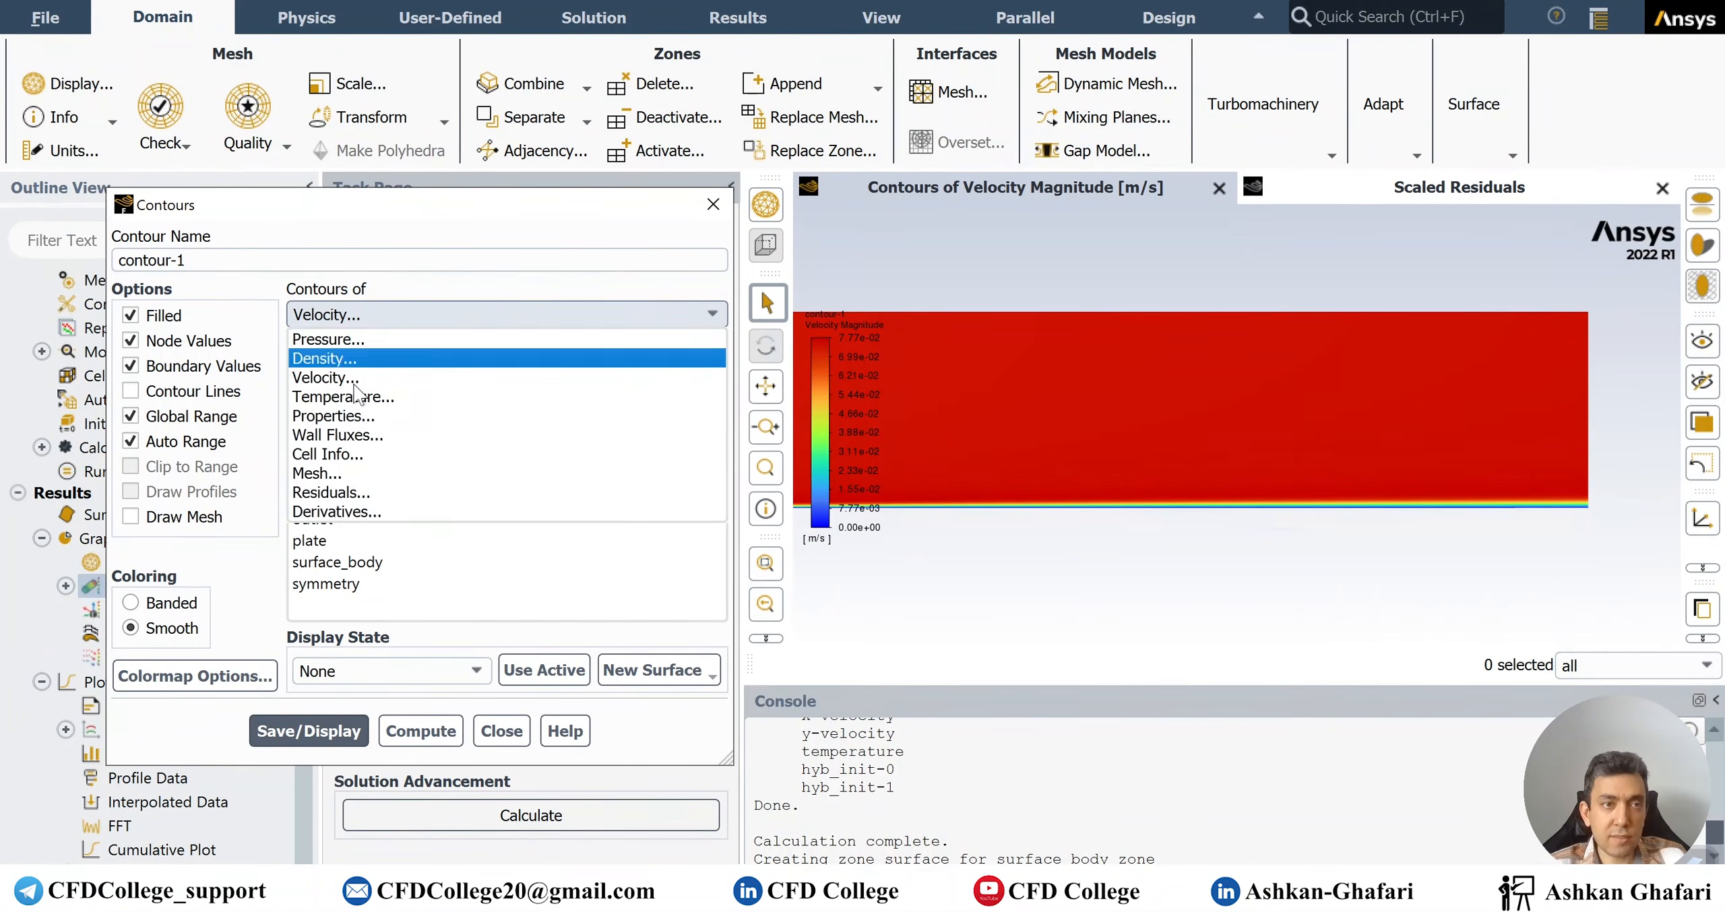
Display Static Temperature contours from 300 to 400 K and zoom toward the plate
{"action": "left_click", "coordinate": [330, 395]}
{"action": "left_click", "coordinate": [304, 731]}
{"action": "scroll", "coordinate": [1601, 499], "scroll_direction": "up", "scroll_amount": 2}
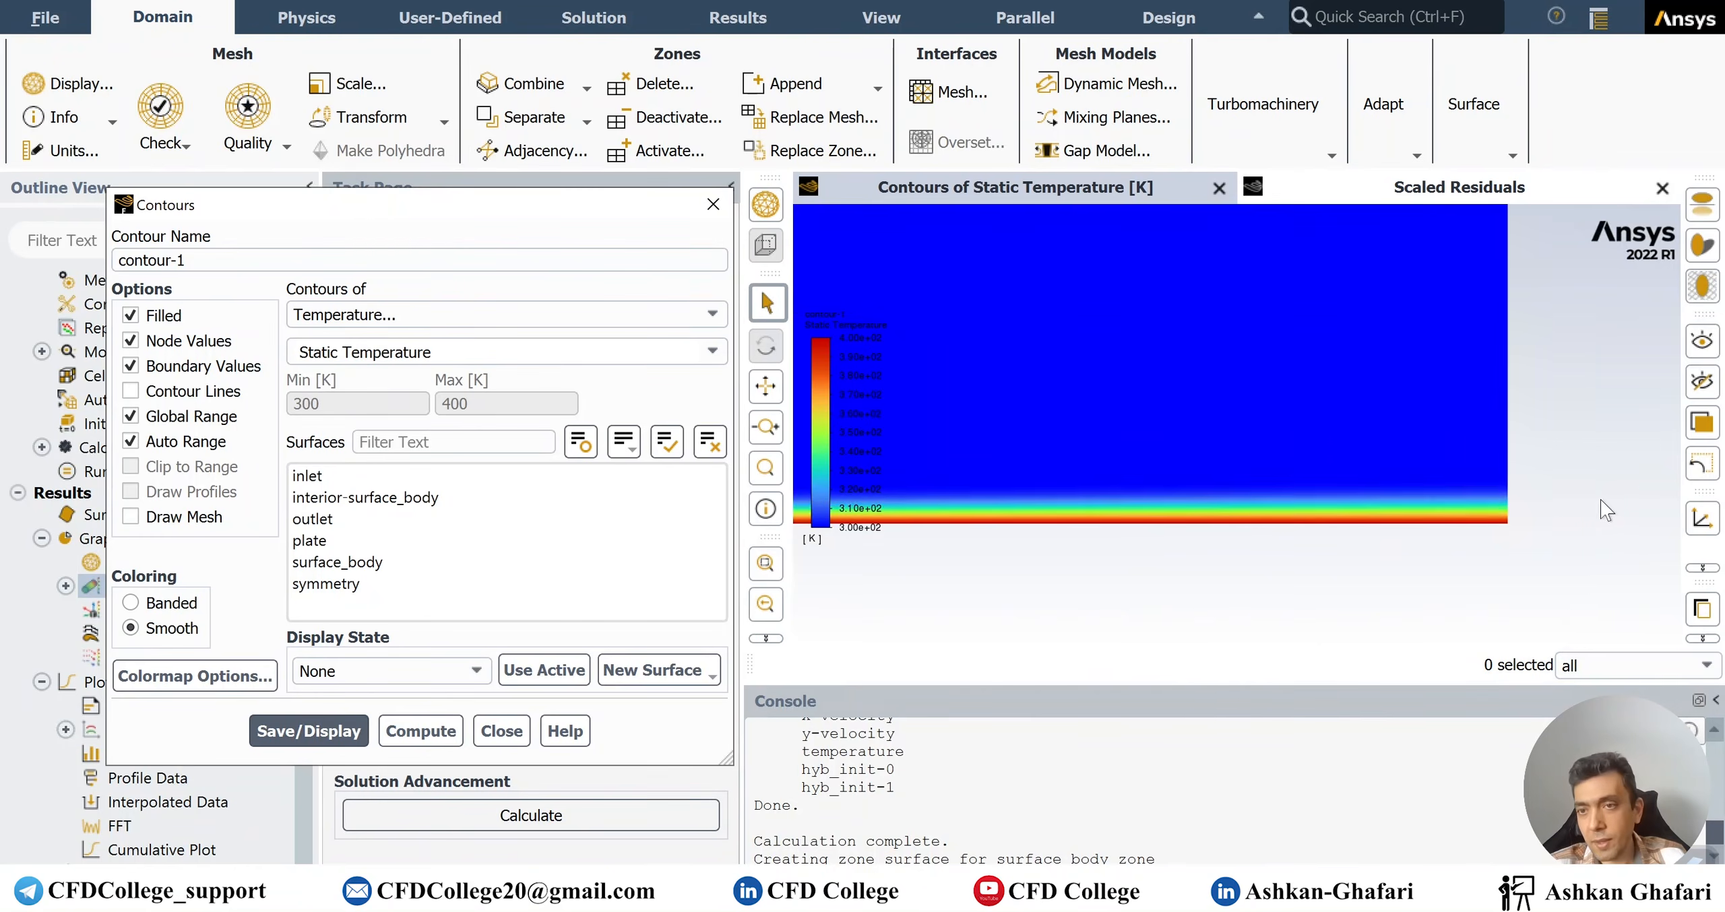
{"action": "scroll", "coordinate": [1562, 499], "scroll_direction": "up", "scroll_amount": 3}
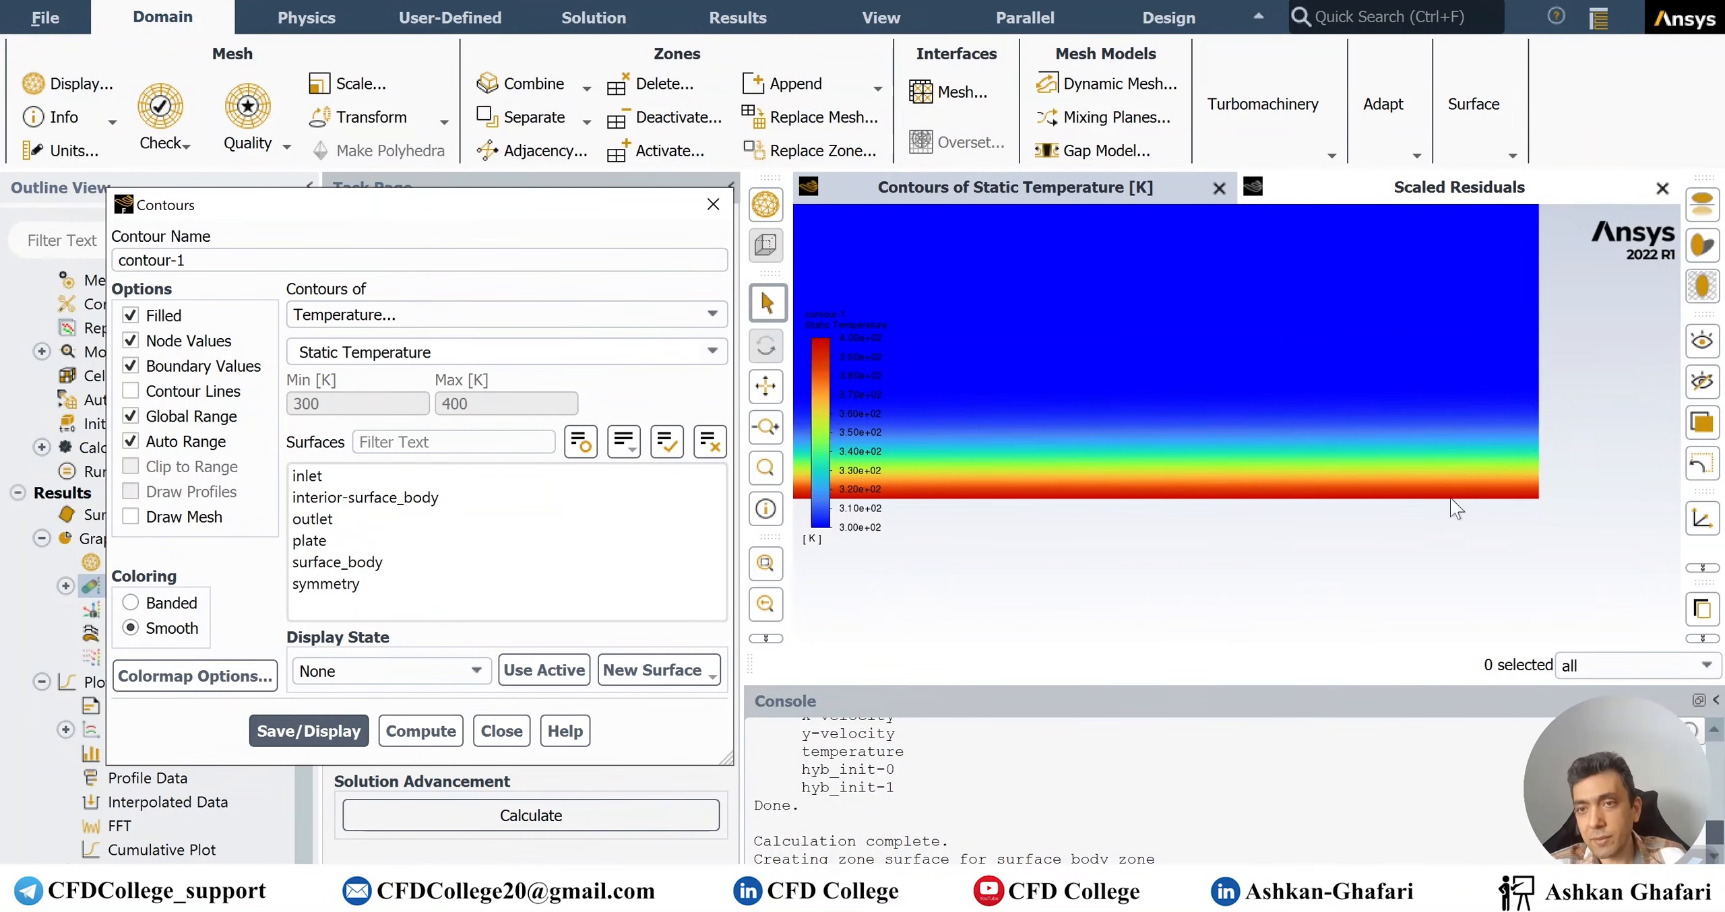
{"action": "scroll", "coordinate": [1456, 509], "scroll_direction": "down", "scroll_amount": 5}
{"action": "scroll", "coordinate": [1078, 411], "scroll_direction": "up", "scroll_amount": 4}
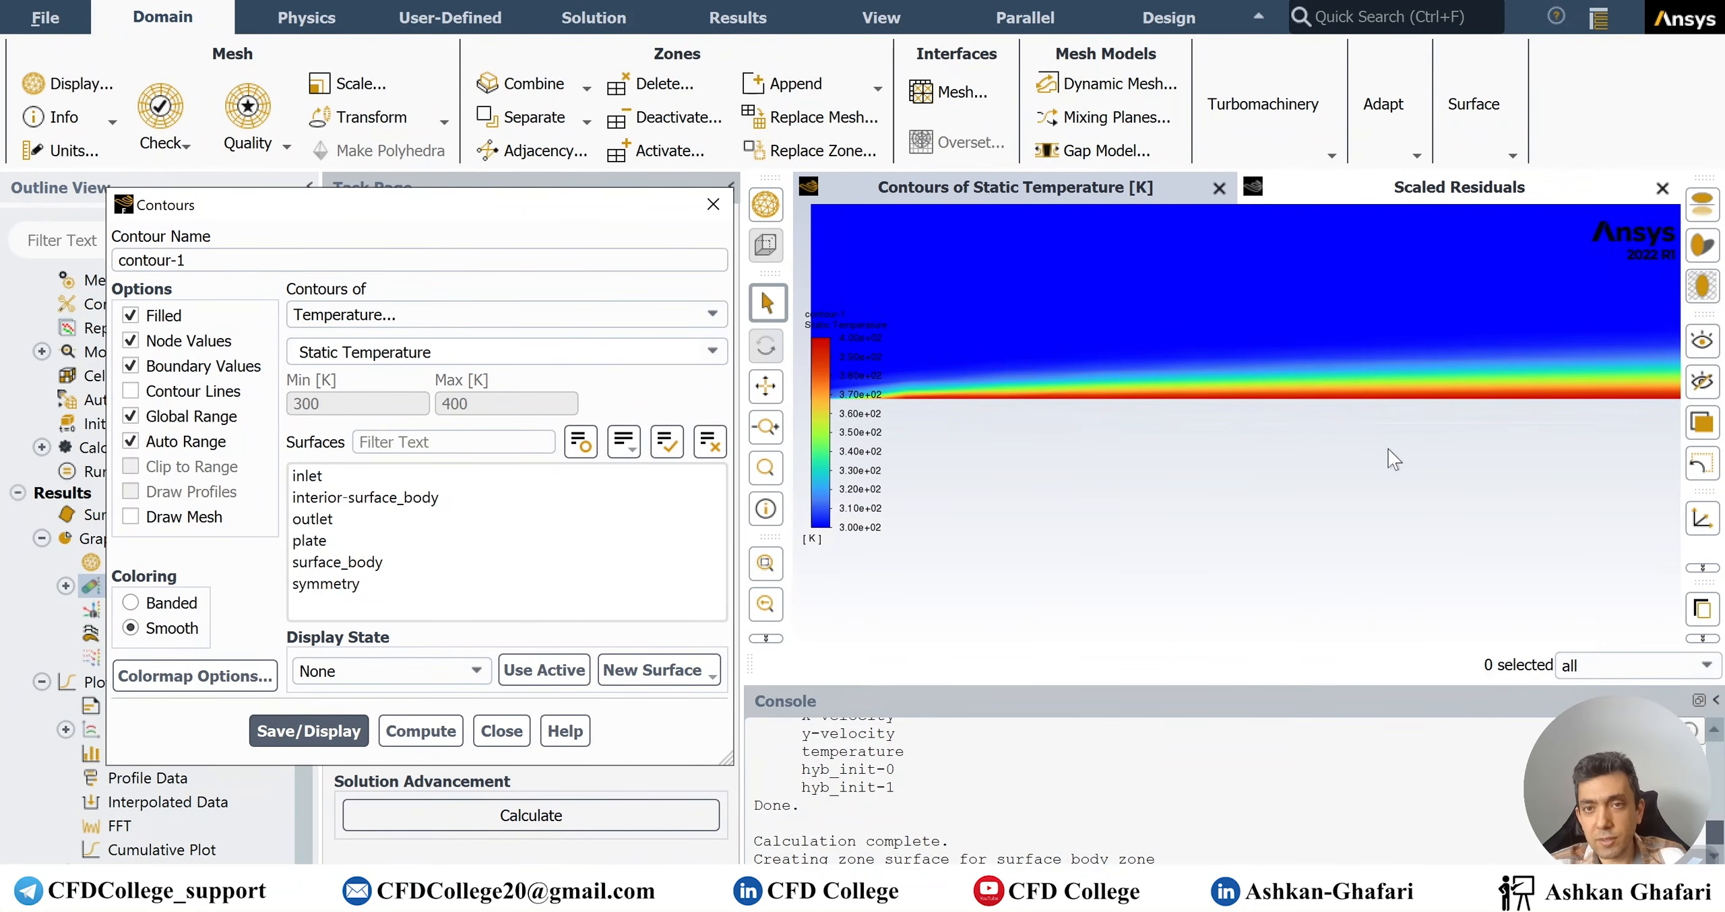
{"action": "scroll", "coordinate": [1490, 455], "scroll_direction": "up", "scroll_amount": 5}
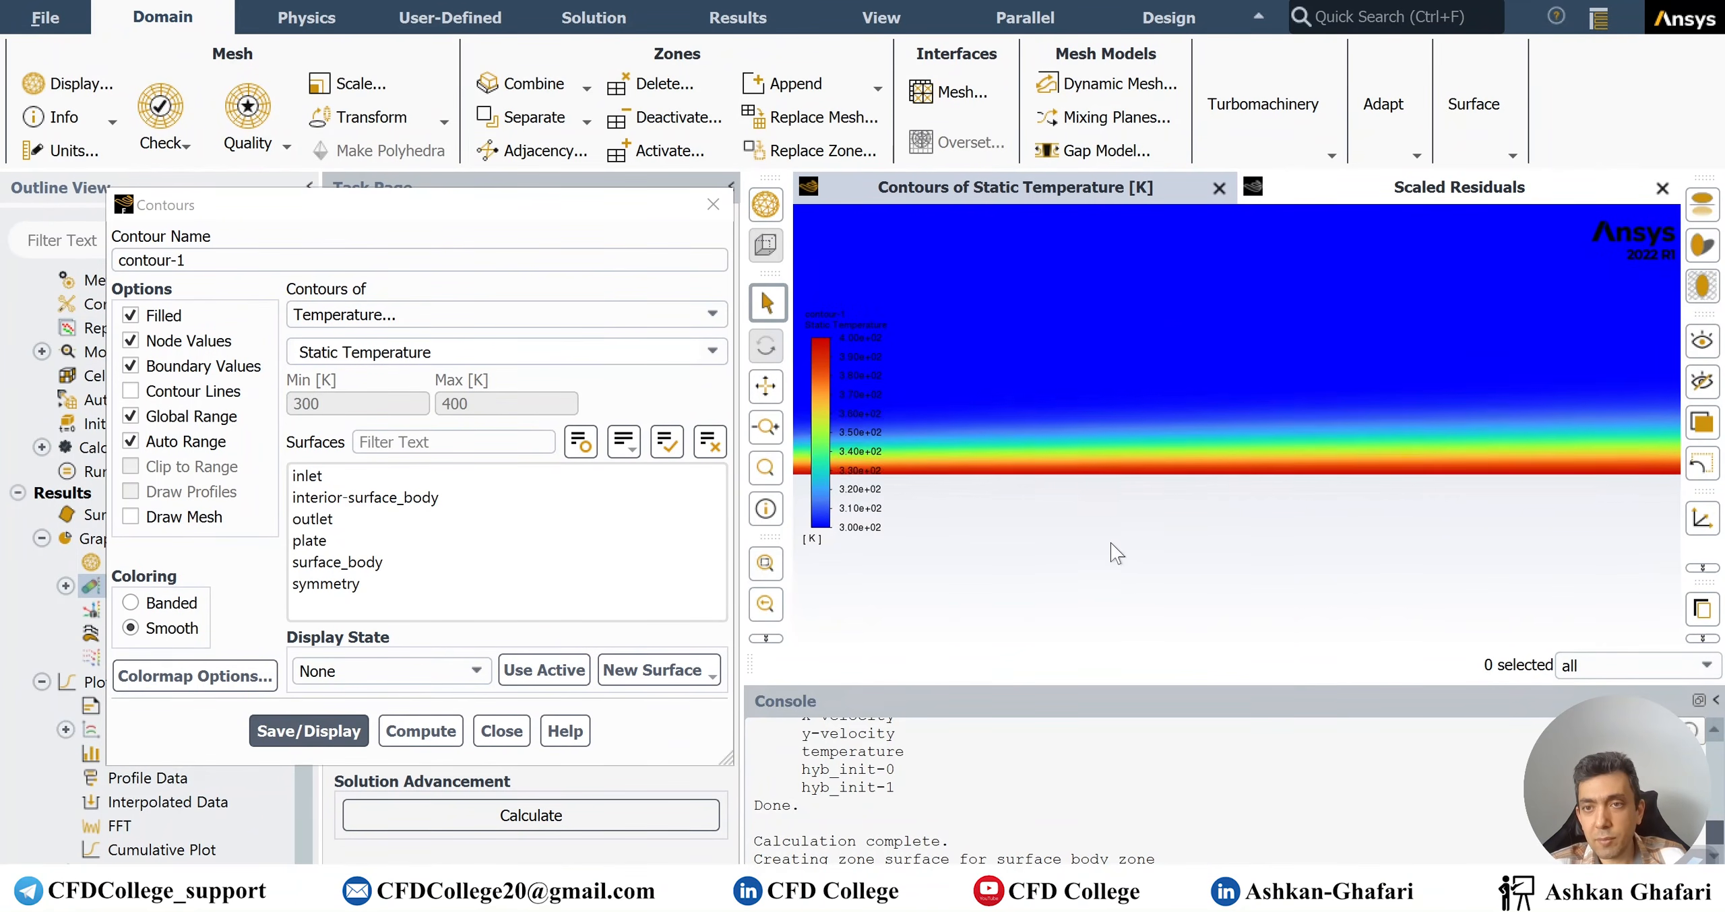
Pan along the plate to follow the thermal boundary layer, then close the Contours dialog
{"action": "middle_click_drag", "start_coordinate": [1131, 547], "coordinate": [1077, 555]}
{"action": "middle_click_drag", "start_coordinate": [1617, 536], "coordinate": [1086, 534]}
{"action": "scroll", "coordinate": [1243, 542], "scroll_direction": "down", "scroll_amount": 3}
{"action": "scroll", "coordinate": [1266, 533], "scroll_direction": "up", "scroll_amount": 2}
{"action": "scroll", "coordinate": [1371, 519], "scroll_direction": "down", "scroll_amount": 8}
{"action": "middle_click_drag", "start_coordinate": [1370, 523], "coordinate": [1293, 510]}
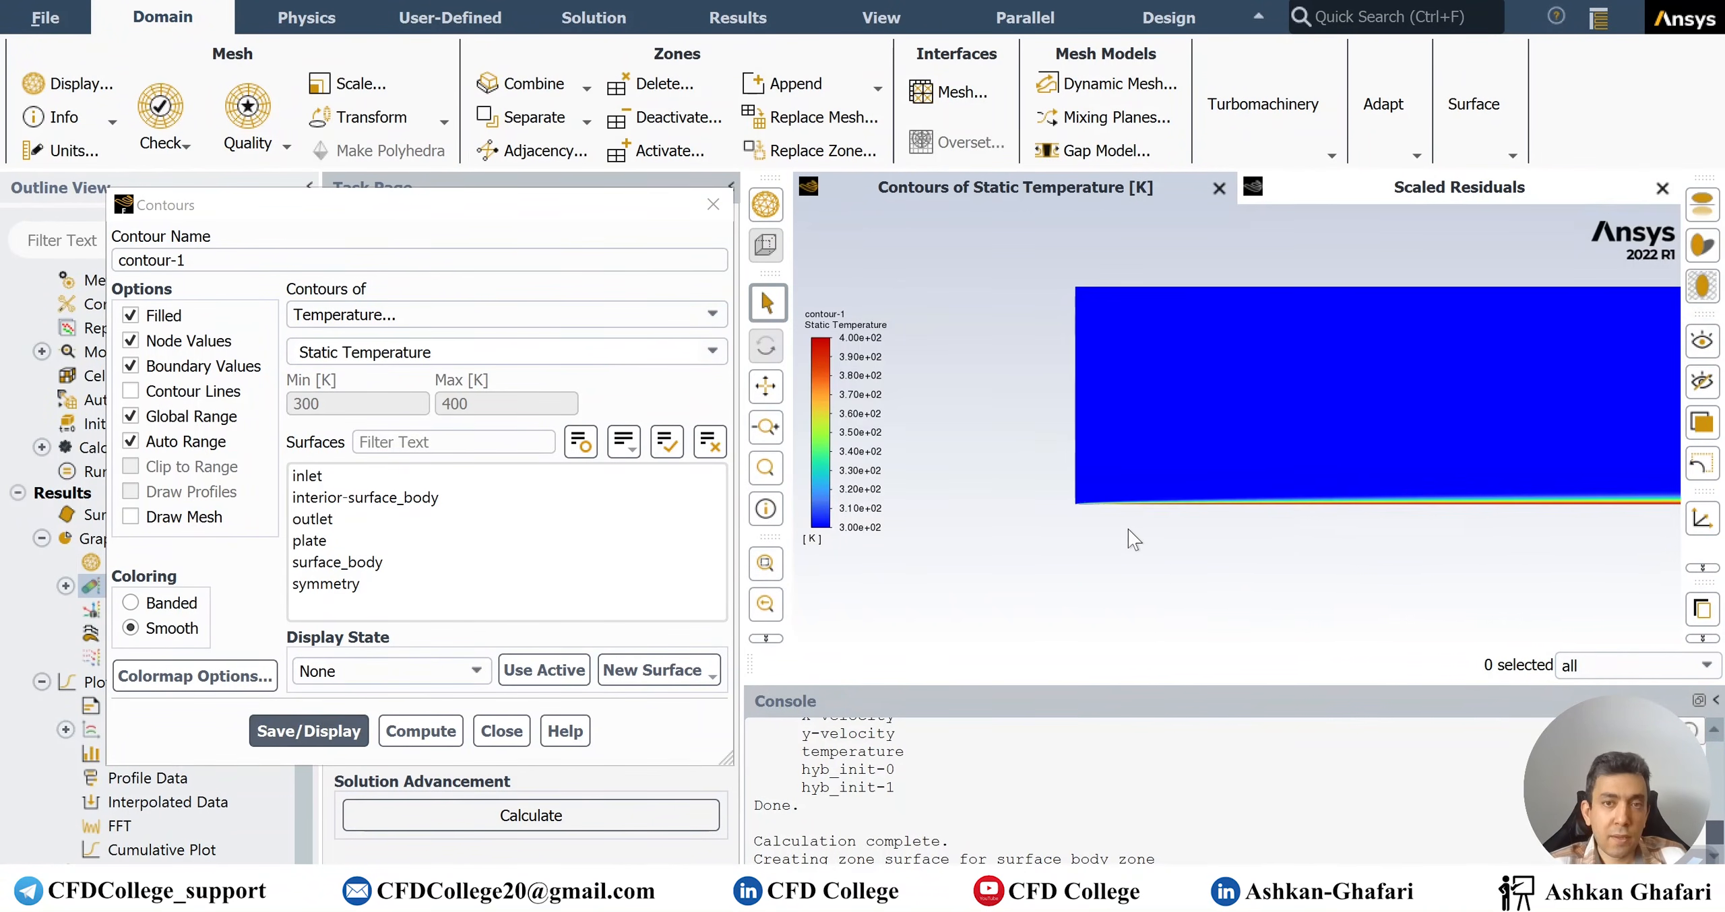
{"action": "left_click", "coordinate": [713, 204]}
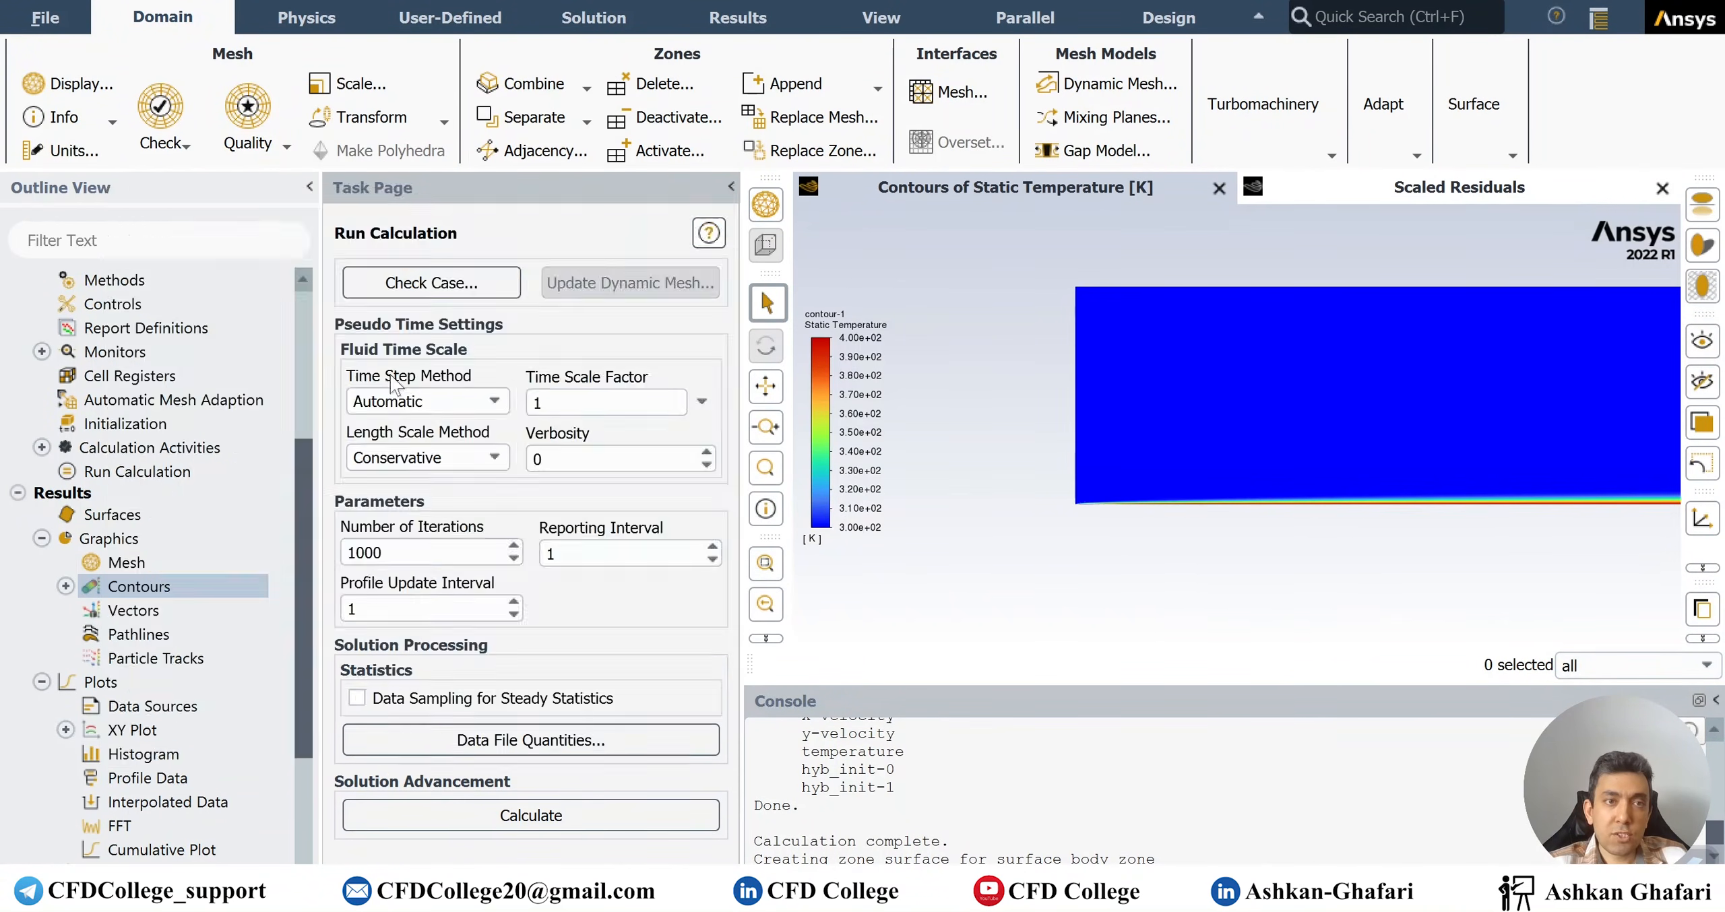
Draw velocity vectors (vector-1) coloured by Velocity Magnitude over the domain
{"action": "double_click", "coordinate": [133, 611]}
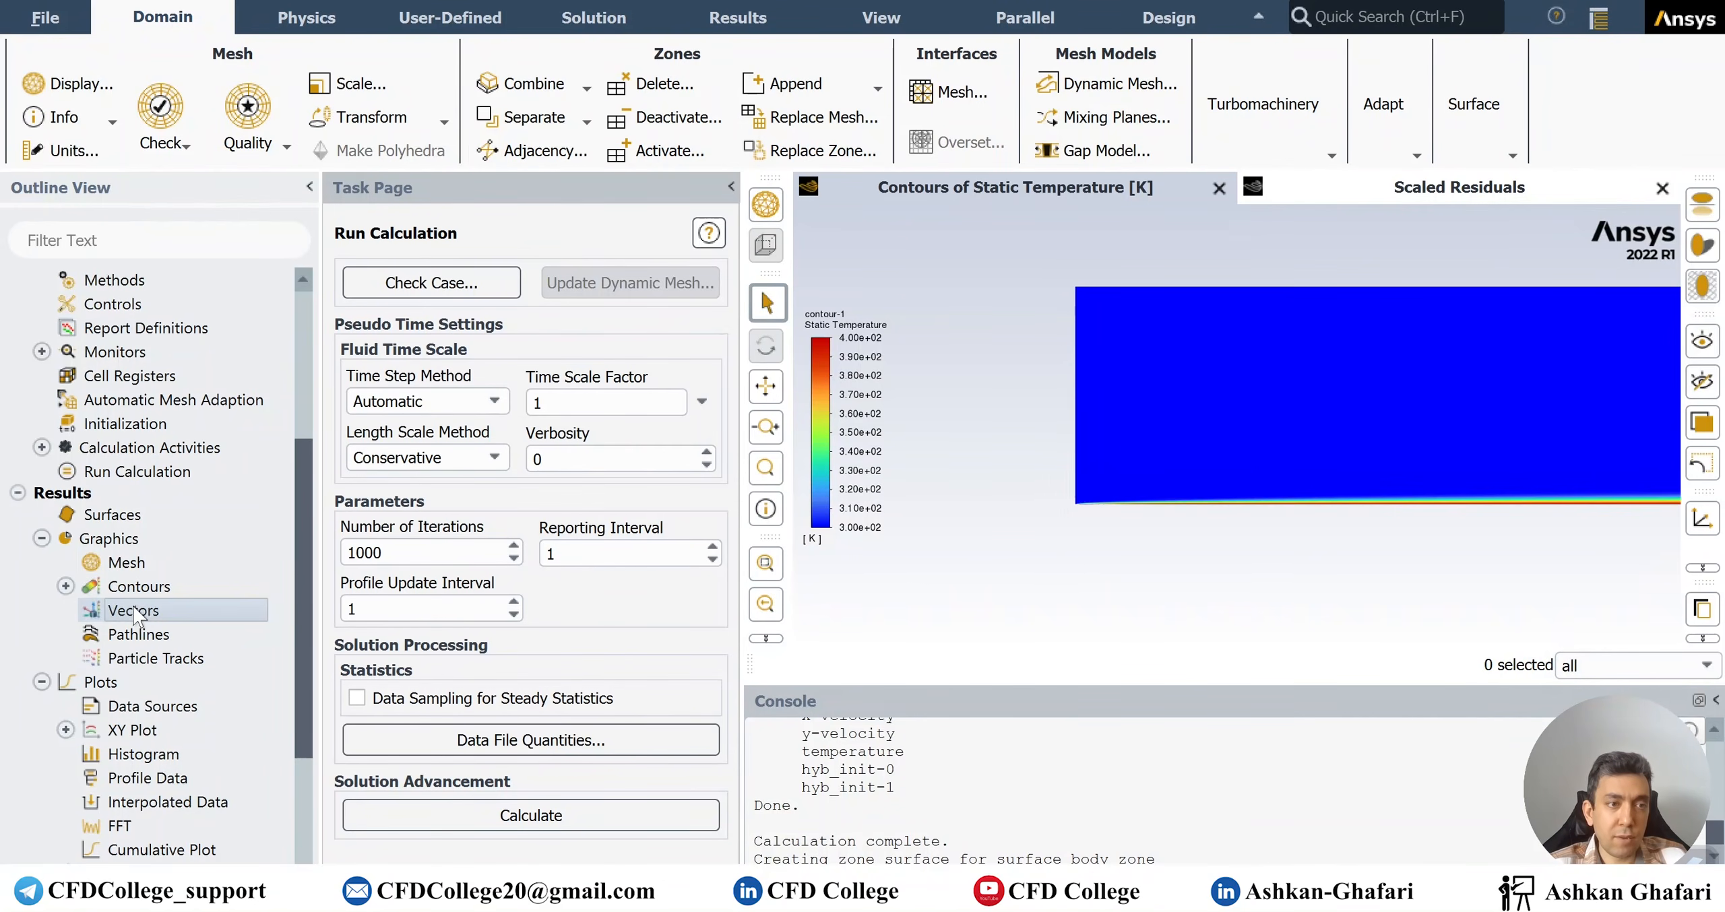
{"action": "left_click", "coordinate": [752, 689]}
{"action": "mouse_move", "coordinate": [741, 148]}
{"action": "left_mouse_down"}
{"action": "mouse_move", "coordinate": [472, 162]}
{"action": "mouse_move", "coordinate": [609, 168]}
{"action": "mouse_move", "coordinate": [431, 157]}
{"action": "left_mouse_up"}
{"action": "scroll", "coordinate": [1324, 519], "scroll_direction": "up", "scroll_amount": 2}
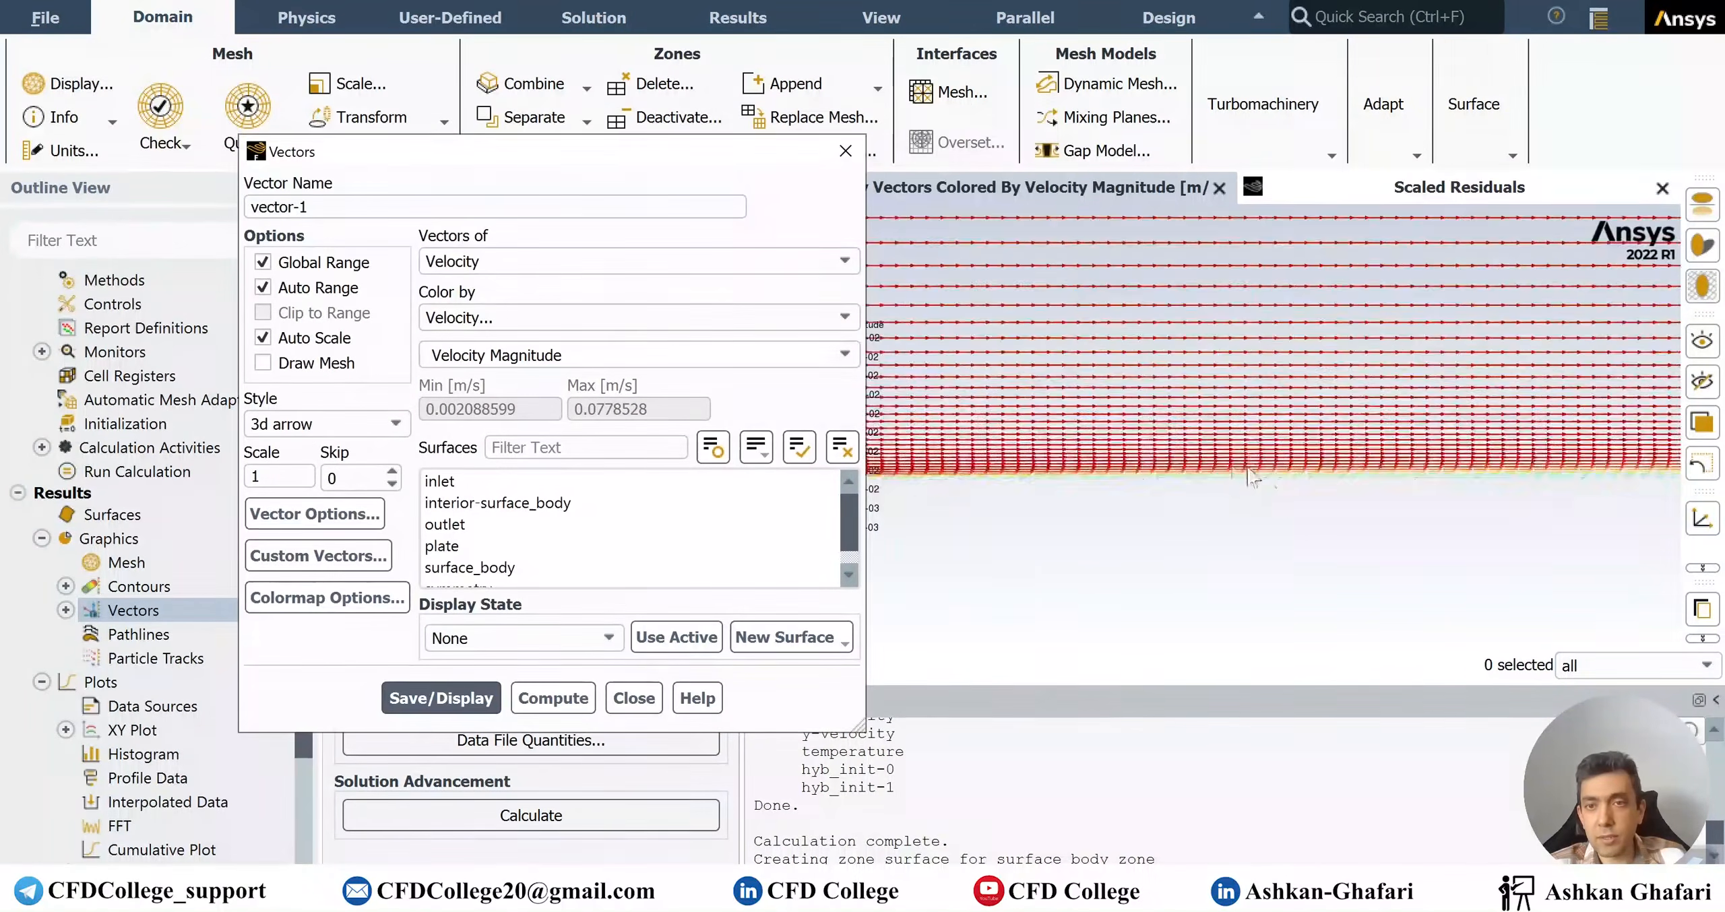
{"action": "scroll", "coordinate": [1004, 469], "scroll_direction": "up", "scroll_amount": 3}
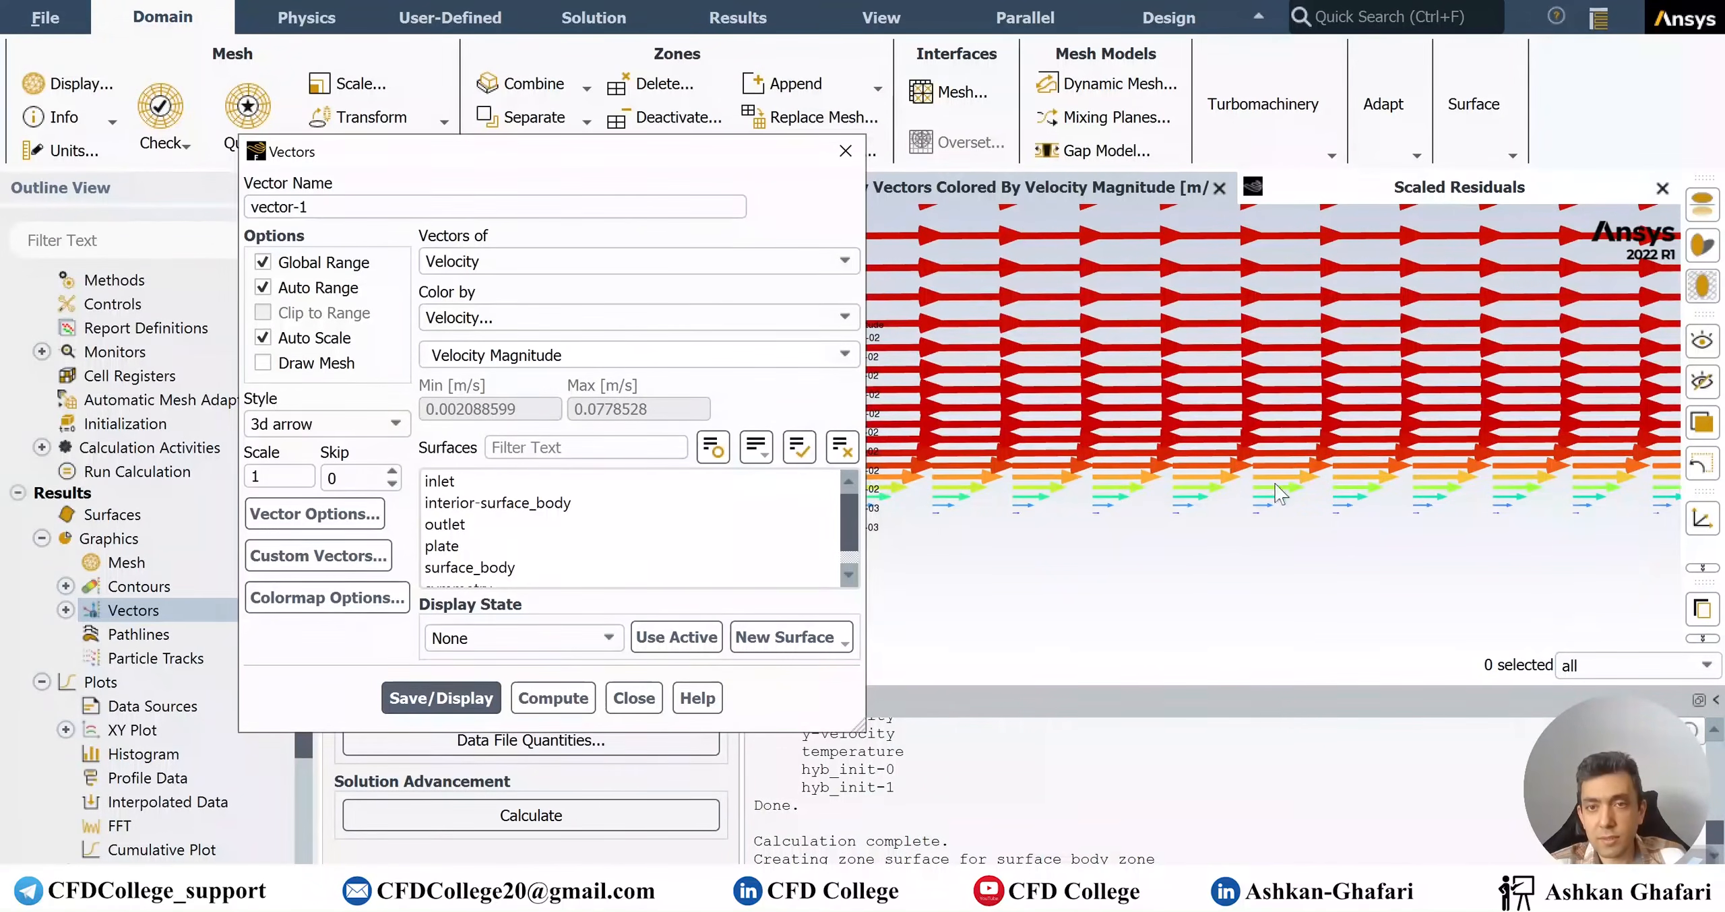
Inspect the near-wall vectors, 0.00209 to 0.0779 m/s, then close the Vectors dialog
{"action": "left_click_drag", "start_coordinate": [1156, 561], "coordinate": [1563, 502]}
{"action": "scroll", "coordinate": [1455, 514], "scroll_direction": "down", "scroll_amount": 3}
{"action": "scroll", "coordinate": [1386, 505], "scroll_direction": "up", "scroll_amount": 5}
{"action": "scroll", "coordinate": [1389, 505], "scroll_direction": "down", "scroll_amount": 2}
{"action": "scroll", "coordinate": [1429, 465], "scroll_direction": "down", "scroll_amount": 3}
{"action": "left_click_drag", "start_coordinate": [1129, 478], "coordinate": [1333, 531]}
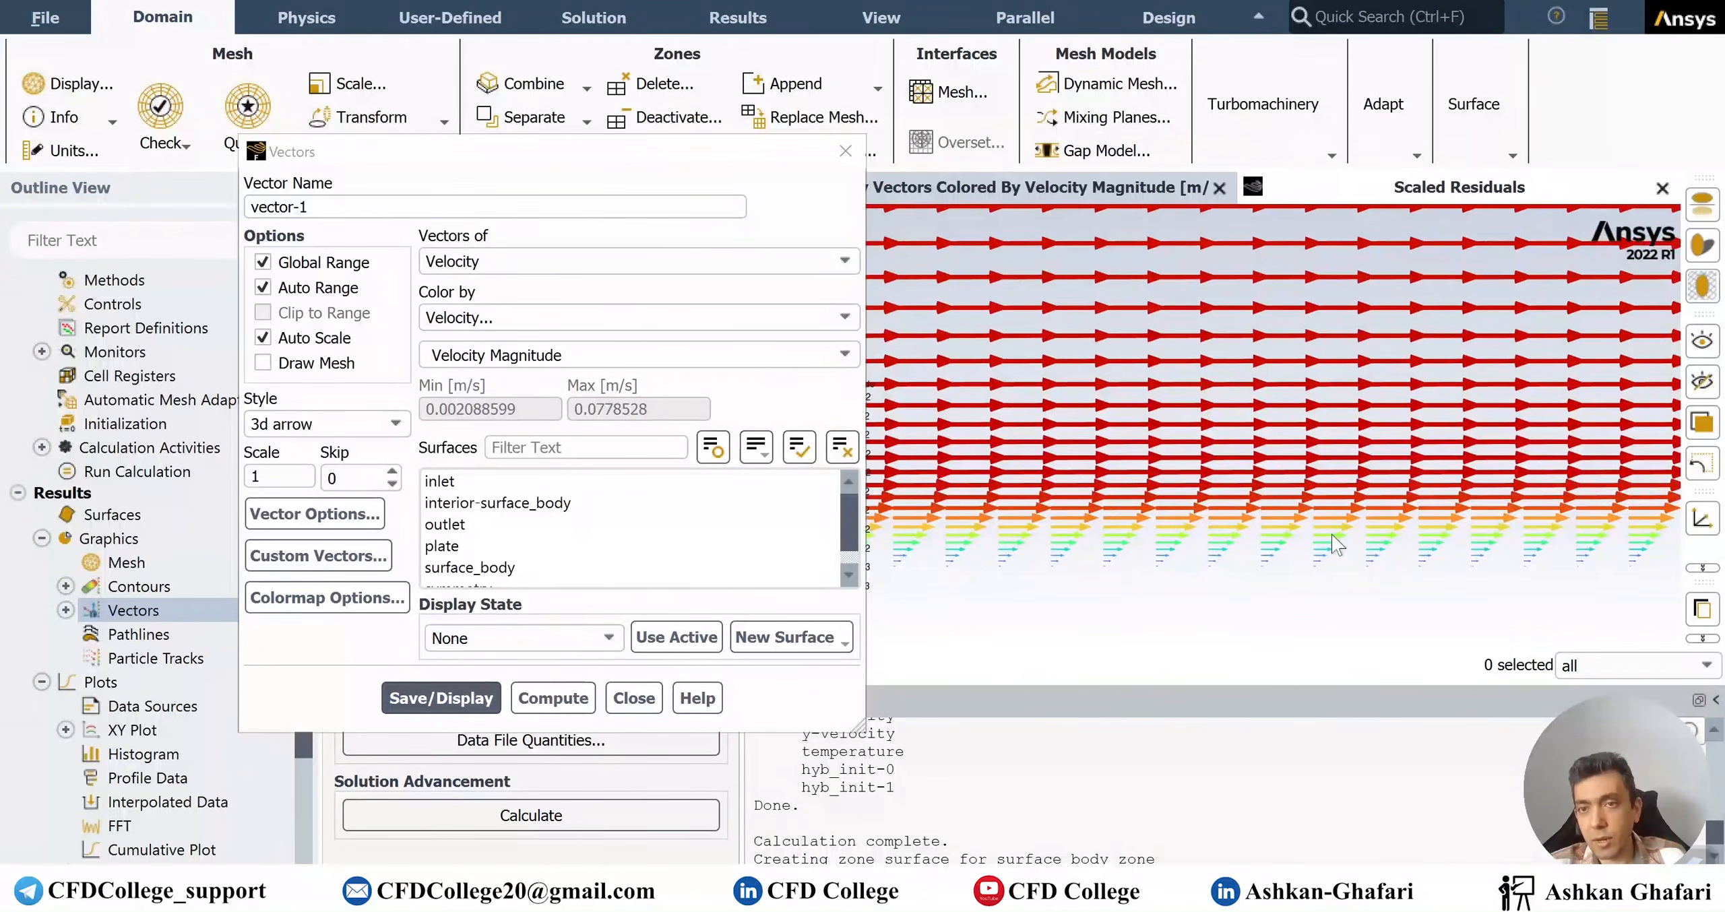
{"action": "scroll", "coordinate": [1462, 539], "scroll_direction": "down", "scroll_amount": 5}
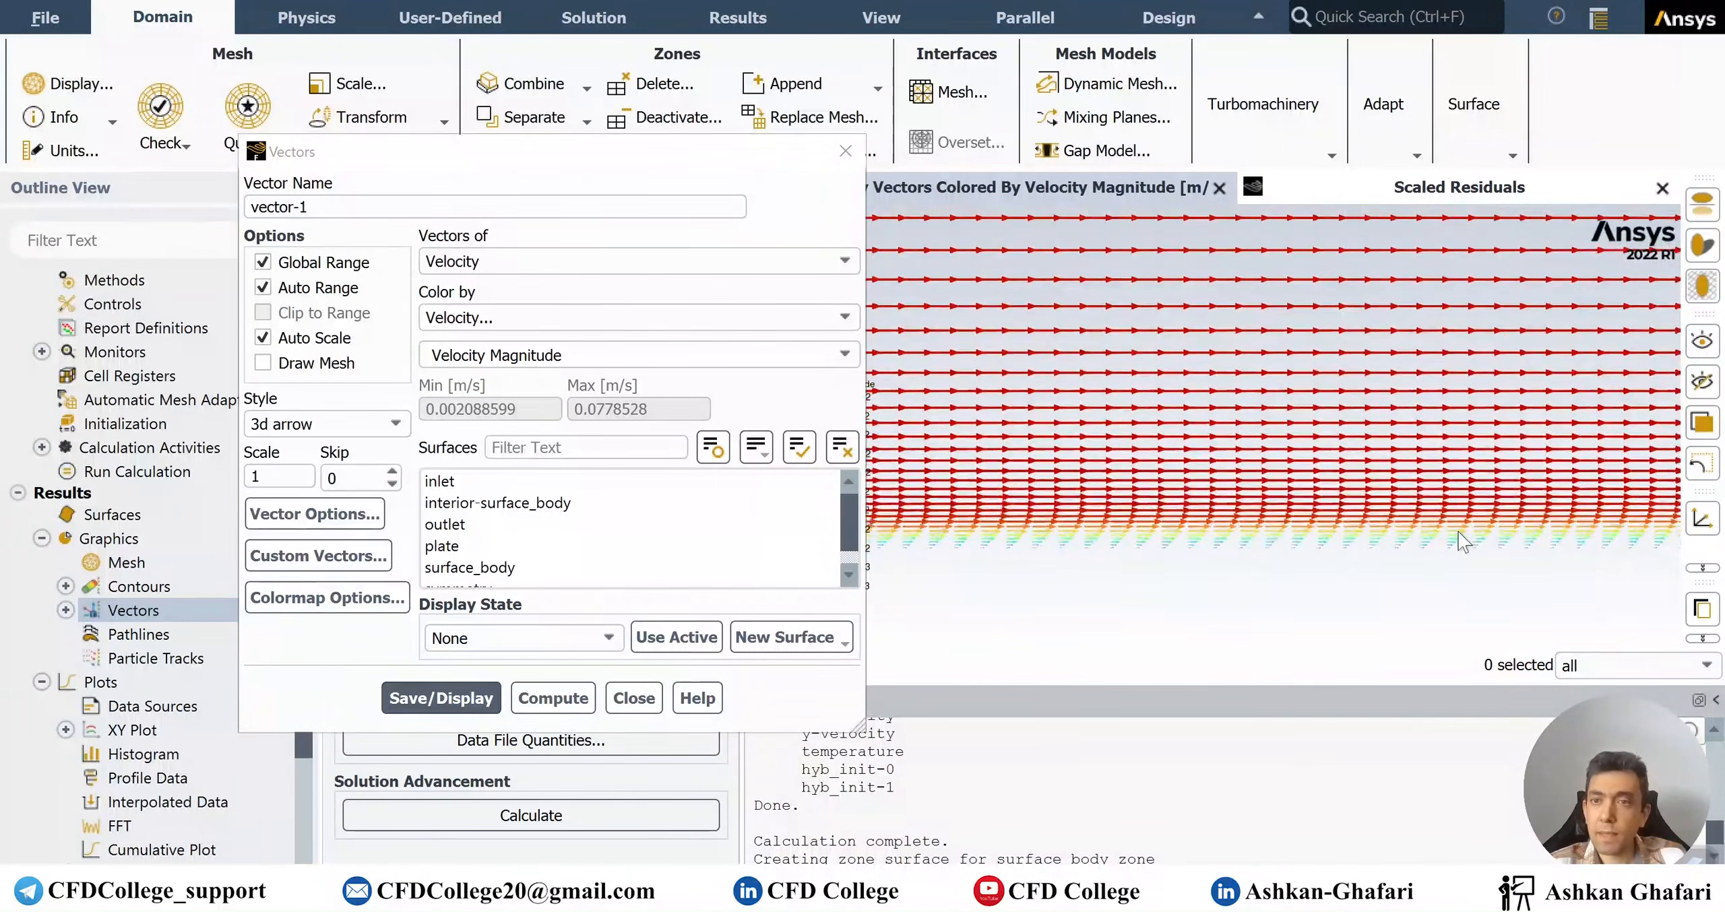
{"action": "scroll", "coordinate": [1458, 539], "scroll_direction": "down", "scroll_amount": 6}
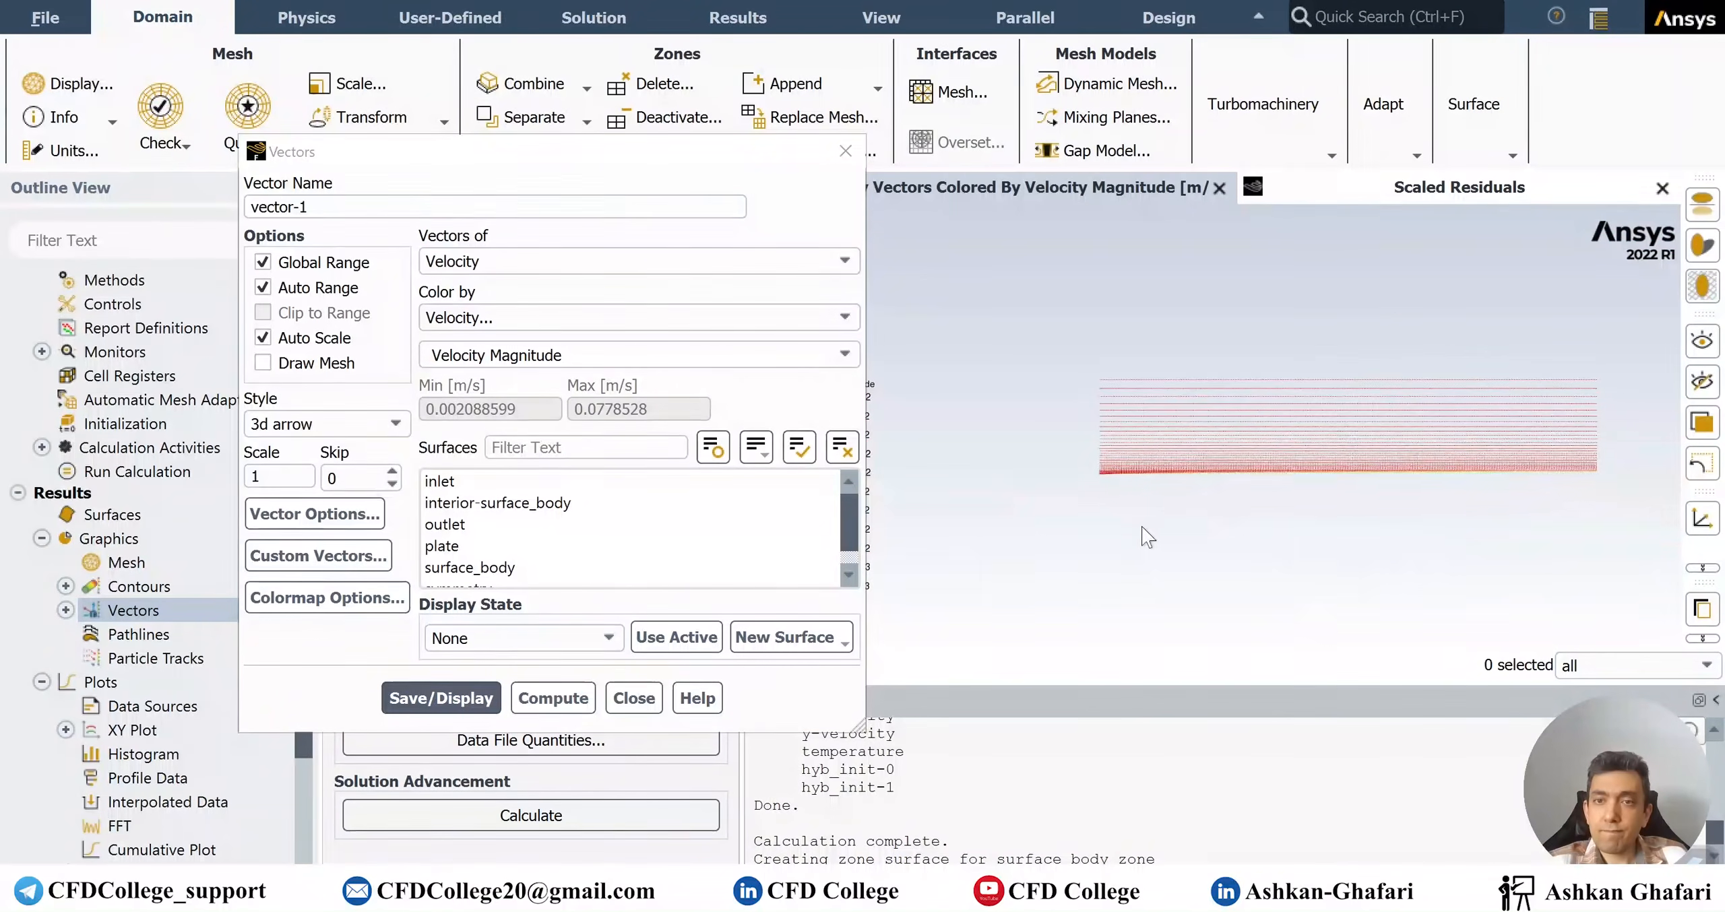
{"action": "scroll", "coordinate": [1572, 494], "scroll_direction": "up", "scroll_amount": 1}
{"action": "left_click", "coordinate": [633, 698]}
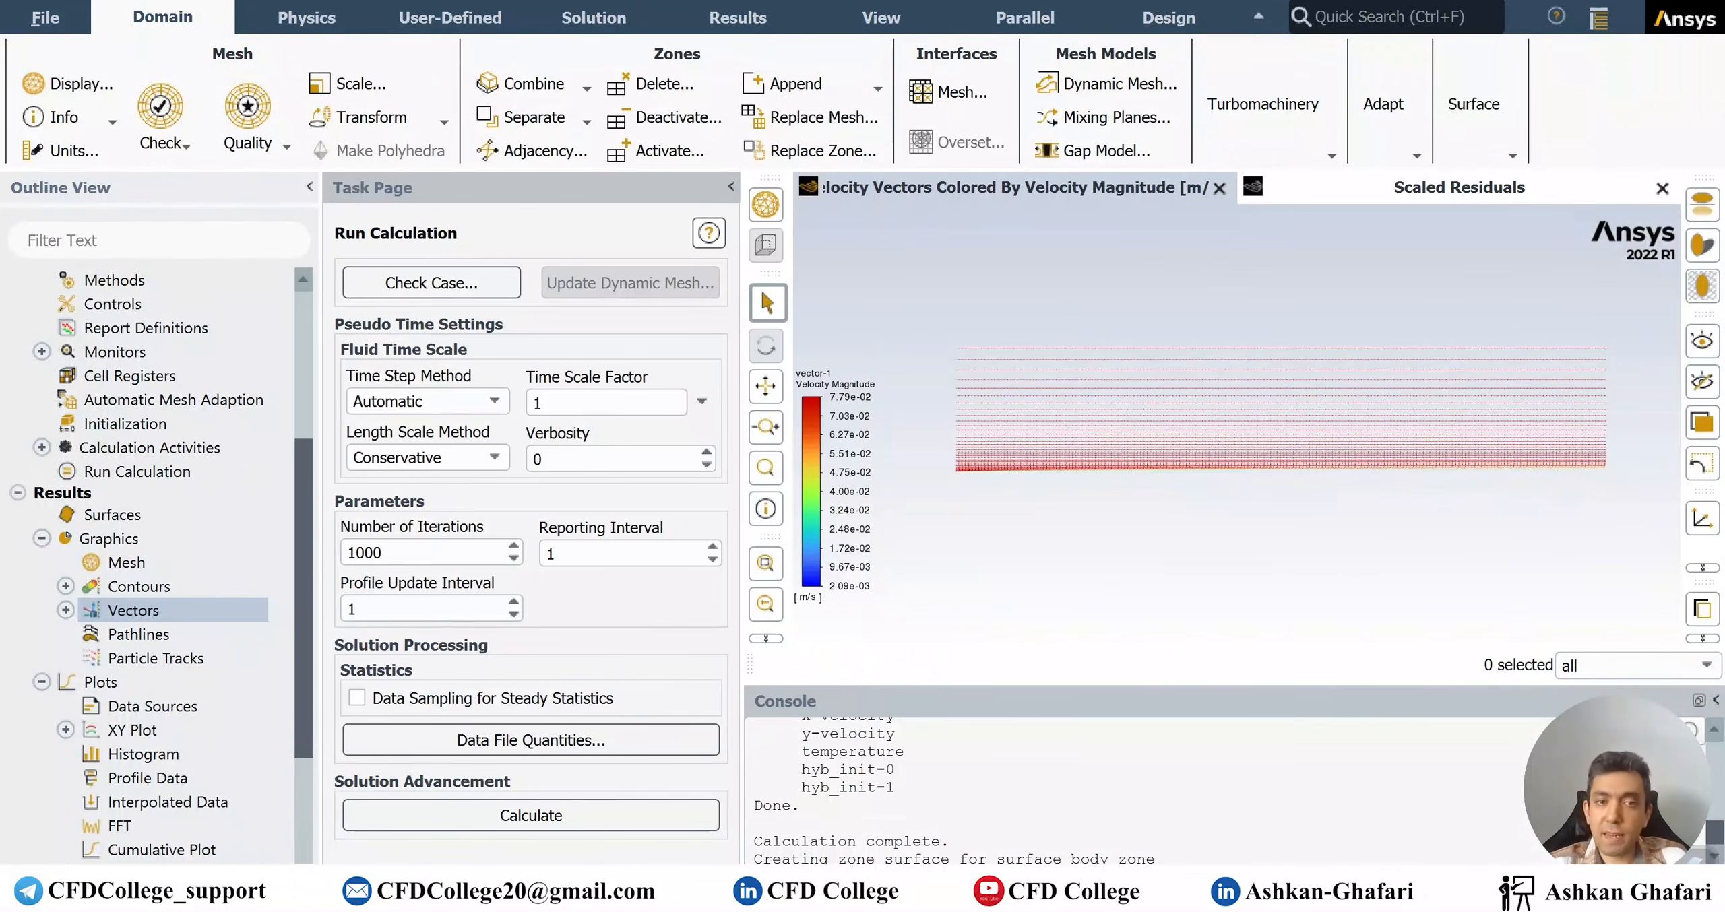
Quit Fluent using setting changes for the current calculation only, then save the Workbench project
{"action": "left_click", "coordinate": [1698, 3]}
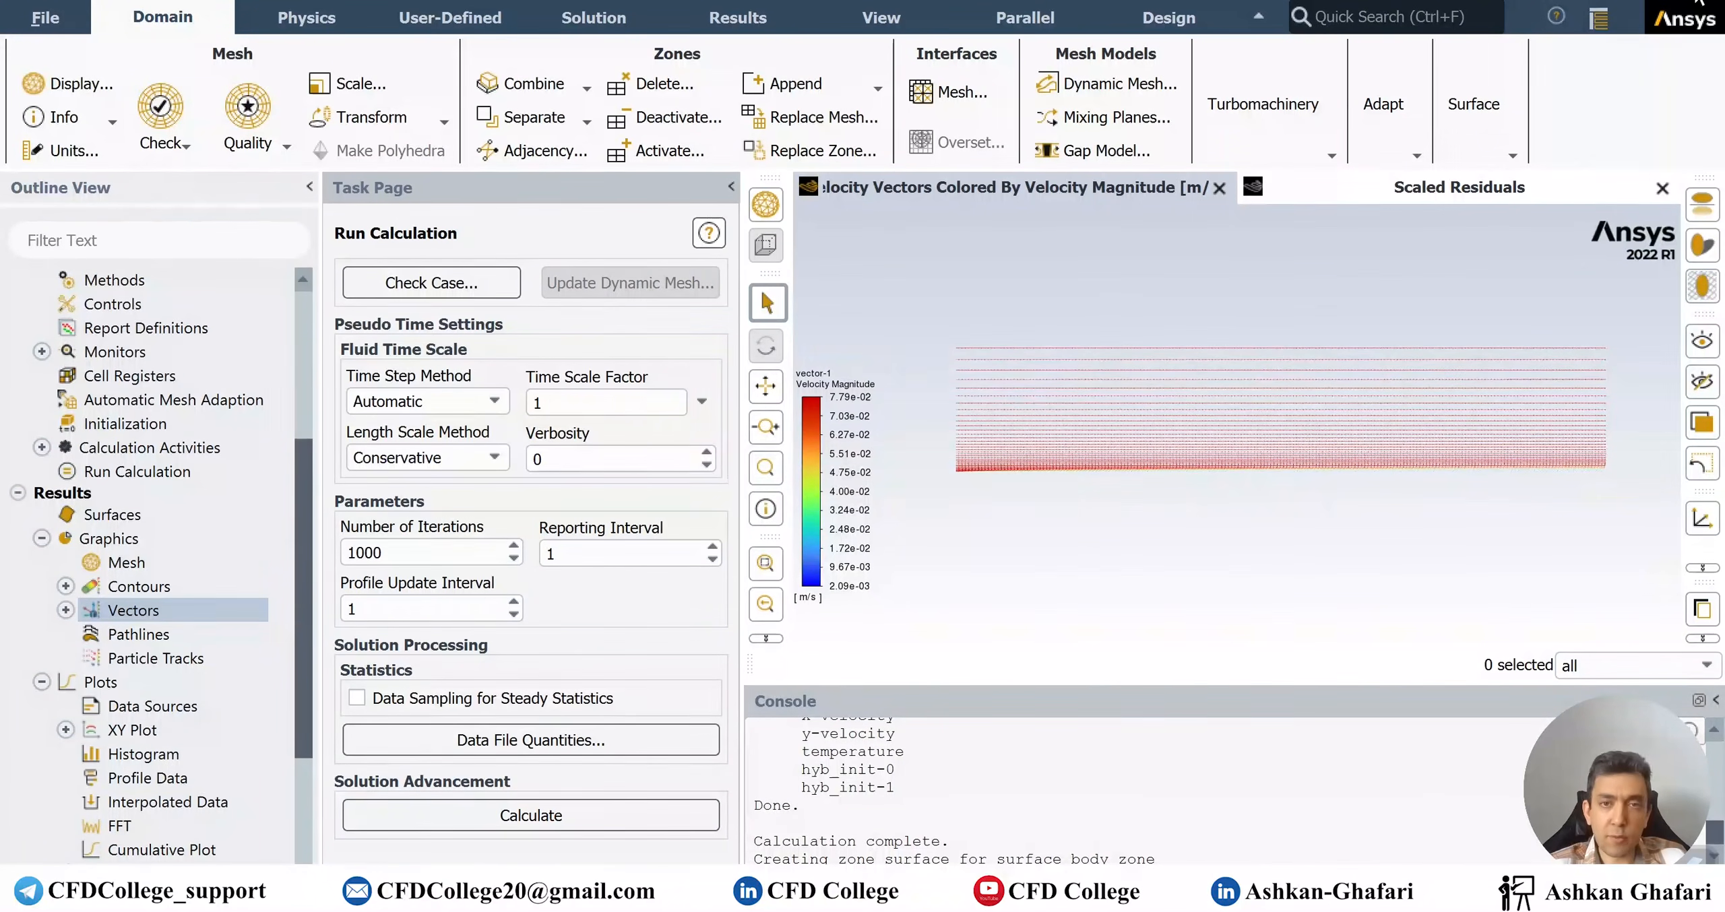
{"action": "left_click", "coordinate": [888, 479]}
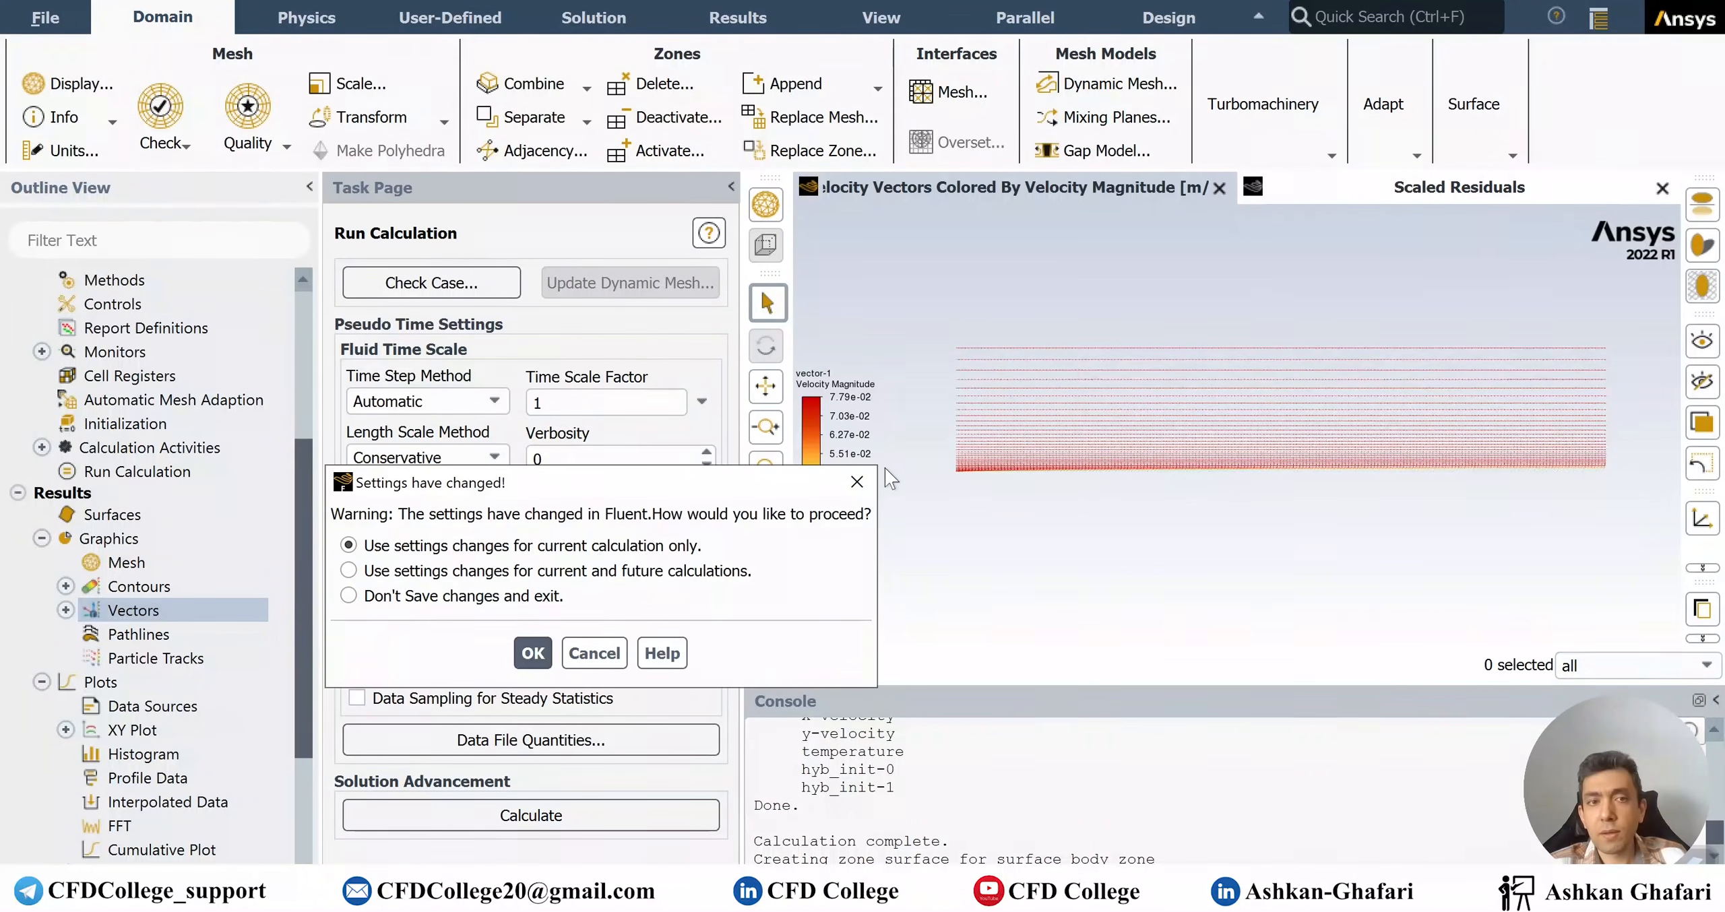
{"action": "left_click", "coordinate": [531, 648]}
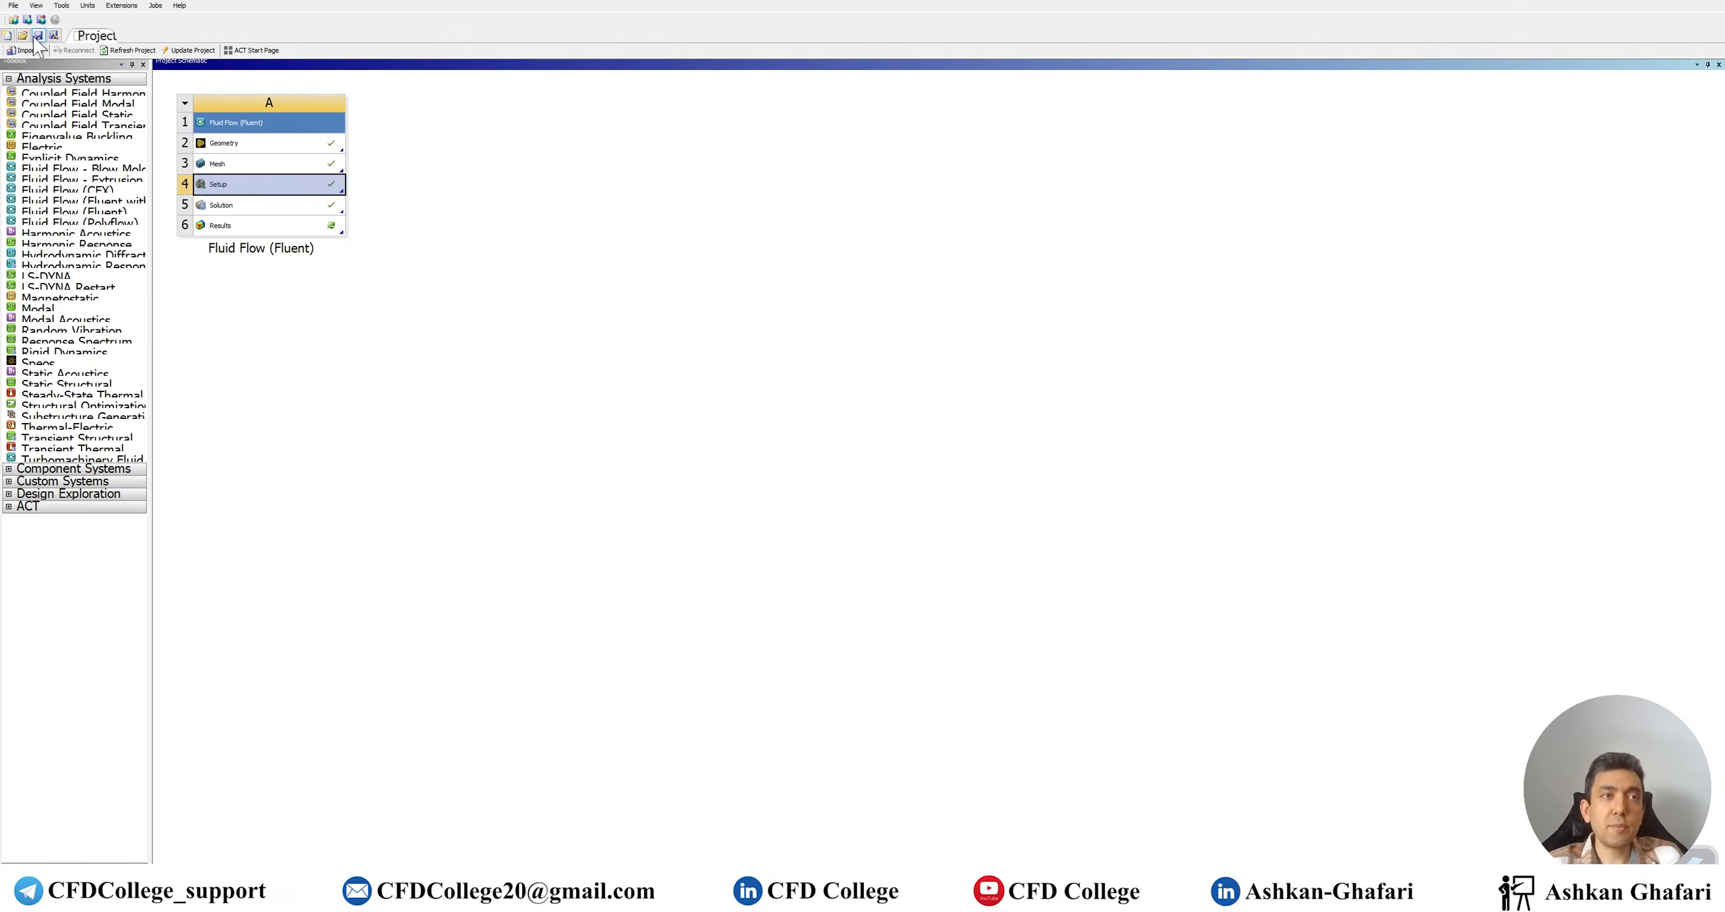
{"action": "left_click", "coordinate": [37, 37]}
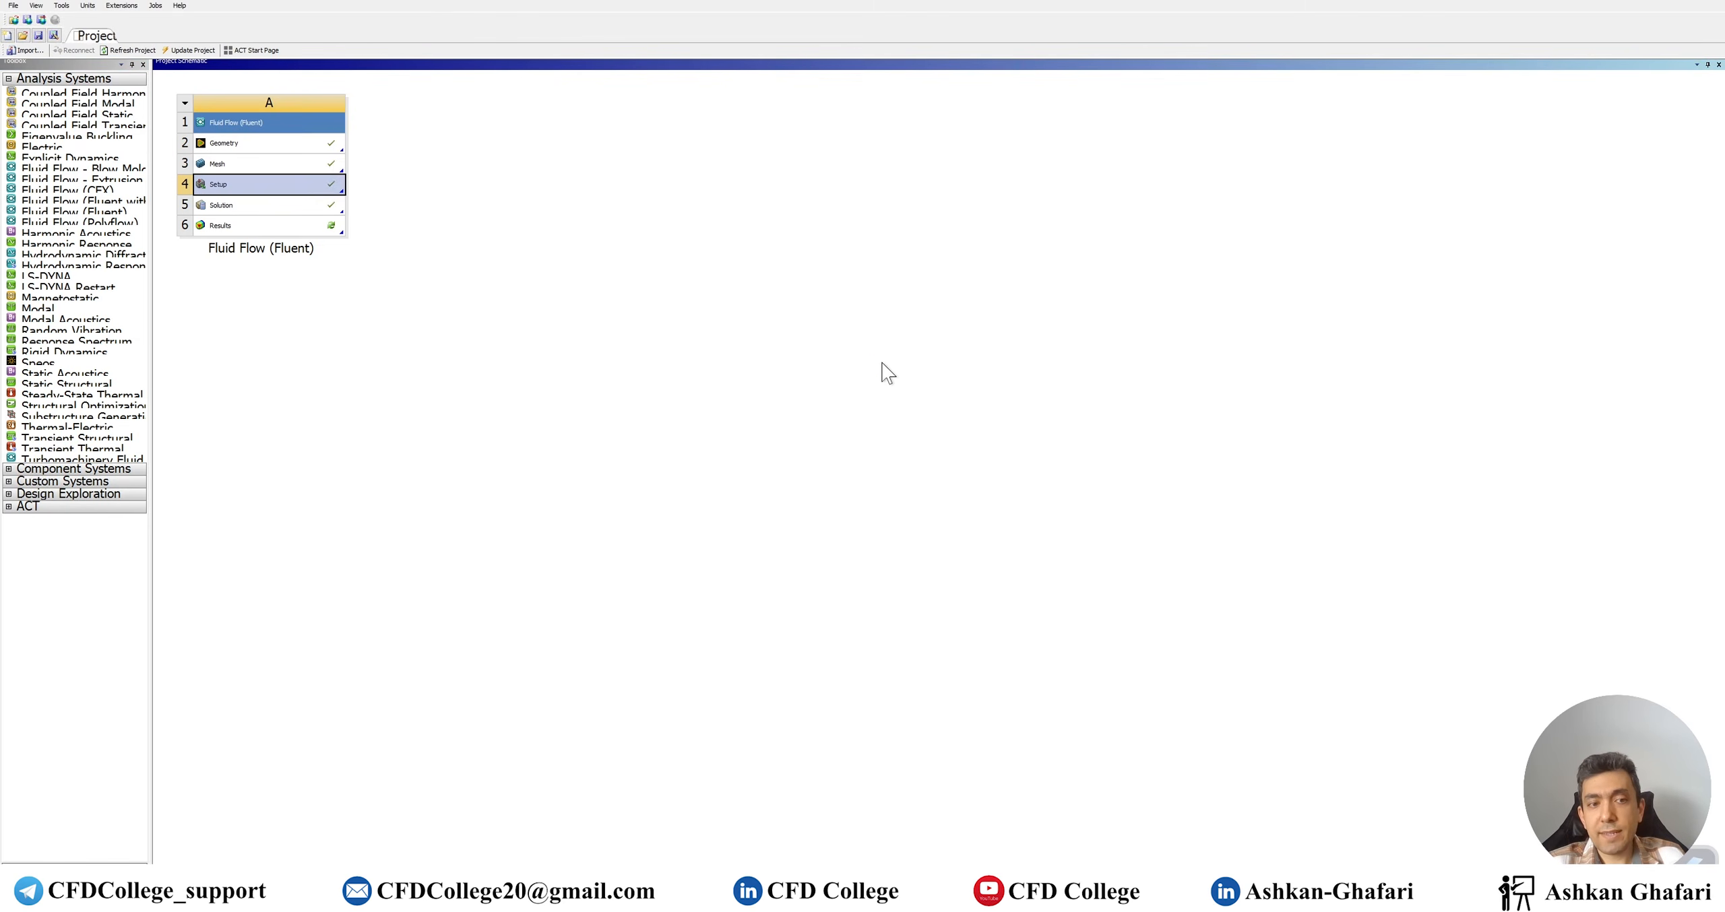